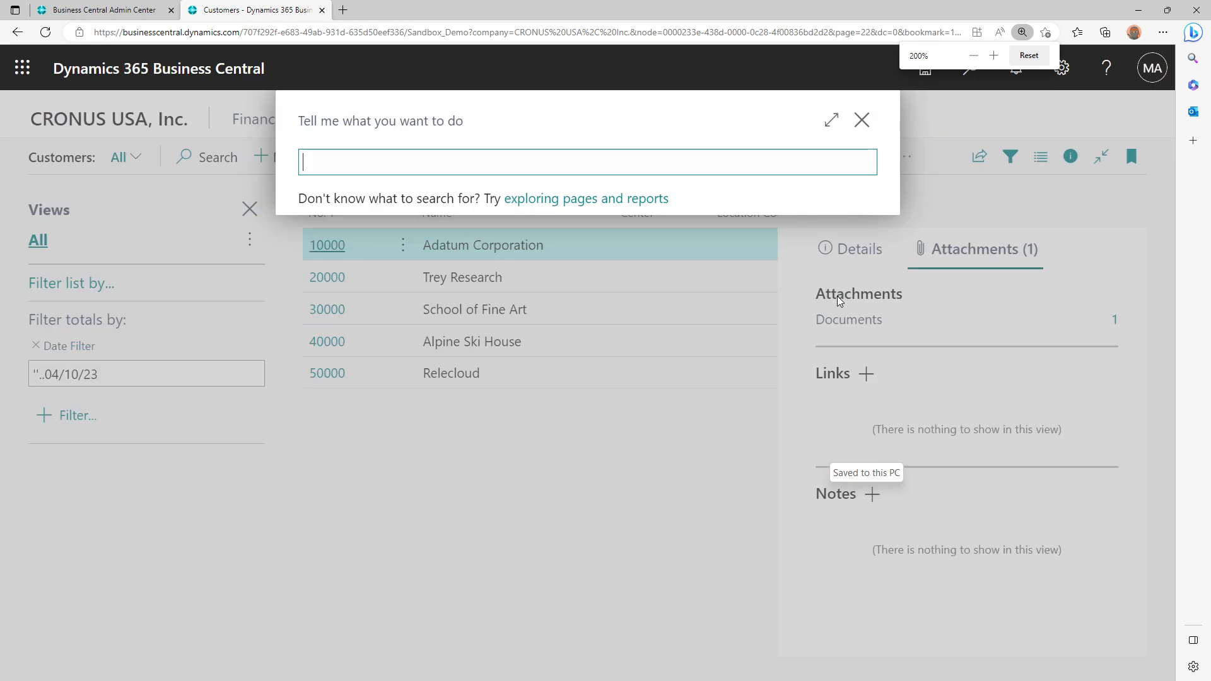
{"action": "key", "text": "ctrl+plus"}
Search for "Feature Man" and go to the Feature Management page
{"action": "type", "text": "Feature Man"}
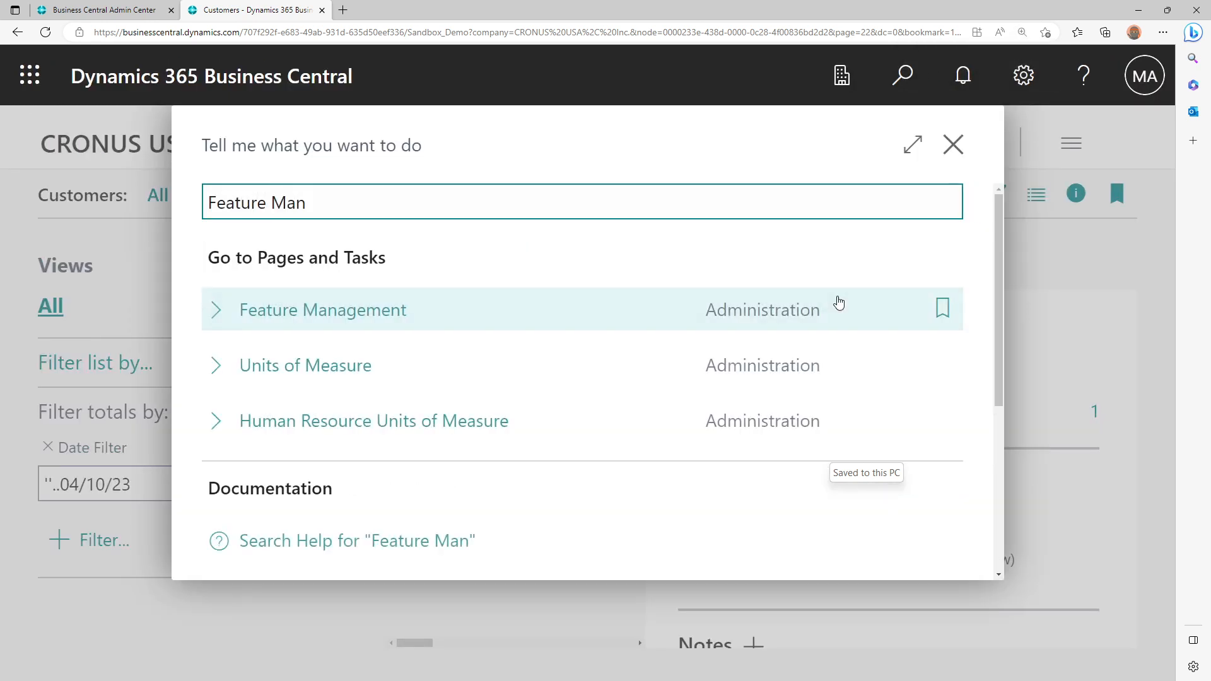
{"action": "left_click", "coordinate": [319, 323]}
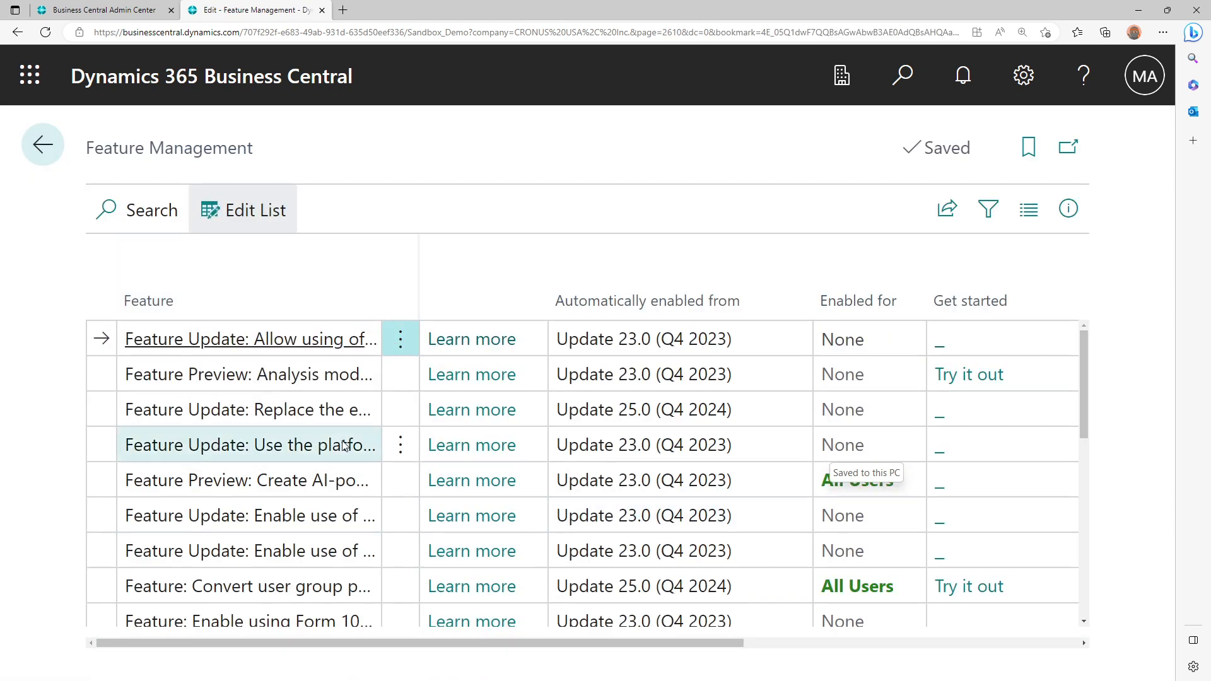
Select the Analysis mode feature preview and widen the Feature column so the feature names are readable
{"action": "left_click", "coordinate": [194, 379]}
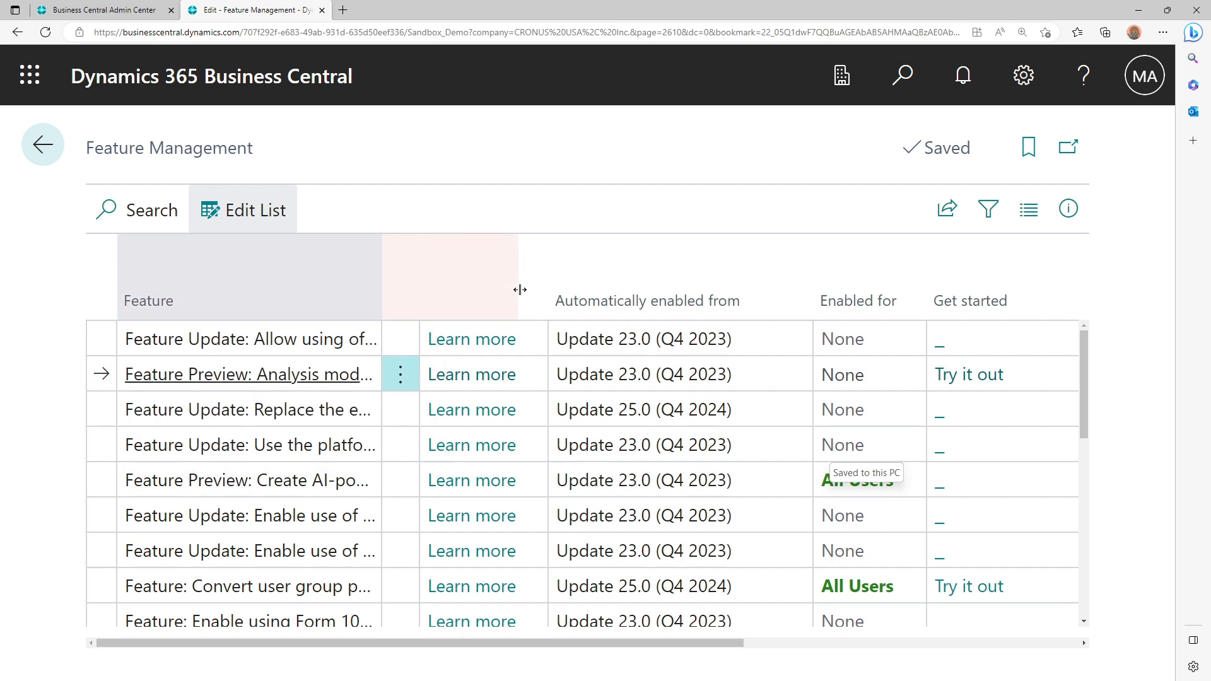
{"action": "left_click_drag", "start_coordinate": [521, 295], "coordinate": [521, 287]}
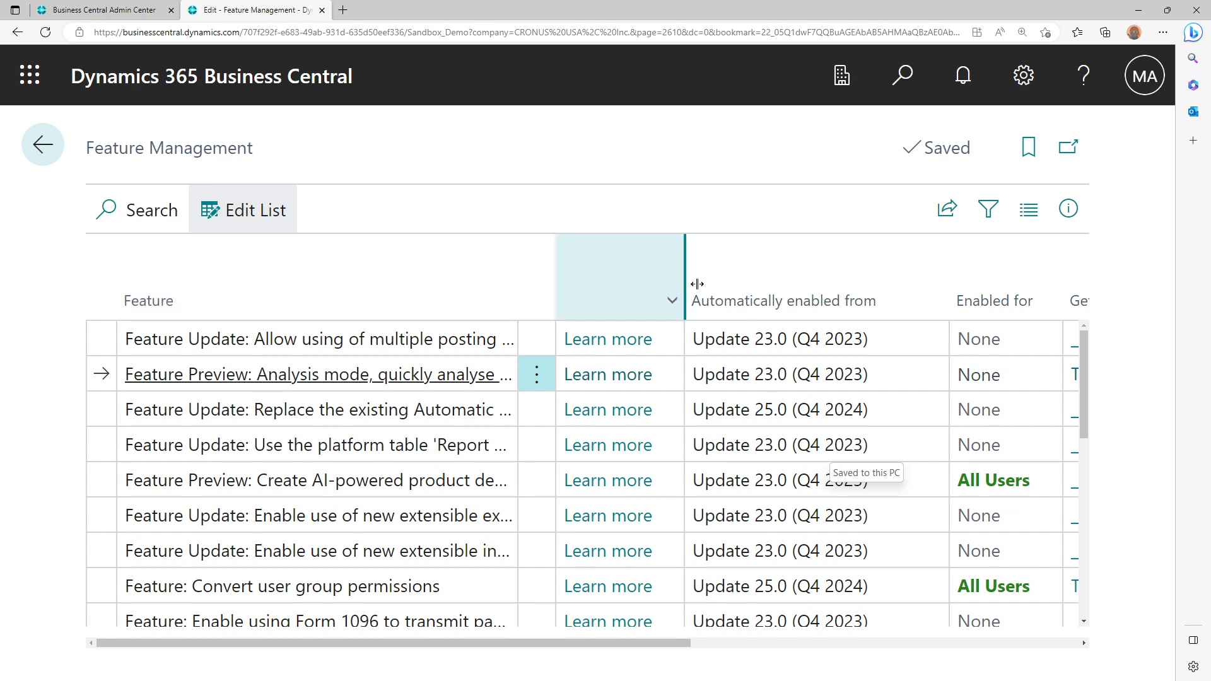
{"action": "left_click_drag", "start_coordinate": [522, 285], "coordinate": [697, 284]}
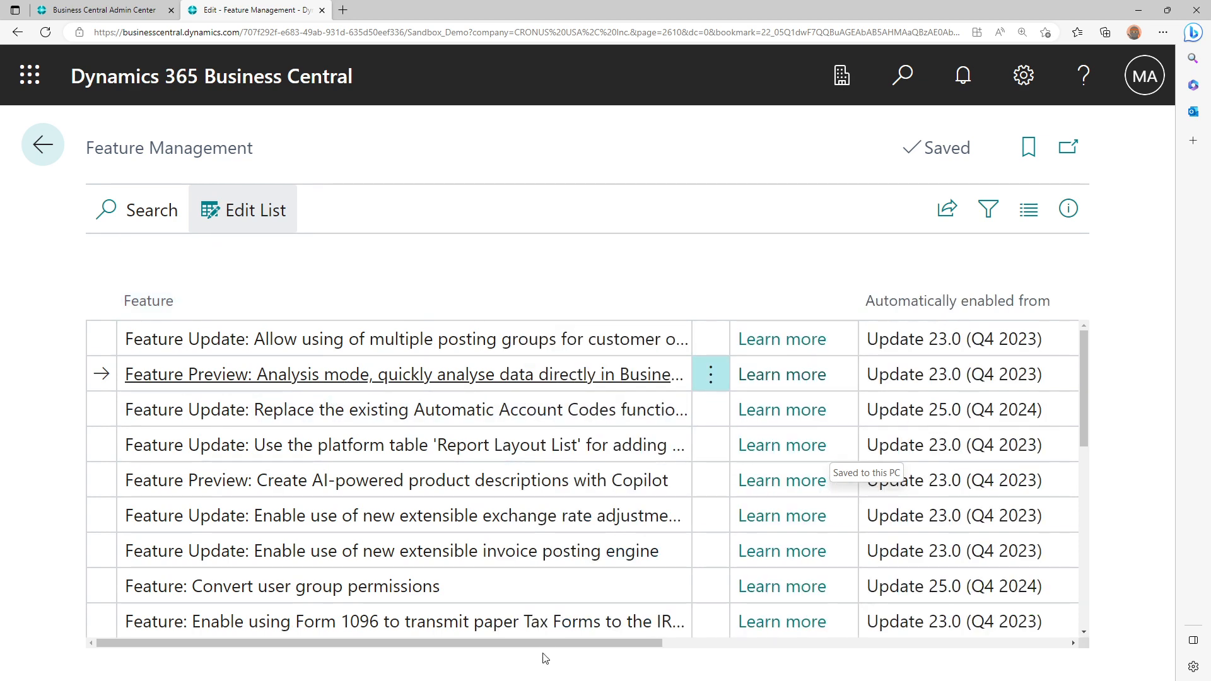
Enable the Analysis mode feature preview for All Users
{"action": "left_click_drag", "start_coordinate": [553, 643], "coordinate": [832, 635]}
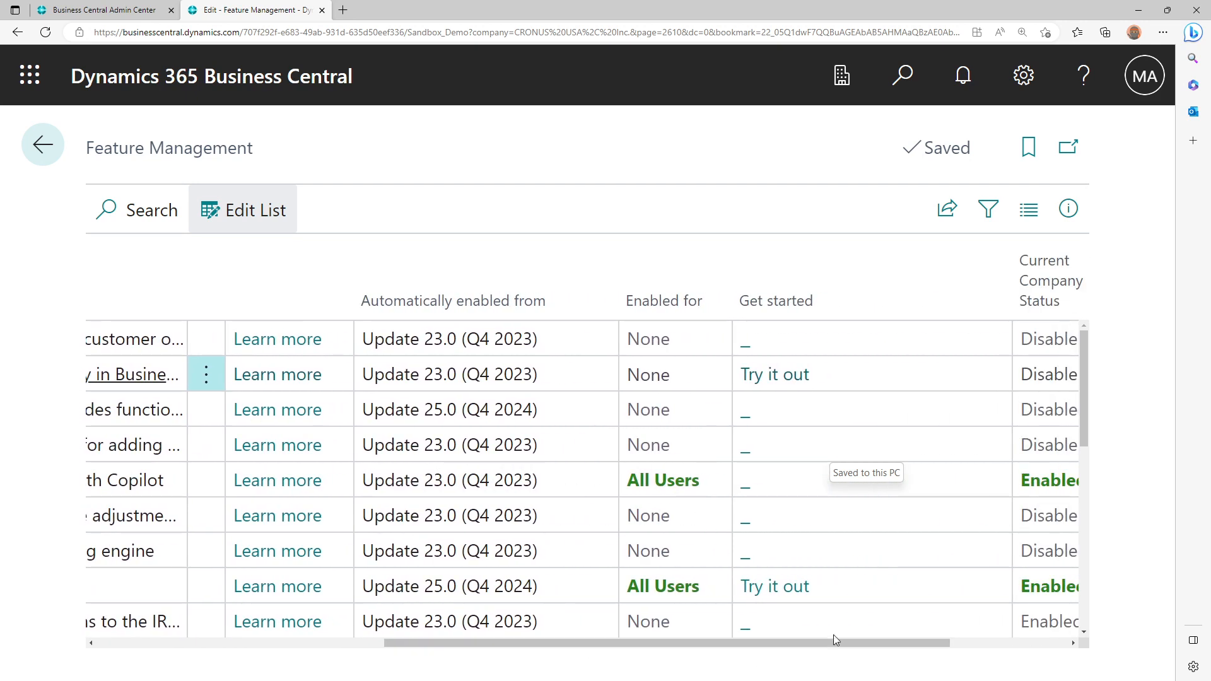
{"action": "left_click", "coordinate": [705, 374]}
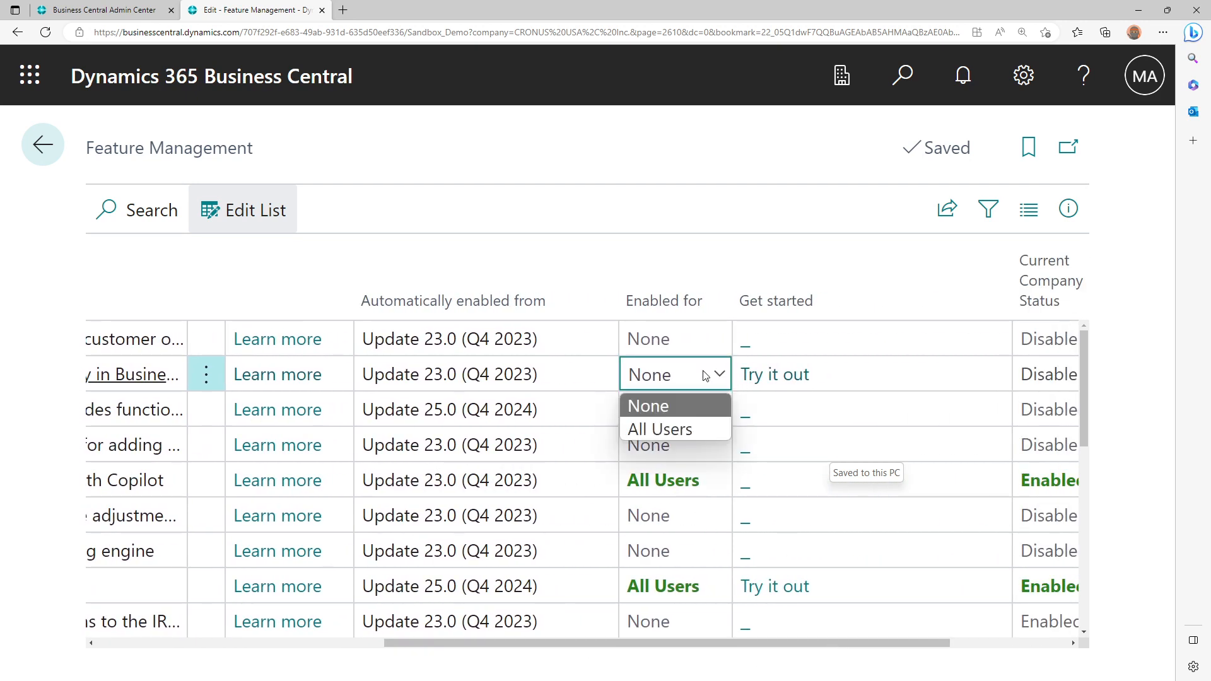
{"action": "left_click", "coordinate": [683, 434]}
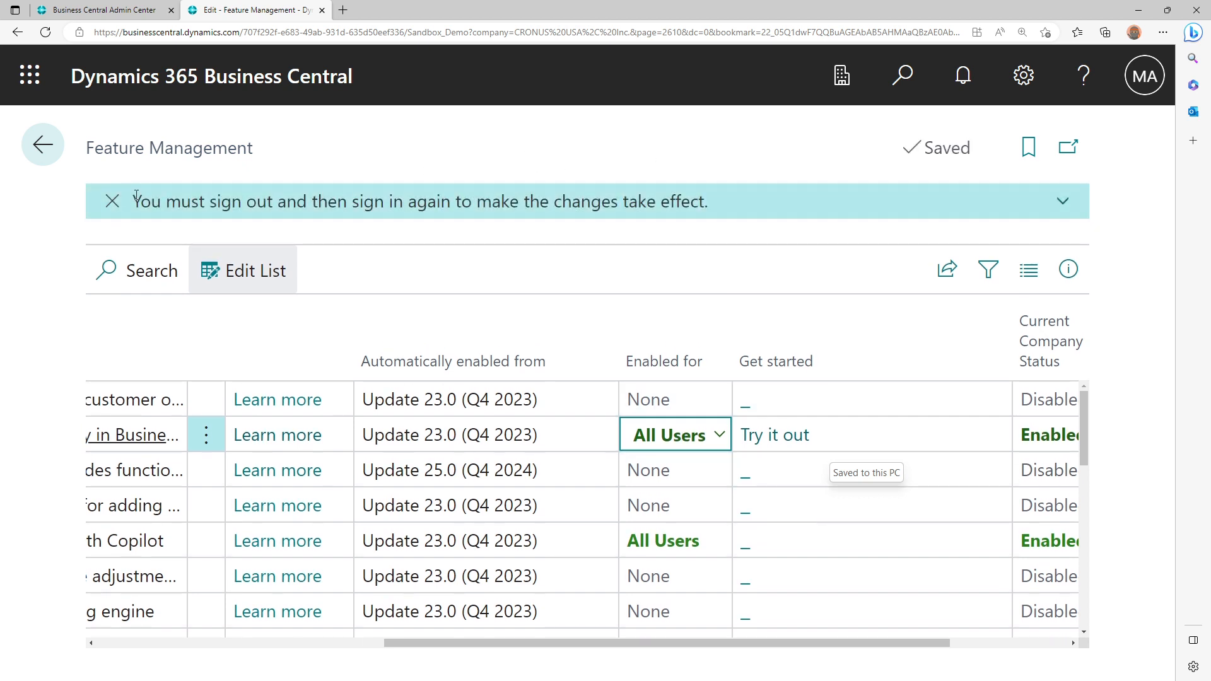
{"action": "left_click_drag", "start_coordinate": [137, 196], "coordinate": [657, 200]}
{"action": "left_click", "coordinate": [514, 184]}
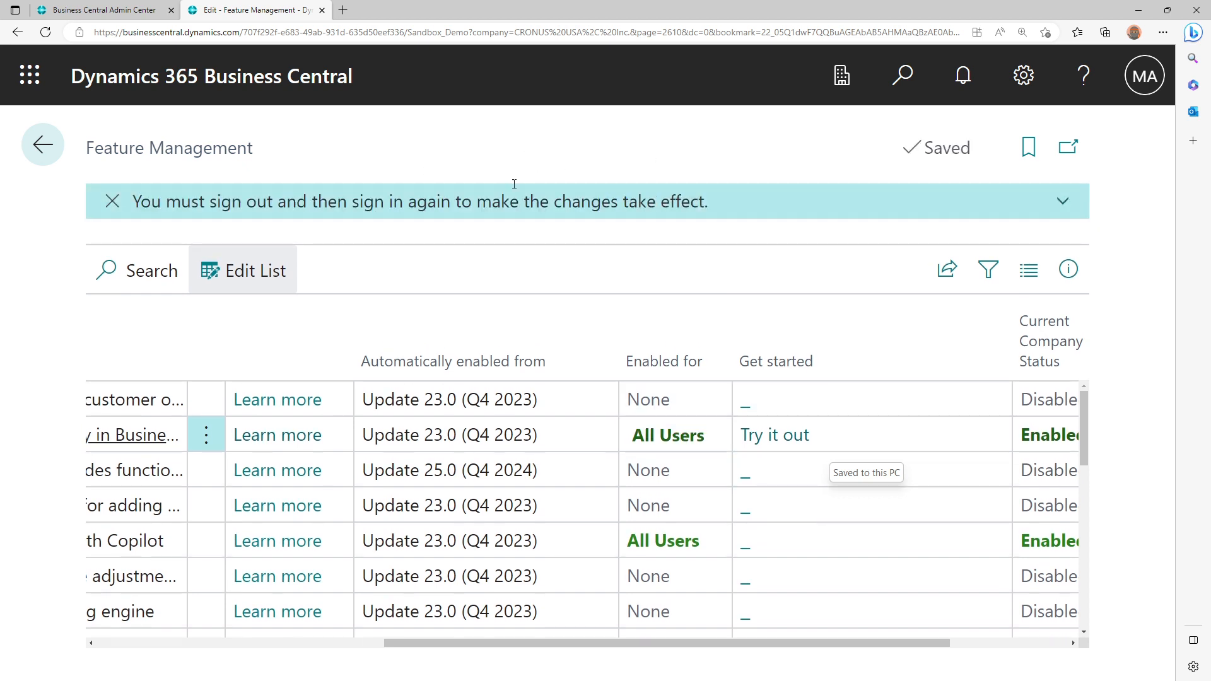
Leave Feature Management and reopen the Customers list from the CRONUS USA, Inc. home page, dismissing the About customers tip
{"action": "left_click", "coordinate": [39, 144]}
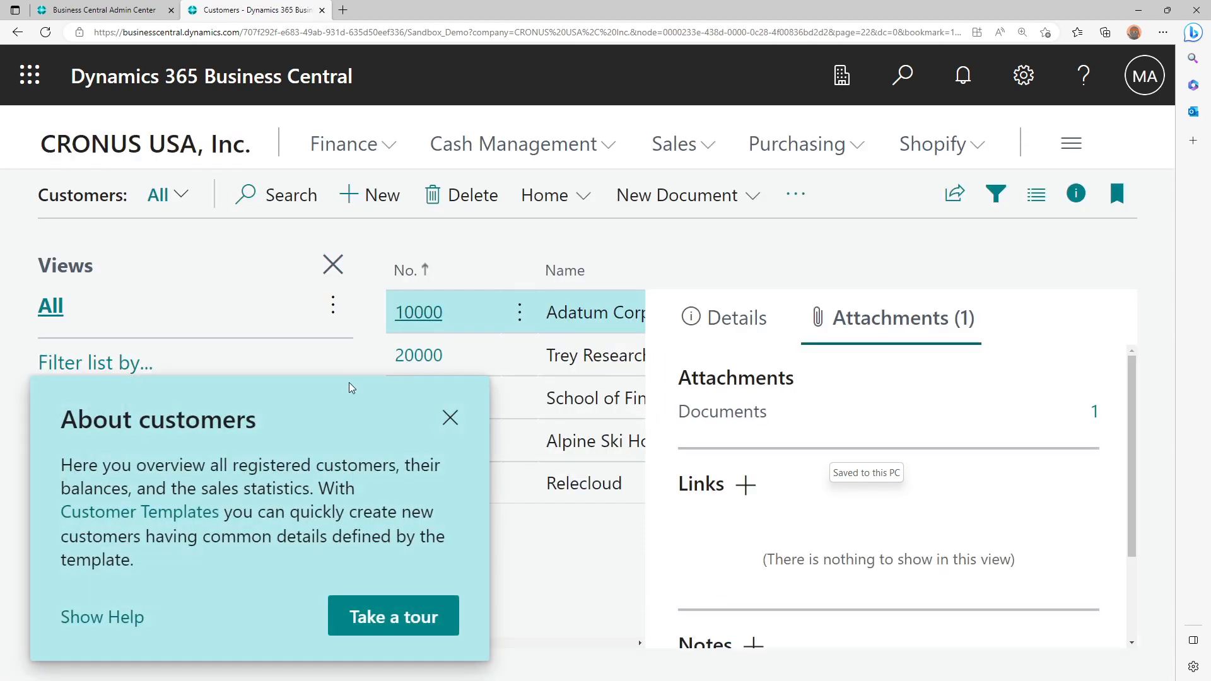
{"action": "left_click", "coordinate": [450, 419]}
{"action": "left_click", "coordinate": [183, 154]}
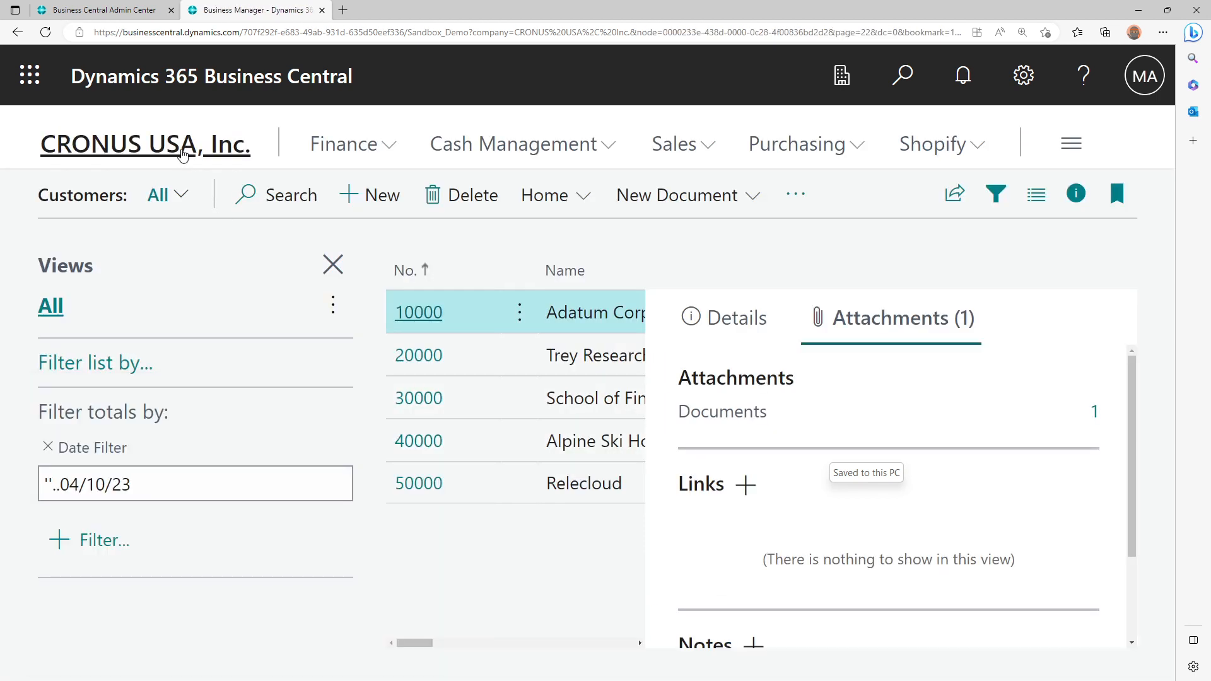
{"action": "left_click", "coordinate": [119, 200]}
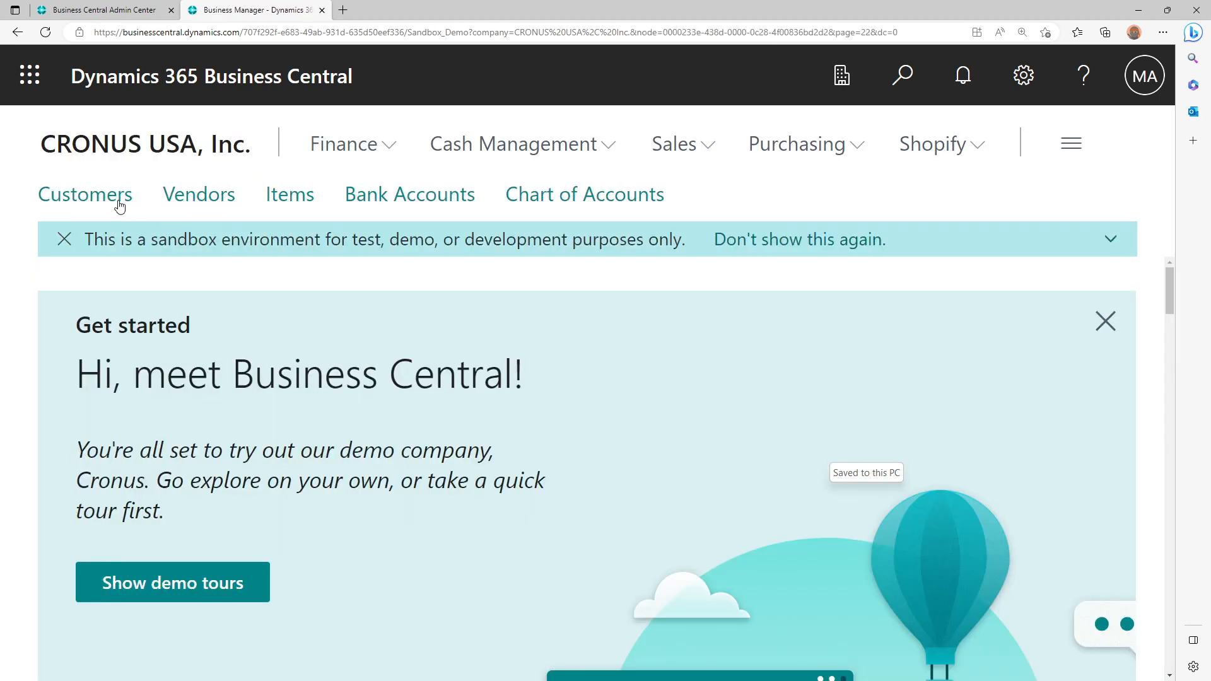
{"action": "left_click", "coordinate": [456, 259]}
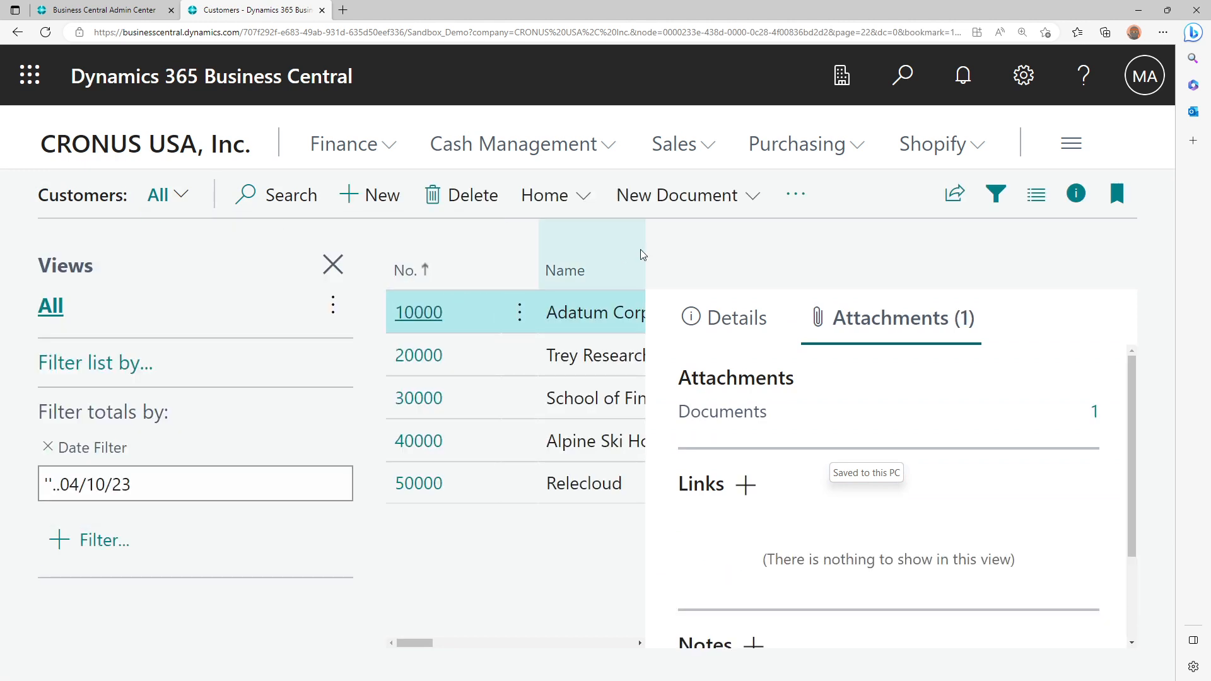
Reload the Customers list from its current web address
{"action": "key", "text": "ctrl+minus"}
{"action": "key", "text": "ctrl+minus"}
{"action": "key", "text": "ctrl+minus"}
{"action": "key", "text": "ctrl+minus"}
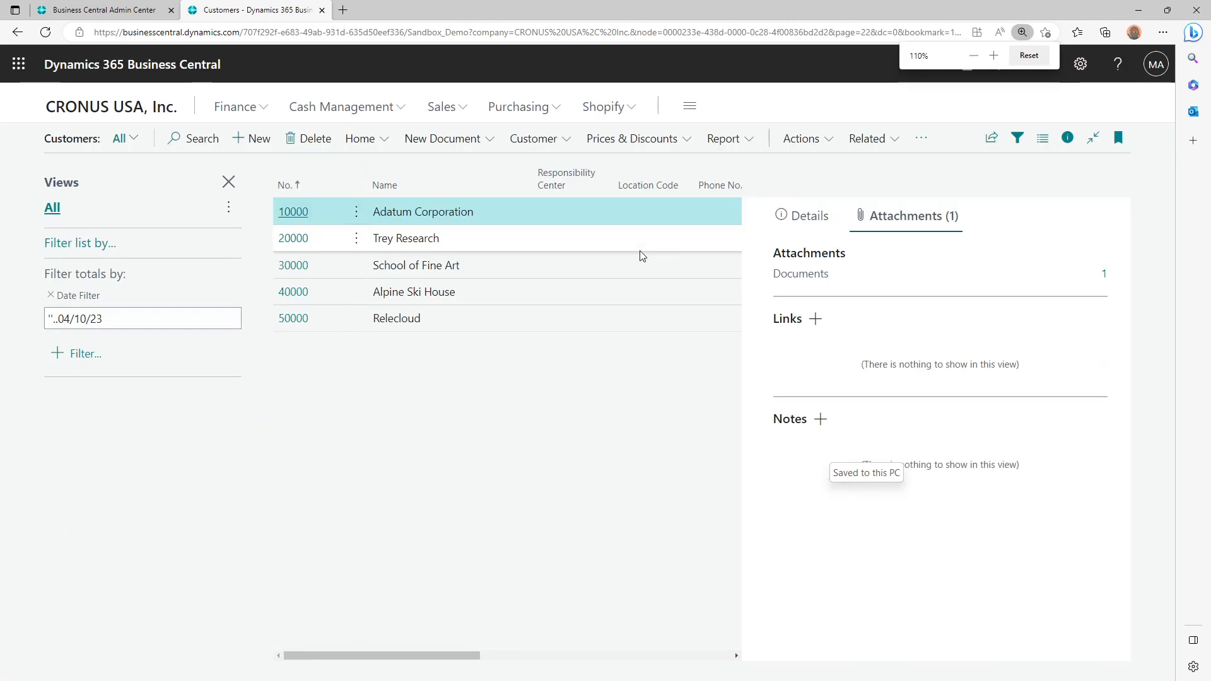
{"action": "left_click", "coordinate": [498, 35]}
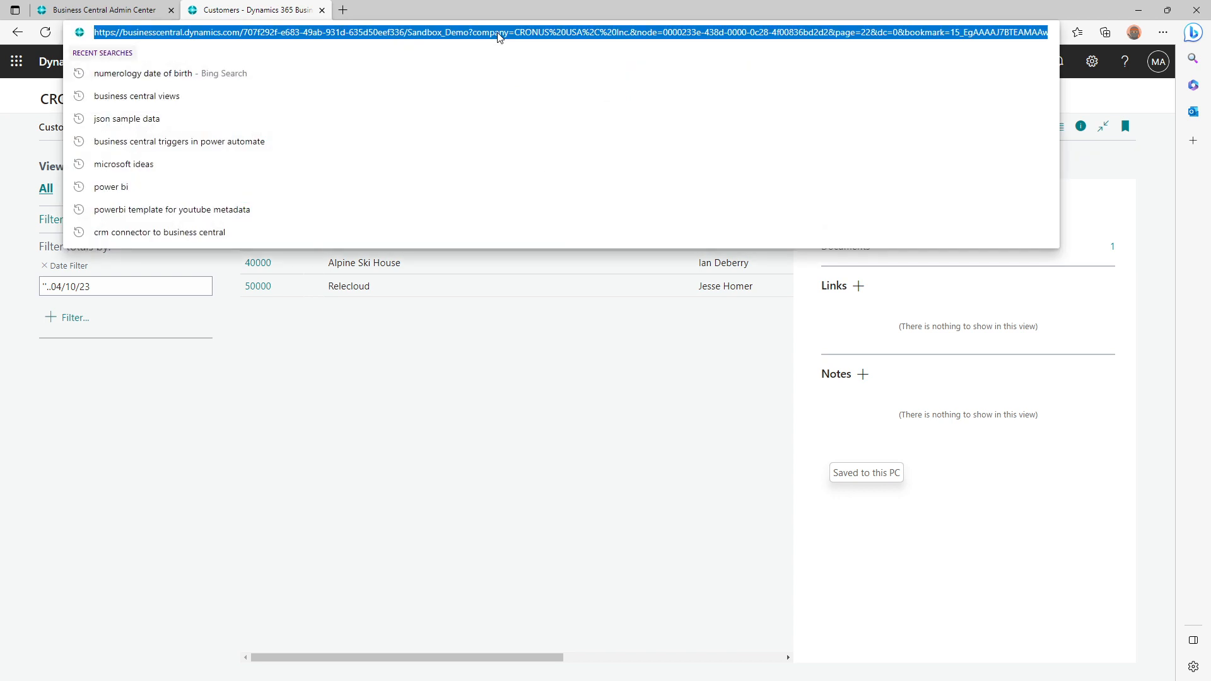
{"action": "key", "text": "Return"}
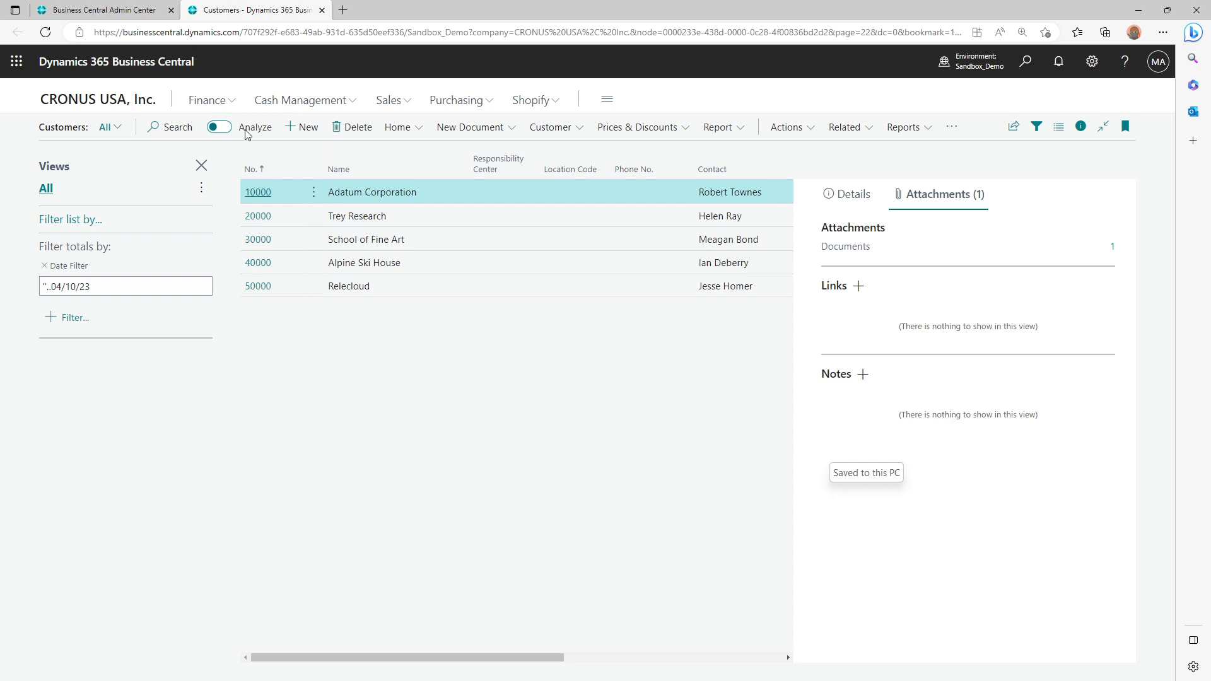
Switch the Customers list to analysis mode
{"action": "key", "text": "ctrl+plus"}
{"action": "key", "text": "ctrl+plus"}
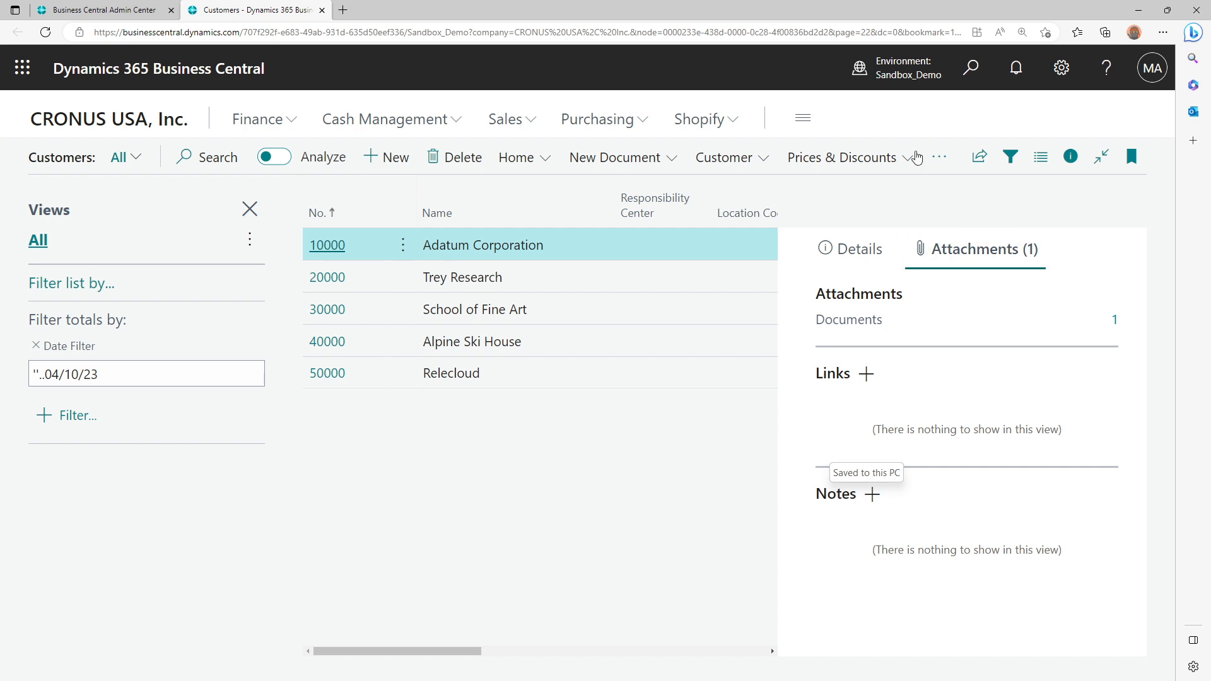
{"action": "key", "text": "alt+Tab"}
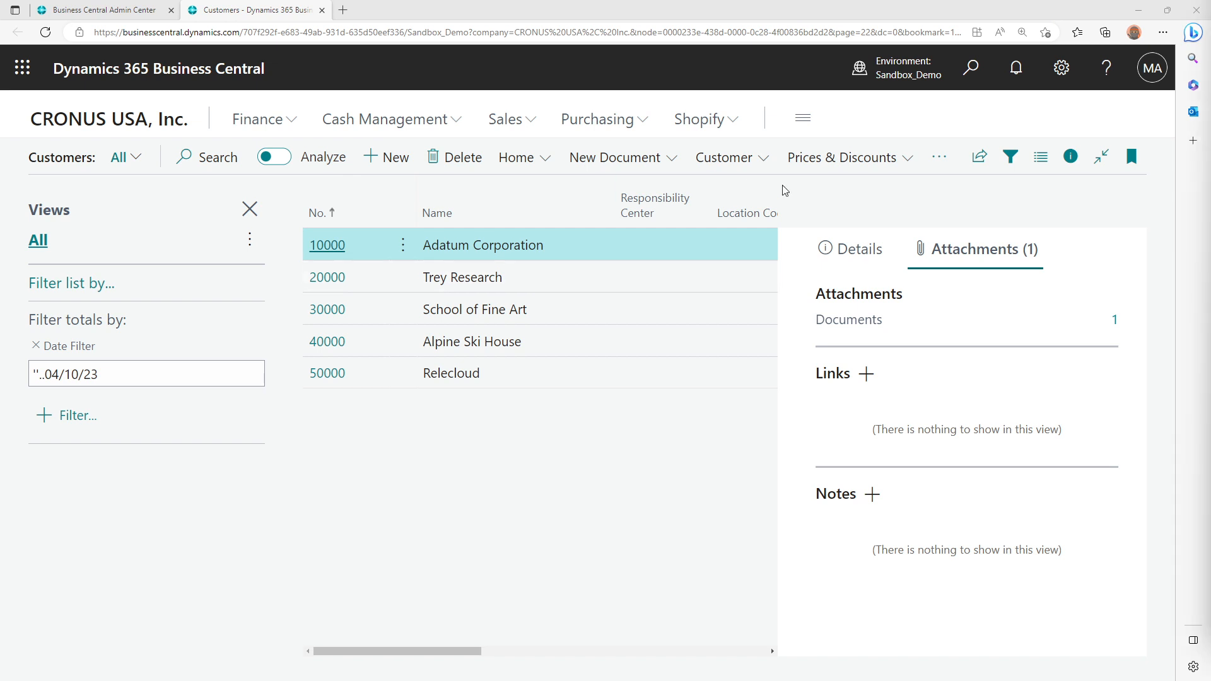
{"action": "left_click", "coordinate": [270, 158]}
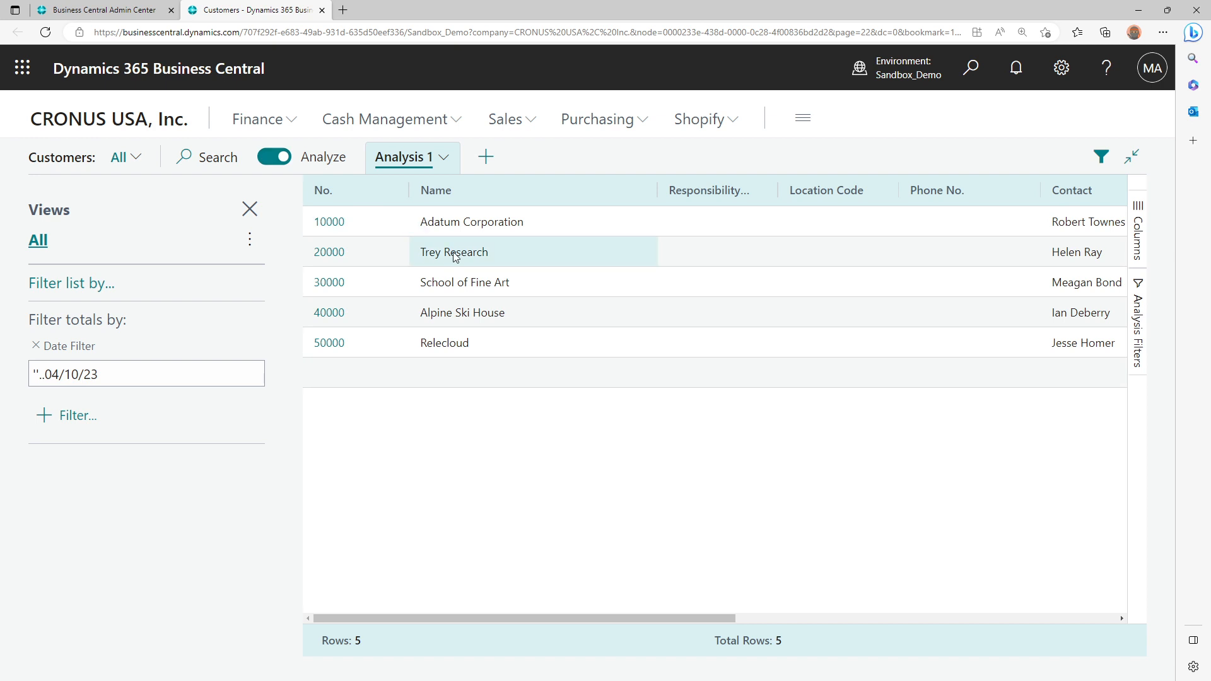
{"action": "key", "text": "ctrl+minus"}
{"action": "key", "text": "ctrl+minus"}
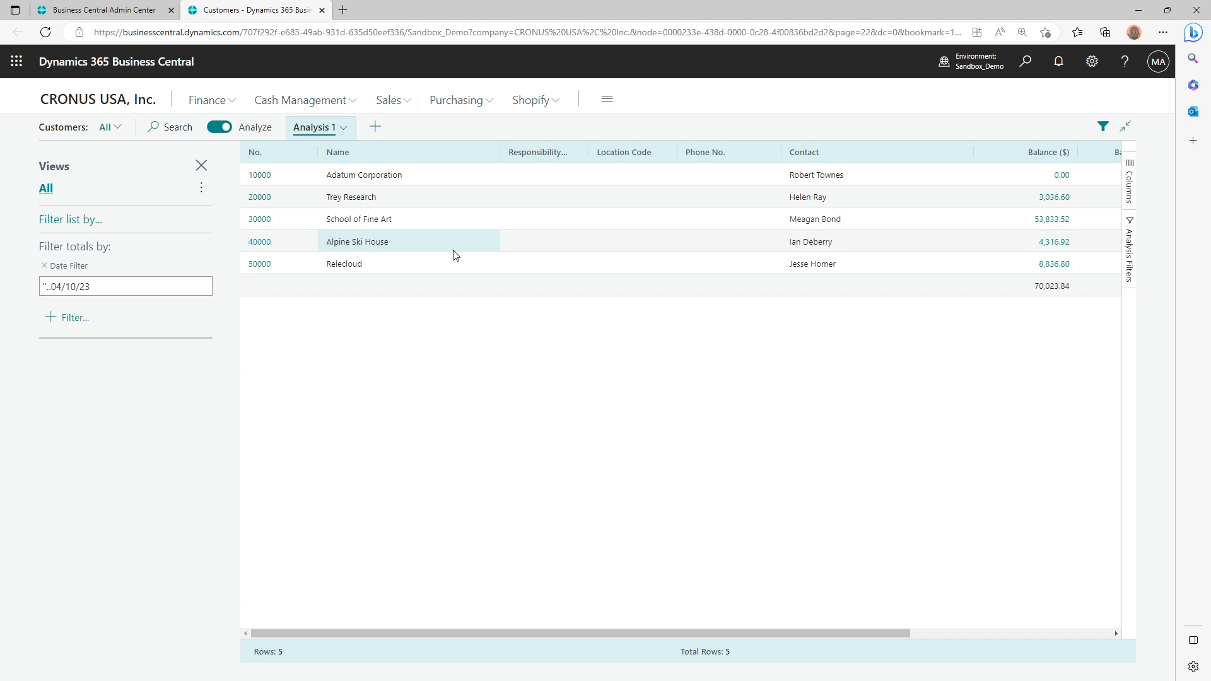
Leave analysis mode to view the amount columns in the regular list, and return to analysis mode to compare them
{"action": "left_click", "coordinate": [215, 128]}
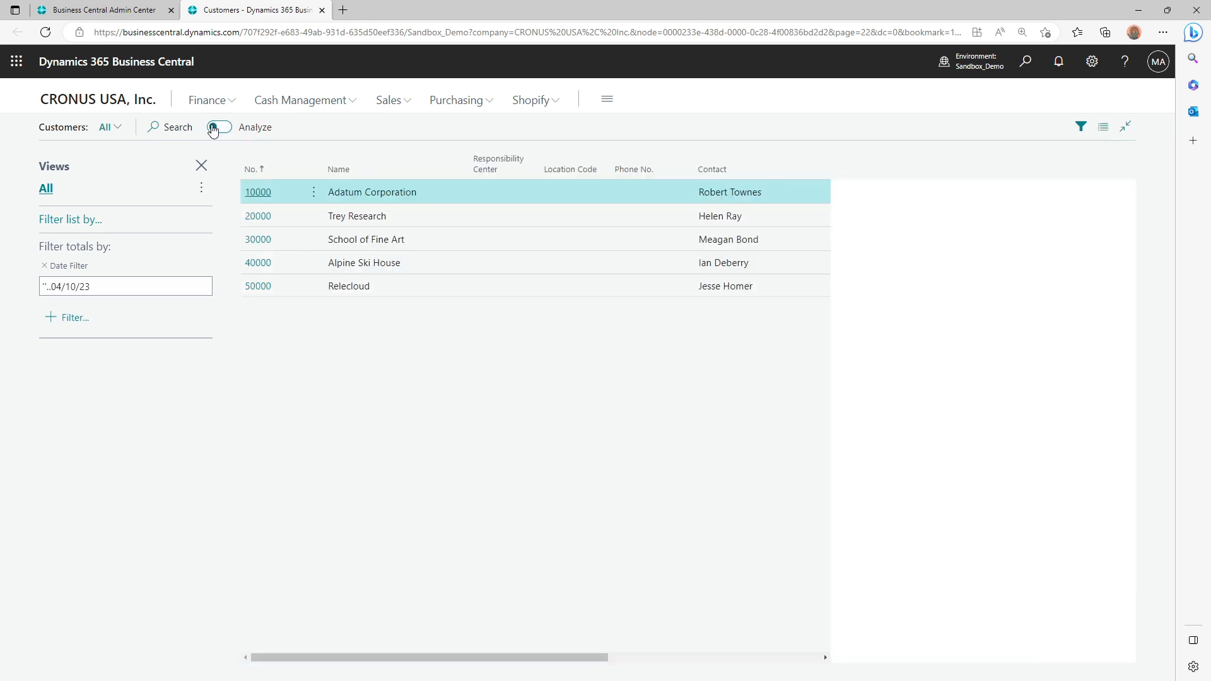
{"action": "left_click", "coordinate": [603, 660]}
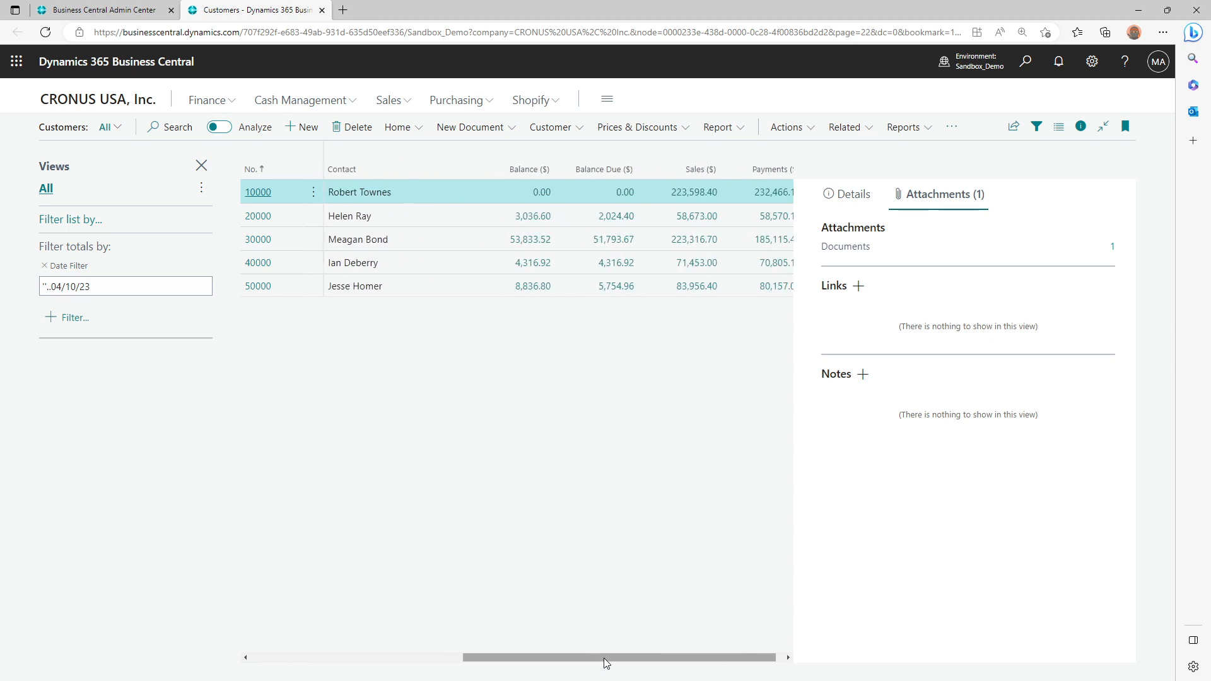
{"action": "left_click", "coordinate": [222, 126]}
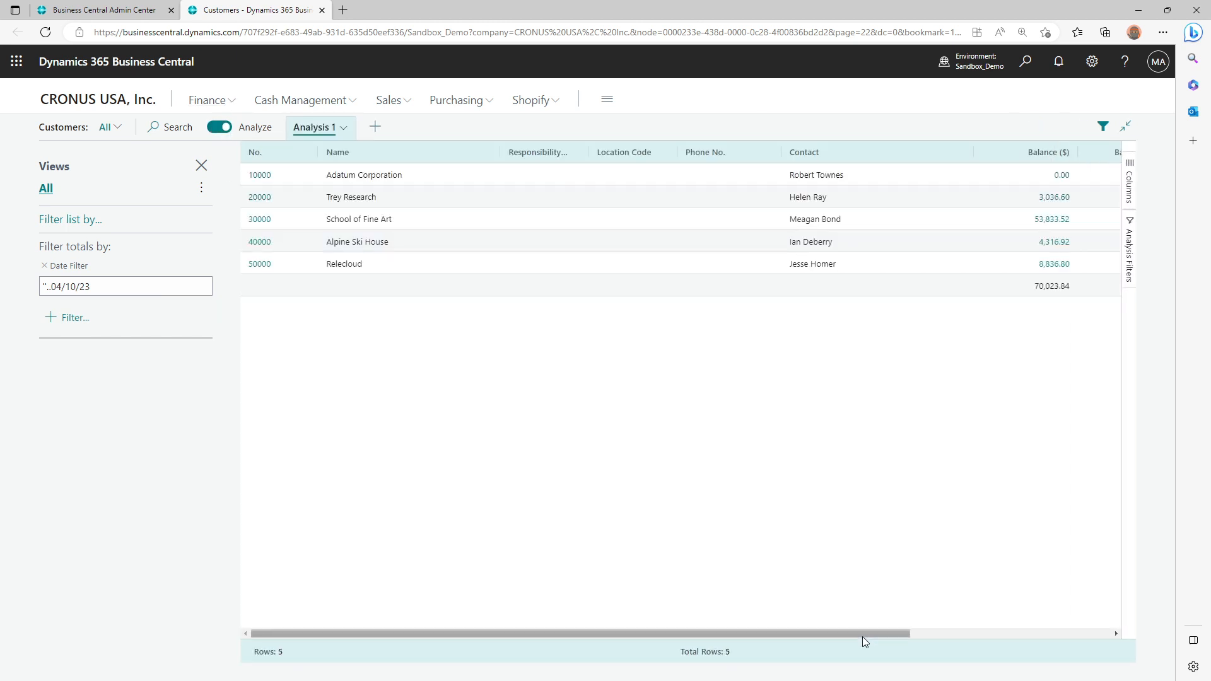
{"action": "left_click_drag", "start_coordinate": [863, 636], "coordinate": [498, 660]}
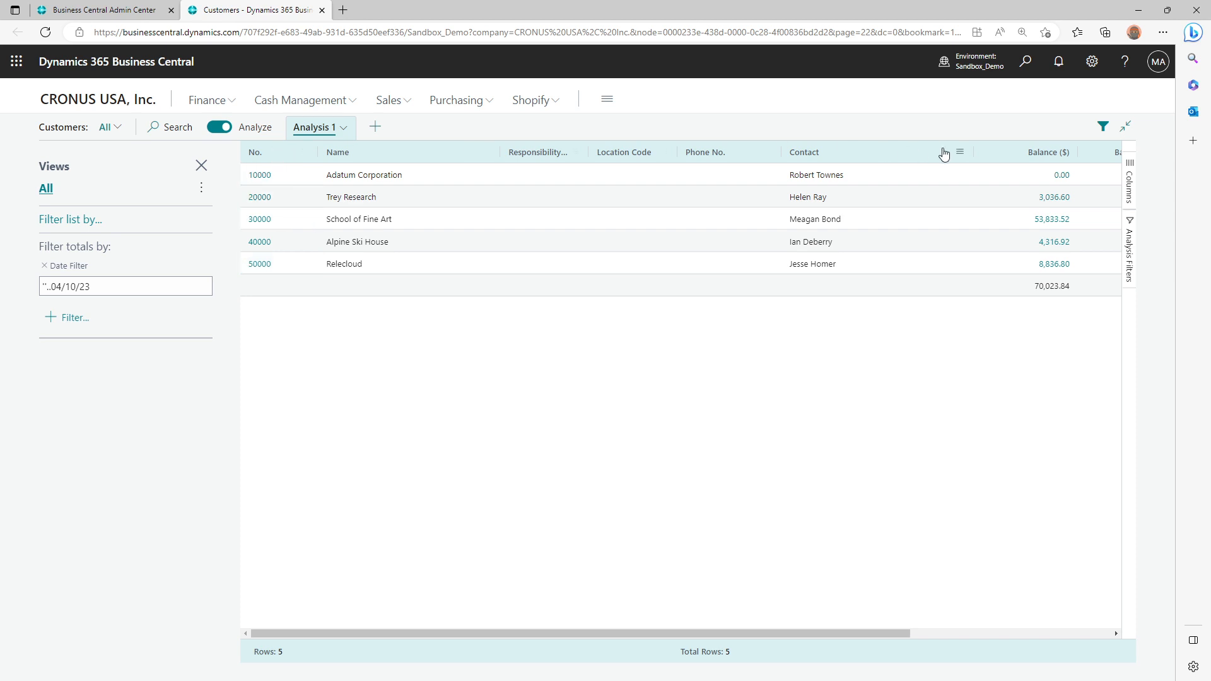
Add three more analysis tabs to the Customers list
{"action": "left_click", "coordinate": [375, 128]}
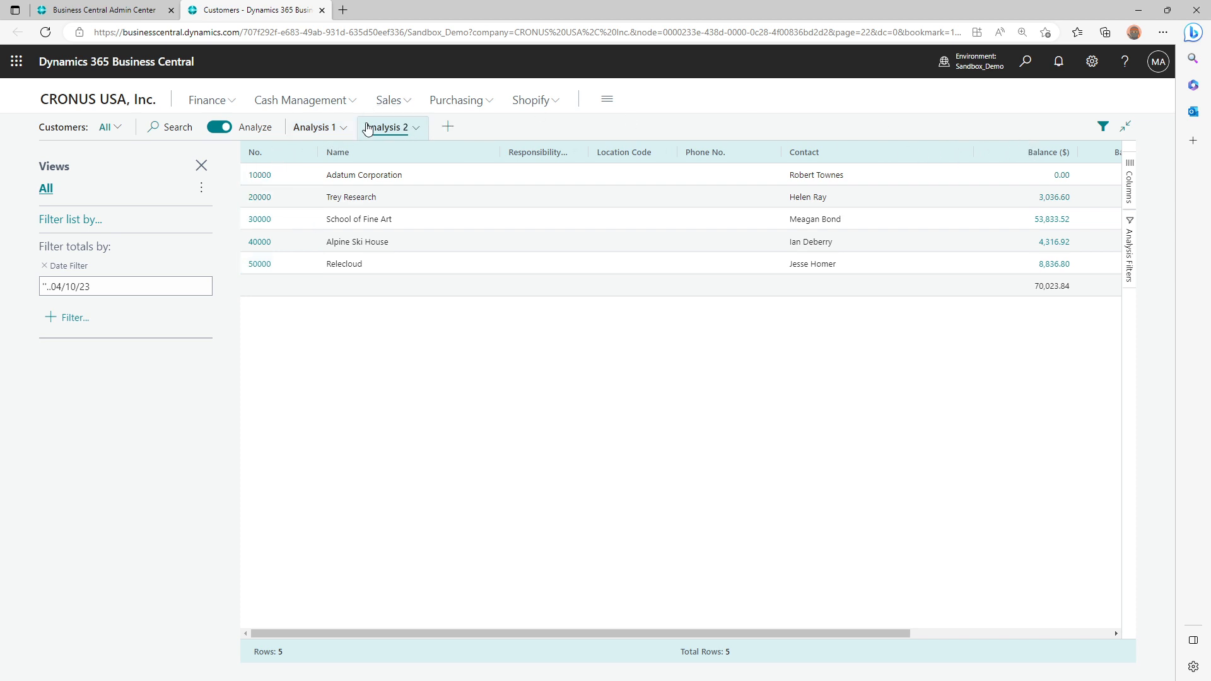
{"action": "left_click", "coordinate": [448, 128]}
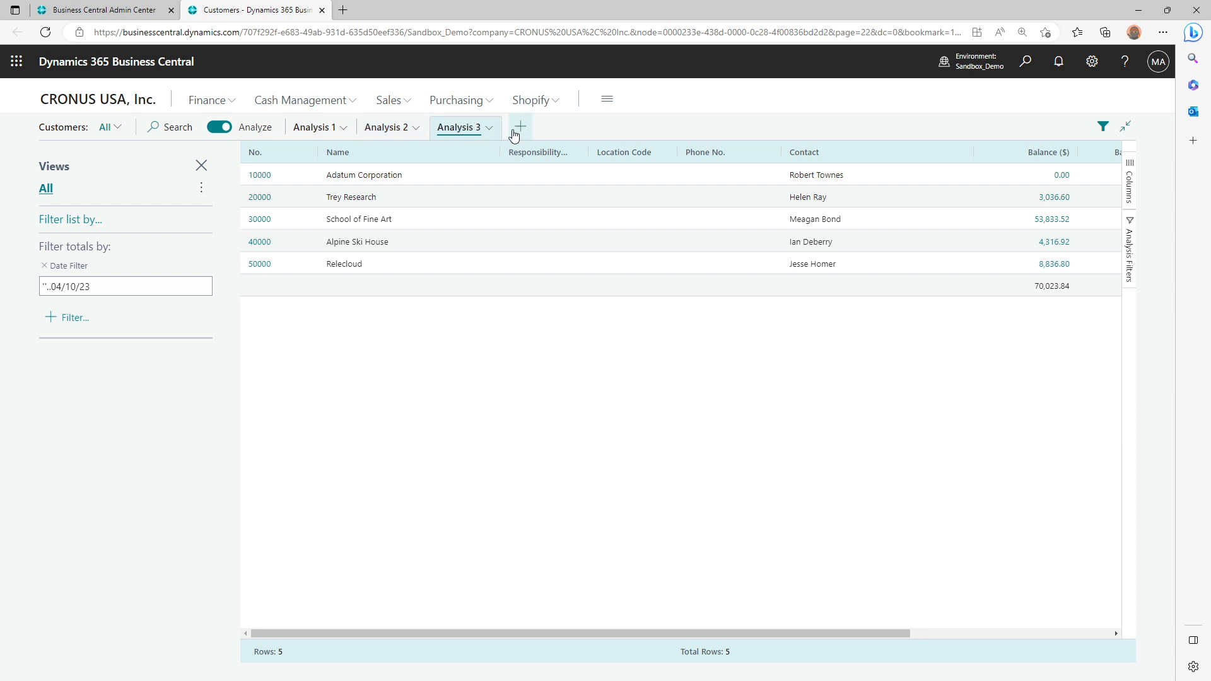
{"action": "left_click", "coordinate": [517, 128]}
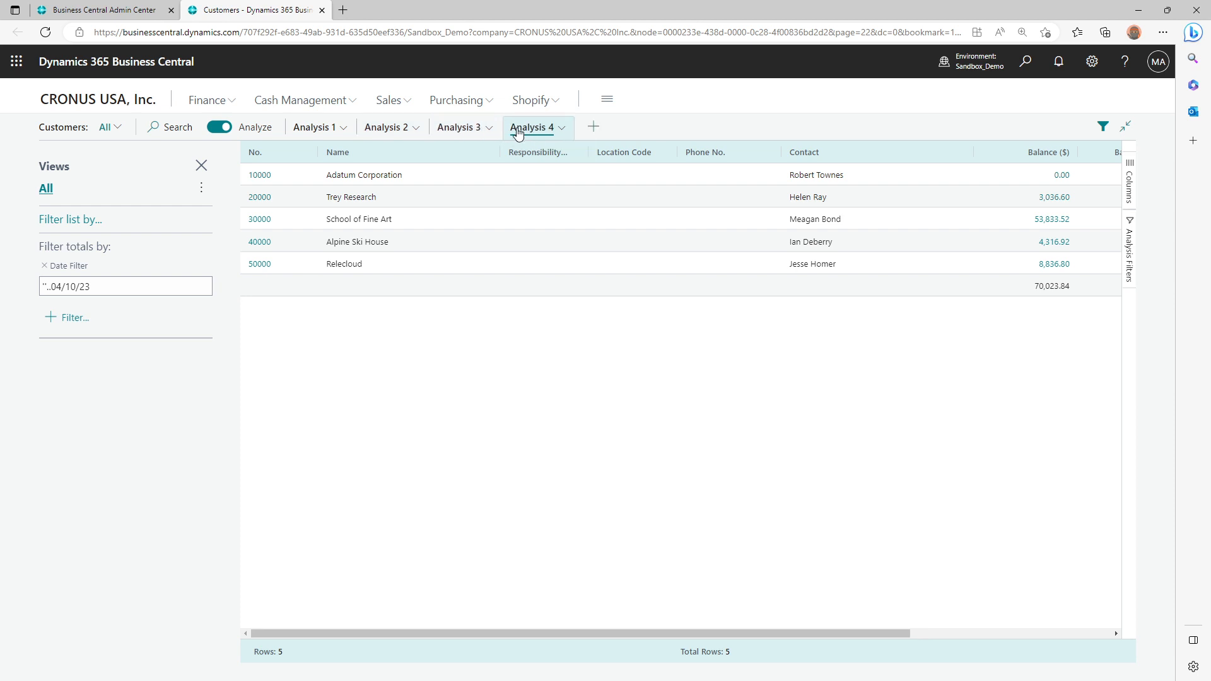
Delete the Analysis 4 and Analysis 3 tabs individually
{"action": "left_click", "coordinate": [565, 129]}
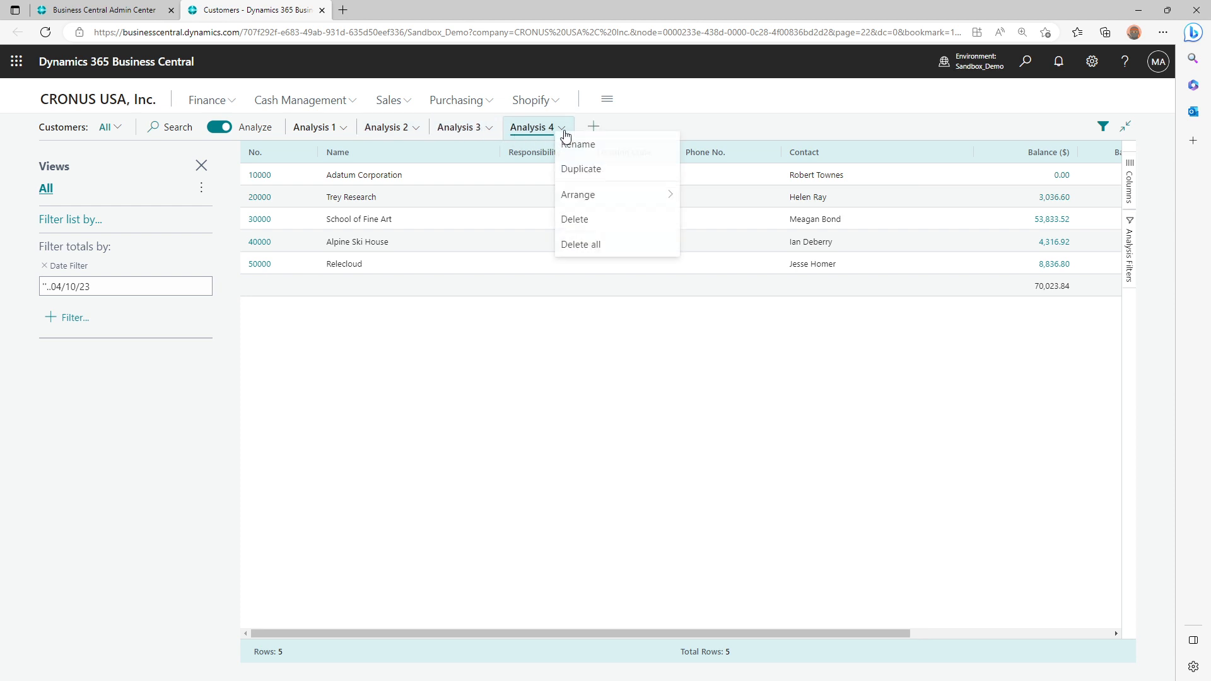
{"action": "left_click", "coordinate": [581, 221]}
{"action": "left_click", "coordinate": [489, 128]}
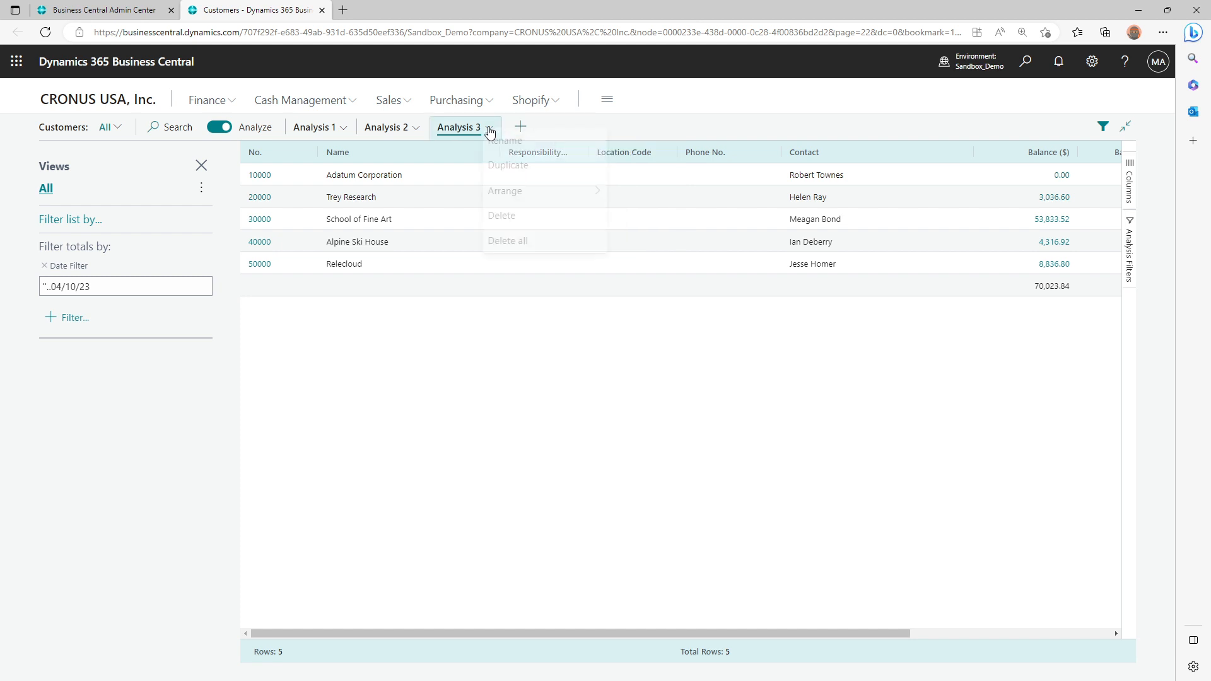
{"action": "left_click", "coordinate": [508, 221]}
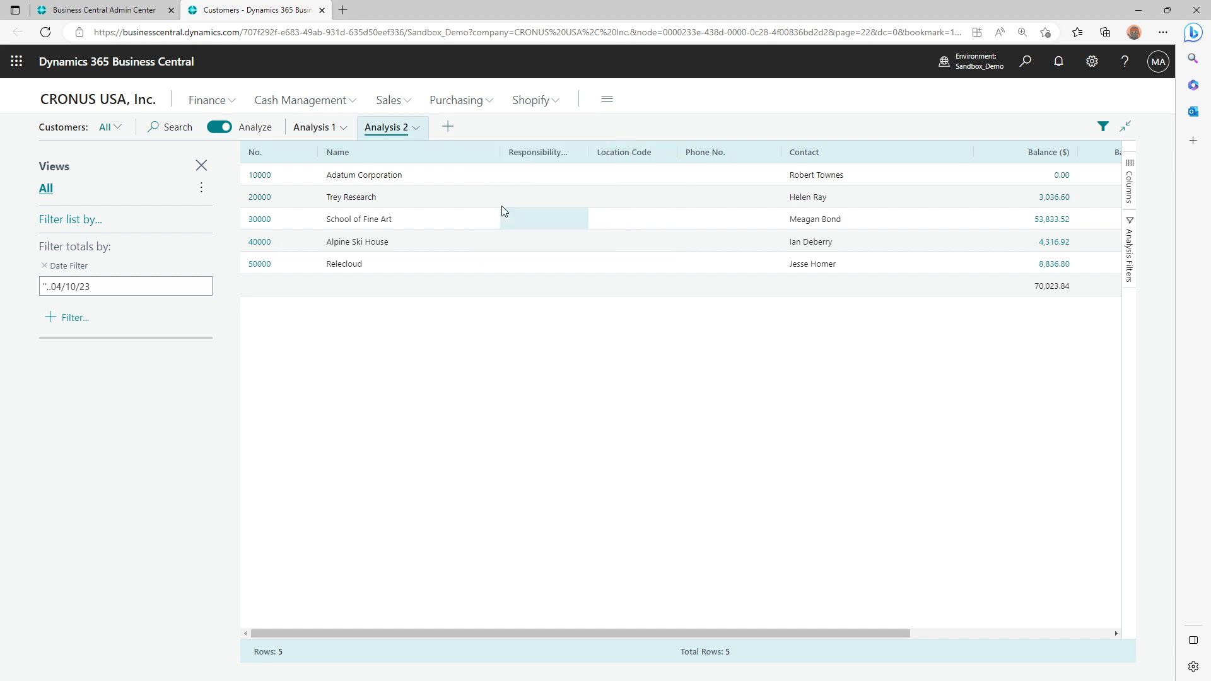
Check the arrange options of the Analysis 2 tab and delete all analysis tabs at once
{"action": "left_click", "coordinate": [422, 135]}
{"action": "mouse_move", "coordinate": [457, 200]}
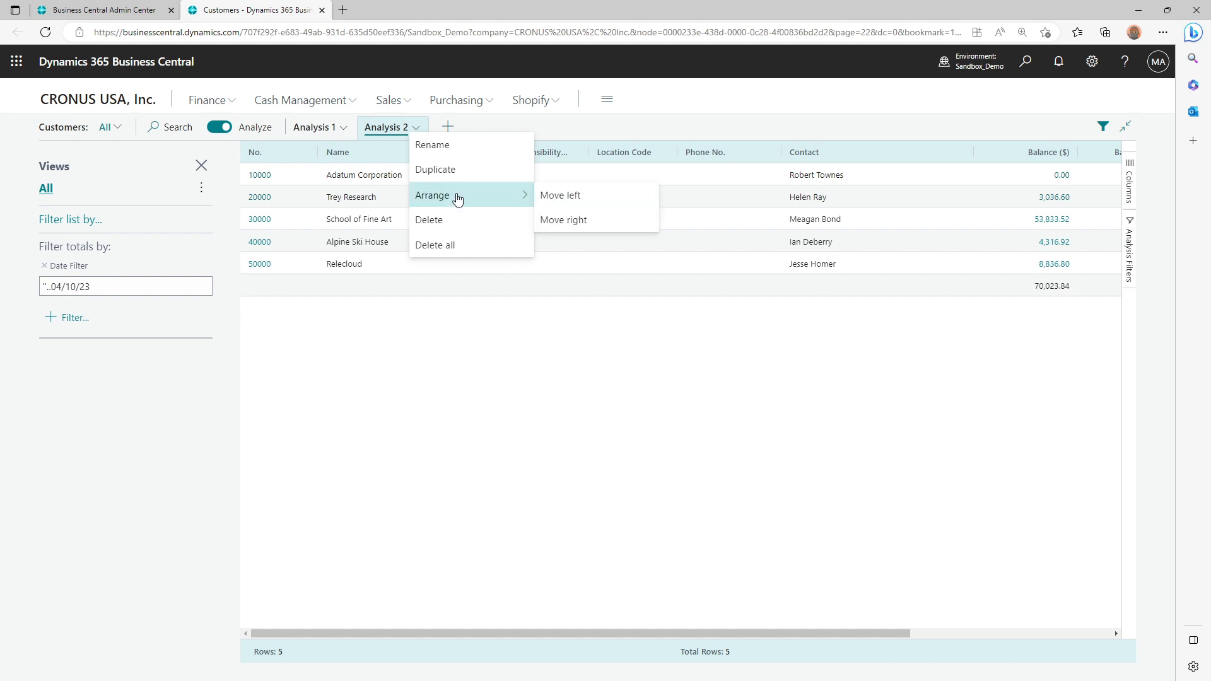
{"action": "left_click", "coordinate": [418, 131]}
{"action": "left_click", "coordinate": [437, 252]}
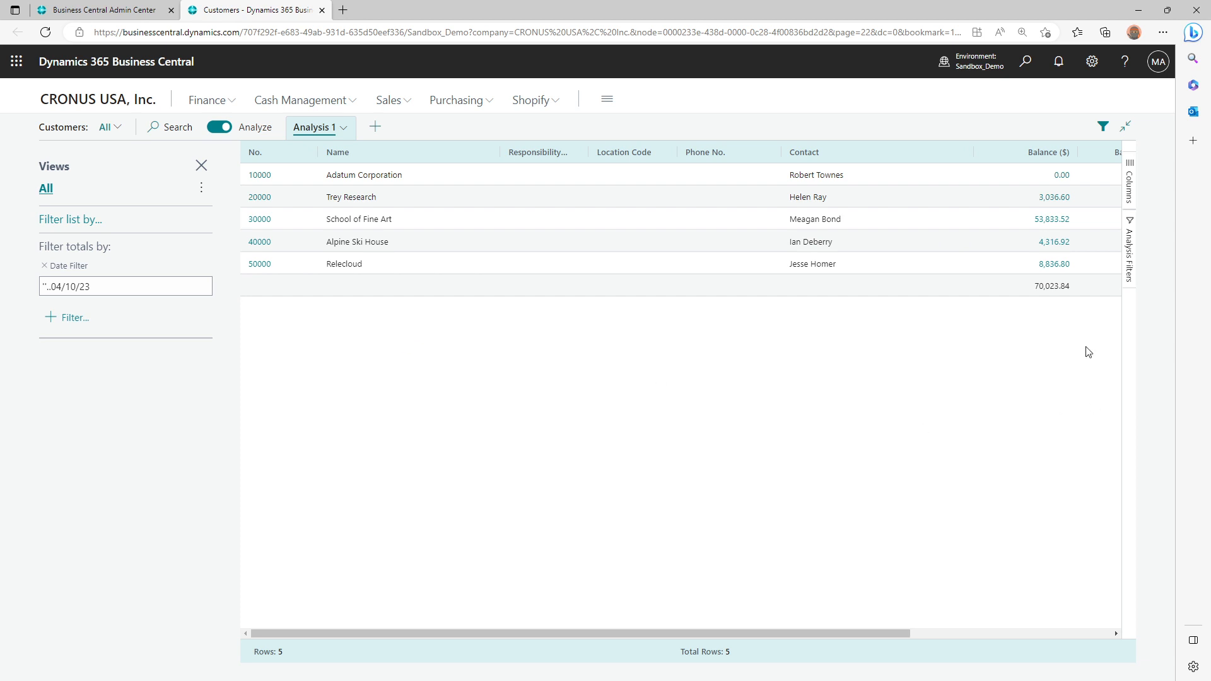
Show the column settings of Analysis 1, look through its analysis filters, and return to the column settings
{"action": "left_click", "coordinate": [1131, 185]}
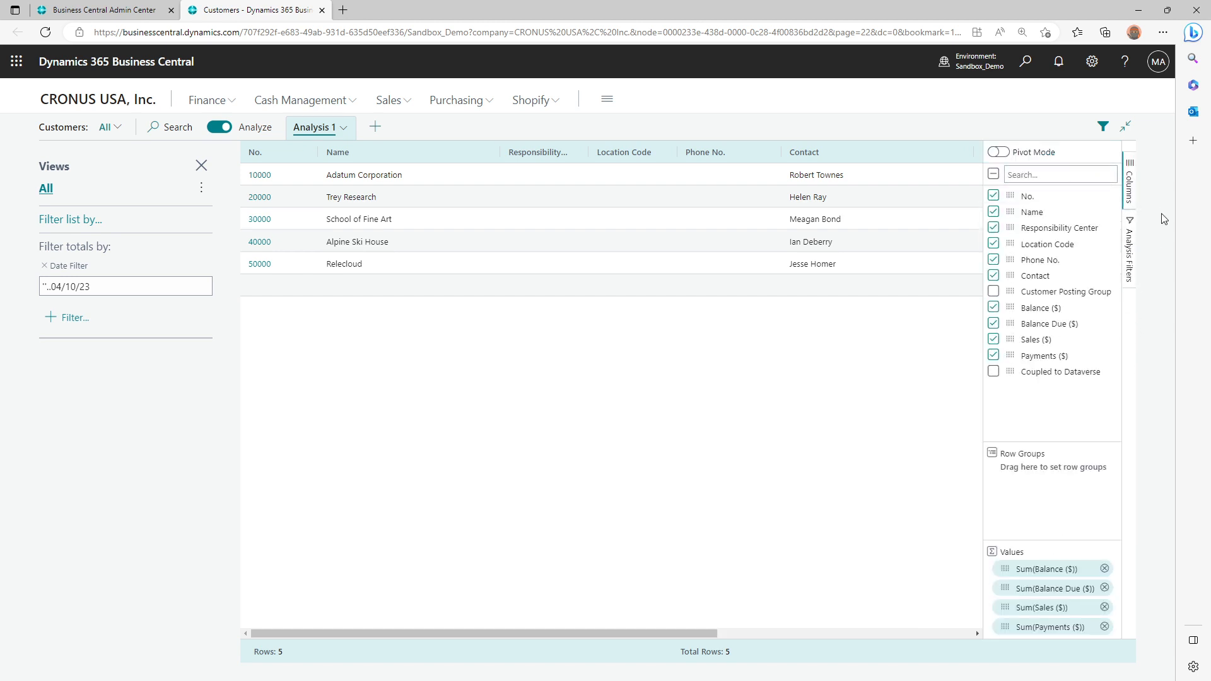
{"action": "left_click", "coordinate": [1133, 261]}
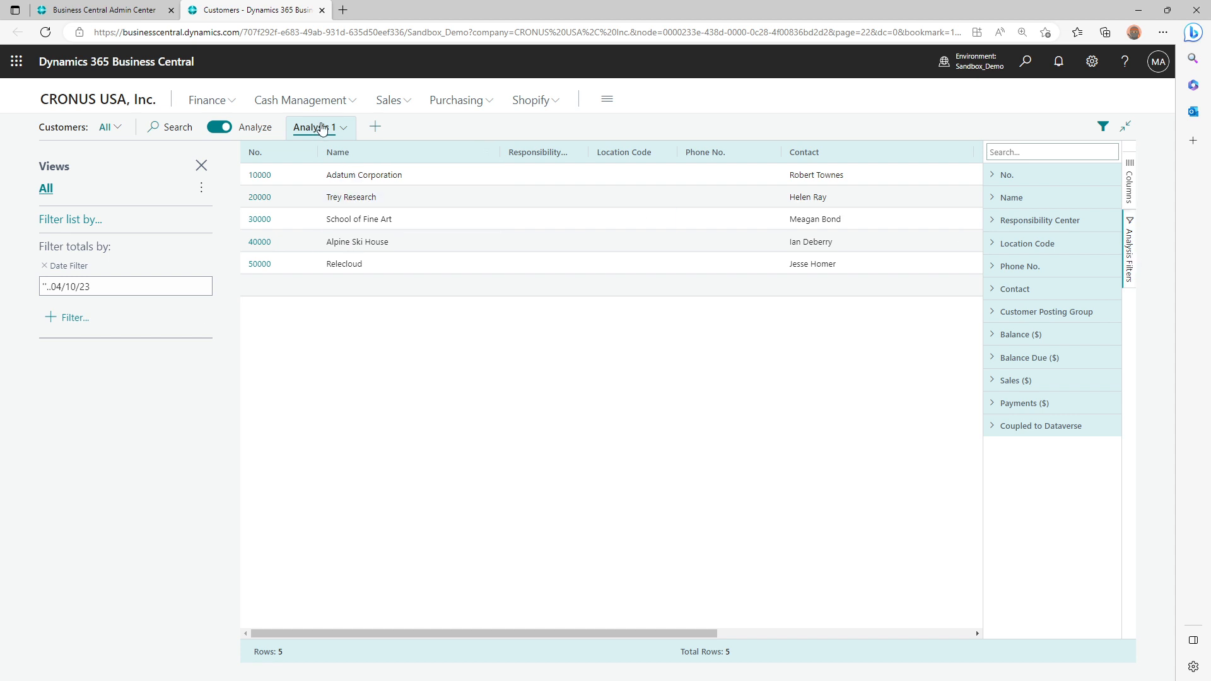
{"action": "left_click", "coordinate": [1133, 181]}
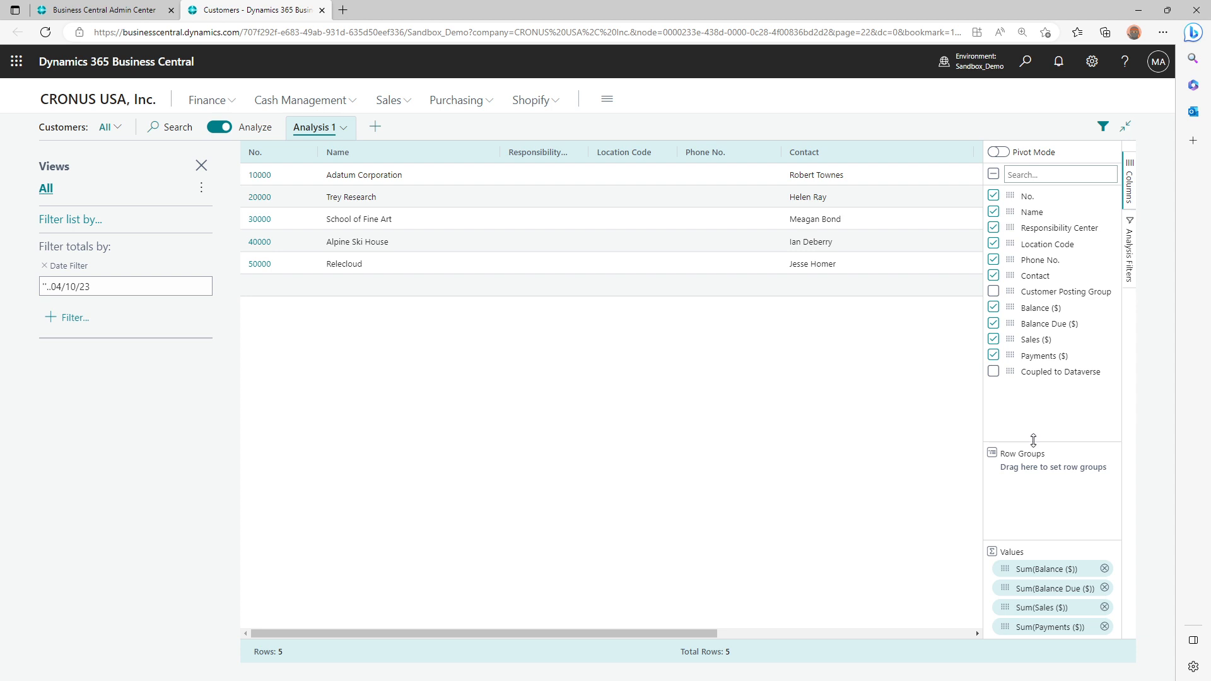
Turn on pivot mode for Analysis 1 and resize the Row Groups and Values areas so all four values fit
{"action": "left_click_drag", "start_coordinate": [1033, 439], "coordinate": [1035, 400]}
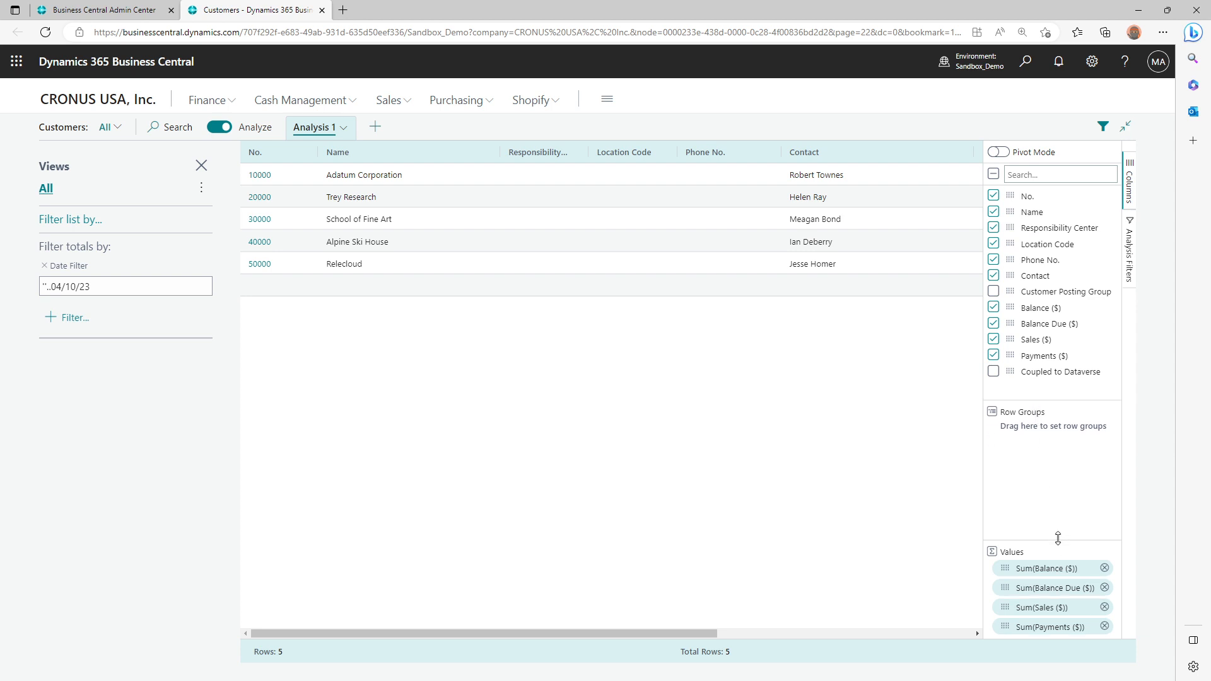
{"action": "left_click_drag", "start_coordinate": [1057, 538], "coordinate": [1058, 467]}
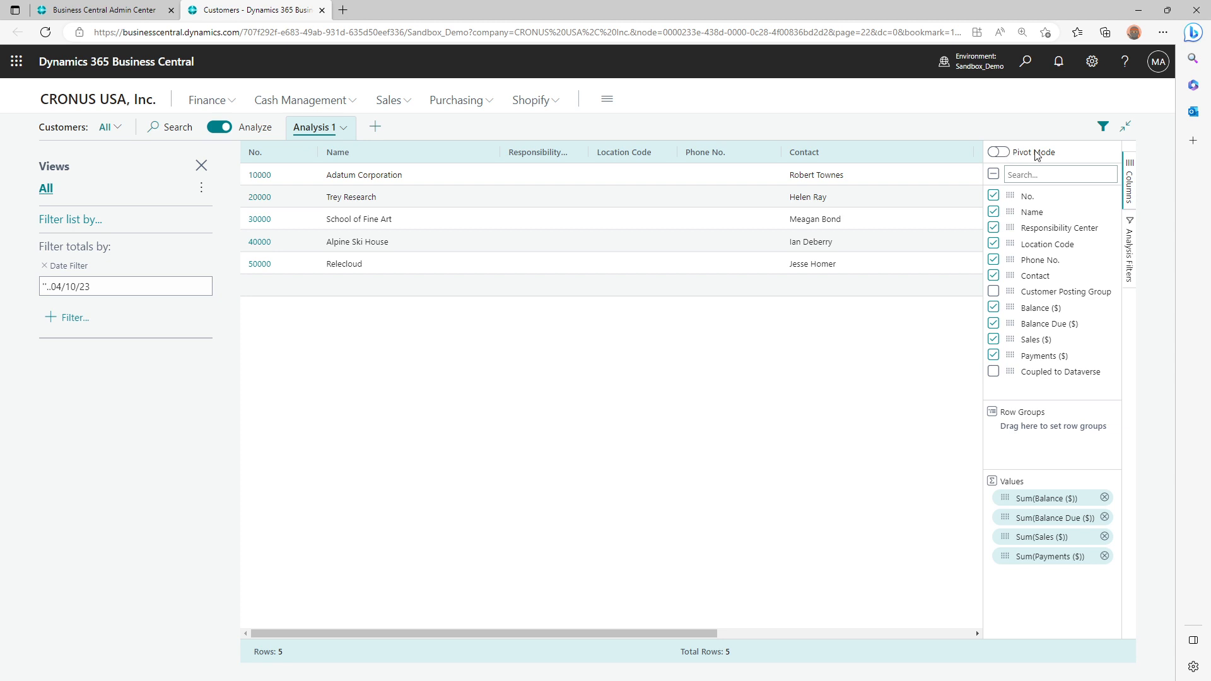
{"action": "left_click", "coordinate": [998, 152]}
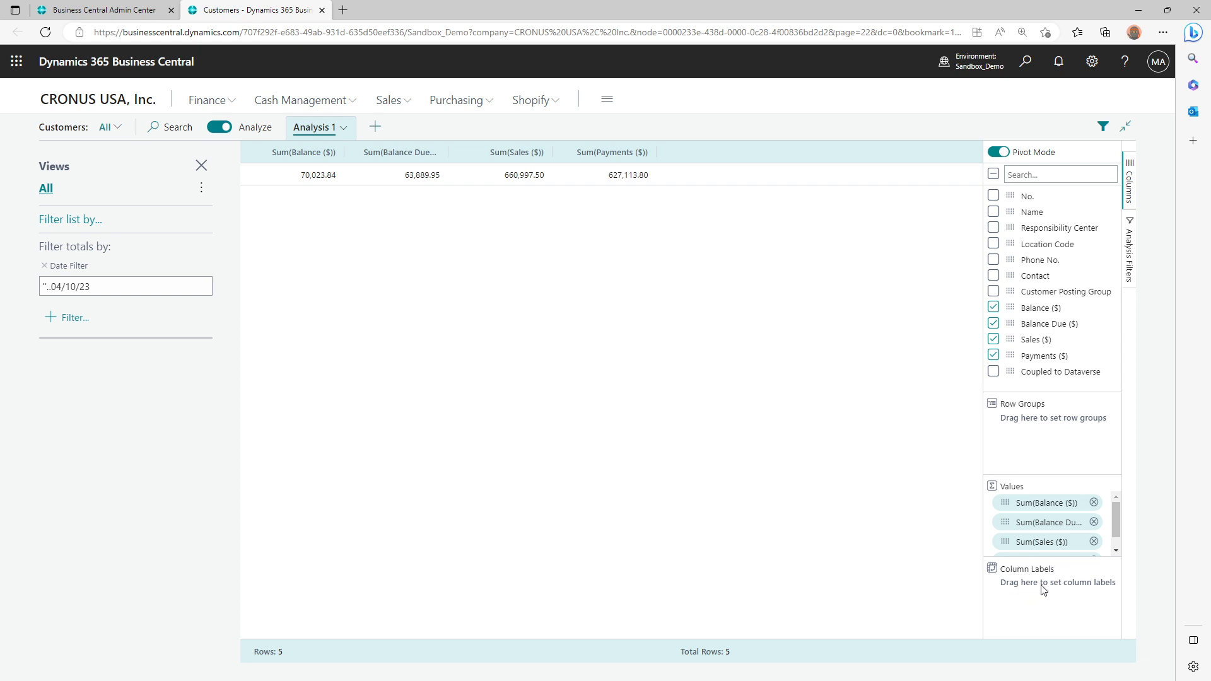
{"action": "left_click_drag", "start_coordinate": [1047, 390], "coordinate": [1047, 379]}
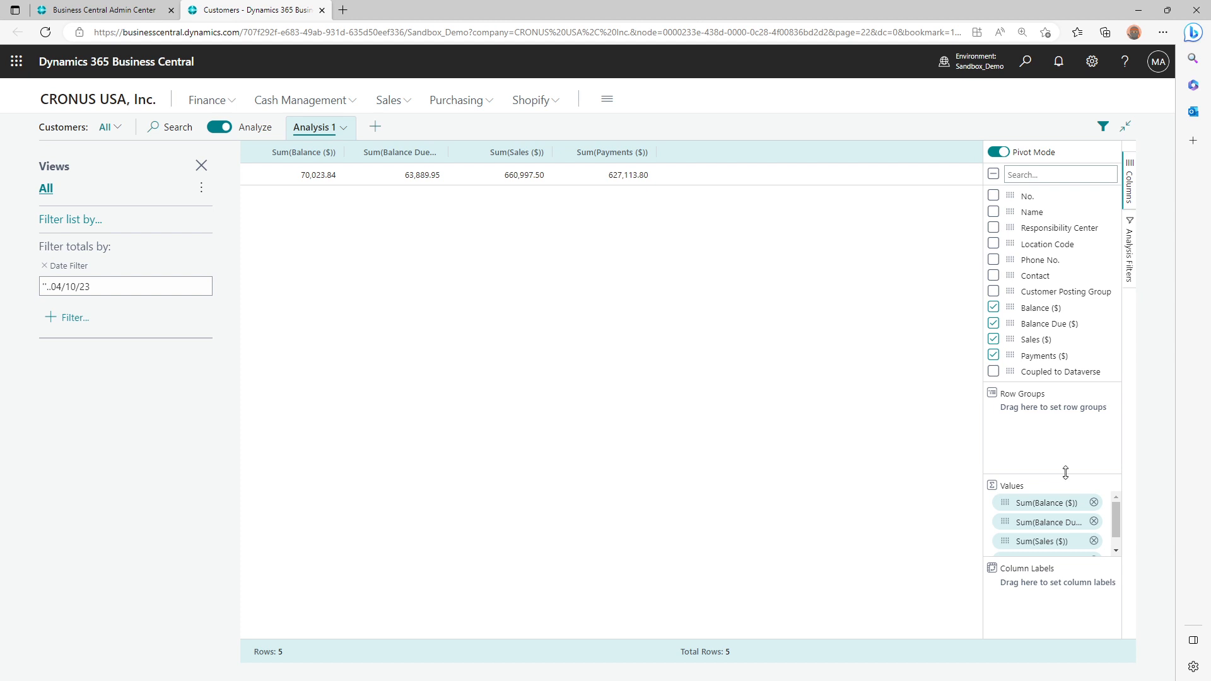
{"action": "left_click_drag", "start_coordinate": [1065, 472], "coordinate": [1068, 437]}
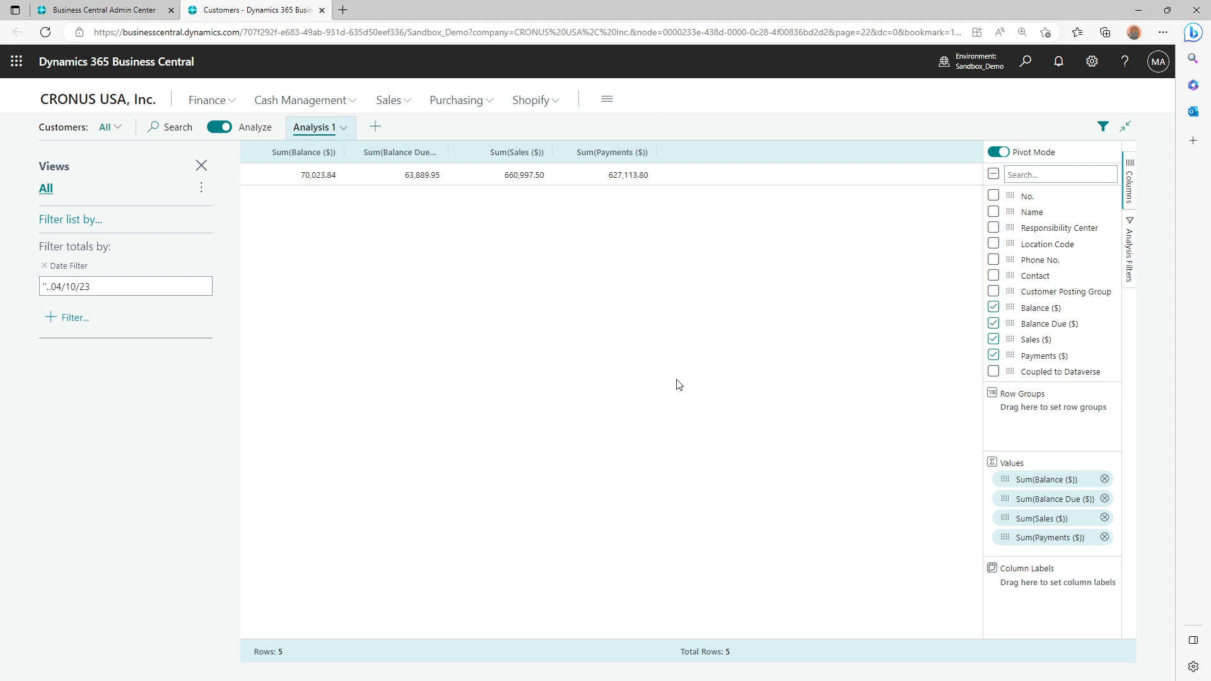
Examine the analysis filters of Analysis 1, including the comparison operators for No. and the filter fields for Name and Payments ($)
{"action": "left_click", "coordinate": [1130, 256]}
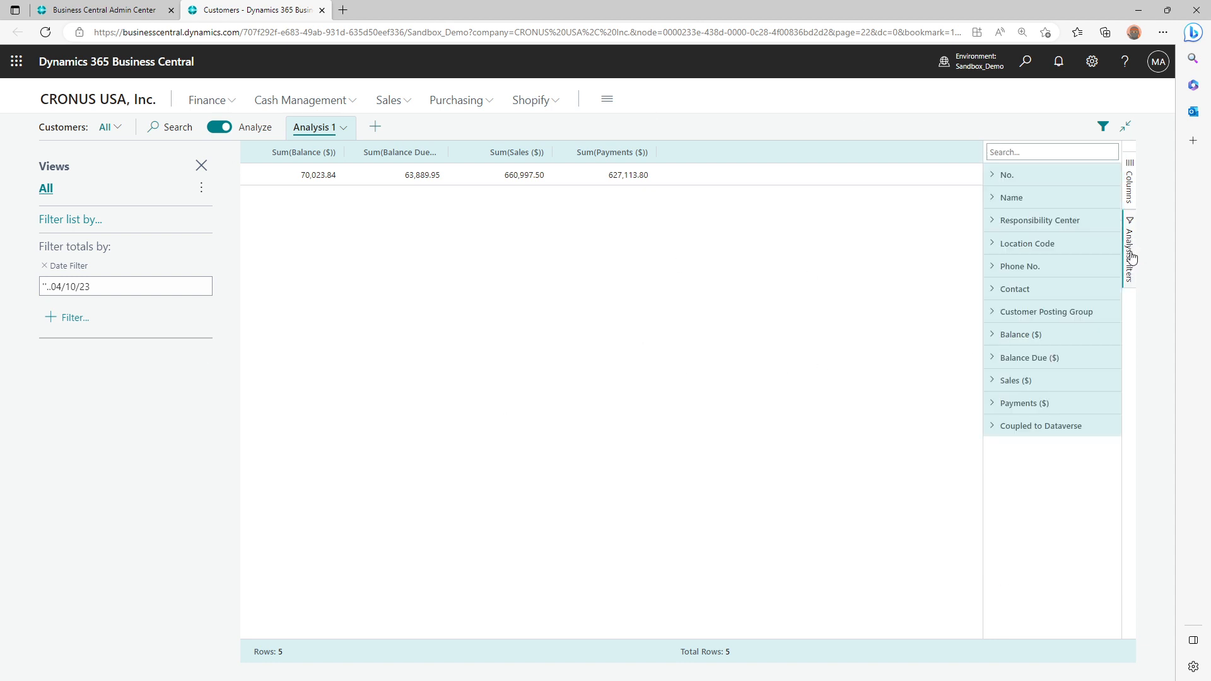
{"action": "left_click", "coordinate": [1026, 179]}
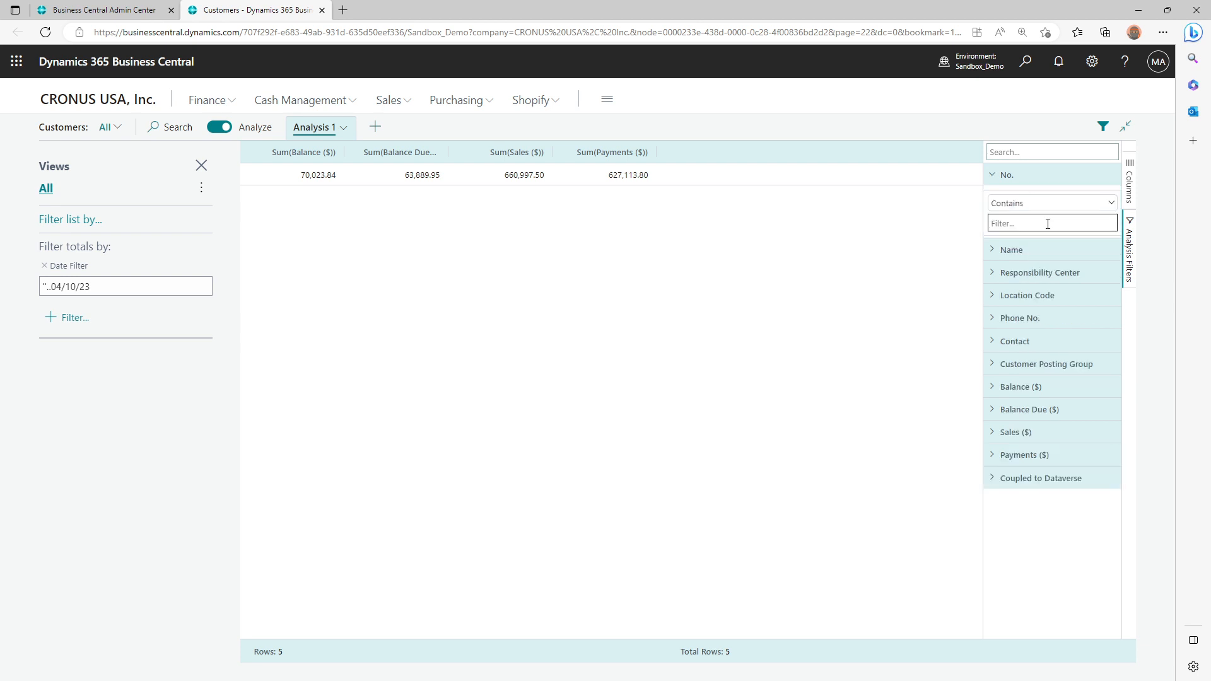
{"action": "left_click", "coordinate": [1069, 207]}
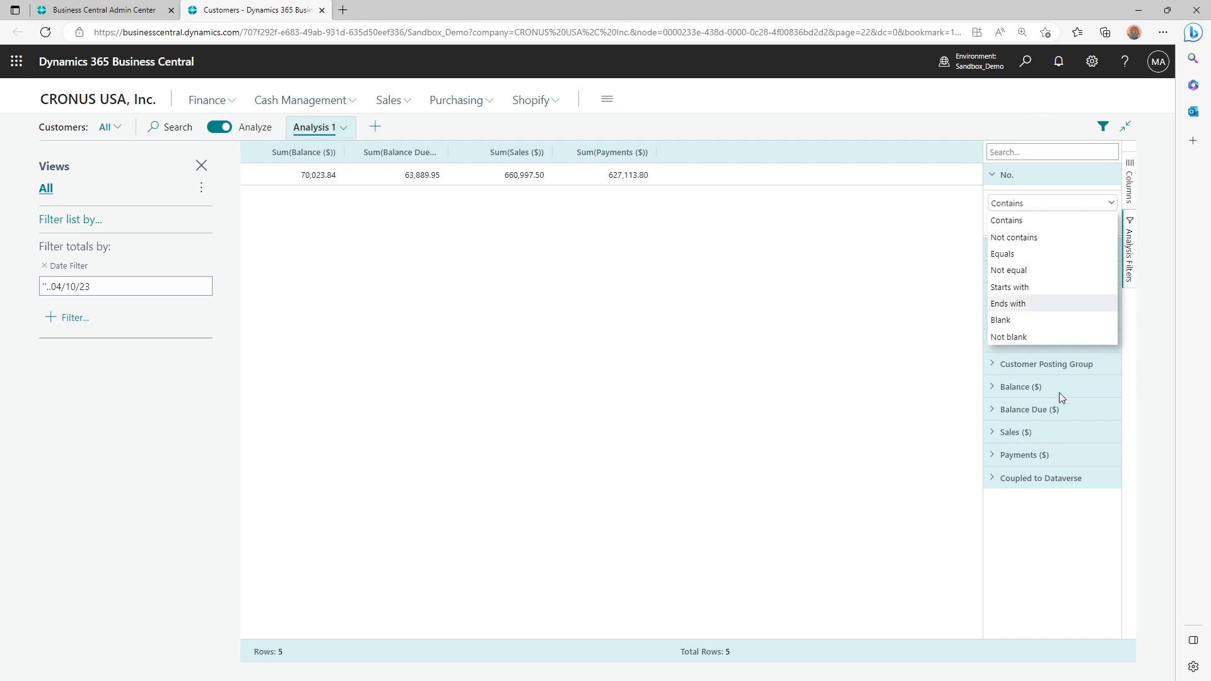
{"action": "left_click", "coordinate": [1035, 175]}
{"action": "left_click", "coordinate": [1035, 194]}
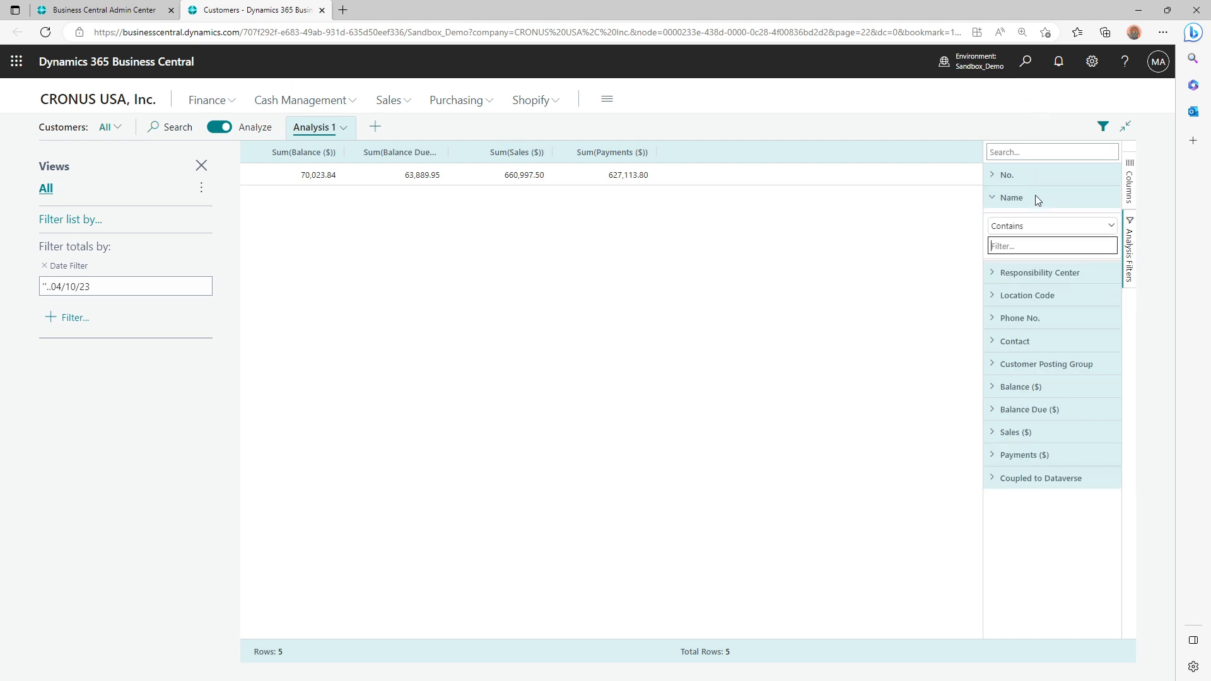
{"action": "left_click", "coordinate": [1035, 194]}
{"action": "left_click", "coordinate": [1046, 424]}
{"action": "left_click", "coordinate": [1046, 422]}
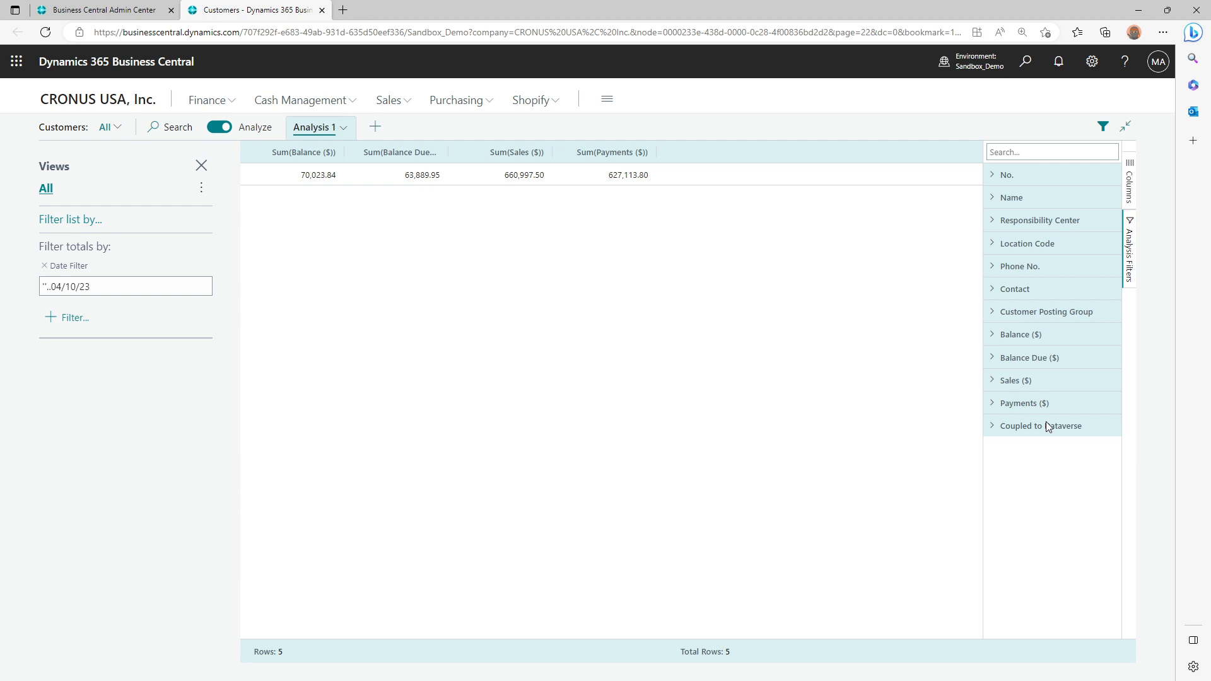
{"action": "left_click", "coordinate": [1046, 402]}
{"action": "left_click", "coordinate": [1048, 399]}
Return to the column settings of Analysis 1 and turn off pivot mode
{"action": "left_click", "coordinate": [1126, 186]}
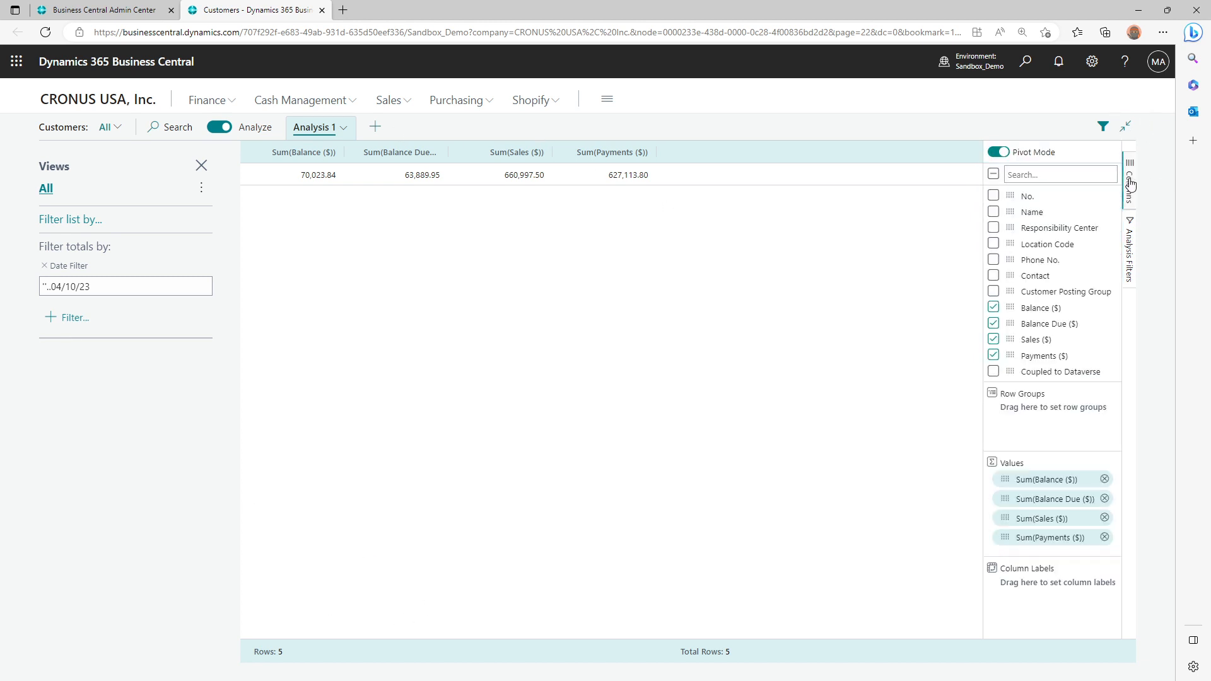
{"action": "left_click", "coordinate": [997, 154]}
{"action": "left_click", "coordinate": [852, 222]}
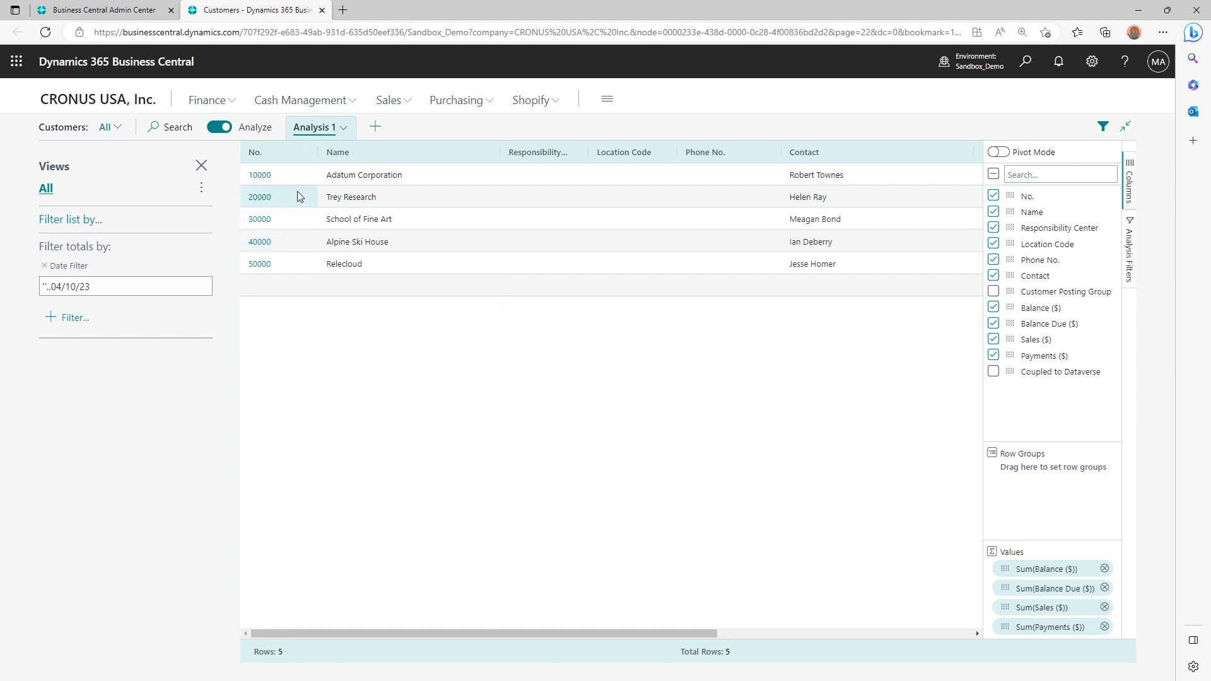
Check the summary figures for the first two No. cells and for the Balance ($) cells of Trey Research and School of Fine Art
{"action": "left_click_drag", "start_coordinate": [292, 181], "coordinate": [291, 193]}
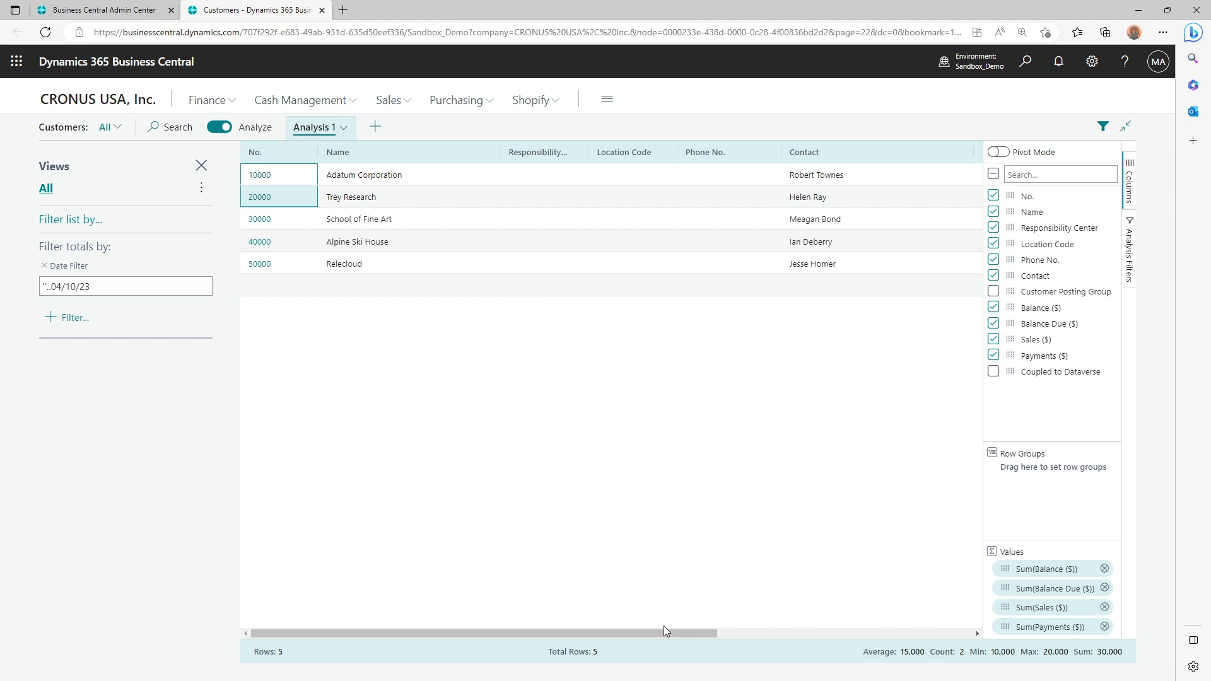
{"action": "left_click_drag", "start_coordinate": [655, 633], "coordinate": [945, 632]}
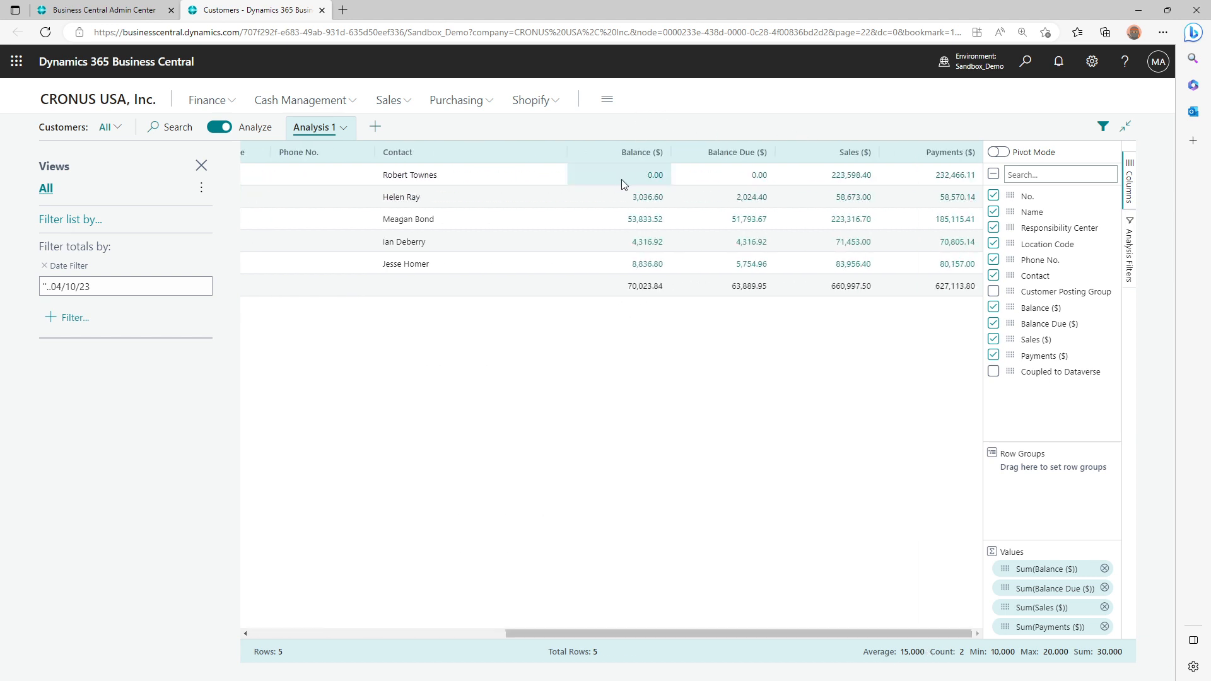
{"action": "left_click_drag", "start_coordinate": [621, 203], "coordinate": [649, 223]}
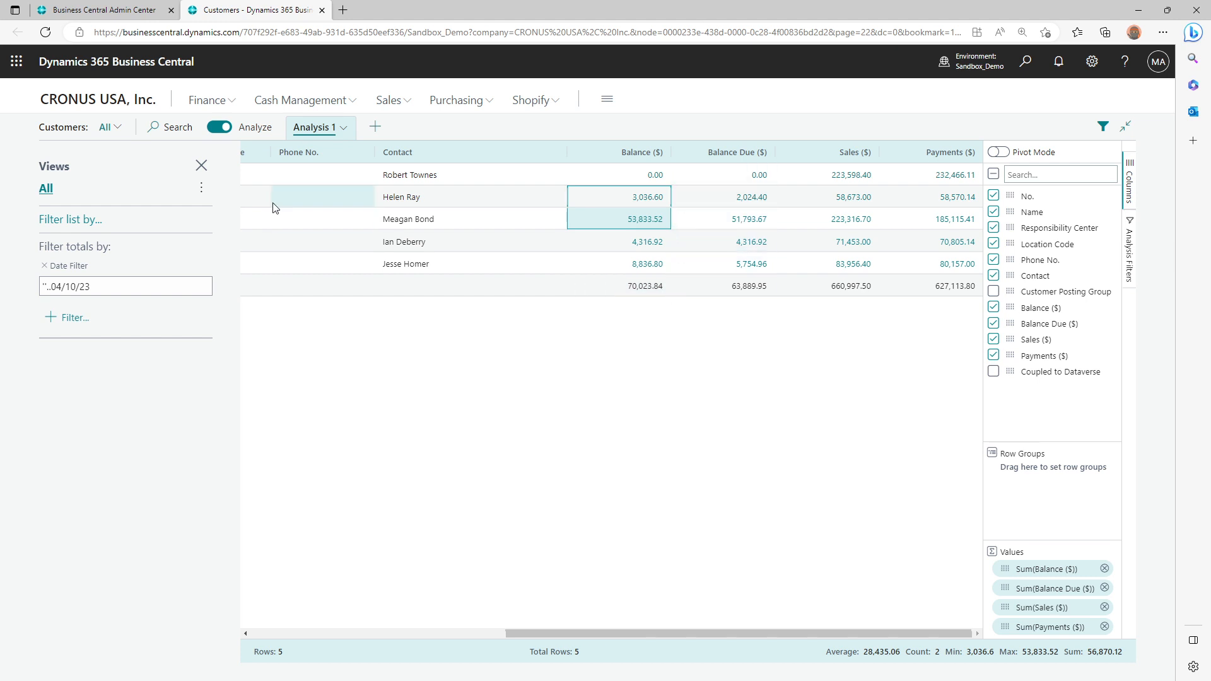
Select the Trey Research and School of Fine Art rows from No. to Contact and look at their copy and export options
{"action": "left_click_drag", "start_coordinate": [580, 634], "coordinate": [327, 634]}
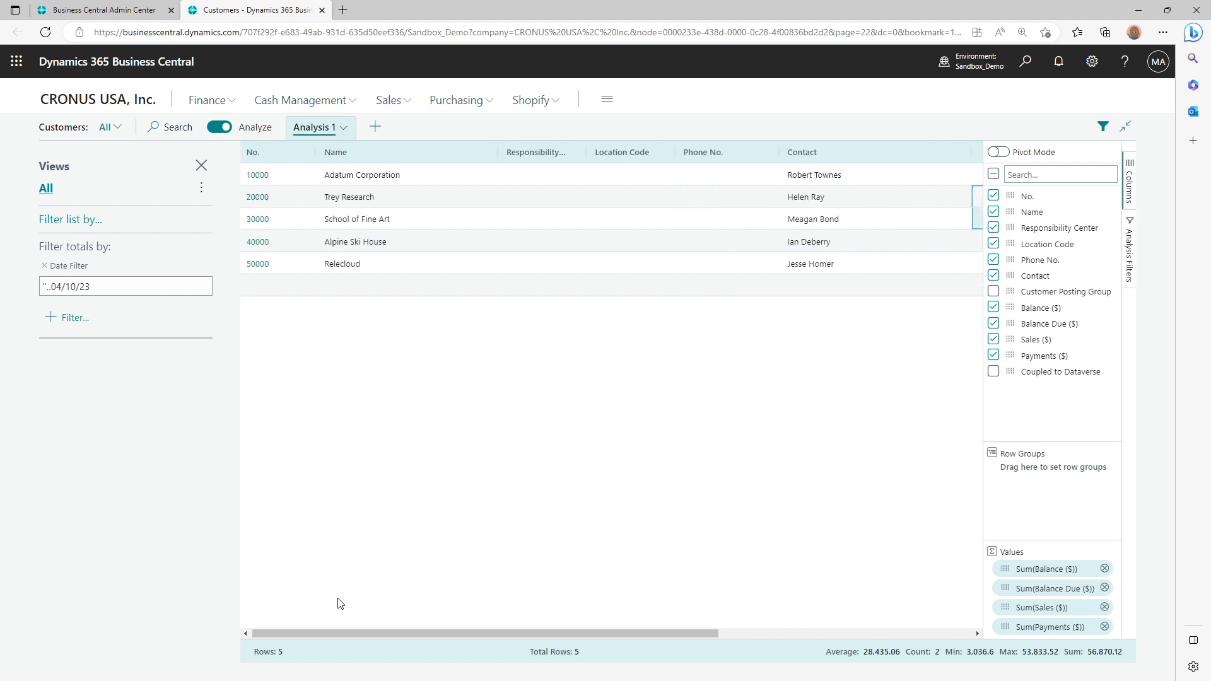
{"action": "left_click_drag", "start_coordinate": [284, 200], "coordinate": [921, 216]}
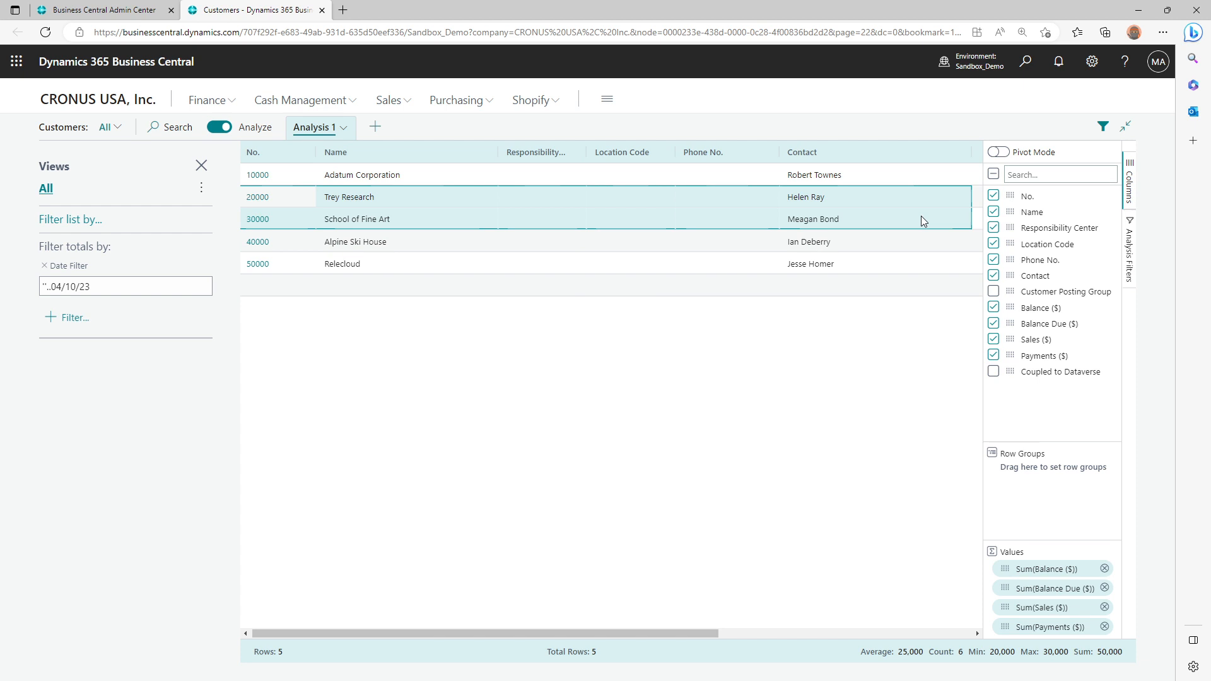
{"action": "right_click", "coordinate": [921, 218]}
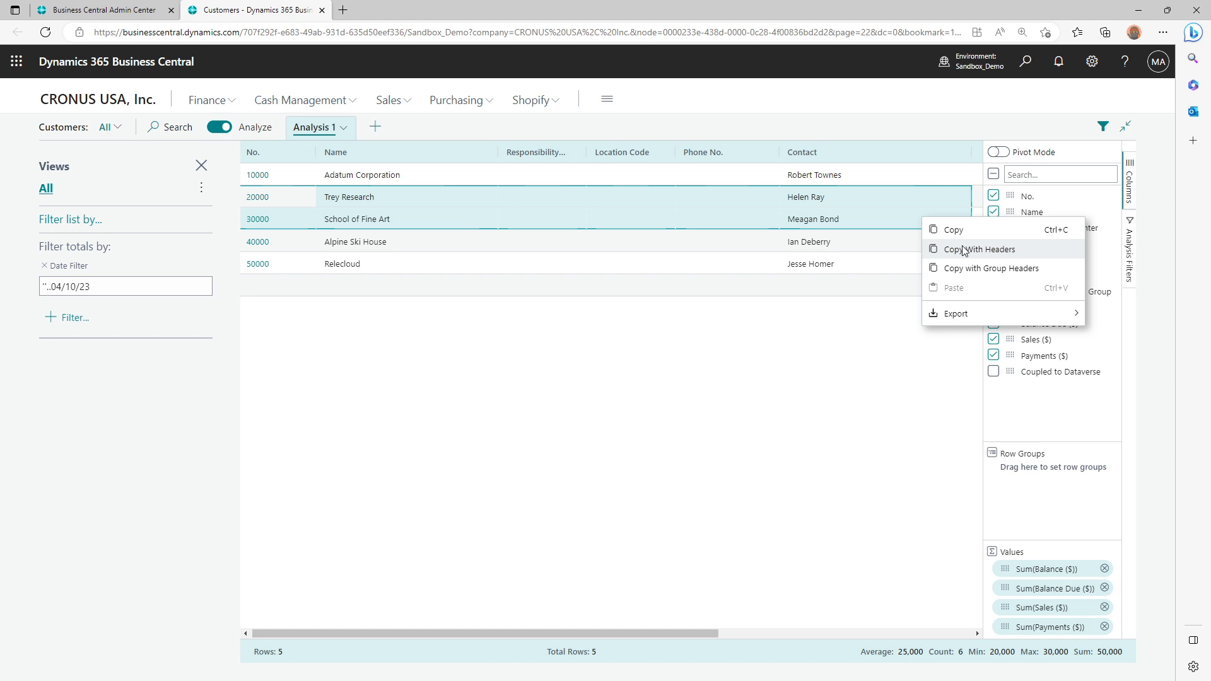
{"action": "mouse_move", "coordinate": [1020, 318]}
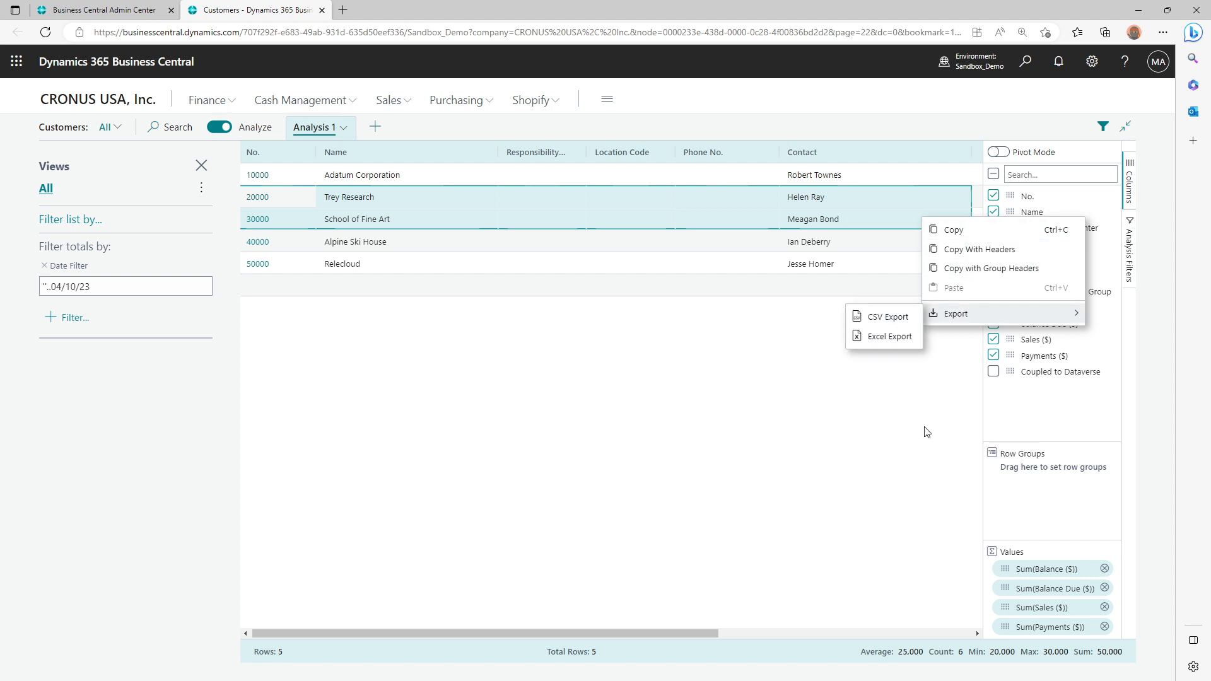
{"action": "left_click", "coordinate": [886, 336]}
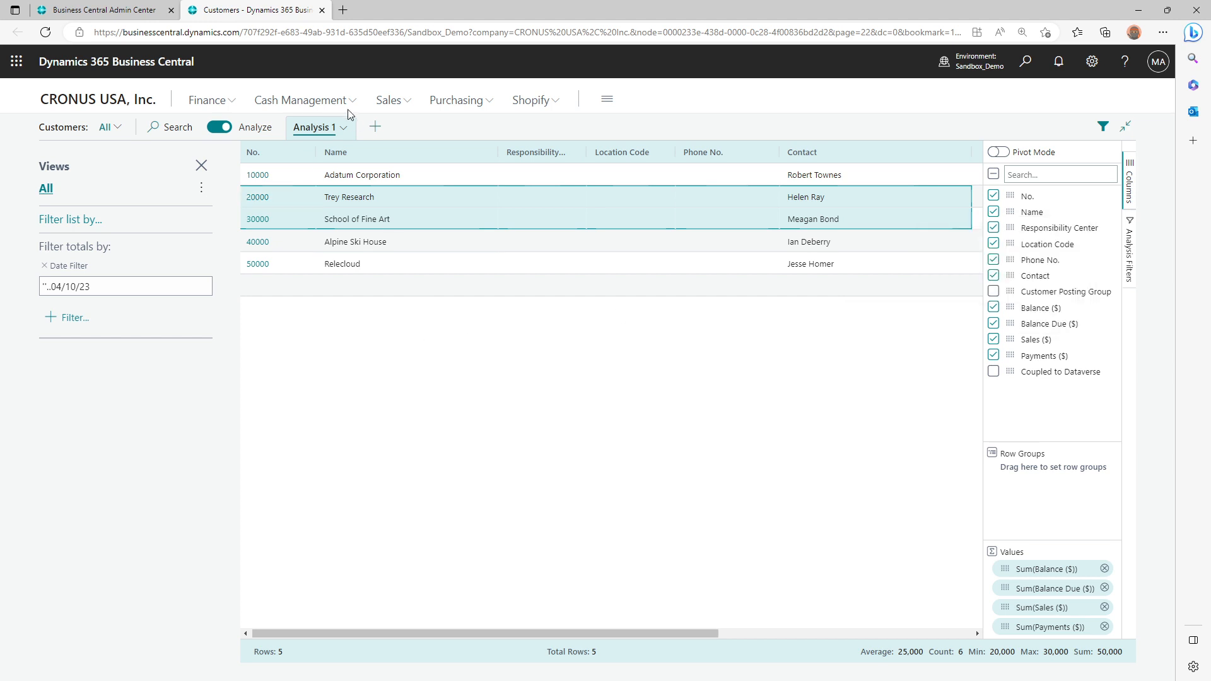
Delete all analysis tabs at once and try to delete the Analysis 1 tab individually
{"action": "left_click", "coordinate": [344, 129]}
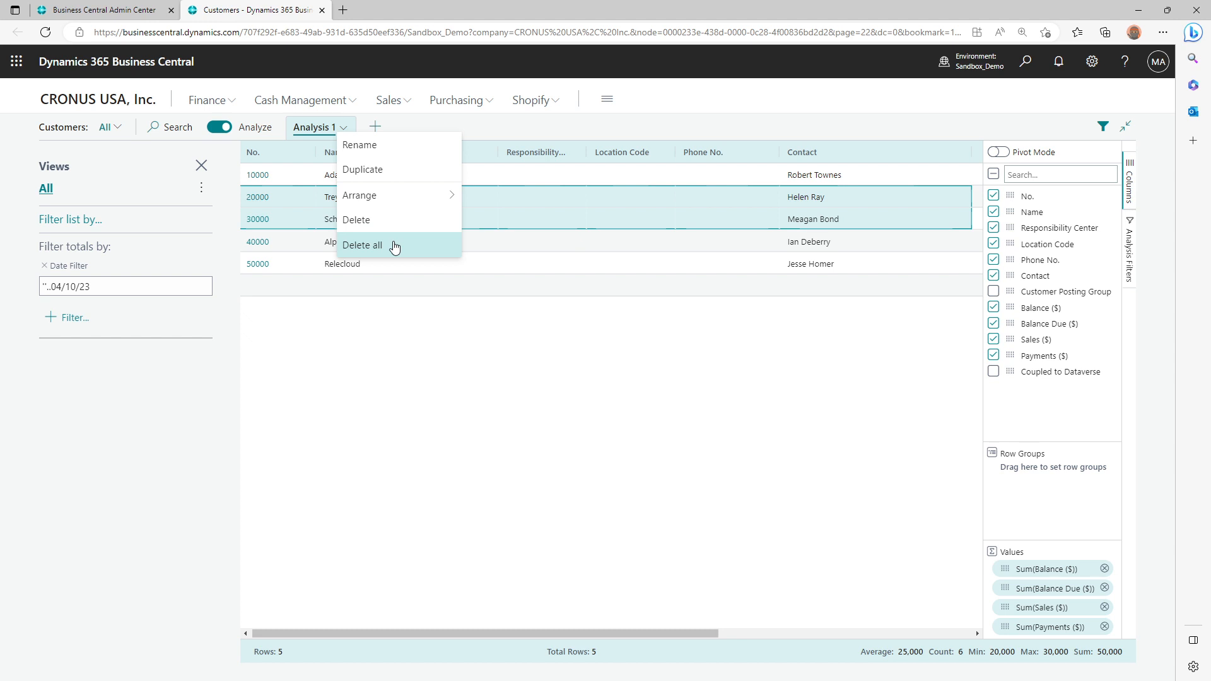
{"action": "left_click", "coordinate": [394, 246]}
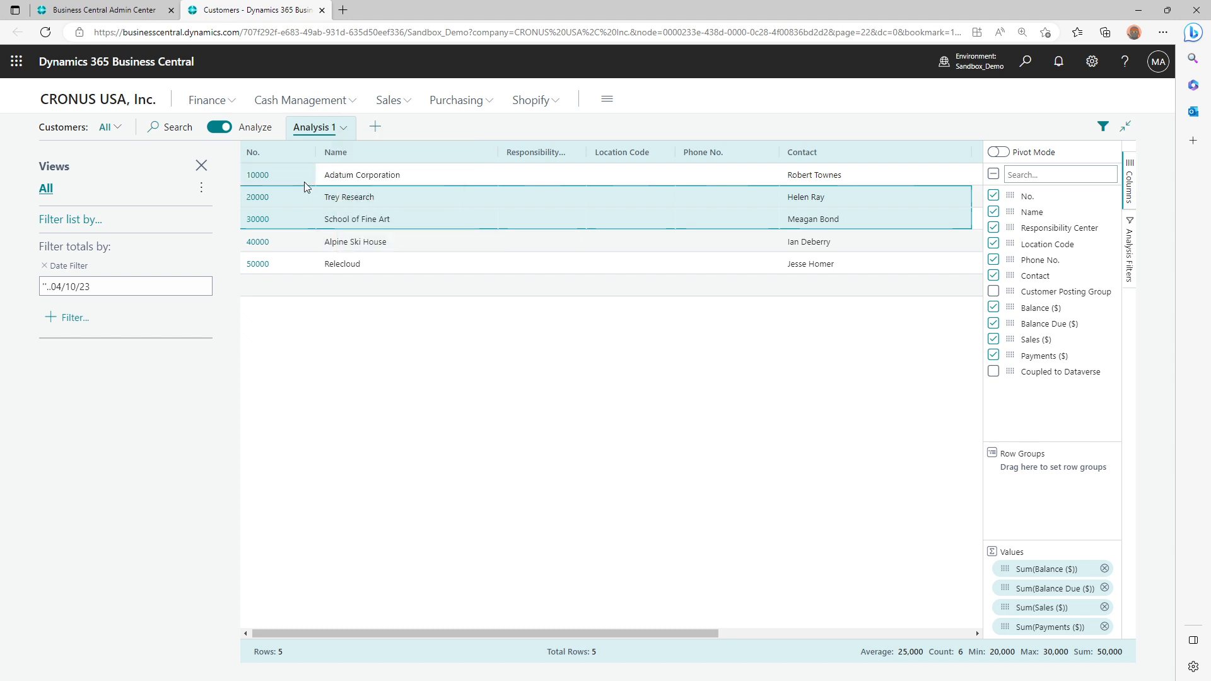
{"action": "left_click", "coordinate": [342, 130]}
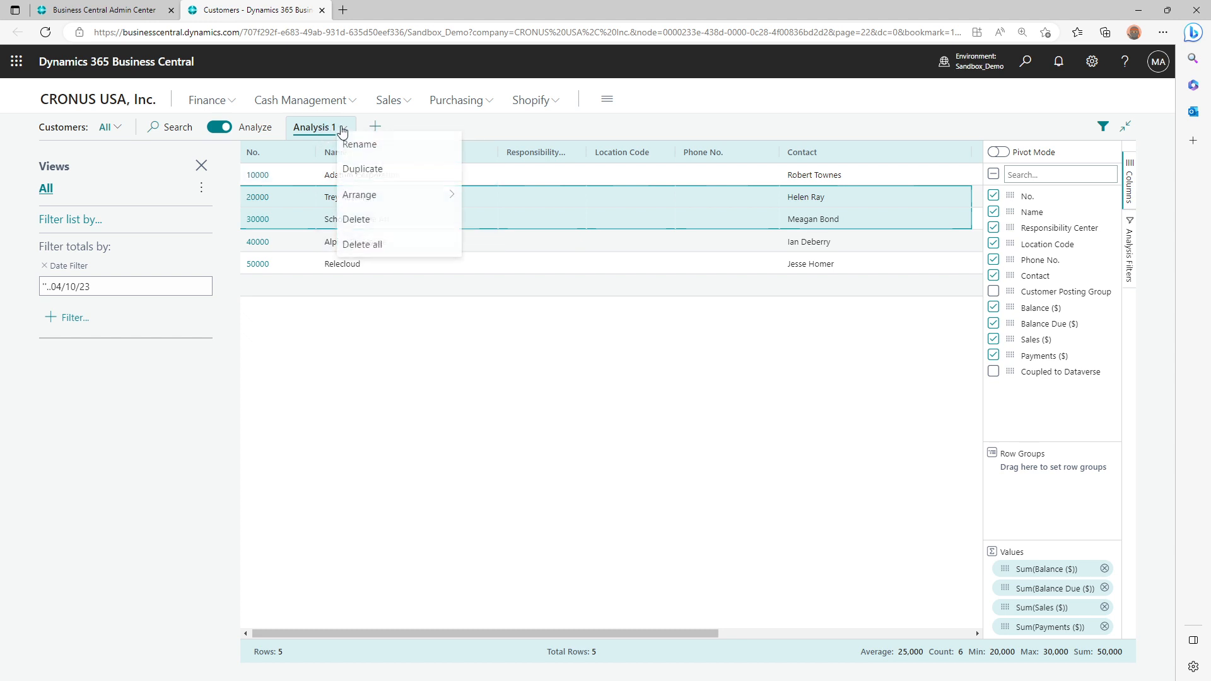
{"action": "left_click", "coordinate": [369, 219]}
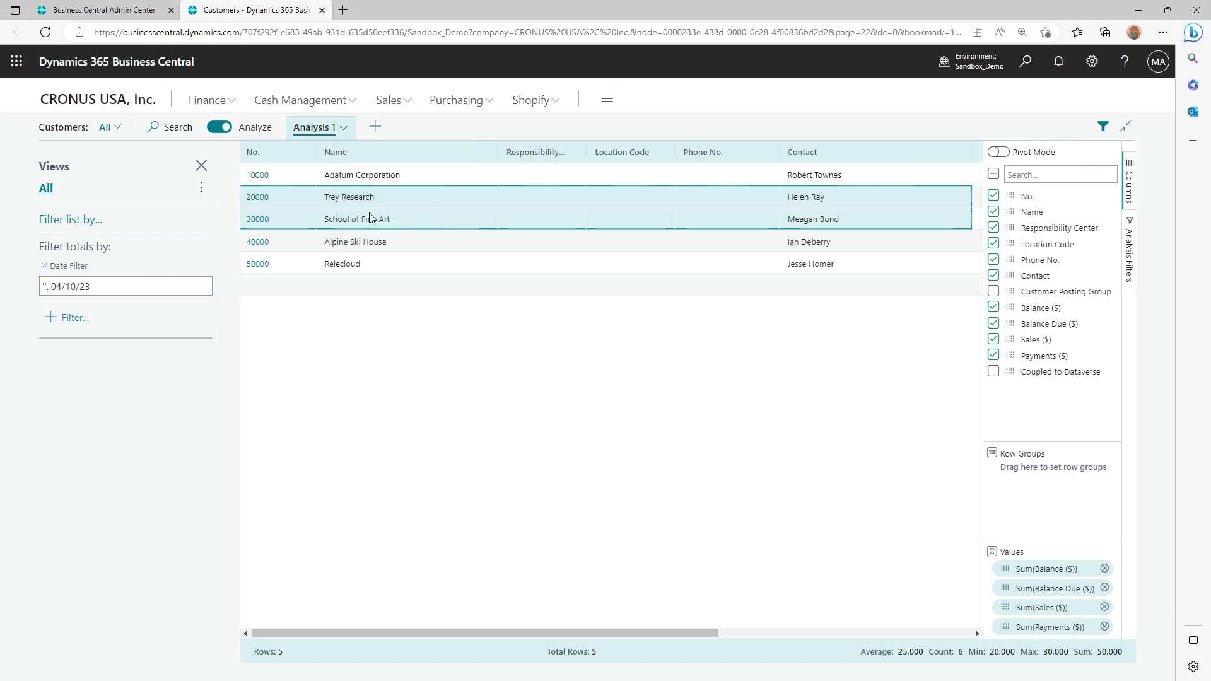
Return to the company home page and find and open the Item Sales by Customer report
{"action": "left_click", "coordinate": [93, 99]}
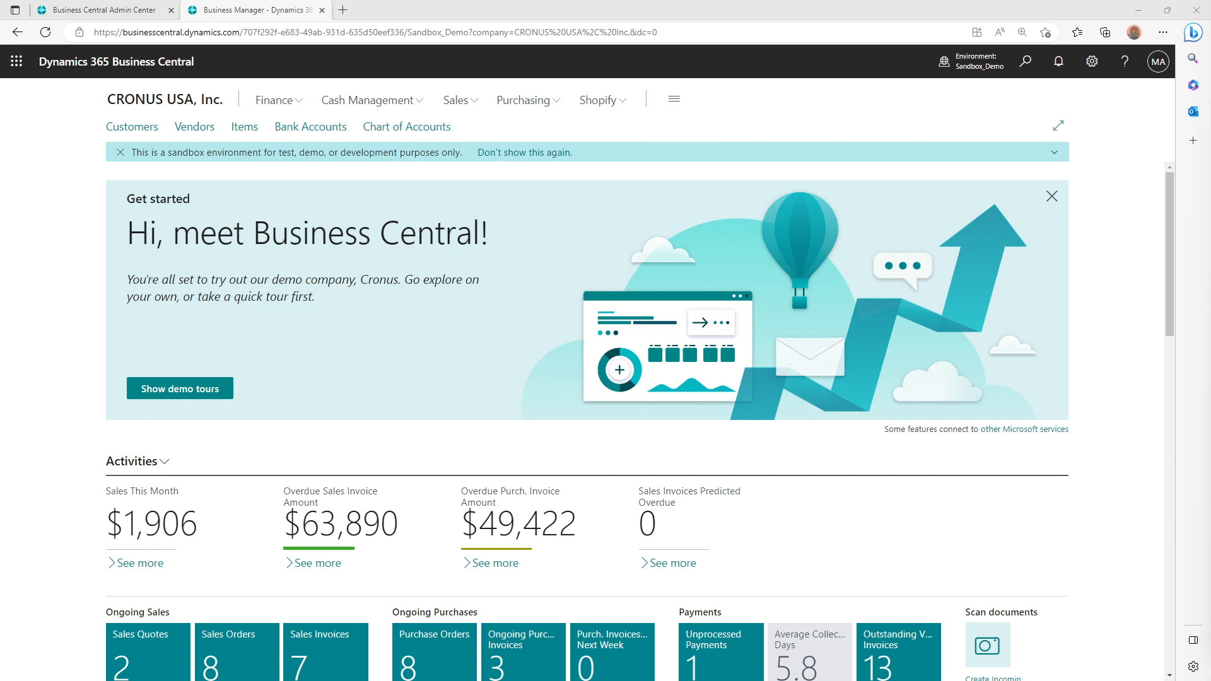
{"action": "left_click", "coordinate": [1027, 63]}
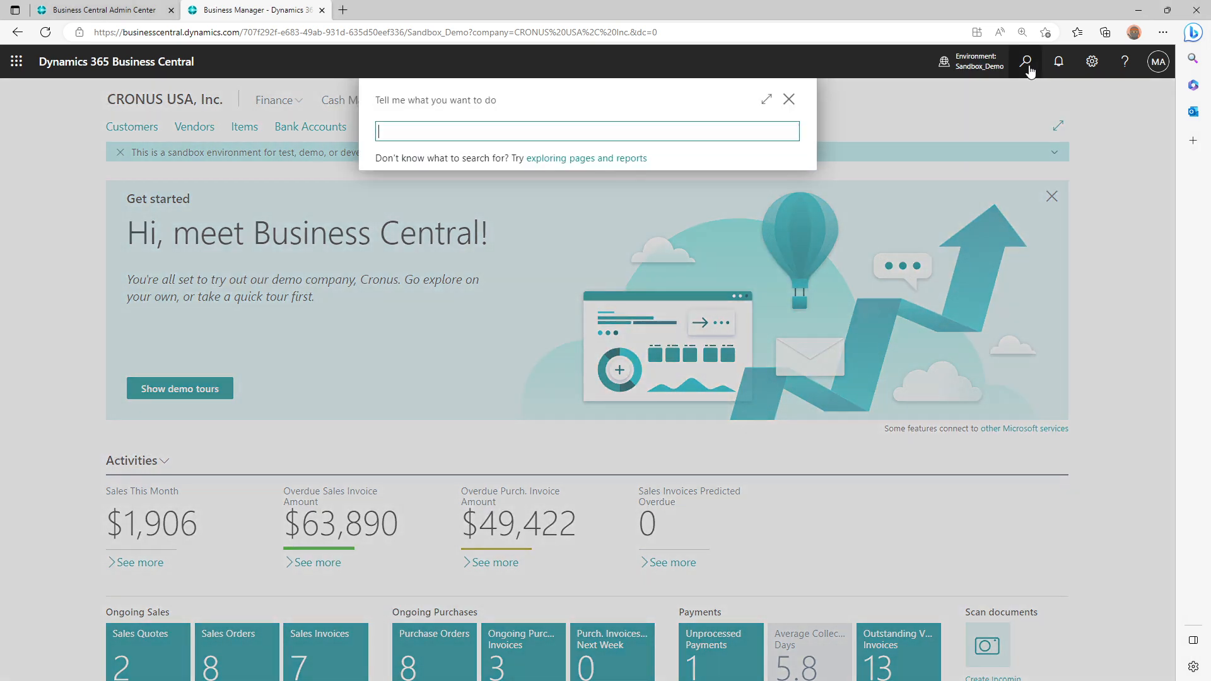
{"action": "type", "text": "Item Sales By"}
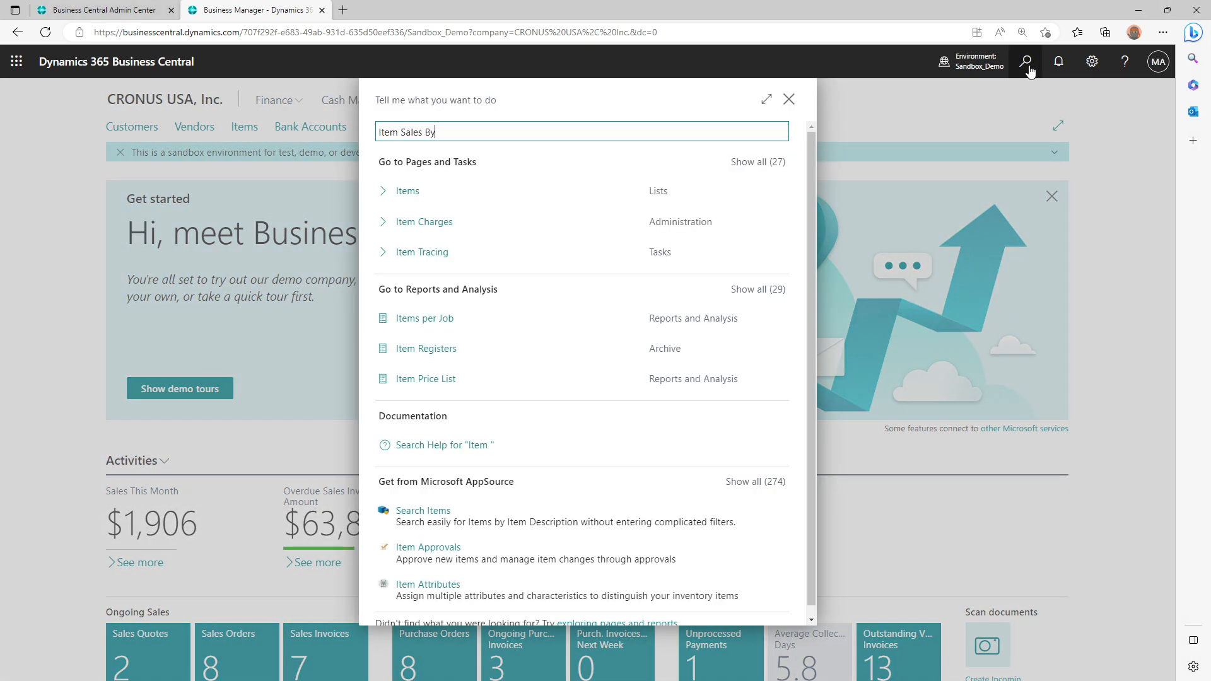
{"action": "type", "text": " Customer"}
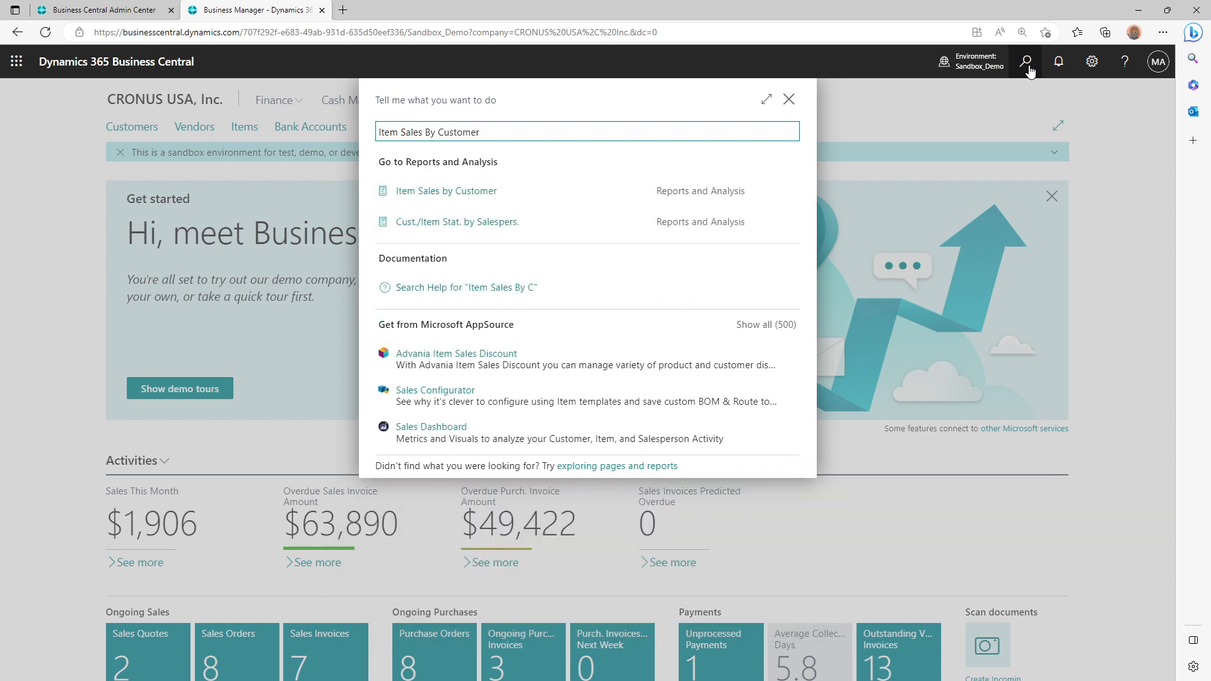
{"action": "left_click", "coordinate": [499, 201]}
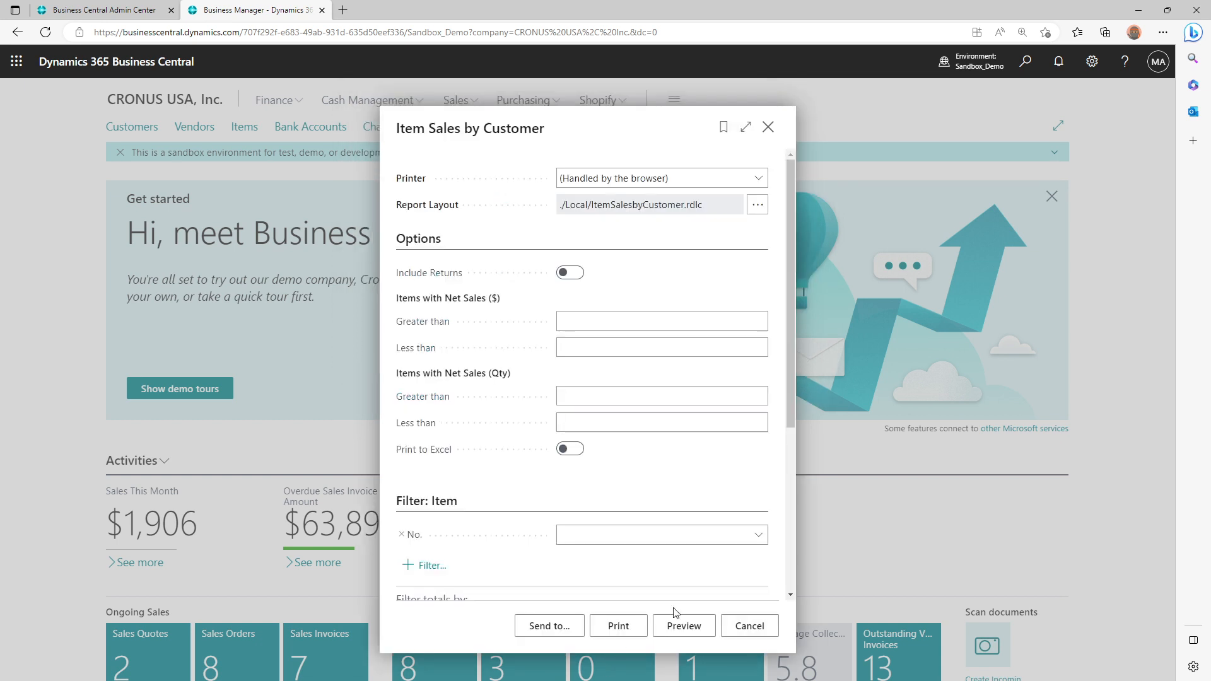
Preview the Item Sales by Customer report, enlarge it, and examine the customer quantities, amounts and profit under ATHENS Desk
{"action": "left_click", "coordinate": [682, 626]}
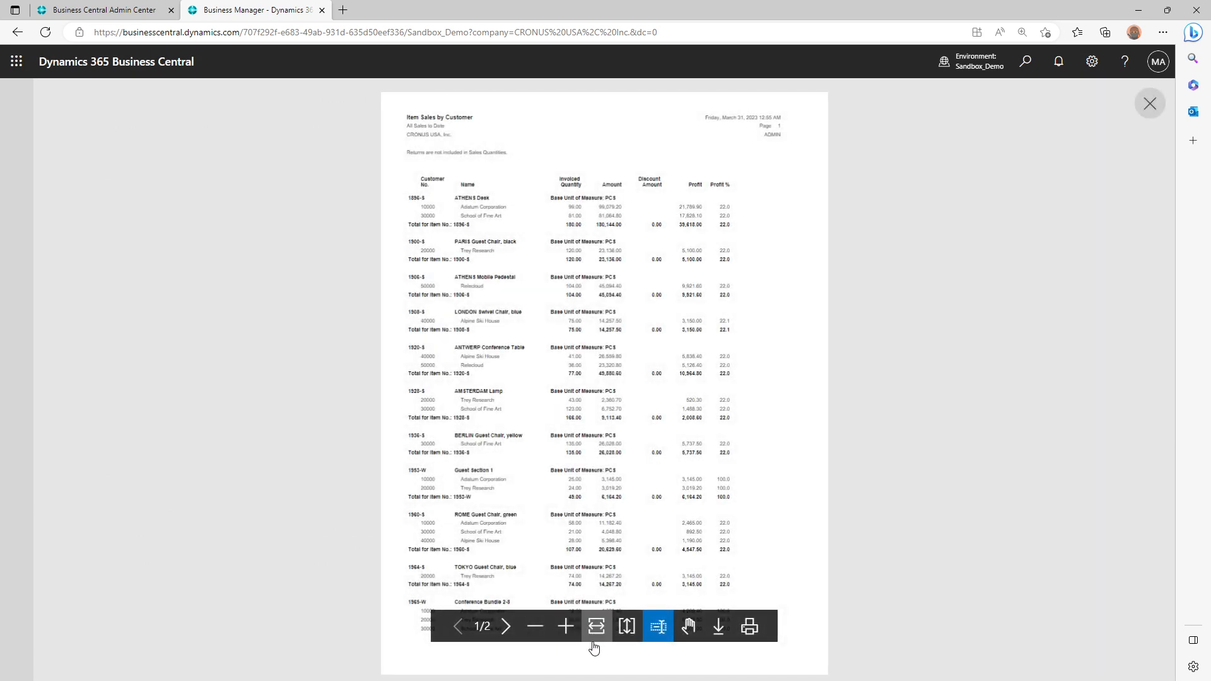
{"action": "left_click", "coordinate": [576, 631]}
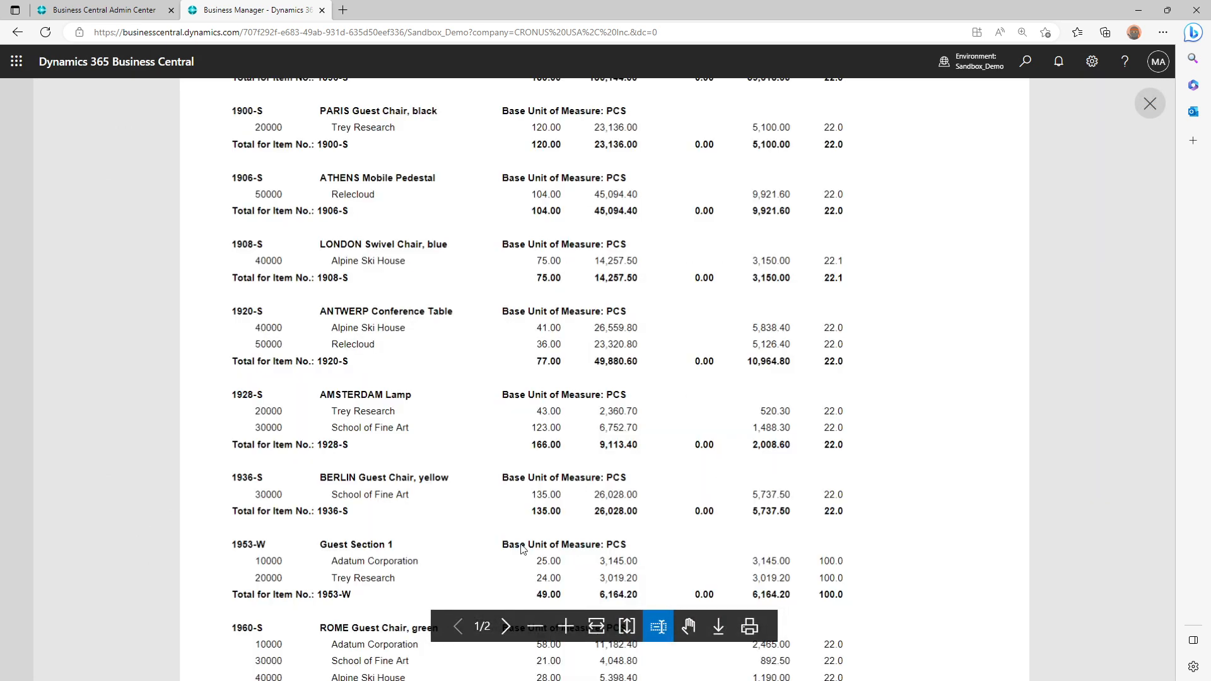
{"action": "scroll", "coordinate": [459, 441], "scroll_direction": "up", "scroll_amount": 5}
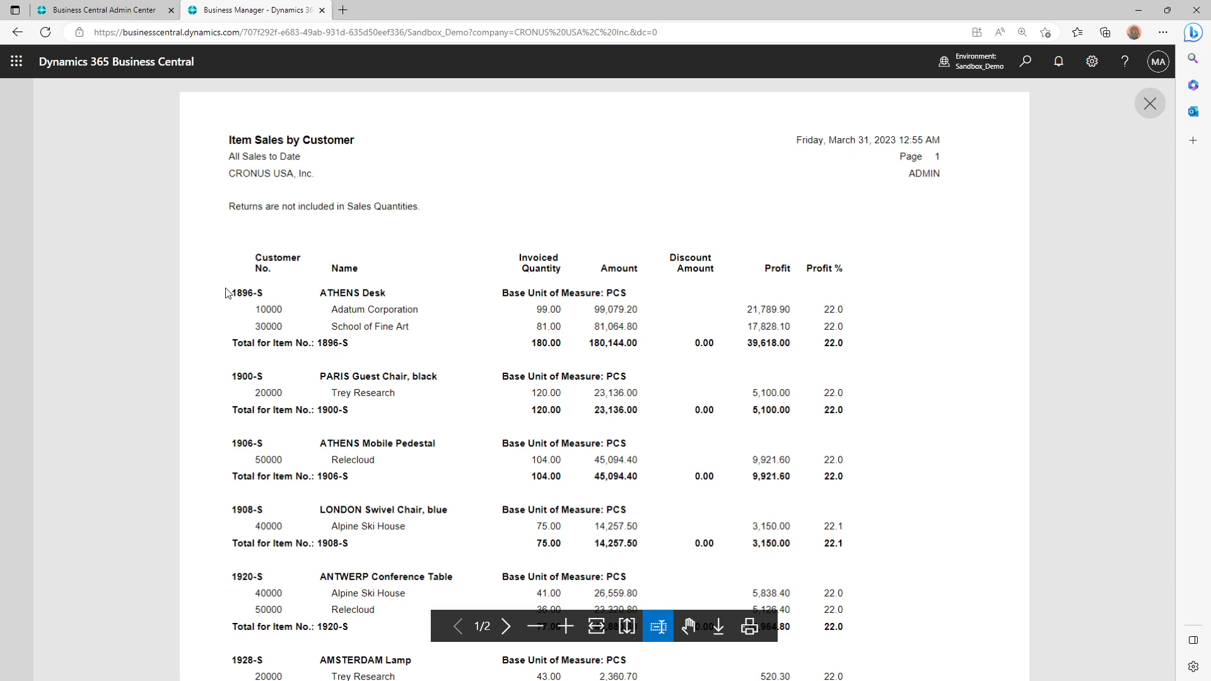
{"action": "left_click_drag", "start_coordinate": [234, 292], "coordinate": [622, 297]}
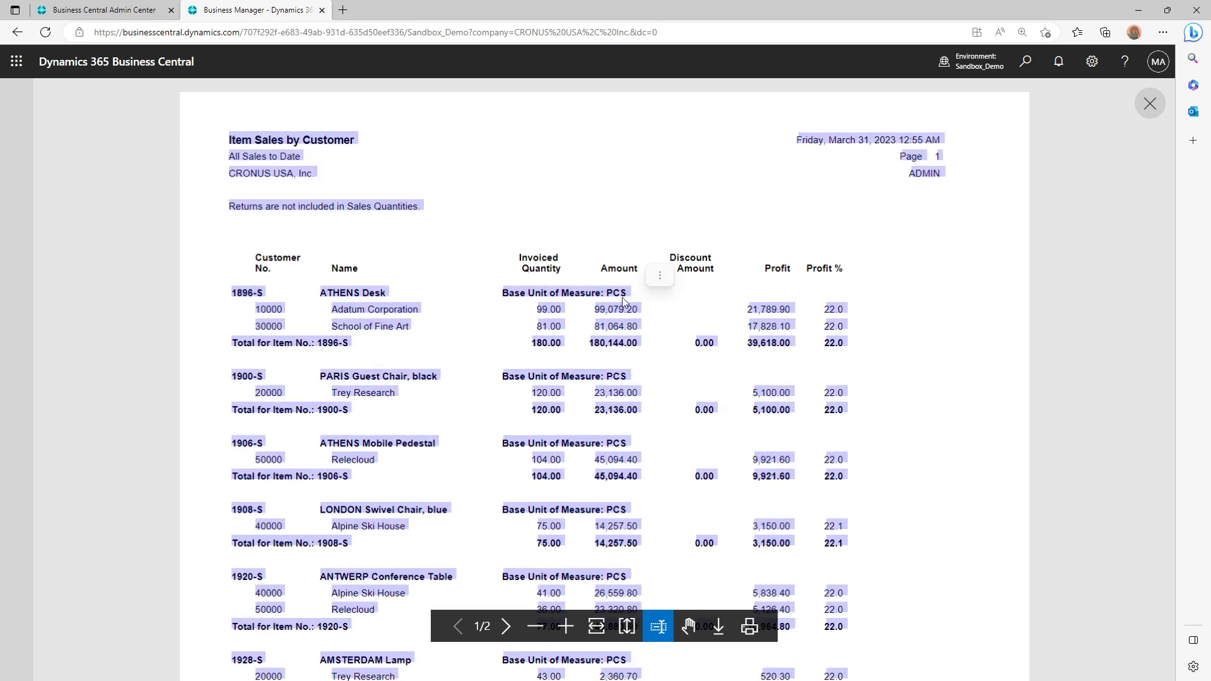
{"action": "left_click", "coordinate": [261, 303]}
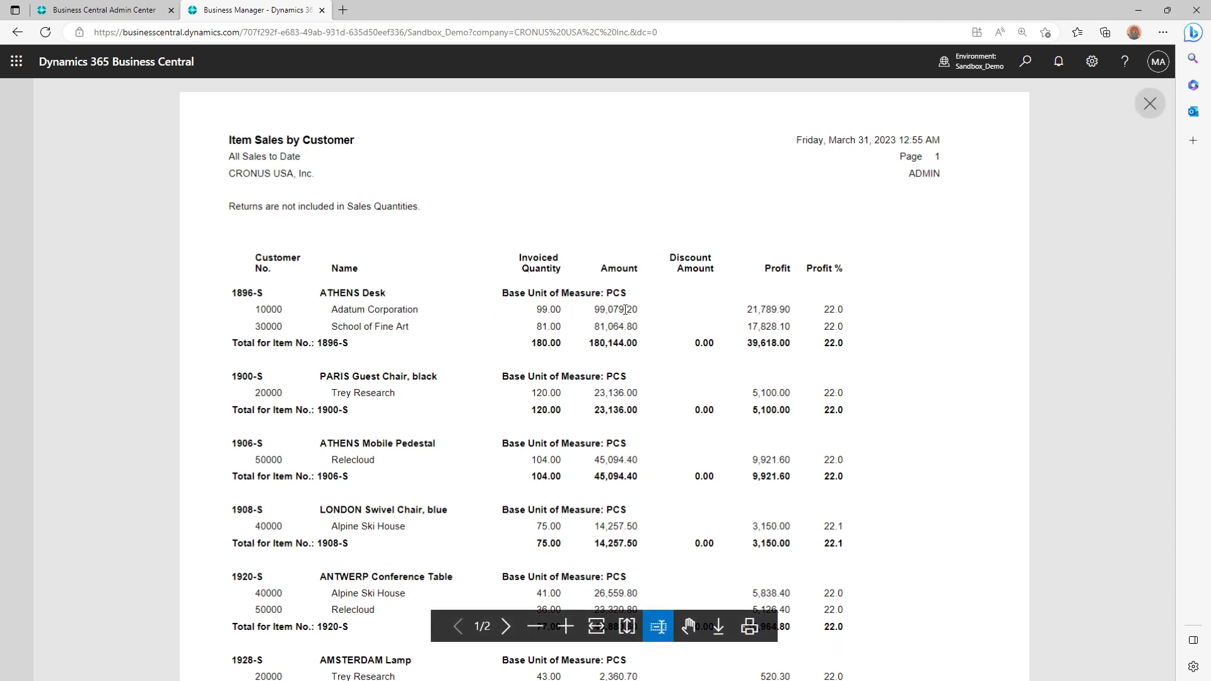
{"action": "left_click_drag", "start_coordinate": [833, 326], "coordinate": [787, 327]}
{"action": "left_click", "coordinate": [788, 327]}
{"action": "left_click_drag", "start_coordinate": [540, 316], "coordinate": [593, 309]}
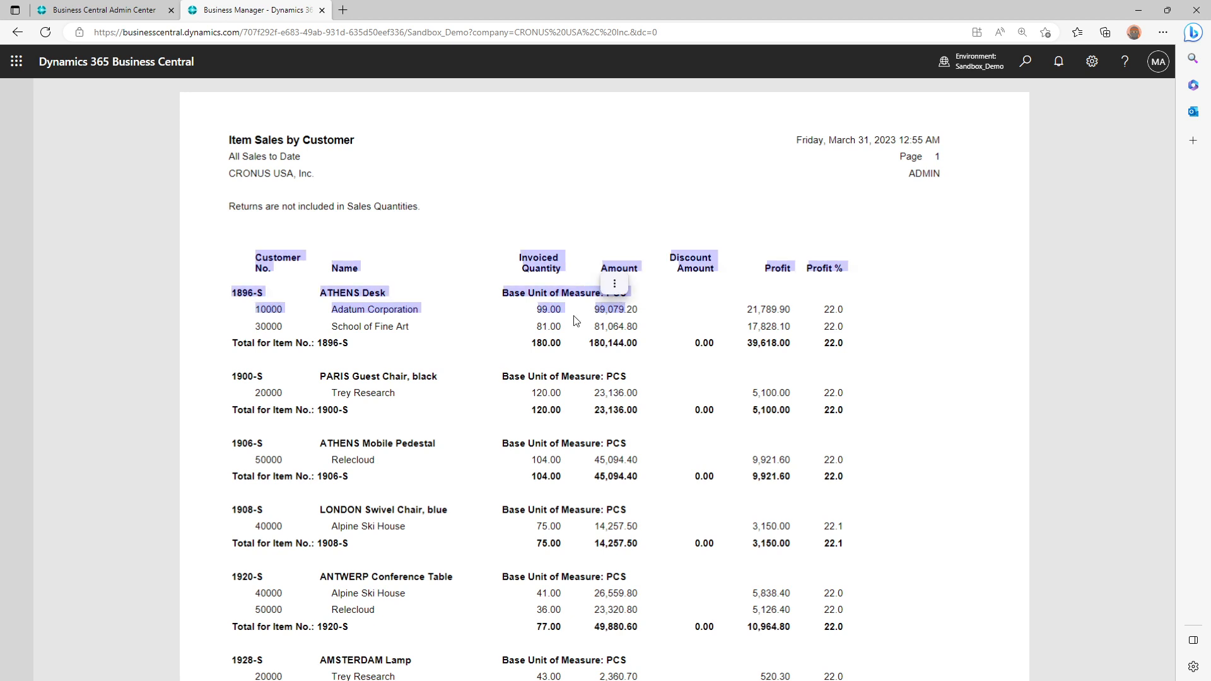
Close the report preview, copy the title "Item Sales by Customer", and close the report's request page
{"action": "left_click", "coordinate": [978, 228]}
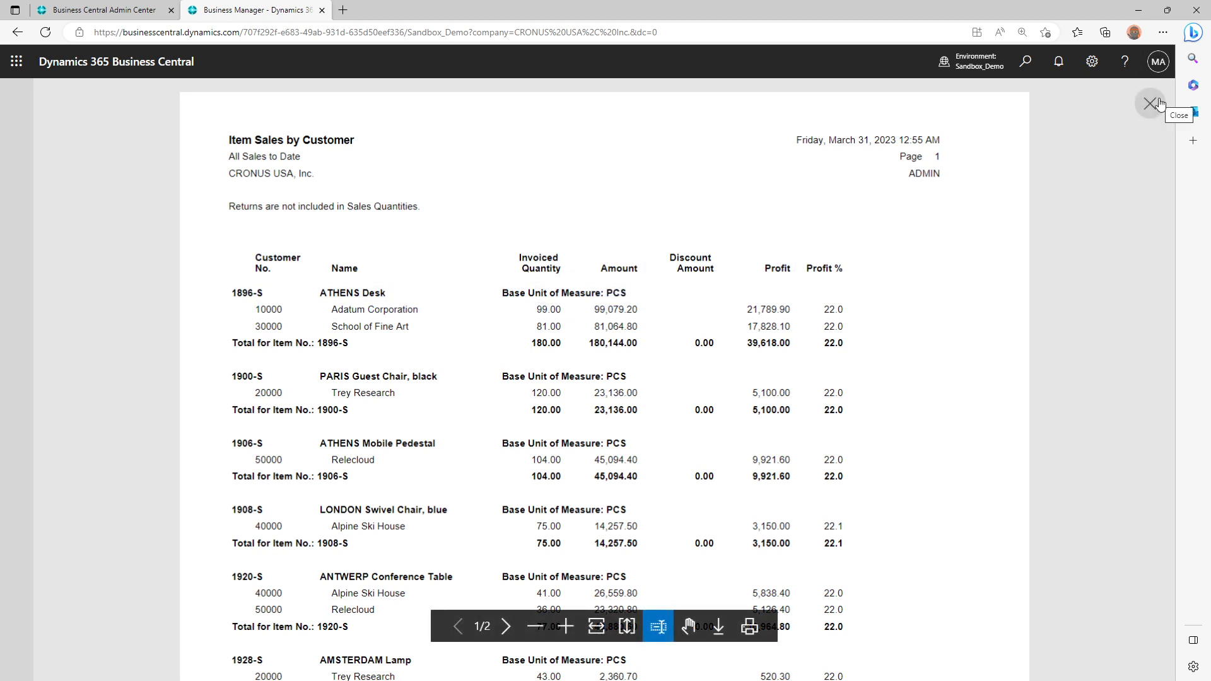
{"action": "left_click", "coordinate": [1152, 104]}
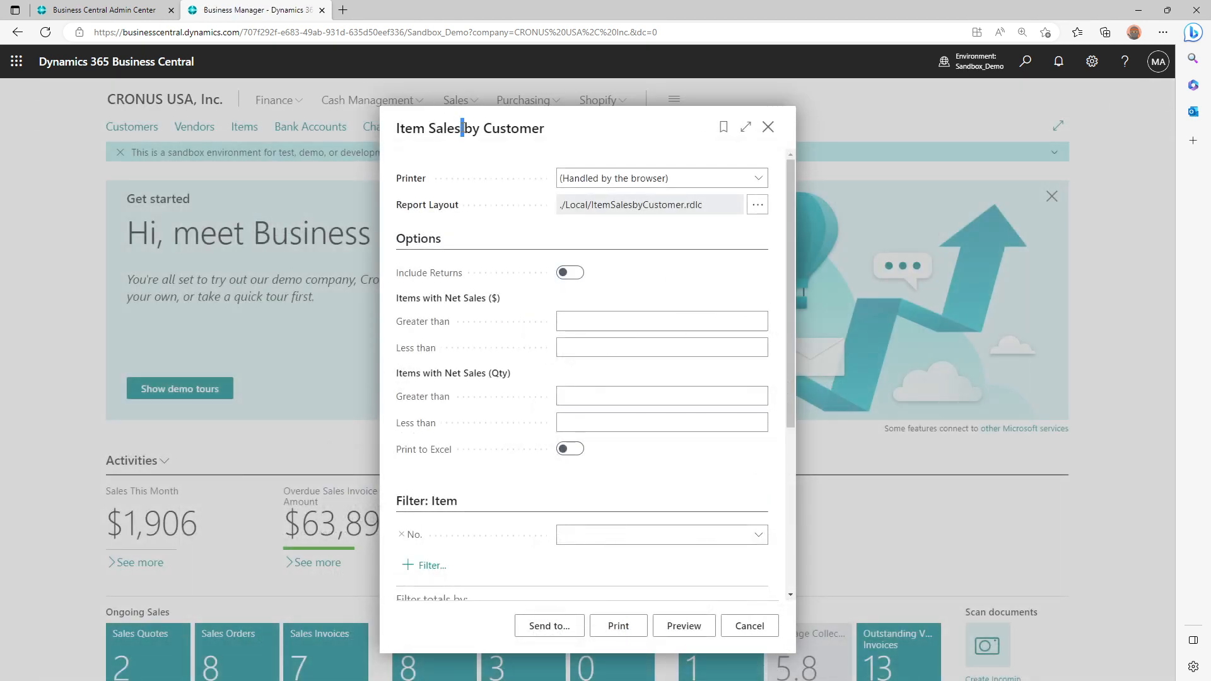
{"action": "triple_click", "coordinate": [457, 129]}
{"action": "right_click", "coordinate": [460, 130]}
{"action": "left_click", "coordinate": [501, 144]}
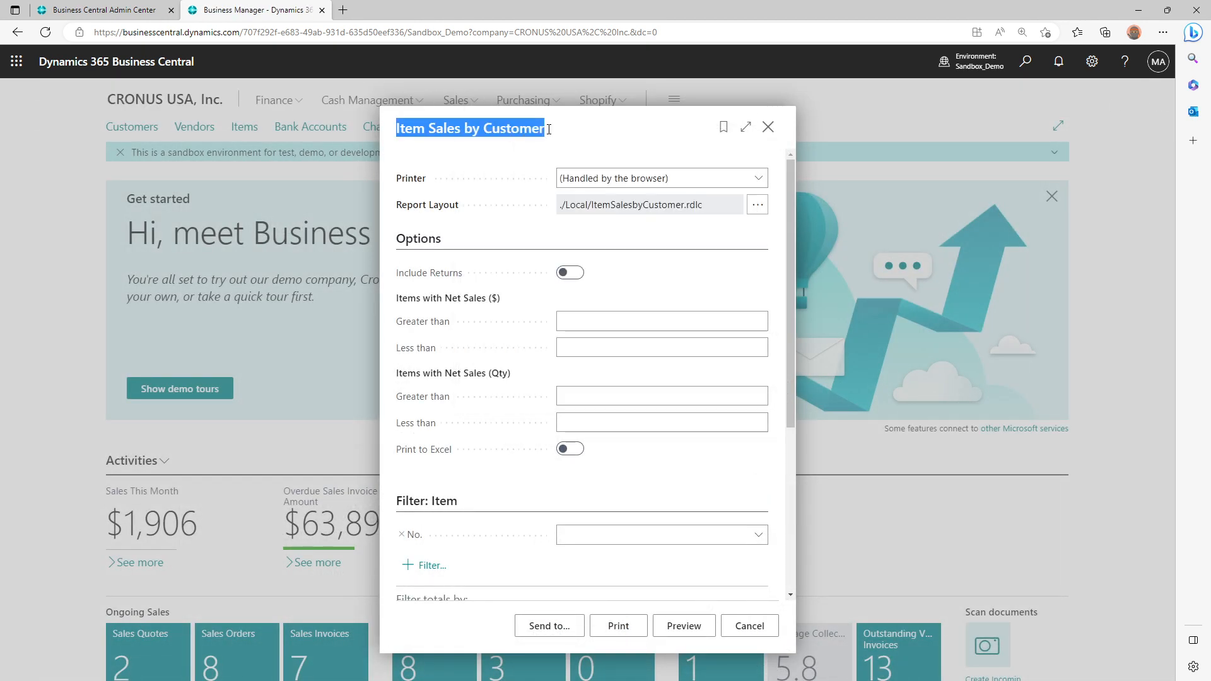
{"action": "left_click", "coordinate": [767, 127]}
Open My Company from the Sandbox_Demo environment in a new browser tab
{"action": "left_click", "coordinate": [989, 72]}
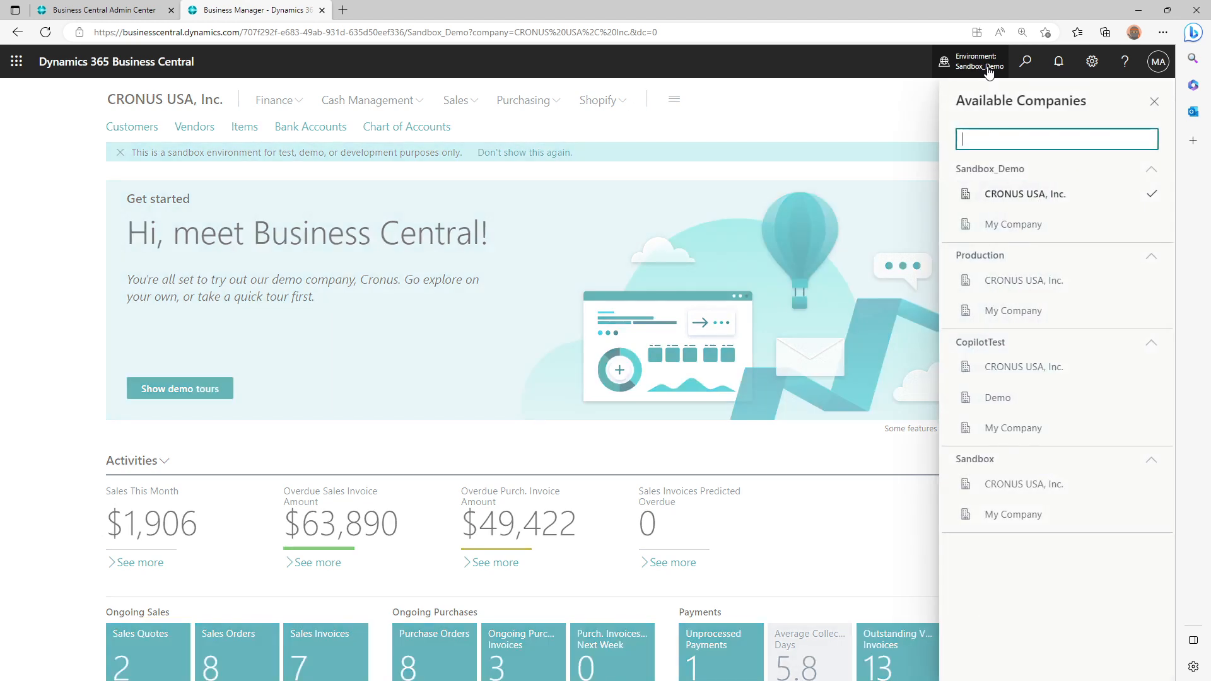
{"action": "left_click", "coordinate": [1024, 226]}
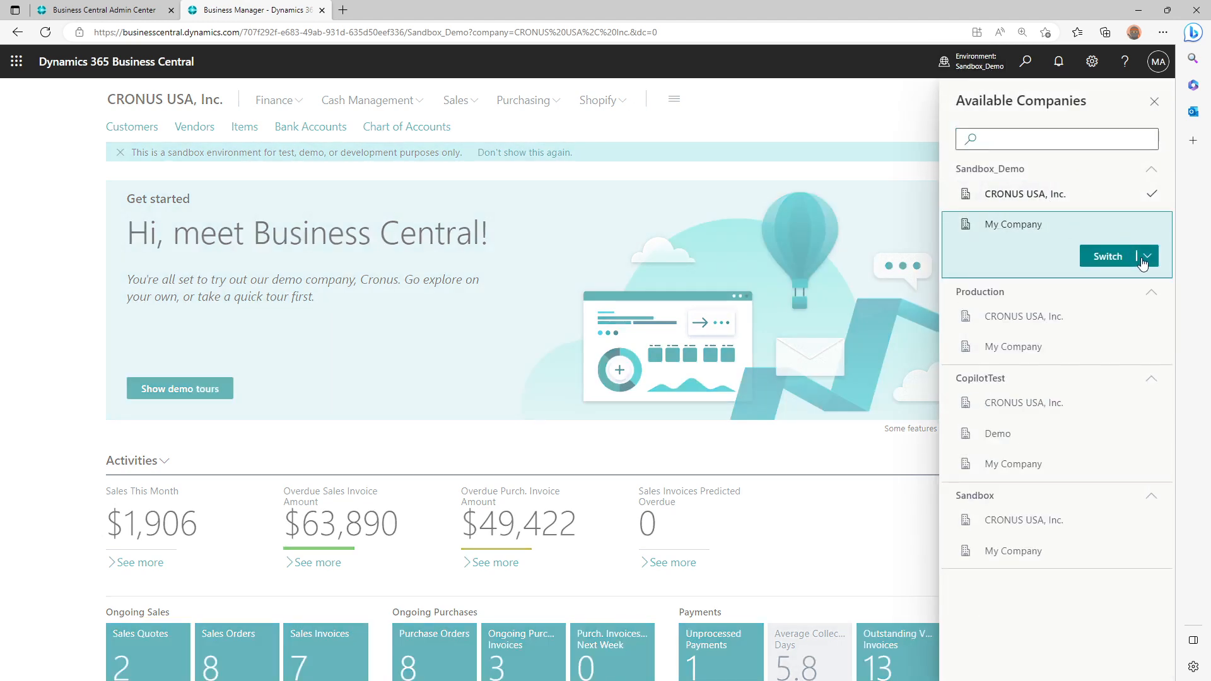
{"action": "left_click", "coordinate": [1147, 257]}
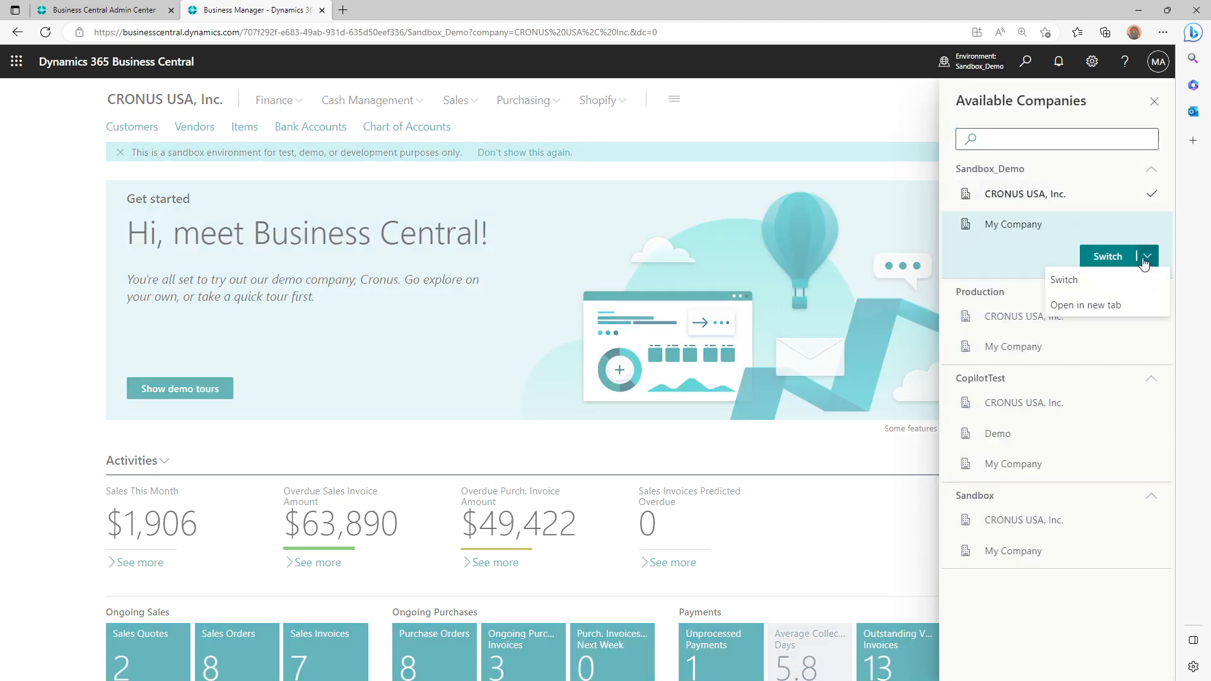
{"action": "left_click", "coordinate": [1076, 305]}
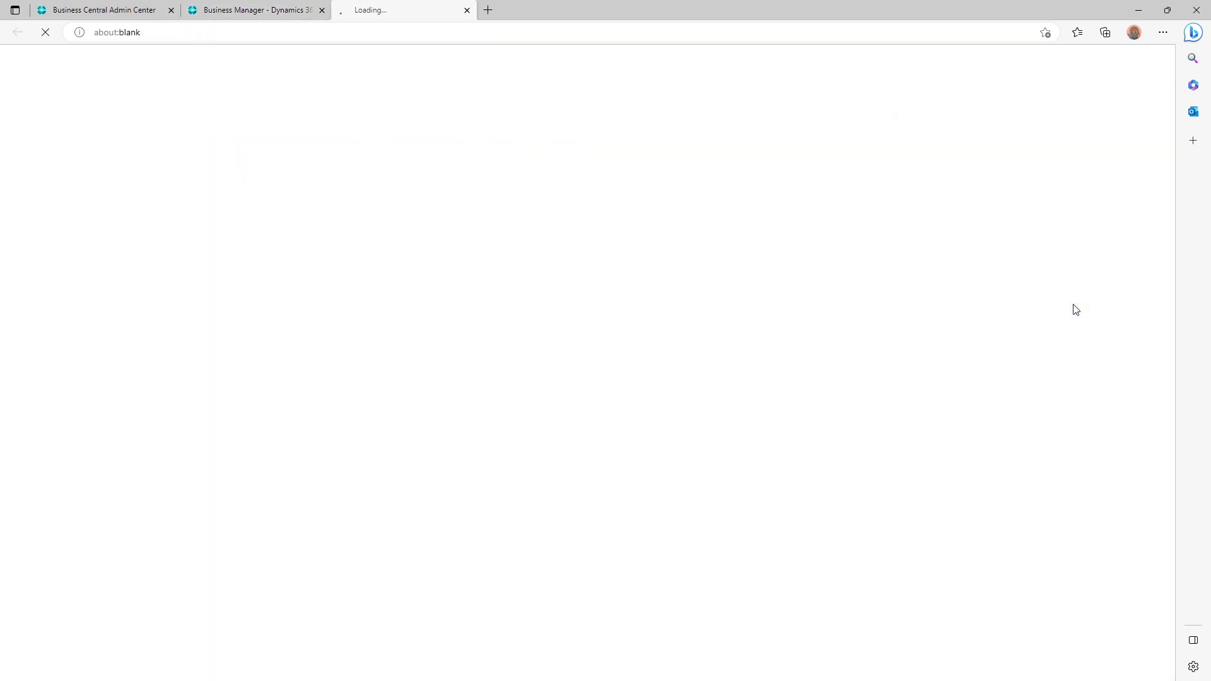
Return to the original CRONUS USA, Inc. browser tab, dismiss the list of available companies, and open the page search
{"action": "left_click", "coordinate": [278, 9]}
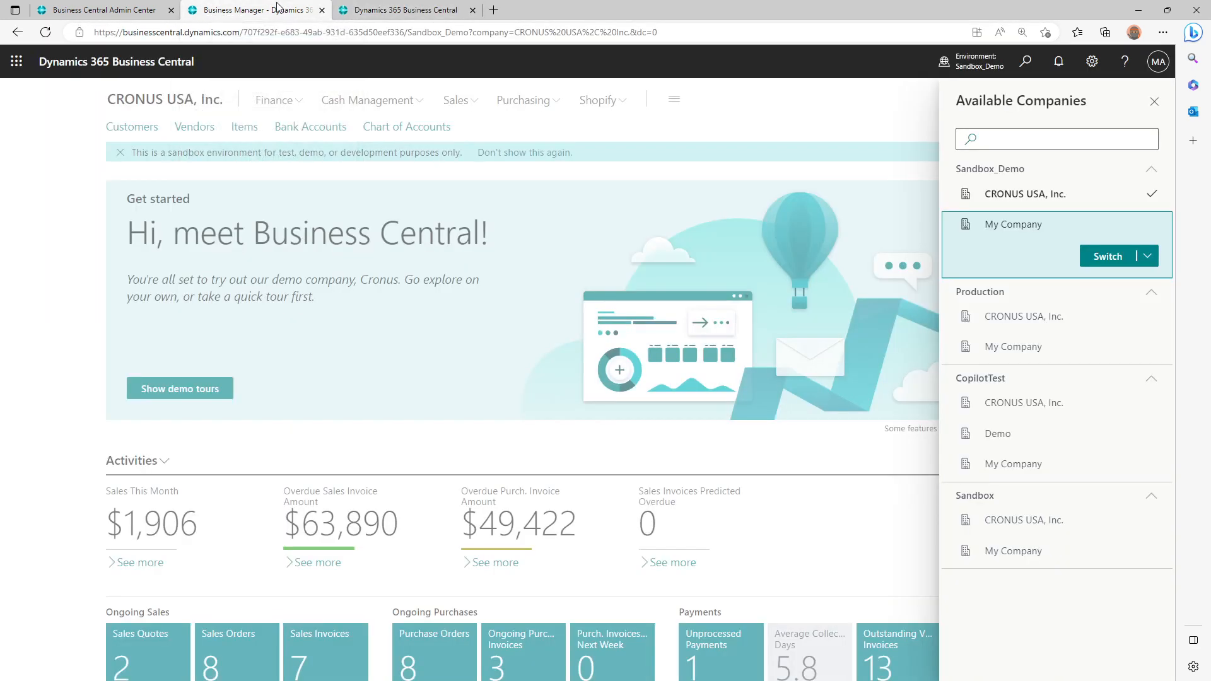
{"action": "left_click", "coordinate": [809, 114]}
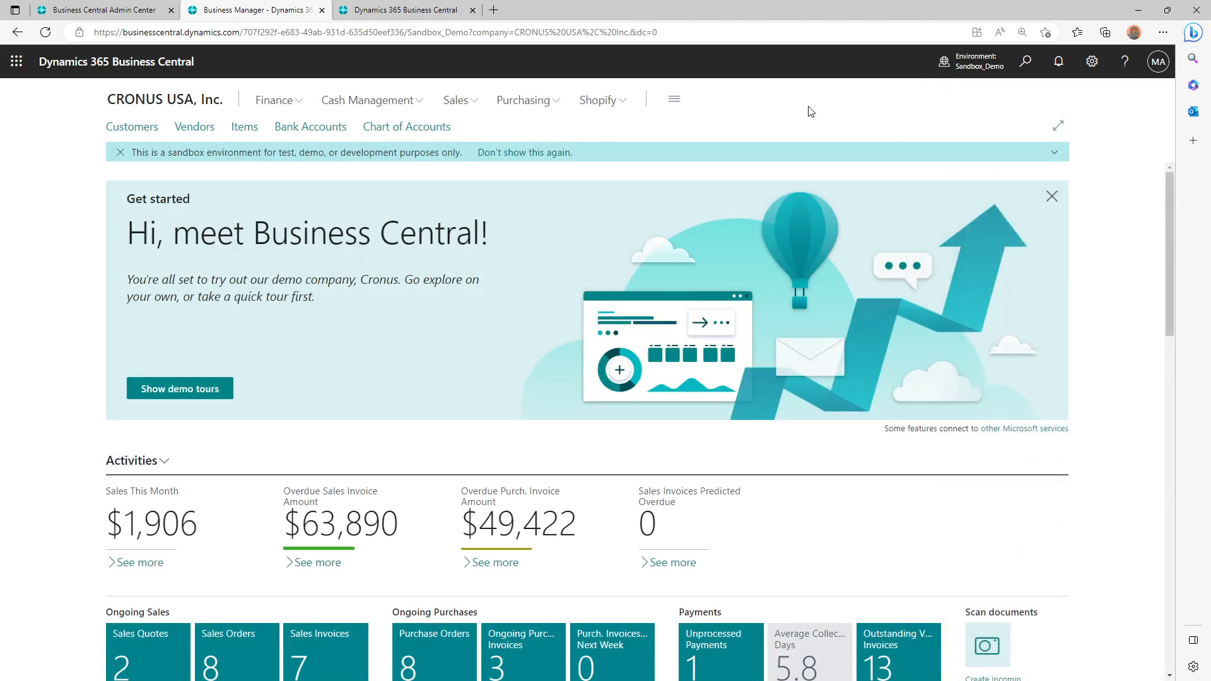
{"action": "left_click", "coordinate": [1027, 63]}
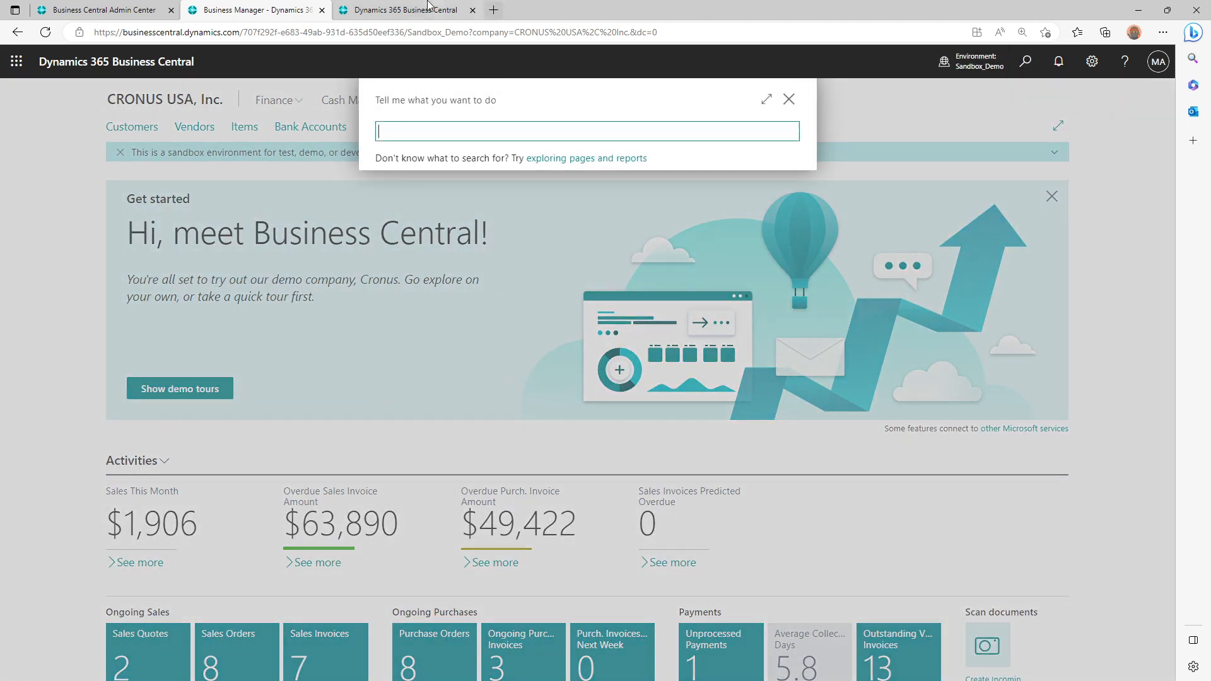
In the newly opened browser tab, switch the company from My Company to CRONUS USA, Inc. in Sandbox_Demo
{"action": "left_click", "coordinate": [427, 8]}
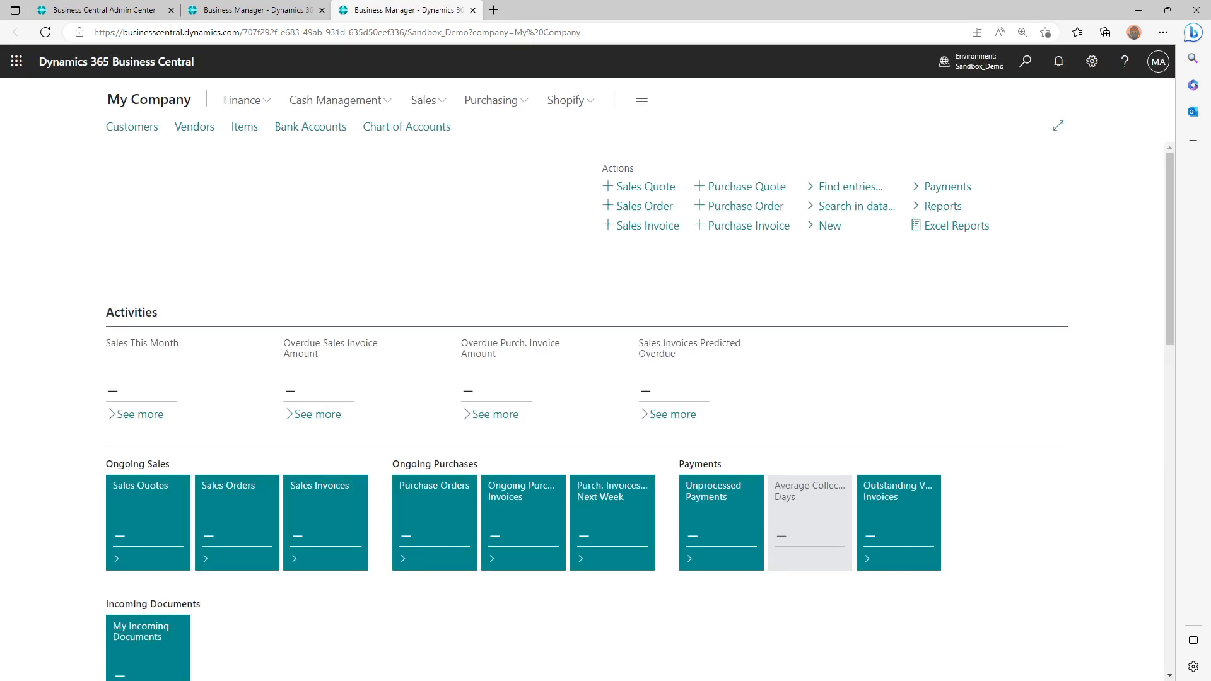
{"action": "left_click", "coordinate": [969, 64]}
{"action": "left_click", "coordinate": [985, 193]}
{"action": "left_click", "coordinate": [1074, 225]}
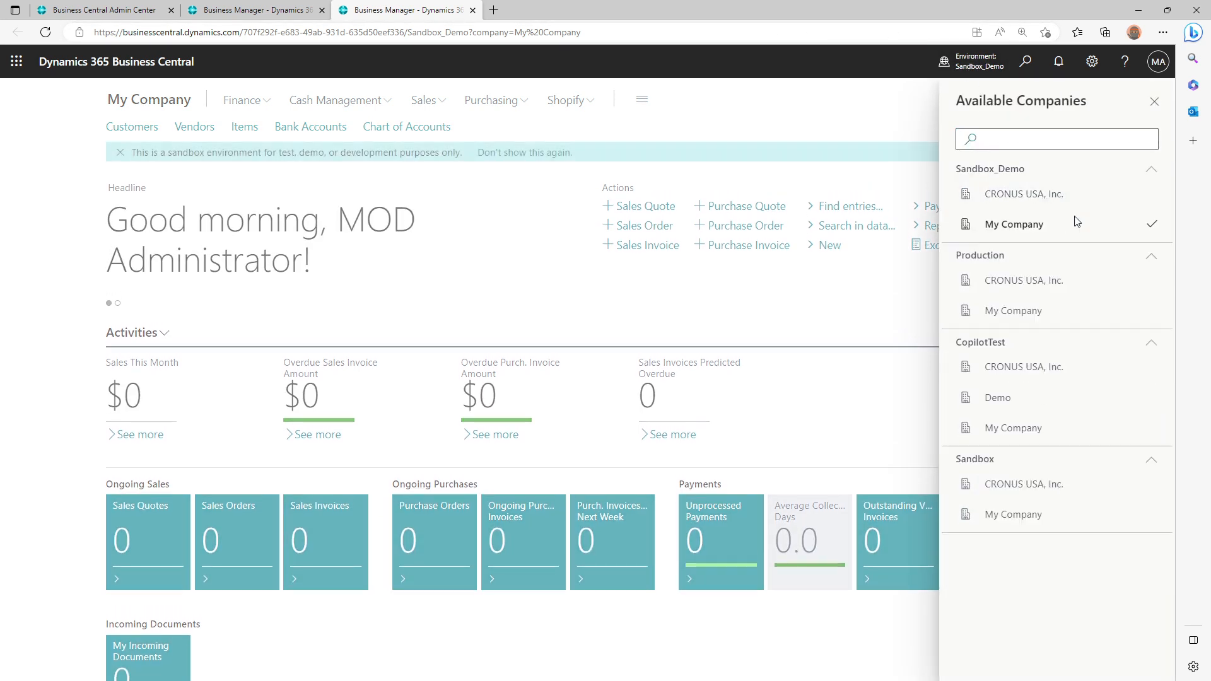
{"action": "left_click", "coordinate": [1029, 200]}
{"action": "left_click", "coordinate": [1104, 226]}
{"action": "left_click", "coordinate": [1031, 192]}
{"action": "left_click", "coordinate": [1108, 226]}
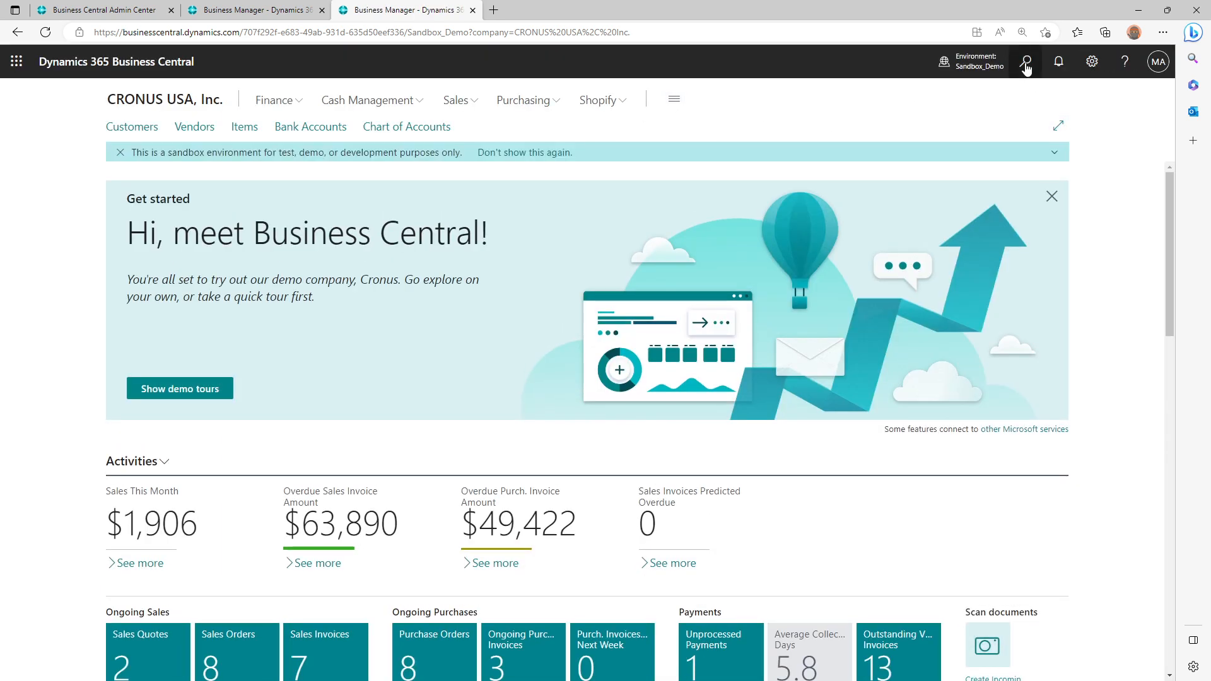
Search with the copied report name and open the Item Sales by Customer request page, highlighting its title
{"action": "left_click", "coordinate": [1025, 61]}
{"action": "type", "text": "Item Sales by Customer"}
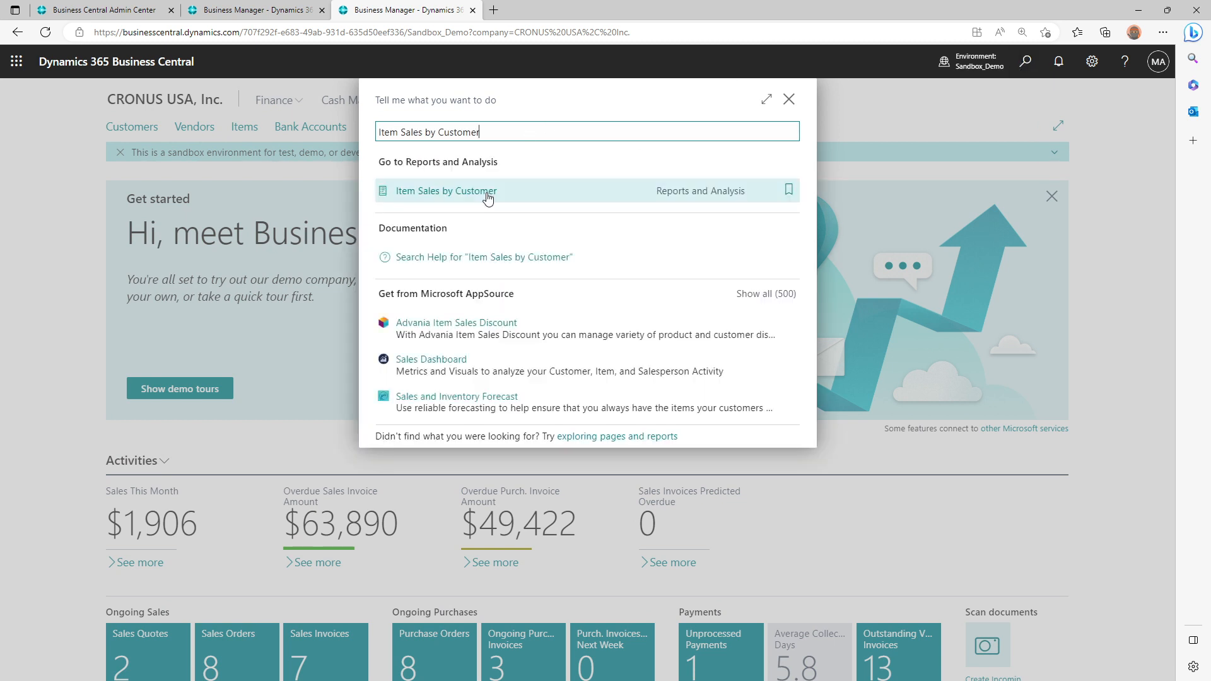
{"action": "left_click", "coordinate": [488, 193]}
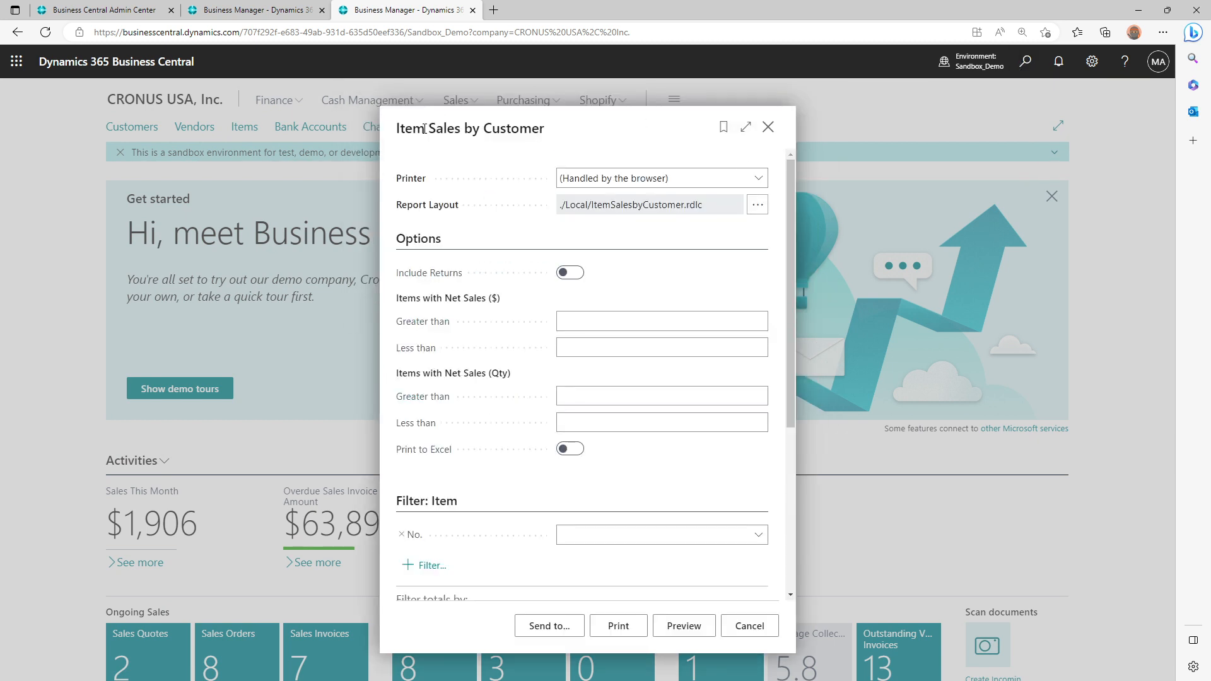
{"action": "left_click_drag", "start_coordinate": [404, 129], "coordinate": [542, 128]}
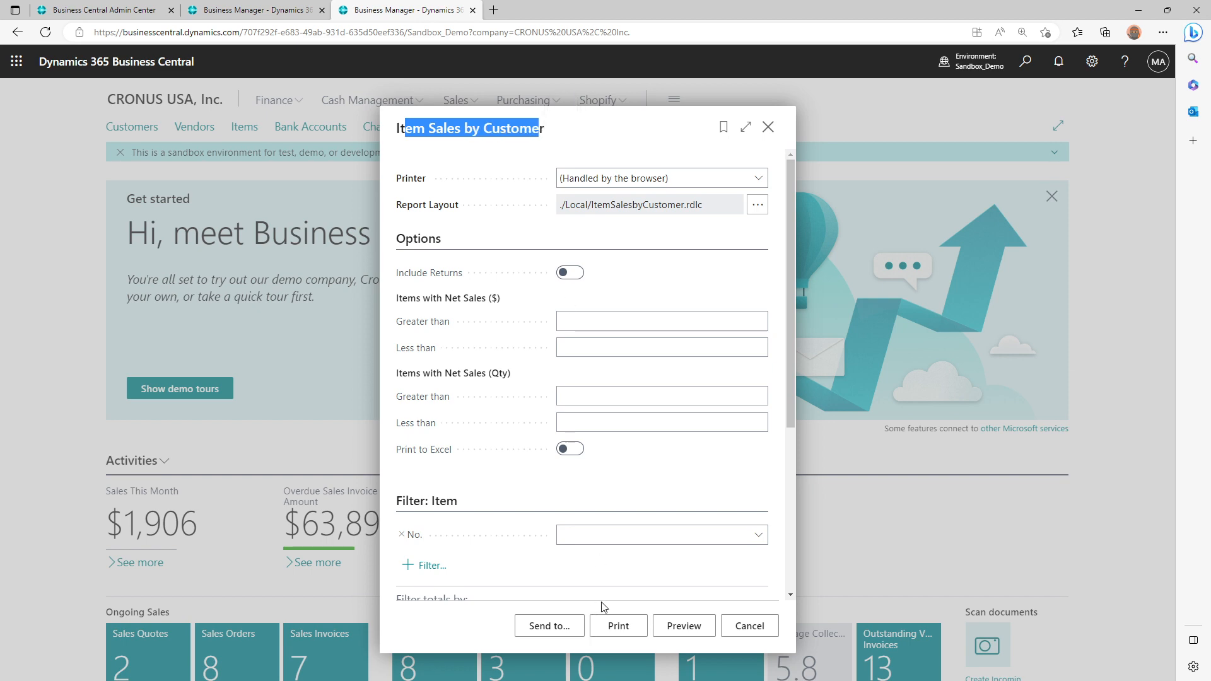
Preview the Item Sales by Customer report with text selection enabled and enlarge its first page
{"action": "left_click", "coordinate": [667, 627]}
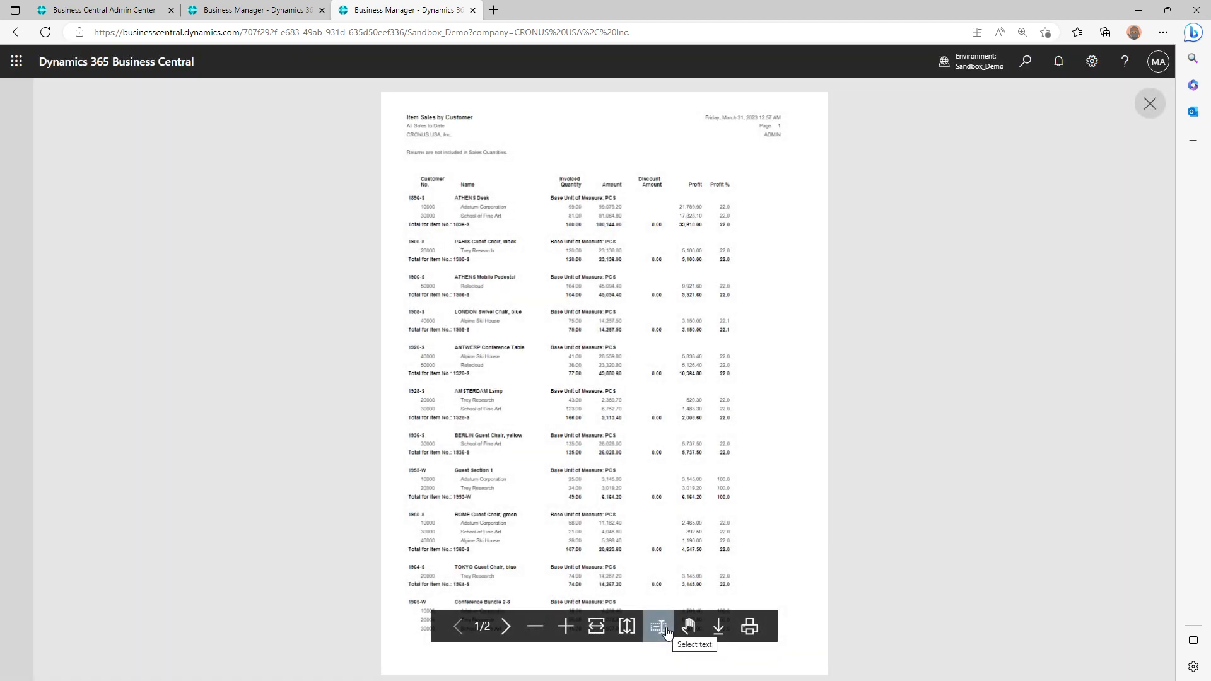
{"action": "left_click", "coordinate": [658, 626]}
{"action": "left_click", "coordinate": [566, 626]}
{"action": "scroll", "coordinate": [545, 504], "scroll_direction": "up", "scroll_amount": 4}
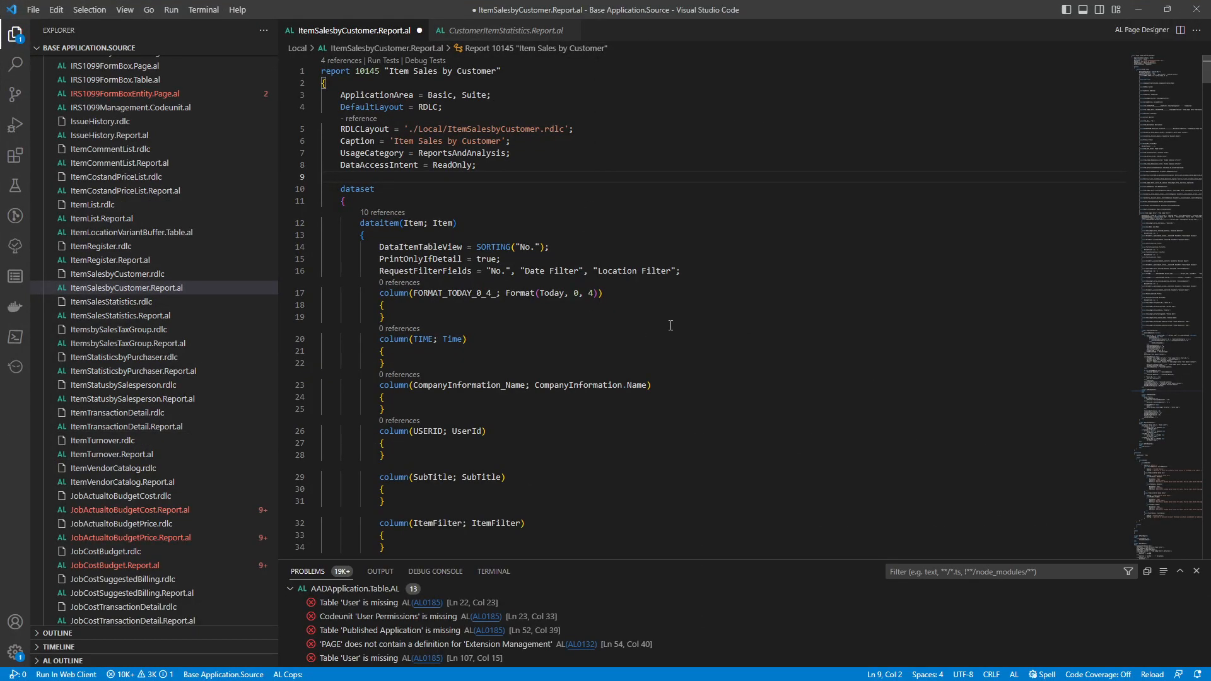
Switch to Visual Studio Code and examine the Item and Item Ledger Entry data items in ItemSalesbyCustomer.Report.al
{"action": "left_click", "coordinate": [675, 318]}
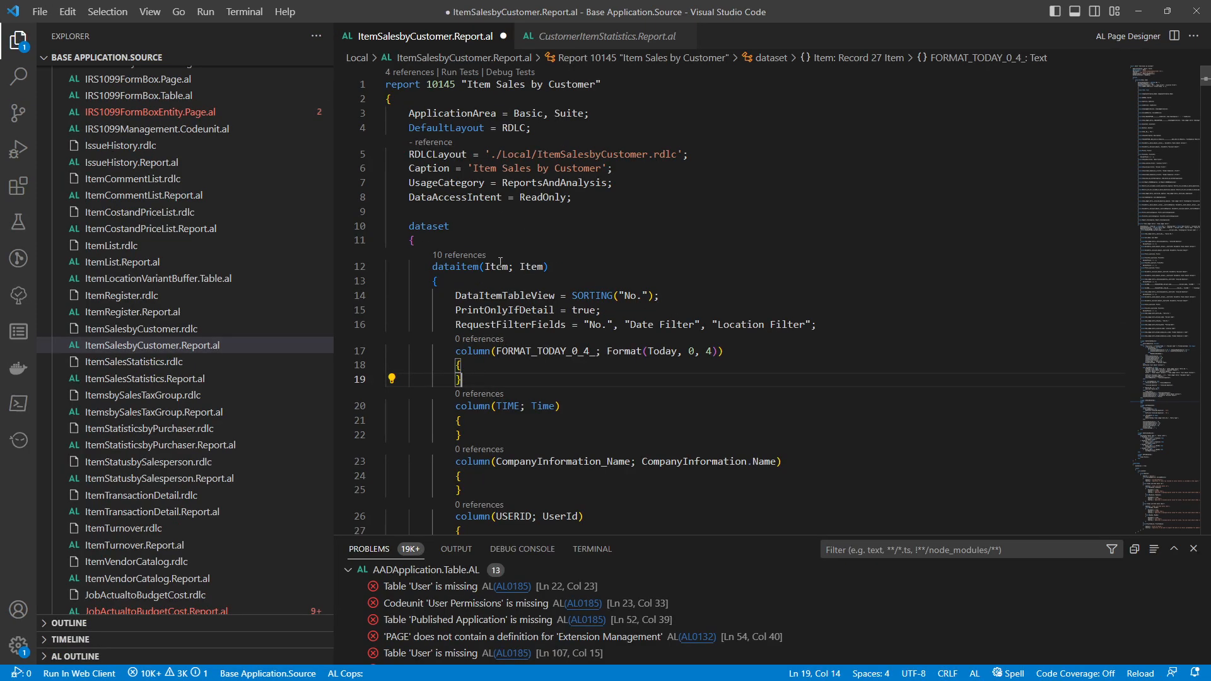
{"action": "left_click_drag", "start_coordinate": [484, 266], "coordinate": [550, 266]}
{"action": "scroll", "coordinate": [578, 304], "scroll_direction": "down", "scroll_amount": 1}
{"action": "scroll", "coordinate": [578, 304], "scroll_direction": "down", "scroll_amount": 20}
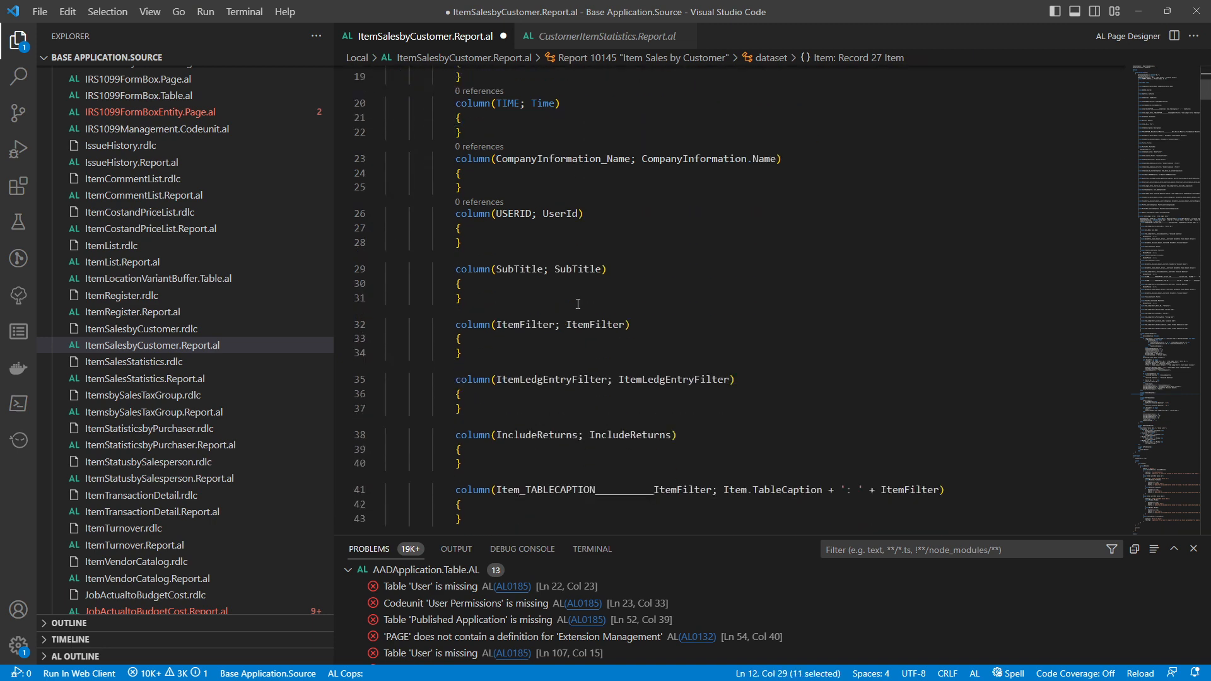
{"action": "scroll", "coordinate": [578, 304], "scroll_direction": "down", "scroll_amount": 15}
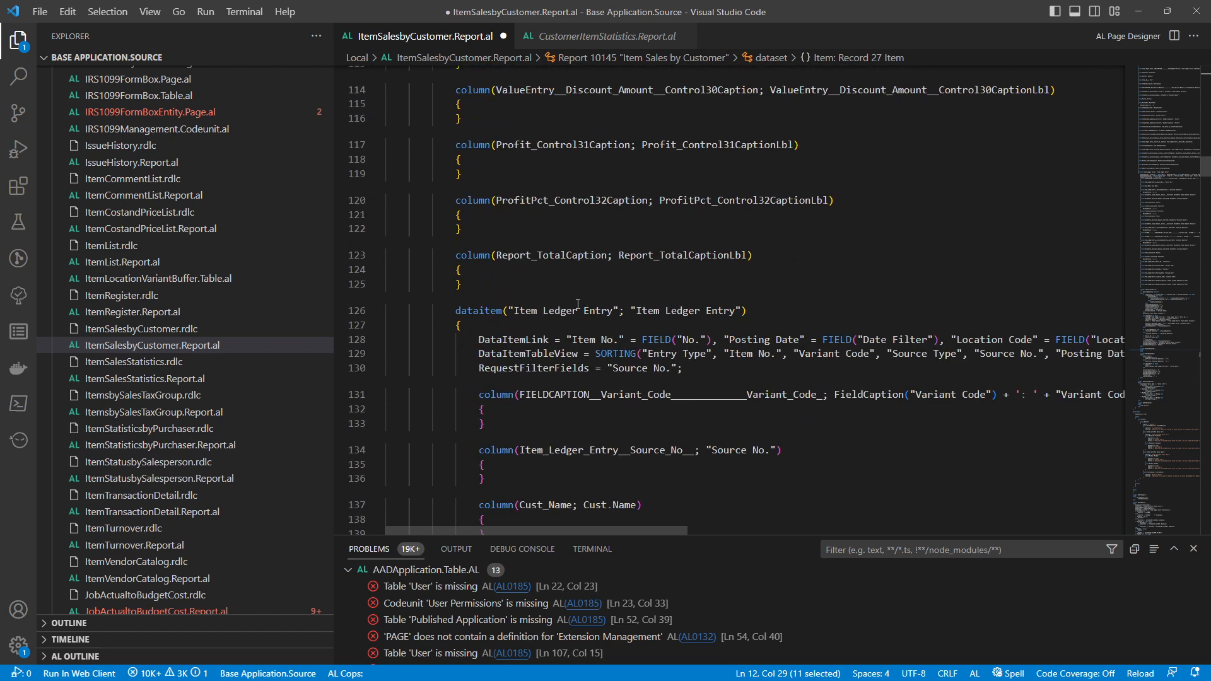
{"action": "left_click_drag", "start_coordinate": [557, 313], "coordinate": [712, 313]}
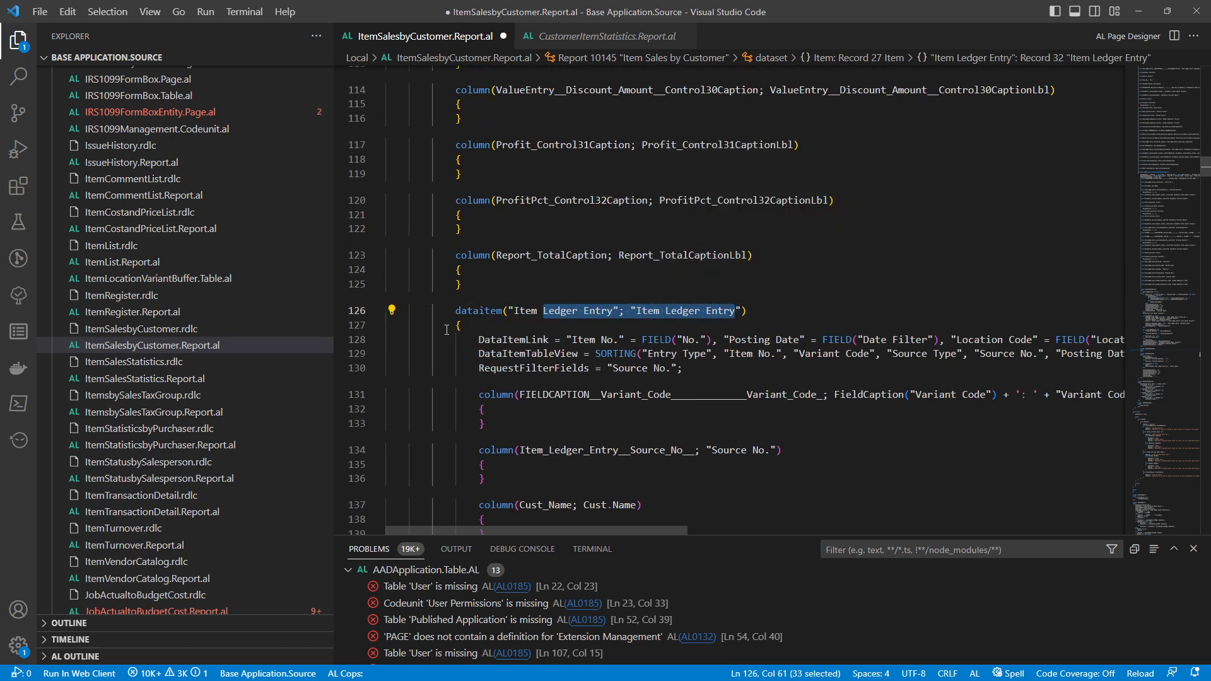
{"action": "left_click_drag", "start_coordinate": [480, 310], "coordinate": [508, 312]}
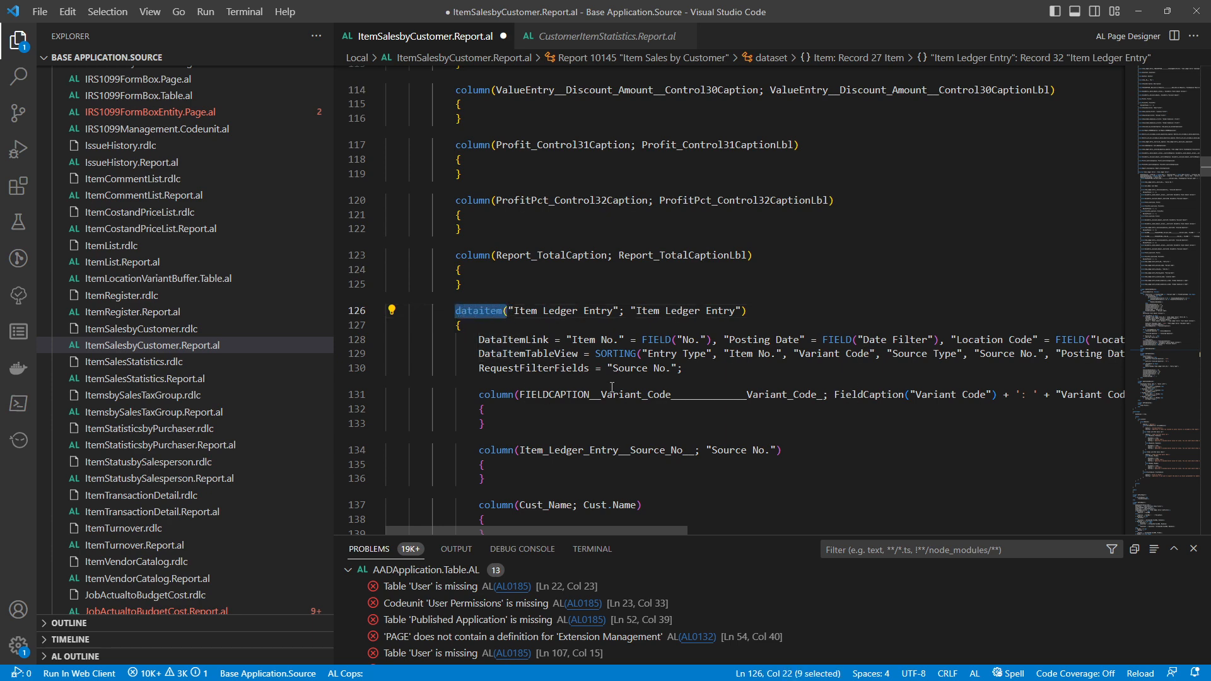
Search the report's code for "dataitem(" and go through all the matches
{"action": "key", "text": "ctrl+f"}
{"action": "key", "text": "Return"}
{"action": "key", "text": "Return"}
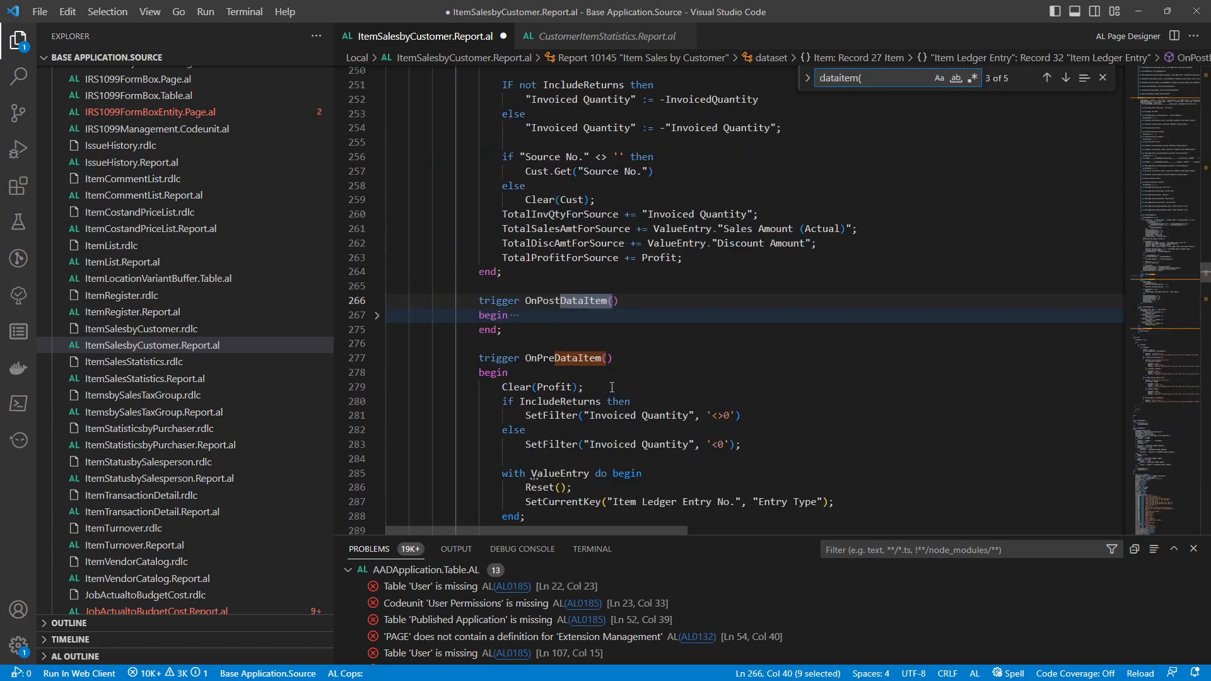
{"action": "key", "text": "Return"}
{"action": "key", "text": "Return"}
{"action": "key", "text": "Return"}
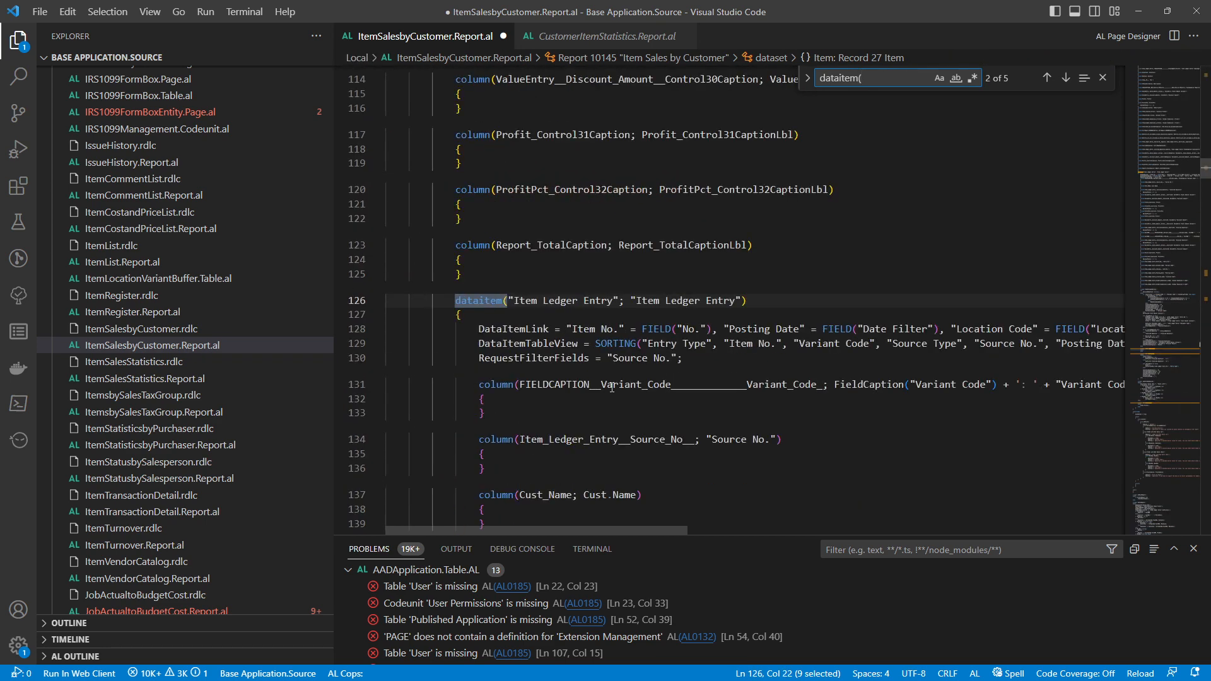
{"action": "key", "text": "Escape"}
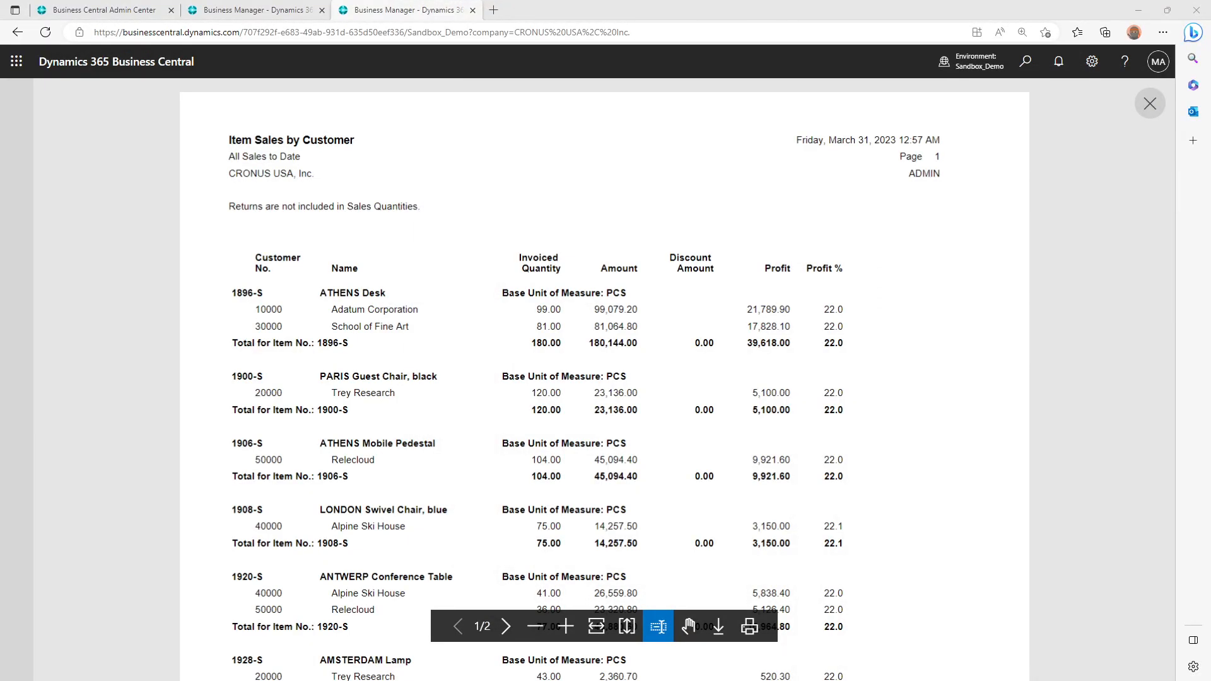
Switch to Business Central's original CRONUS USA, Inc. tab, search for "Item Ledger ent", and open Item Ledger Entries
{"action": "left_click", "coordinate": [262, 4]}
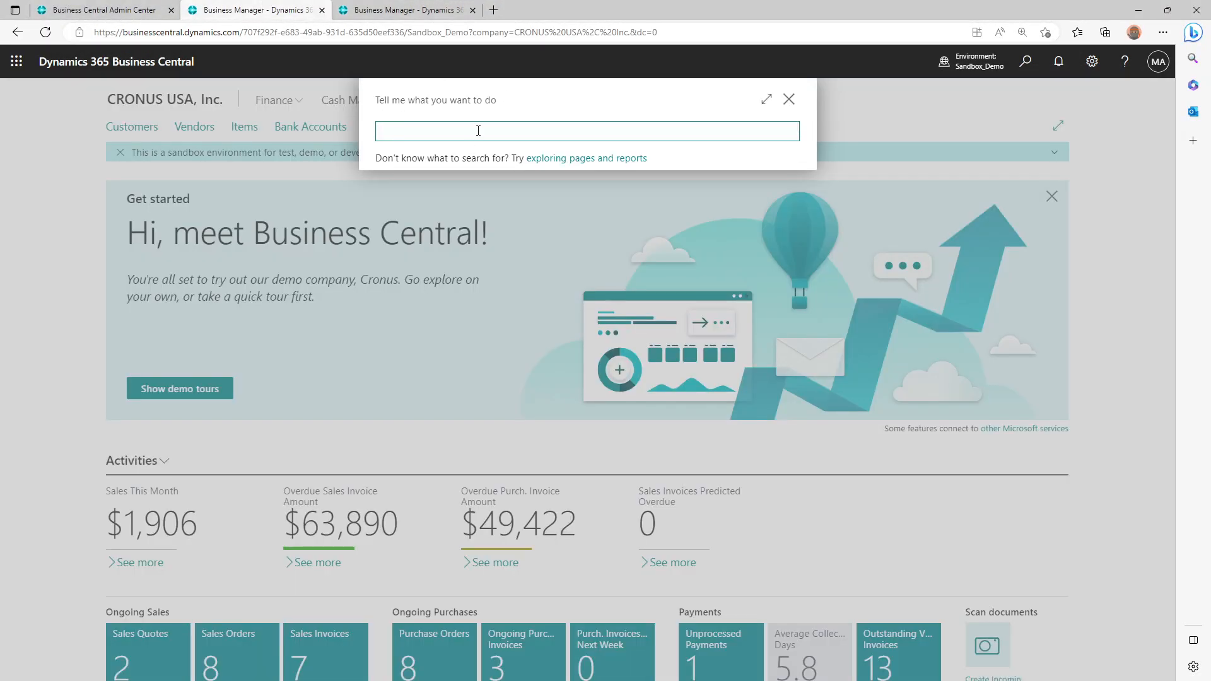
{"action": "type", "text": "Item Ledger ent"}
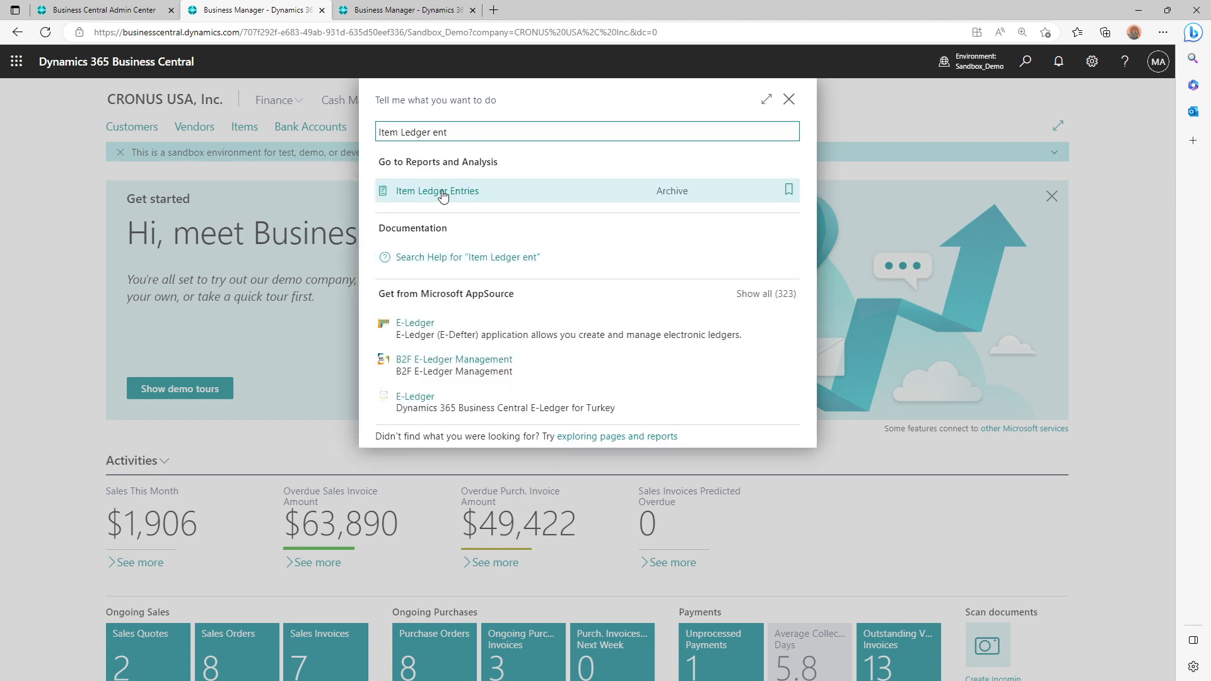
{"action": "left_click", "coordinate": [443, 194]}
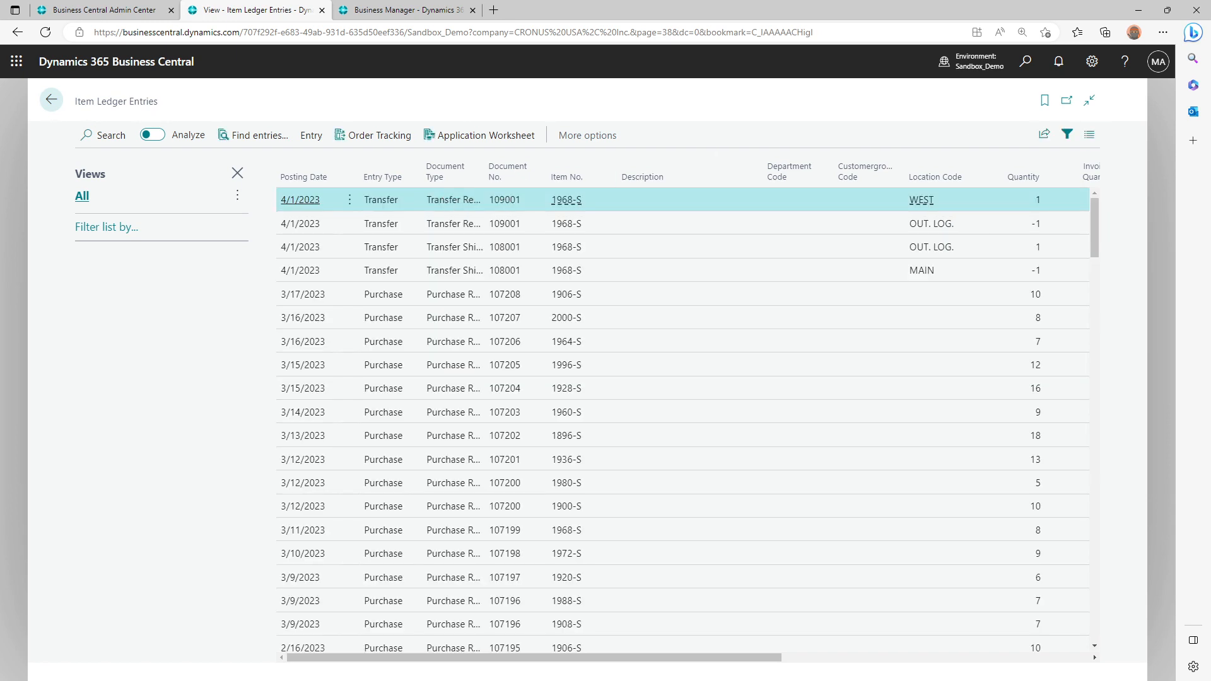
Return to Visual Studio Code and examine the Entry Type and Source Type conditions in the Item Ledger Entry data item's view
{"action": "left_click_drag", "start_coordinate": [1210, 60], "coordinate": [664, 39]}
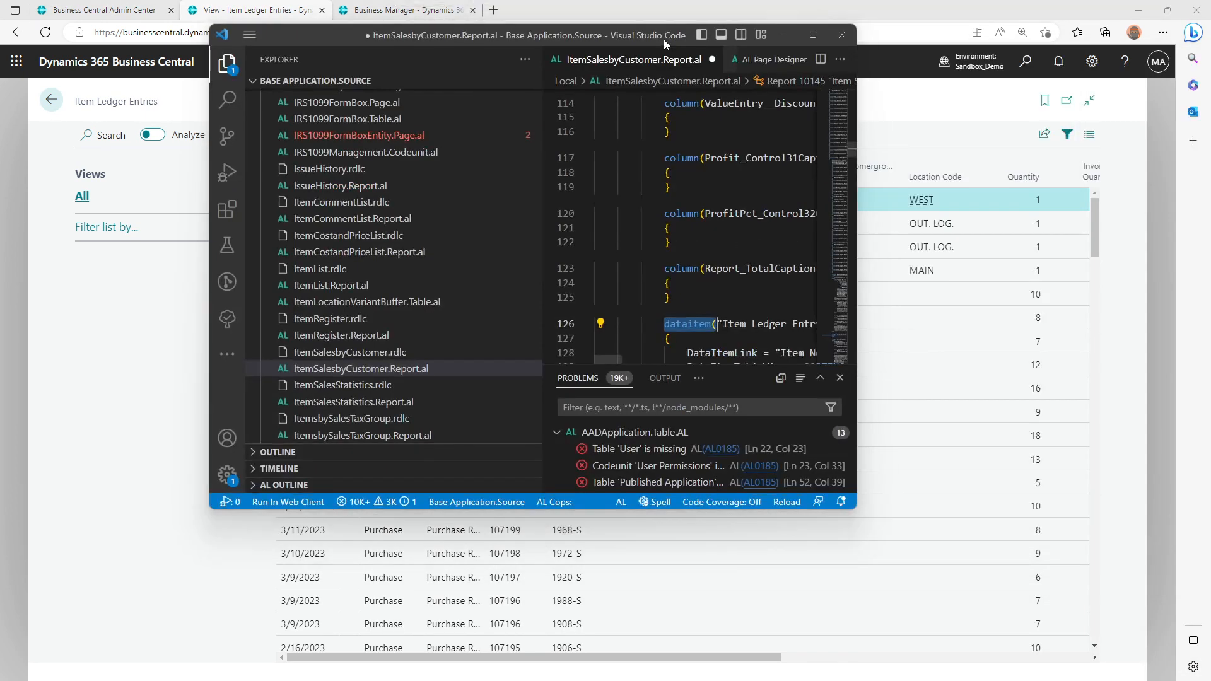
{"action": "double_click", "coordinate": [663, 39]}
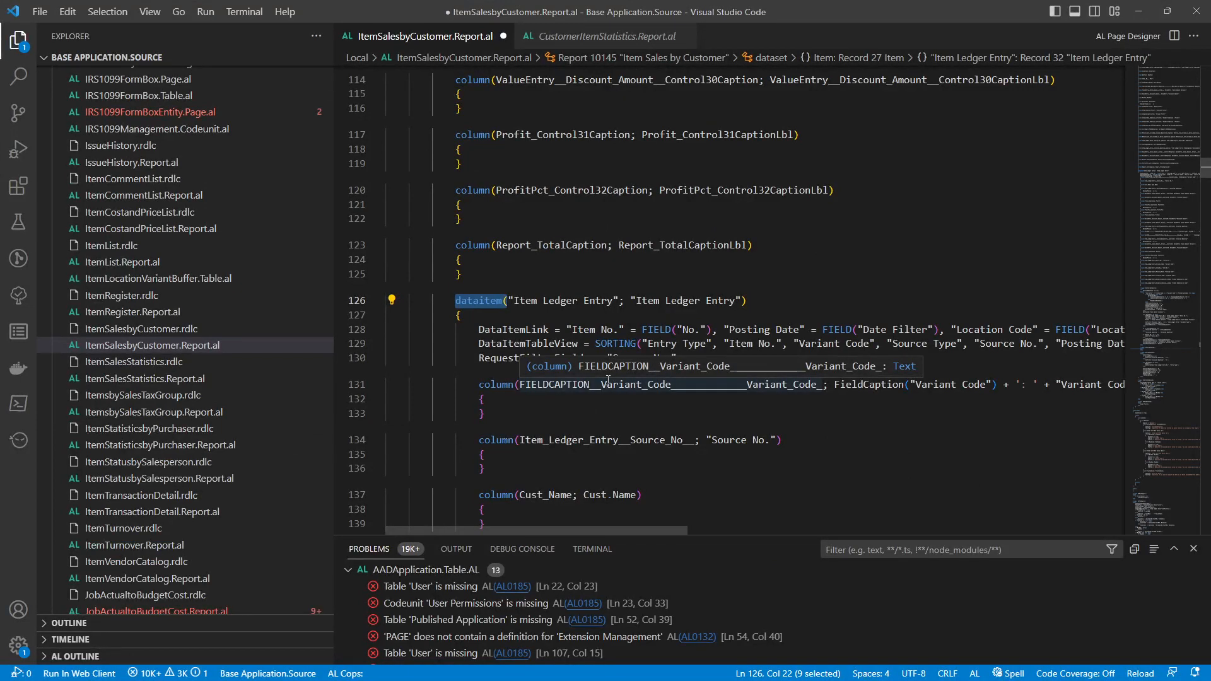
{"action": "left_click_drag", "start_coordinate": [486, 531], "coordinate": [728, 501]}
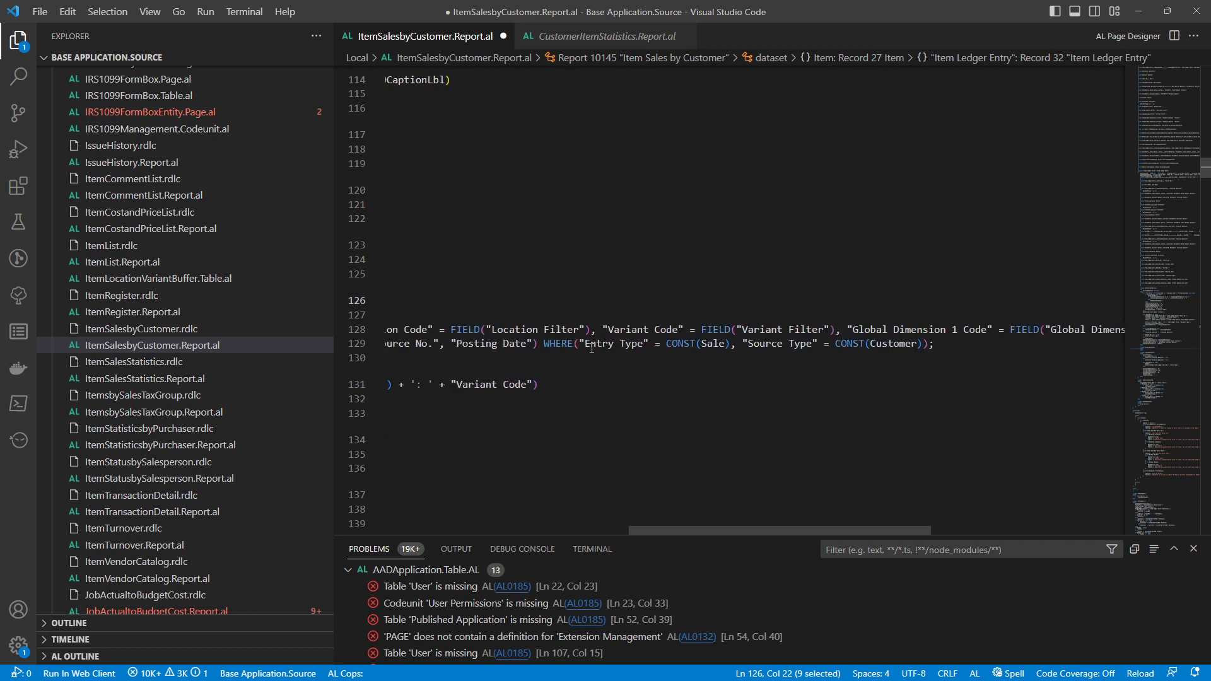
{"action": "left_click_drag", "start_coordinate": [585, 348], "coordinate": [922, 341]}
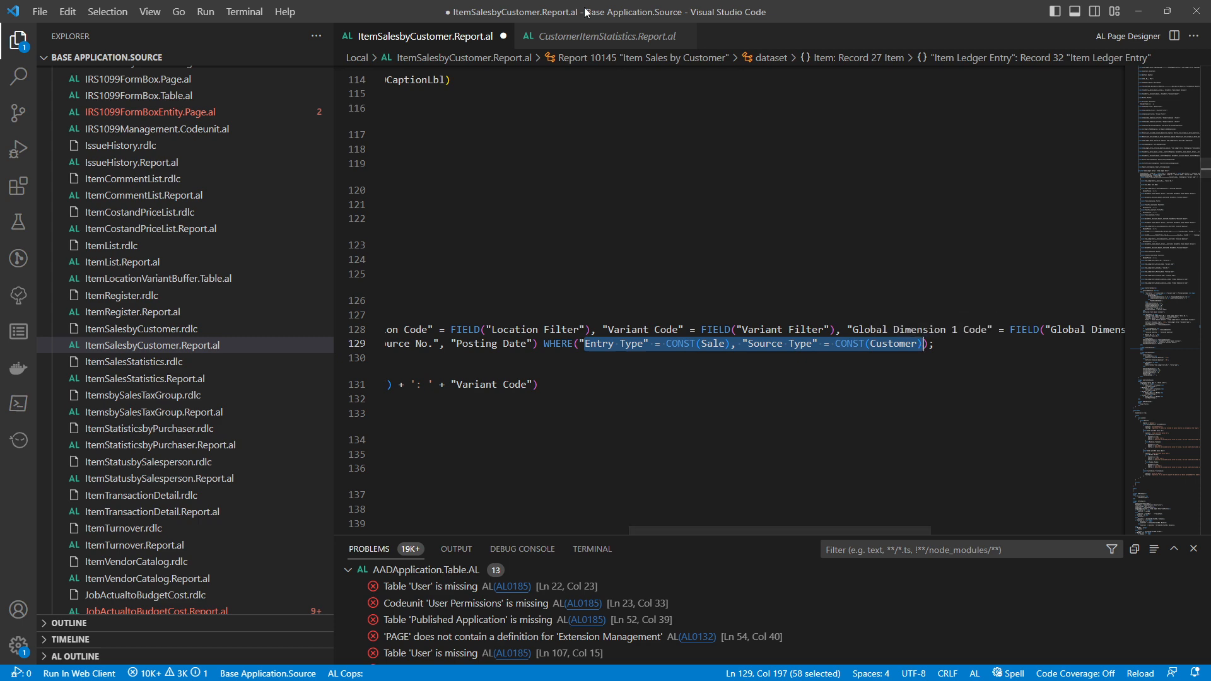
Switch to Business Central and filter the Item Ledger Entries by Entry Type Sale
{"action": "key", "text": "alt+Tab"}
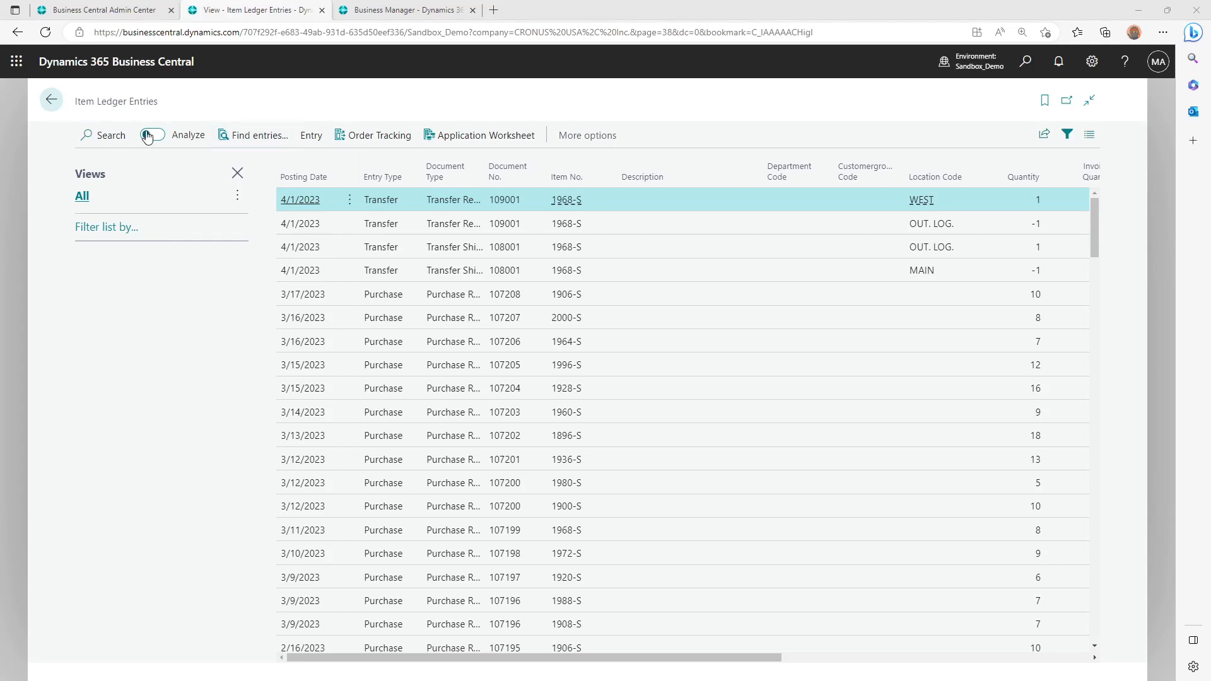
{"action": "left_click", "coordinate": [113, 227]}
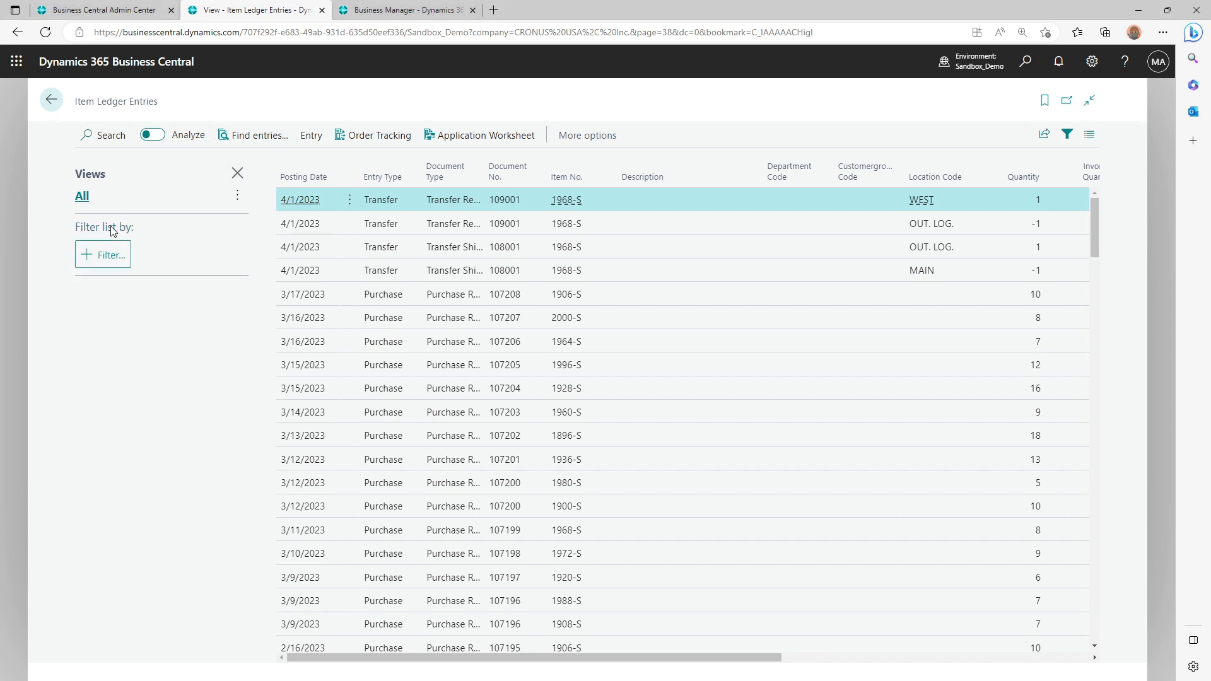
{"action": "left_click", "coordinate": [109, 255]}
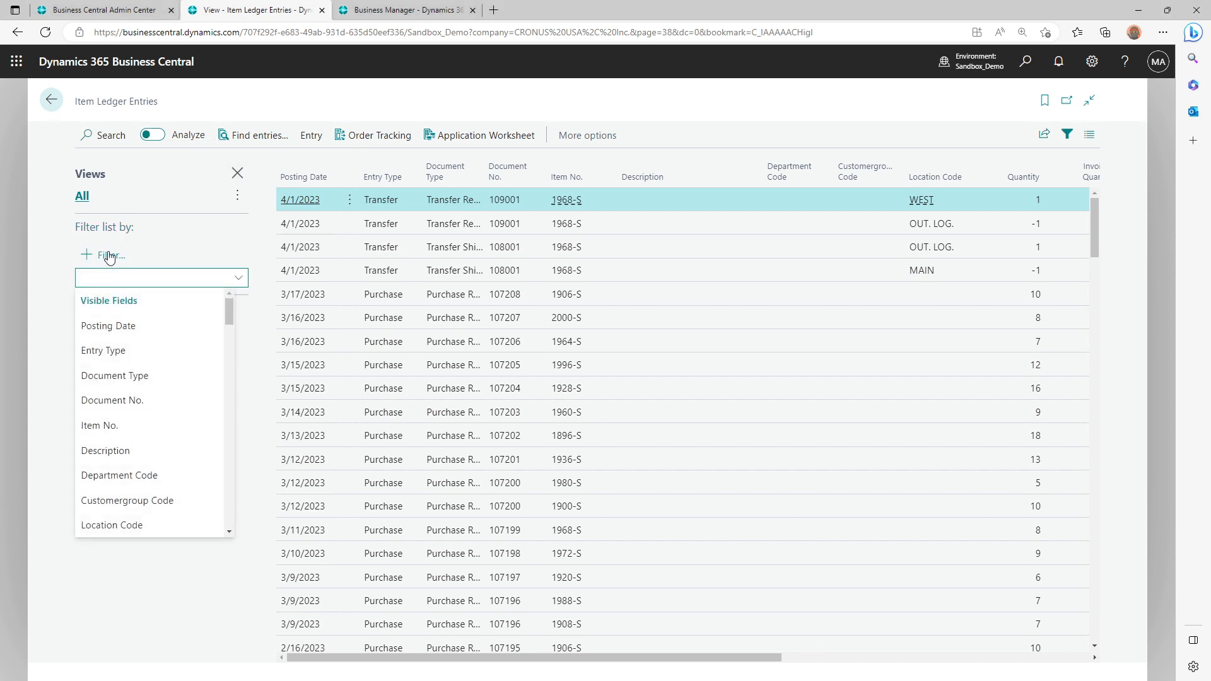
{"action": "type", "text": "Entry Type"}
{"action": "key", "text": "Return"}
{"action": "left_click", "coordinate": [151, 275]}
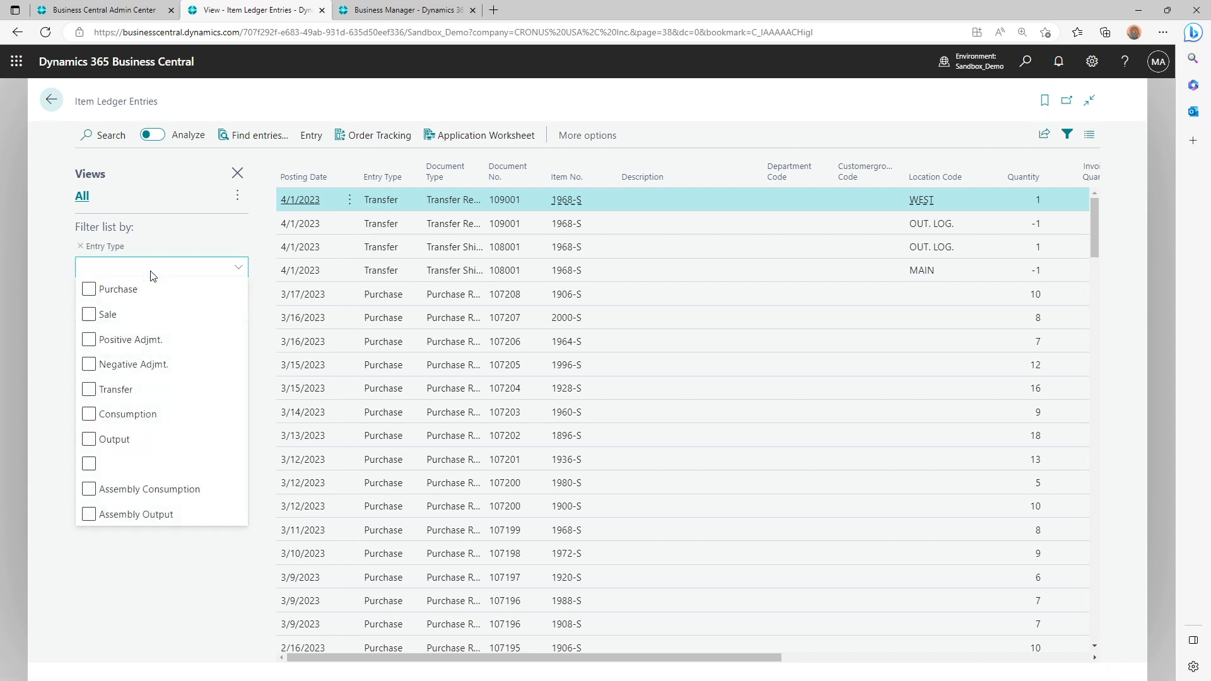
{"action": "left_click", "coordinate": [89, 314]}
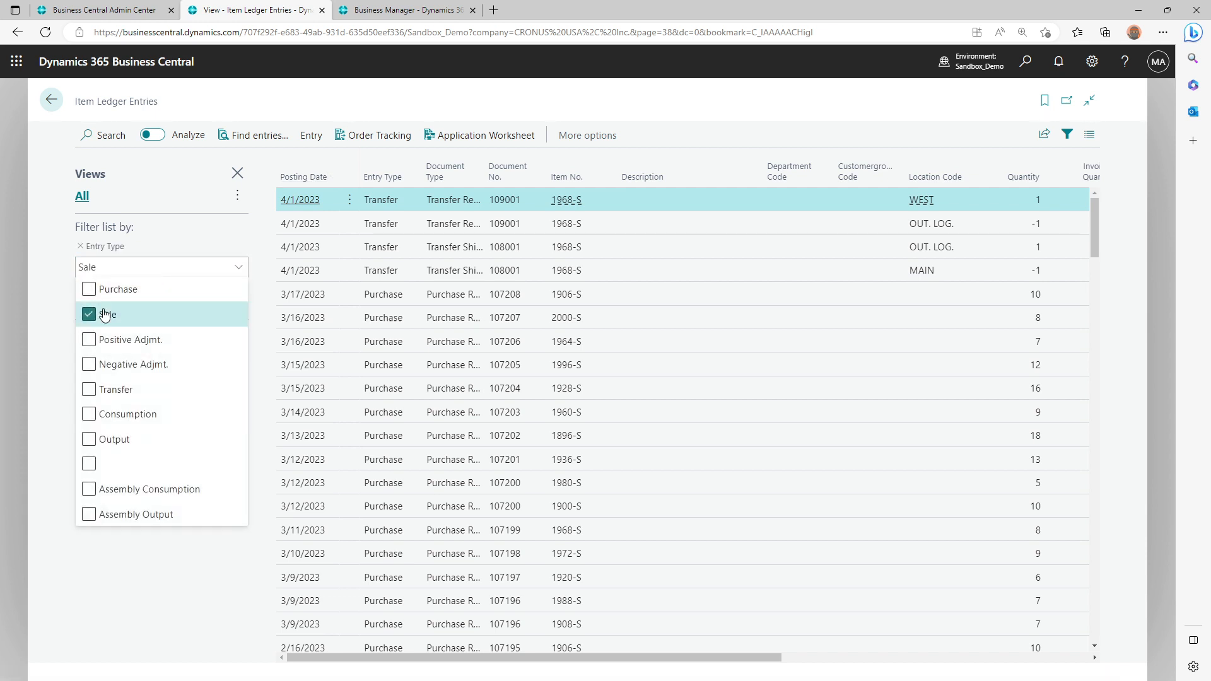
{"action": "left_click", "coordinate": [54, 323]}
Add a Source Type filter set to Customer to the Item Ledger Entries list
{"action": "left_click", "coordinate": [105, 301]}
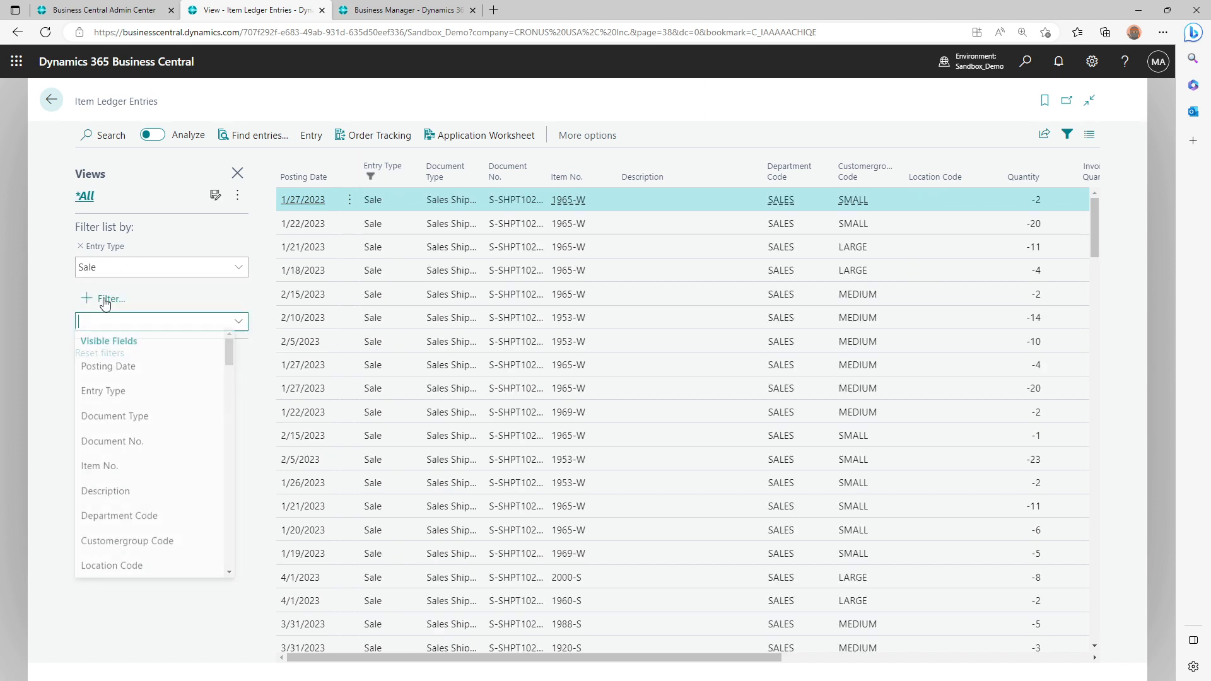
{"action": "type", "text": "sour"}
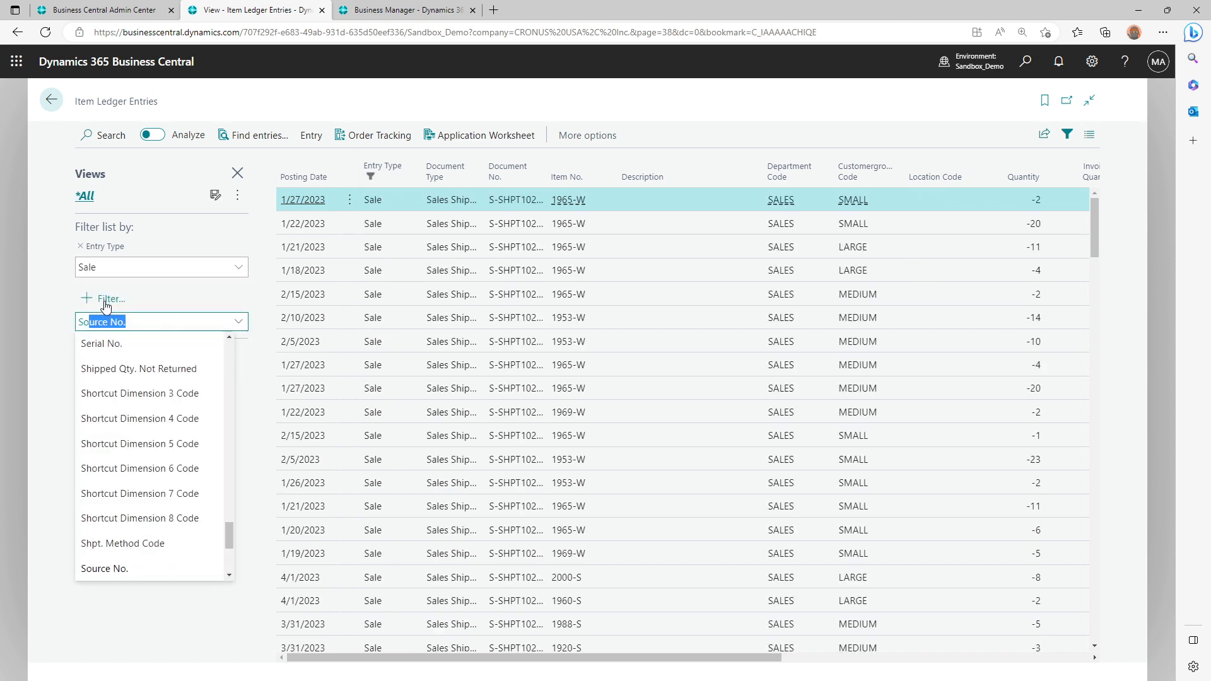
{"action": "type", "text": "ce  t"}
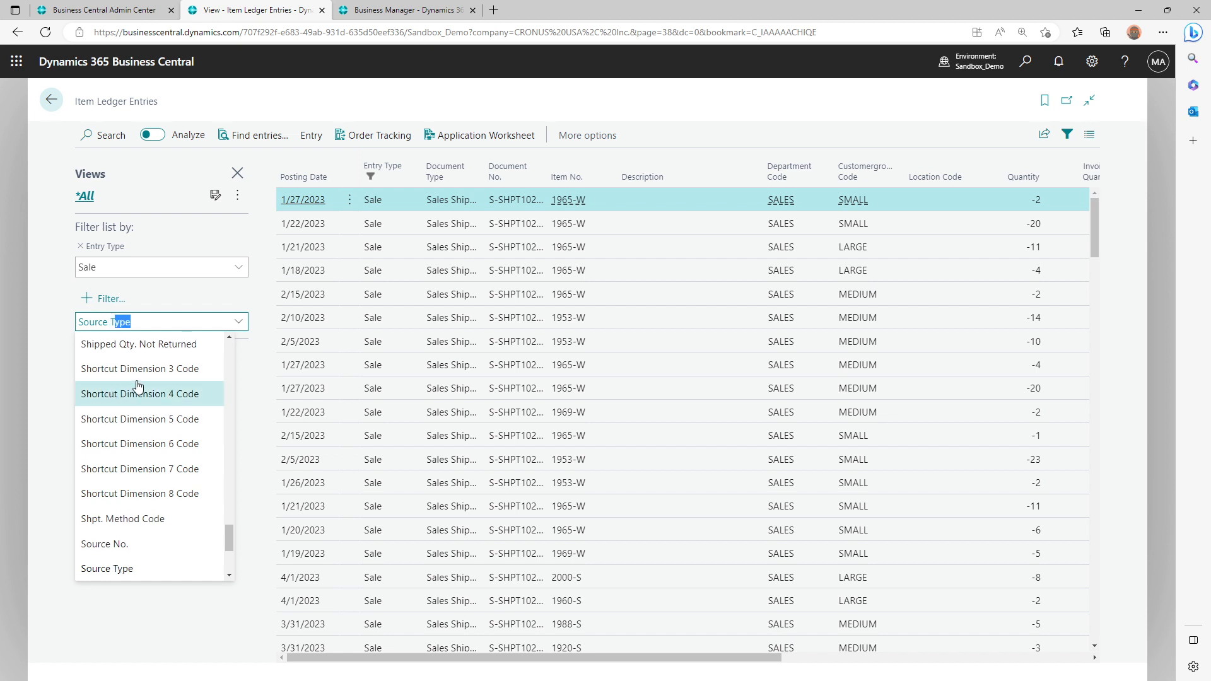
{"action": "key", "text": "Tab"}
{"action": "left_click", "coordinate": [149, 311]}
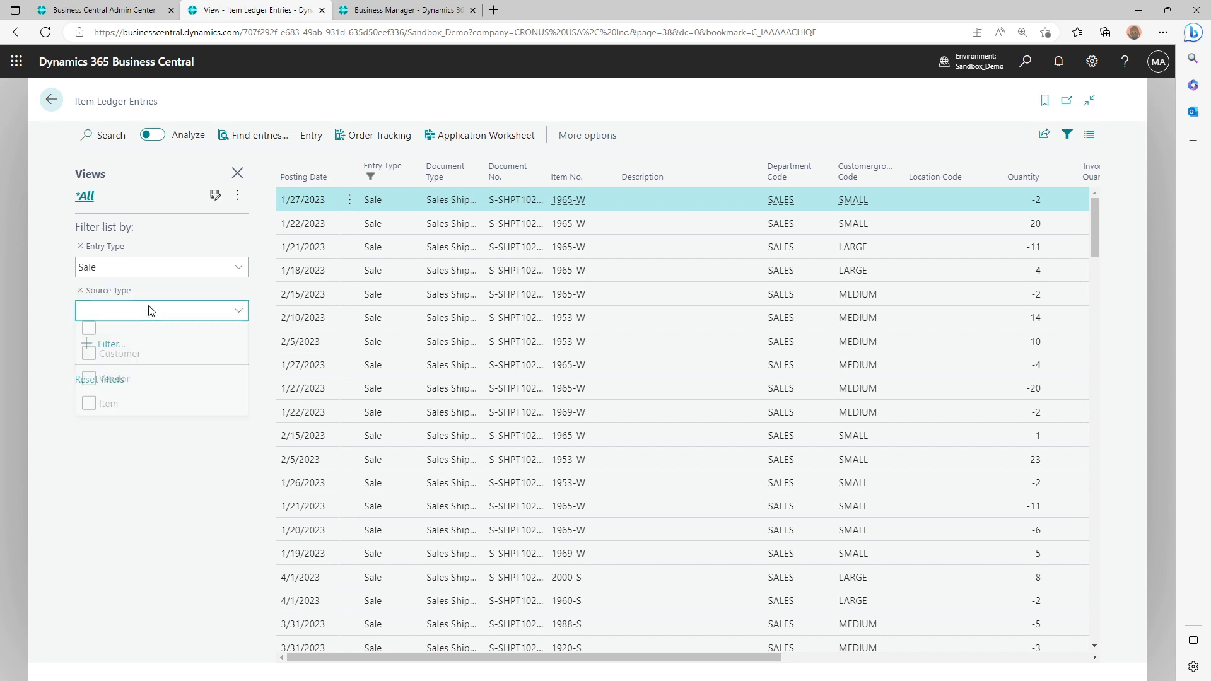
{"action": "left_click", "coordinate": [118, 358]}
{"action": "left_click", "coordinate": [45, 393]}
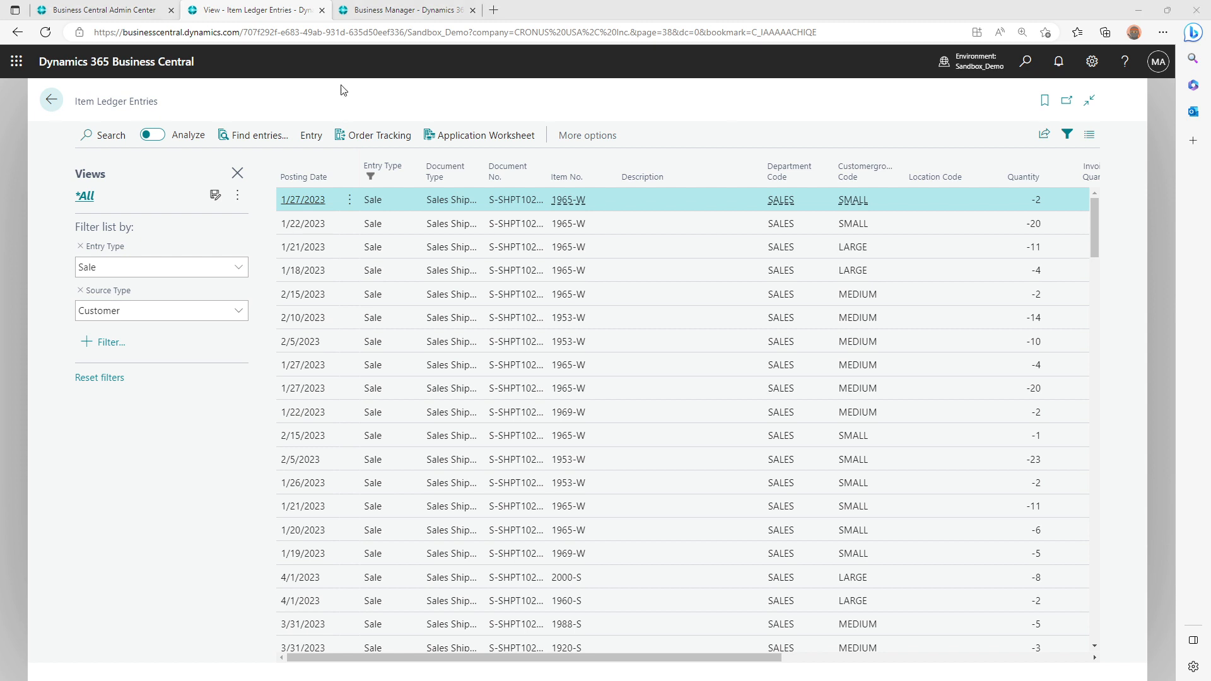
Save the filtered list as a view named ItemSalesByCustomerView and select it
{"action": "left_click", "coordinate": [215, 197]}
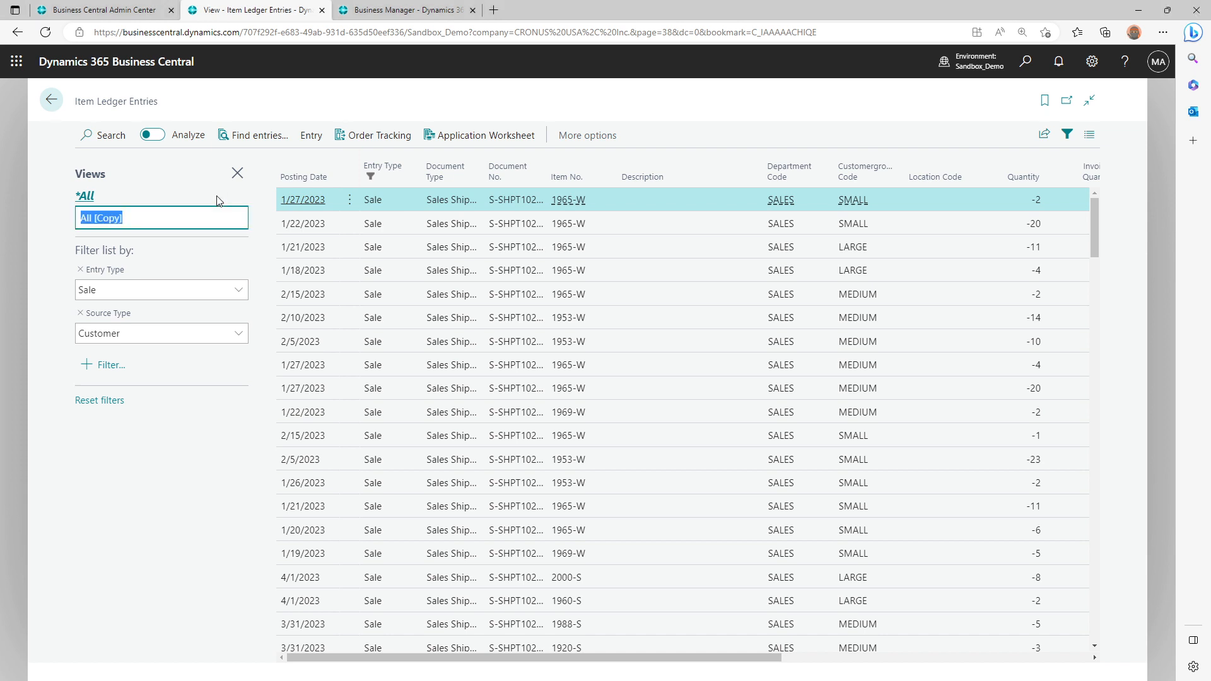
{"action": "type", "text": "ItemSalesByCustomerView"}
{"action": "key", "text": "Return"}
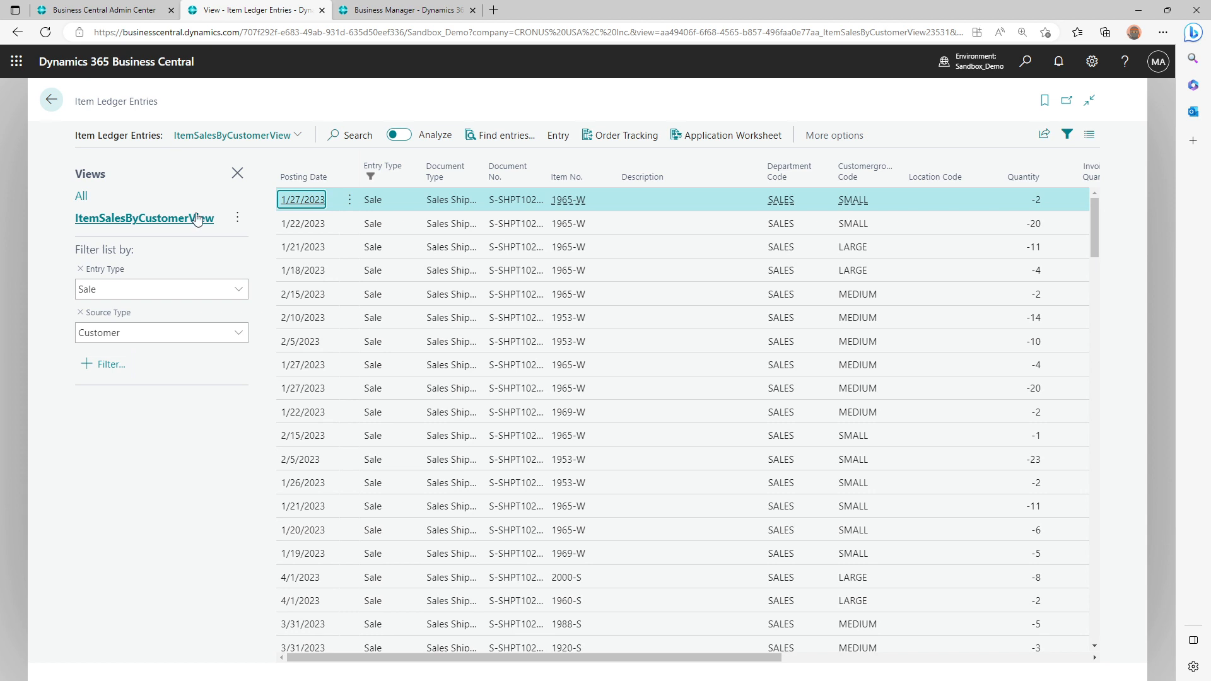
{"action": "left_click", "coordinate": [196, 218]}
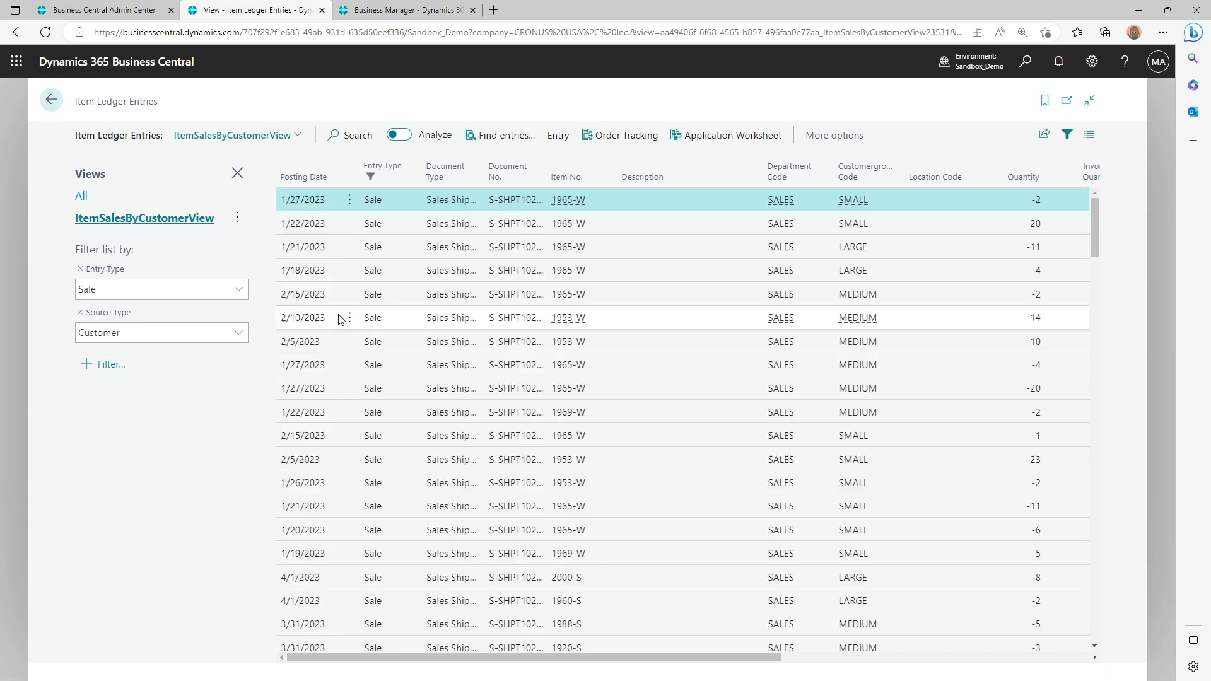
Look through the filtered entries and turn on Analysis mode for ItemSalesByCustomerView
{"action": "scroll", "coordinate": [395, 406], "scroll_direction": "down", "scroll_amount": 10}
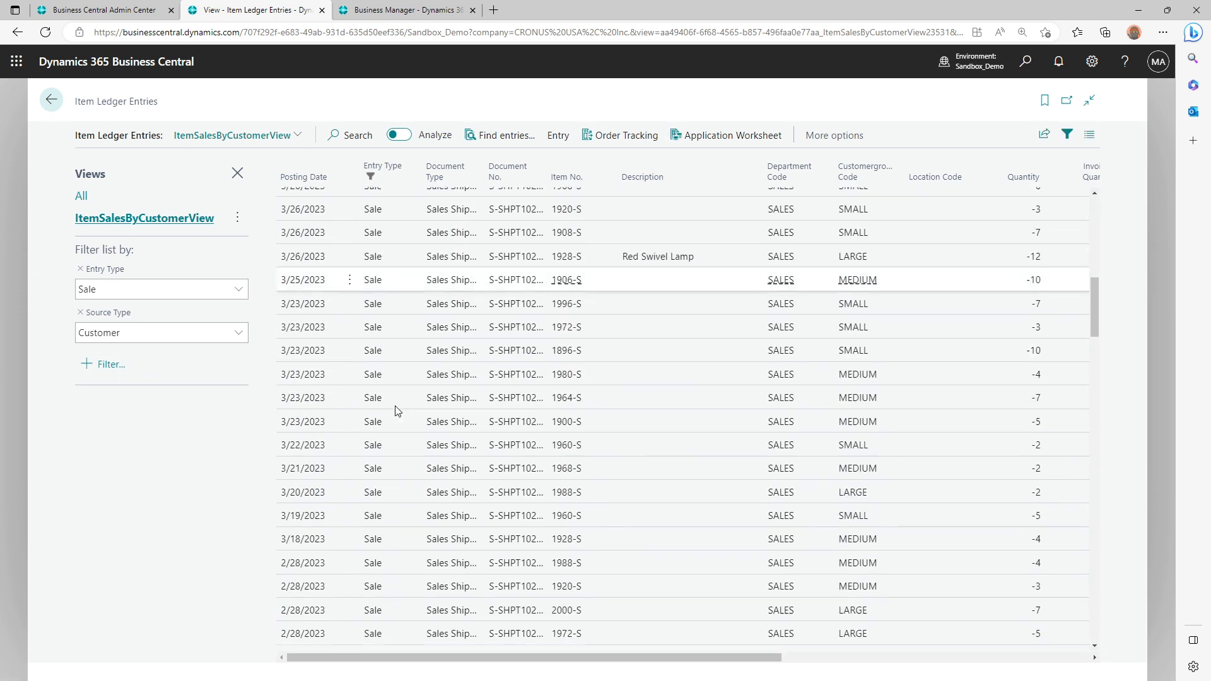
{"action": "scroll", "coordinate": [394, 407], "scroll_direction": "up", "scroll_amount": 10}
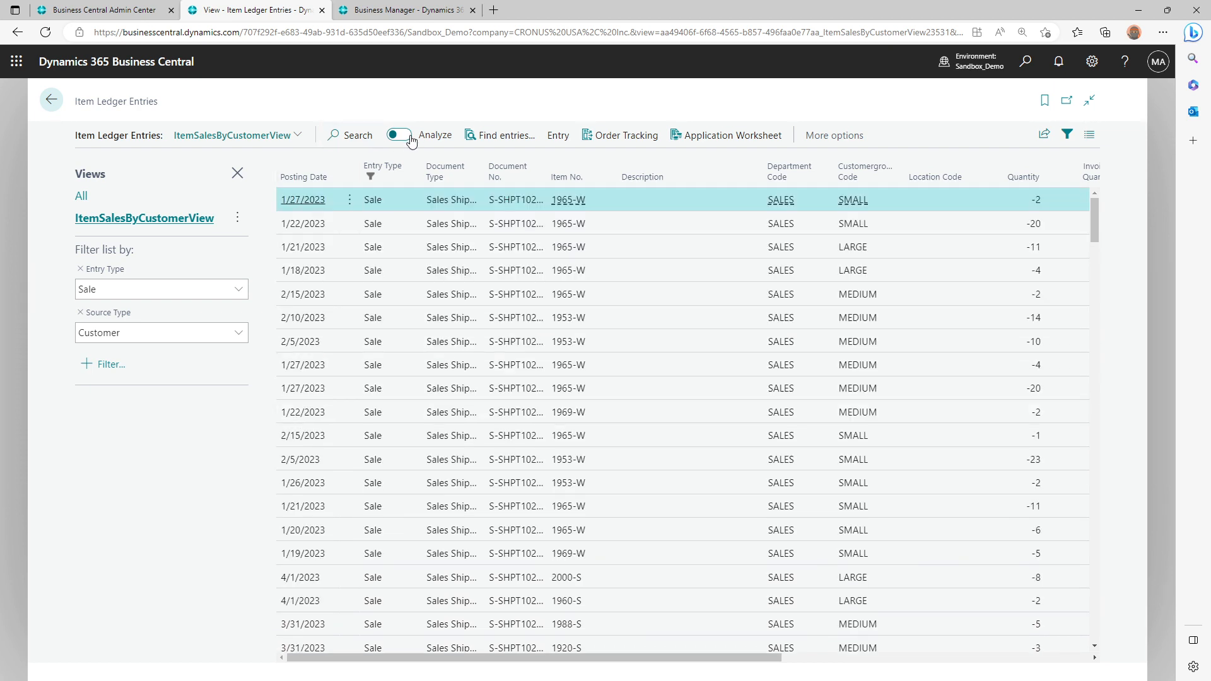
{"action": "left_click", "coordinate": [400, 135]}
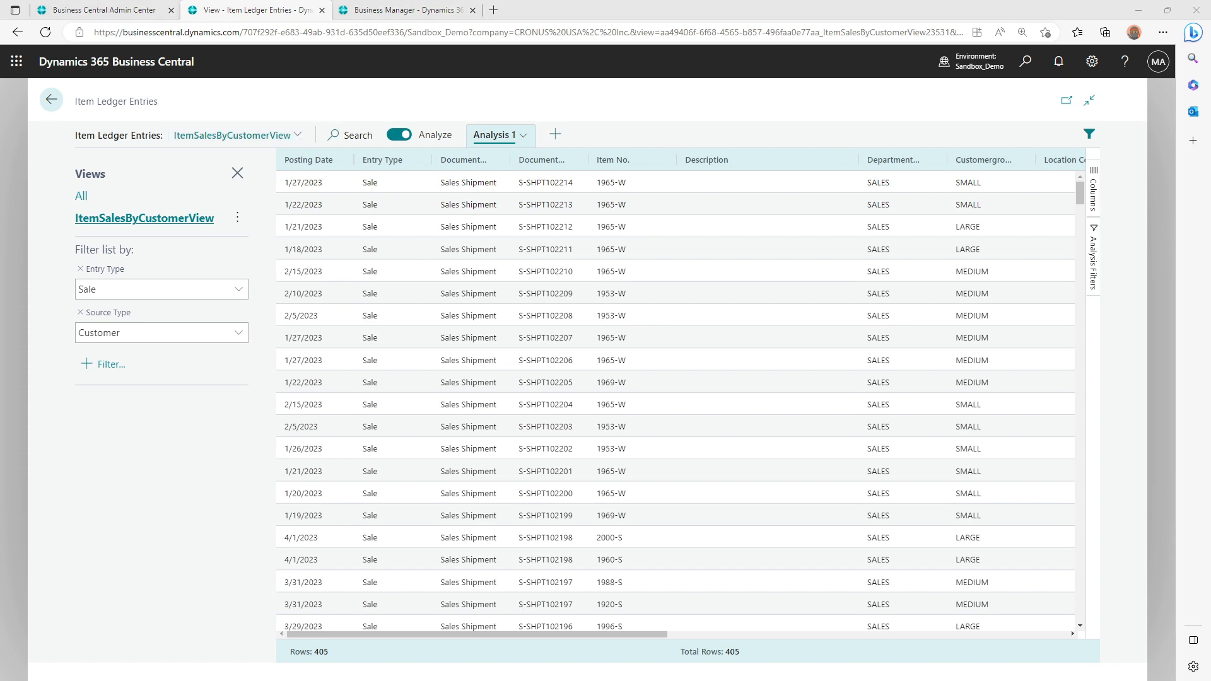
Switch to Visual Studio Code and review the sorting and WHERE conditions in the Item Ledger Entry data item's table view
{"action": "left_click_drag", "start_coordinate": [573, 0], "coordinate": [577, 88]}
{"action": "double_click", "coordinate": [592, 89]}
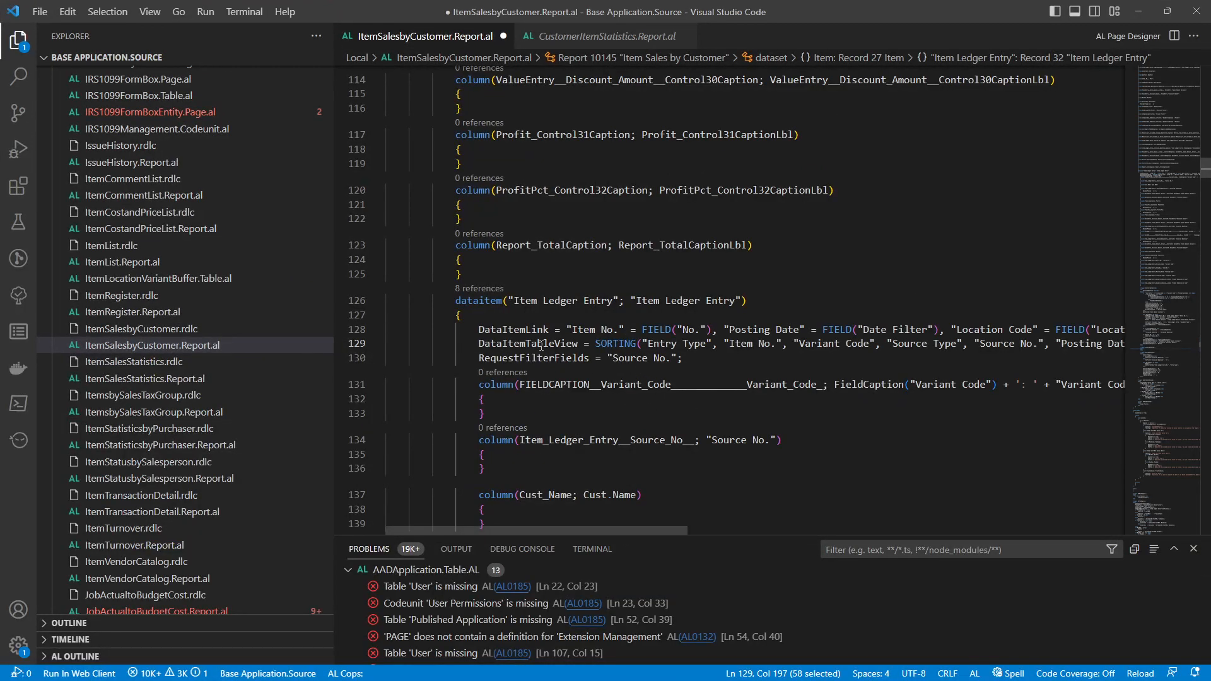
{"action": "left_click_drag", "start_coordinate": [541, 345], "coordinate": [794, 345]}
{"action": "left_click_drag", "start_coordinate": [619, 532], "coordinate": [847, 530]}
{"action": "left_click_drag", "start_coordinate": [685, 343], "coordinate": [1015, 342]}
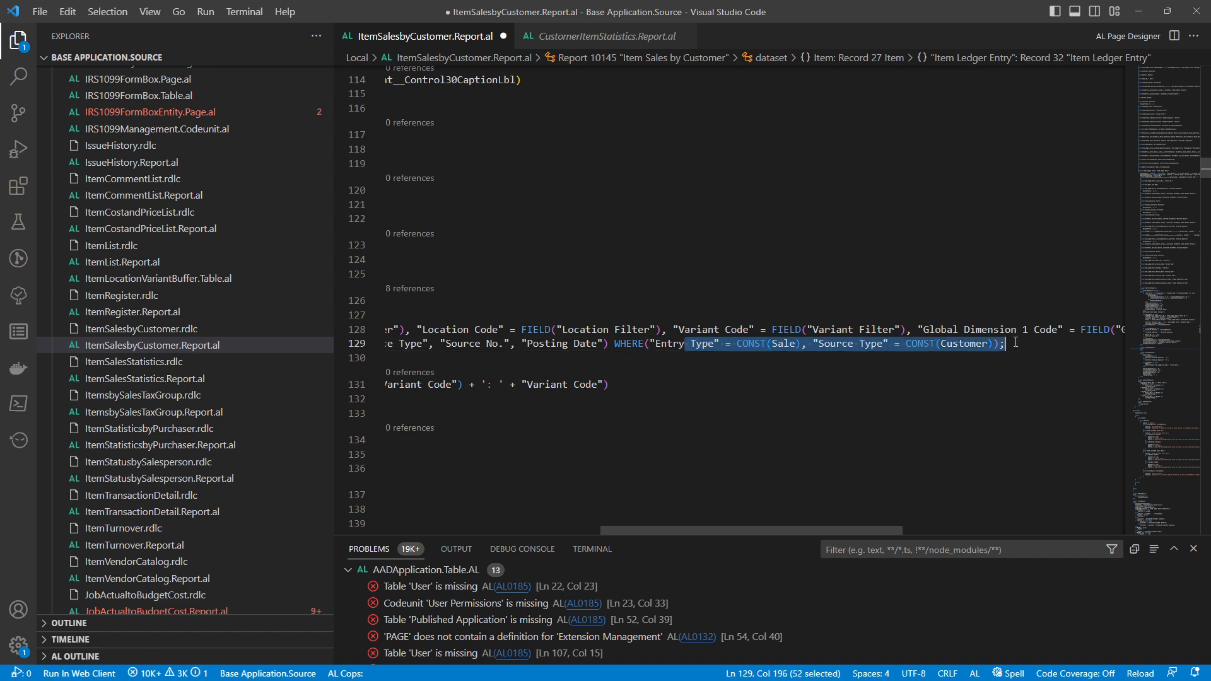
{"action": "left_click_drag", "start_coordinate": [849, 527], "coordinate": [502, 528]}
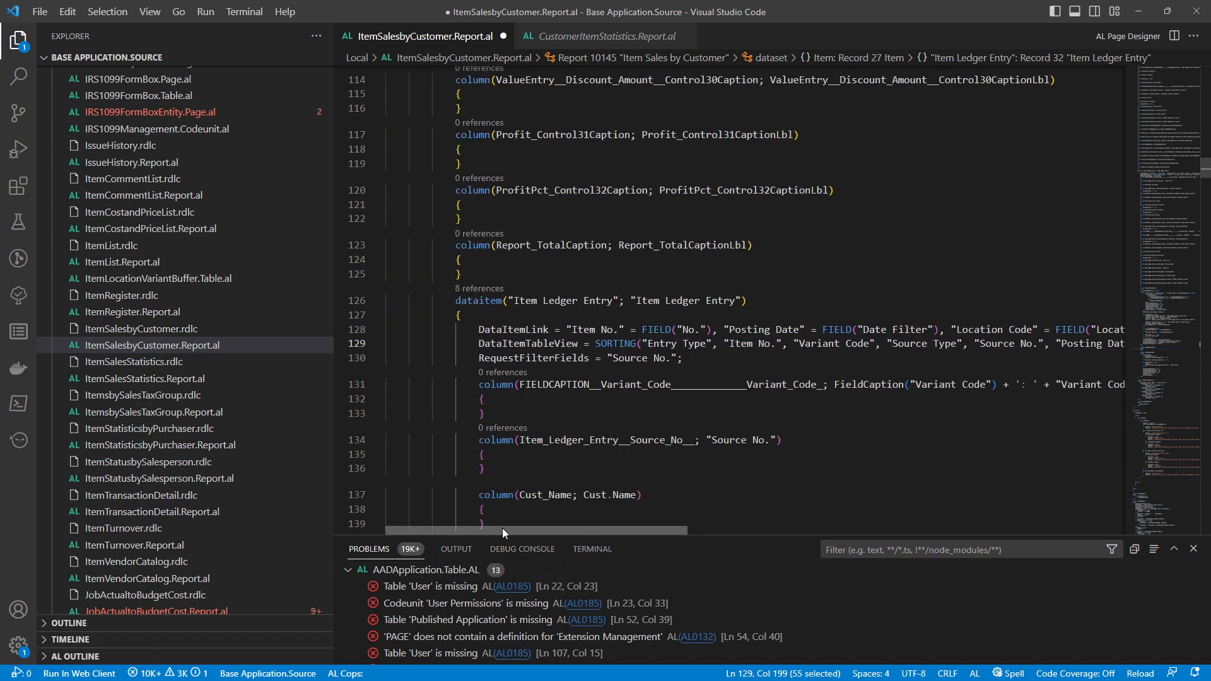
Open the ItemSalesbyCustomer.rdlc layout in Microsoft Report Builder and examine its table
{"action": "right_click", "coordinate": [129, 330]}
{"action": "left_click", "coordinate": [183, 363]}
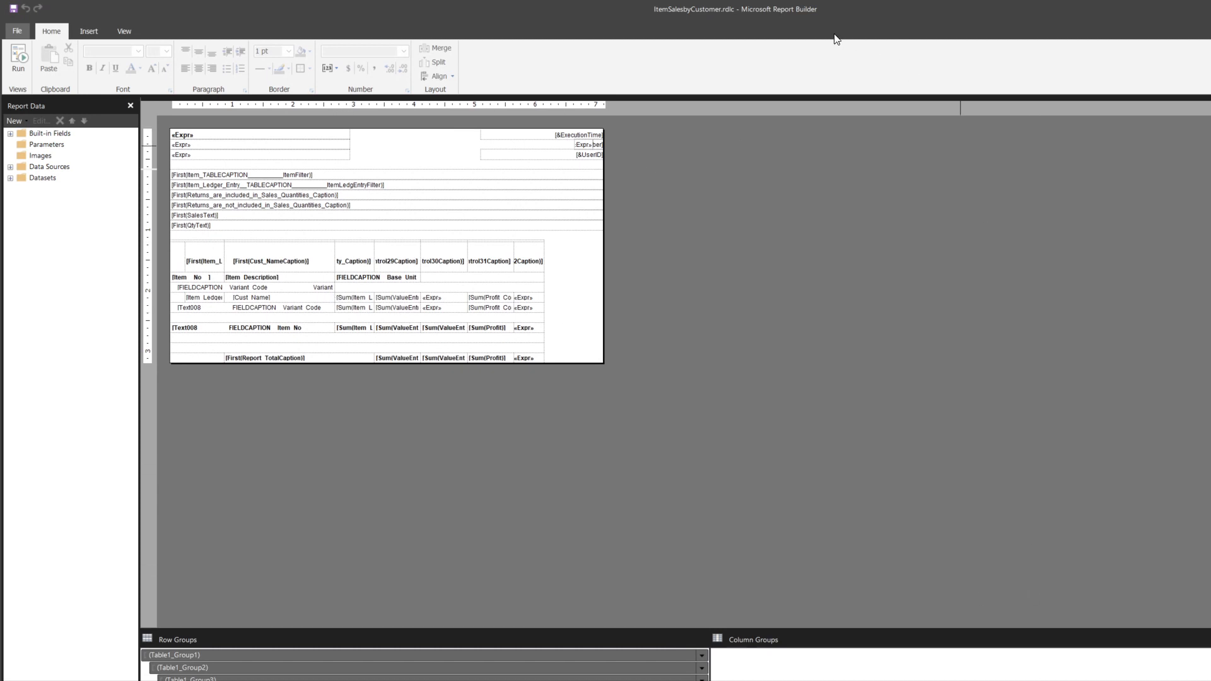
{"action": "left_click_drag", "start_coordinate": [790, 10], "coordinate": [986, 112]}
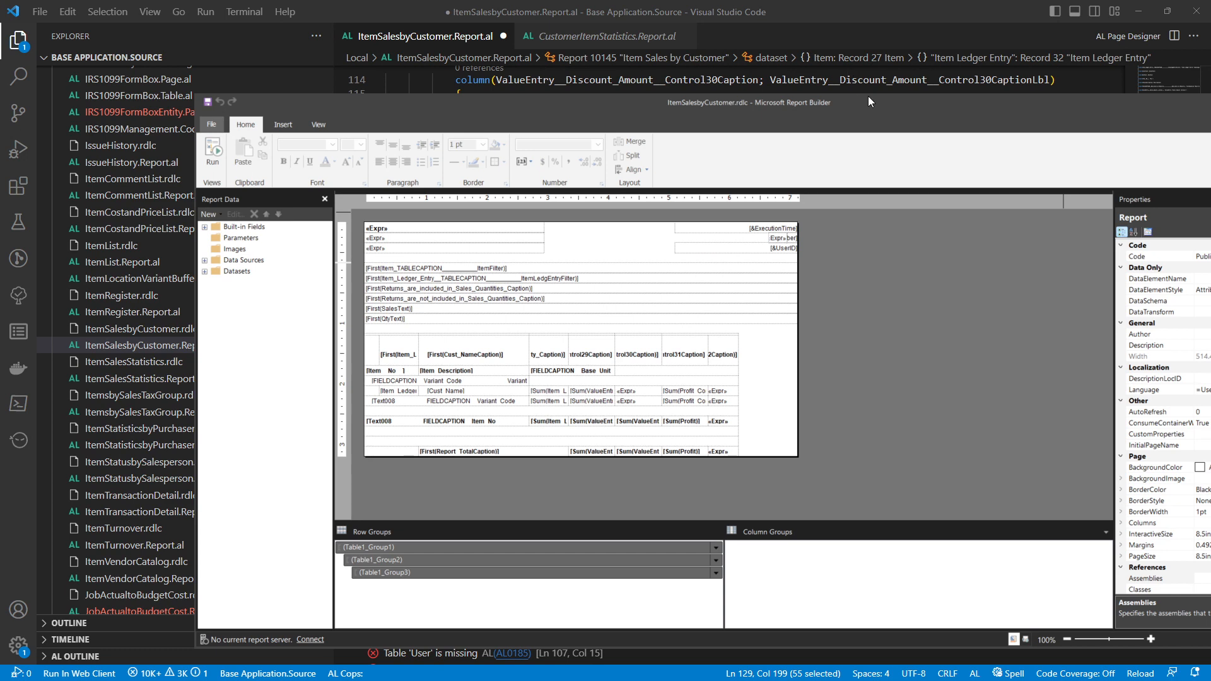
{"action": "left_click_drag", "start_coordinate": [868, 95], "coordinate": [772, 74]}
{"action": "left_click_drag", "start_coordinate": [1013, 618], "coordinate": [1026, 617]}
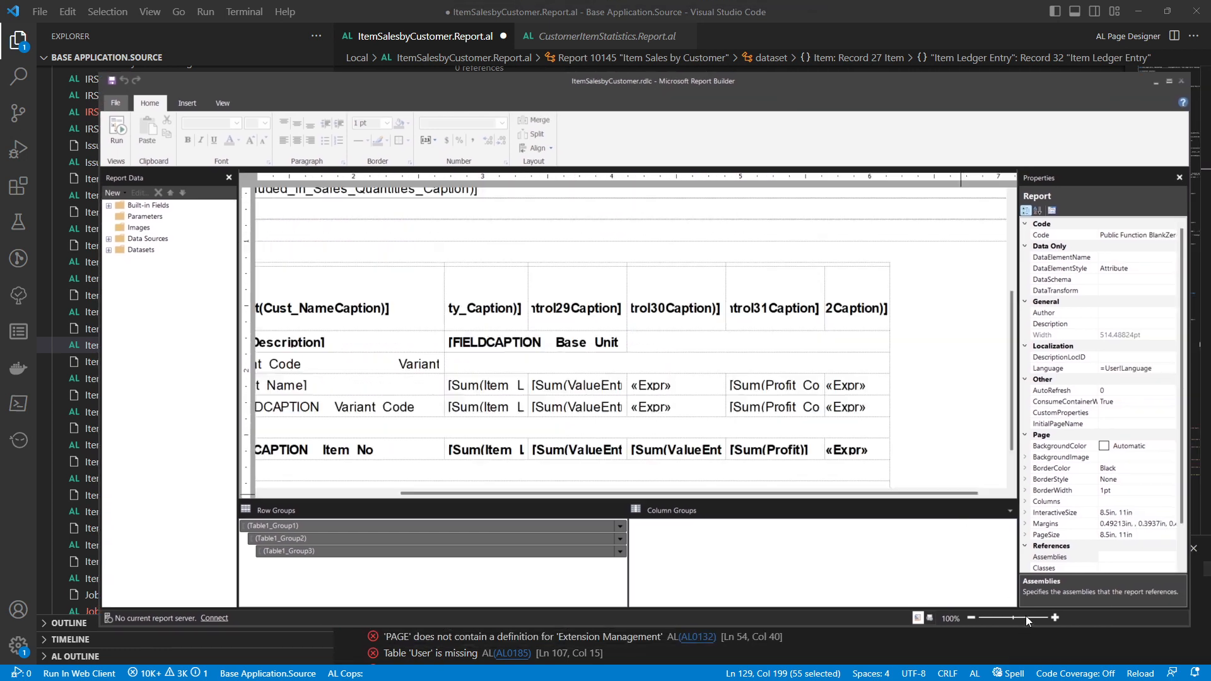
{"action": "left_click_drag", "start_coordinate": [565, 491], "coordinate": [343, 482]}
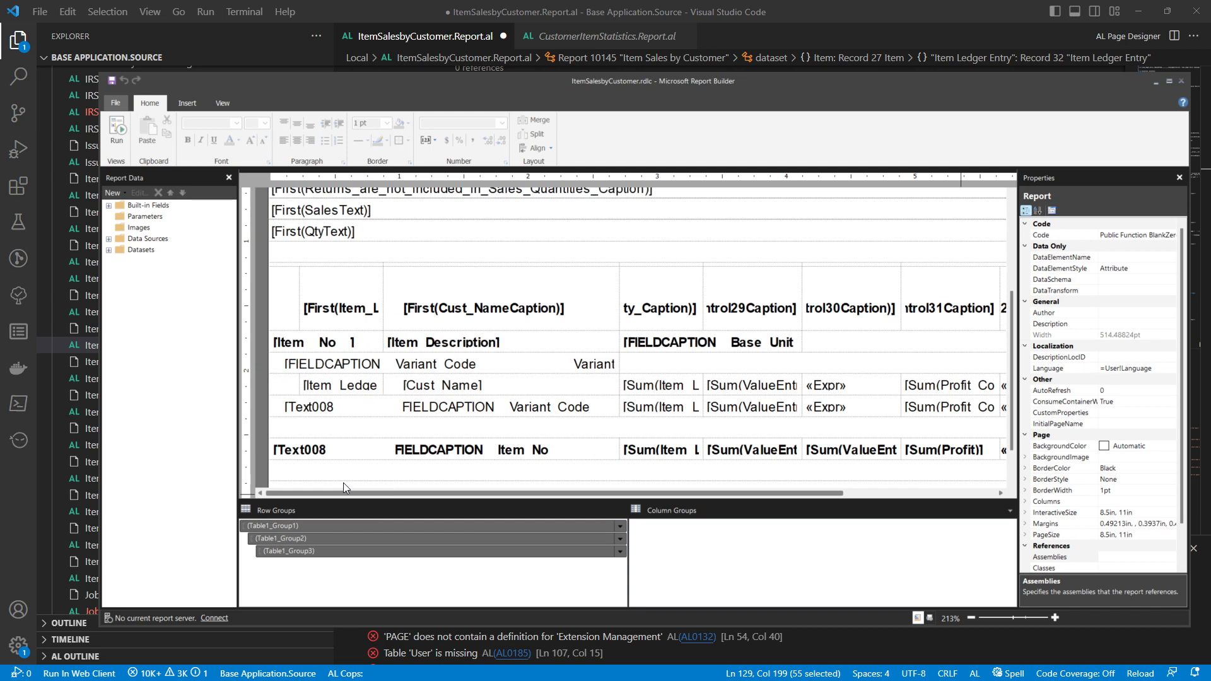
Inspect the expression of the Item Ledger Entry text box beside the customer name, then close it
{"action": "right_click", "coordinate": [355, 387]}
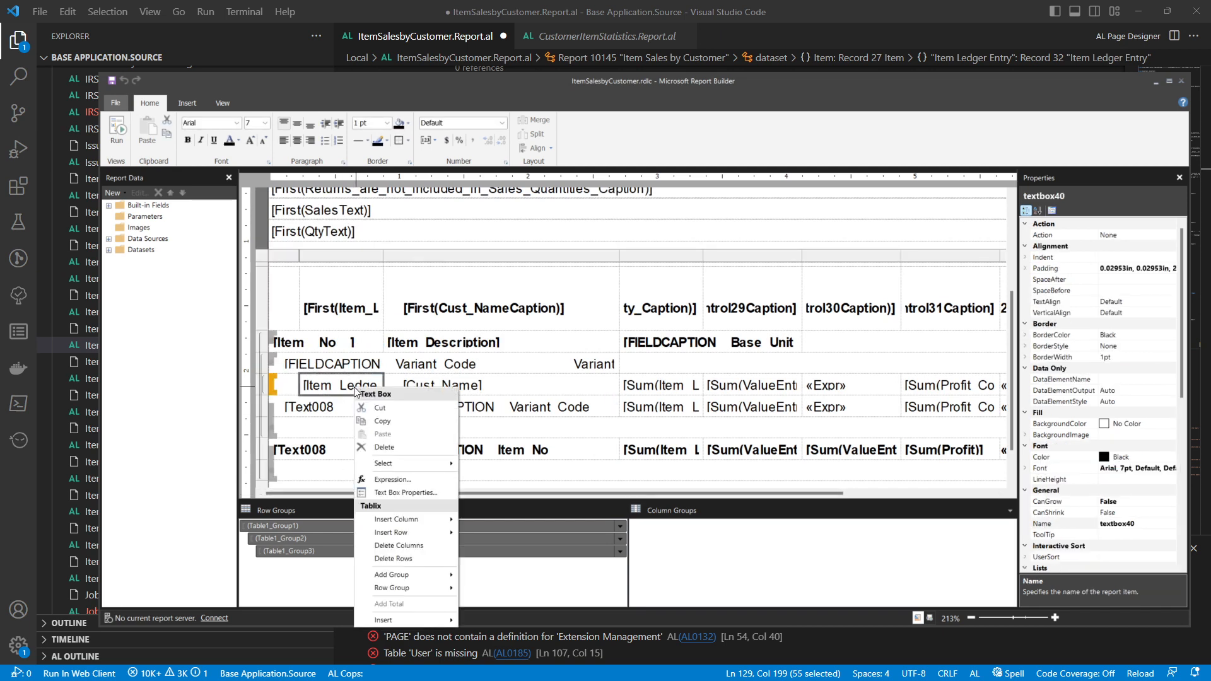
{"action": "left_click", "coordinate": [380, 483]}
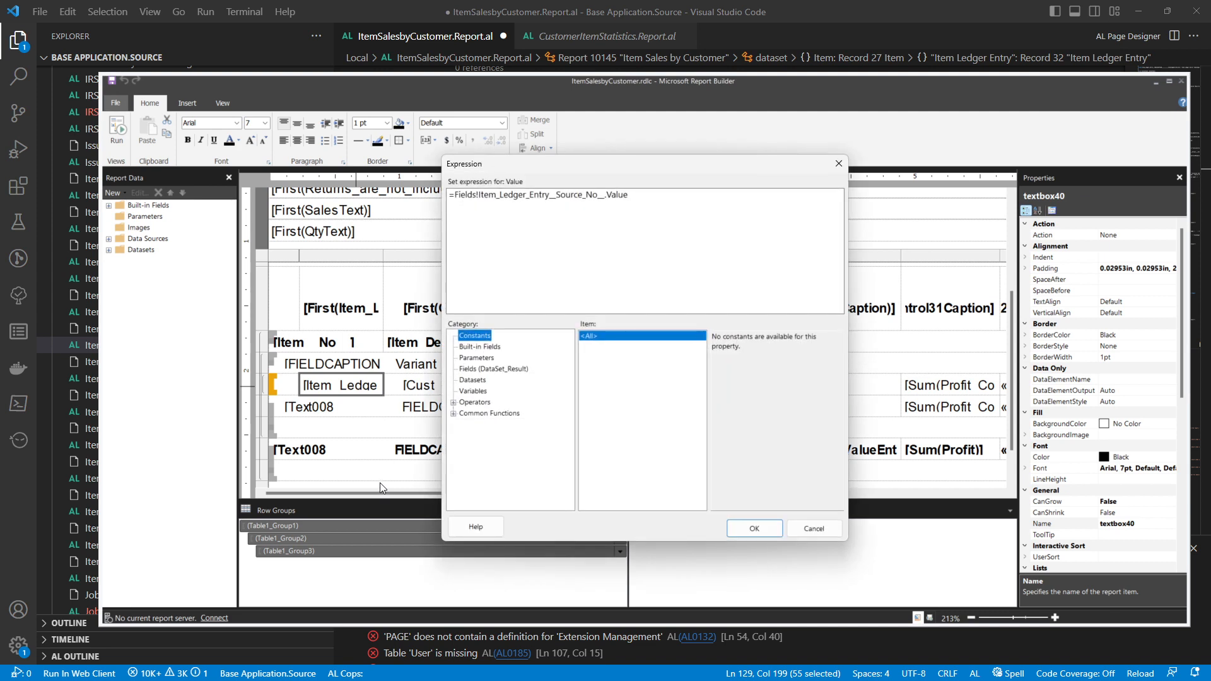
{"action": "key", "text": "Escape"}
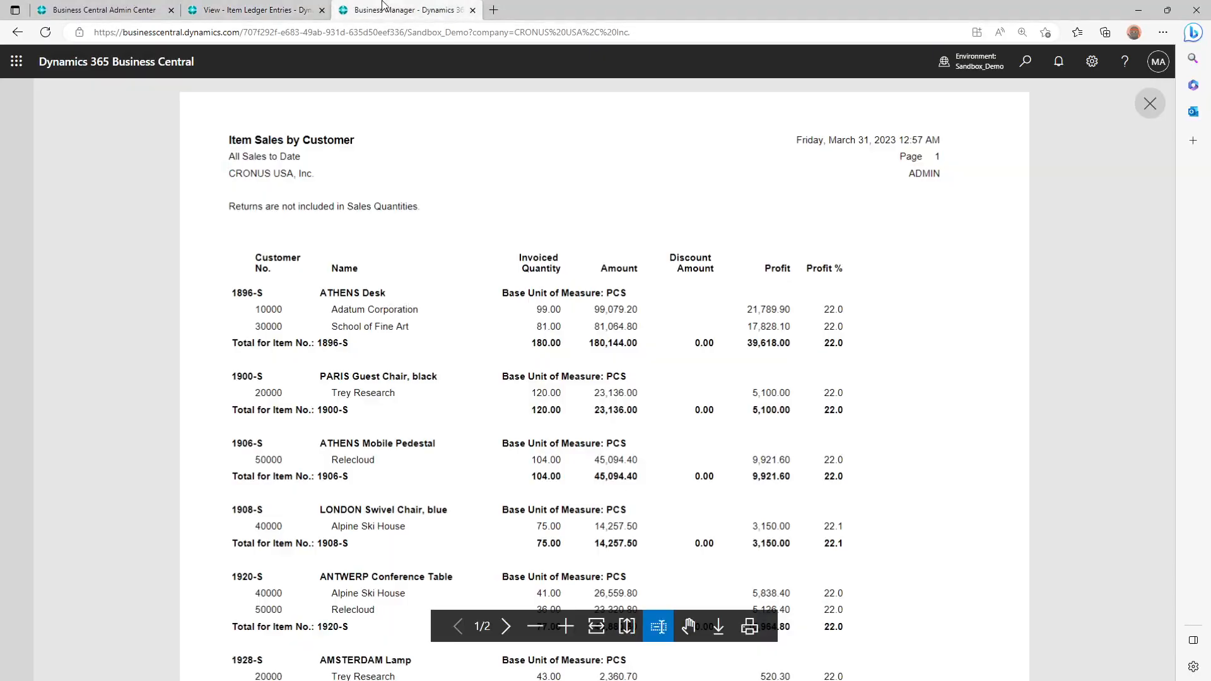
Compare the item number lines in Business Central's Item Sales by Customer report preview with the Item Ledger Entries analysis
{"action": "left_click_drag", "start_coordinate": [233, 293], "coordinate": [282, 292]}
{"action": "left_click", "coordinate": [283, 291]}
{"action": "left_click", "coordinate": [273, 7]}
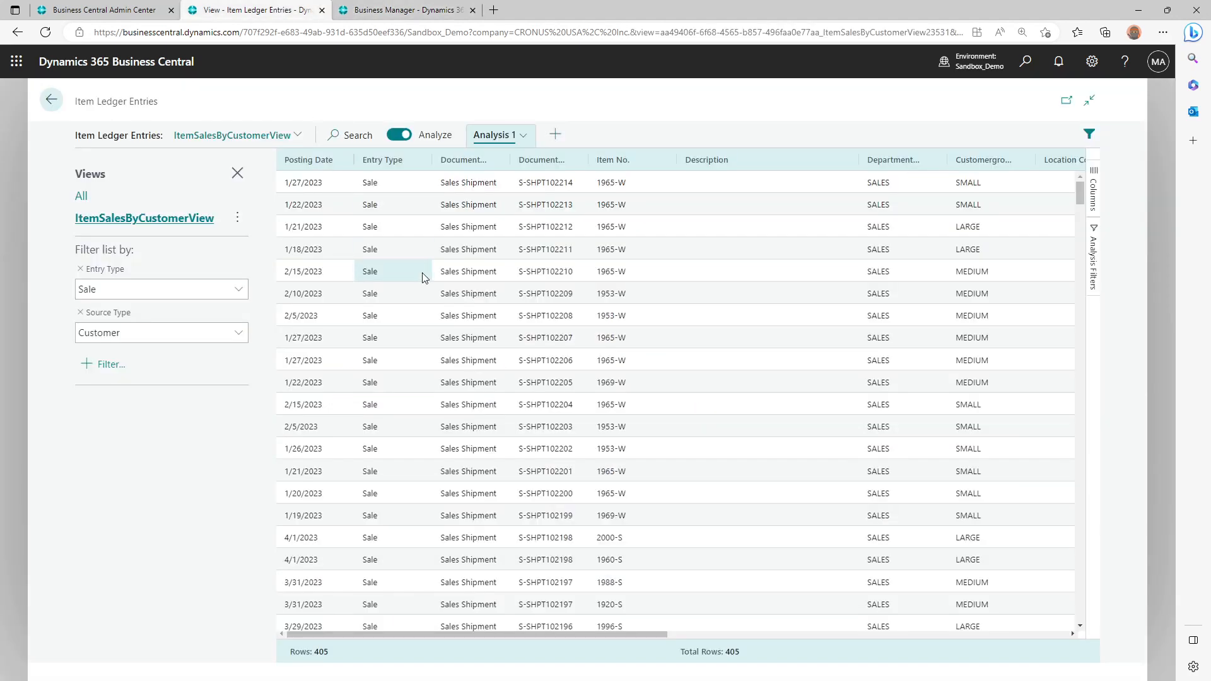
{"action": "key", "text": "ctrl+Tab"}
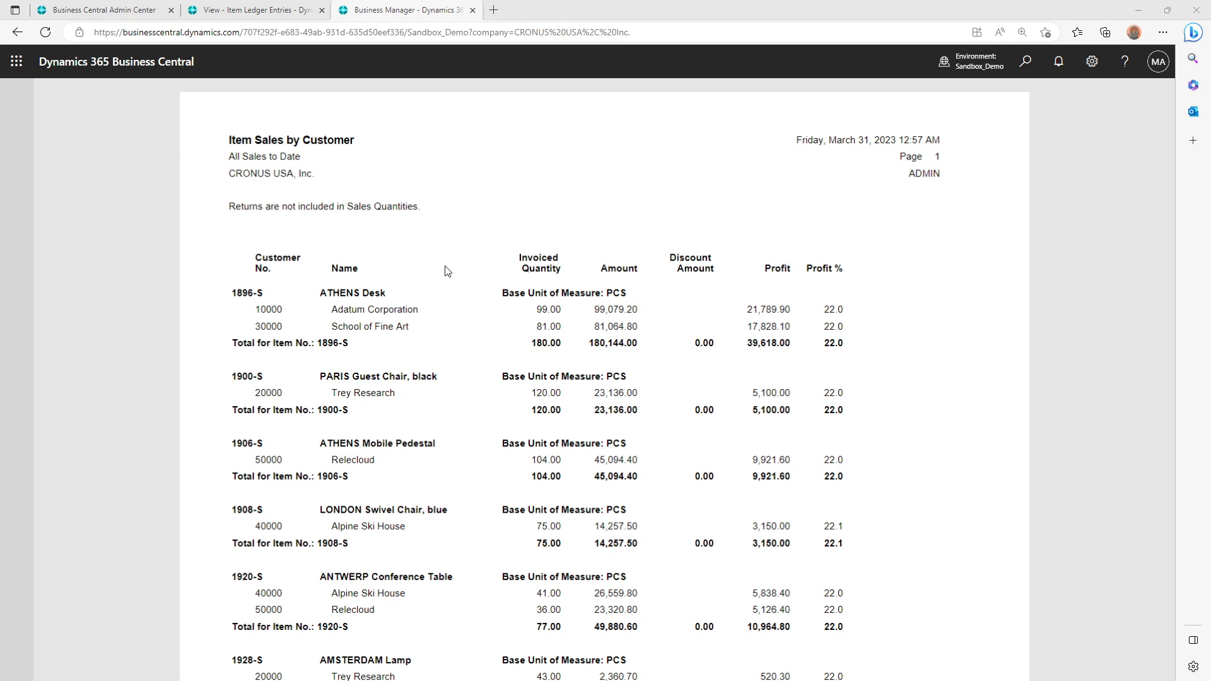
{"action": "key", "text": "ctrl+shift+Tab"}
Return to Report Builder, check the expression of the Item No. text box in the layout table, and close it
{"action": "key", "text": "alt+Tab"}
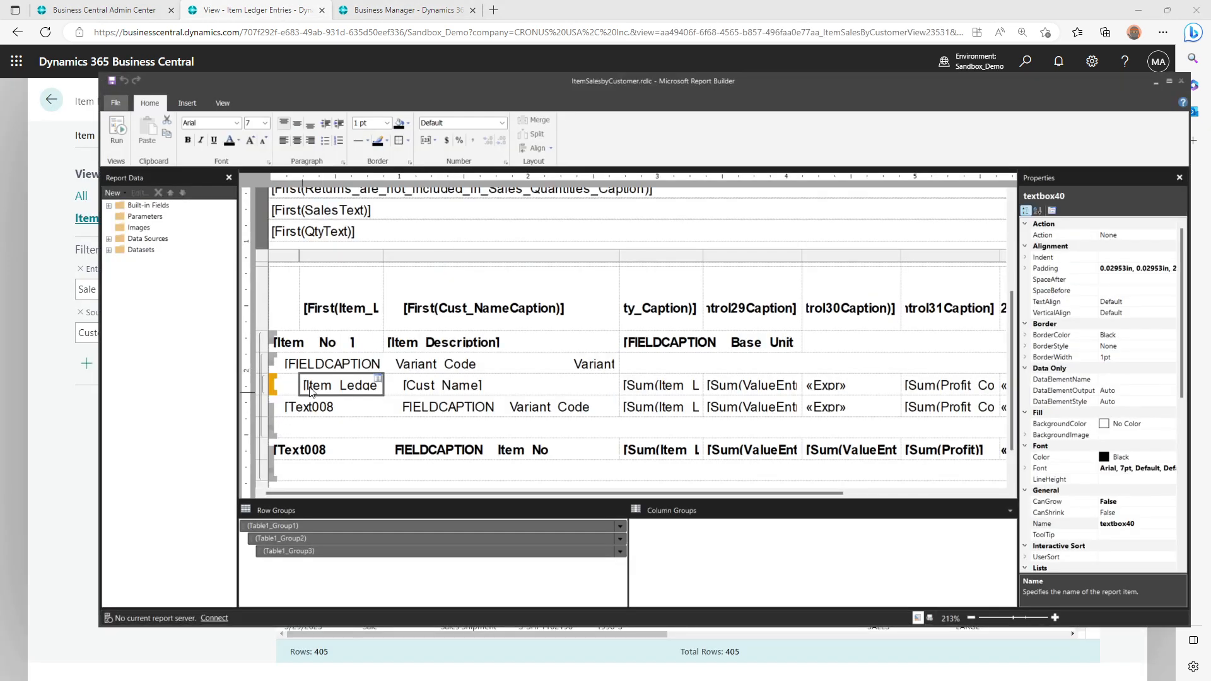
{"action": "left_click", "coordinate": [338, 345]}
{"action": "right_click", "coordinate": [339, 346]}
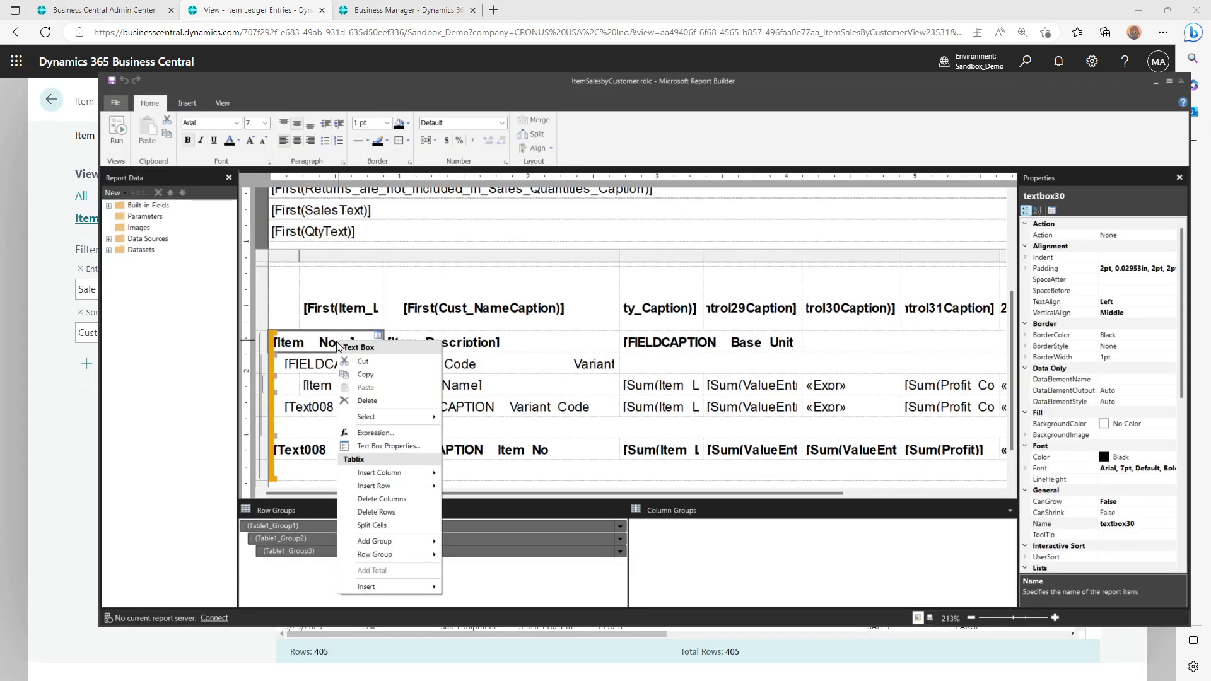
{"action": "left_click", "coordinate": [370, 436]}
{"action": "key", "text": "Escape"}
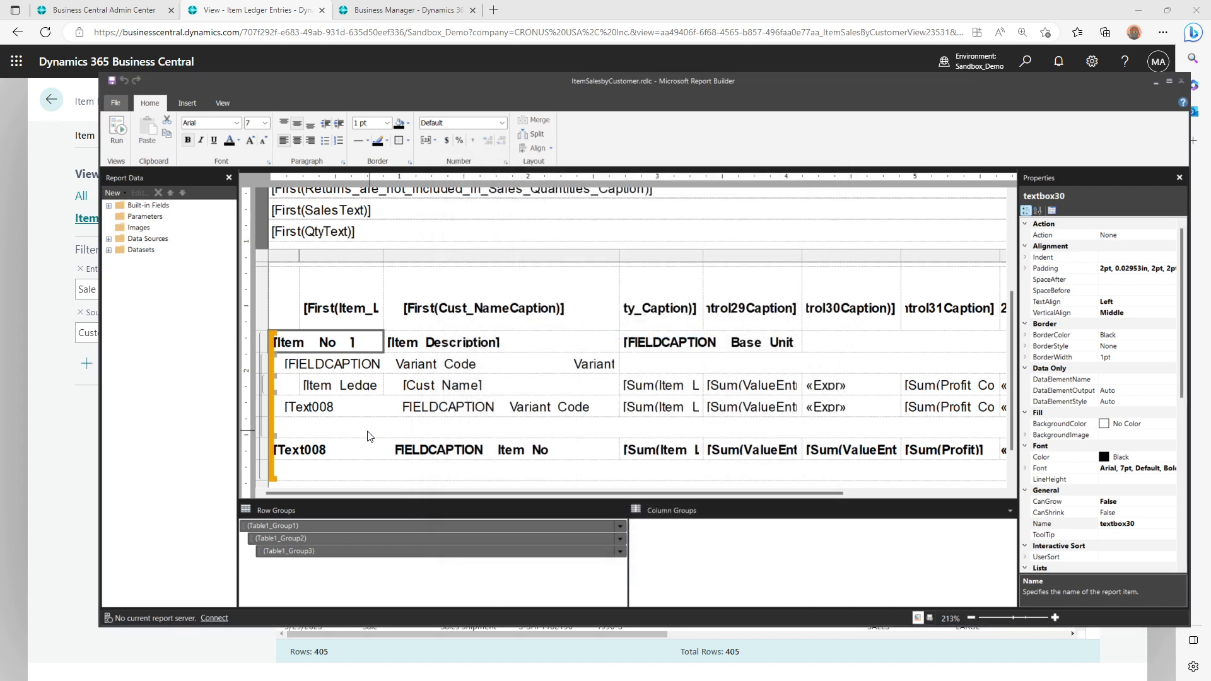
Switch back to the Item Ledger Entries analysis in Business Central and deselect all columns of Analysis 1
{"action": "key", "text": "alt+Tab"}
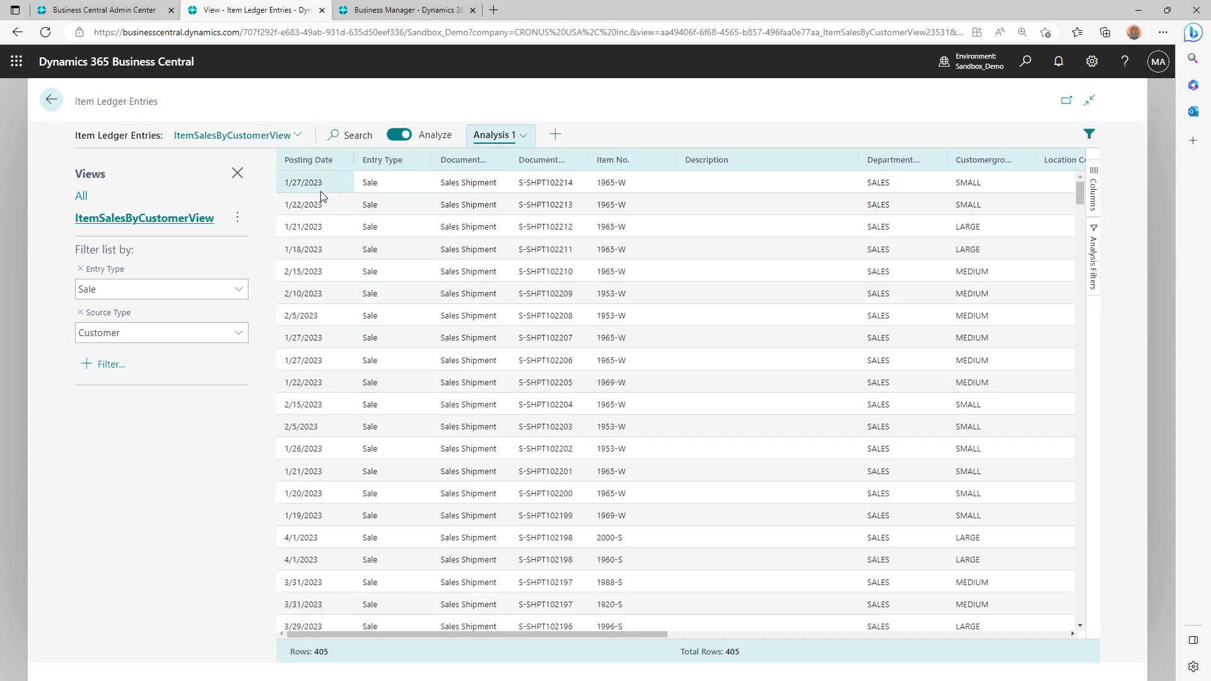
{"action": "left_click", "coordinate": [1095, 191]}
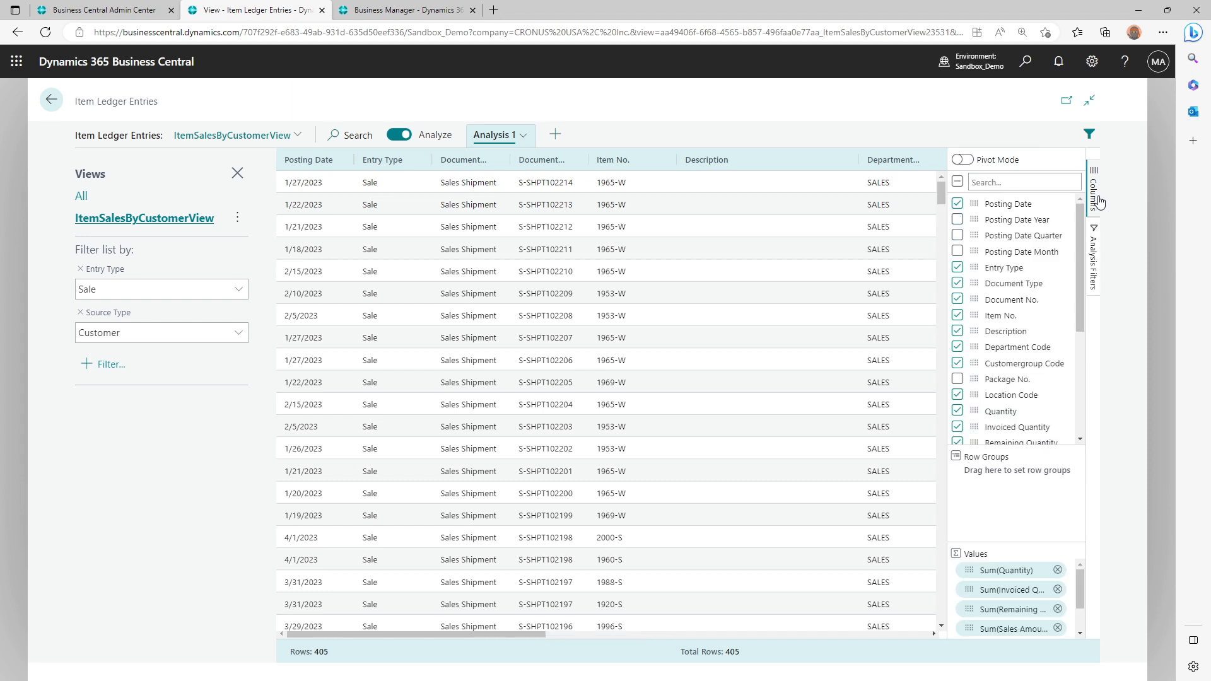
{"action": "left_click", "coordinate": [958, 182]}
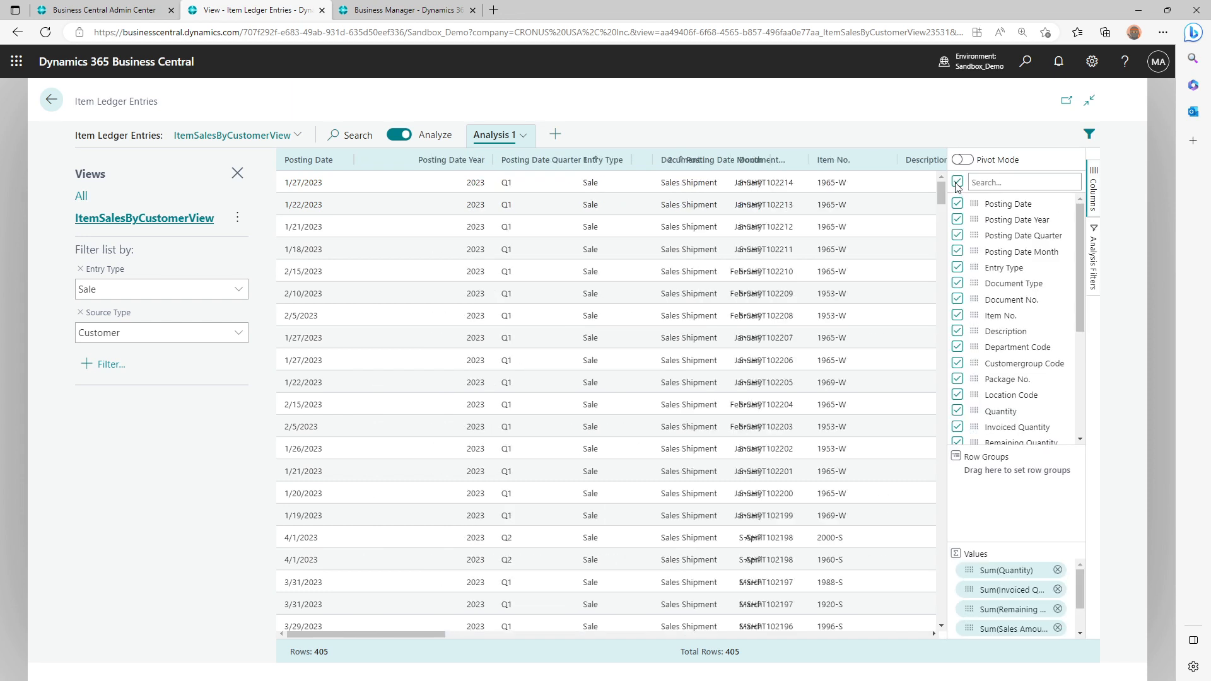
{"action": "left_click", "coordinate": [957, 182]}
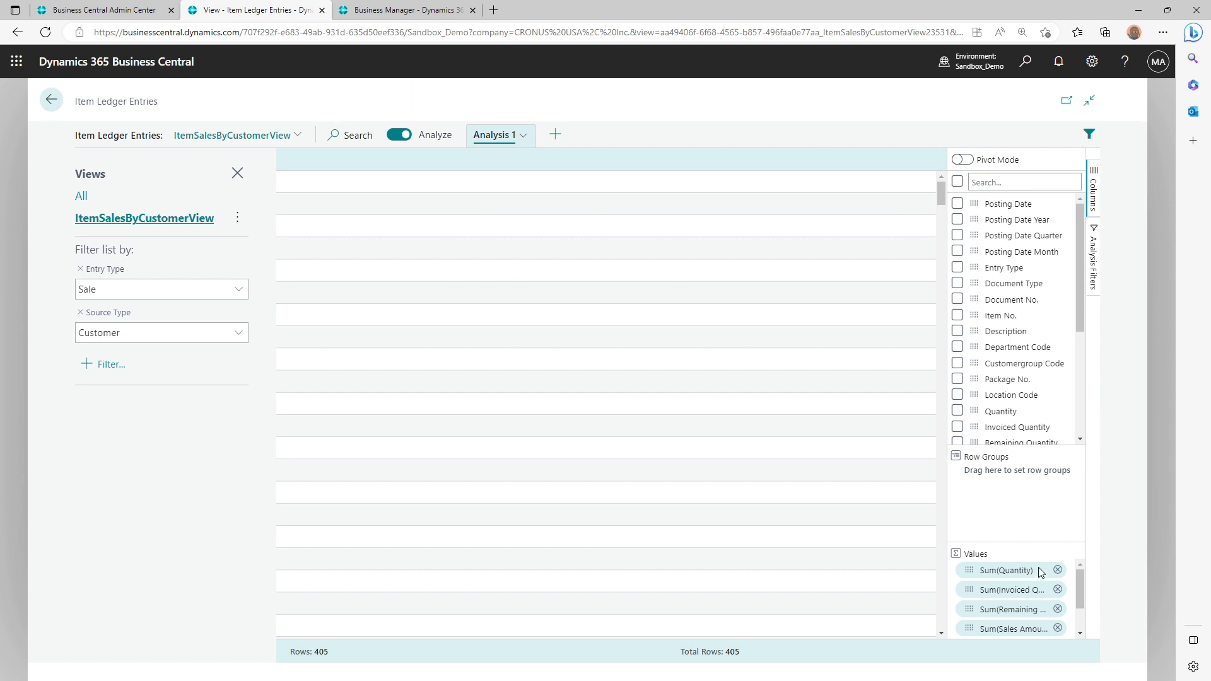
Remove all the summed quantity, sales amount and cost amount fields from the analysis values
{"action": "left_click", "coordinate": [1057, 570]}
{"action": "left_click", "coordinate": [1058, 570]}
{"action": "left_click", "coordinate": [1057, 570]}
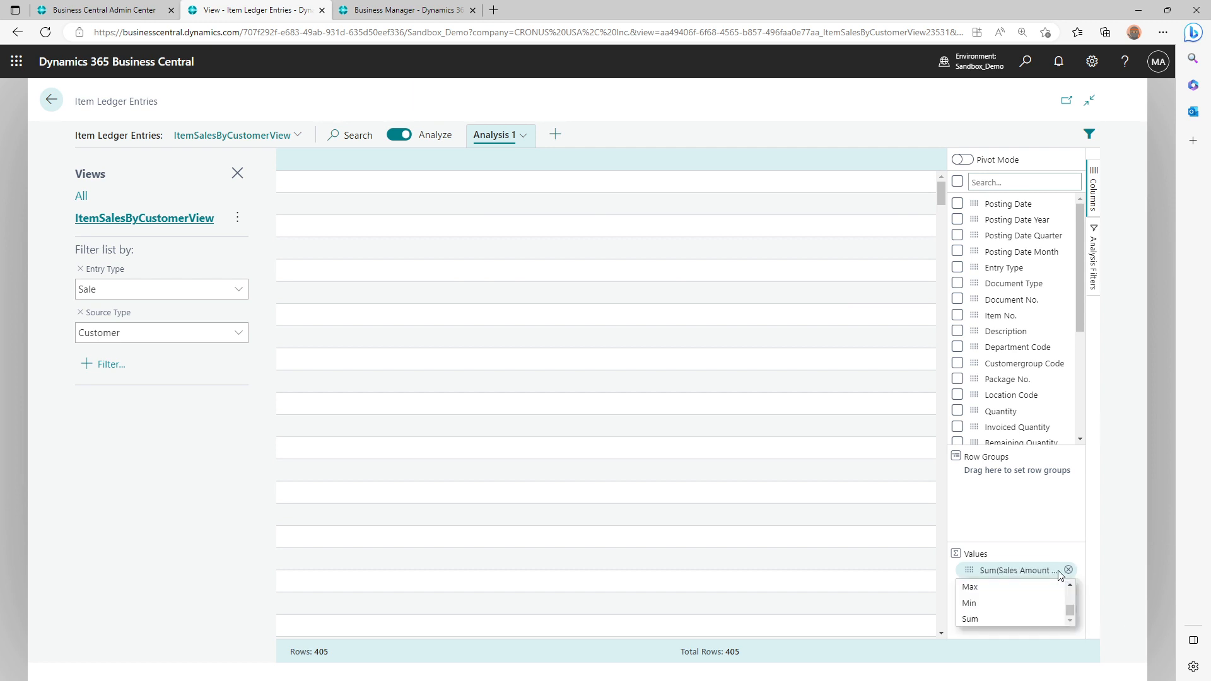
{"action": "left_click", "coordinate": [1068, 570]}
{"action": "left_click", "coordinate": [1068, 571]}
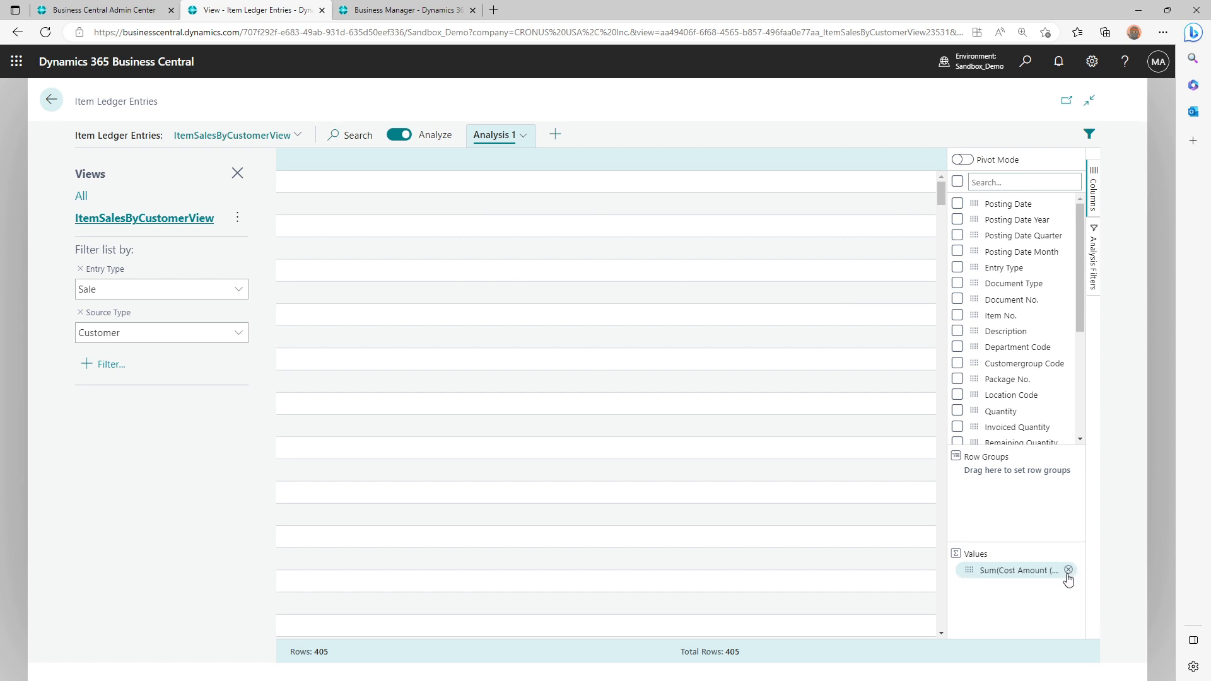
{"action": "left_click", "coordinate": [1069, 571]}
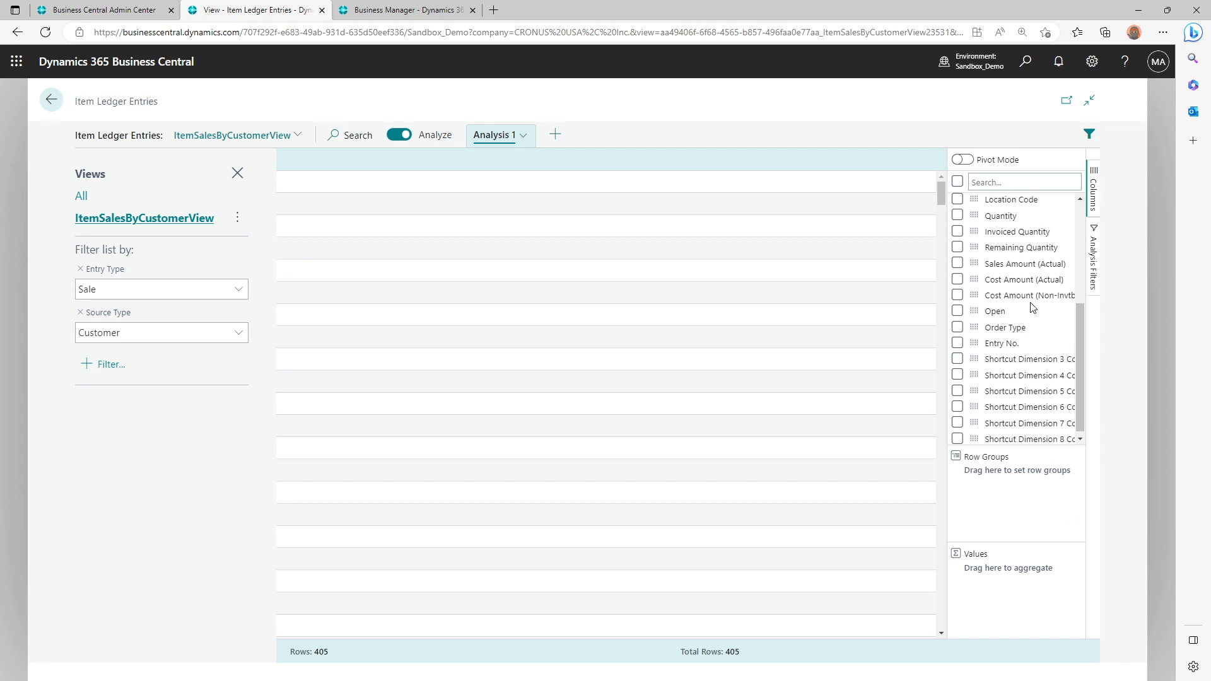
Group the analysis rows by Item No. and check the first item group
{"action": "scroll", "coordinate": [1028, 304], "scroll_direction": "up", "scroll_amount": 3}
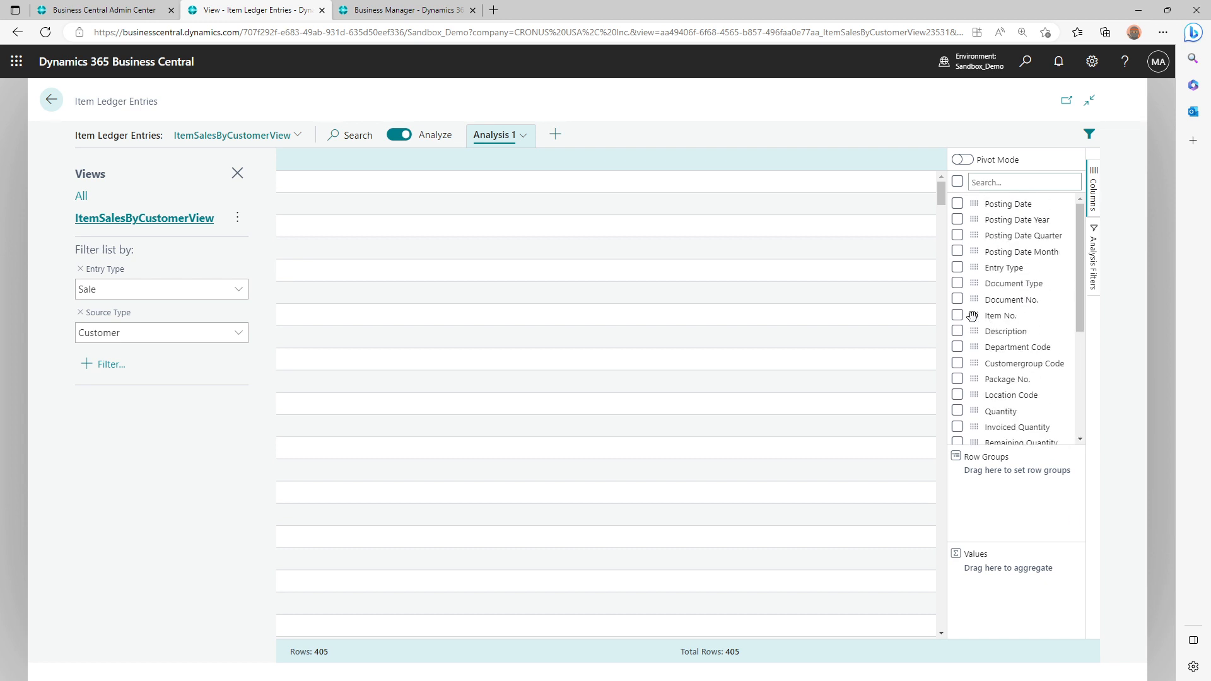
{"action": "left_click_drag", "start_coordinate": [972, 315], "coordinate": [985, 475]}
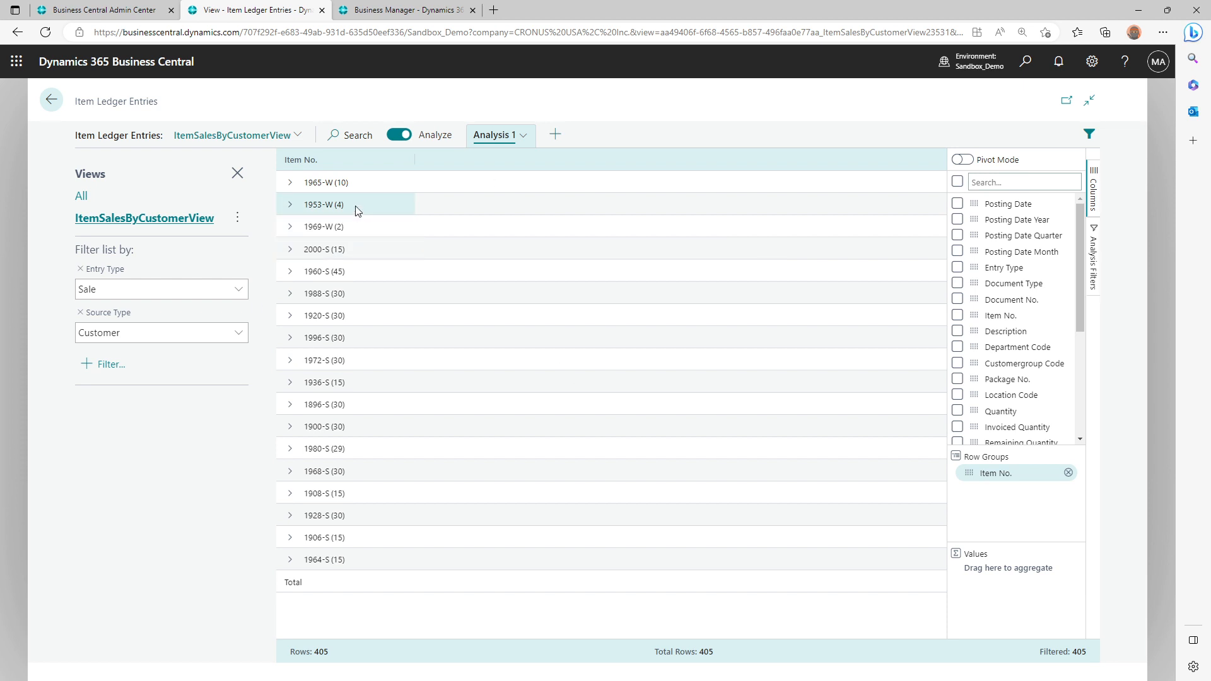
{"action": "left_click", "coordinate": [291, 183]}
{"action": "left_click", "coordinate": [291, 184]}
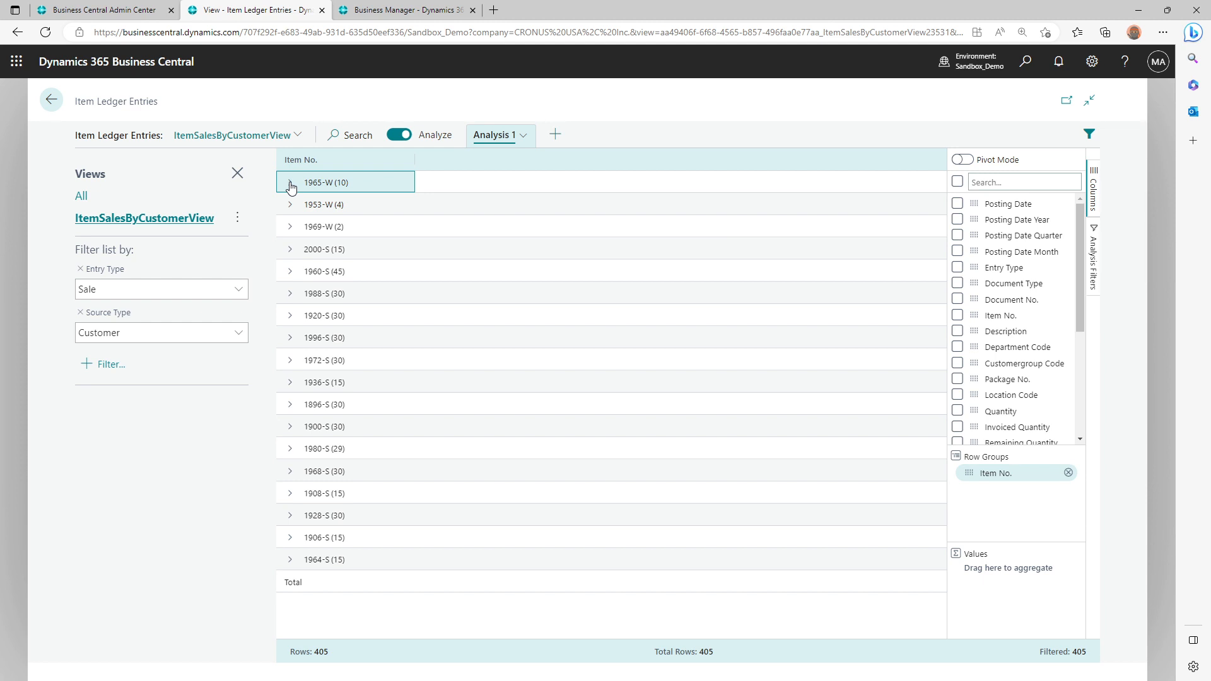
Switch to Report Builder, check the expression of the Item Ledger Entry text box beside the customer name, and close it
{"action": "key", "text": "alt+Tab"}
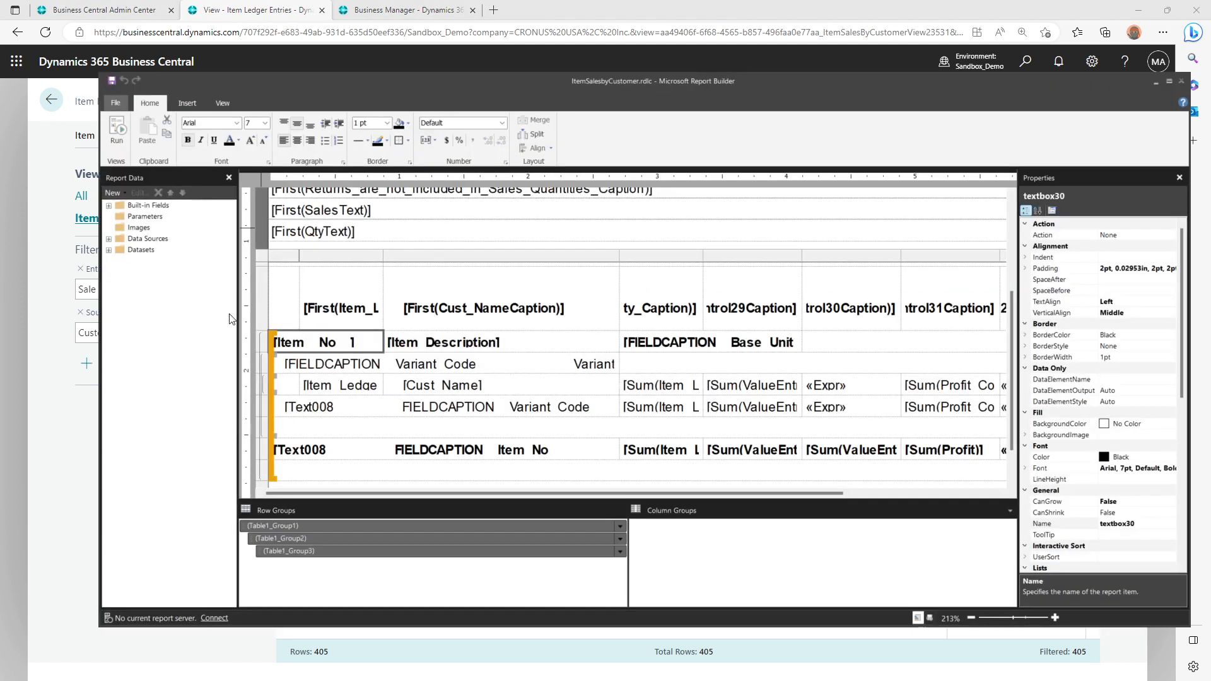
{"action": "right_click", "coordinate": [361, 386]}
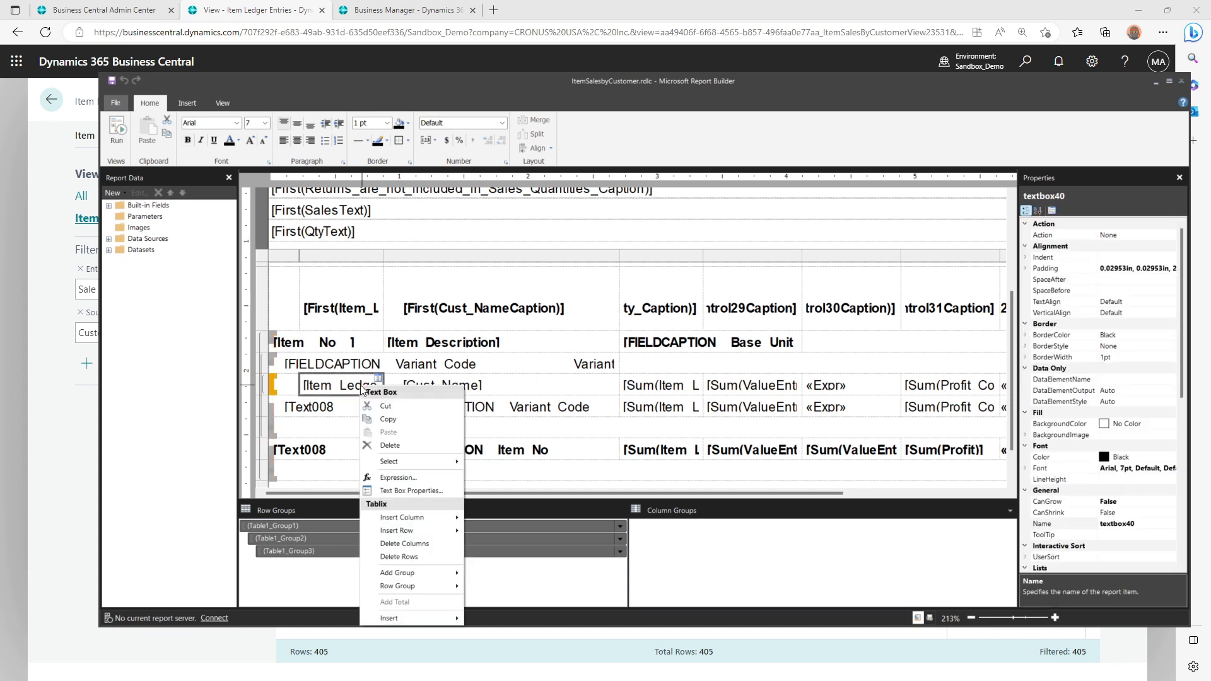
{"action": "left_click", "coordinate": [388, 479]}
{"action": "key", "text": "Escape"}
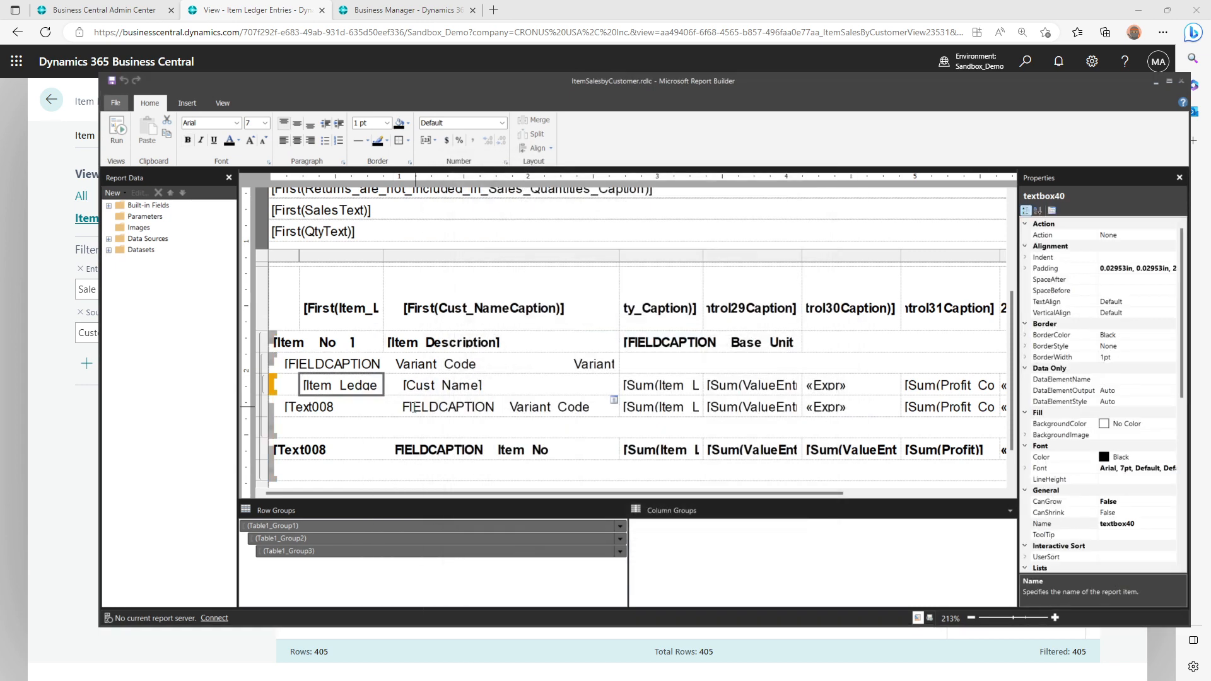
Return to the Item Ledger Entries analysis and look through the available columns for the Source No. field
{"action": "key", "text": "alt+Tab"}
{"action": "scroll", "coordinate": [1028, 334], "scroll_direction": "down", "scroll_amount": 3}
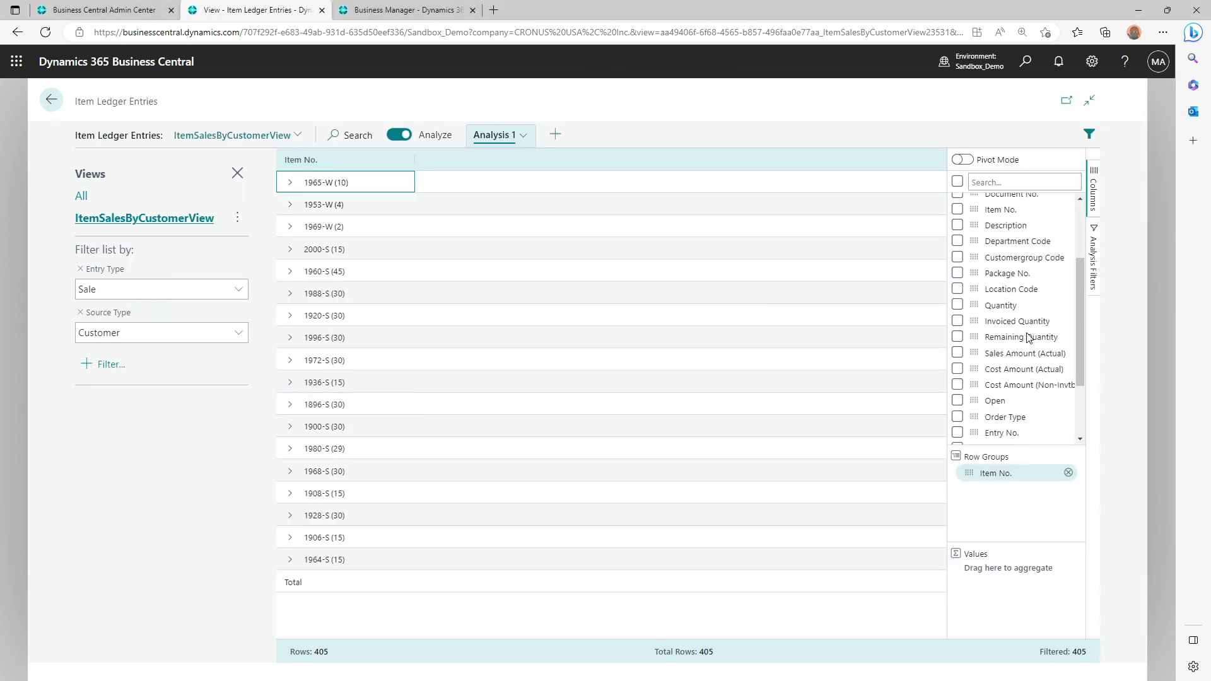
{"action": "scroll", "coordinate": [1028, 338], "scroll_direction": "up", "scroll_amount": 3}
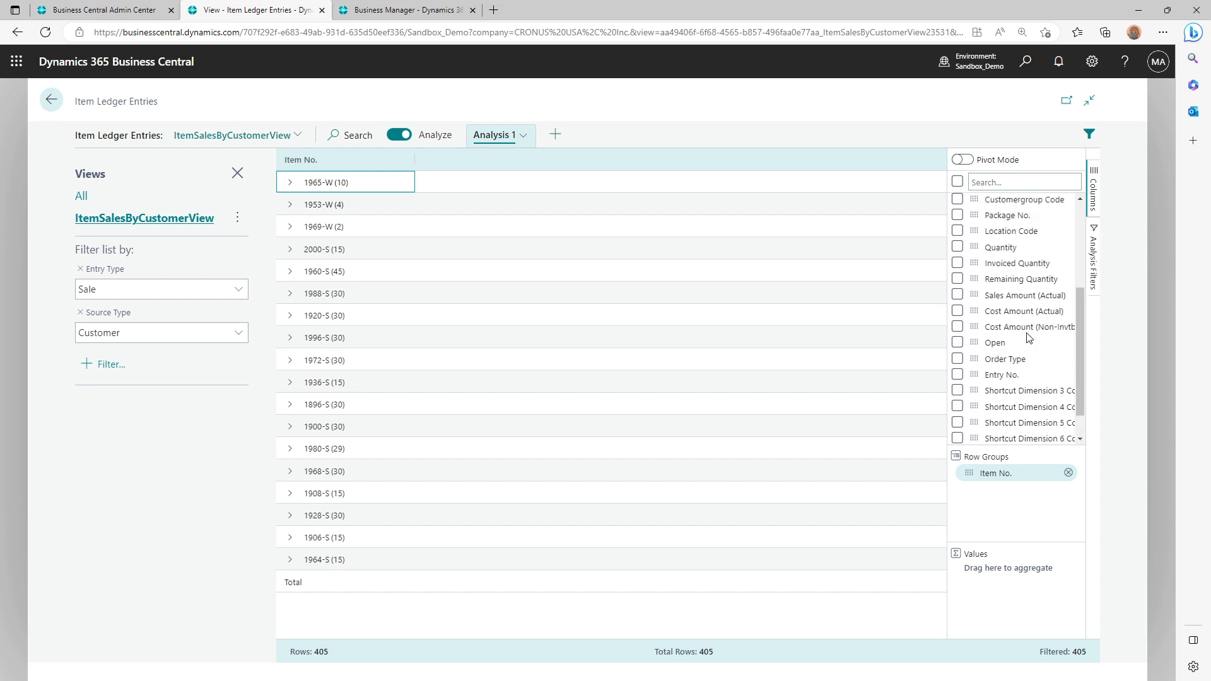
{"action": "scroll", "coordinate": [1028, 338], "scroll_direction": "up", "scroll_amount": 1}
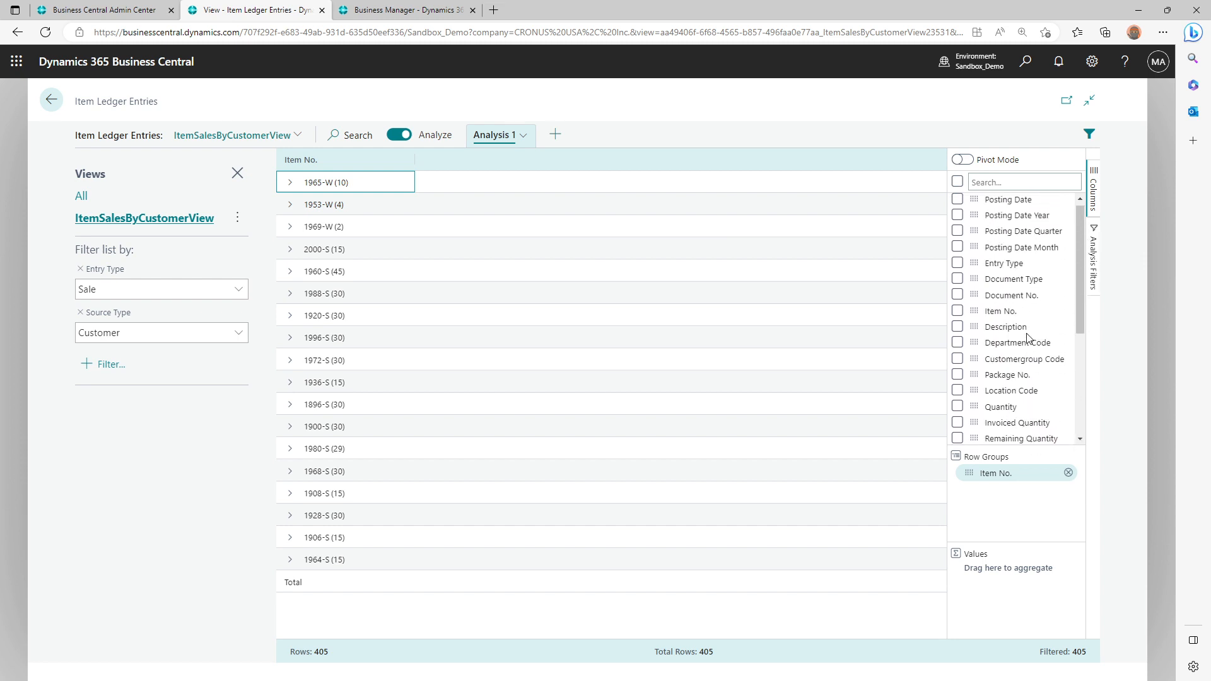
{"action": "scroll", "coordinate": [1030, 296], "scroll_direction": "down", "scroll_amount": 3}
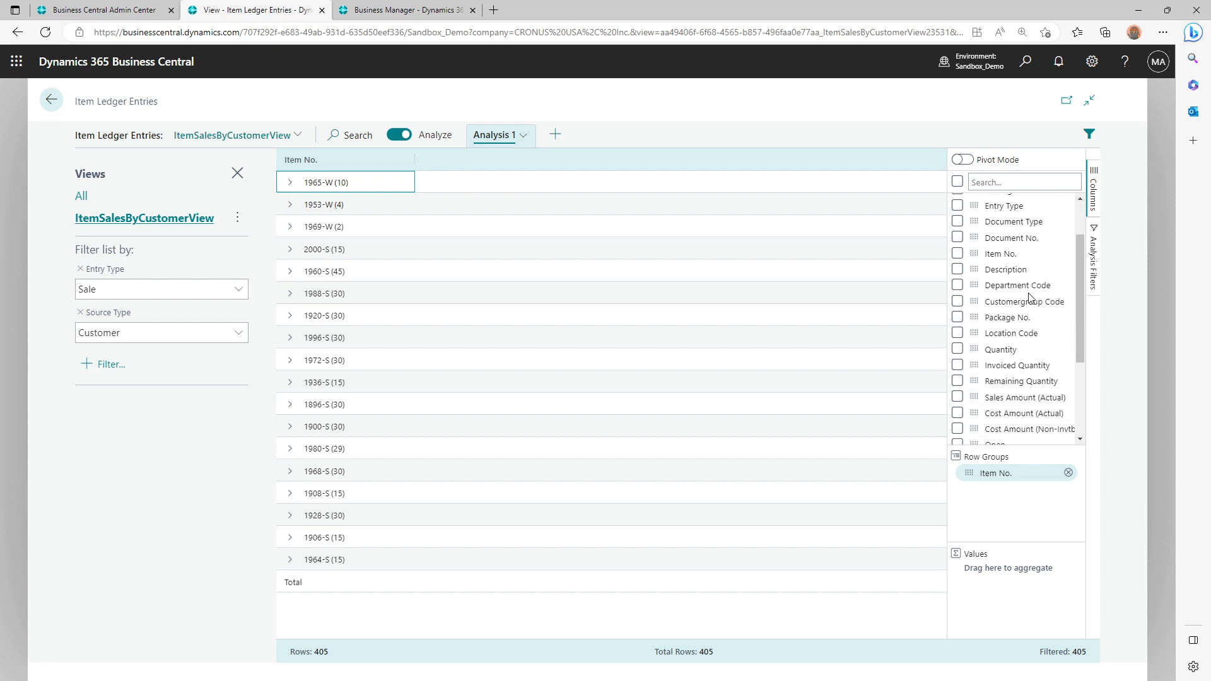
{"action": "scroll", "coordinate": [1029, 296], "scroll_direction": "down", "scroll_amount": 1}
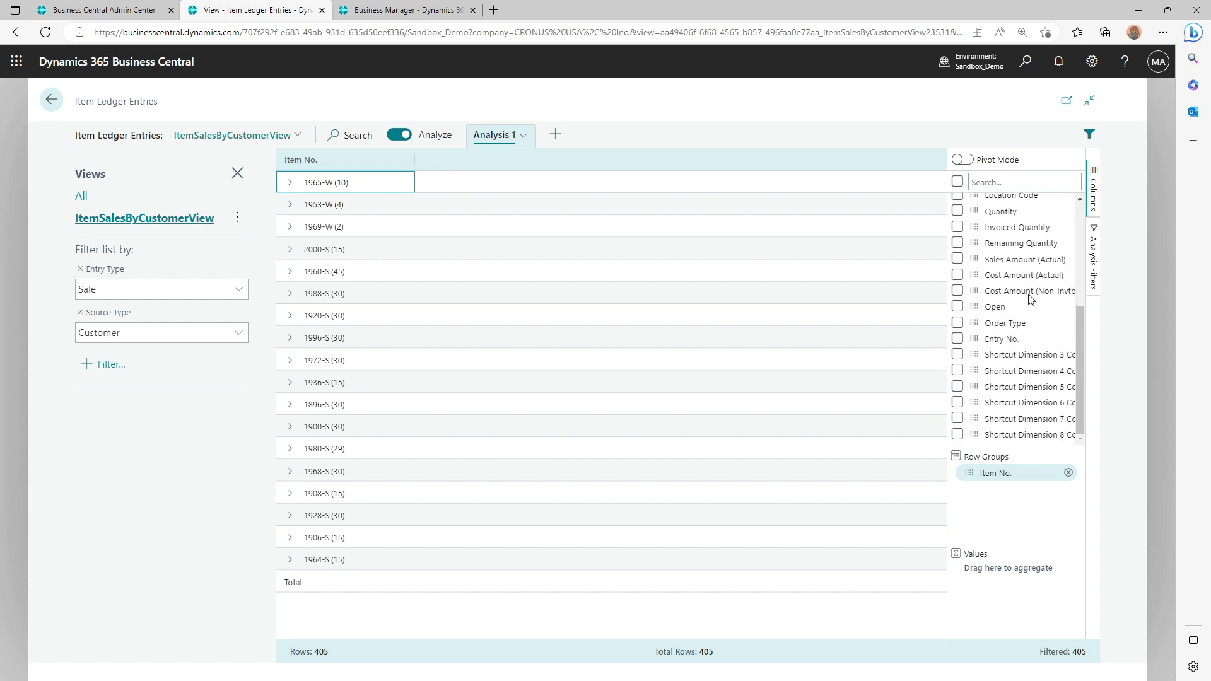
{"action": "scroll", "coordinate": [1029, 297], "scroll_direction": "up", "scroll_amount": 4}
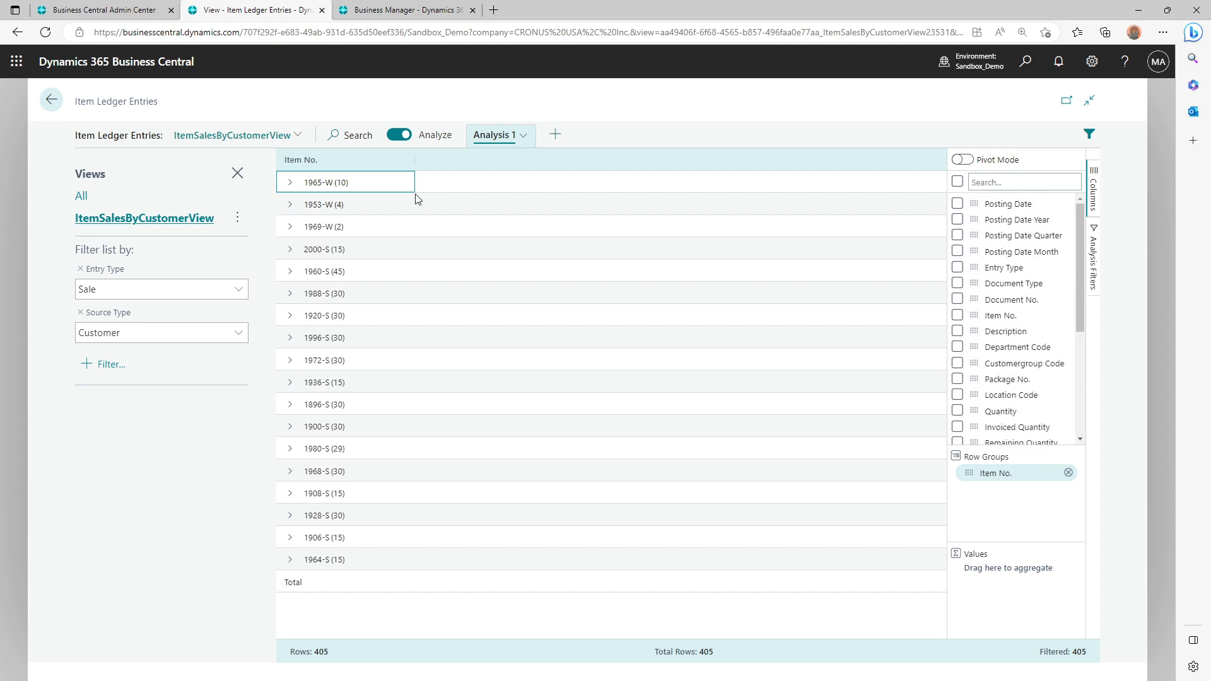
Leave Analysis mode and personalize the All view of Item Ledger Entries by adding the Source No. field between Posting Date and Entry Type
{"action": "left_click", "coordinate": [404, 136]}
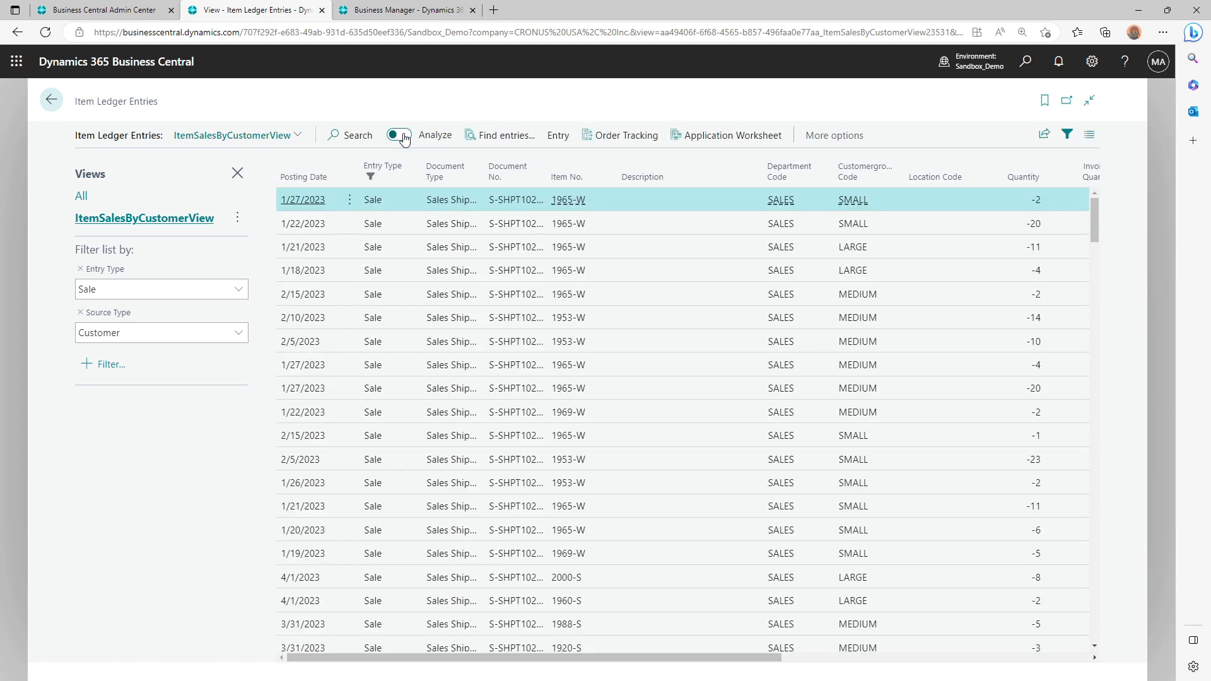
{"action": "left_click", "coordinate": [1093, 65]}
{"action": "left_click", "coordinate": [989, 160]}
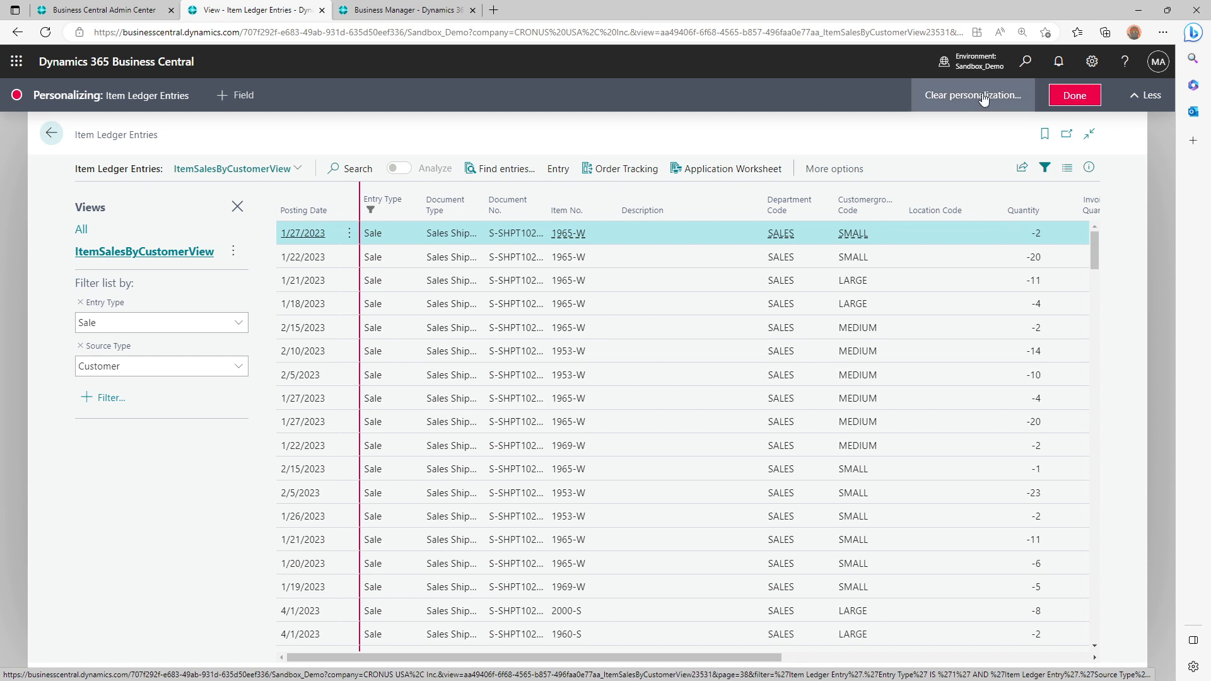
{"action": "left_click", "coordinate": [80, 230]}
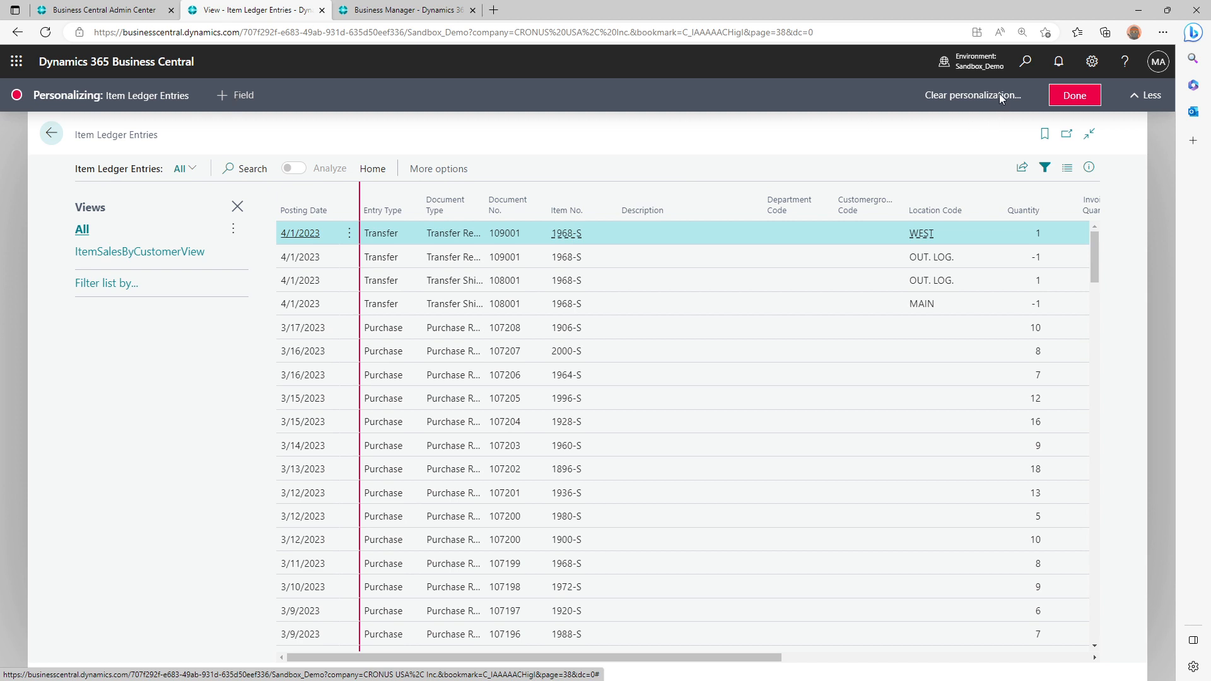
{"action": "left_click", "coordinate": [251, 99]}
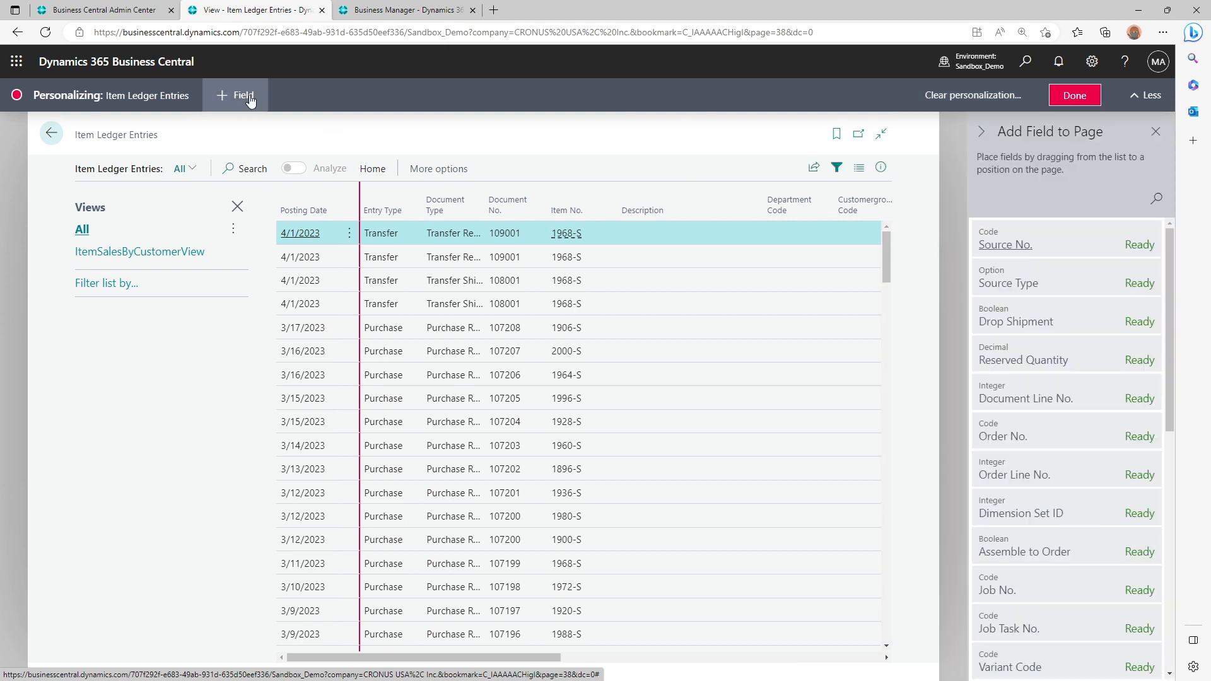
{"action": "left_click_drag", "start_coordinate": [1075, 233], "coordinate": [364, 201]}
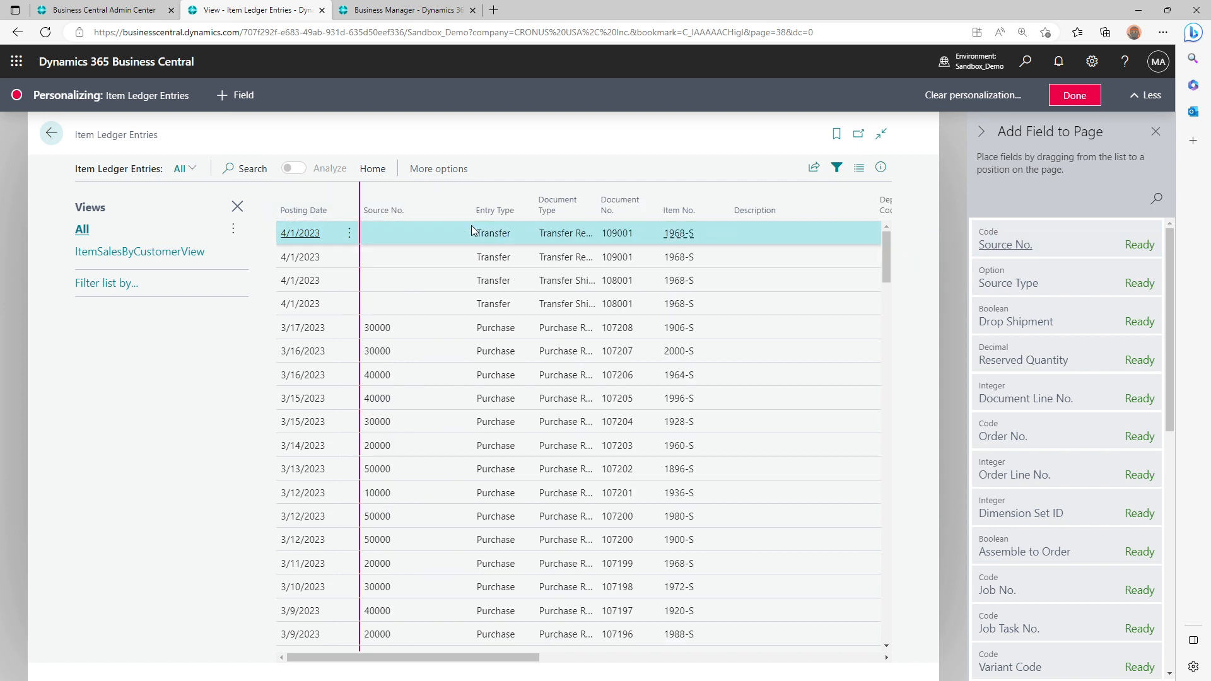
{"action": "left_click", "coordinate": [1075, 96]}
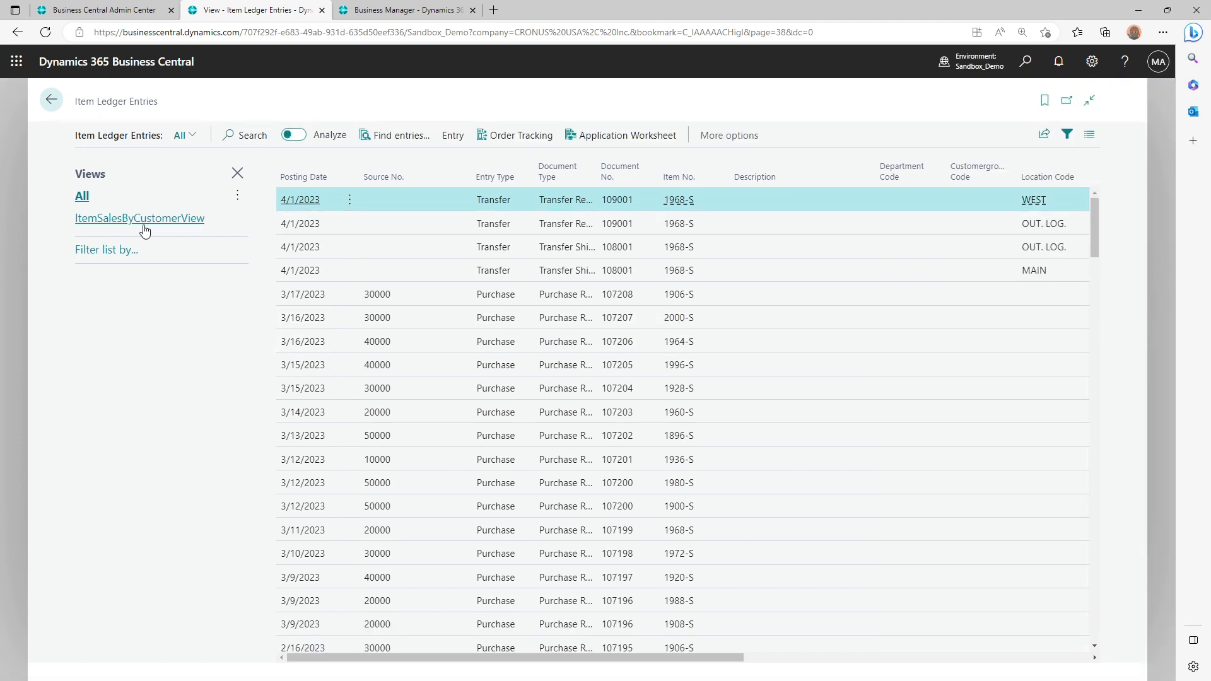
Reopen ItemSalesByCustomerView in Analysis mode and add Source No. as a row group beneath Item No
{"action": "left_click", "coordinate": [150, 220]}
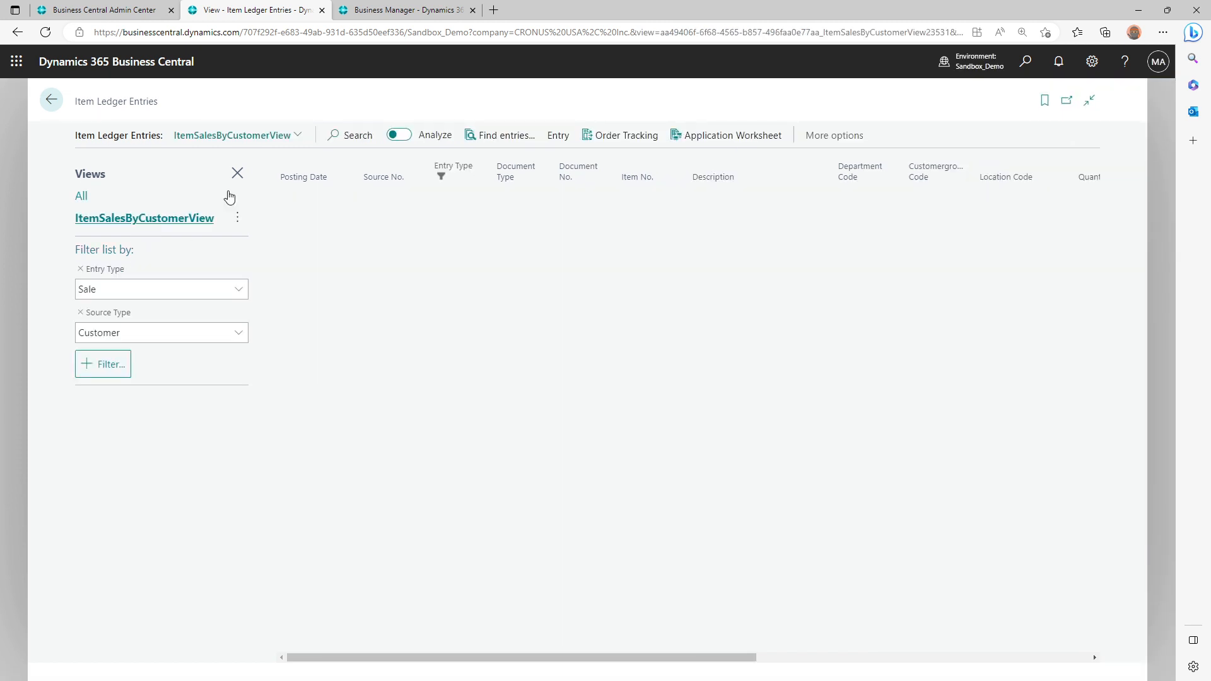
{"action": "left_click", "coordinate": [400, 135]}
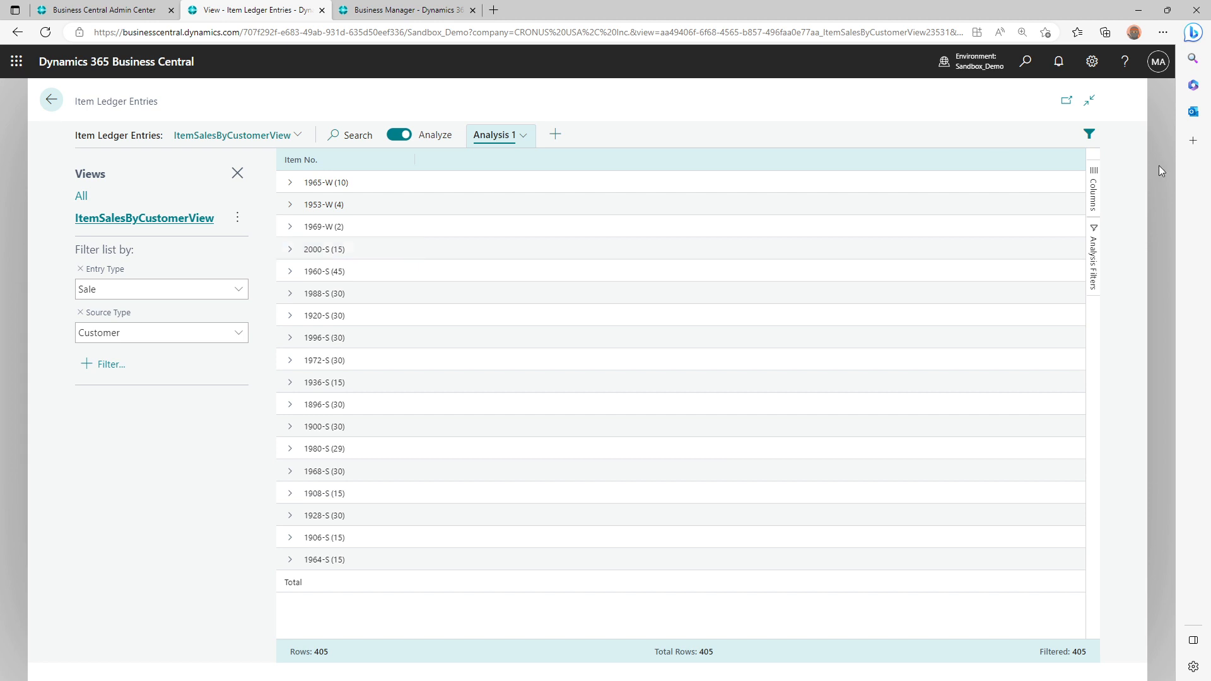
{"action": "left_click", "coordinate": [1093, 191]}
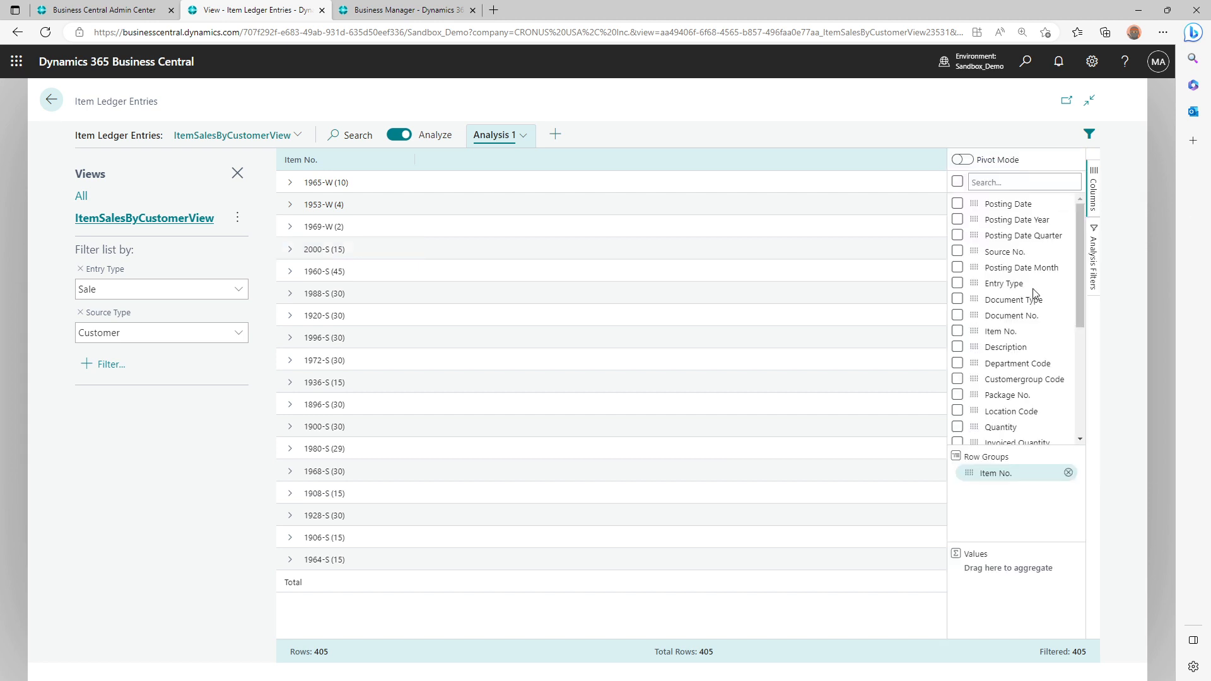
{"action": "scroll", "coordinate": [1032, 309], "scroll_direction": "down", "scroll_amount": 1}
{"action": "scroll", "coordinate": [1032, 308], "scroll_direction": "down", "scroll_amount": 2}
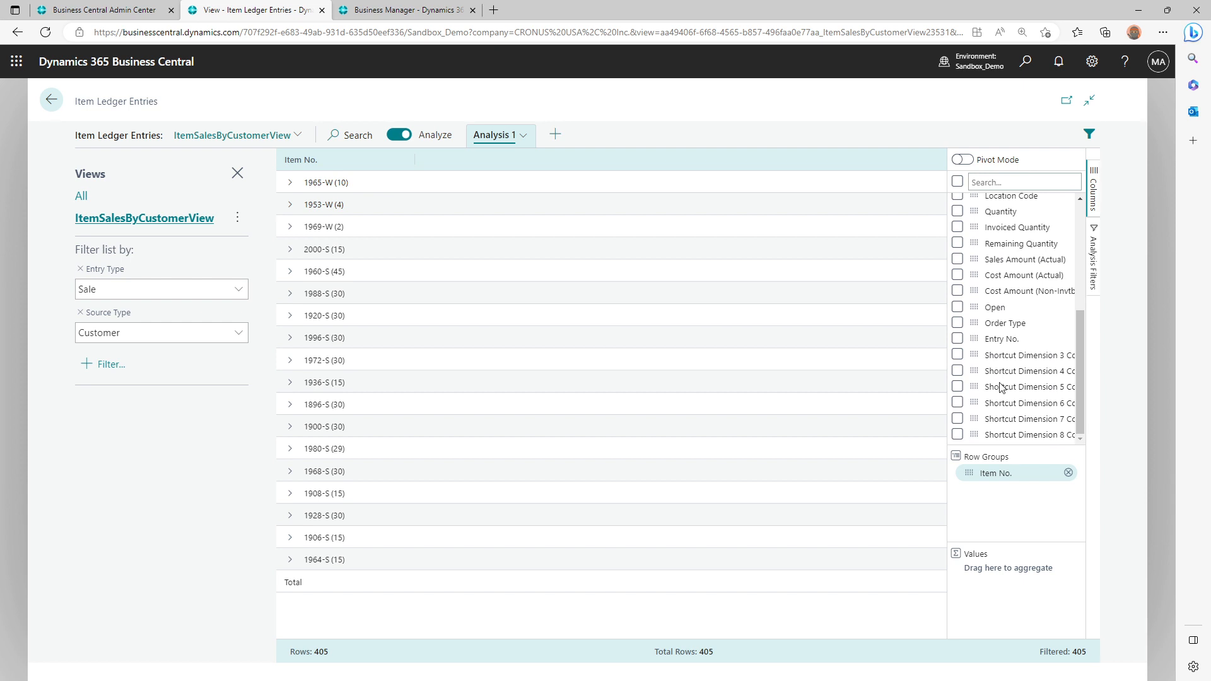
{"action": "scroll", "coordinate": [1002, 387], "scroll_direction": "up", "scroll_amount": 4}
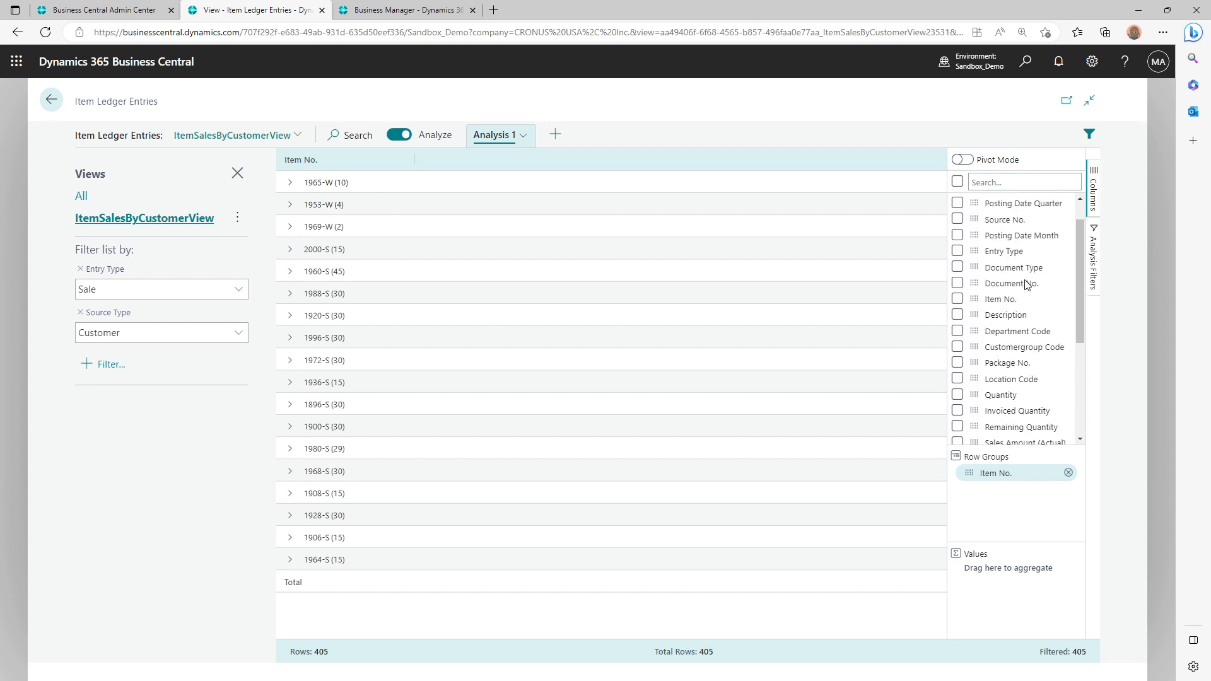
{"action": "left_click_drag", "start_coordinate": [973, 251], "coordinate": [991, 491]}
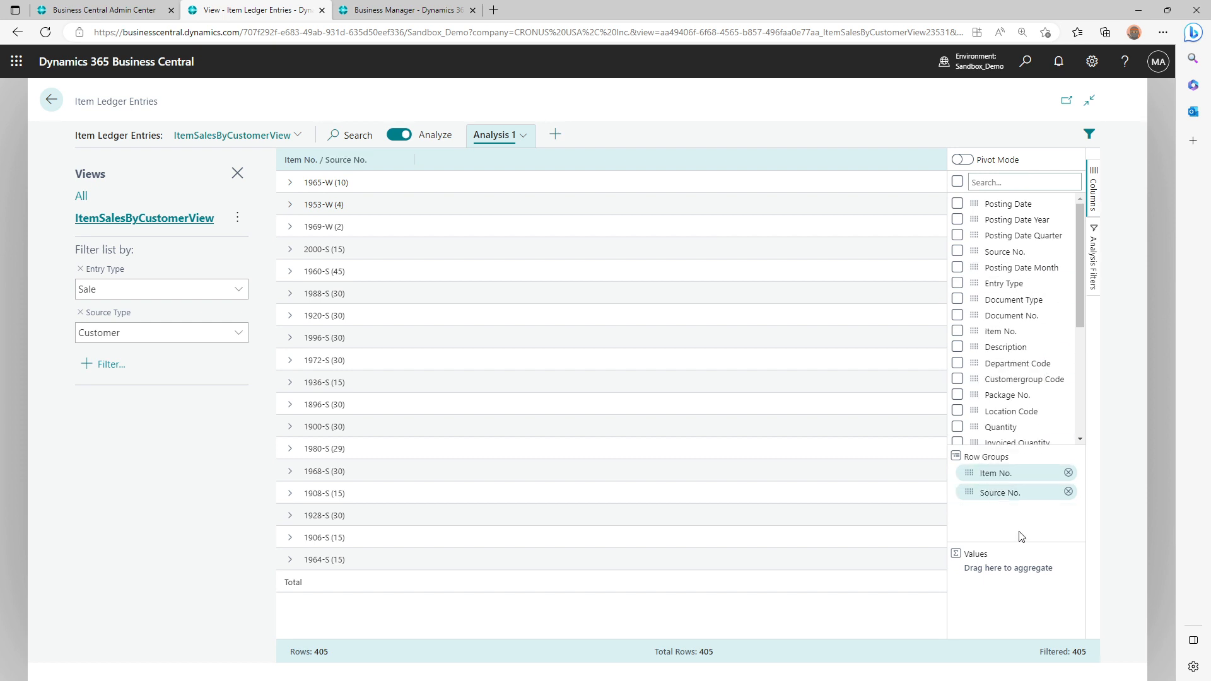
Sort the Item No. / Source No. groups in ascending order and expand only item 1896-S
{"action": "left_click", "coordinate": [292, 183]}
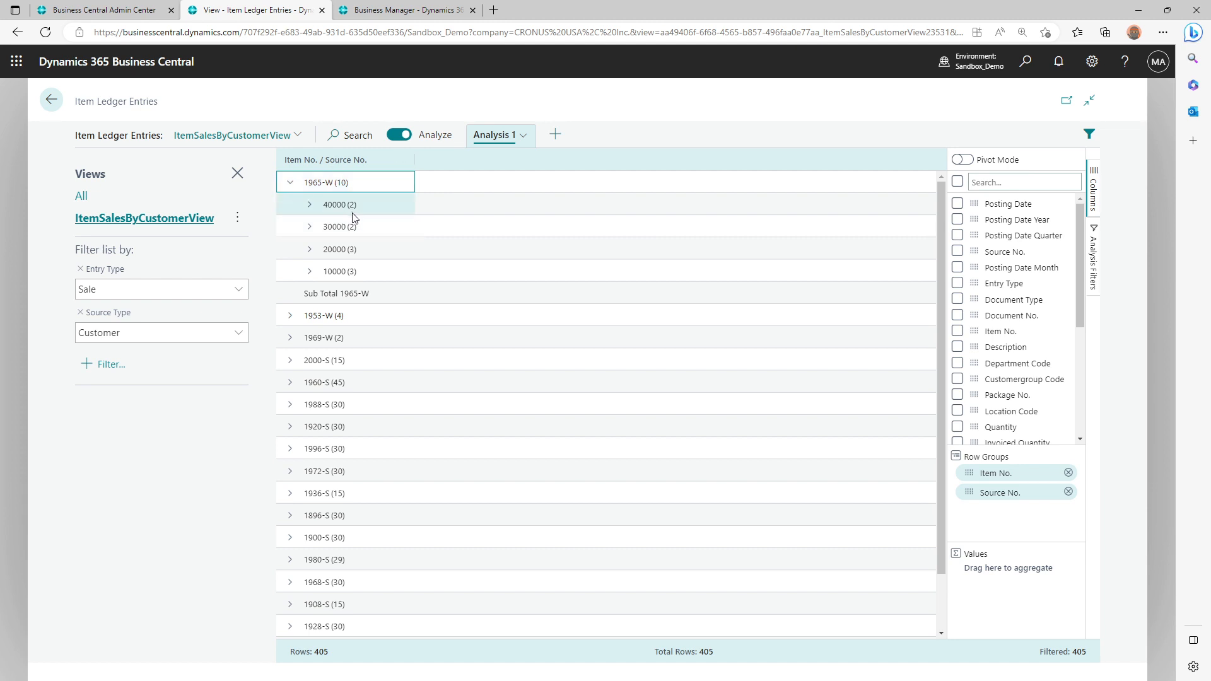
{"action": "left_click", "coordinate": [308, 160]}
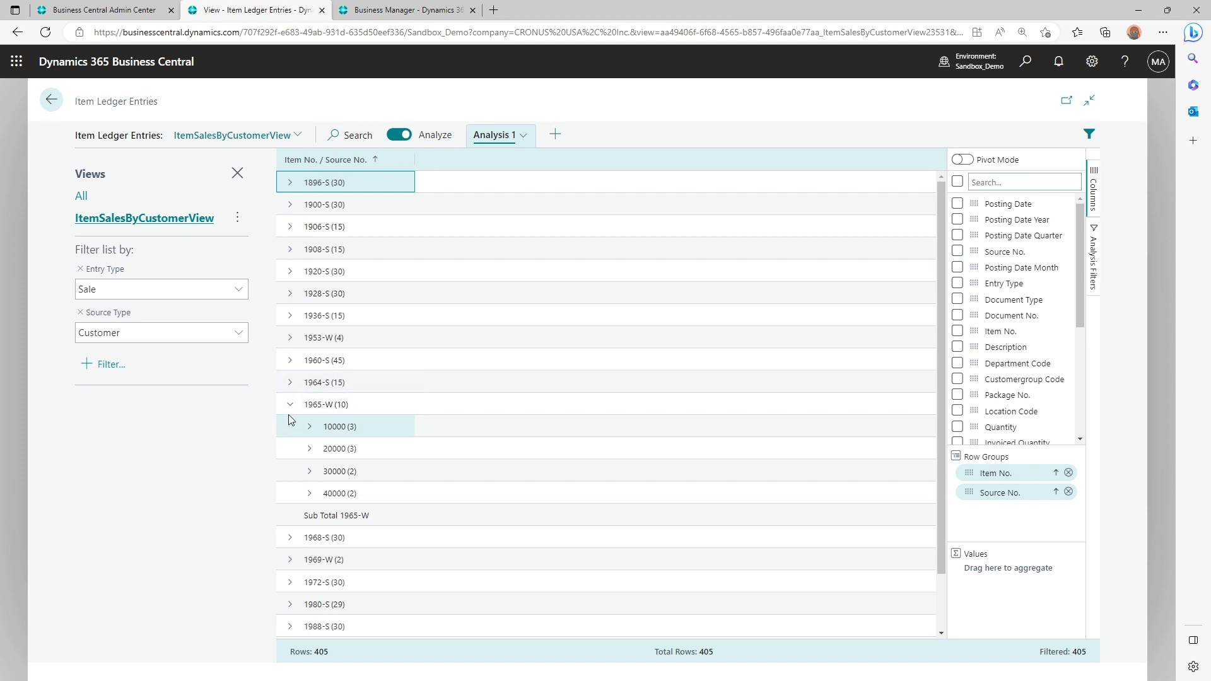
{"action": "left_click", "coordinate": [290, 404]}
{"action": "left_click", "coordinate": [290, 184]}
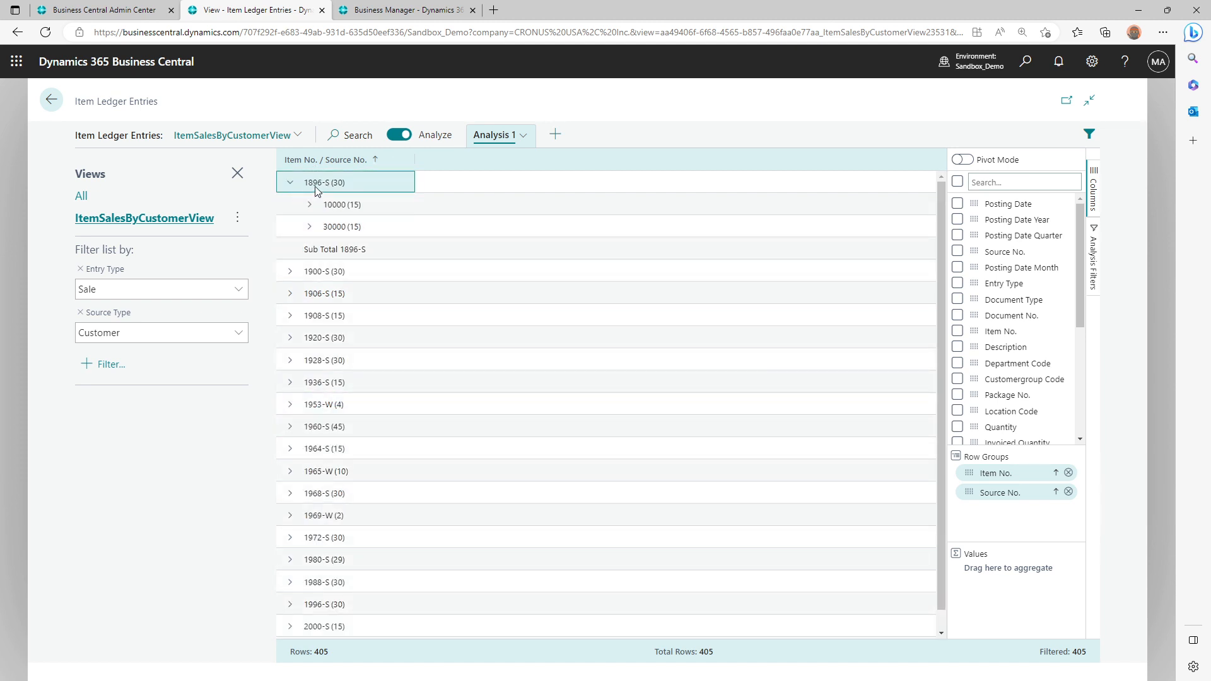
Place the analysis and the Item Sales by Customer preview side by side in separate windows, and expand item 1900-S to compare its customers
{"action": "double_click", "coordinate": [571, 4]}
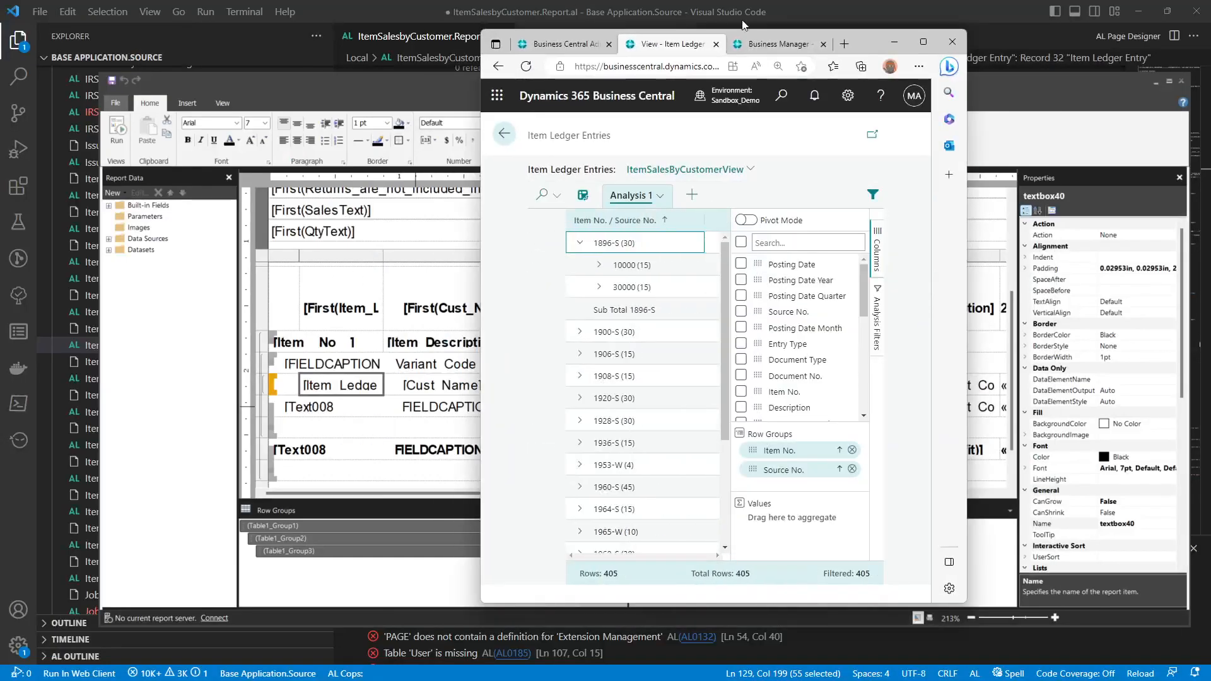
{"action": "left_click_drag", "start_coordinate": [782, 44], "coordinate": [998, 103]}
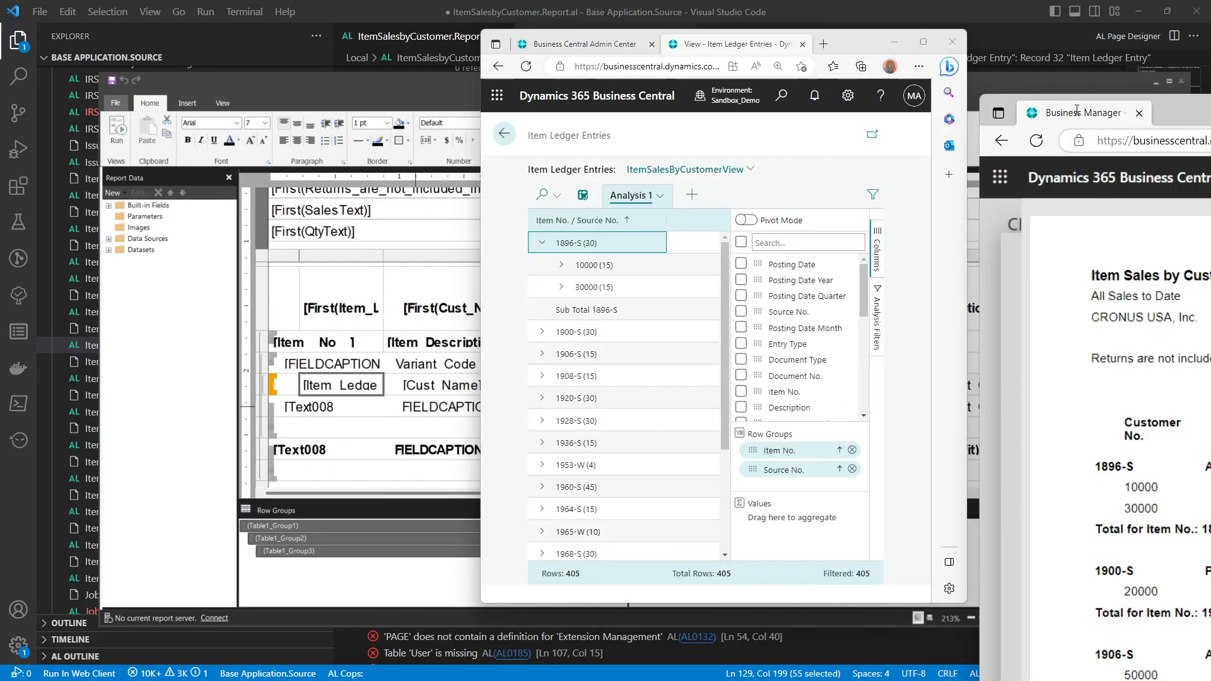
{"action": "left_click_drag", "start_coordinate": [863, 41], "coordinate": [413, 43]}
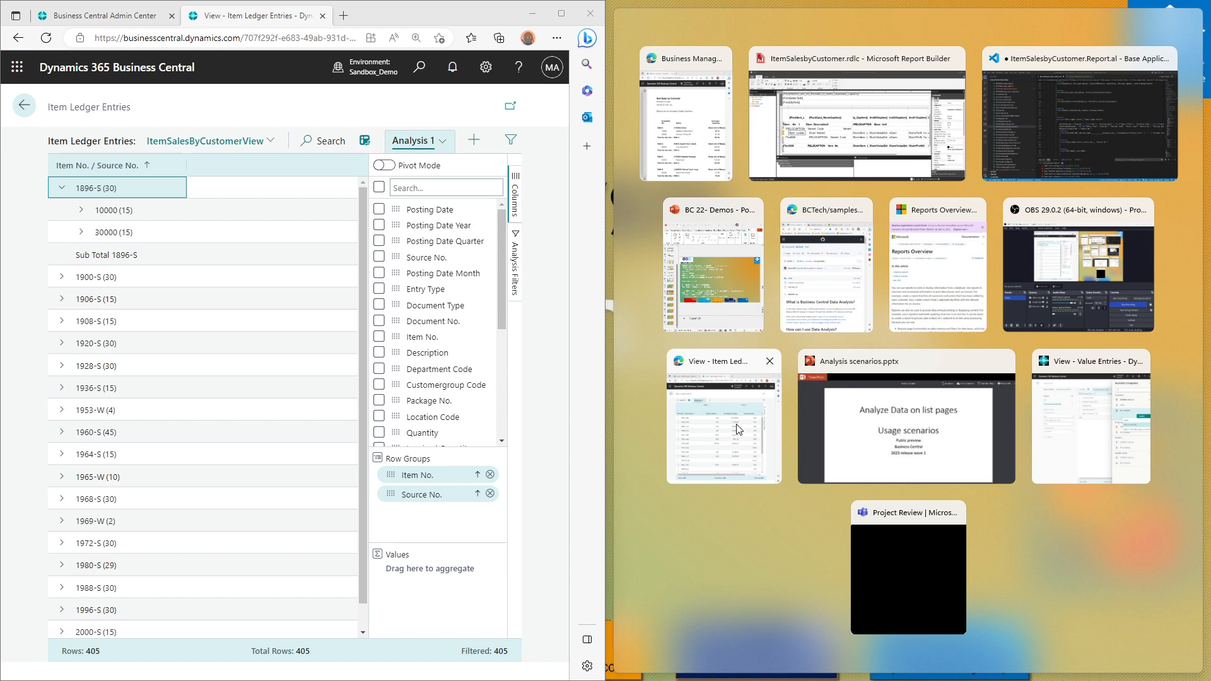
{"action": "left_click", "coordinate": [682, 100]}
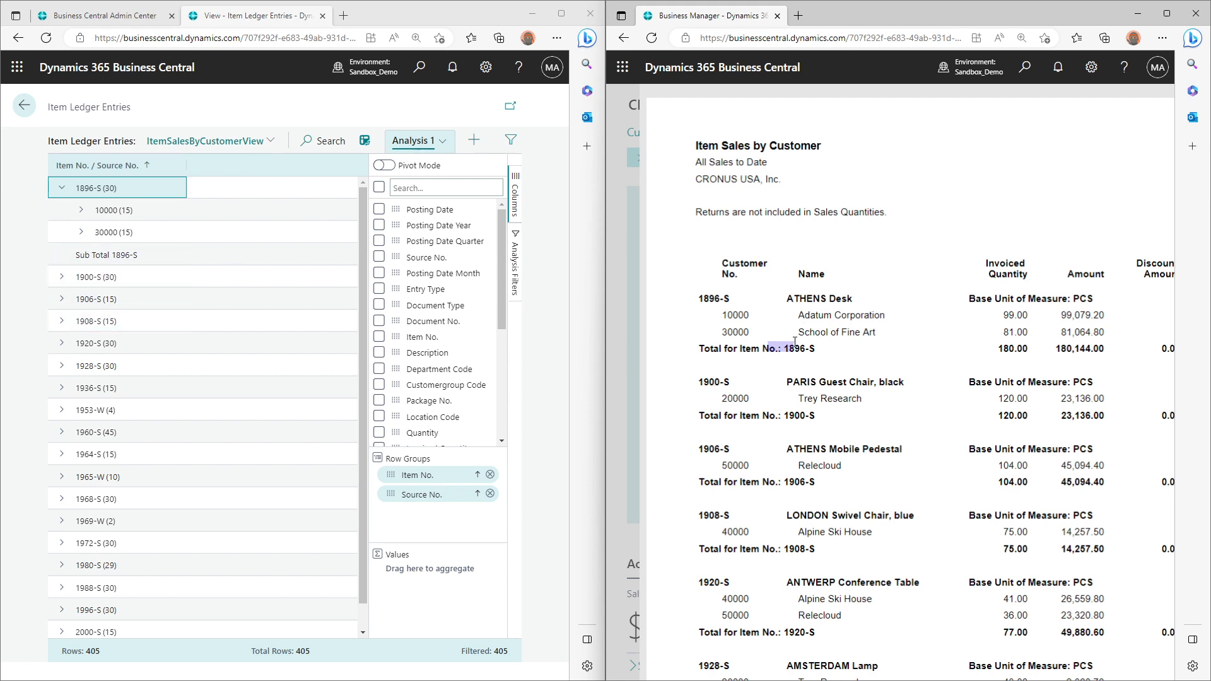
{"action": "left_click_drag", "start_coordinate": [704, 381], "coordinate": [726, 378]}
{"action": "left_click", "coordinate": [61, 276]}
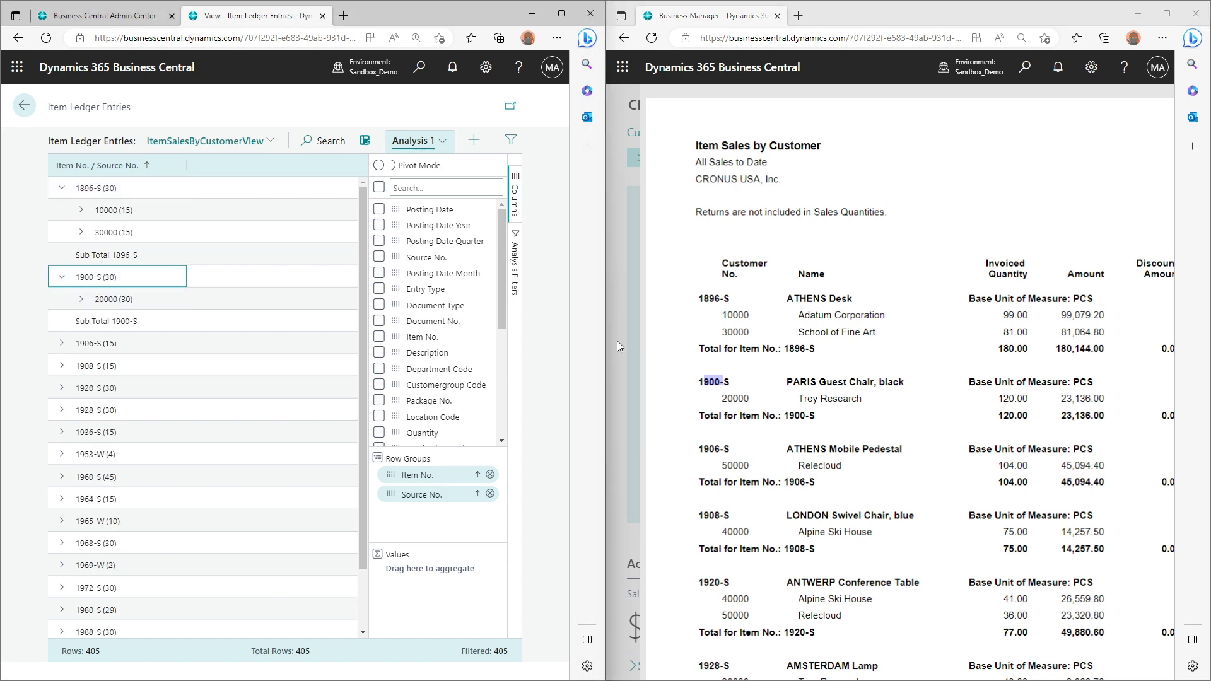
Compare the item and customer groupings in the Item Sales by Customer preview with the row groups in the analysis
{"action": "left_click", "coordinate": [743, 395]}
{"action": "scroll", "coordinate": [742, 396], "scroll_direction": "down", "scroll_amount": 2}
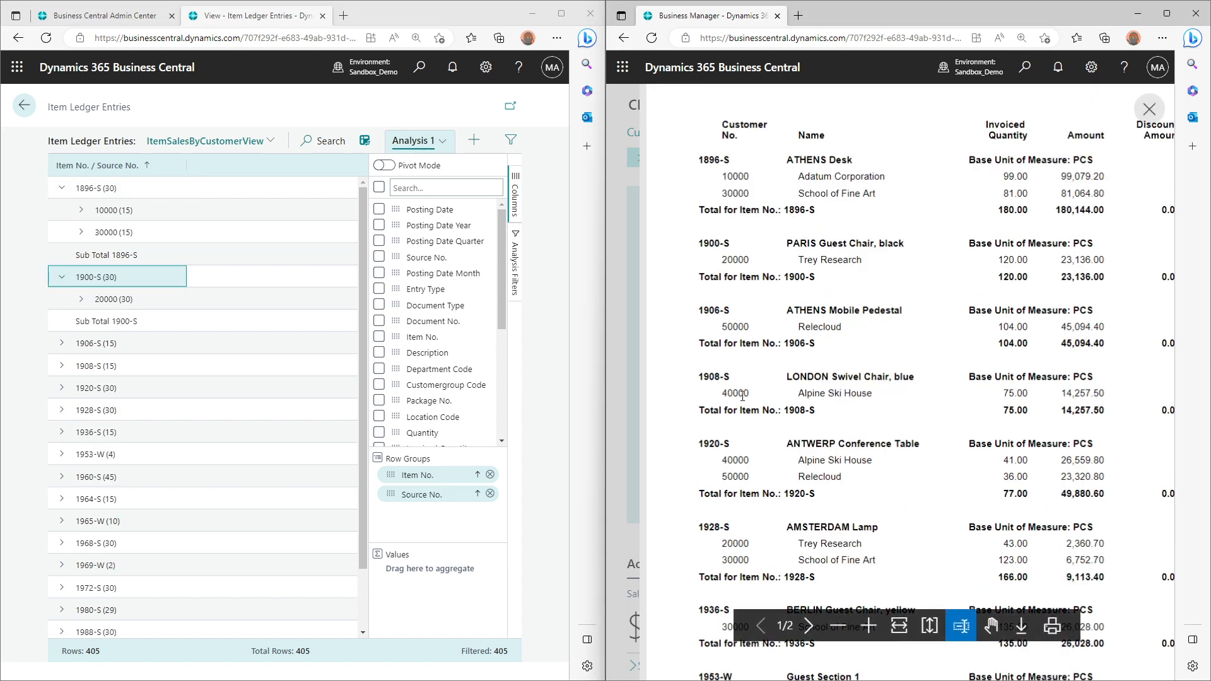
{"action": "scroll", "coordinate": [742, 396], "scroll_direction": "up", "scroll_amount": 2}
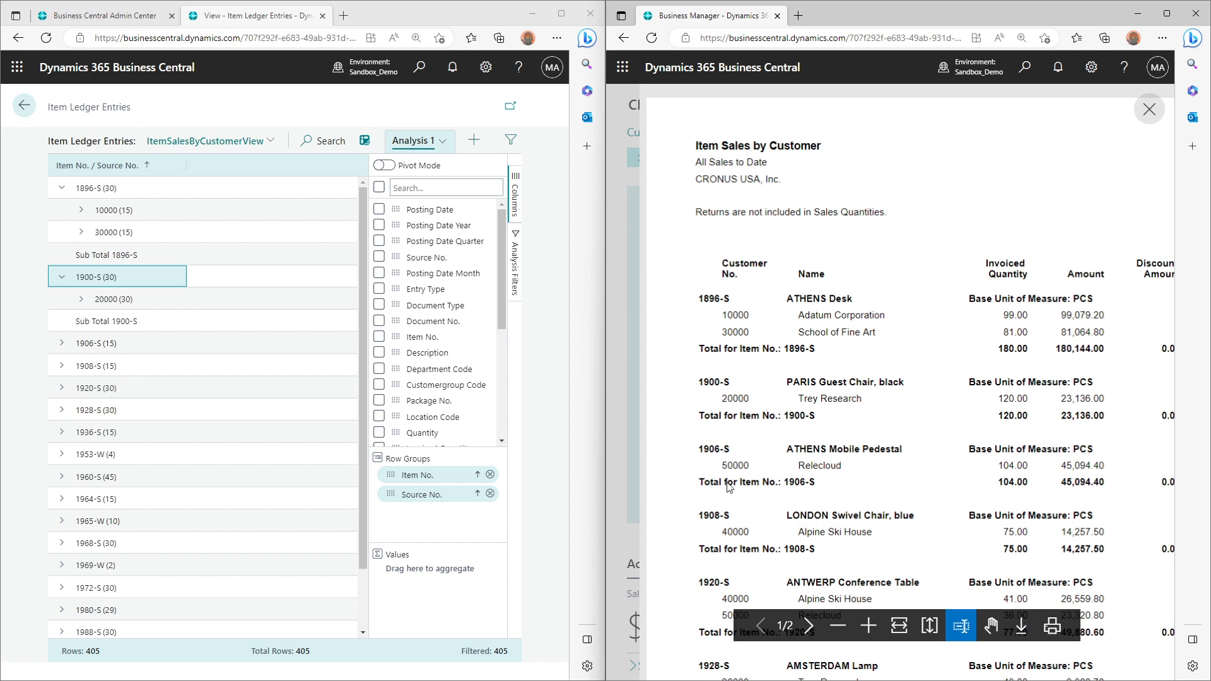
{"action": "scroll", "coordinate": [115, 524], "scroll_direction": "down", "scroll_amount": 2}
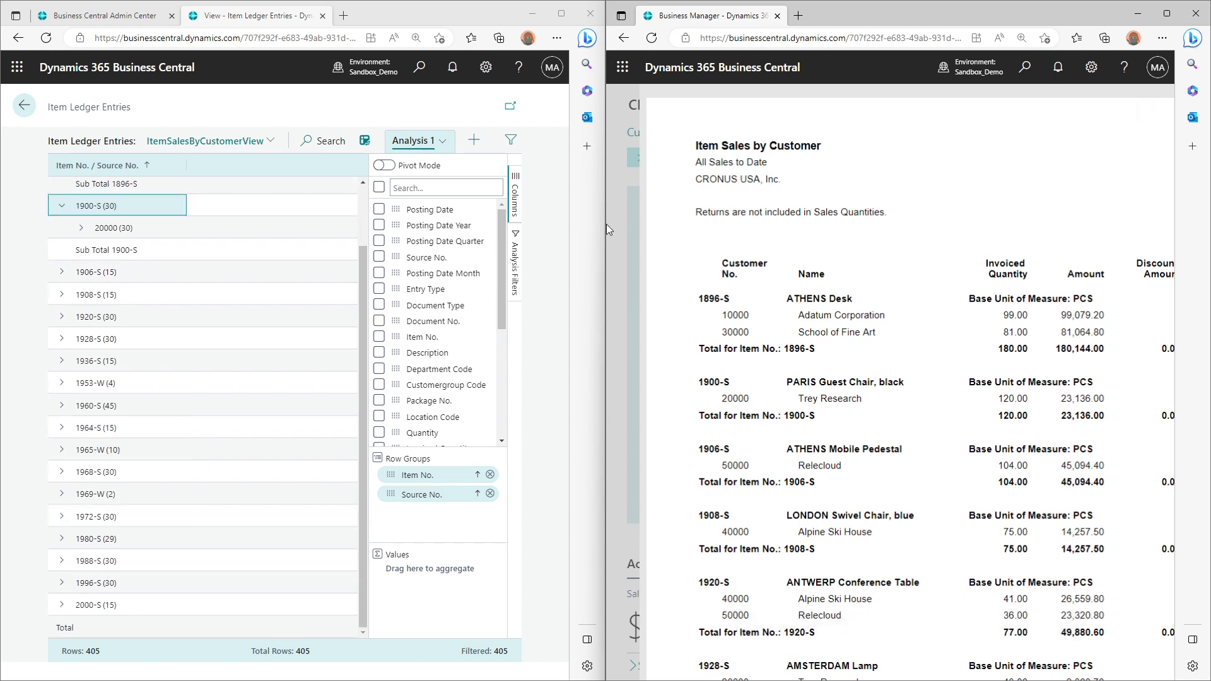
Maximize the Item Ledger Entries analysis window and collapse the 1900-S and 1896-S item groups
{"action": "left_click", "coordinate": [562, 15]}
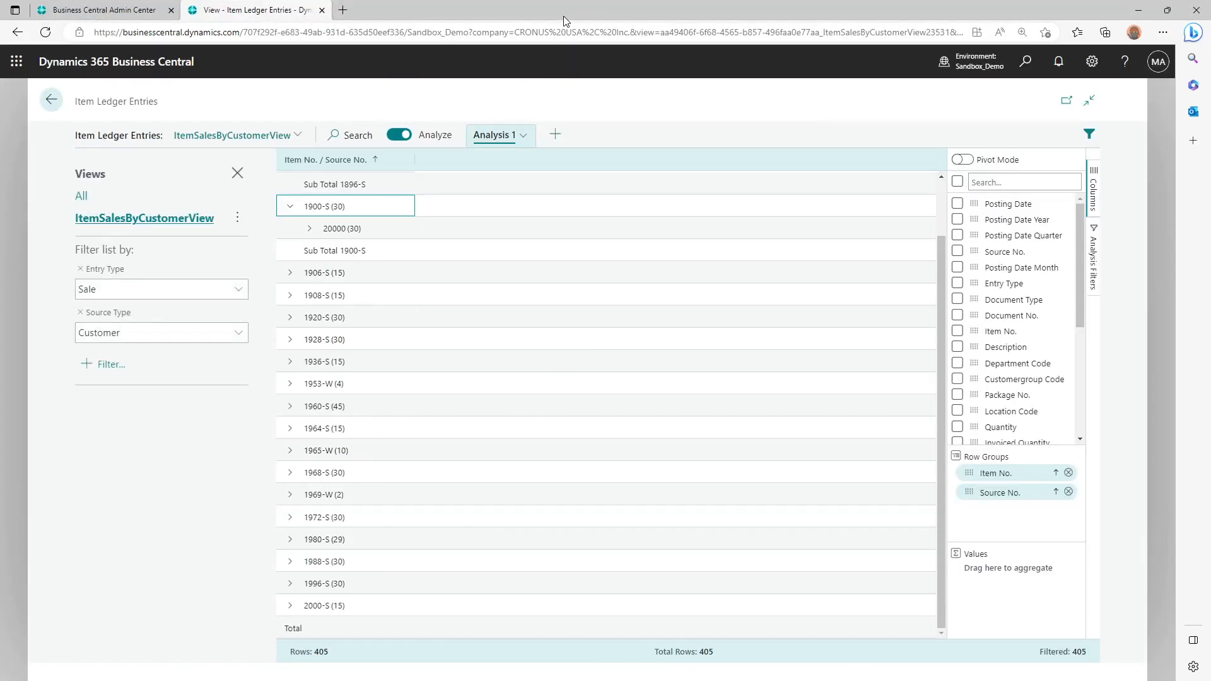
{"action": "left_click", "coordinate": [289, 206]}
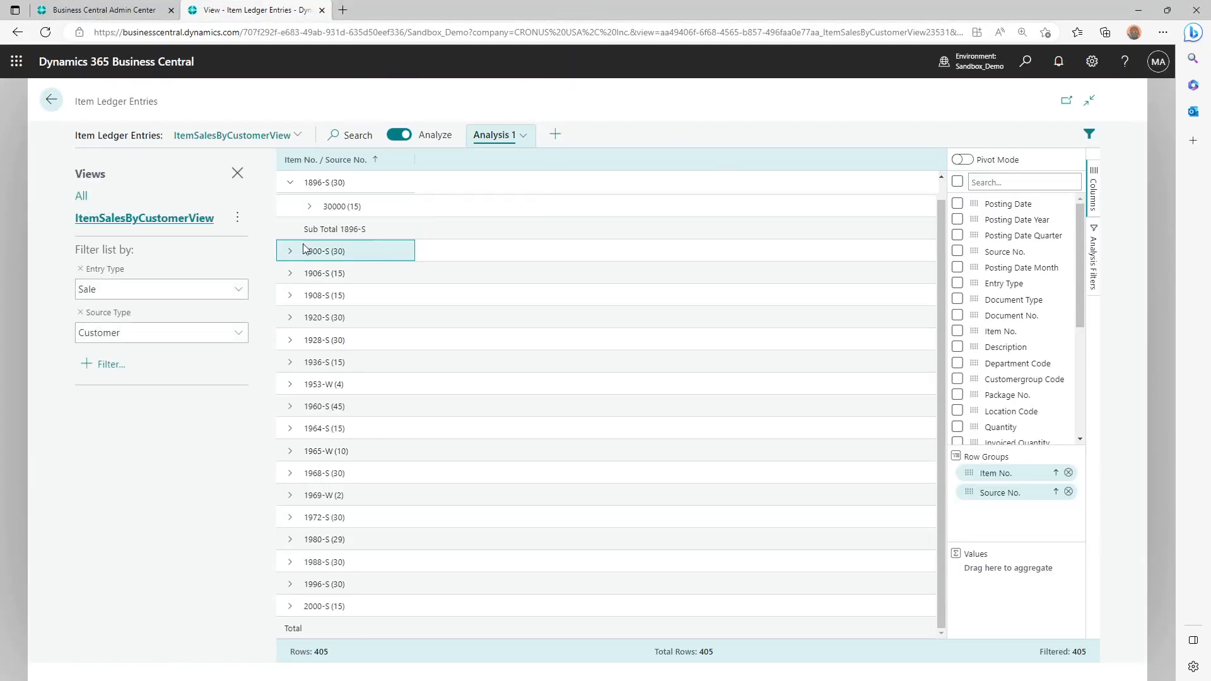
{"action": "left_click", "coordinate": [284, 183]}
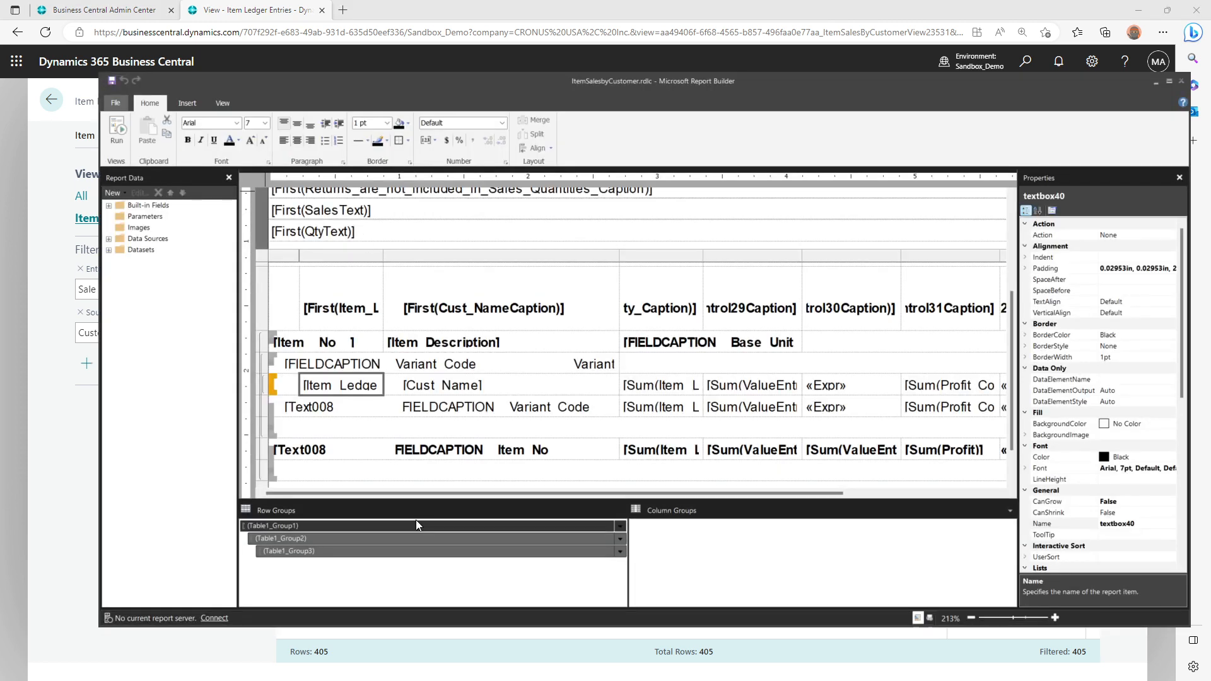
In Microsoft Report Builder, examine the expression behind the invoiced quantity text box in the customer row of ItemSalesbyCustomer.rdlc
{"action": "right_click", "coordinate": [666, 384]}
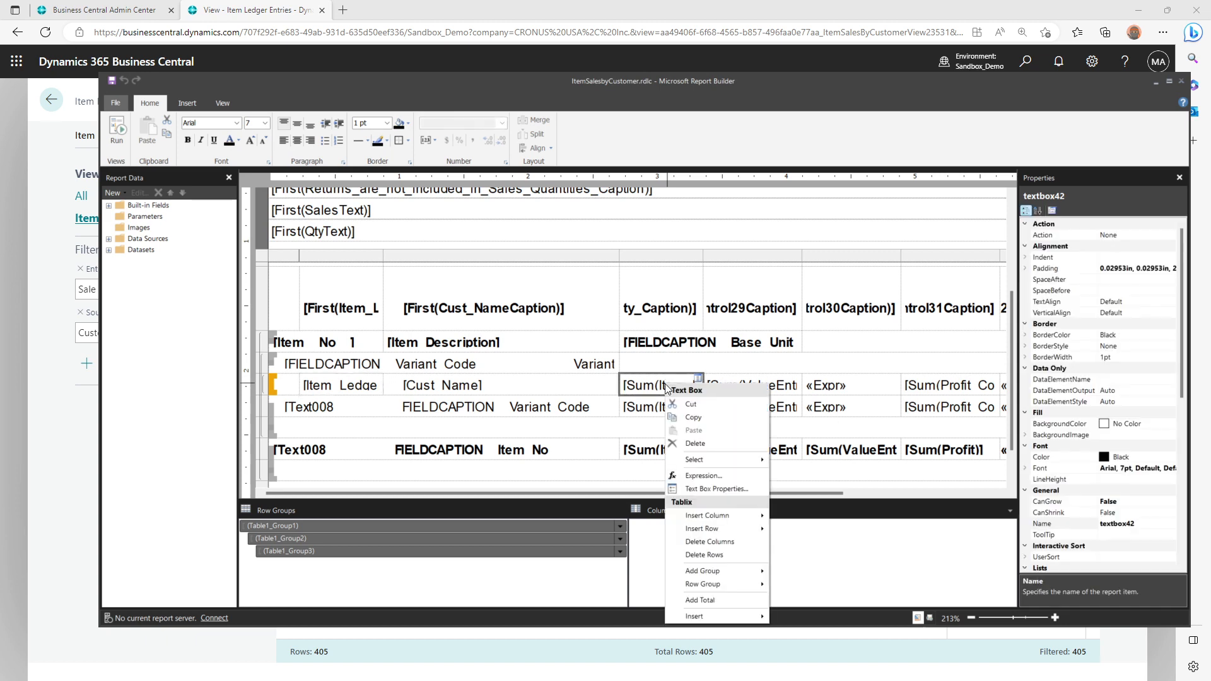
{"action": "left_click", "coordinate": [709, 471]}
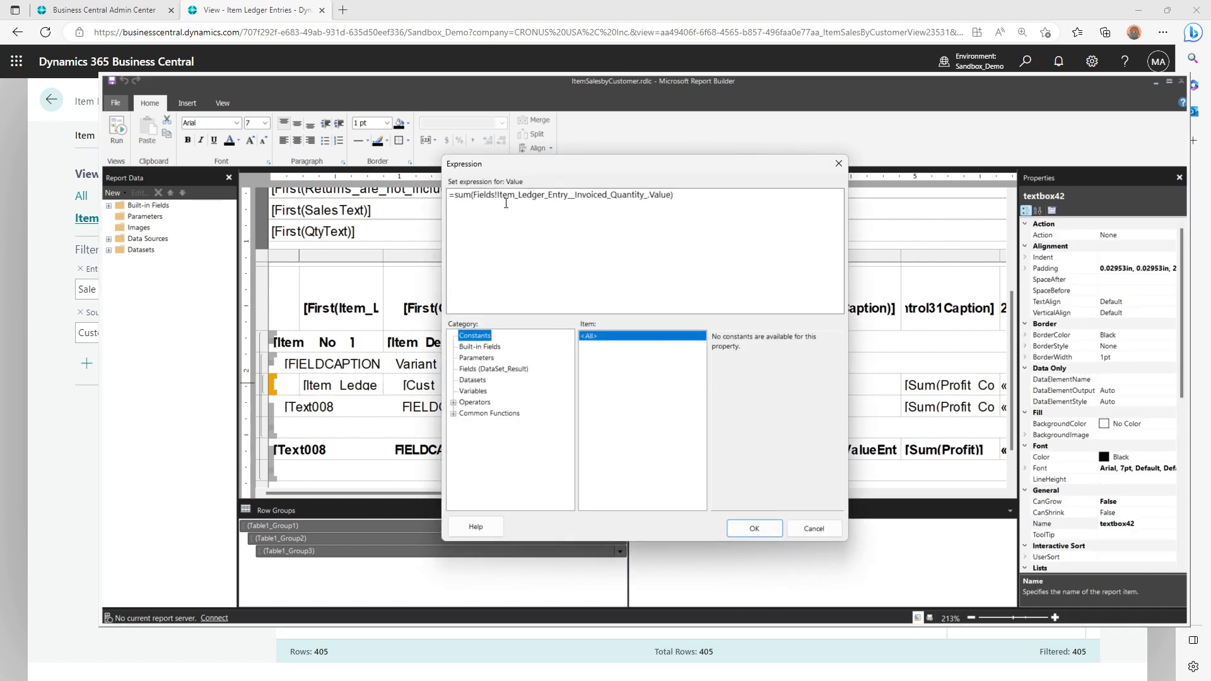
{"action": "left_click_drag", "start_coordinate": [502, 195], "coordinate": [602, 195]}
{"action": "double_click", "coordinate": [600, 196]}
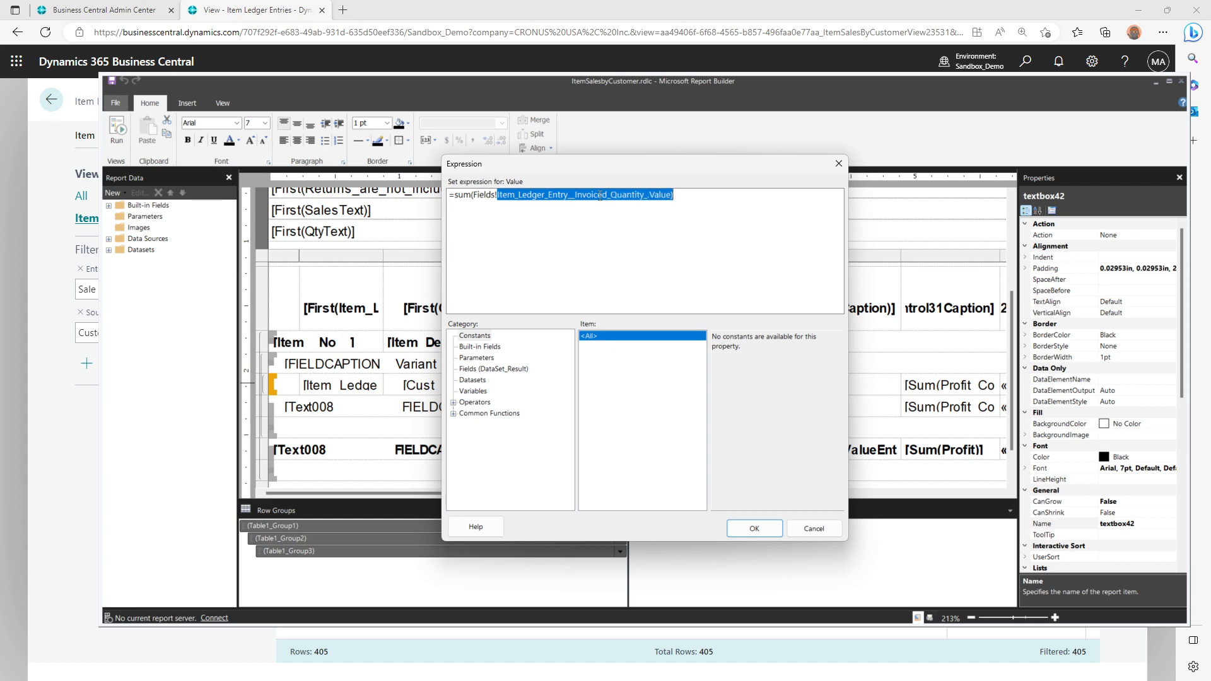
{"action": "key", "text": "Escape"}
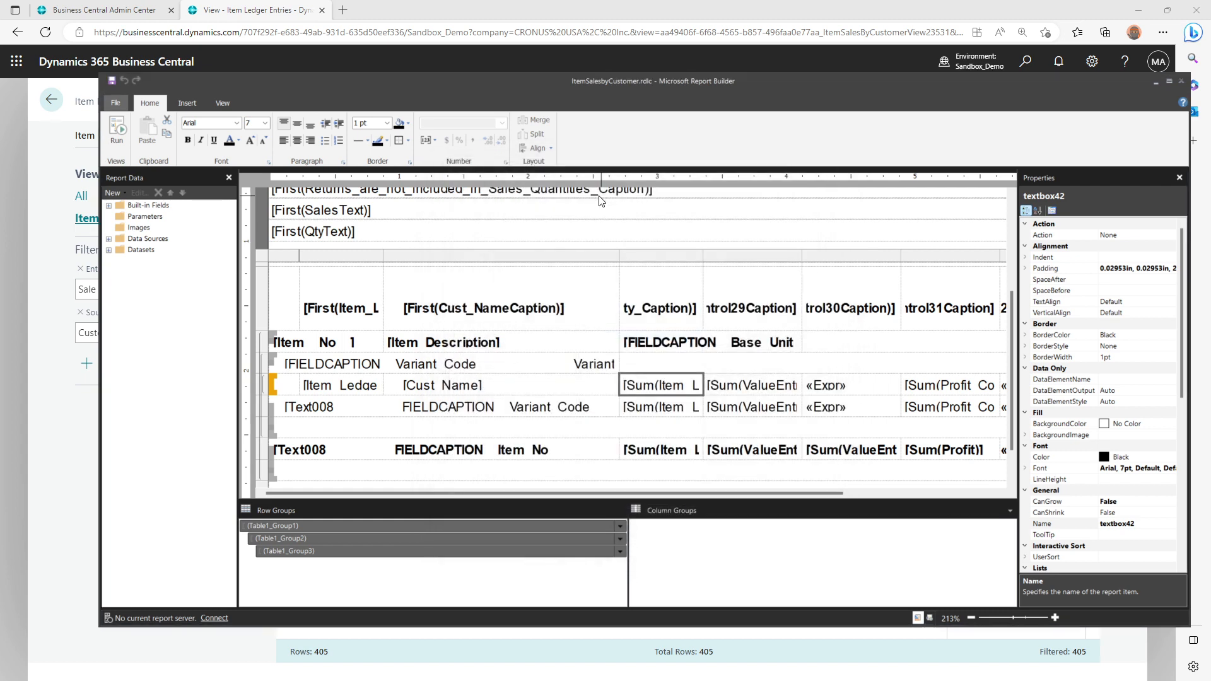
Back in the Item Ledger Entries analysis, add Invoiced Quantity as a summed value, show its column and fit the width to the header
{"action": "left_click", "coordinate": [562, 2]}
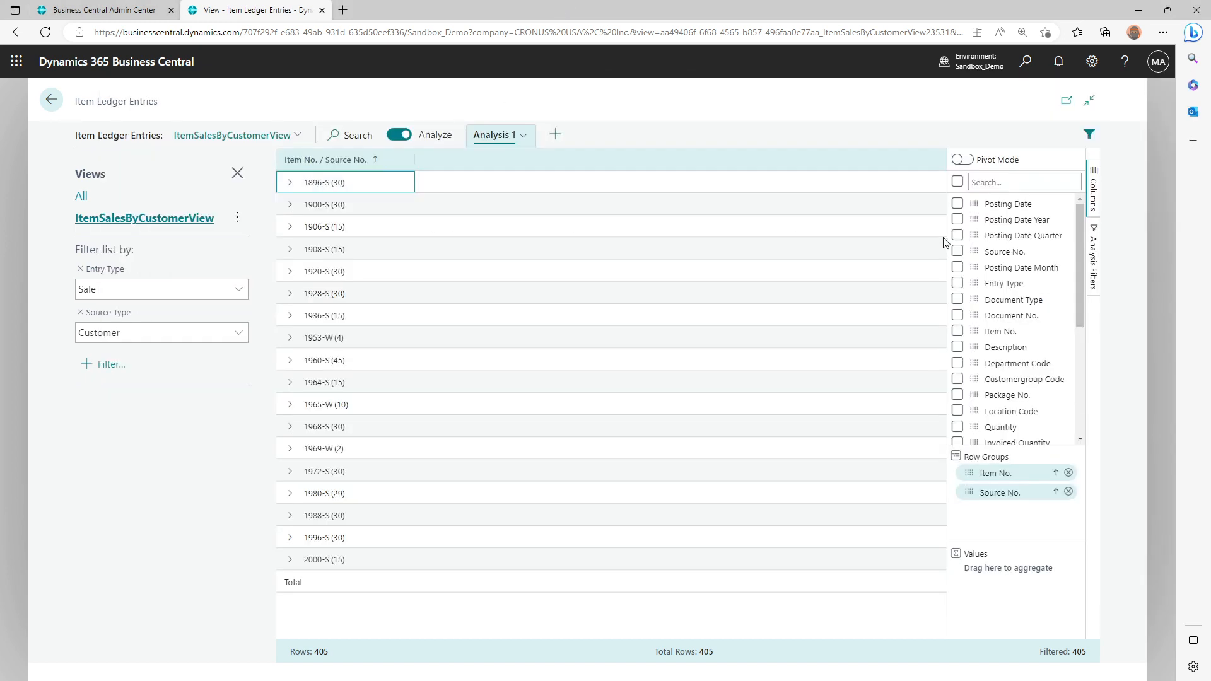
{"action": "scroll", "coordinate": [1012, 324], "scroll_direction": "down", "scroll_amount": 3}
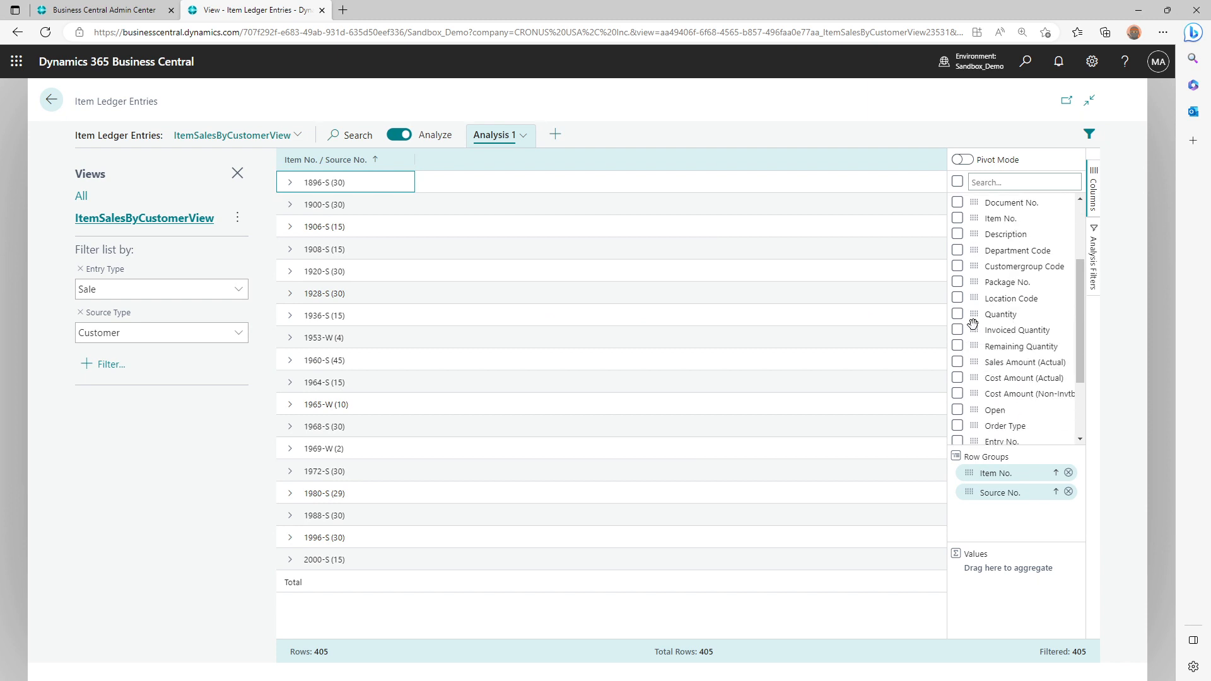
{"action": "left_click_drag", "start_coordinate": [974, 329], "coordinate": [989, 579]}
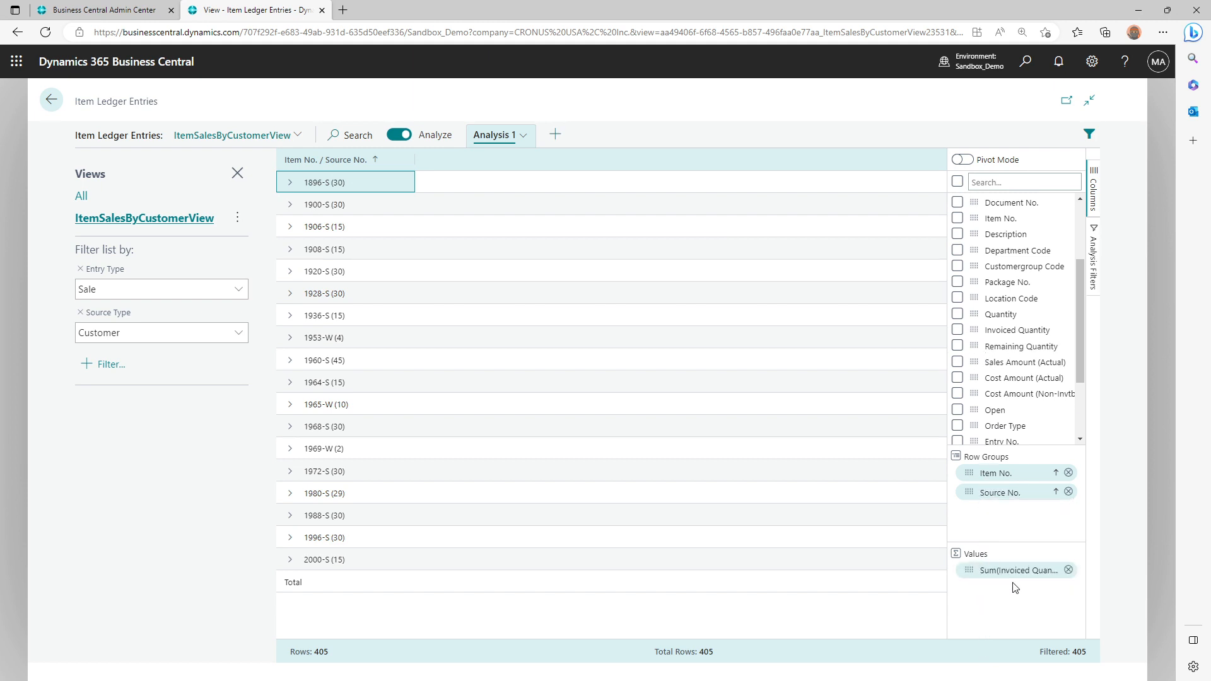
{"action": "left_click", "coordinate": [958, 331]}
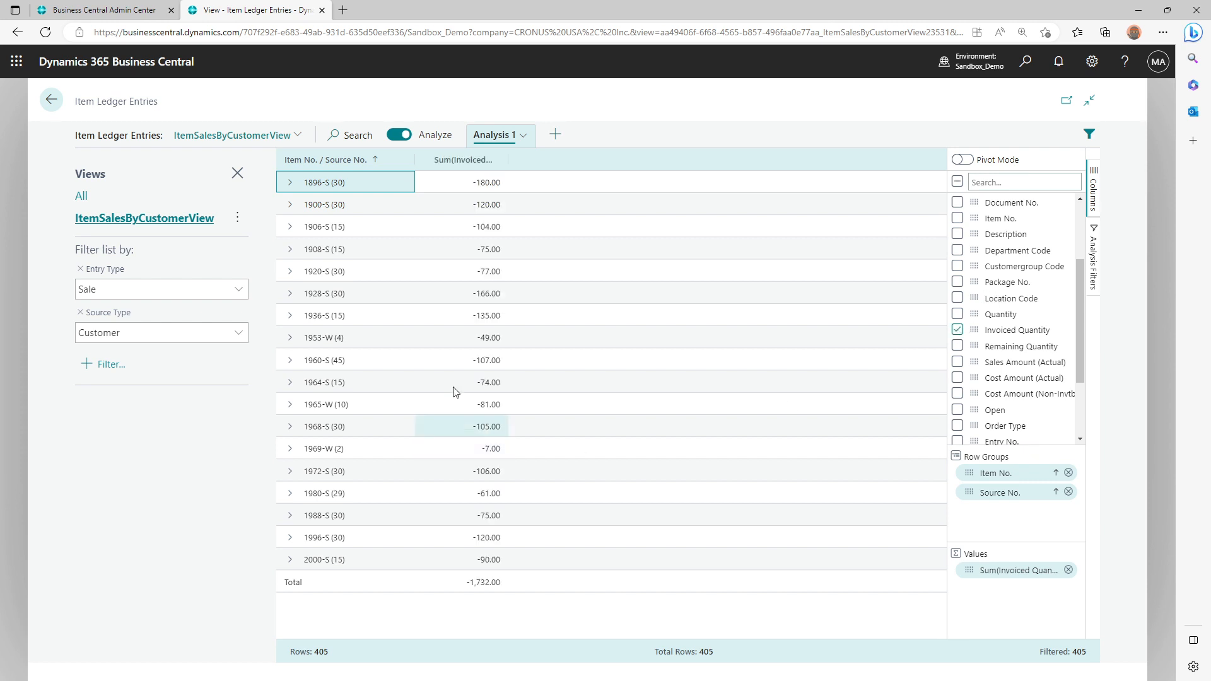
{"action": "double_click", "coordinate": [507, 165]}
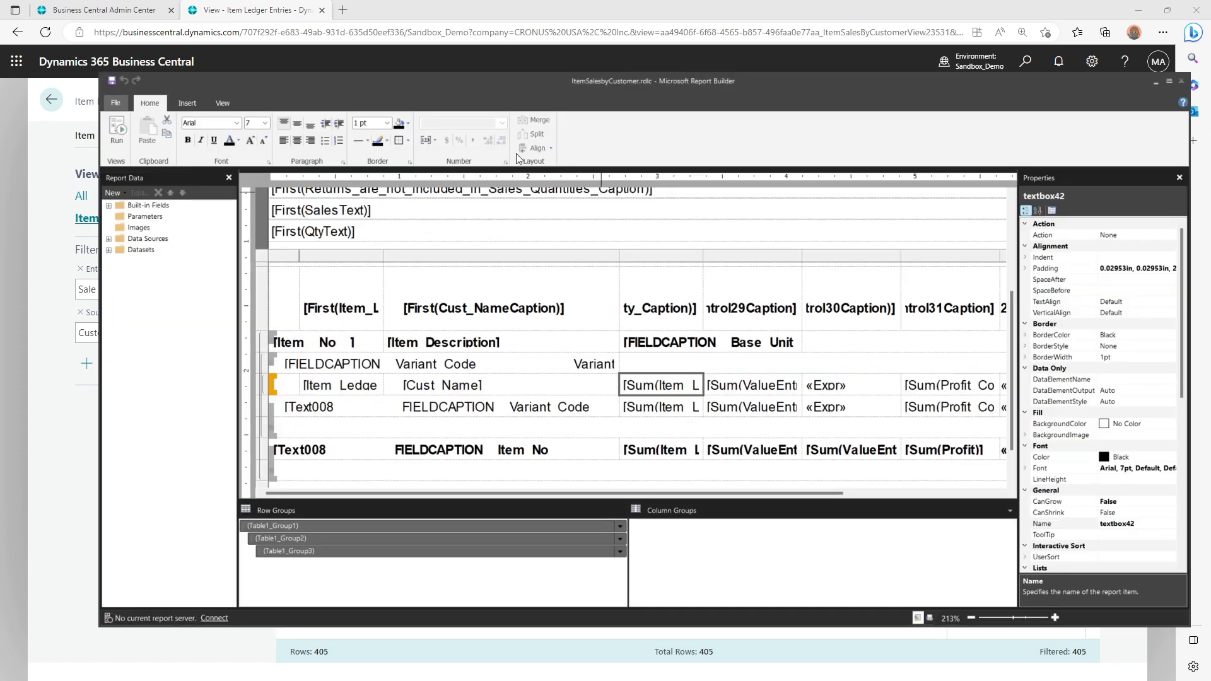
In Microsoft Report Builder, examine the field used by the sales amount expression in the customer row
{"action": "right_click", "coordinate": [746, 387]}
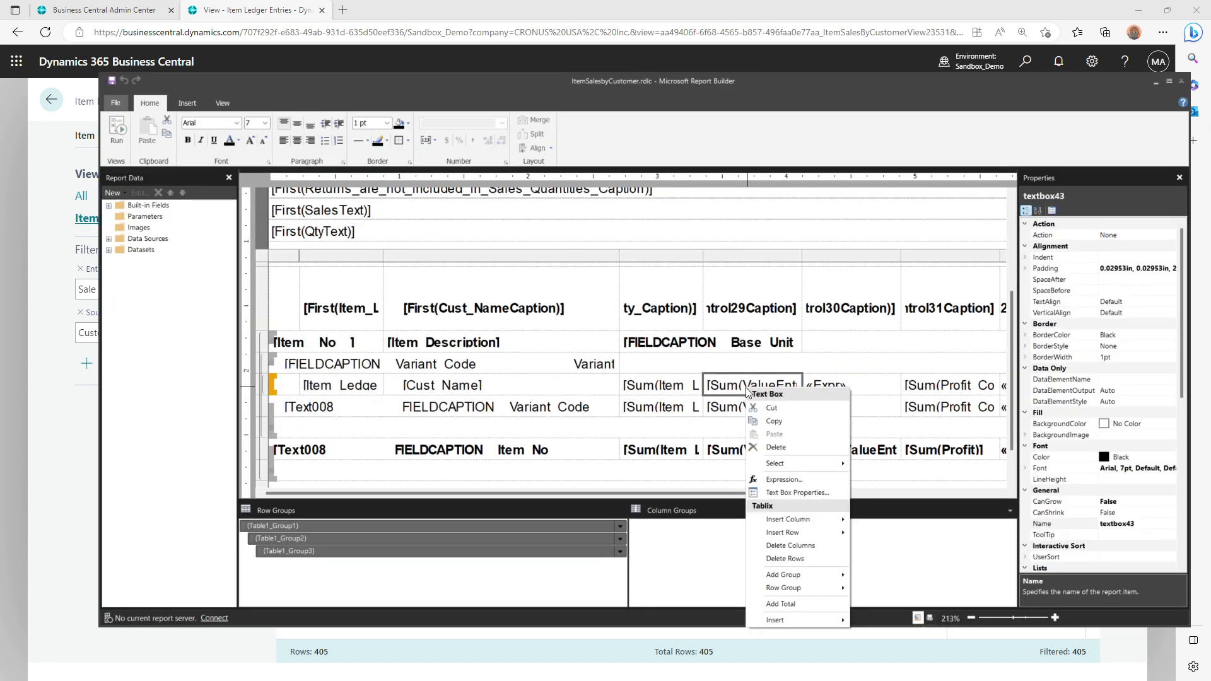
{"action": "left_click", "coordinate": [787, 479]}
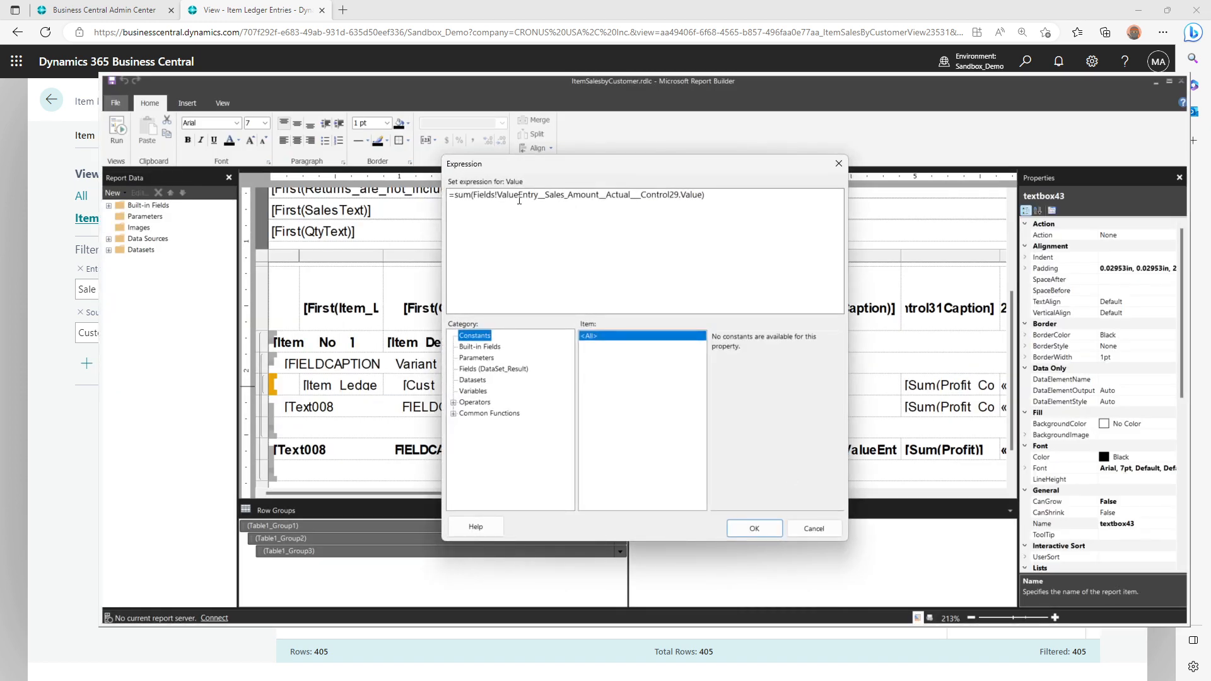
{"action": "left_click_drag", "start_coordinate": [519, 198], "coordinate": [682, 198]}
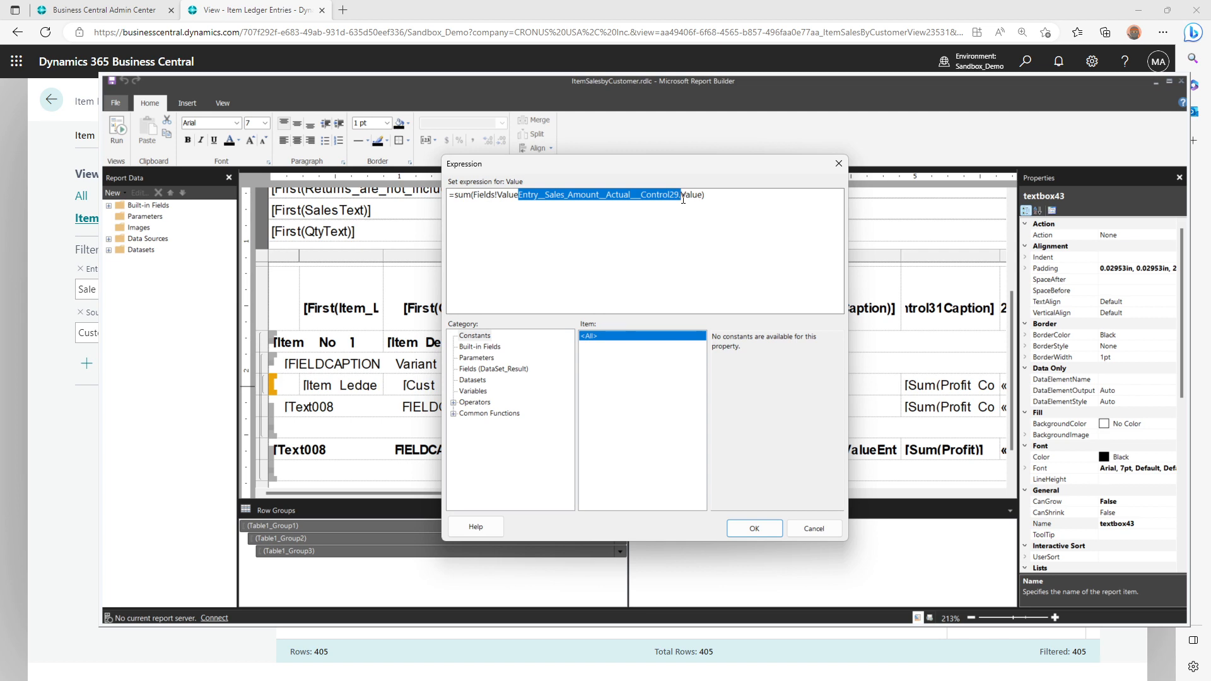
{"action": "key", "text": "Escape"}
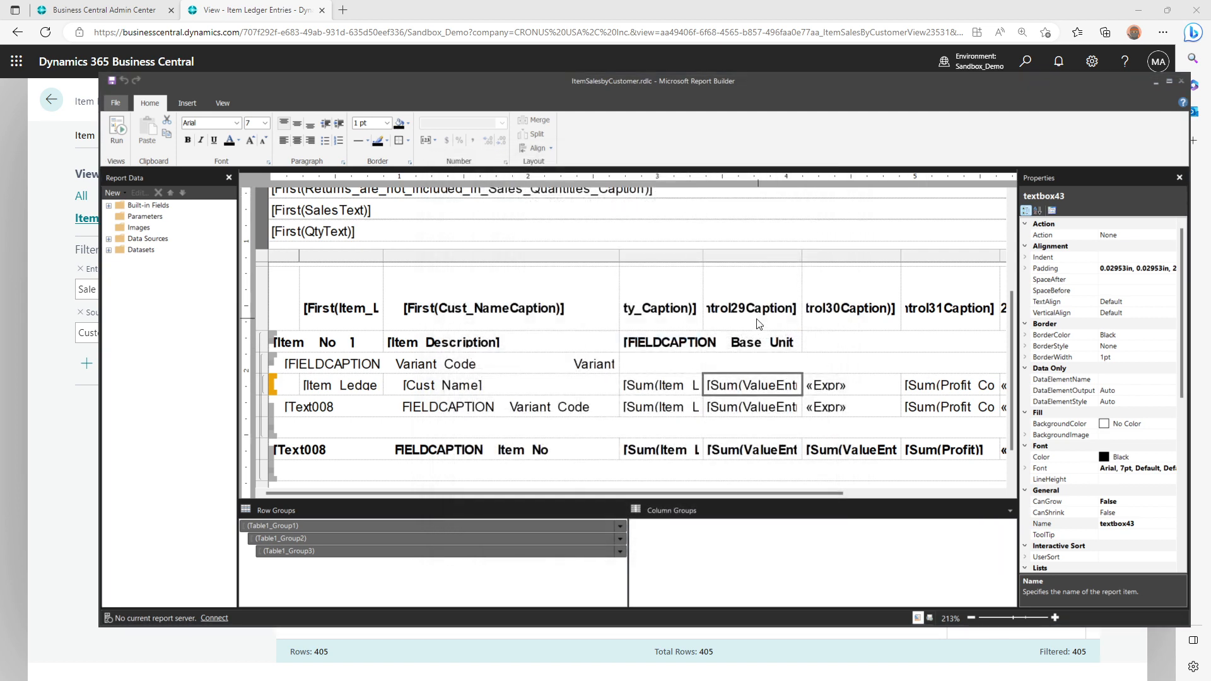
Compare the Amount column in the Item Sales by Customer preview with the columns of the Item Ledger Entries analysis
{"action": "key", "text": "alt+Tab"}
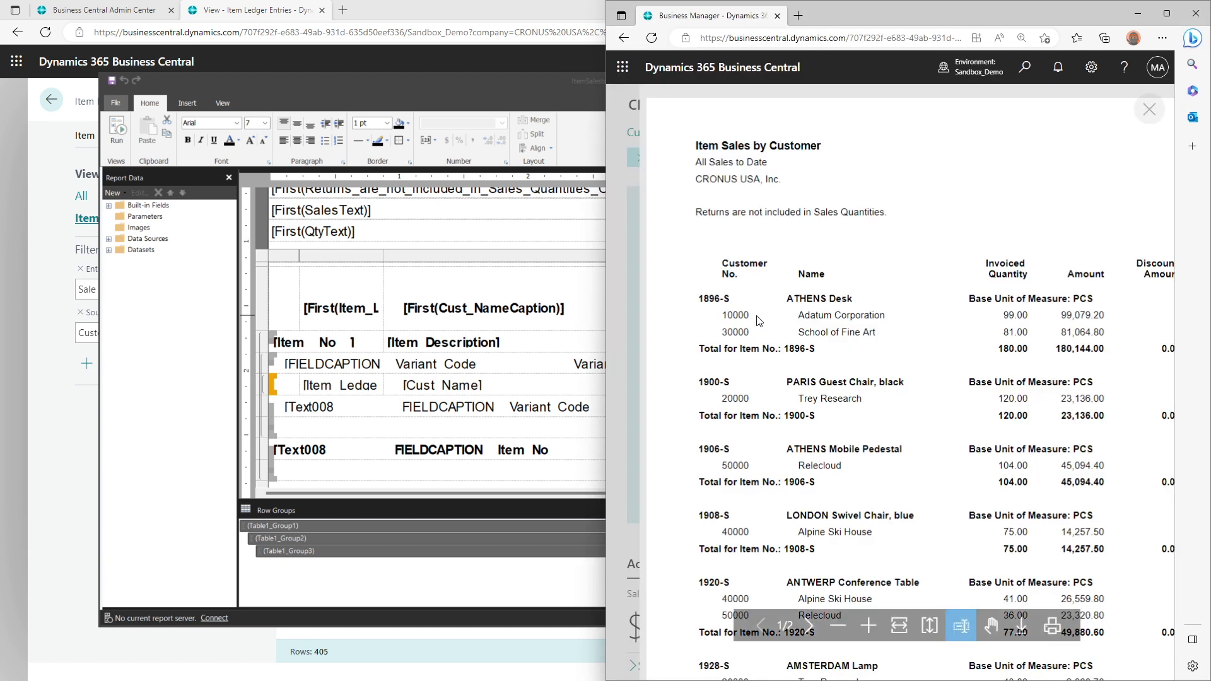
{"action": "double_click", "coordinate": [1077, 270]}
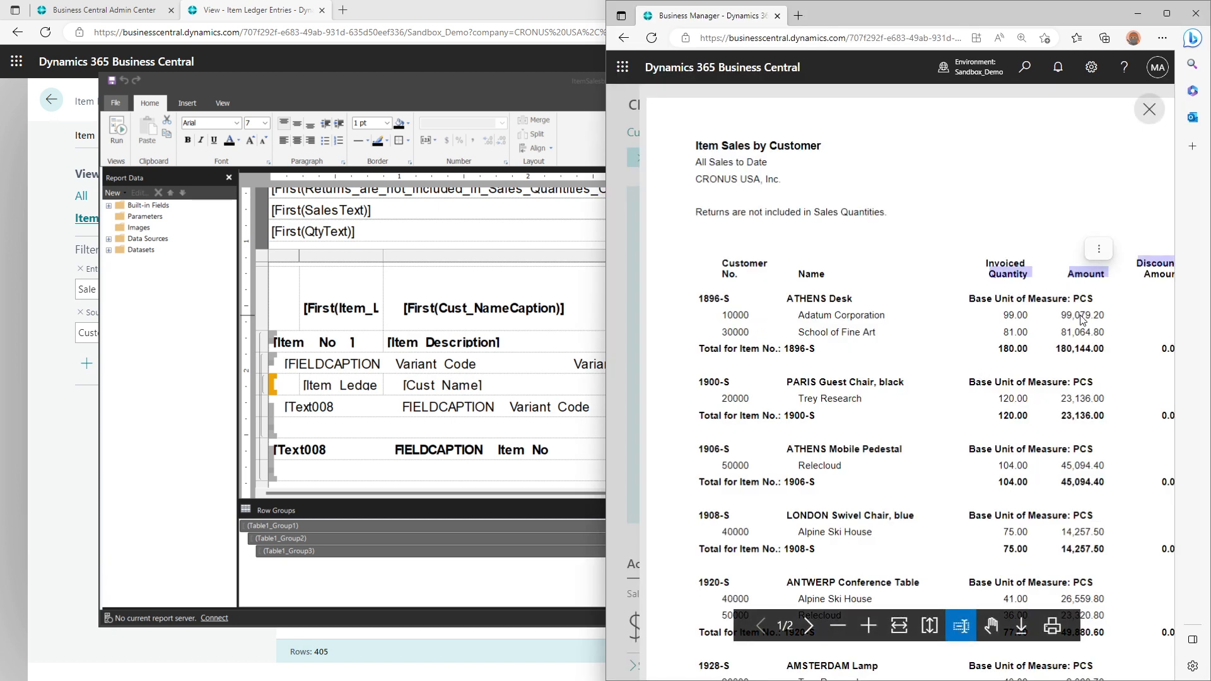
{"action": "double_click", "coordinate": [509, 11]}
{"action": "key", "text": "alt+Tab"}
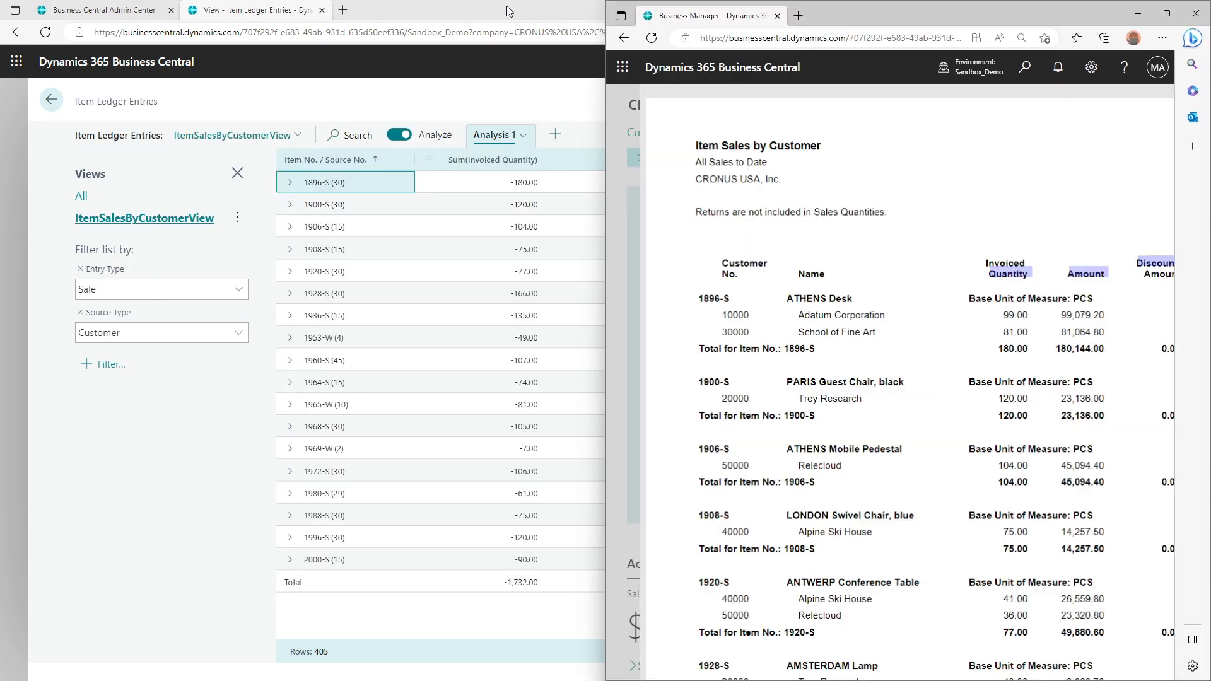
{"action": "double_click", "coordinate": [1079, 315]}
{"action": "key", "text": "alt+Tab"}
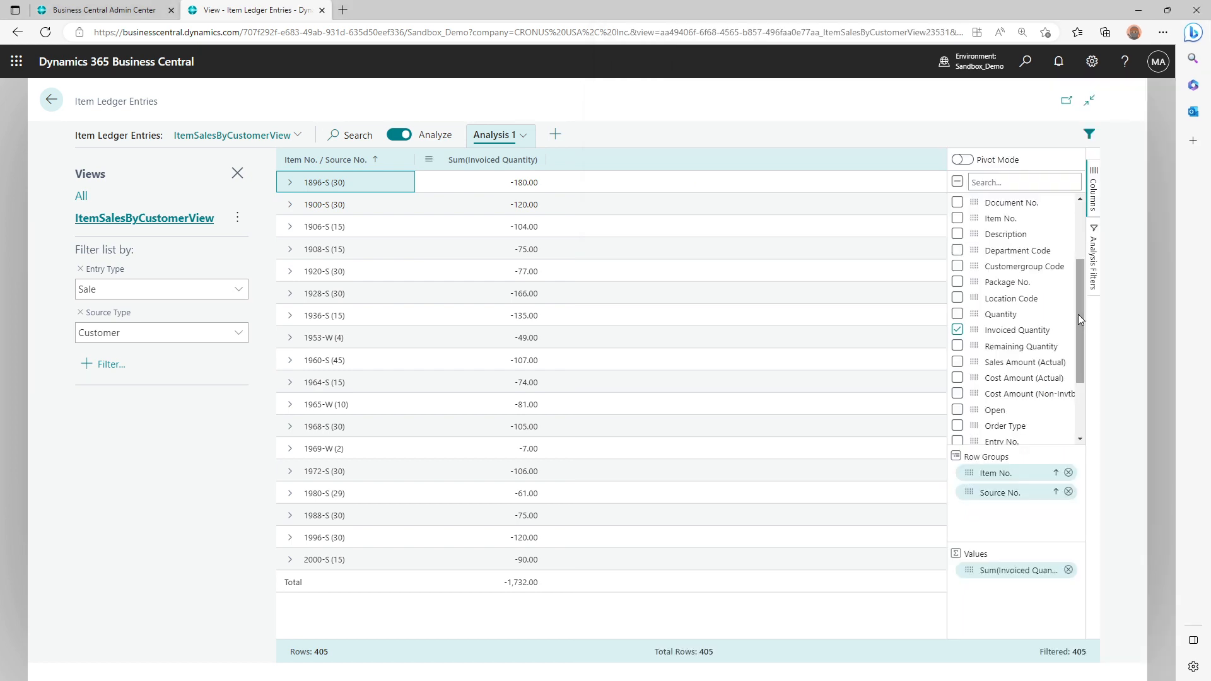
Return to Microsoft Report Builder and recheck the customer row's invoiced quantity and sales amount expressions to identify their source tables
{"action": "key", "text": "alt+Tab"}
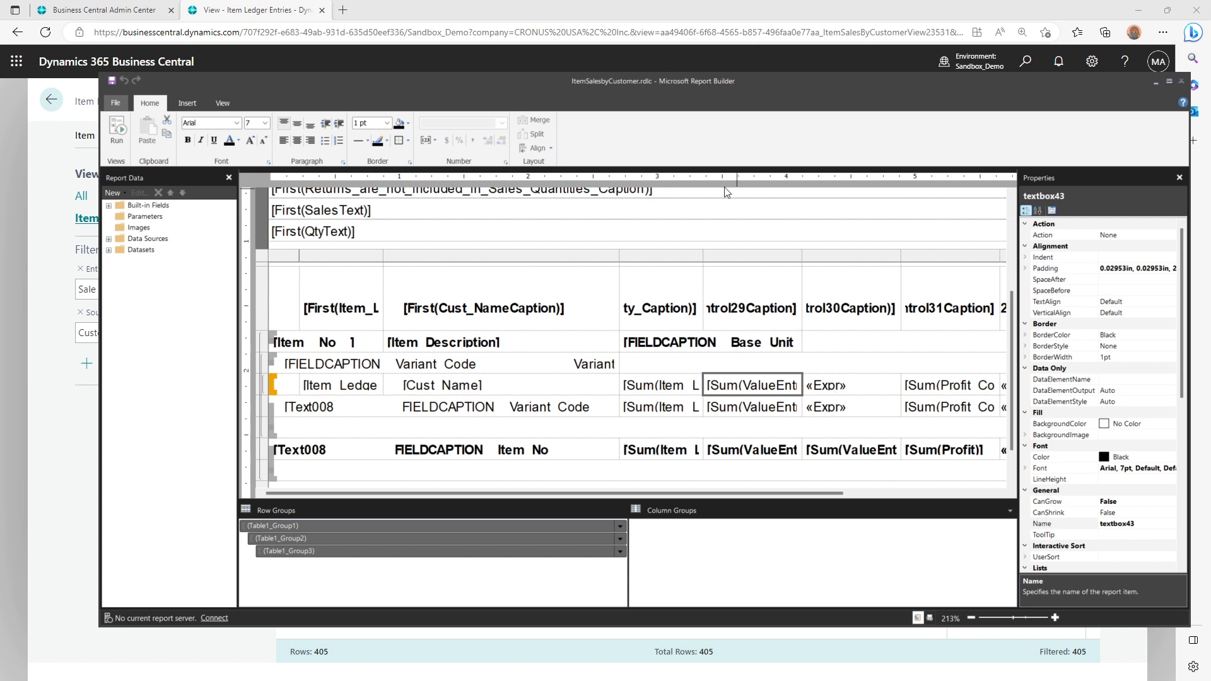
{"action": "right_click", "coordinate": [663, 385]}
{"action": "left_click", "coordinate": [708, 476]}
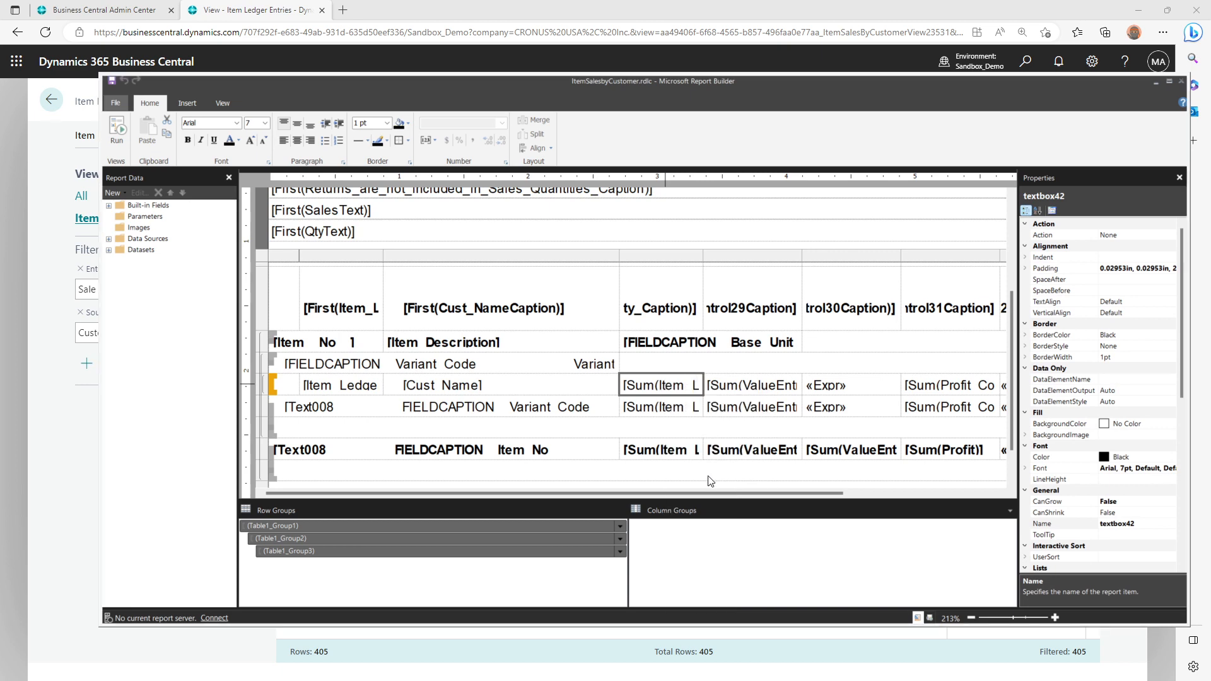
{"action": "key", "text": "Escape"}
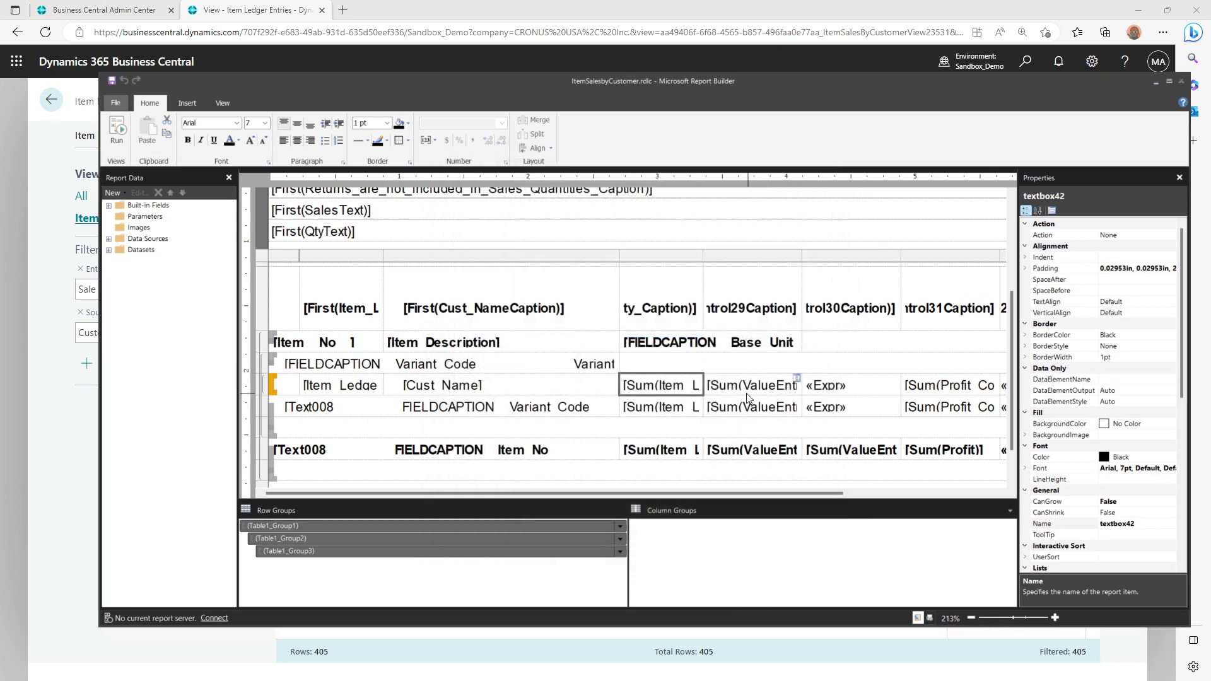
{"action": "right_click", "coordinate": [748, 387]}
{"action": "left_click", "coordinate": [773, 480]}
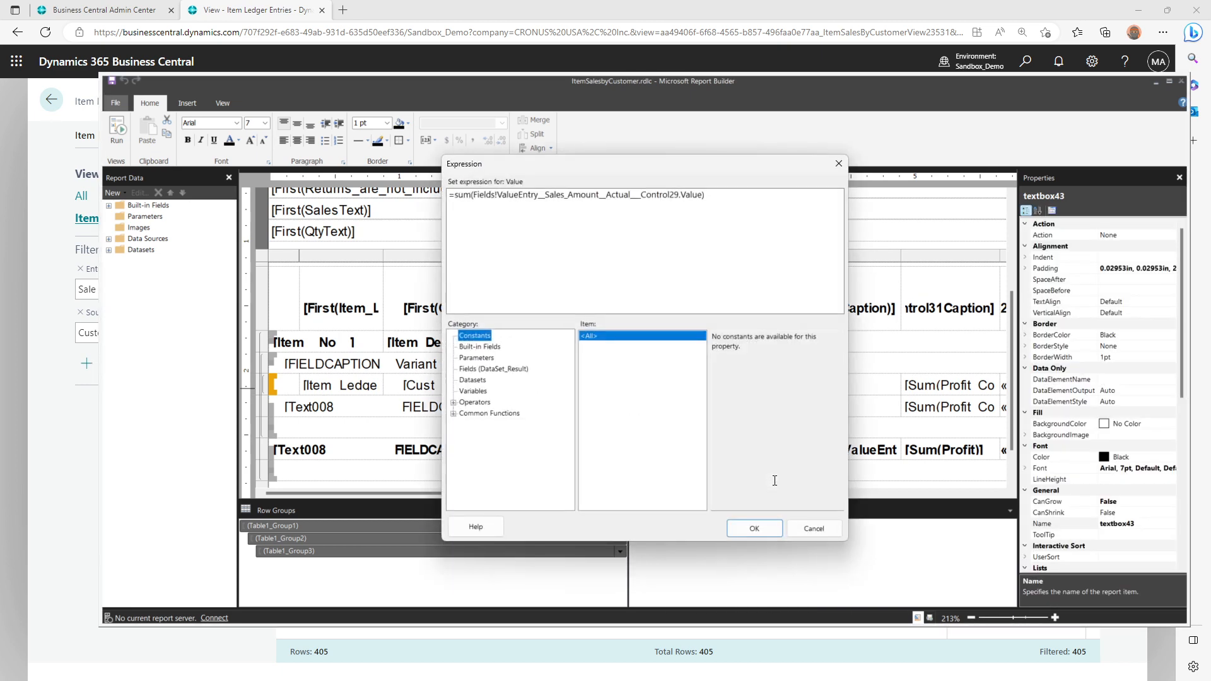
{"action": "key", "text": "Escape"}
Examine the expressions behind the discount amount and profit text boxes in the customer row
{"action": "right_click", "coordinate": [843, 393]}
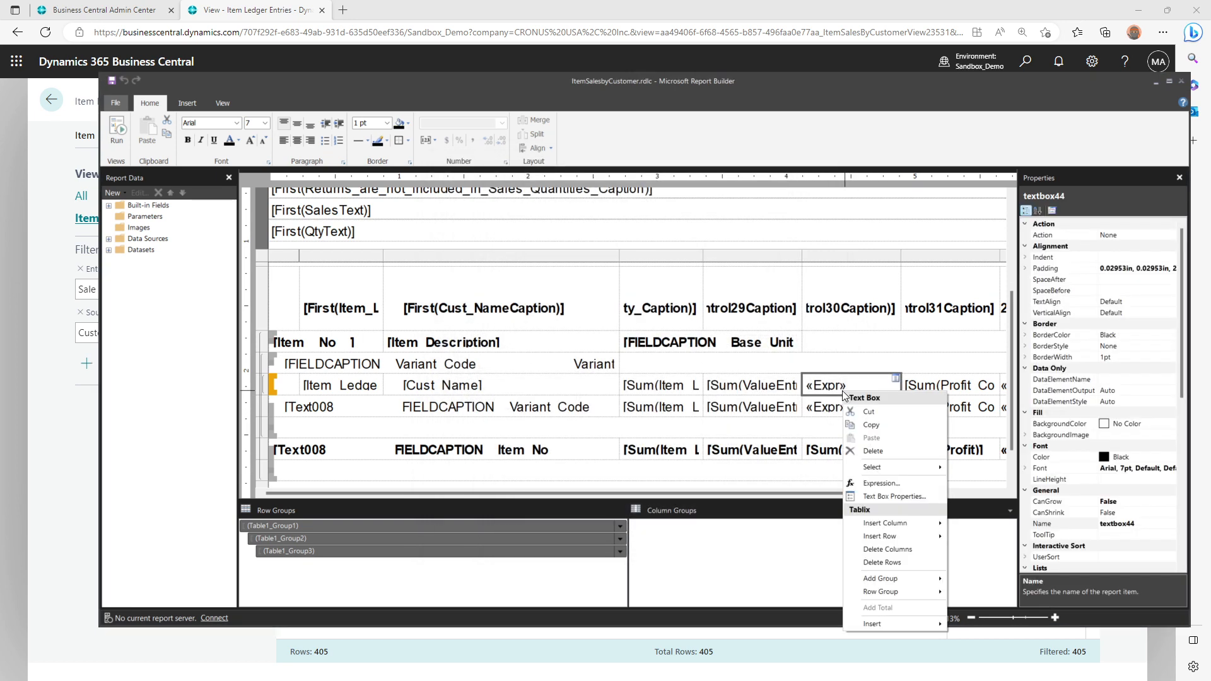
{"action": "left_click", "coordinate": [880, 489]}
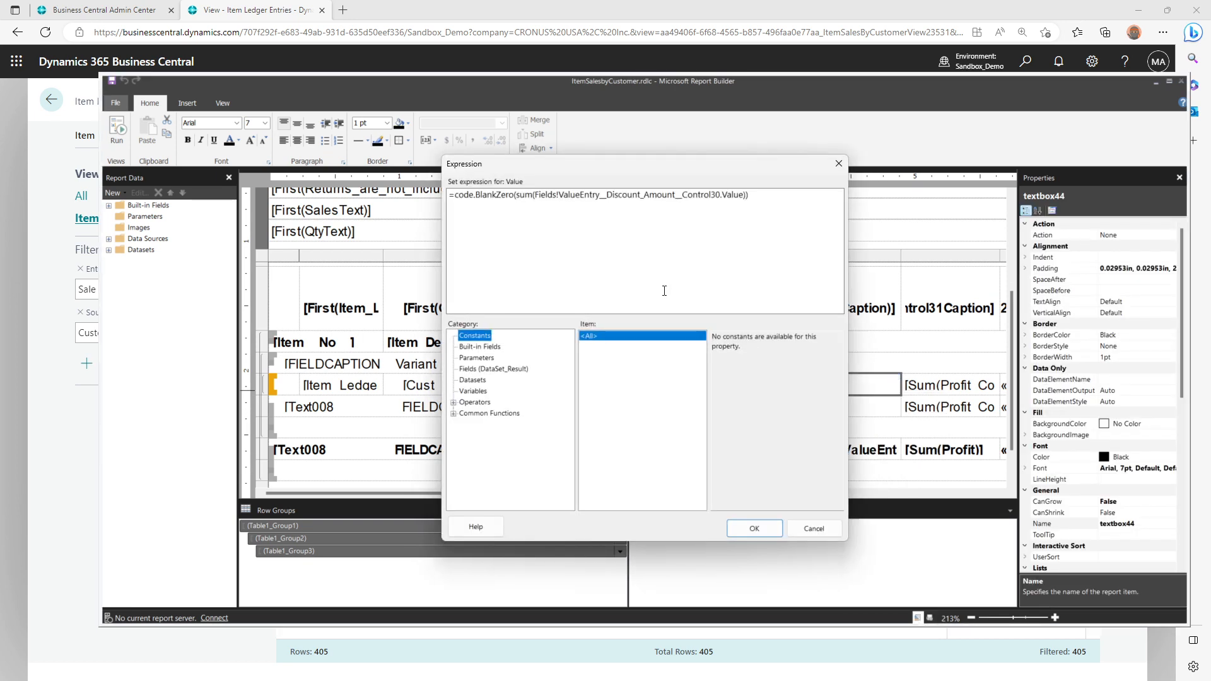
{"action": "key", "text": "Escape"}
{"action": "right_click", "coordinate": [944, 386]}
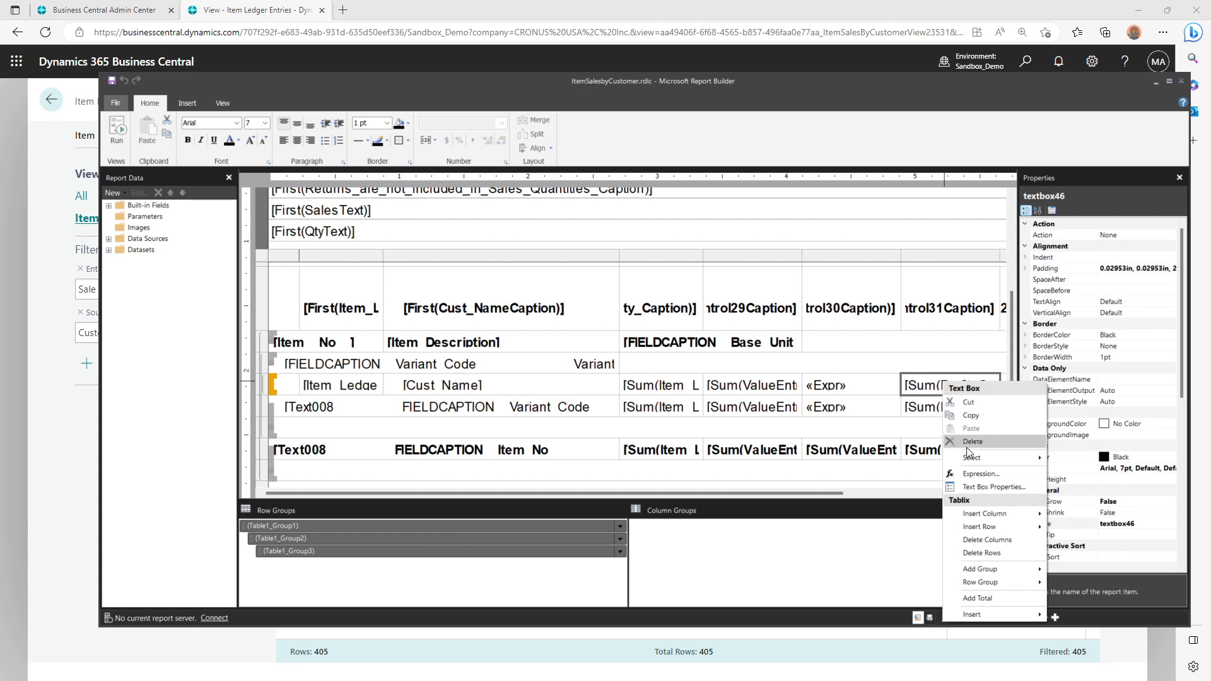
{"action": "left_click", "coordinate": [975, 475]}
{"action": "key", "text": "Escape"}
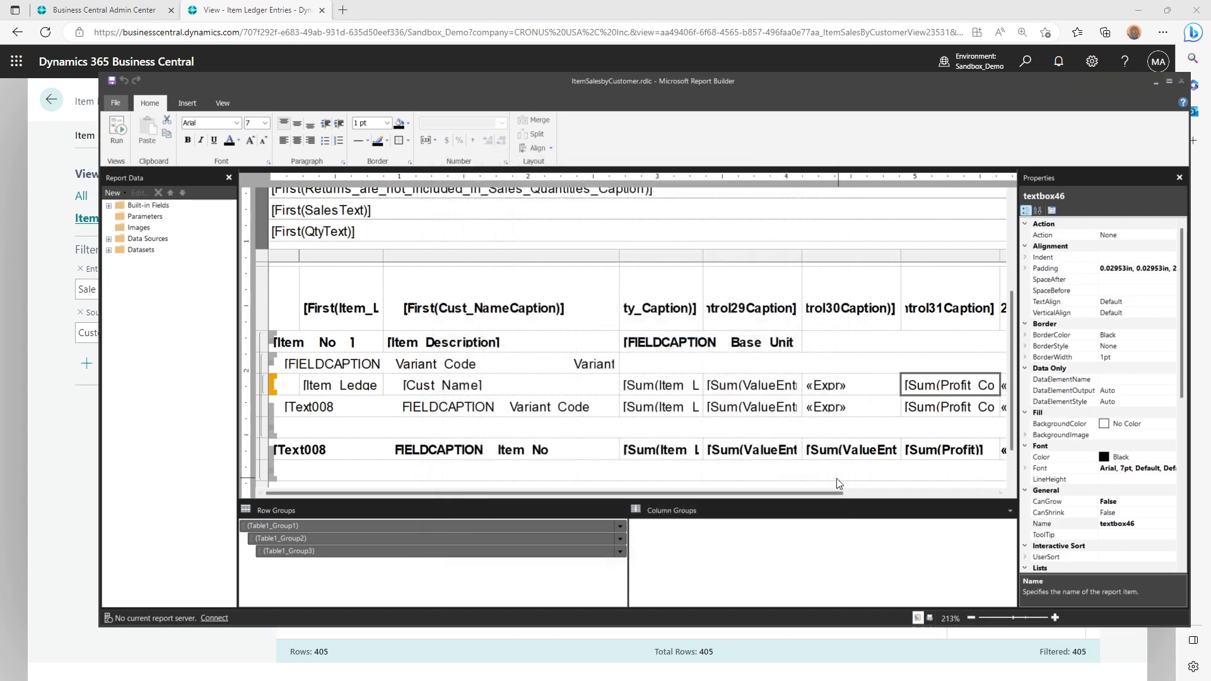
Review the source field in the customer row's sales amount expression once more, then return to the Item Ledger Entries analysis
{"action": "left_click_drag", "start_coordinate": [807, 493], "coordinate": [752, 494]}
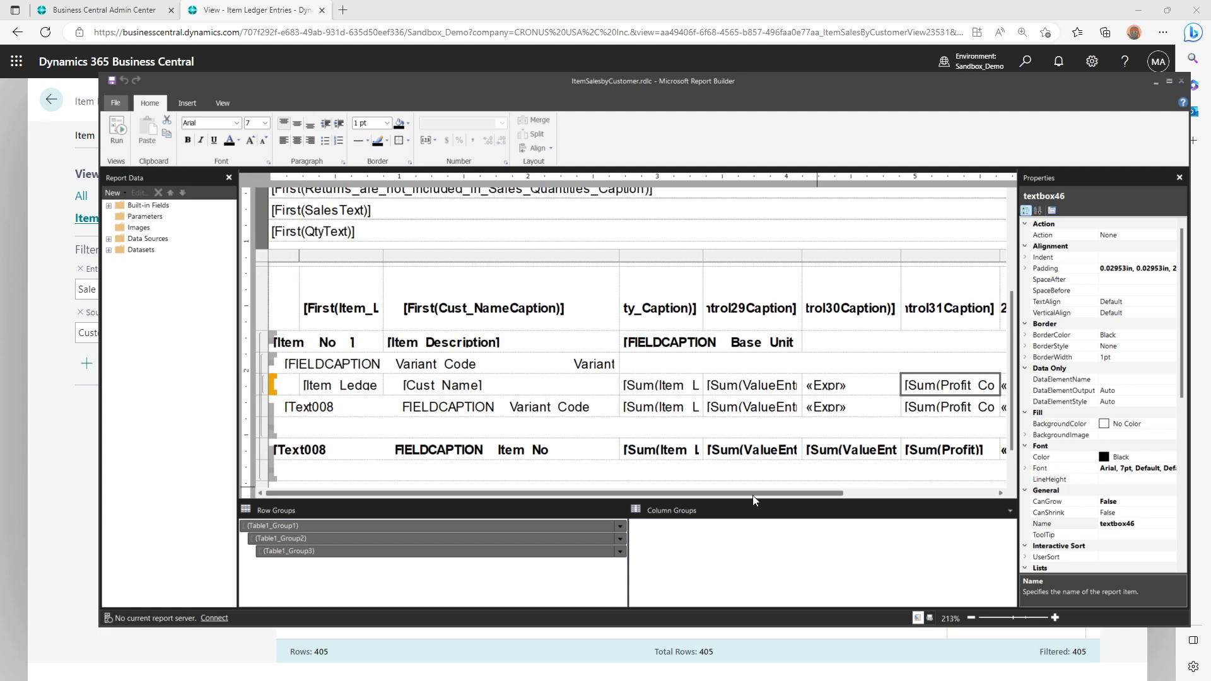
{"action": "right_click", "coordinate": [761, 393]}
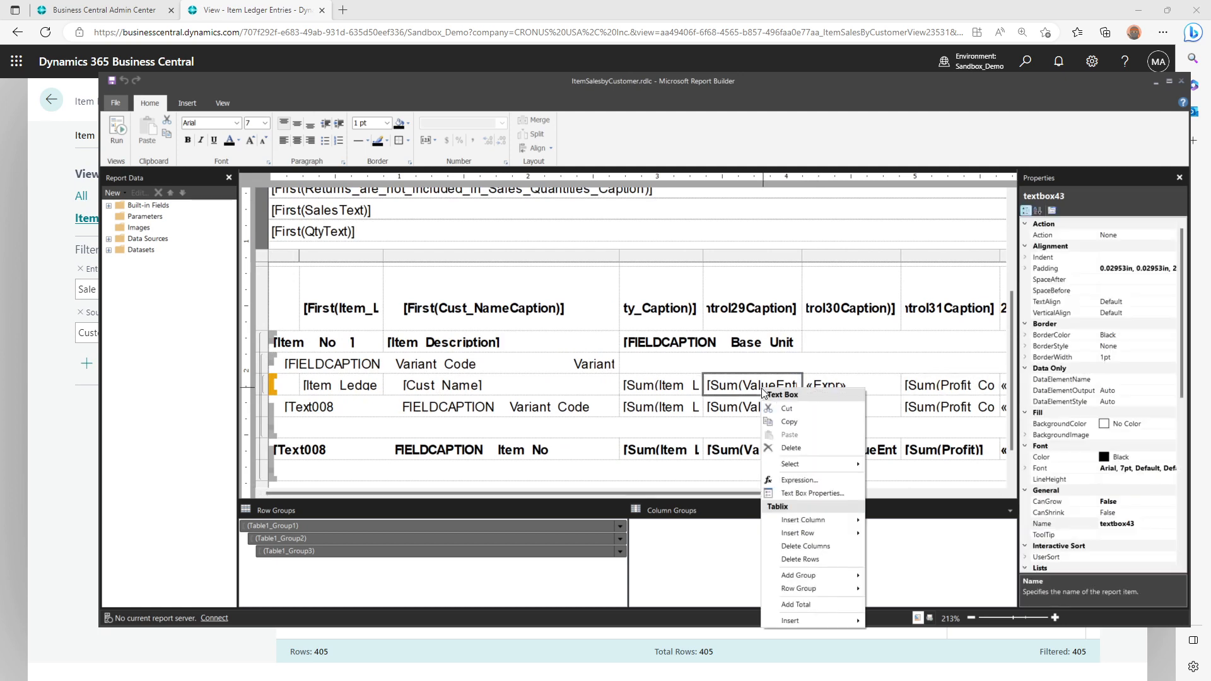
{"action": "left_click", "coordinate": [809, 481]}
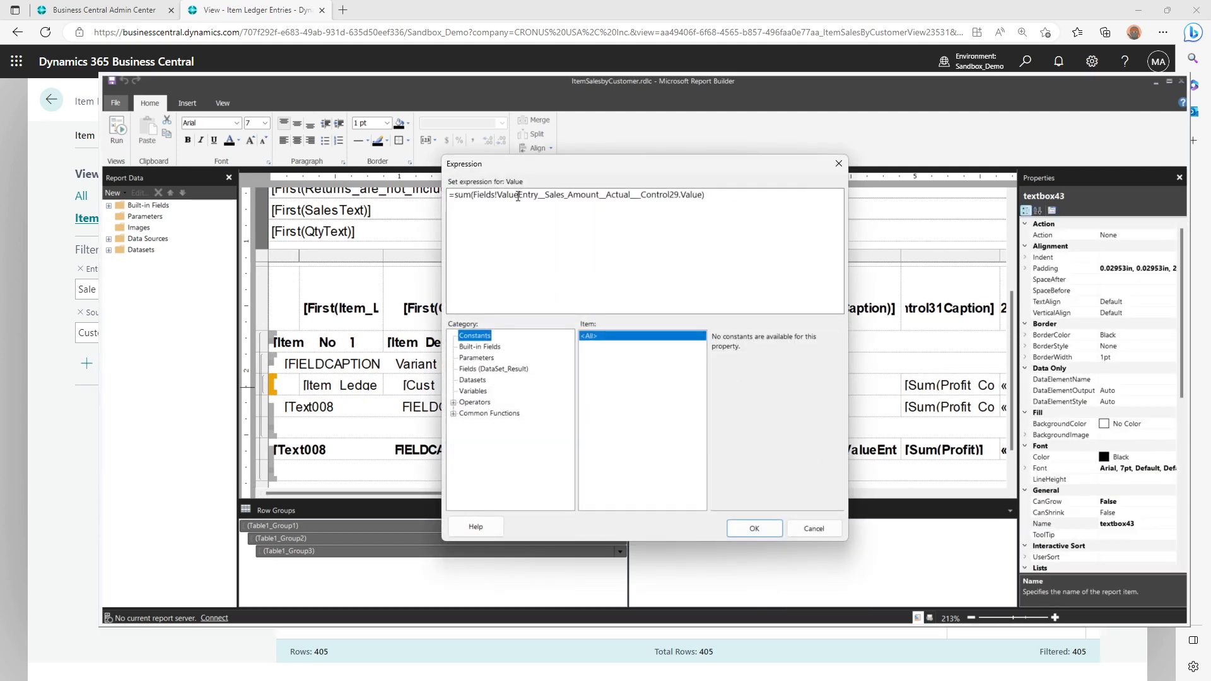
{"action": "left_click_drag", "start_coordinate": [518, 196], "coordinate": [679, 203]}
{"action": "key", "text": "Escape"}
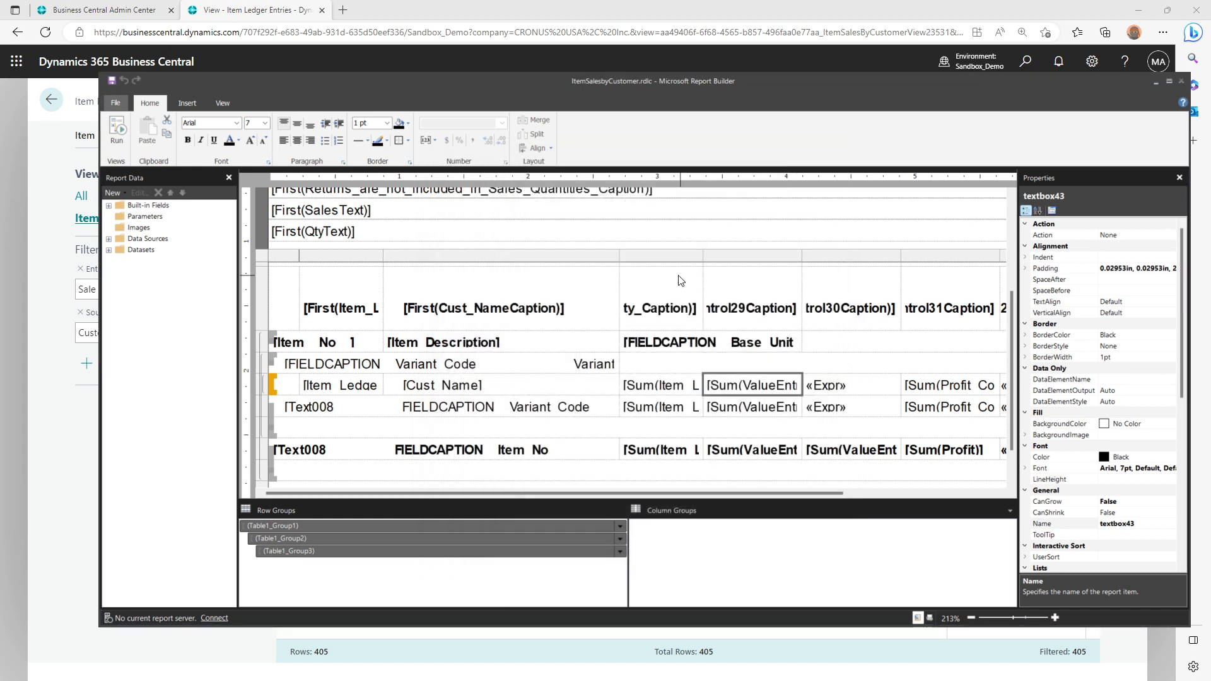
{"action": "left_click", "coordinate": [704, 11]}
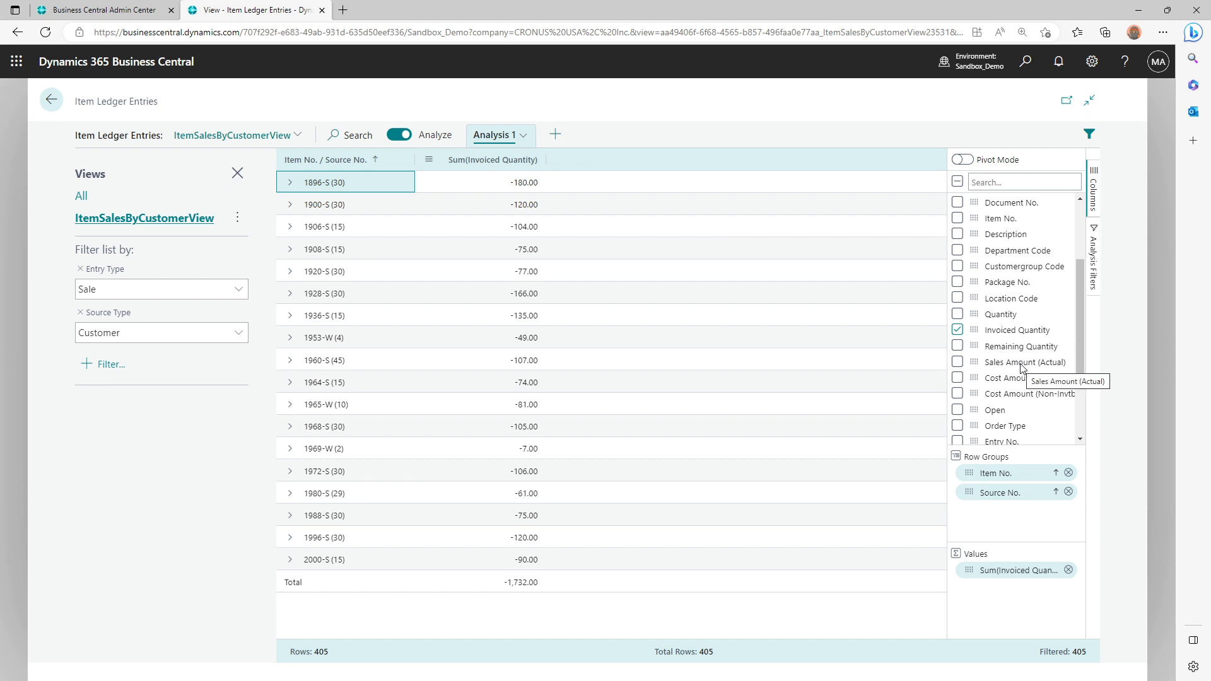
Recheck the sales amount expression in Report Builder, then add Sales Amount (Actual) as a summed value in the analysis and fit its column width
{"action": "key", "text": "alt+Tab"}
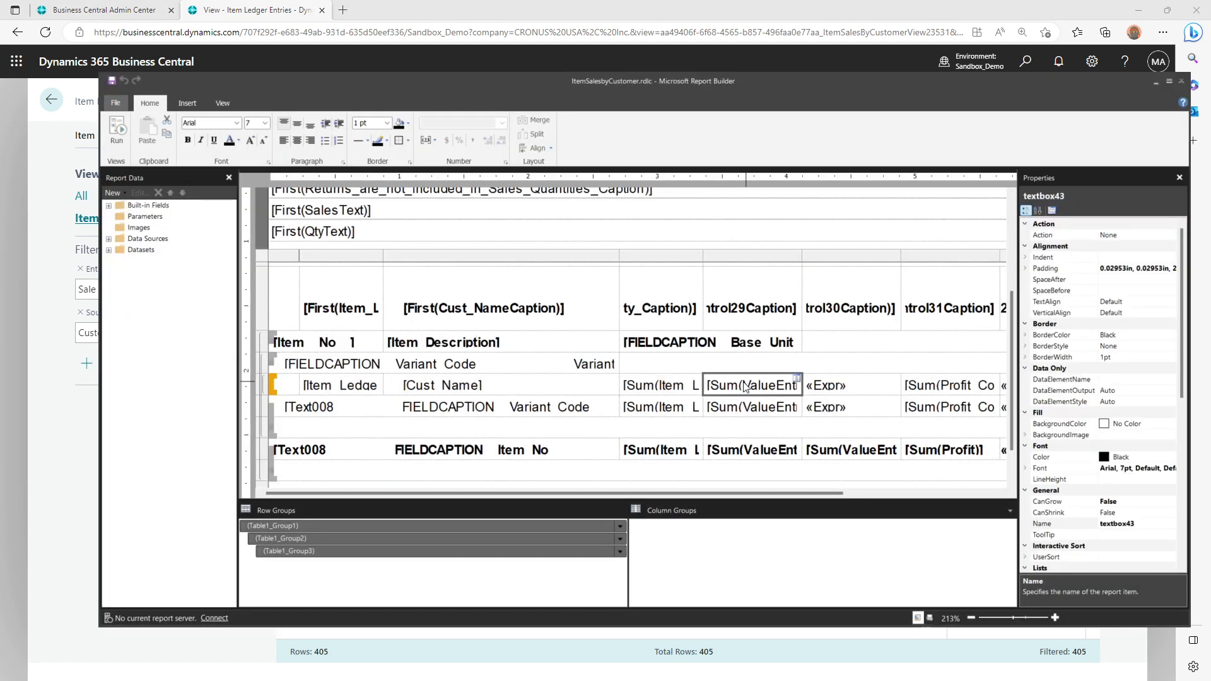
{"action": "key", "text": "alt+Tab"}
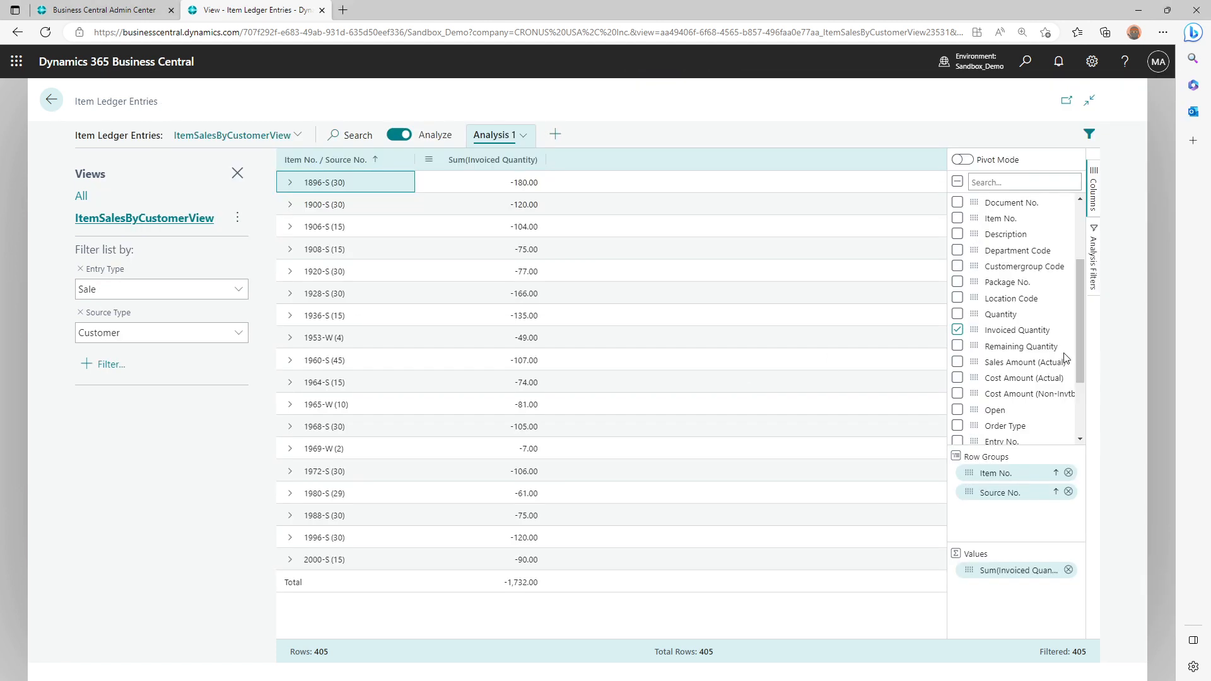
{"action": "left_click", "coordinate": [957, 363]}
{"action": "left_click_drag", "start_coordinate": [977, 366], "coordinate": [990, 593]}
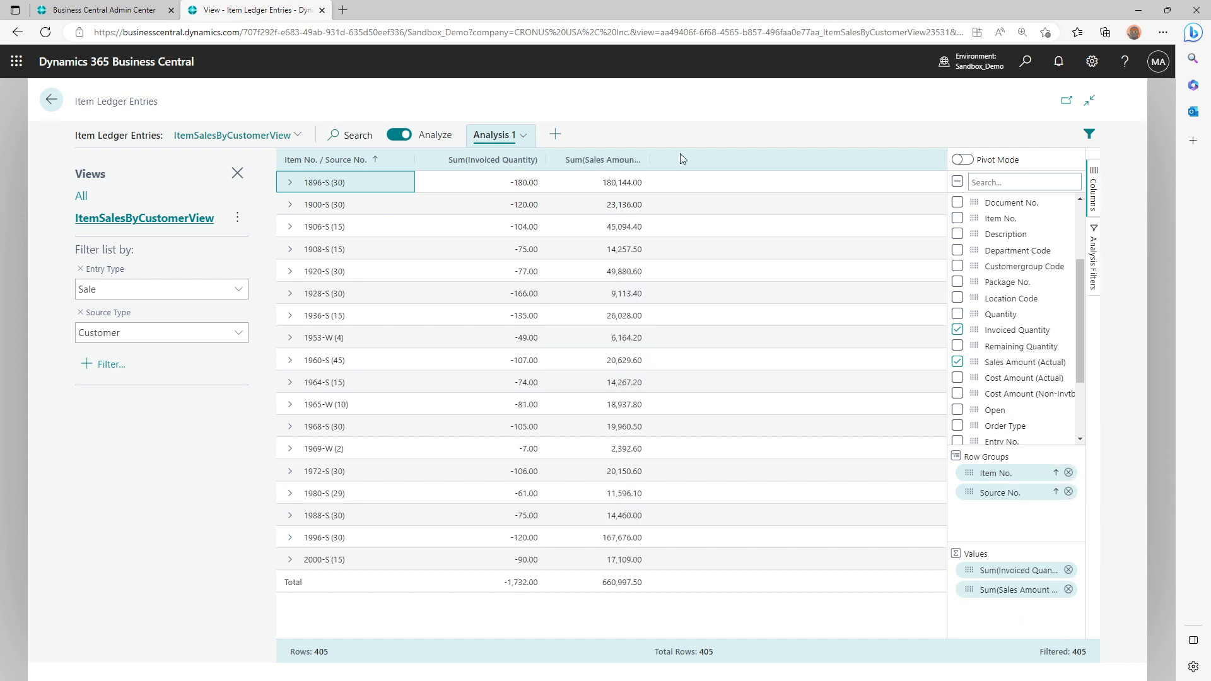
{"action": "double_click", "coordinate": [649, 162]}
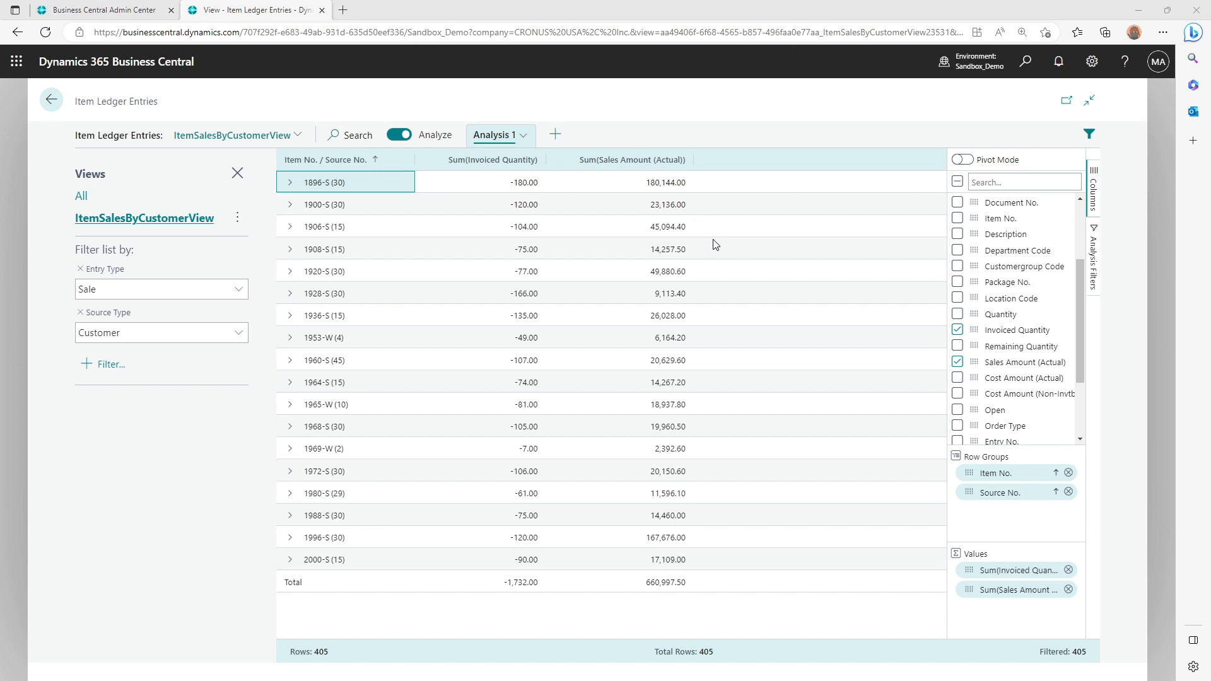
Bring up the Item Sales by Customer preview, place it beside the analysis's sales amount sums, and review the customer rows for item 1896-S
{"action": "key", "text": "alt+Tab"}
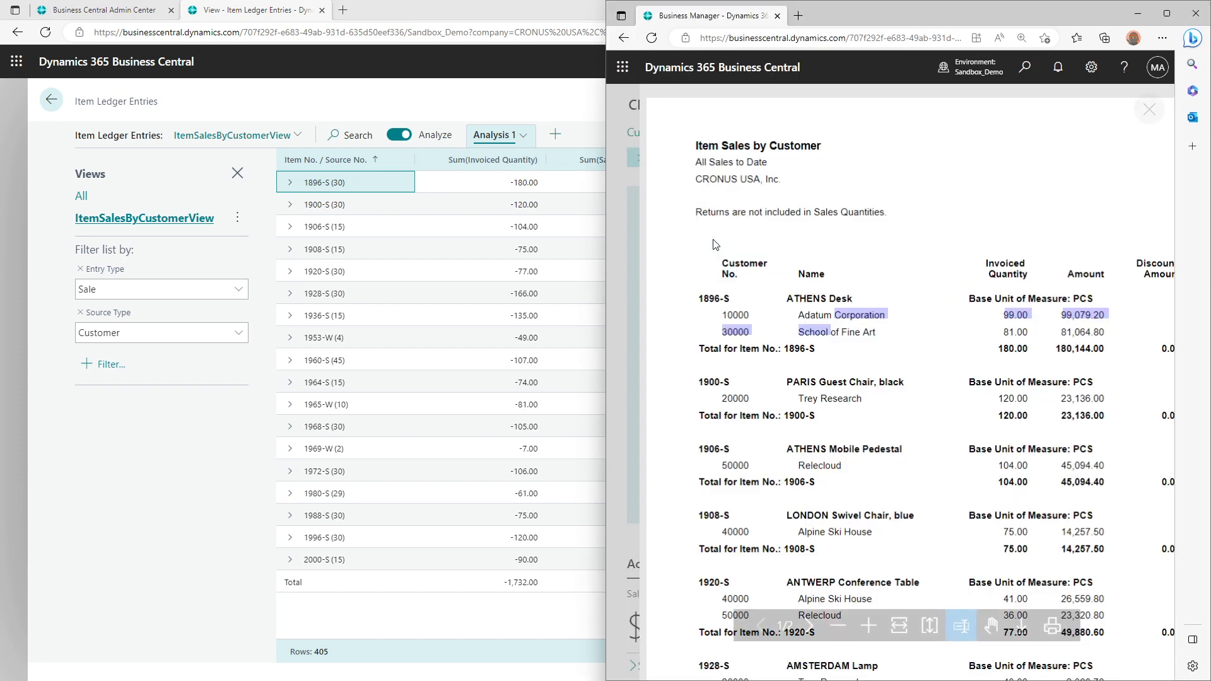
{"action": "left_click", "coordinate": [1042, 336]}
{"action": "left_click_drag", "start_coordinate": [929, 12], "coordinate": [331, 89]}
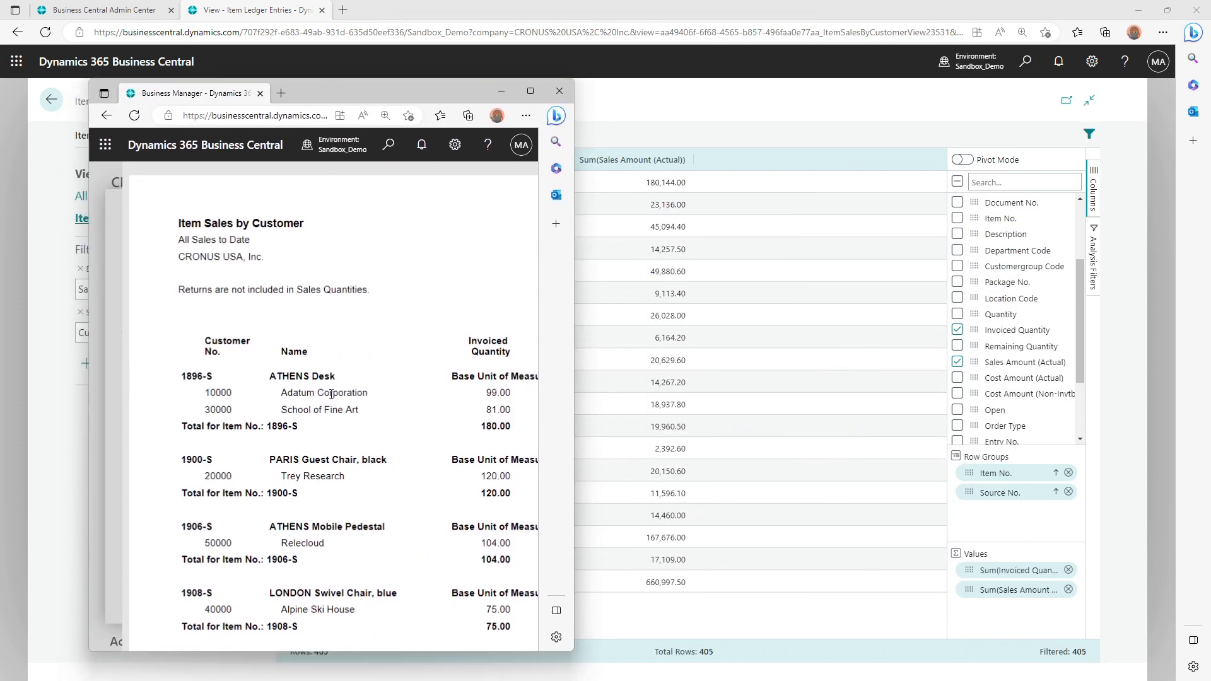
{"action": "left_click_drag", "start_coordinate": [331, 394], "coordinate": [498, 396]}
{"action": "scroll", "coordinate": [494, 402], "scroll_direction": "right", "scroll_amount": 5}
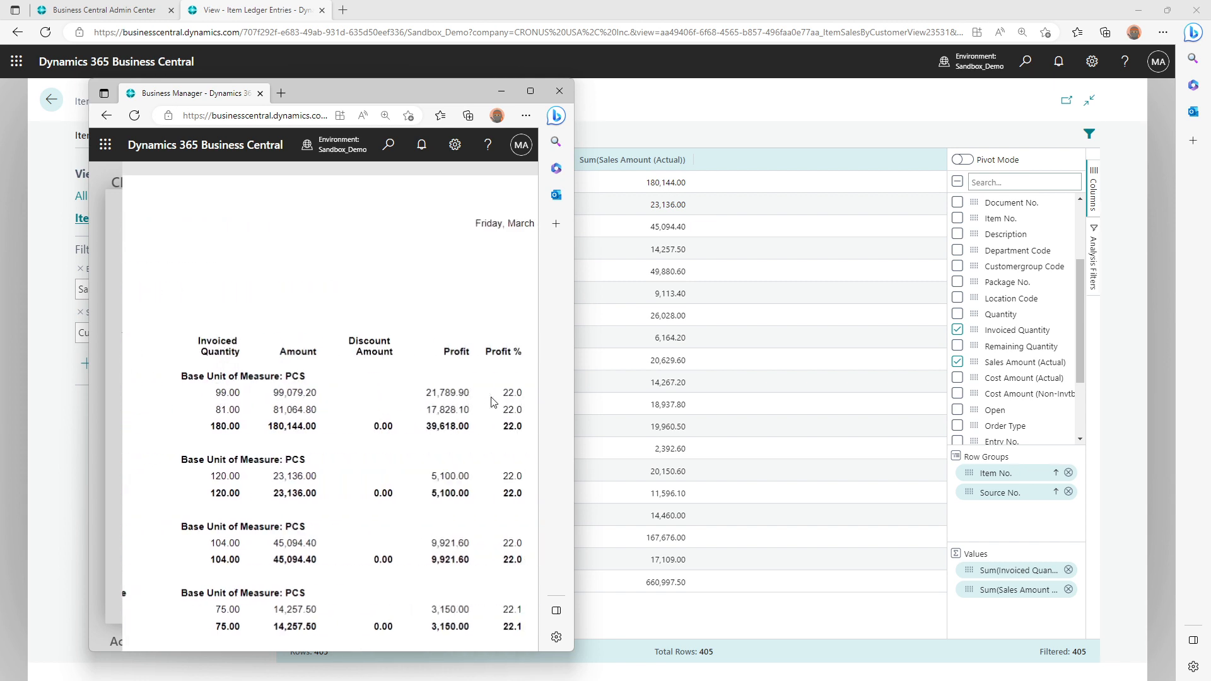
{"action": "scroll", "coordinate": [494, 402], "scroll_direction": "left", "scroll_amount": 1}
Expand item 1896-S in the analysis and compare its customer amounts and subtotal with those in the Item Sales by Customer preview
{"action": "key", "text": "alt+Tab"}
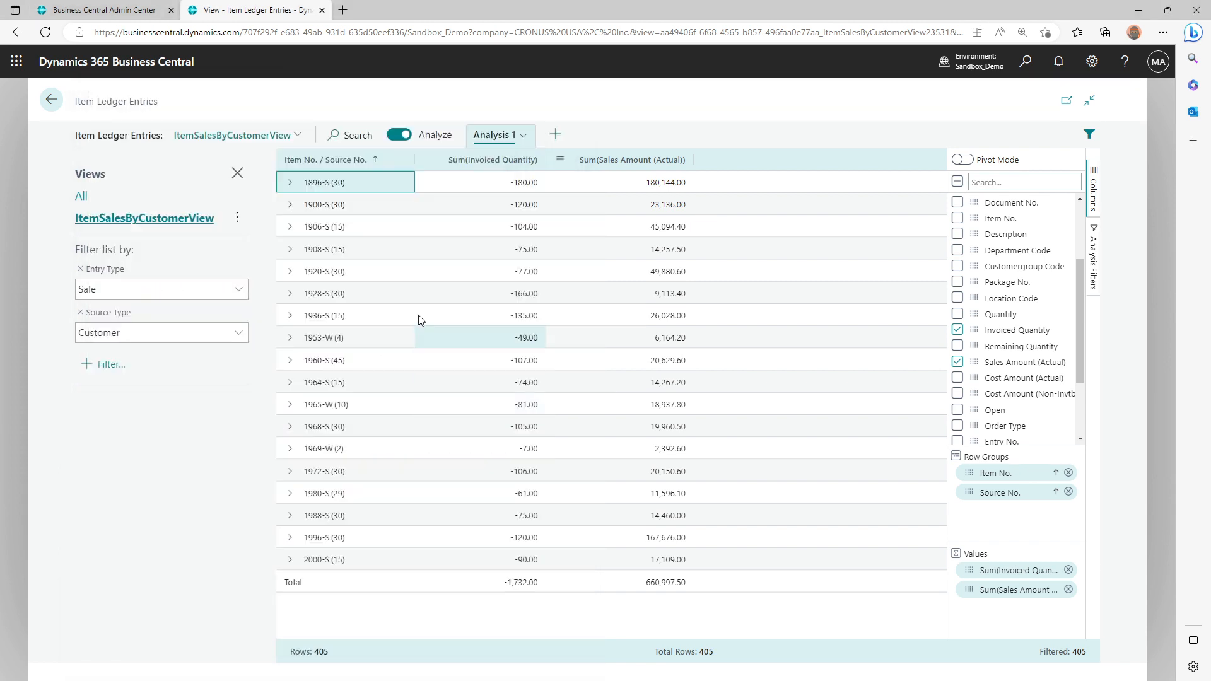
{"action": "left_click", "coordinate": [291, 184]}
{"action": "key", "text": "alt+Tab"}
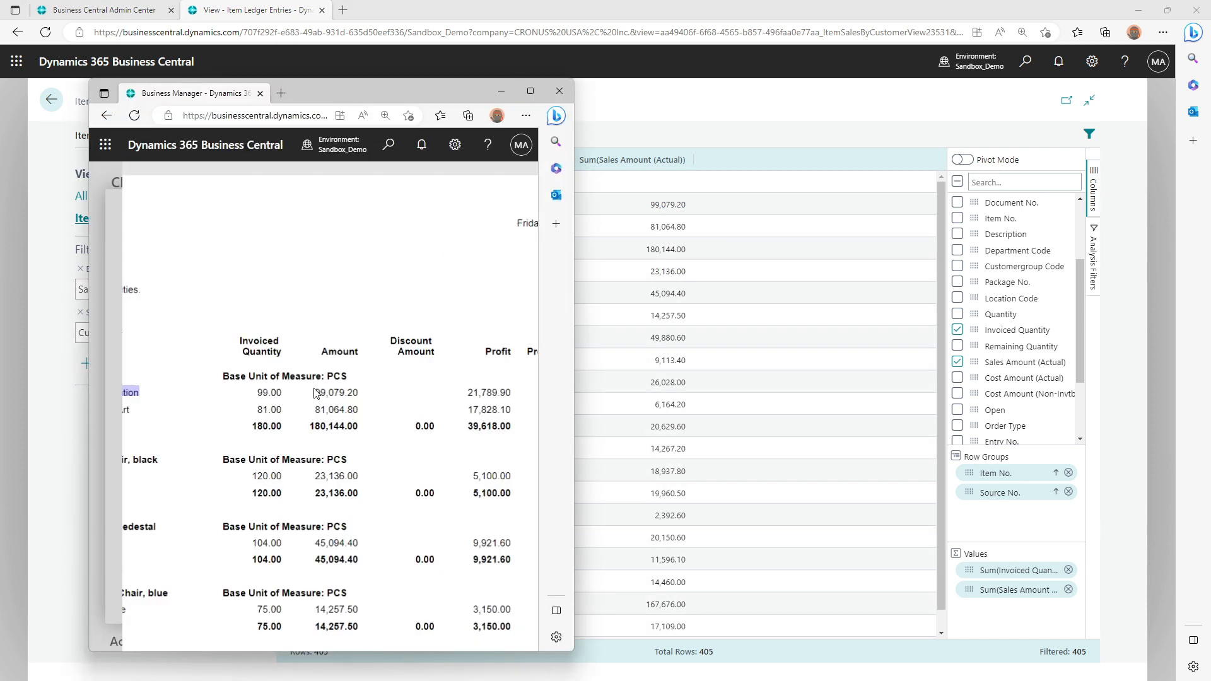
{"action": "left_click_drag", "start_coordinate": [343, 395], "coordinate": [327, 429]}
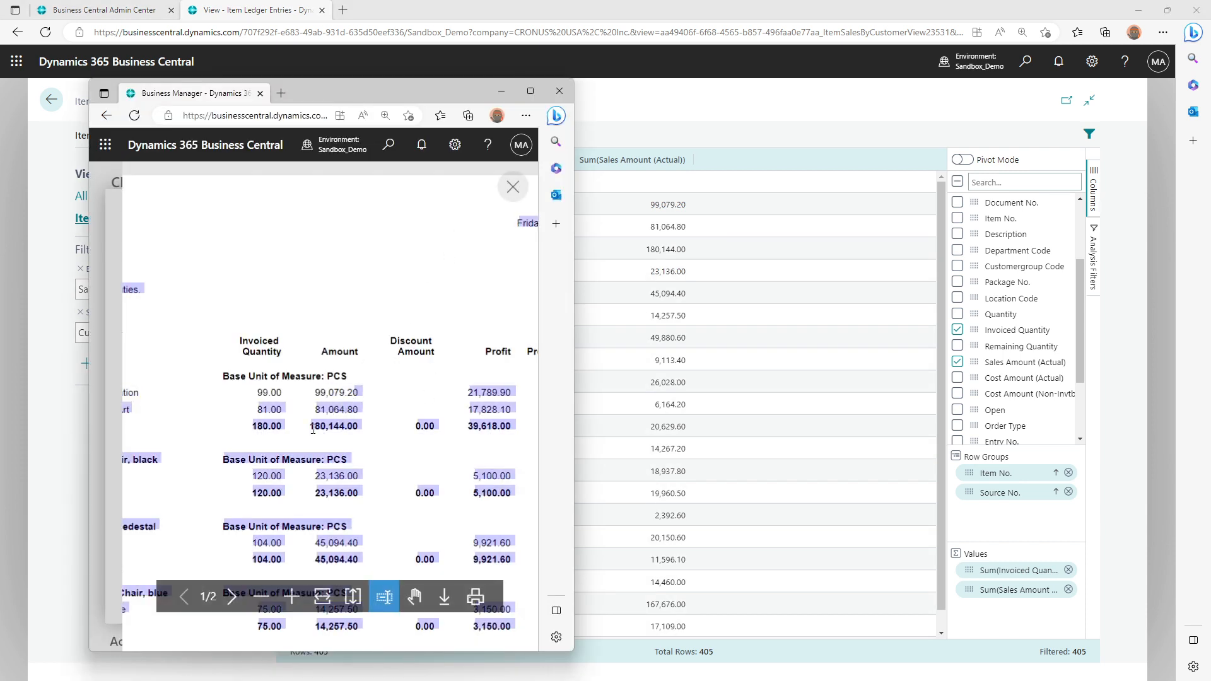
{"action": "left_click", "coordinate": [349, 428]}
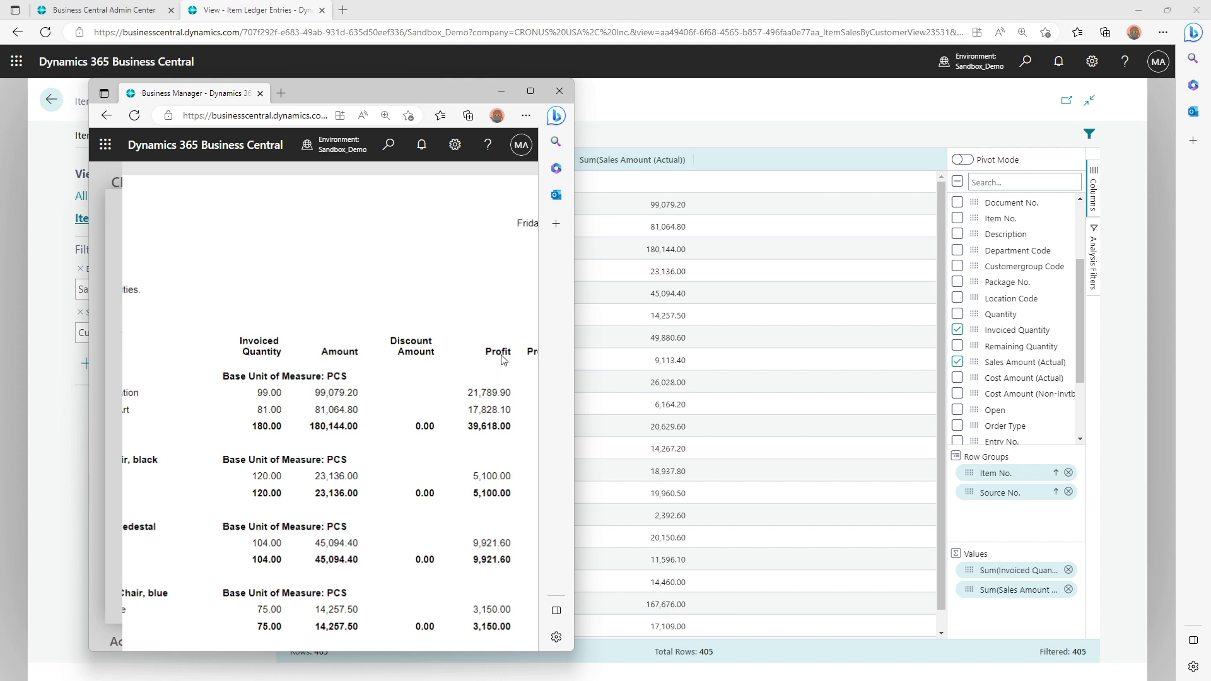
Examine the Profit and Profit % columns in the Item Sales by Customer preview, then return to the Item Ledger Entries analysis
{"action": "left_click_drag", "start_coordinate": [495, 384], "coordinate": [530, 398]}
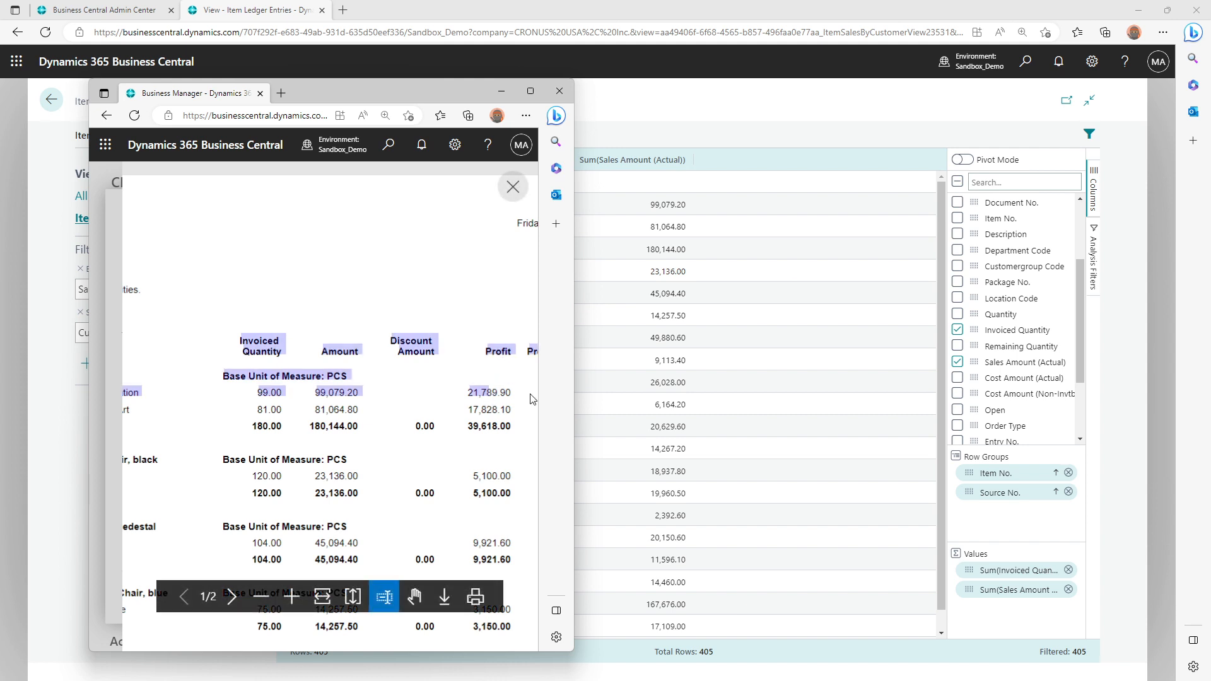
{"action": "left_click", "coordinate": [495, 404]}
{"action": "scroll", "coordinate": [495, 404], "scroll_direction": "right", "scroll_amount": 3}
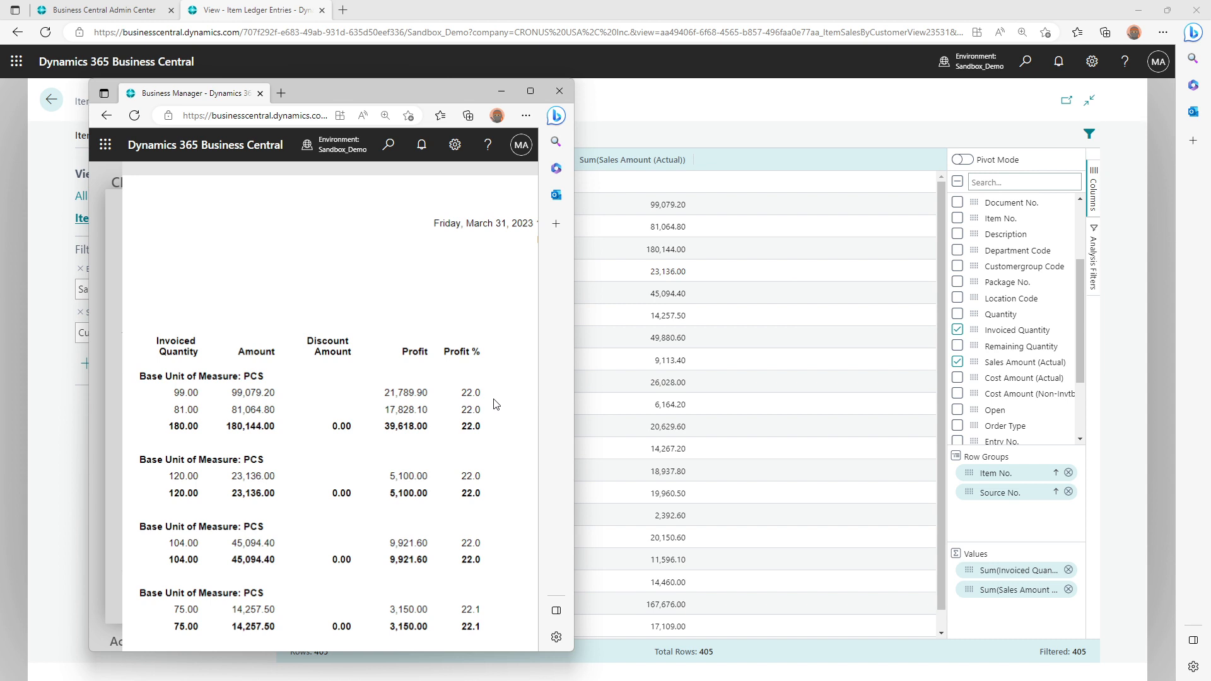
{"action": "left_click", "coordinate": [693, 109]}
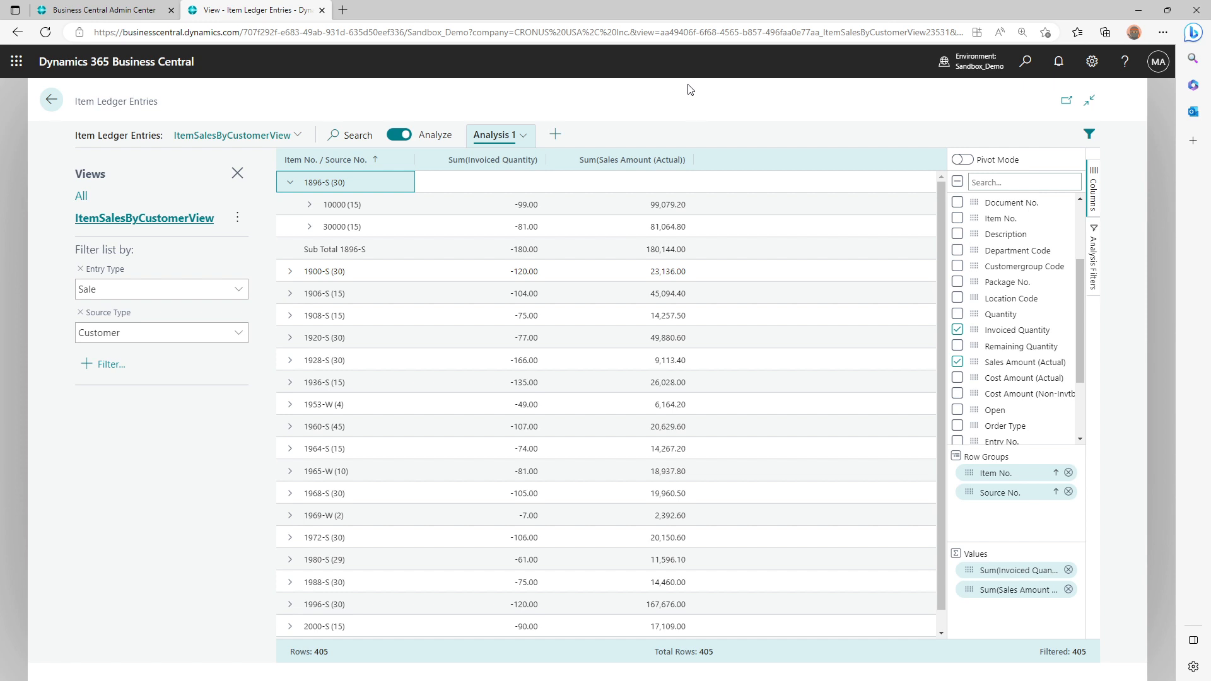
Collapse item 1896-S and inspect the customer breakdowns of items 1900-S and 1906-S, leaving every item group collapsed
{"action": "left_click", "coordinate": [291, 183]}
{"action": "left_click", "coordinate": [290, 204]}
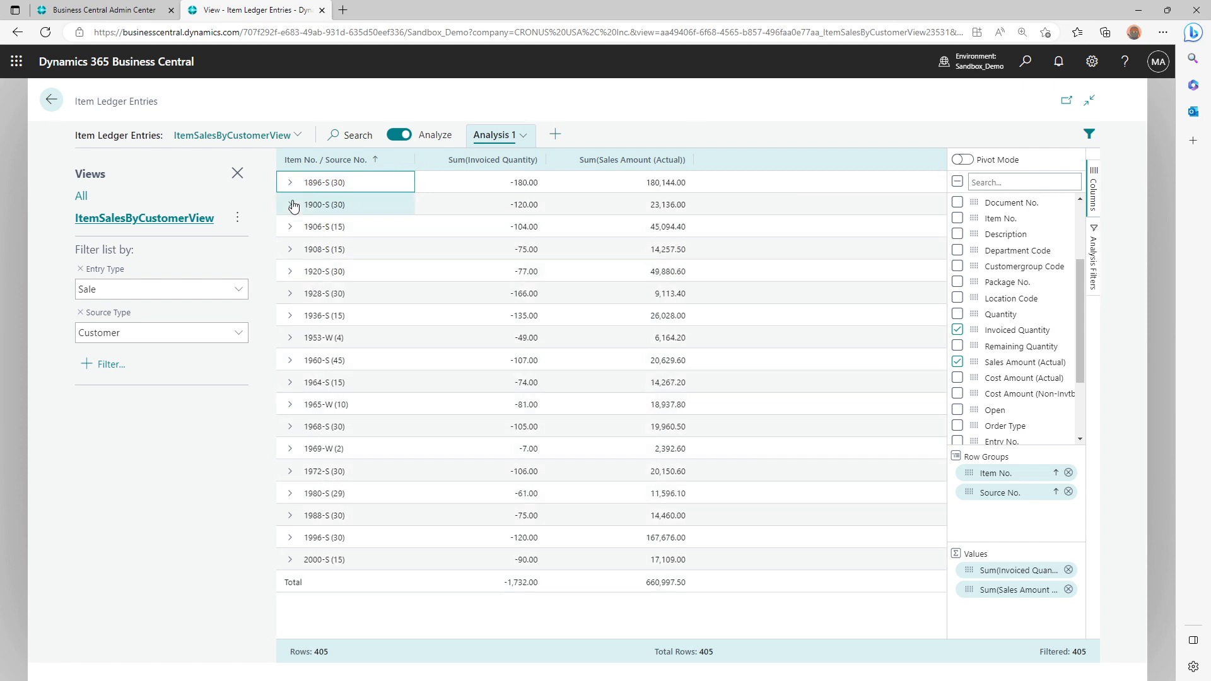
{"action": "left_click", "coordinate": [290, 204]}
{"action": "left_click", "coordinate": [290, 205]}
{"action": "left_click", "coordinate": [291, 227]}
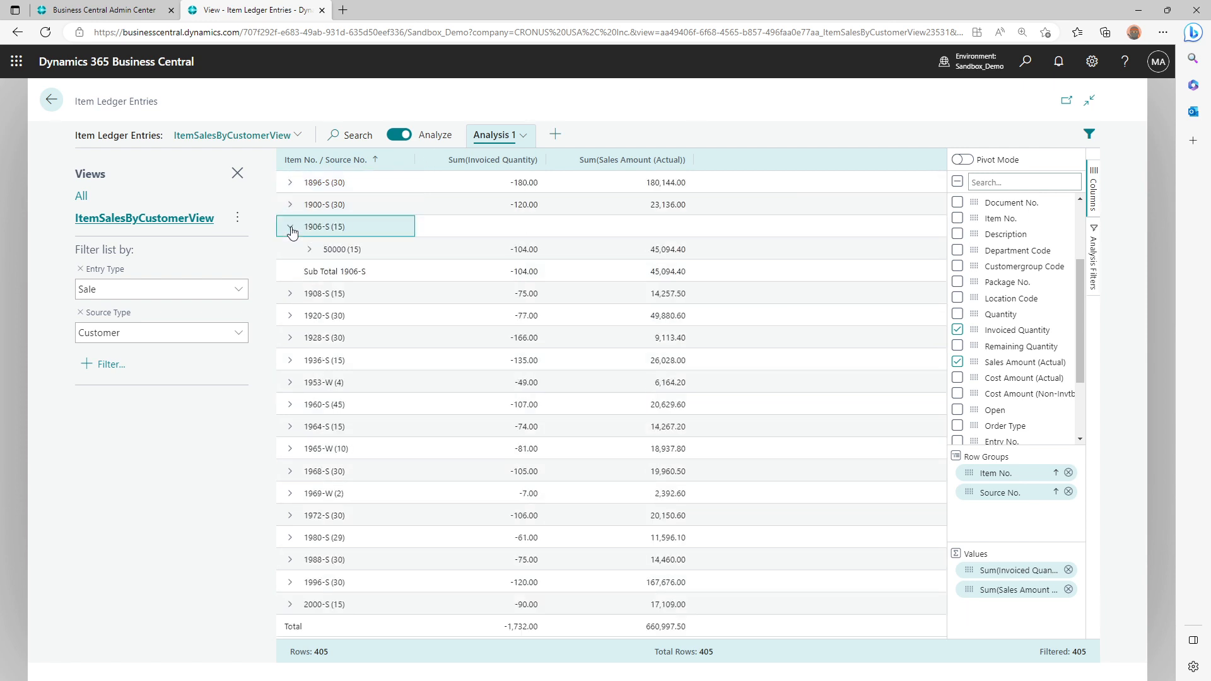
{"action": "left_click", "coordinate": [291, 229]}
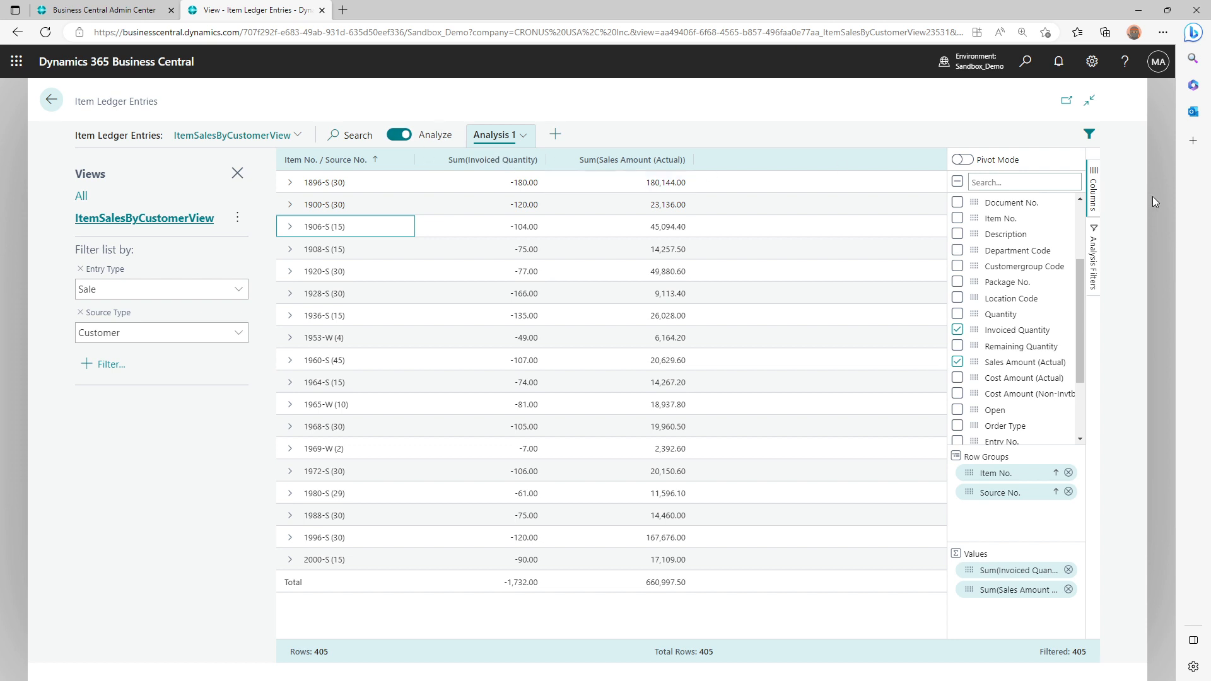
Turn on Pivot Mode for Analysis 1 and look through the available fields
{"action": "left_click", "coordinate": [962, 159]}
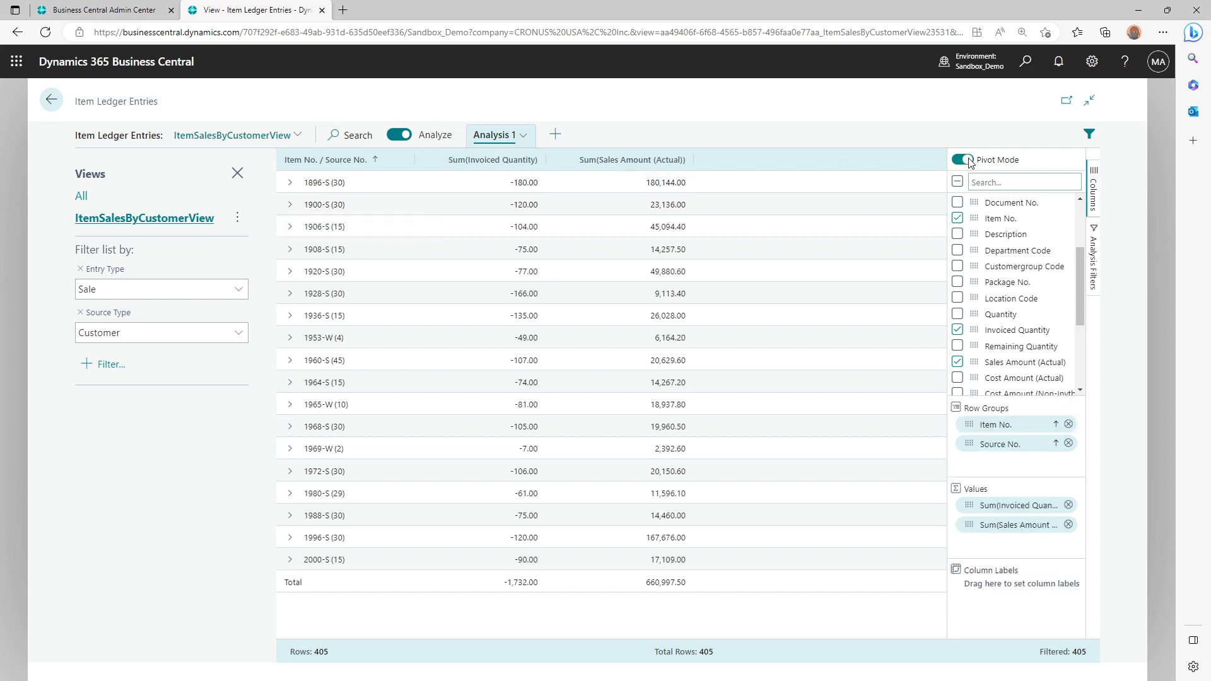
{"action": "scroll", "coordinate": [995, 317], "scroll_direction": "up", "scroll_amount": 3}
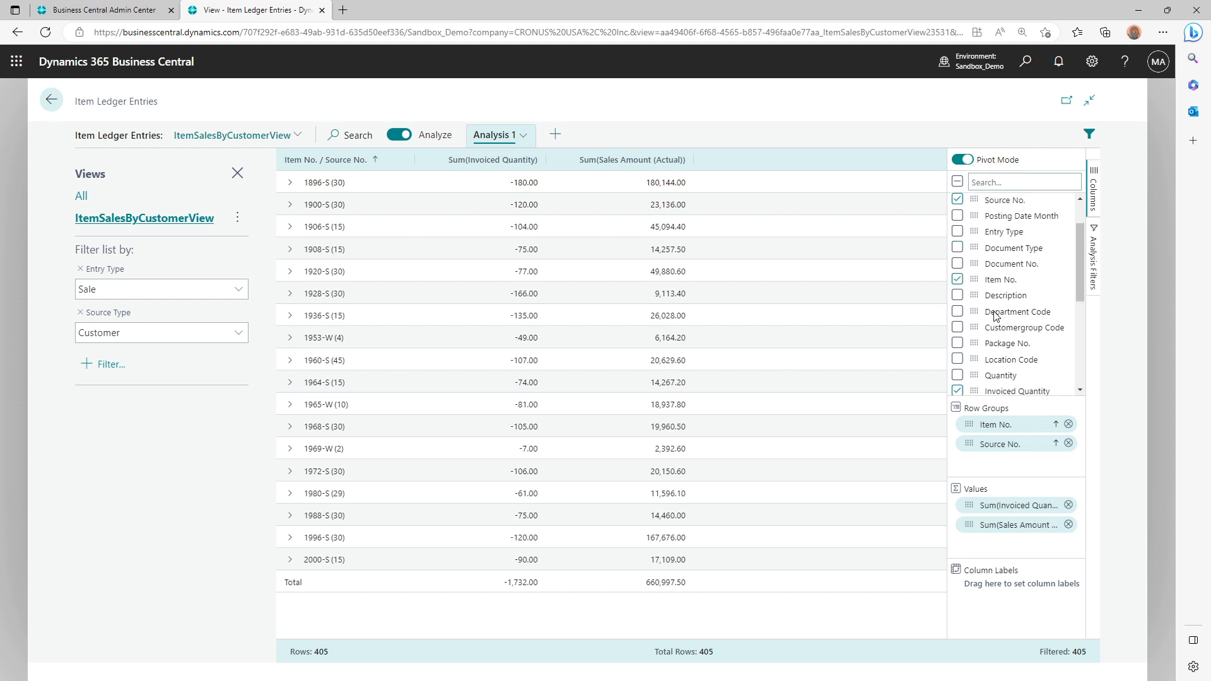
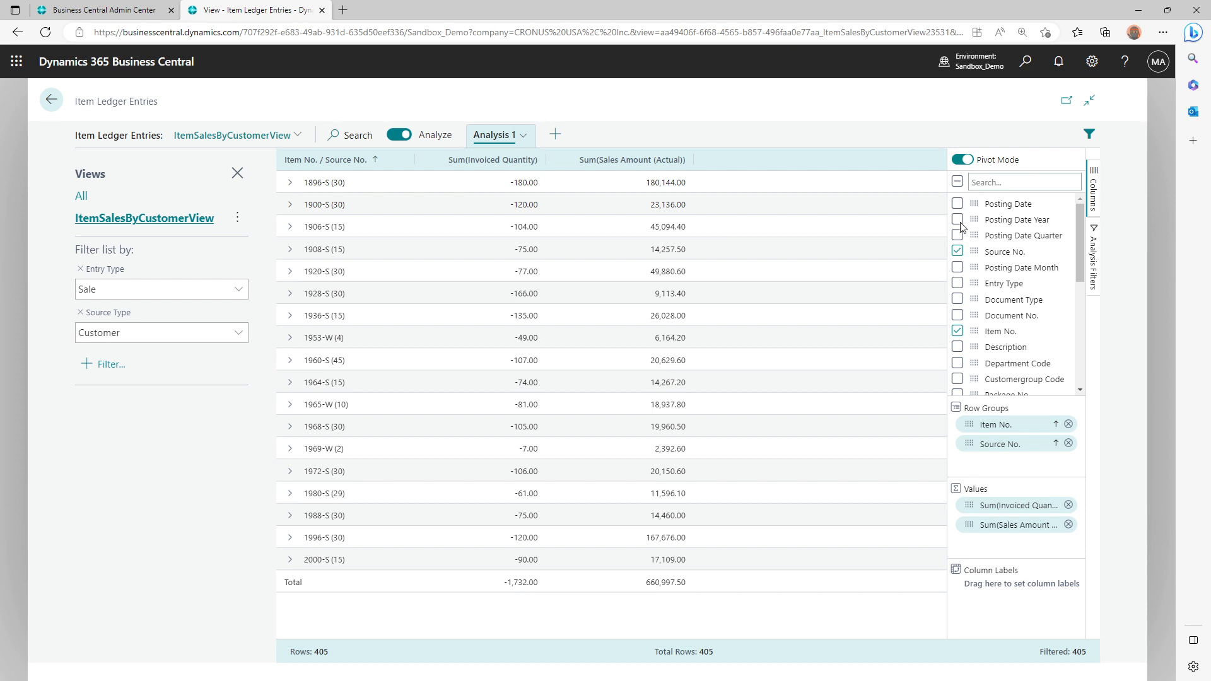
Add Posting Date Year and Posting Date Quarter as column labels, and expand 2022 and 2023 to show their quarters
{"action": "left_click_drag", "start_coordinate": [971, 219], "coordinate": [987, 587]}
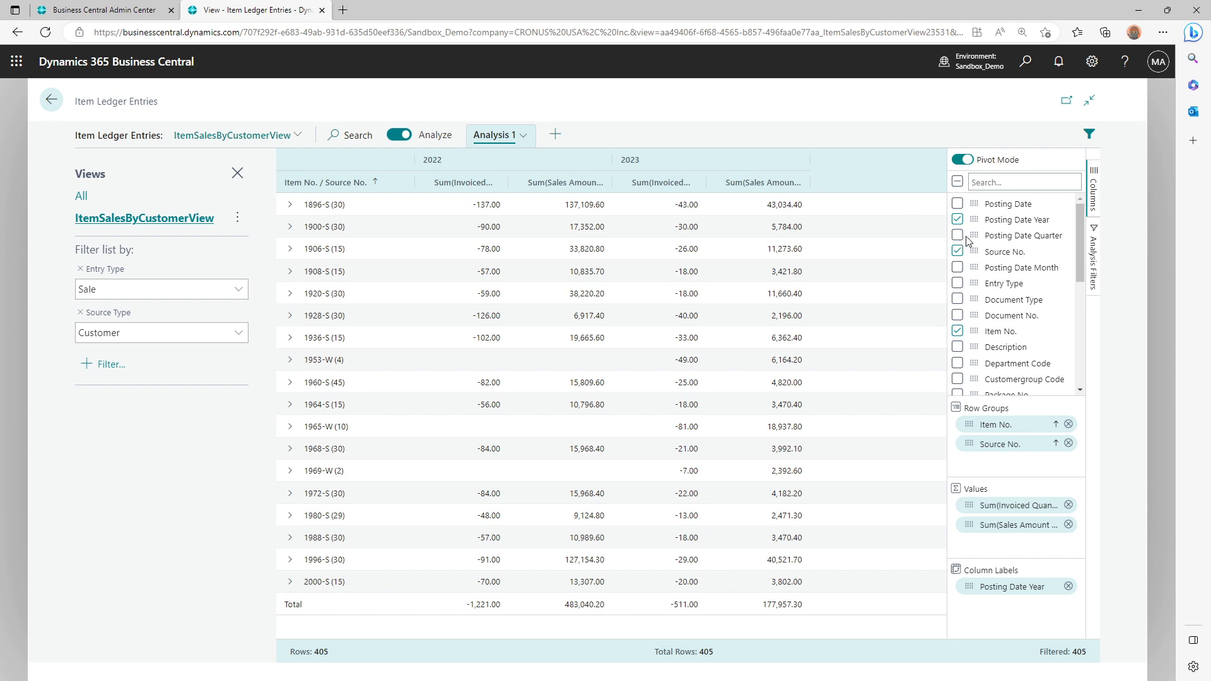
{"action": "left_click_drag", "start_coordinate": [974, 236], "coordinate": [986, 602]}
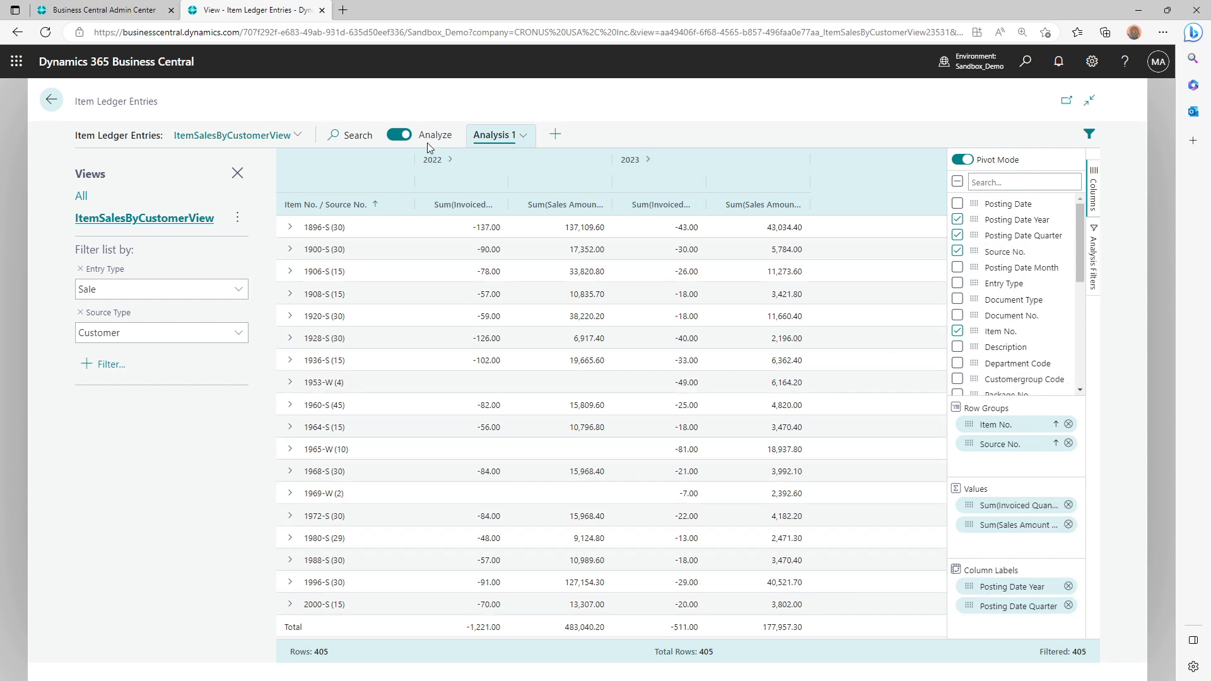
{"action": "left_click", "coordinate": [452, 160]}
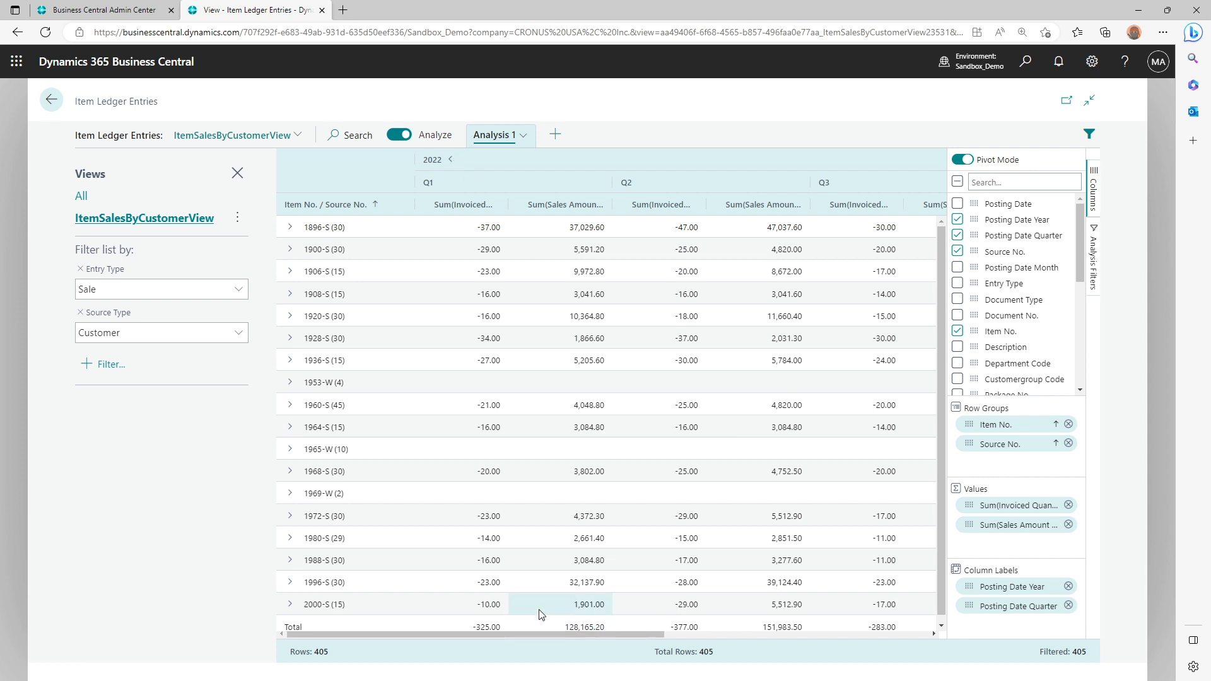
{"action": "left_click_drag", "start_coordinate": [529, 634], "coordinate": [823, 635]}
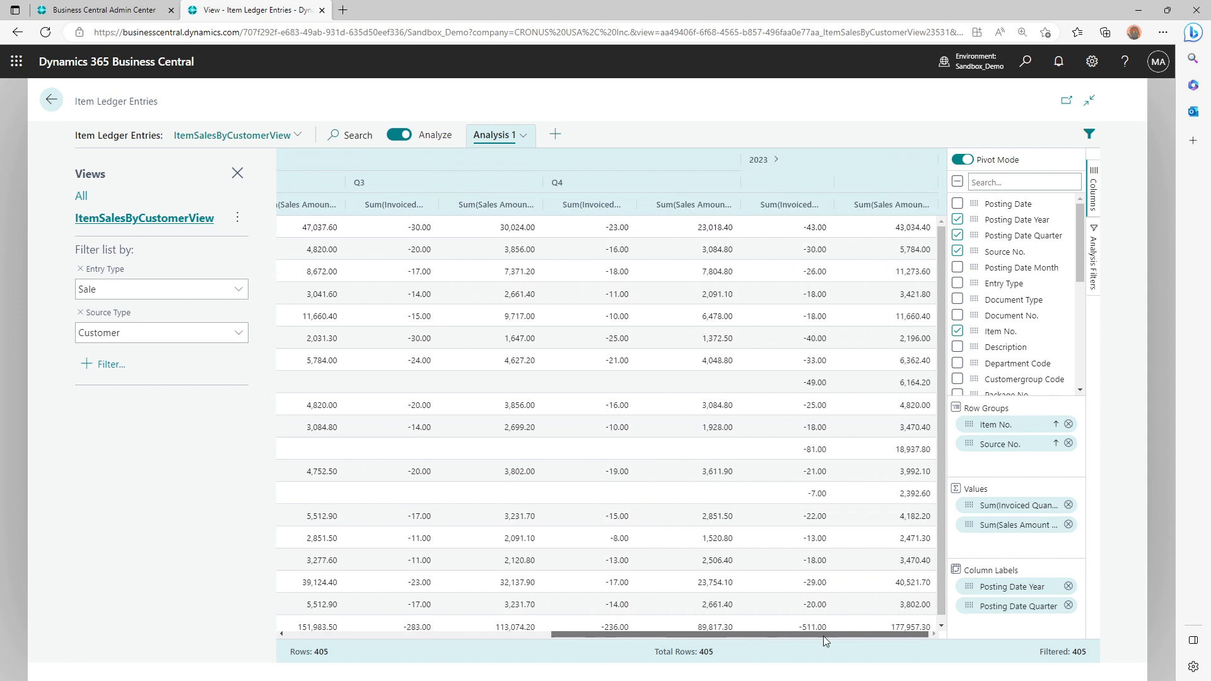
{"action": "left_click", "coordinate": [776, 159]}
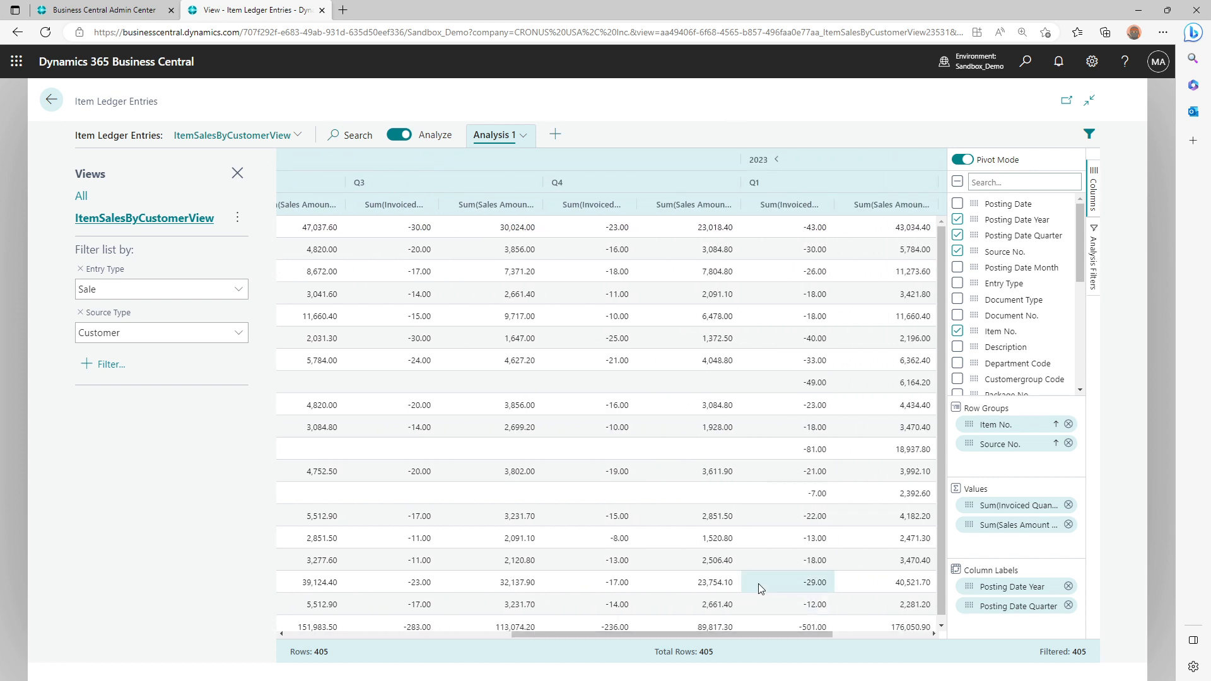
{"action": "left_click_drag", "start_coordinate": [752, 636], "coordinate": [452, 631]}
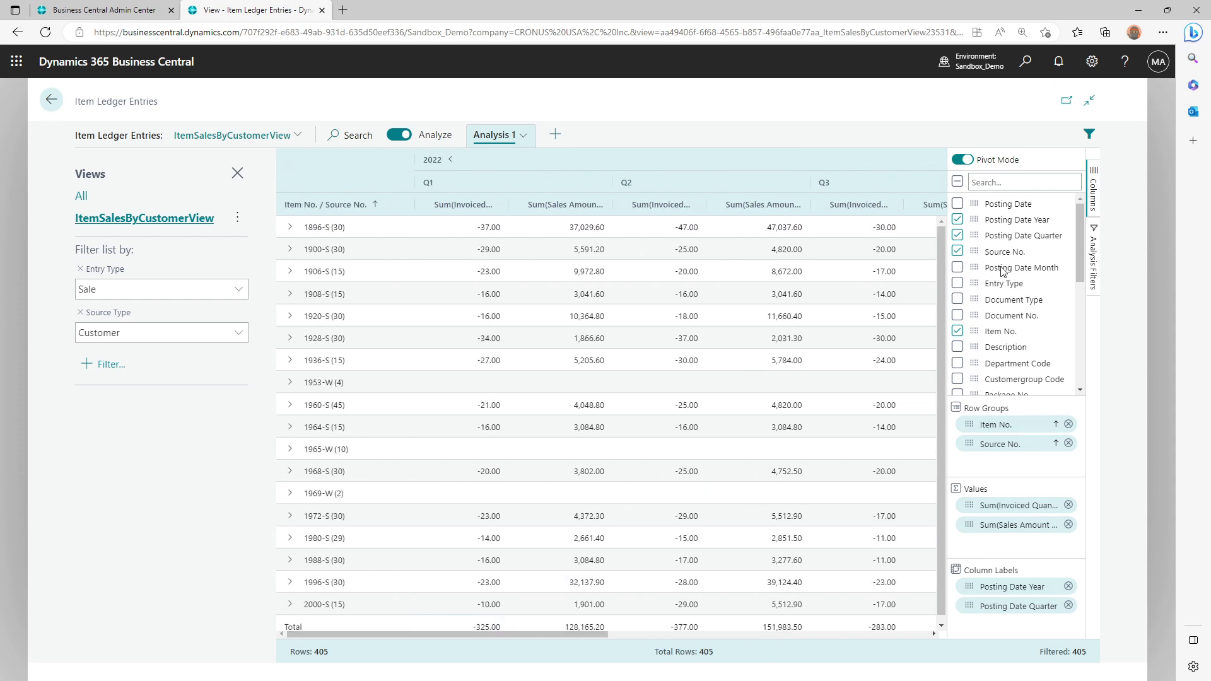
Add Posting Date Month as a column label and order the labels Year, Quarter, Month
{"action": "left_click_drag", "start_coordinate": [975, 267], "coordinate": [988, 607]}
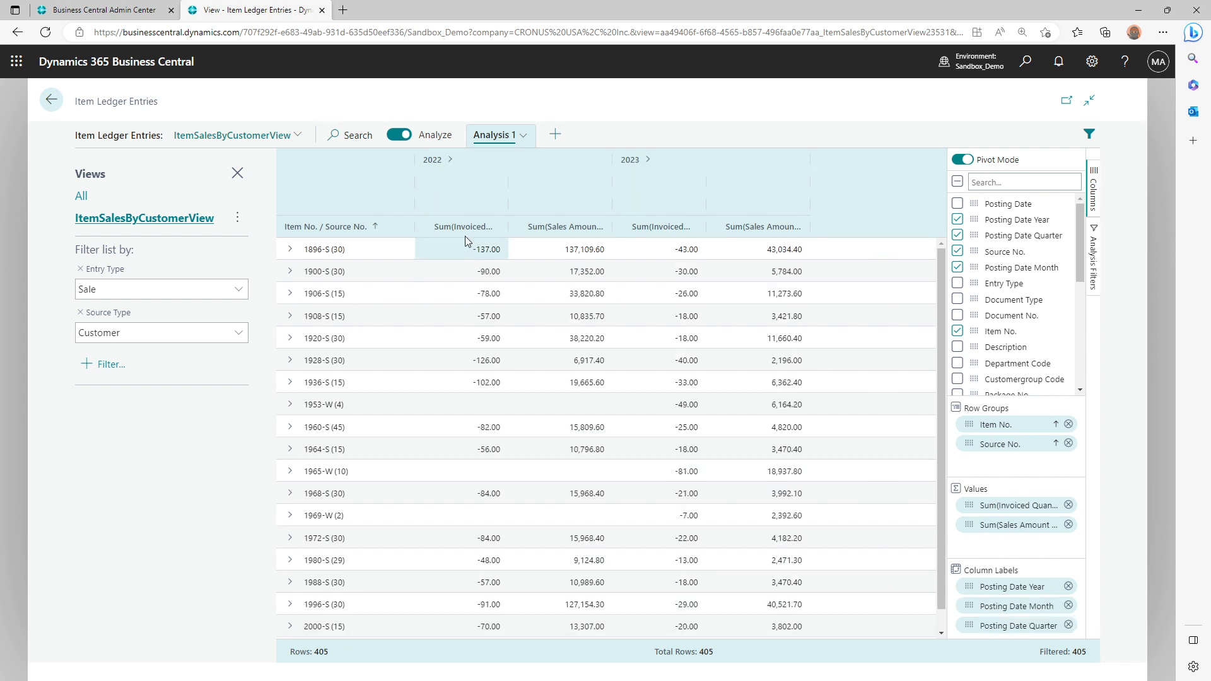
{"action": "left_click", "coordinate": [448, 160]}
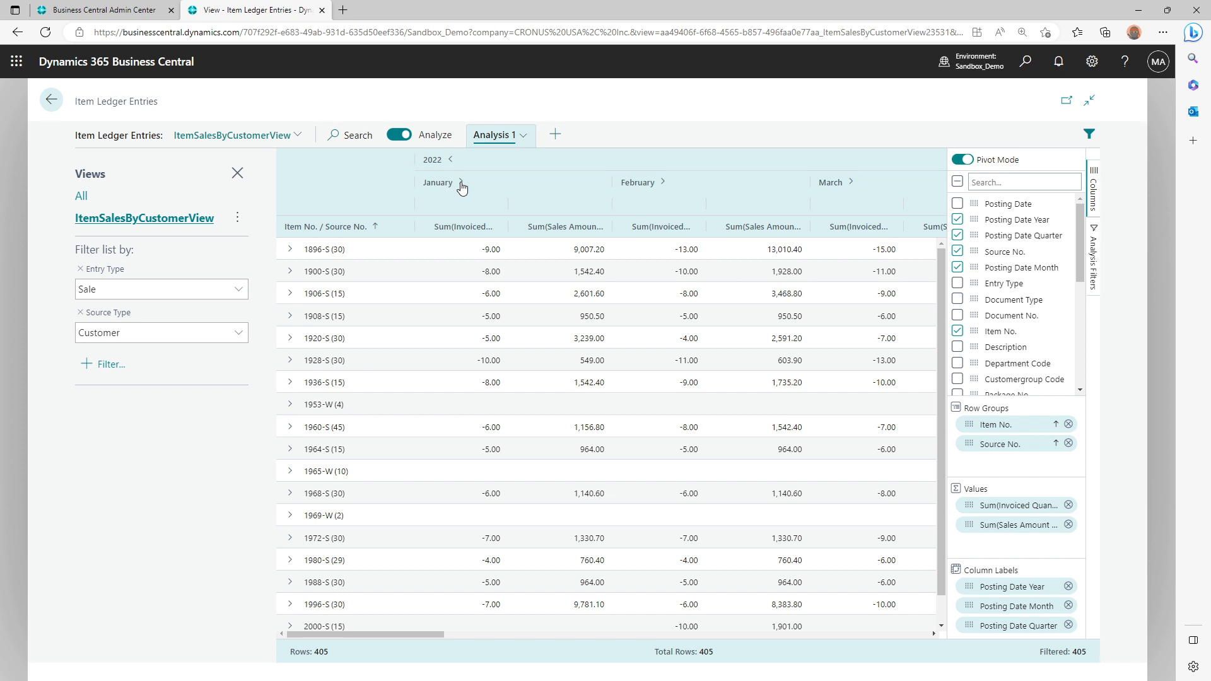
{"action": "left_click", "coordinate": [461, 182]}
{"action": "left_click", "coordinate": [664, 184]}
{"action": "left_click", "coordinate": [842, 185]}
{"action": "left_click_drag", "start_coordinate": [967, 624], "coordinate": [966, 597]}
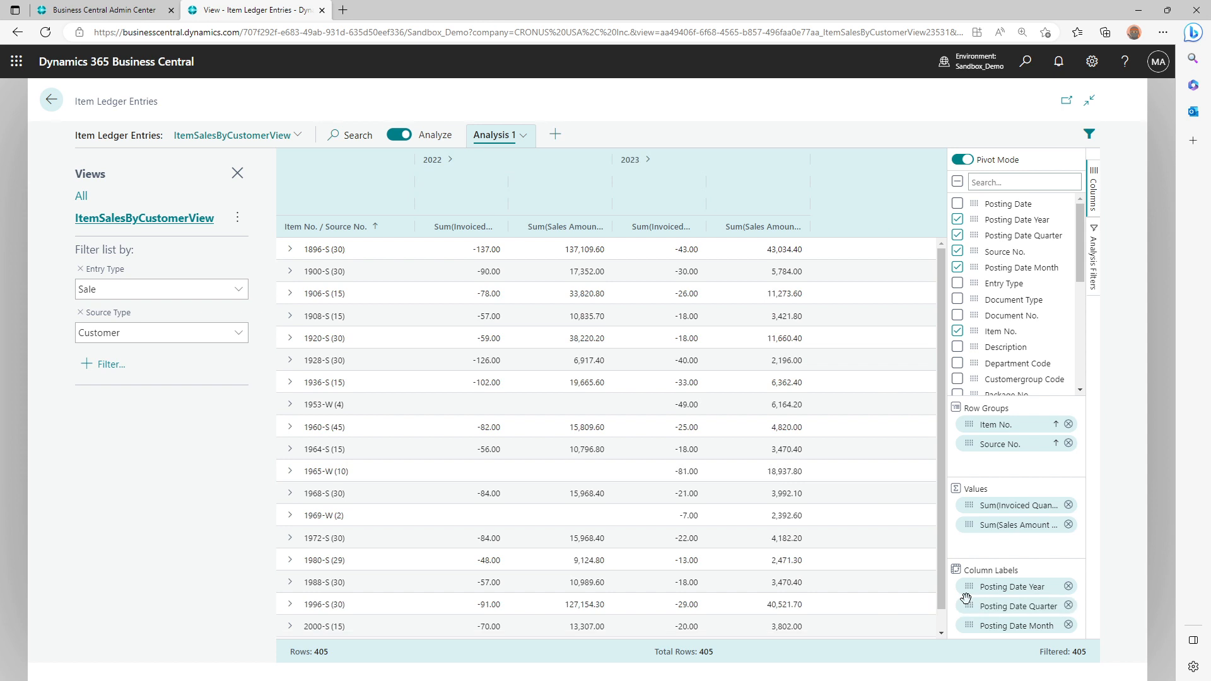
Expand 2022 into quarters with the Columns pane hidden, and check the monthly breakdowns of Q1 and Q2, leaving both collapsed
{"action": "left_click", "coordinate": [445, 162]}
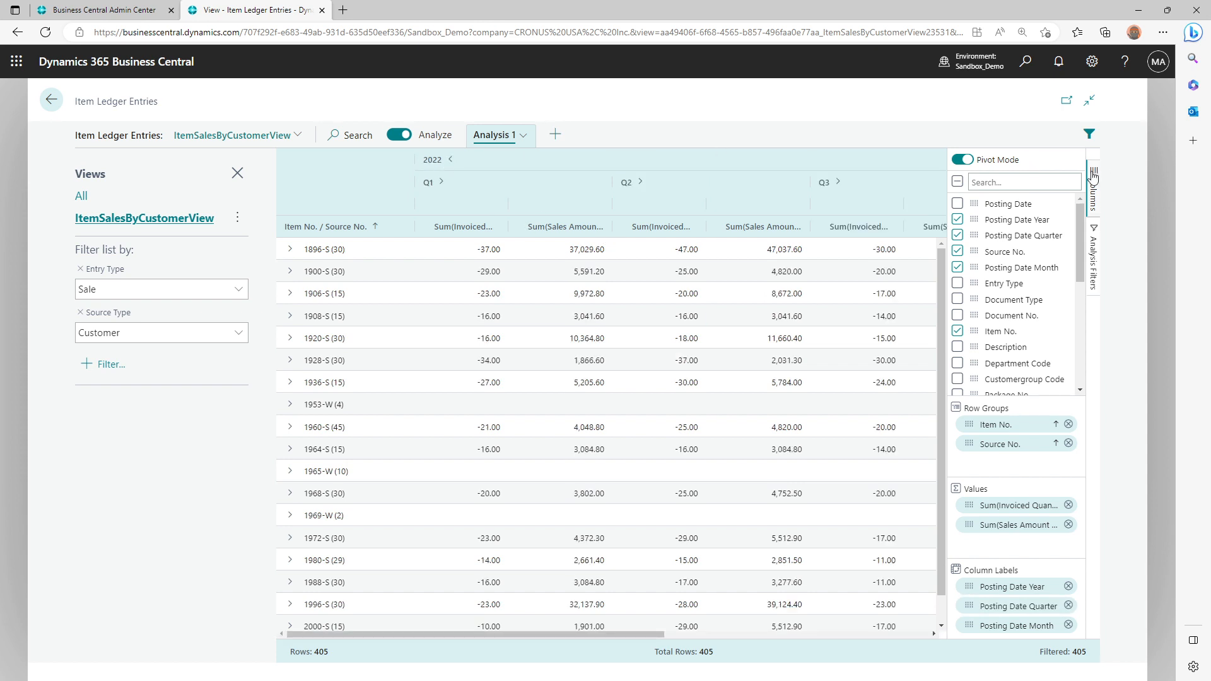
{"action": "left_click", "coordinate": [1094, 178]}
{"action": "left_click", "coordinate": [441, 183]}
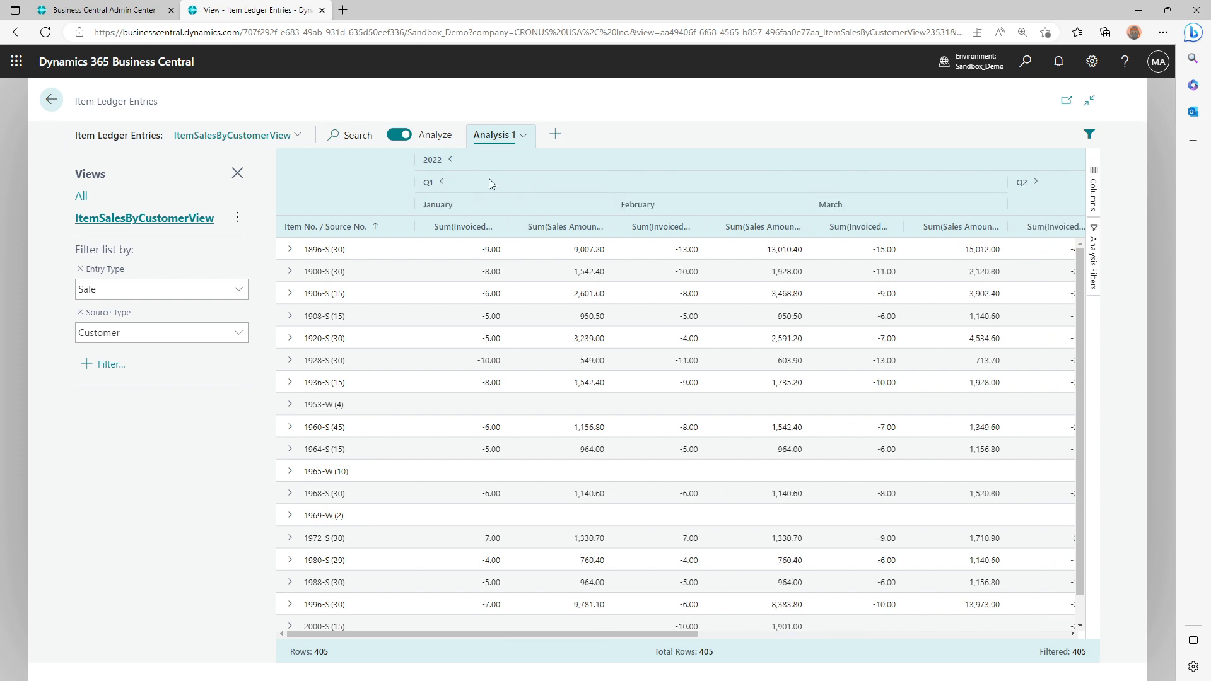
{"action": "left_click", "coordinate": [439, 184]}
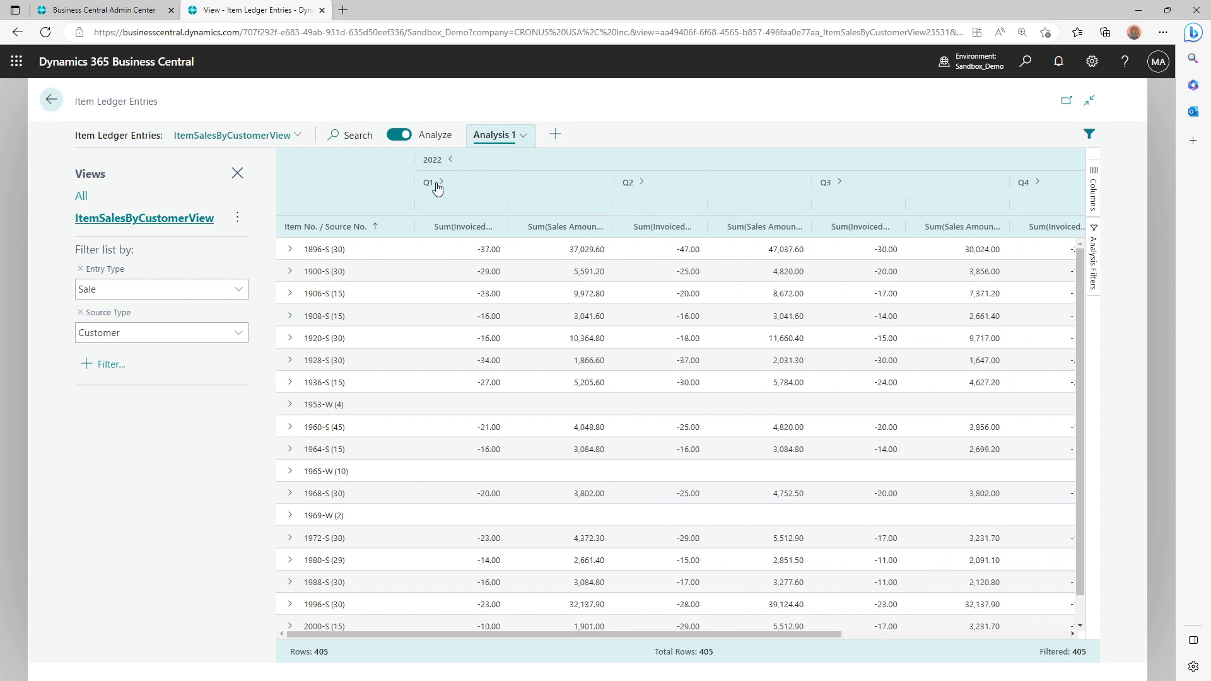
{"action": "left_click", "coordinate": [638, 183]}
{"action": "left_click", "coordinate": [639, 183]}
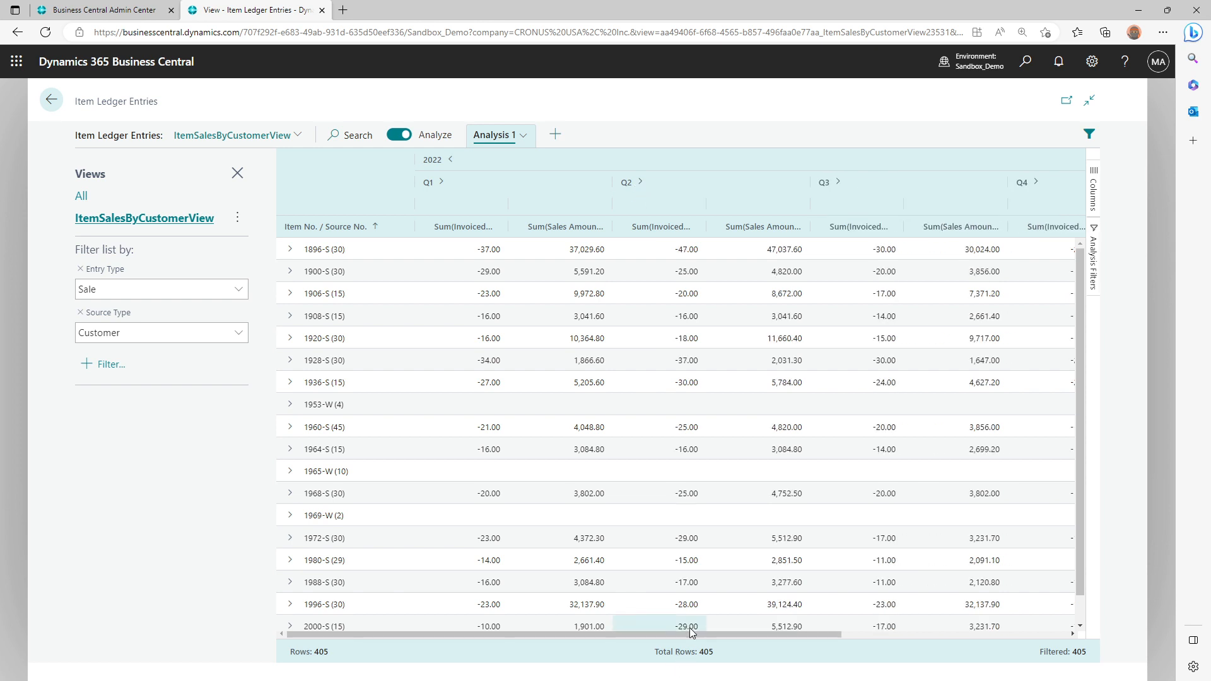
Expand 2023 into its quarters in the pivot and return to the 2022 columns
{"action": "left_click_drag", "start_coordinate": [689, 634], "coordinate": [945, 650]}
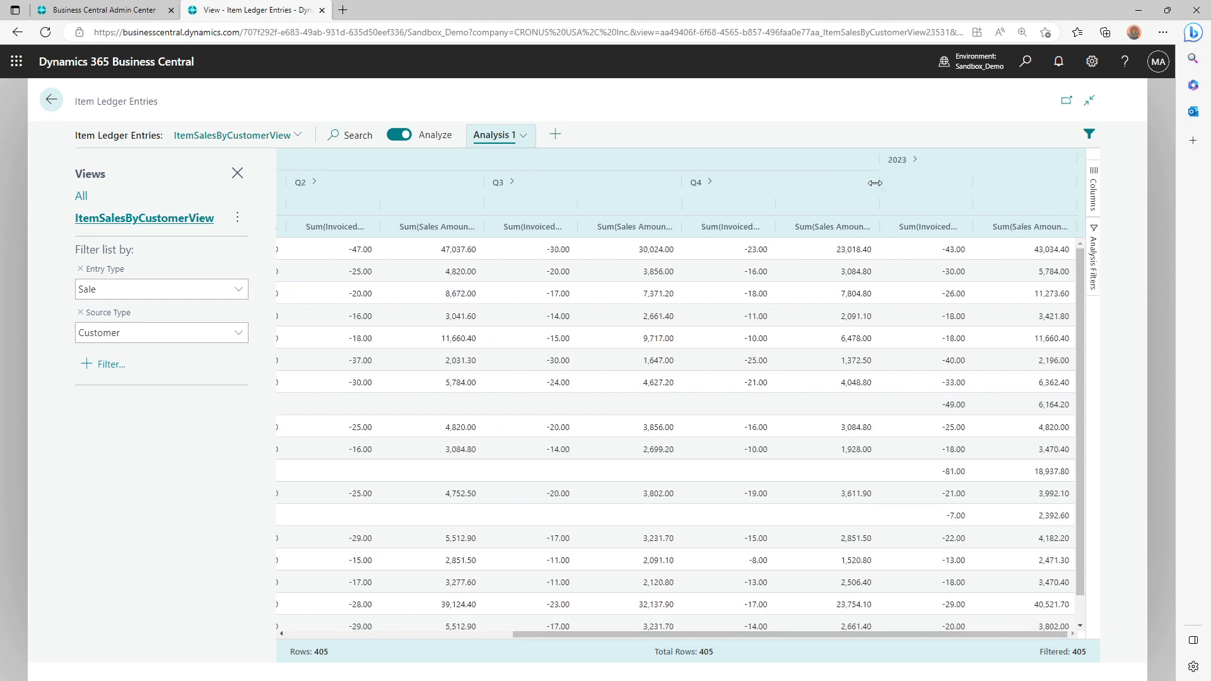
{"action": "left_click", "coordinate": [915, 161]}
{"action": "left_click_drag", "start_coordinate": [917, 636], "coordinate": [706, 634]}
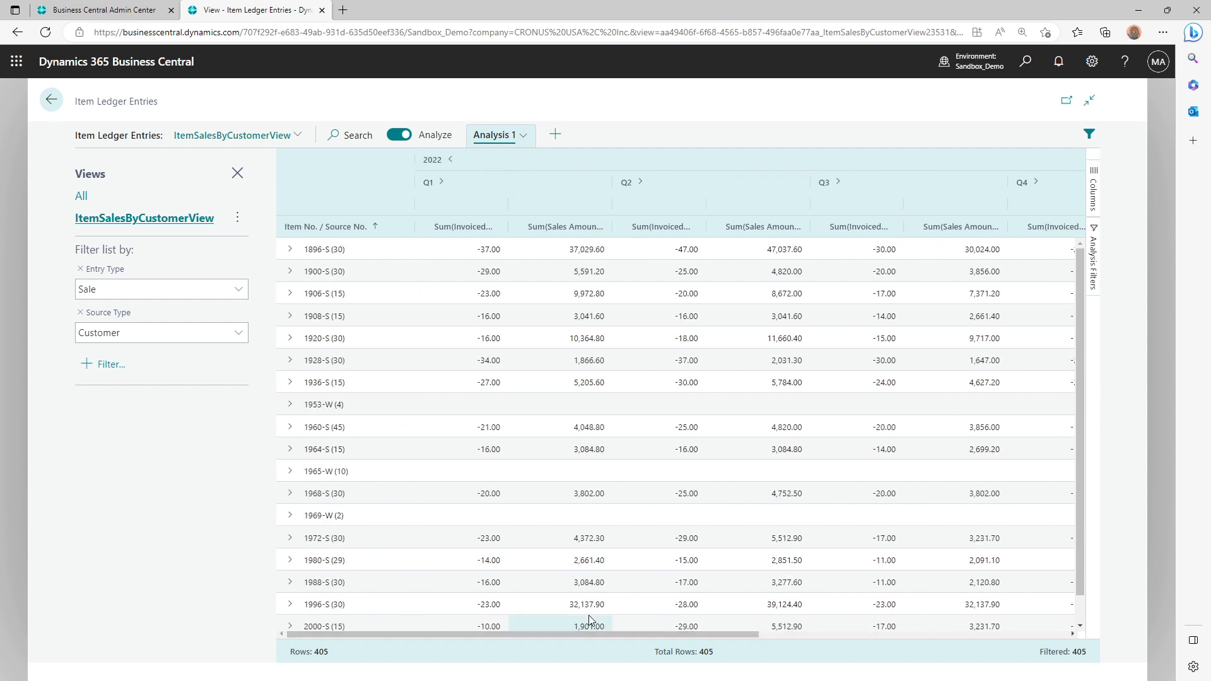
Export the pivot analysis to Excel and open export (1).xlsx full screen with editing enabled
{"action": "right_click", "coordinate": [526, 408]}
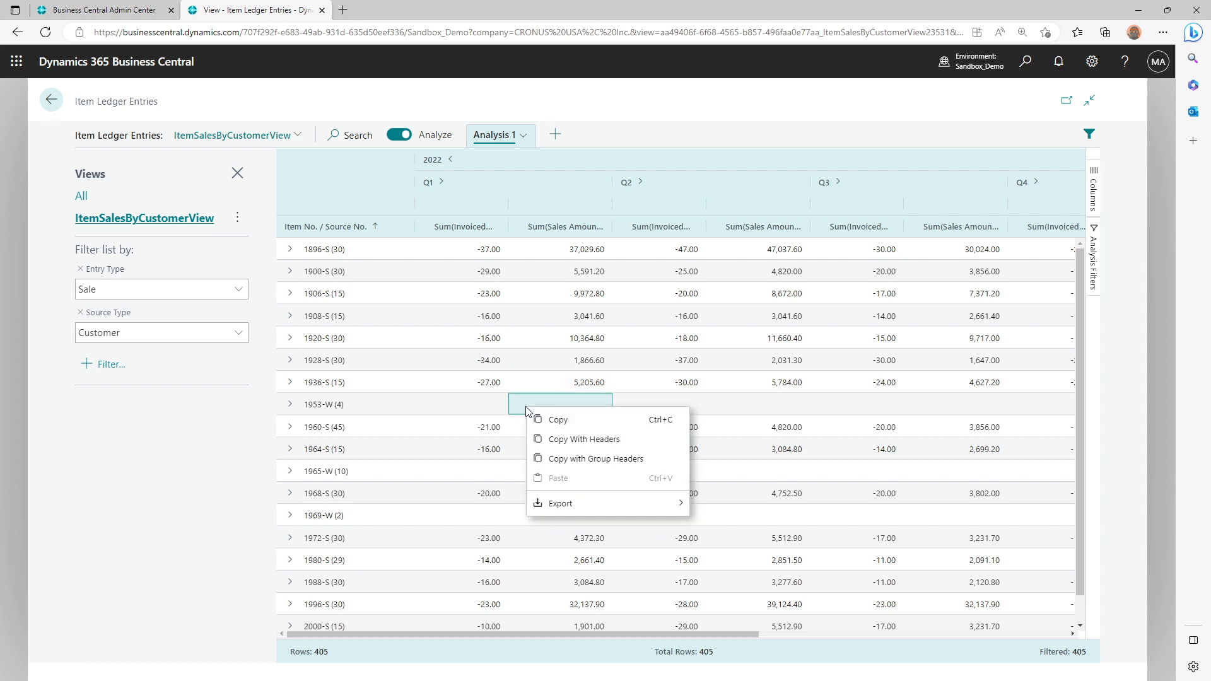
{"action": "mouse_move", "coordinate": [588, 509]}
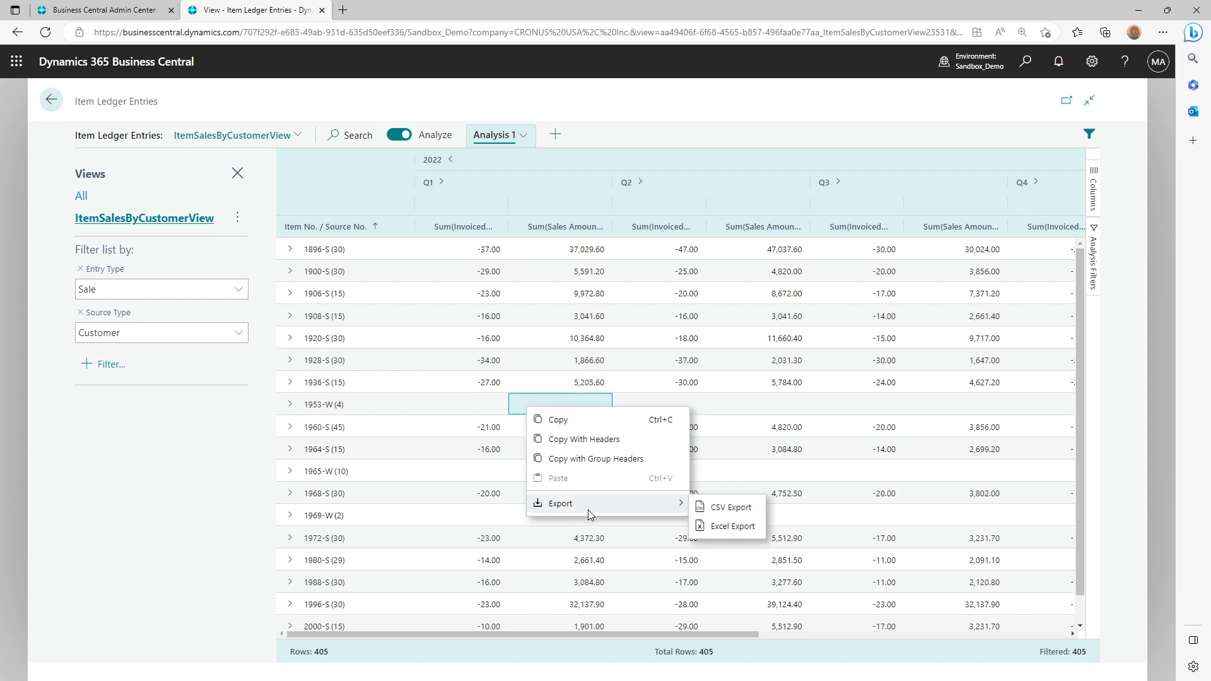
{"action": "left_click", "coordinate": [741, 531]}
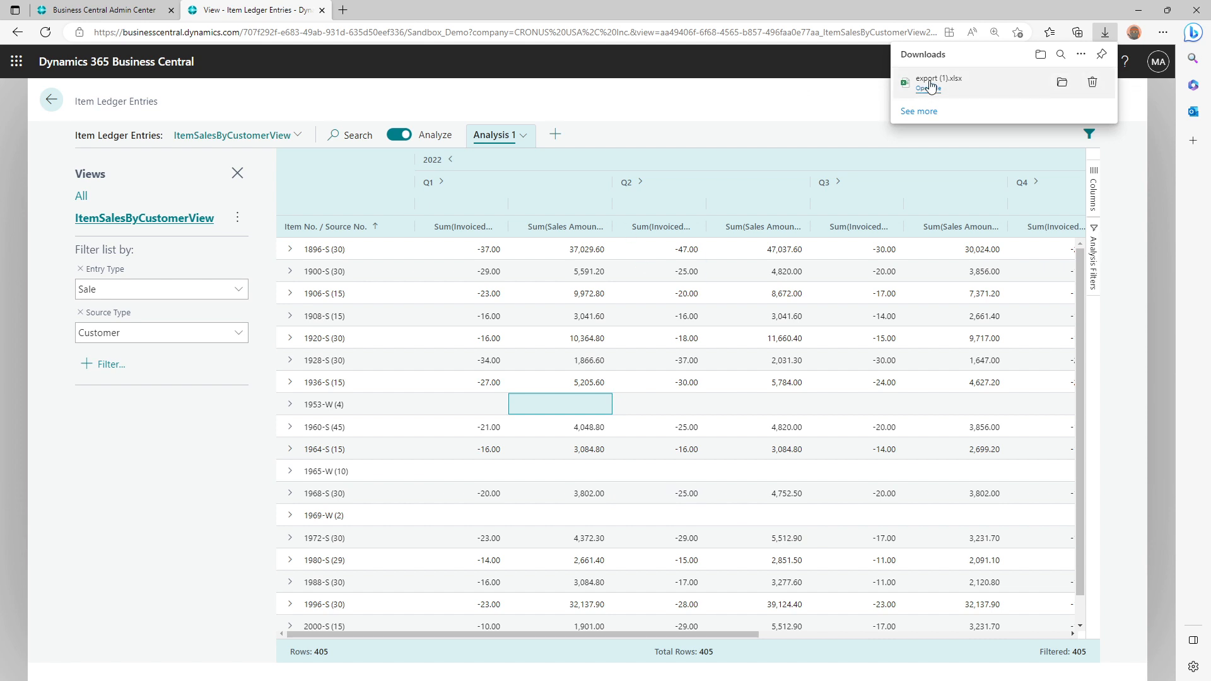
{"action": "left_click", "coordinate": [928, 87]}
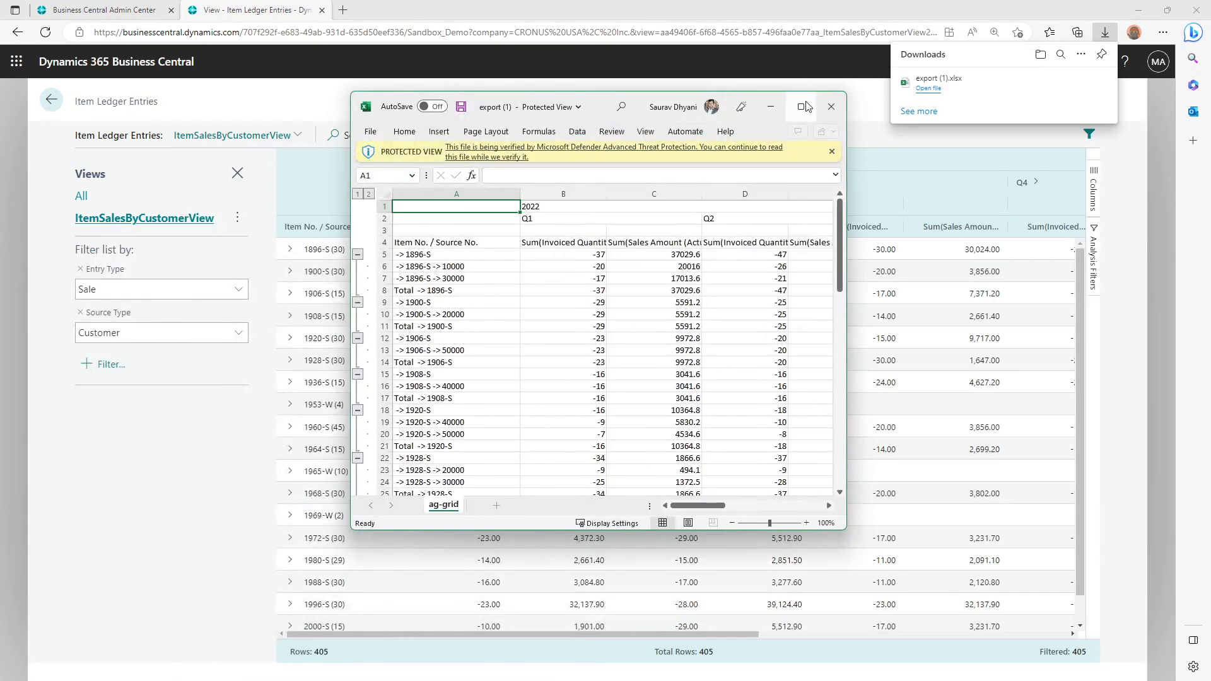
{"action": "left_click", "coordinate": [804, 107]}
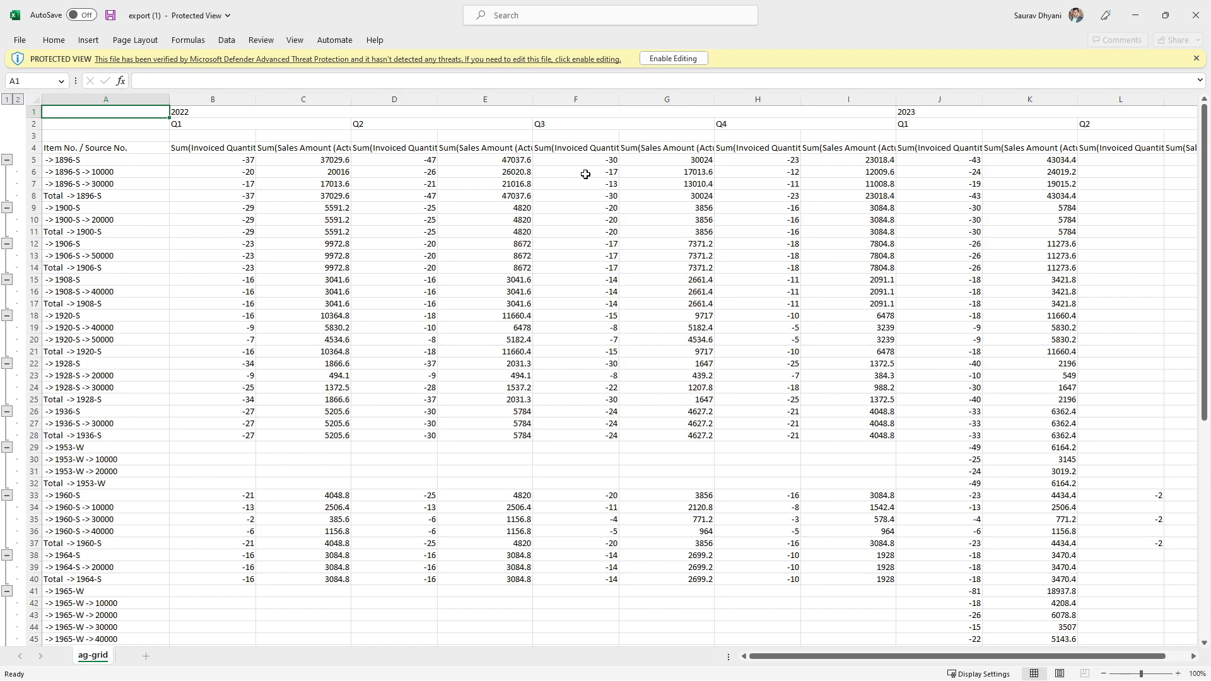
{"action": "left_click", "coordinate": [690, 60]}
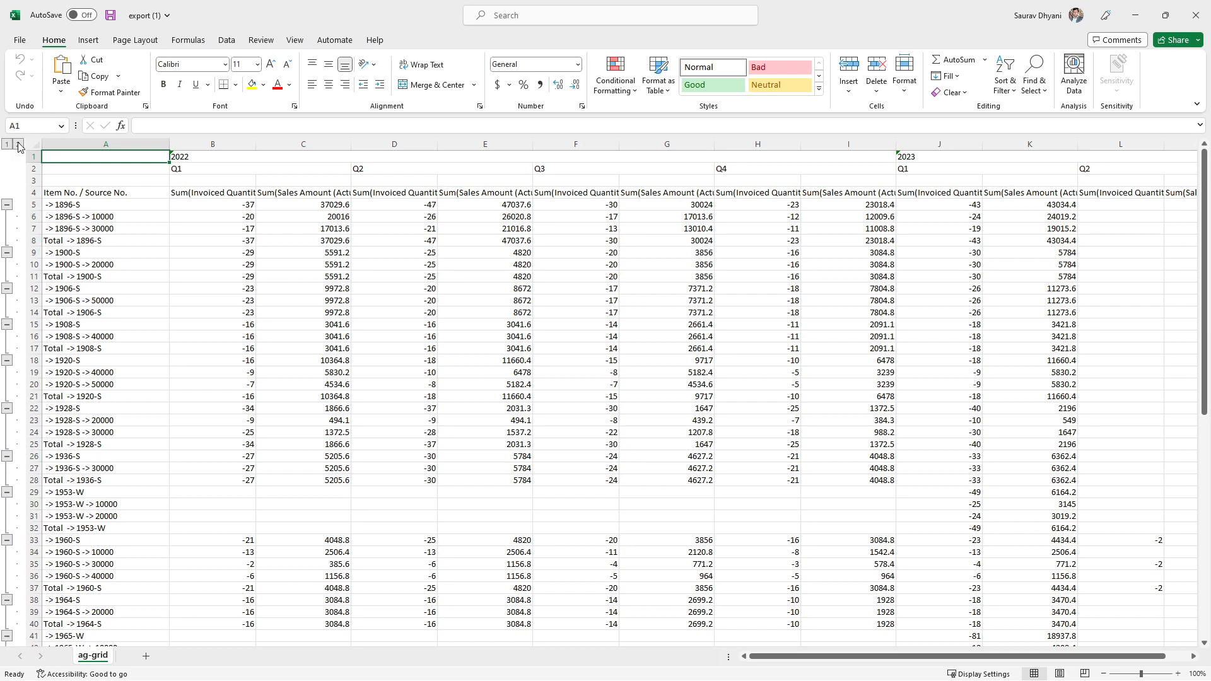
Review the exported rows down to the grand total, with the outline reduced to item level and with all customer rows expanded again
{"action": "scroll", "coordinate": [364, 280], "scroll_direction": "down", "scroll_amount": 20}
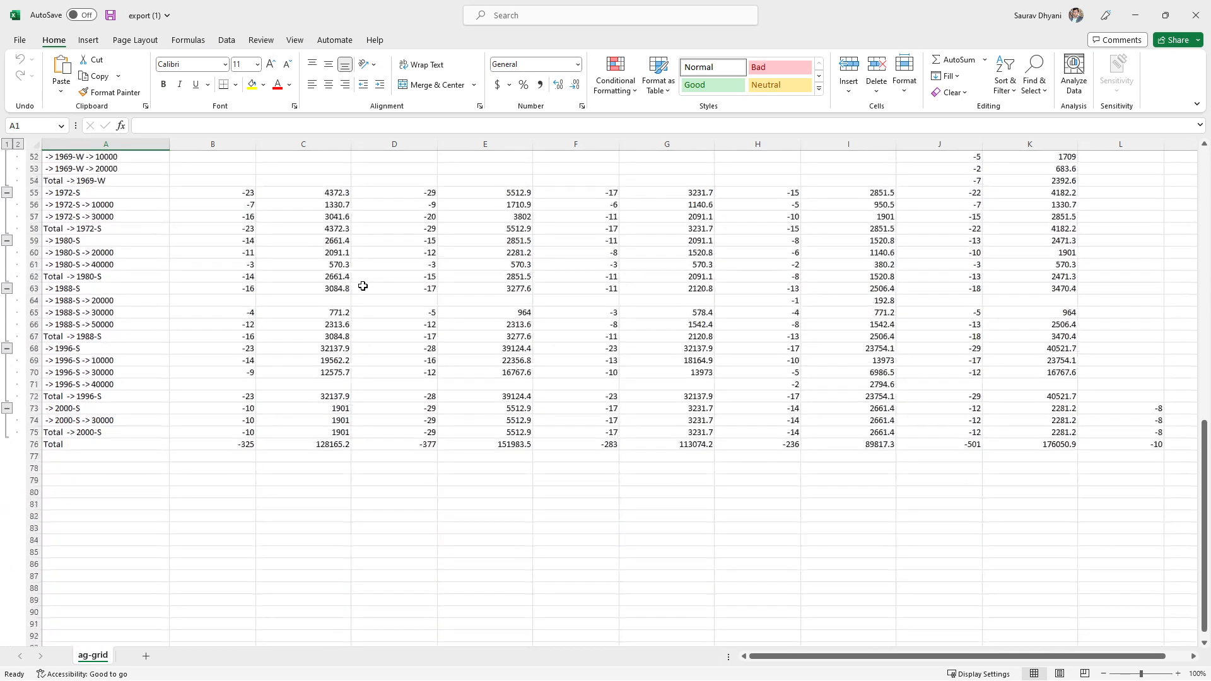
{"action": "scroll", "coordinate": [364, 281], "scroll_direction": "up", "scroll_amount": 15}
{"action": "scroll", "coordinate": [364, 280], "scroll_direction": "up", "scroll_amount": 5}
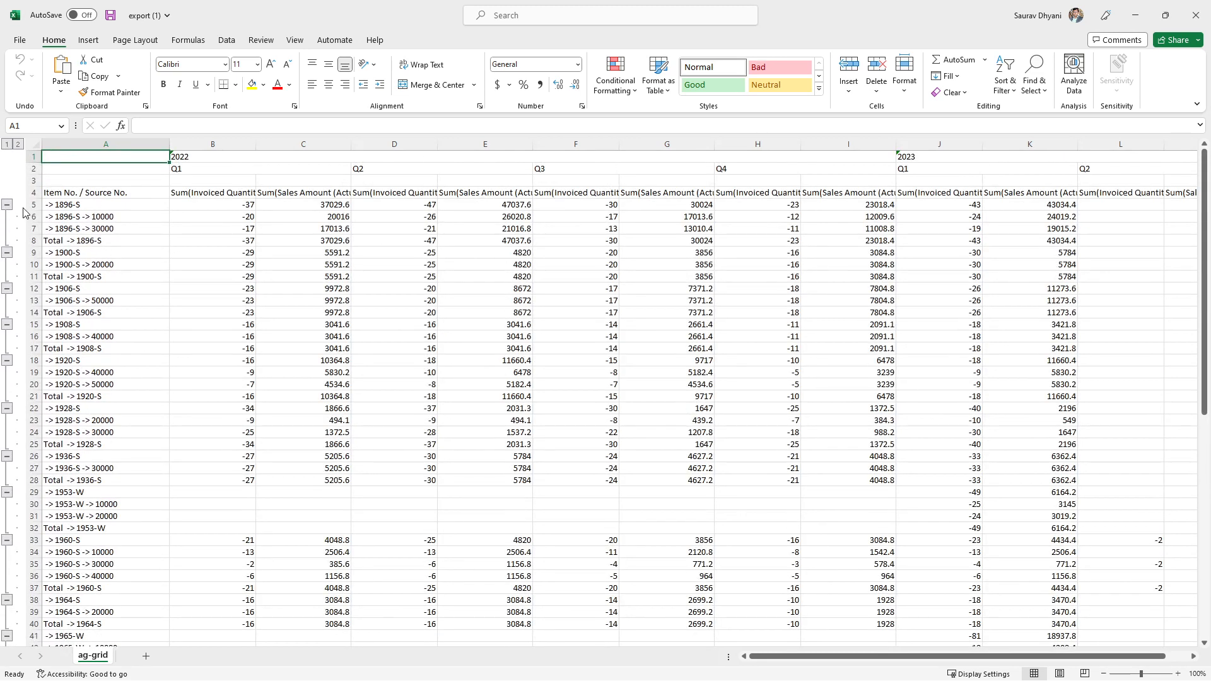
{"action": "left_click", "coordinate": [8, 144]}
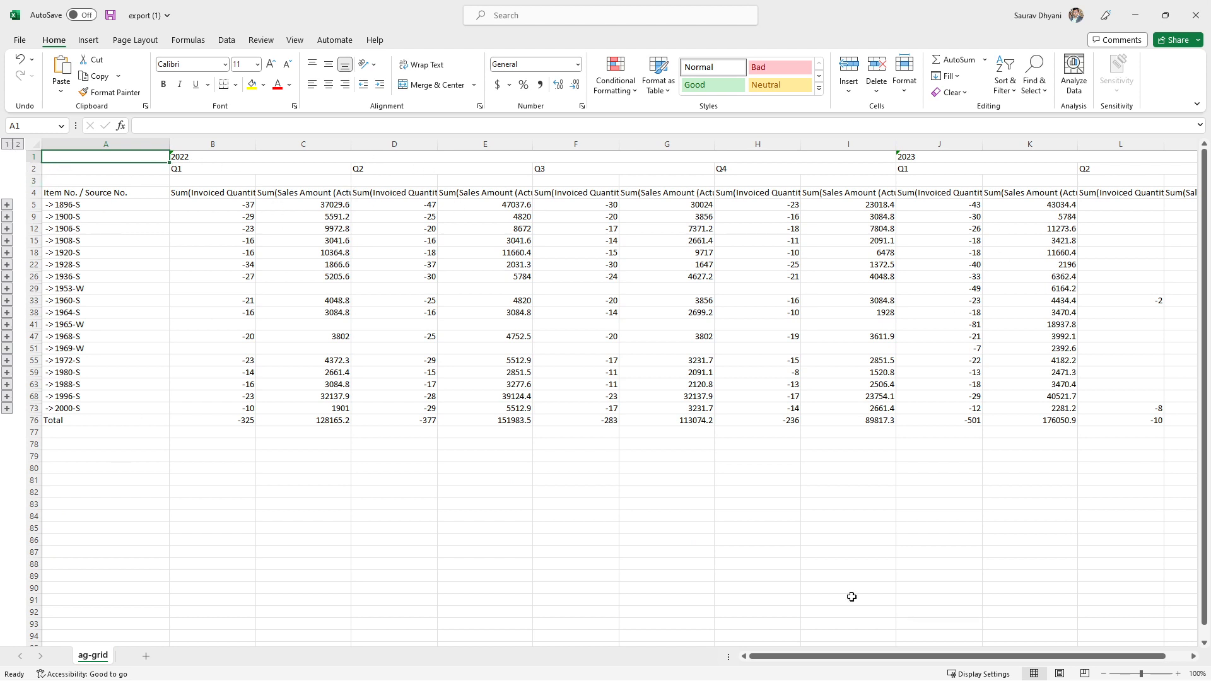
{"action": "left_click_drag", "start_coordinate": [971, 656], "coordinate": [780, 645]}
{"action": "left_click", "coordinate": [19, 144]}
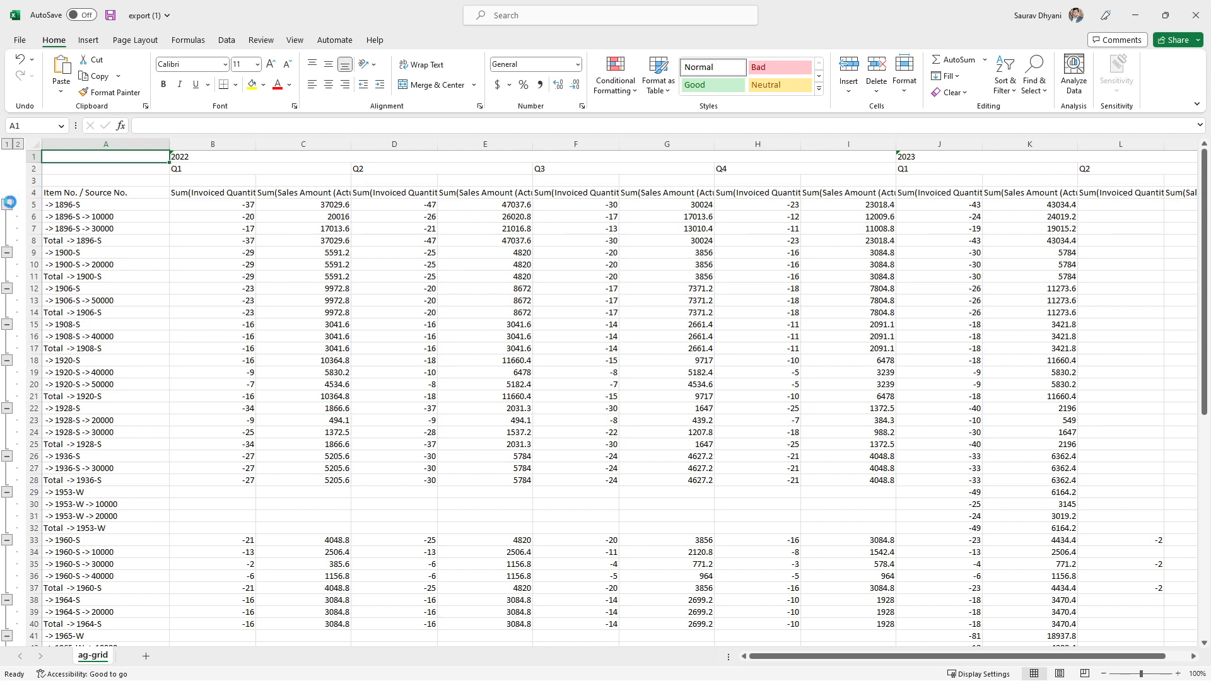
Collapse the customer rows of items 1896-S, 1900-S, 1906-S, 1908-S and 1920-S in the exported sheet
{"action": "left_click", "coordinate": [7, 204]}
{"action": "left_click", "coordinate": [7, 216]}
{"action": "left_click", "coordinate": [7, 228]}
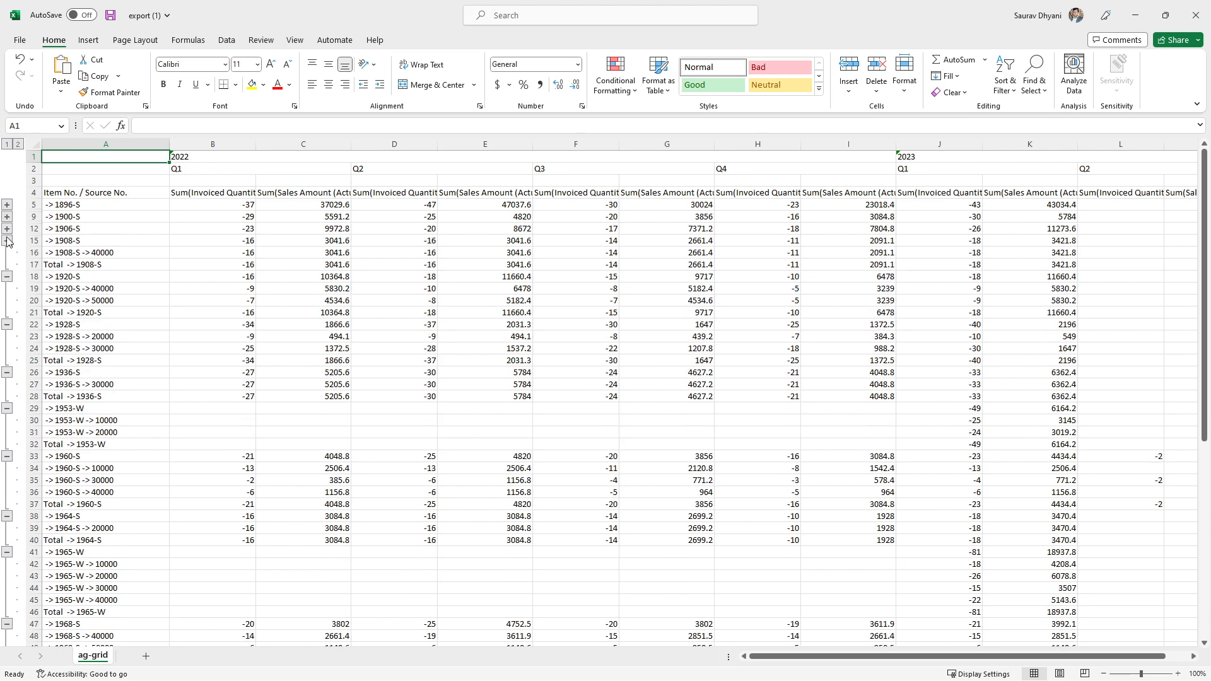
{"action": "left_click", "coordinate": [7, 276]}
{"action": "left_click", "coordinate": [7, 240]}
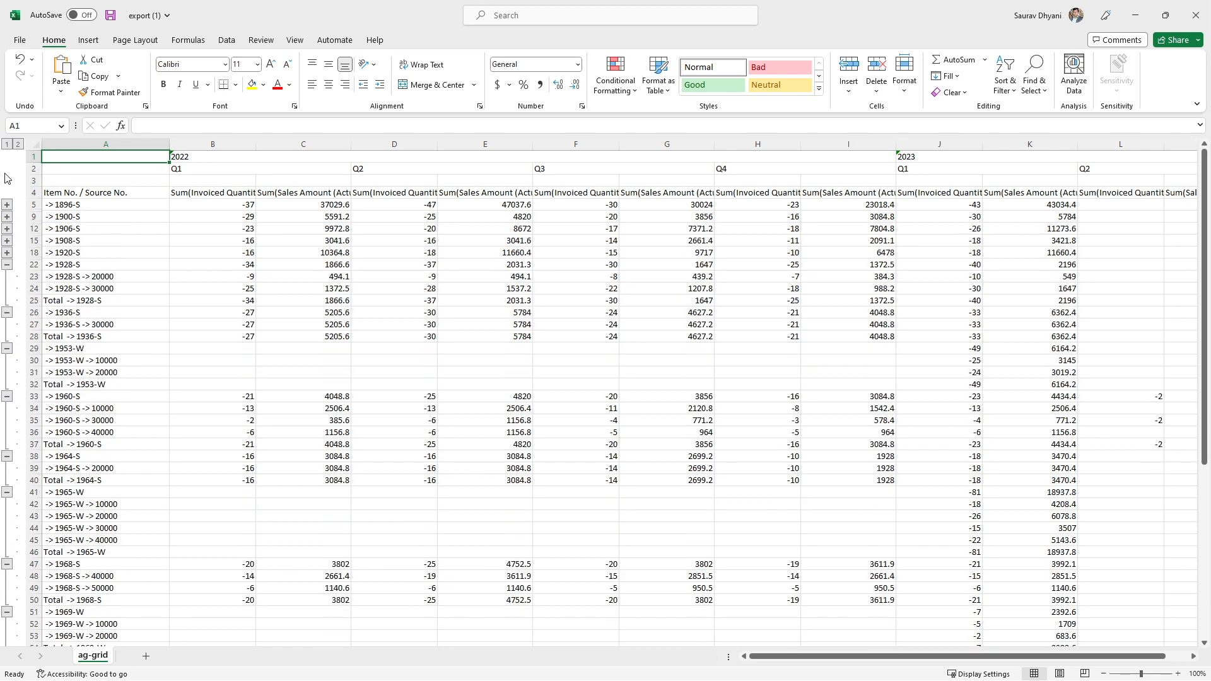
Look through the remaining item groups down to the total row, and close export (1).xlsx without saving changes
{"action": "left_click", "coordinate": [53, 166]}
{"action": "scroll", "coordinate": [553, 254], "scroll_direction": "down", "scroll_amount": 10}
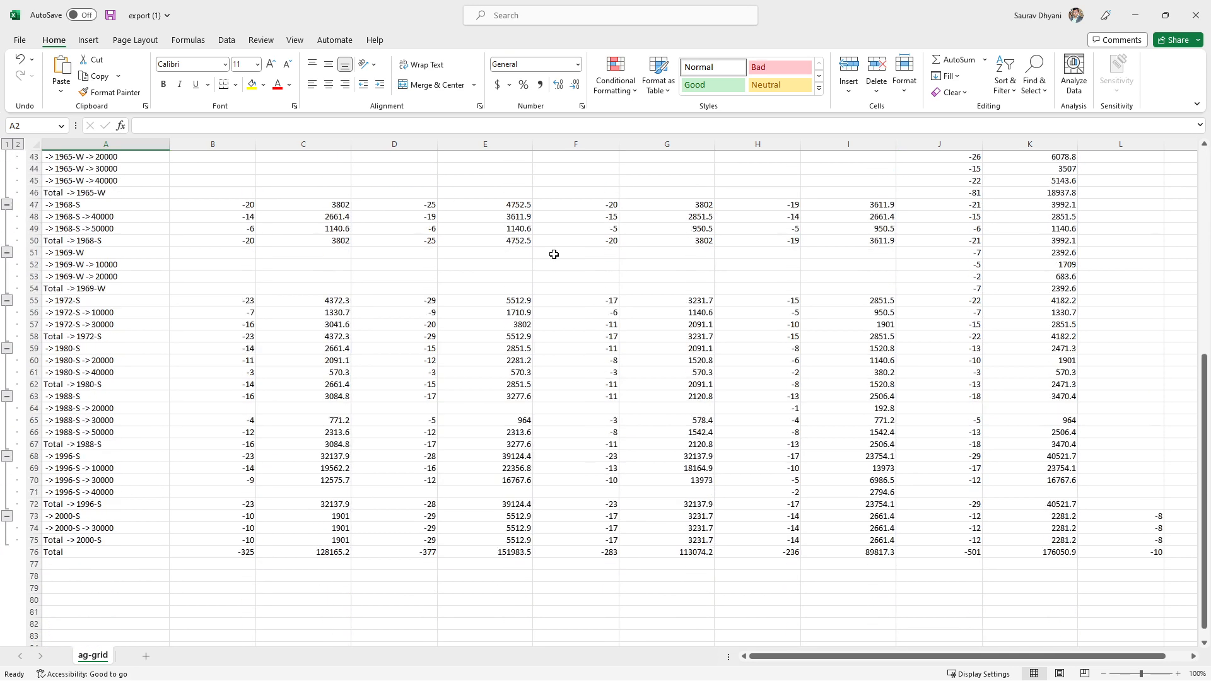
{"action": "scroll", "coordinate": [554, 254], "scroll_direction": "up", "scroll_amount": 10}
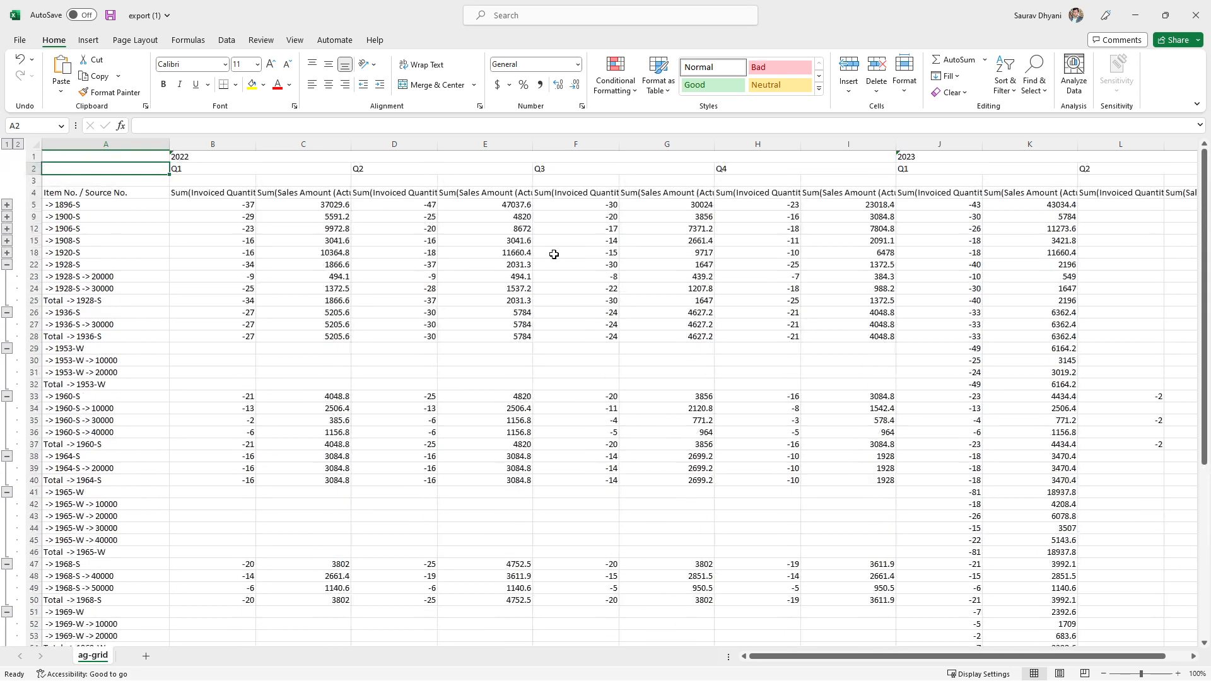
{"action": "left_click", "coordinate": [1197, 15]}
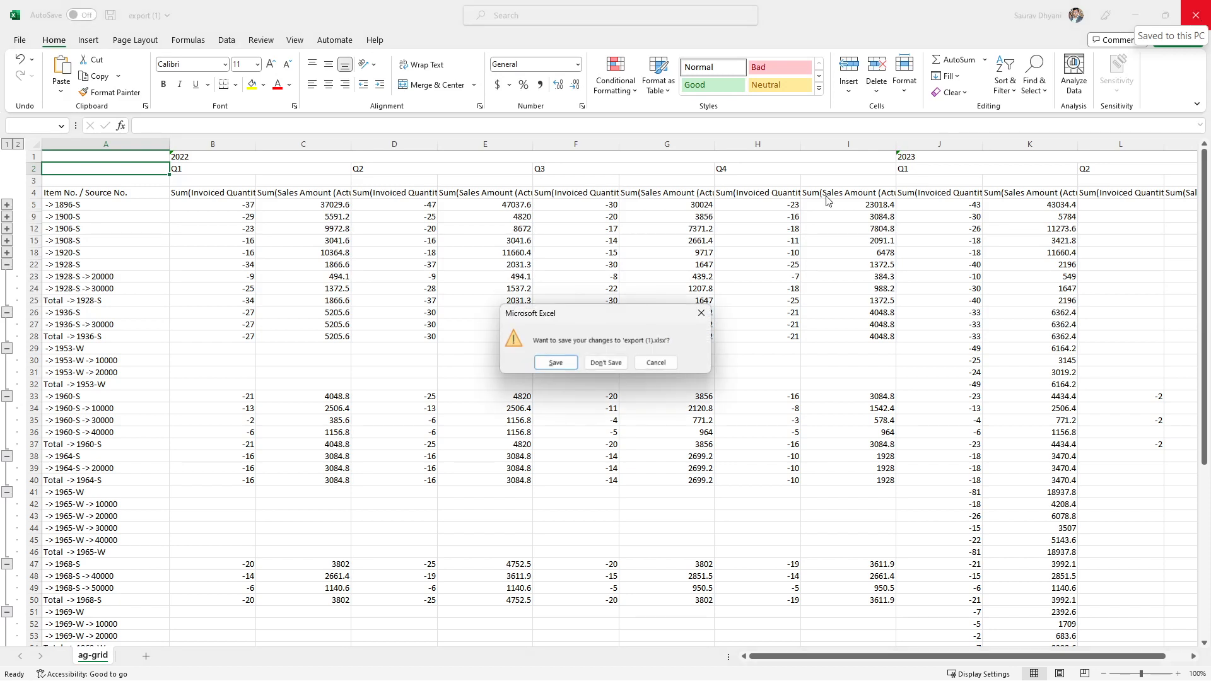
{"action": "left_click", "coordinate": [602, 361]}
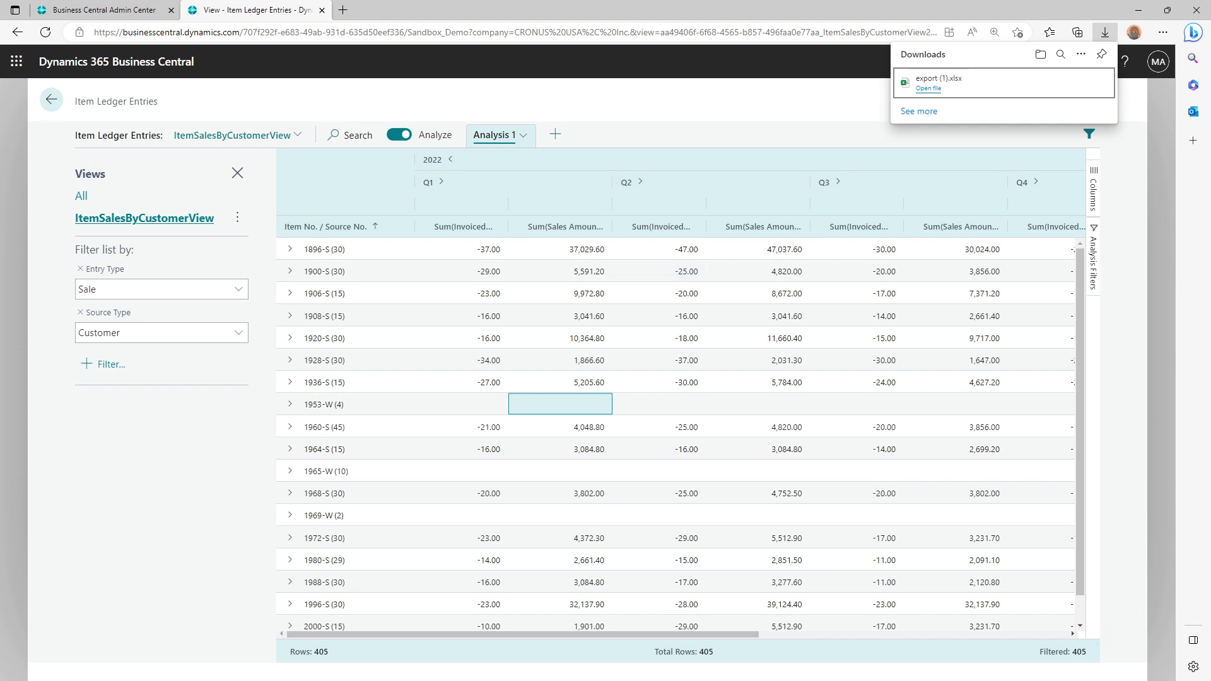
Switch to Visual Studio Code, look up the report name in CustomerItemStatistics.Report.al, and return to the Item Ledger Entries analysis
{"action": "key", "text": "alt+Tab"}
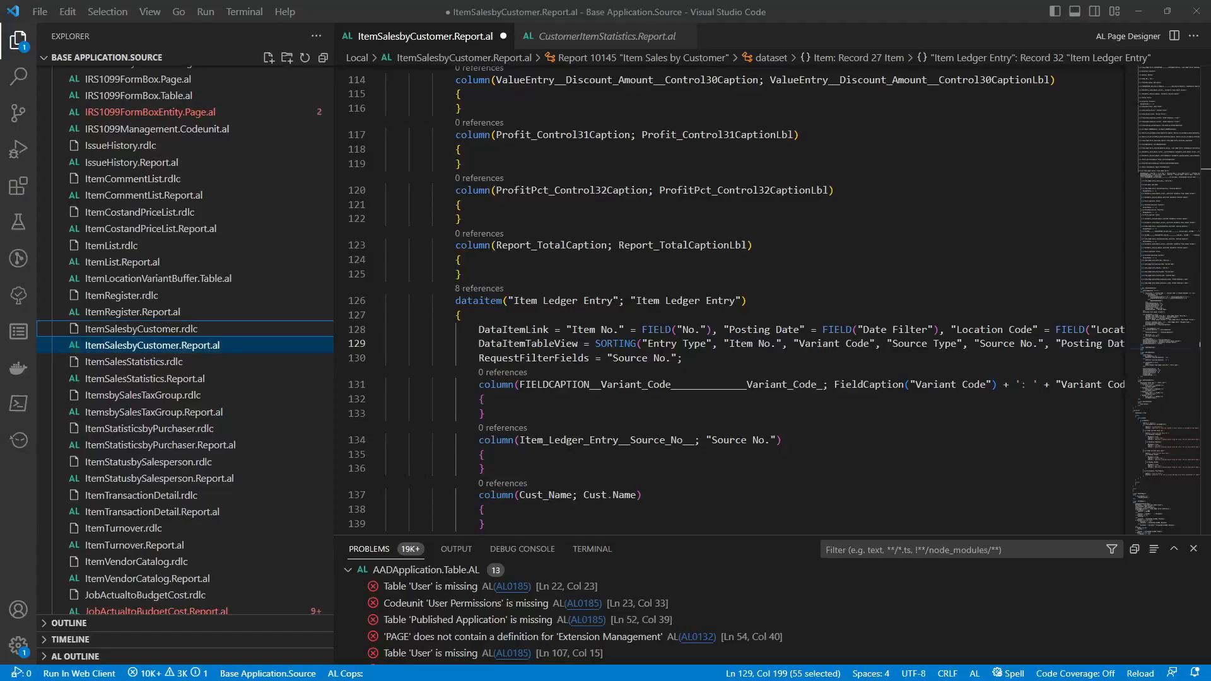
{"action": "left_click", "coordinate": [590, 35]}
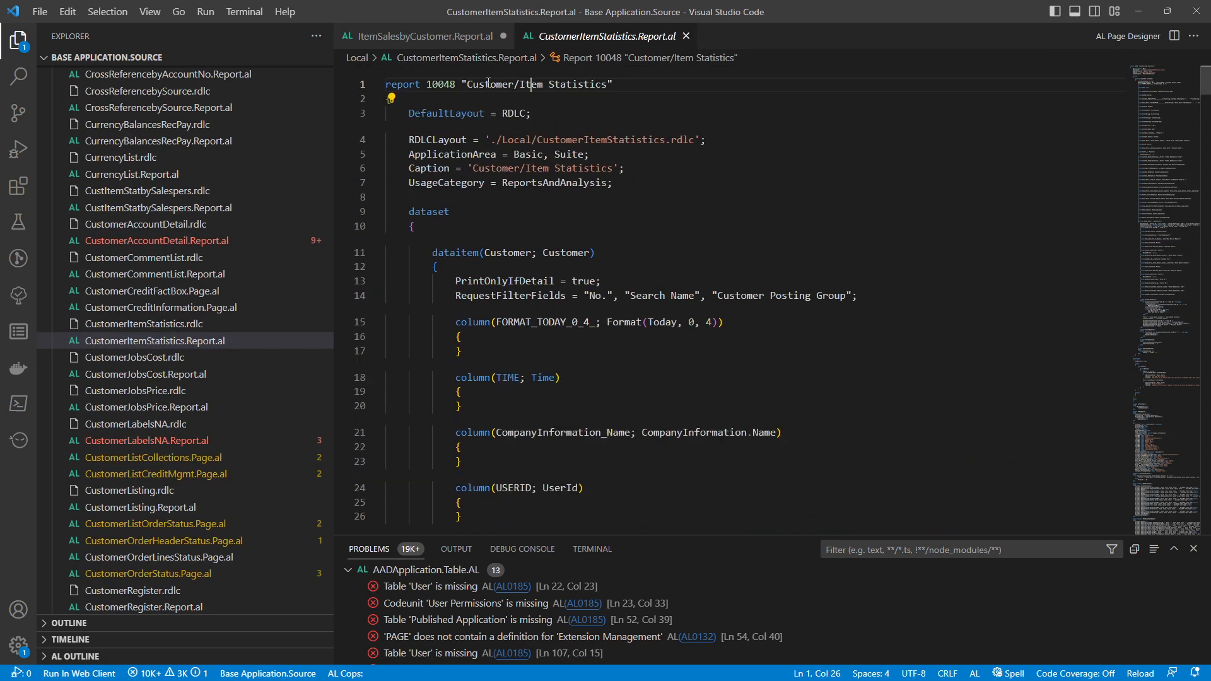
{"action": "left_click_drag", "start_coordinate": [480, 85], "coordinate": [595, 85]}
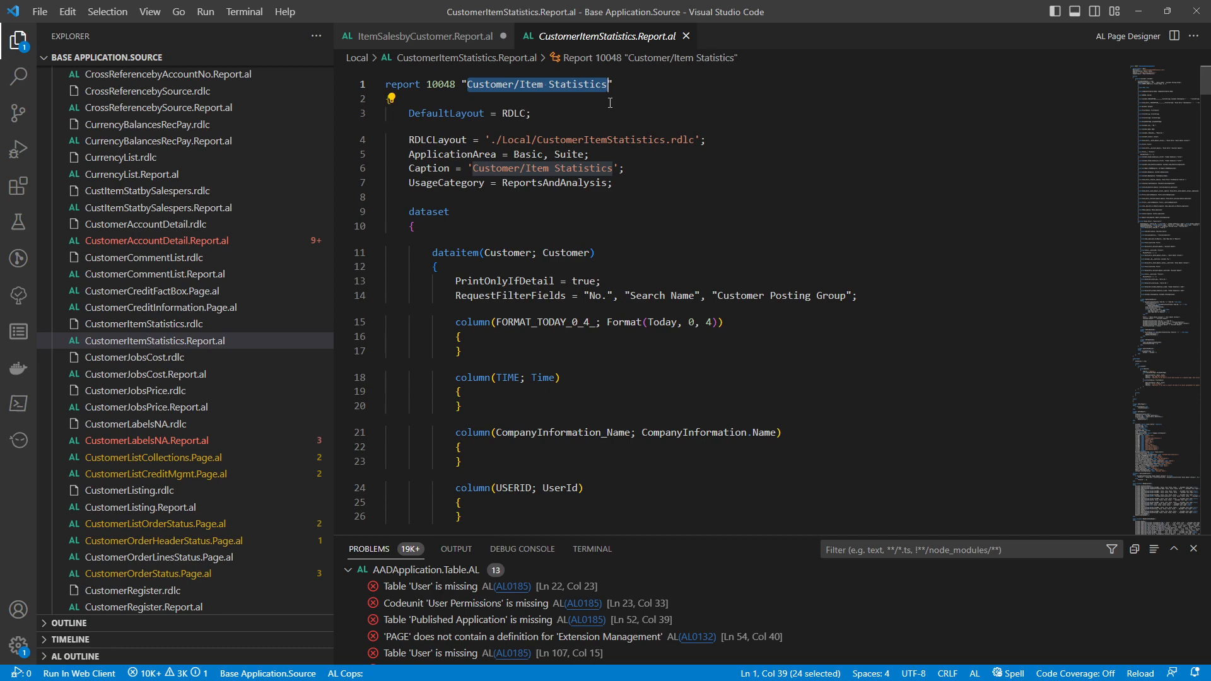
{"action": "key", "text": "alt+Tab"}
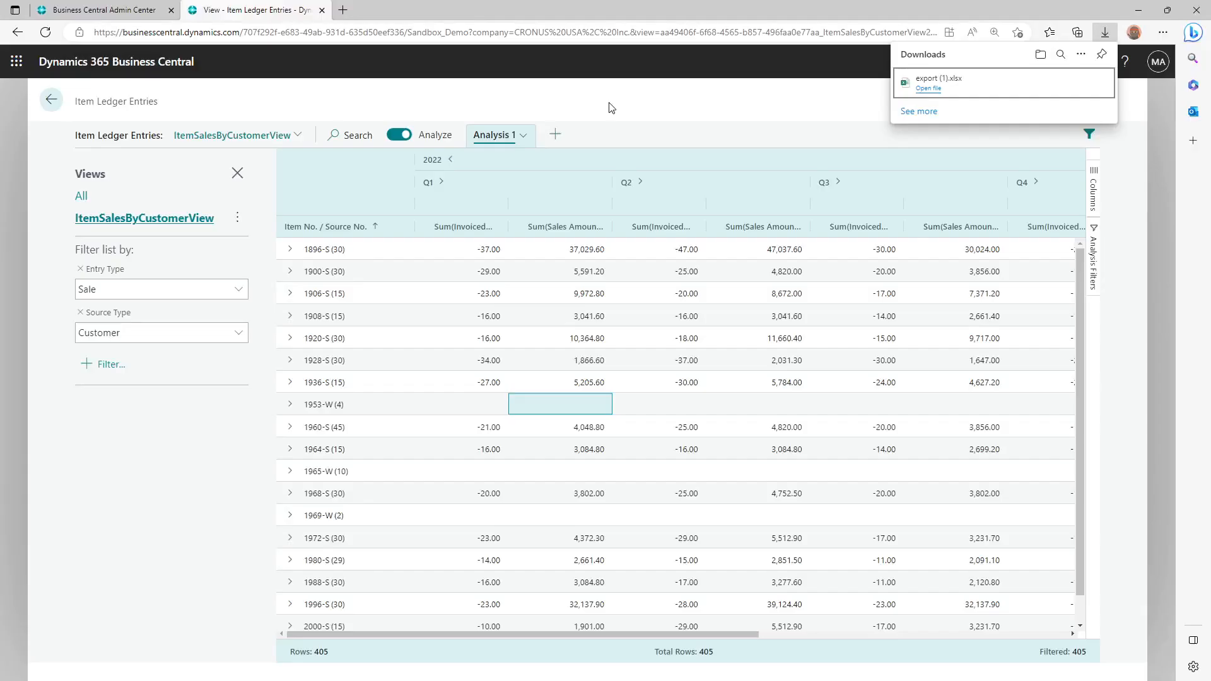
Leave the Item Ledger Entries analysis, merge the separate report preview window into the main browser window as a tab, and maximize the window
{"action": "left_click", "coordinate": [51, 101]}
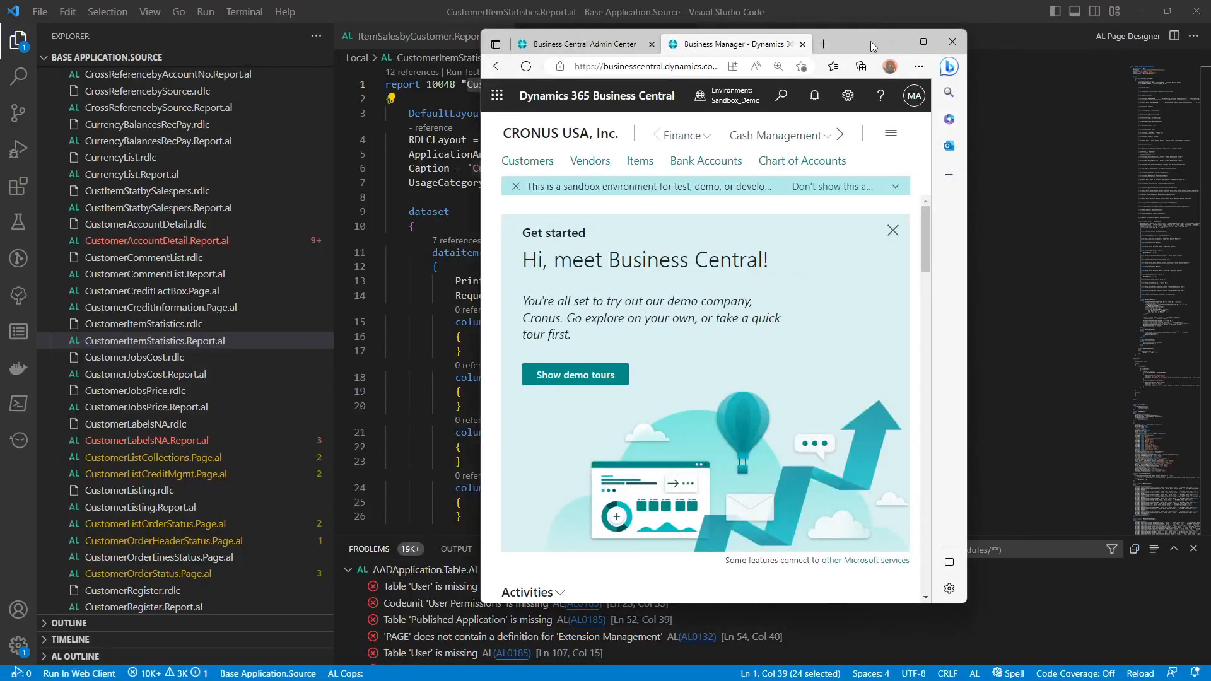
{"action": "left_click_drag", "start_coordinate": [871, 40], "coordinate": [727, 45]}
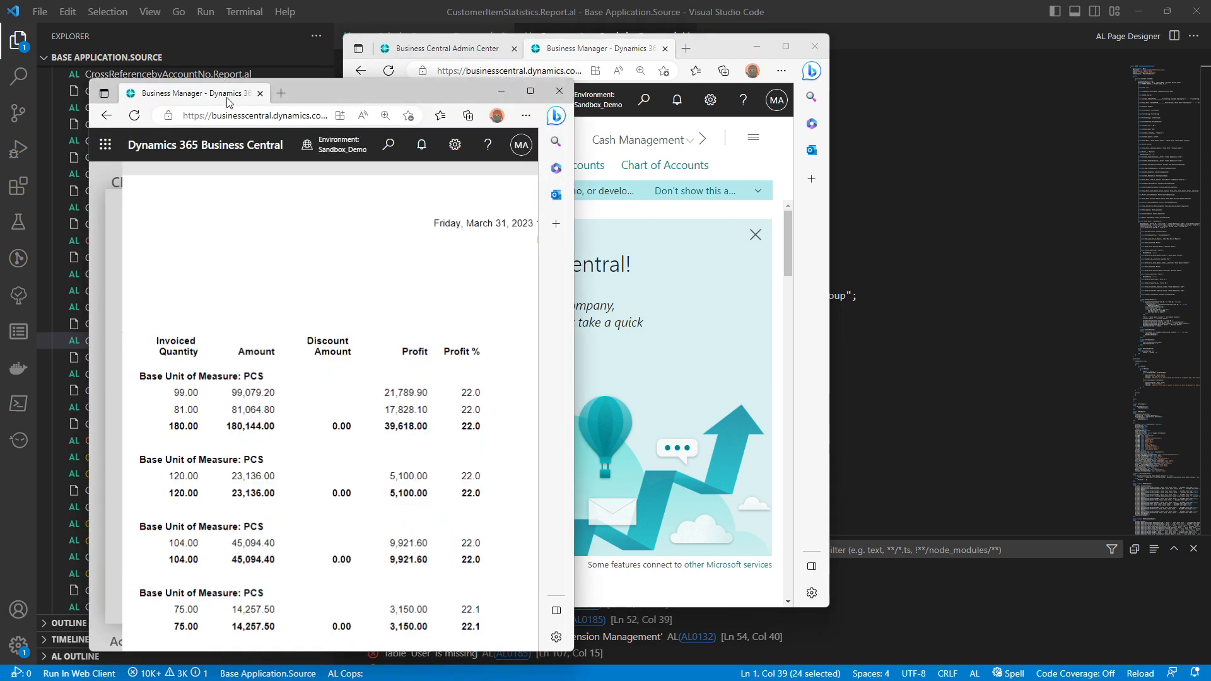
{"action": "left_click_drag", "start_coordinate": [229, 99], "coordinate": [693, 50]}
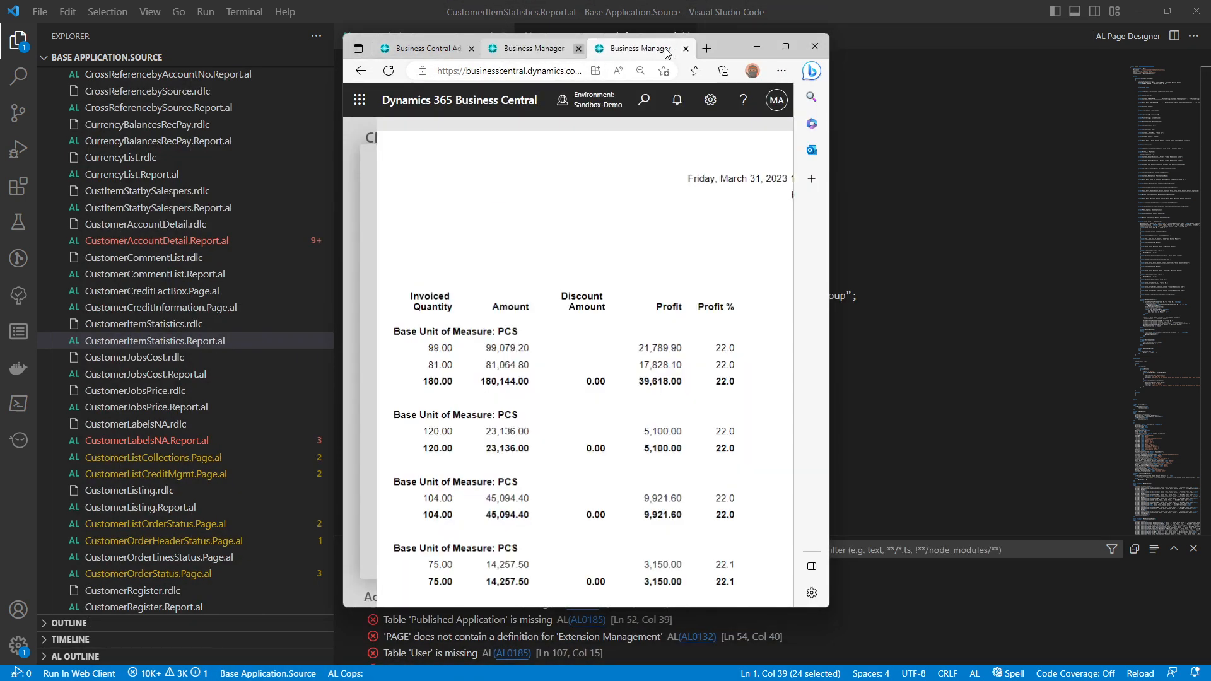
{"action": "left_click", "coordinate": [785, 46]}
{"action": "mouse_move", "coordinate": [379, 204]}
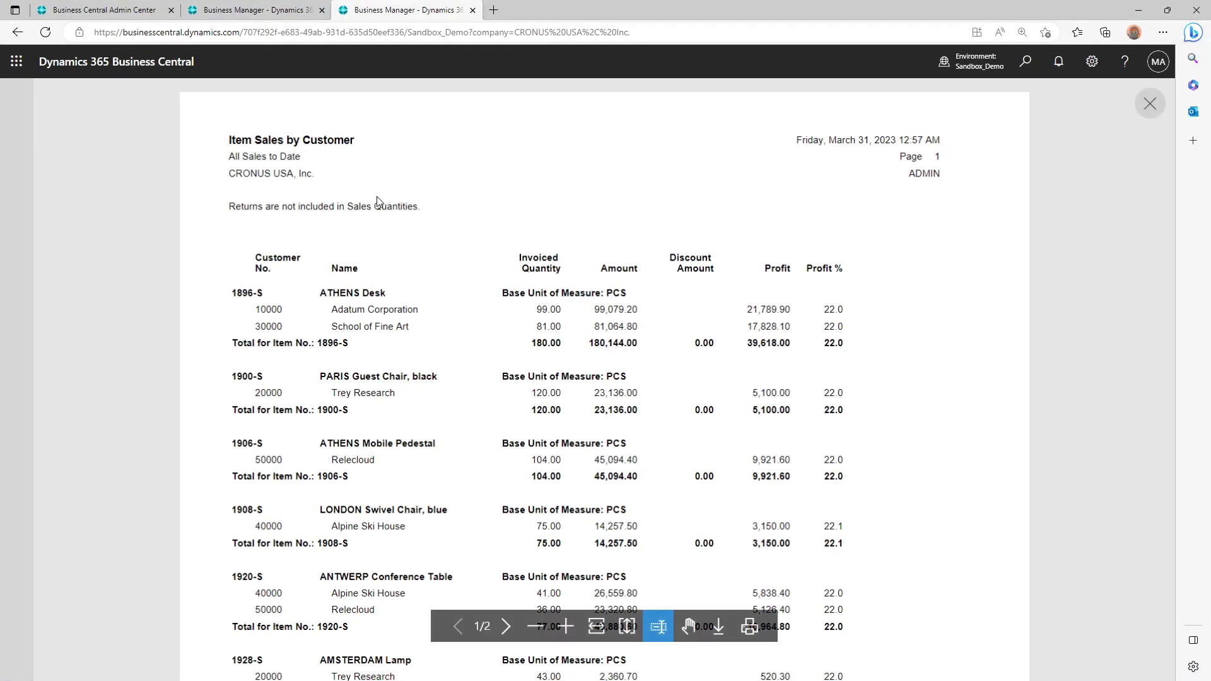
Close the Item Sales by Customer report, and find and preview the Customer/Item Statistics report with its default options
{"action": "left_click", "coordinate": [1143, 103]}
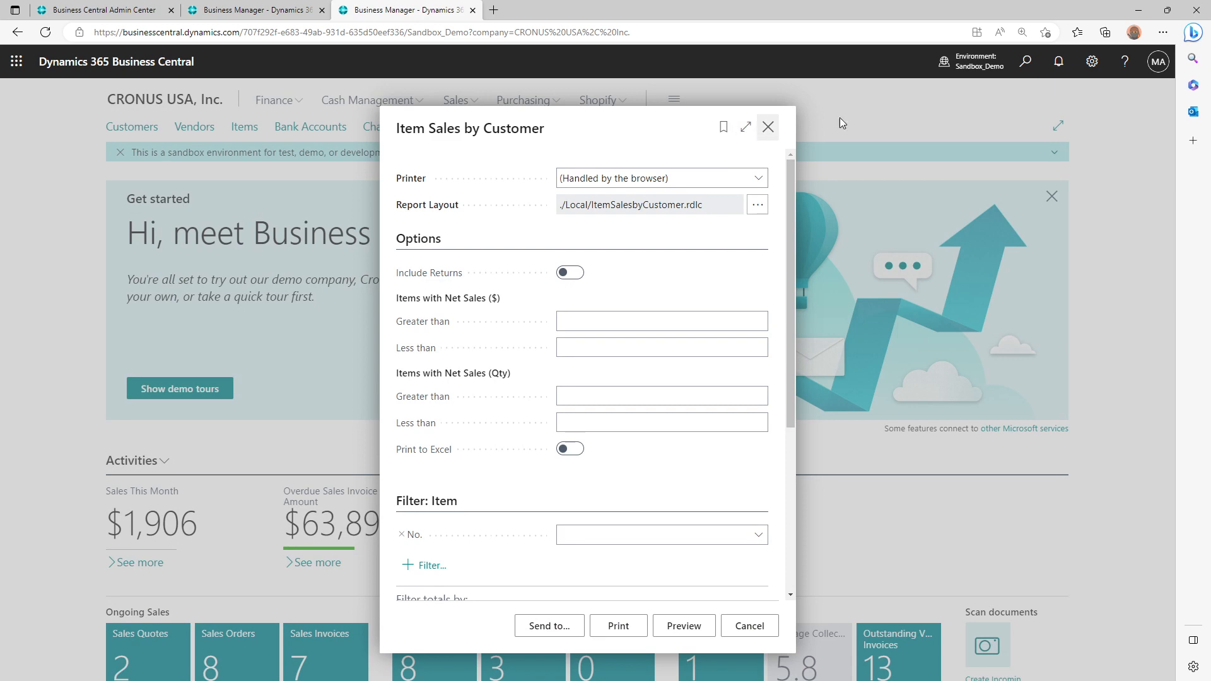
{"action": "key", "text": "Escape"}
{"action": "left_click", "coordinate": [1026, 62]}
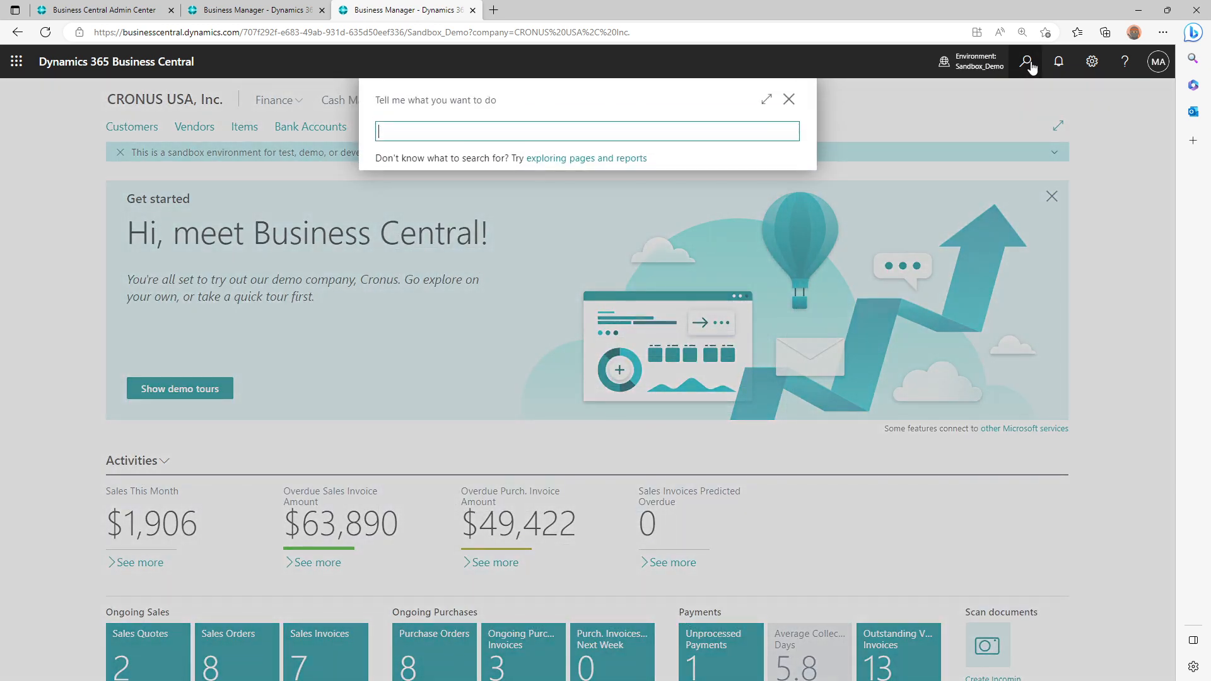
{"action": "type", "text": "Customer/Item Statistics"}
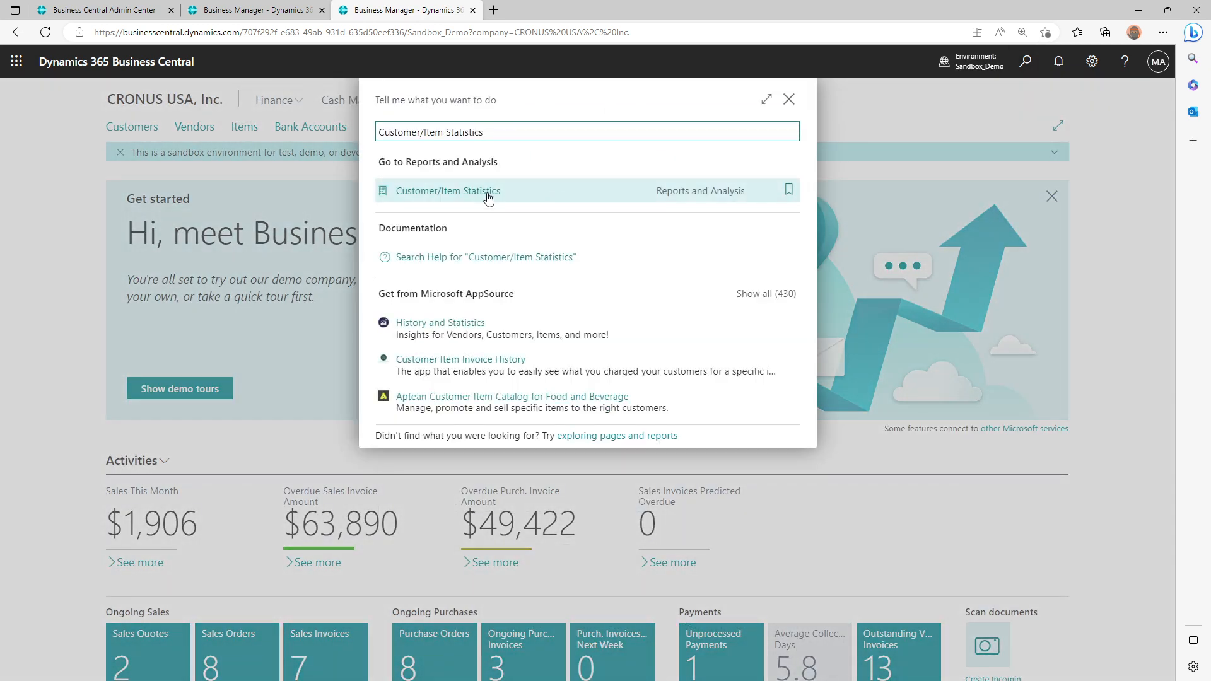
{"action": "left_click", "coordinate": [487, 195]}
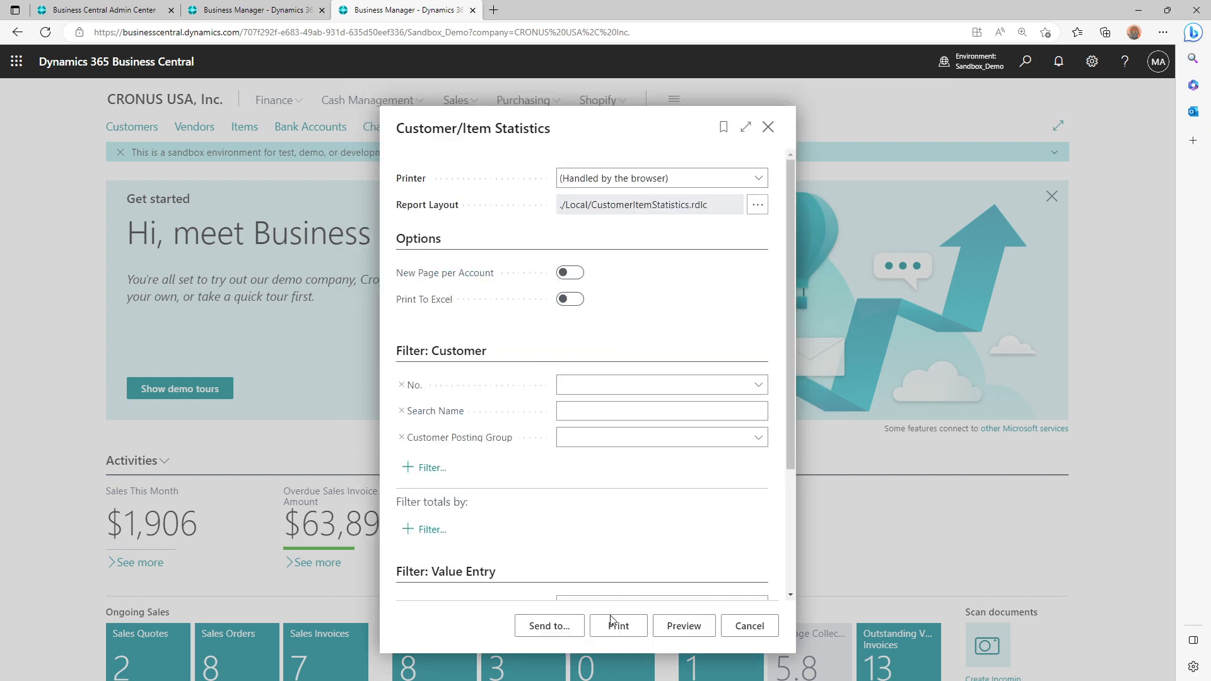
{"action": "left_click", "coordinate": [680, 627]}
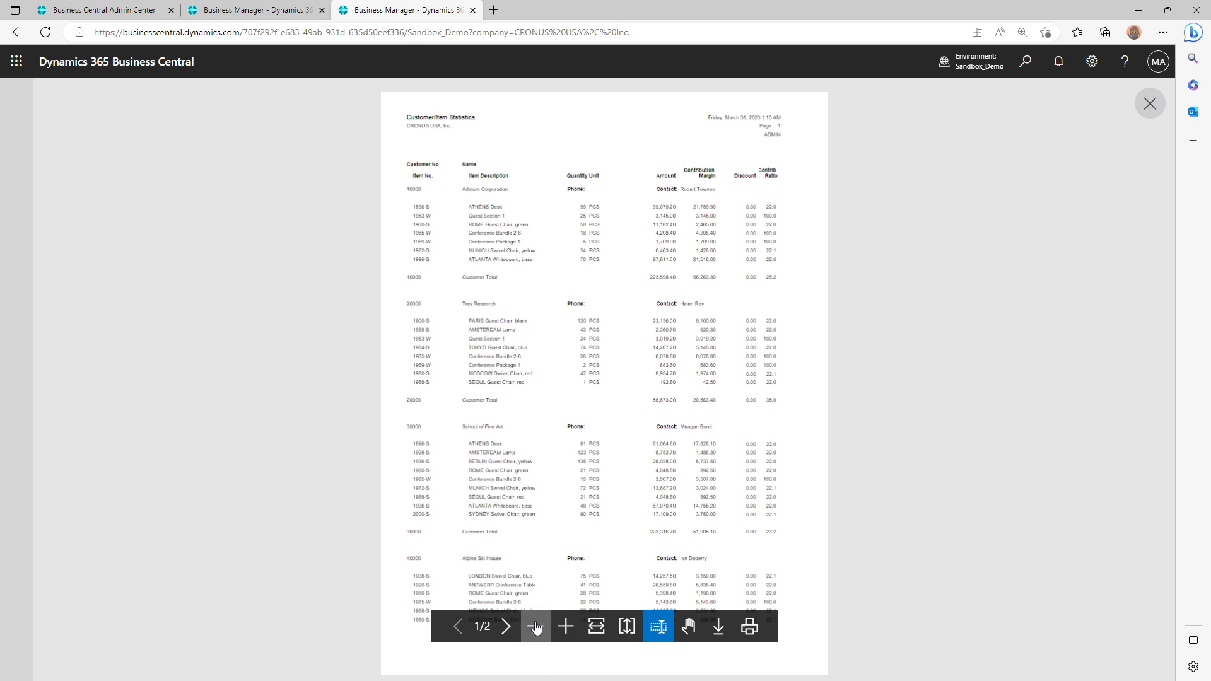
Examine the Customer/Item Statistics preview at a readable zoom, checking the item, quantity and amount of the ATHENS Desk line under Adatum Corporation
{"action": "left_click", "coordinate": [574, 630]}
{"action": "left_click", "coordinate": [574, 630]}
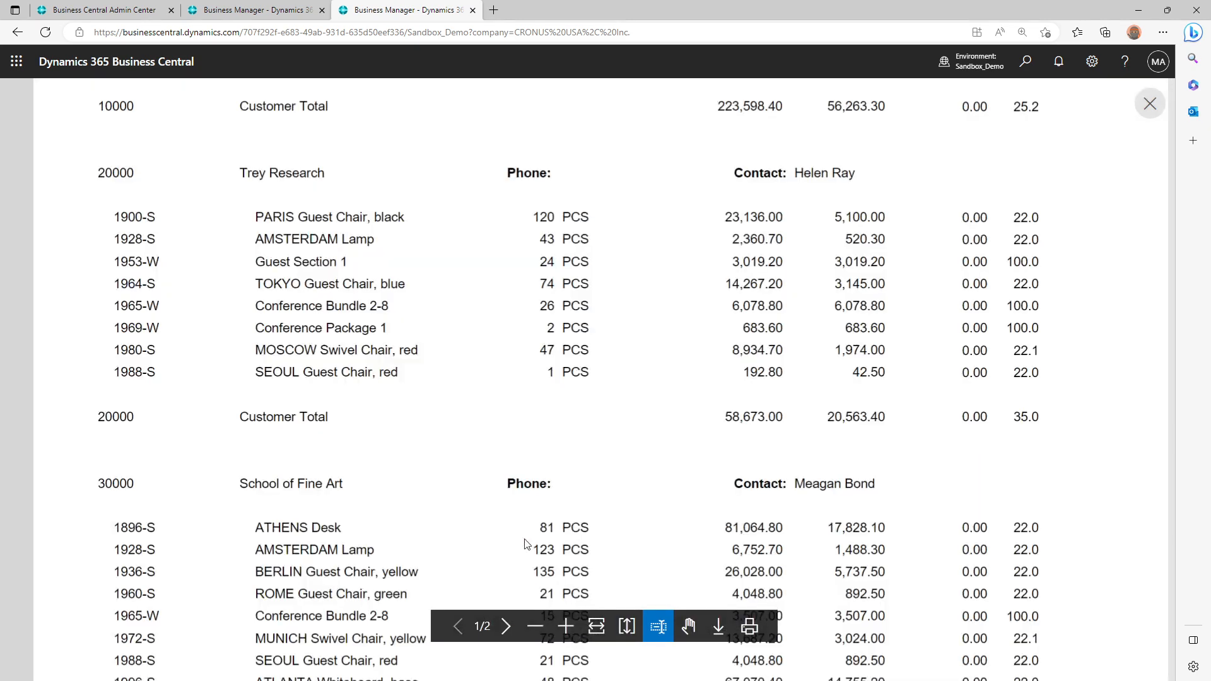
{"action": "scroll", "coordinate": [523, 540], "scroll_direction": "up", "scroll_amount": 7}
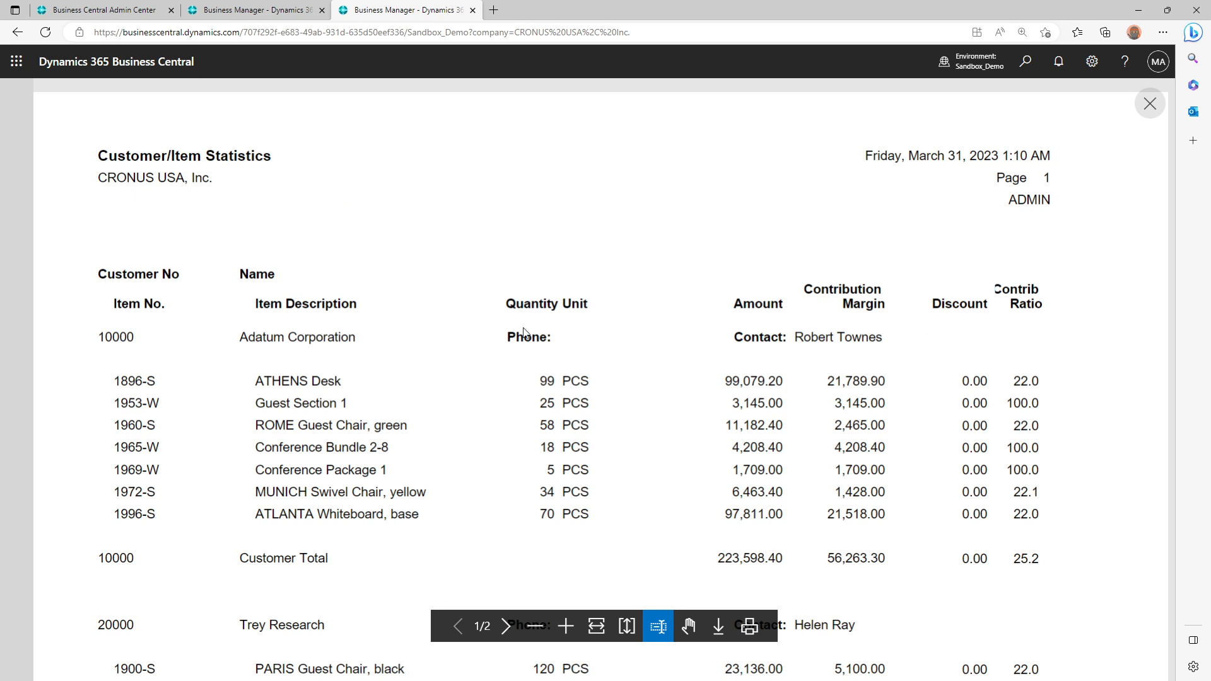
{"action": "left_click_drag", "start_coordinate": [128, 381], "coordinate": [335, 379]}
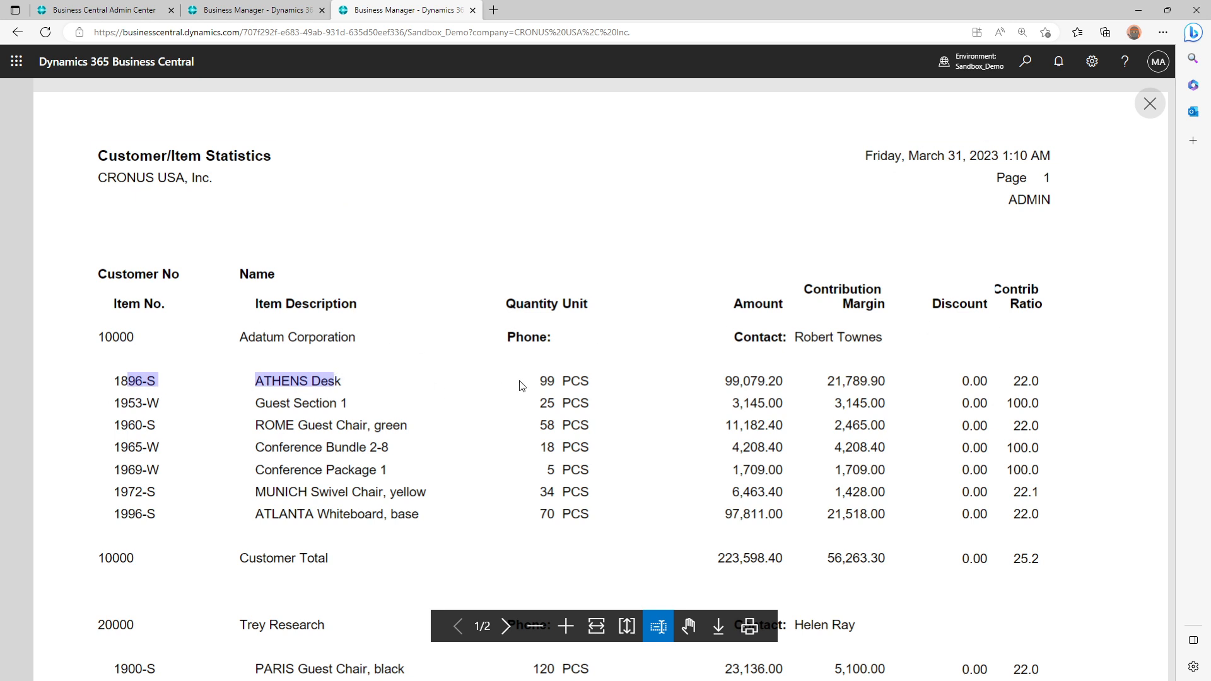
{"action": "left_click_drag", "start_coordinate": [546, 381], "coordinate": [564, 385]}
{"action": "left_click", "coordinate": [689, 388]}
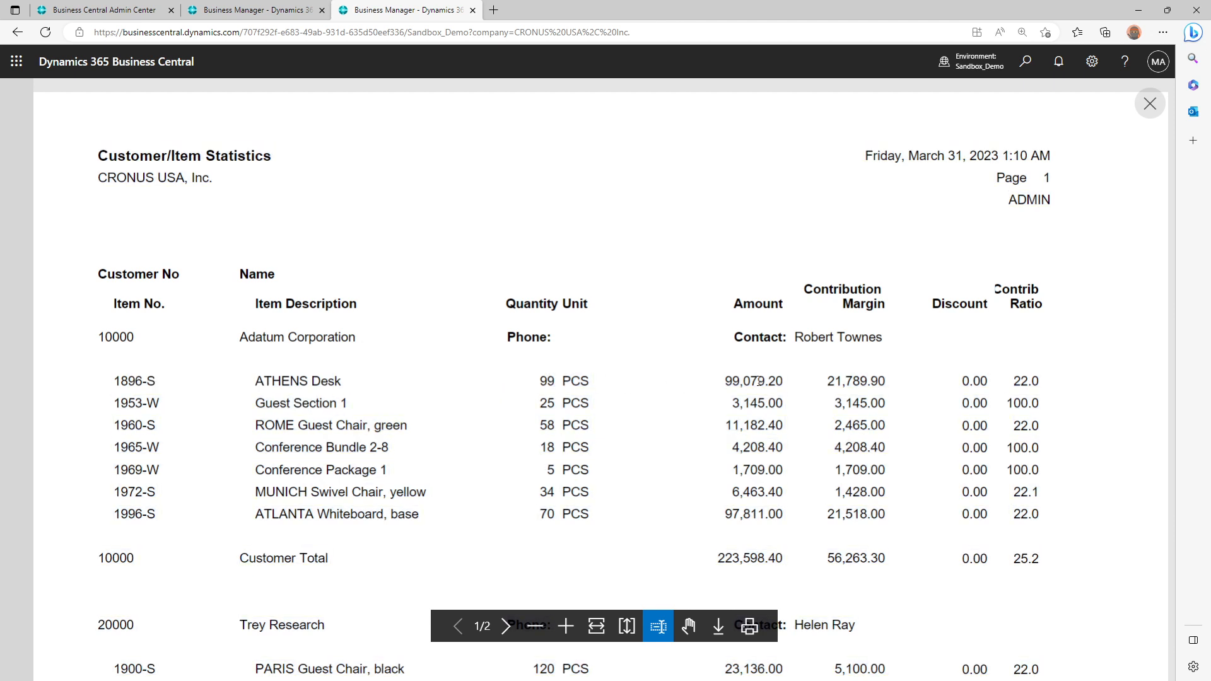
{"action": "left_click_drag", "start_coordinate": [742, 381], "coordinate": [784, 386]}
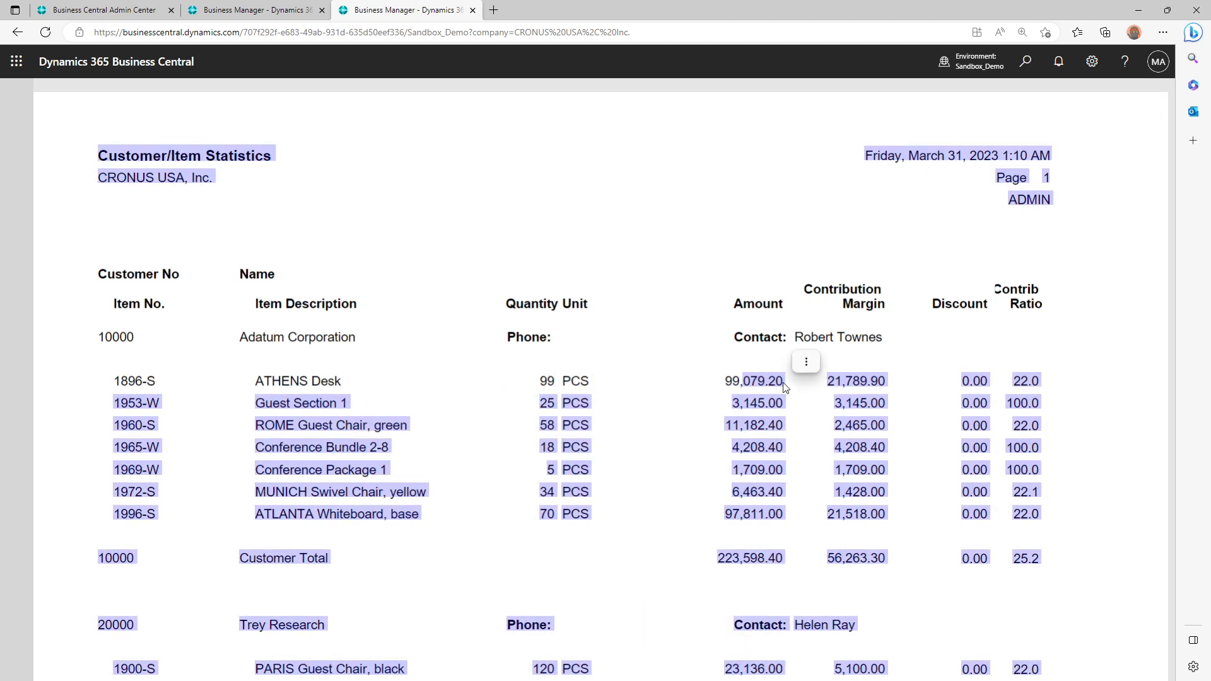
{"action": "left_click", "coordinate": [772, 380]}
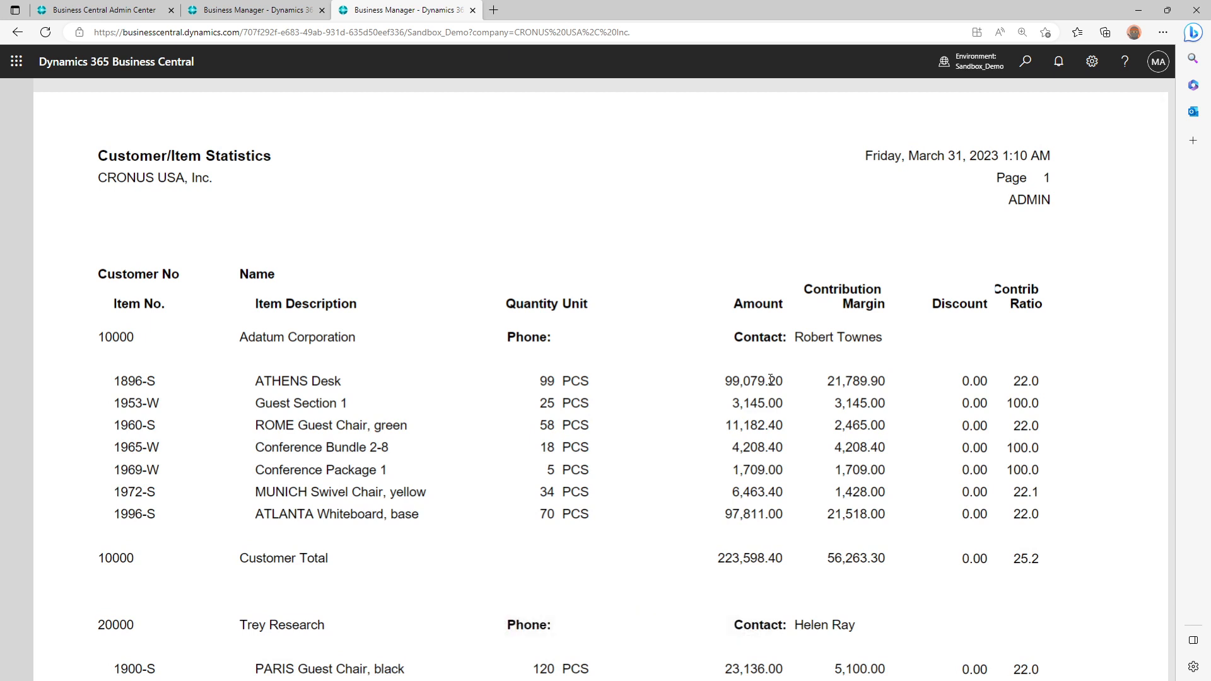
Switch to Visual Studio Code and search CustomerItemStatistics.Report.al for "dataitem(" to identify the report's source tables
{"action": "key", "text": "alt+Tab"}
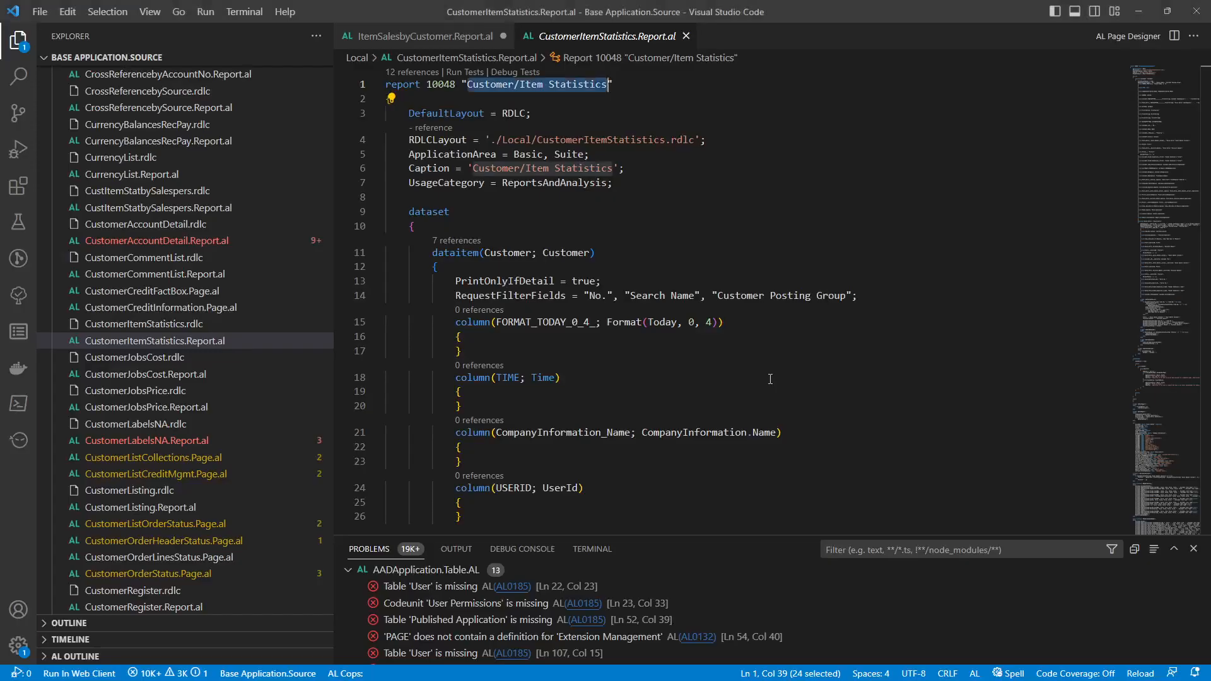
{"action": "double_click", "coordinate": [507, 252]}
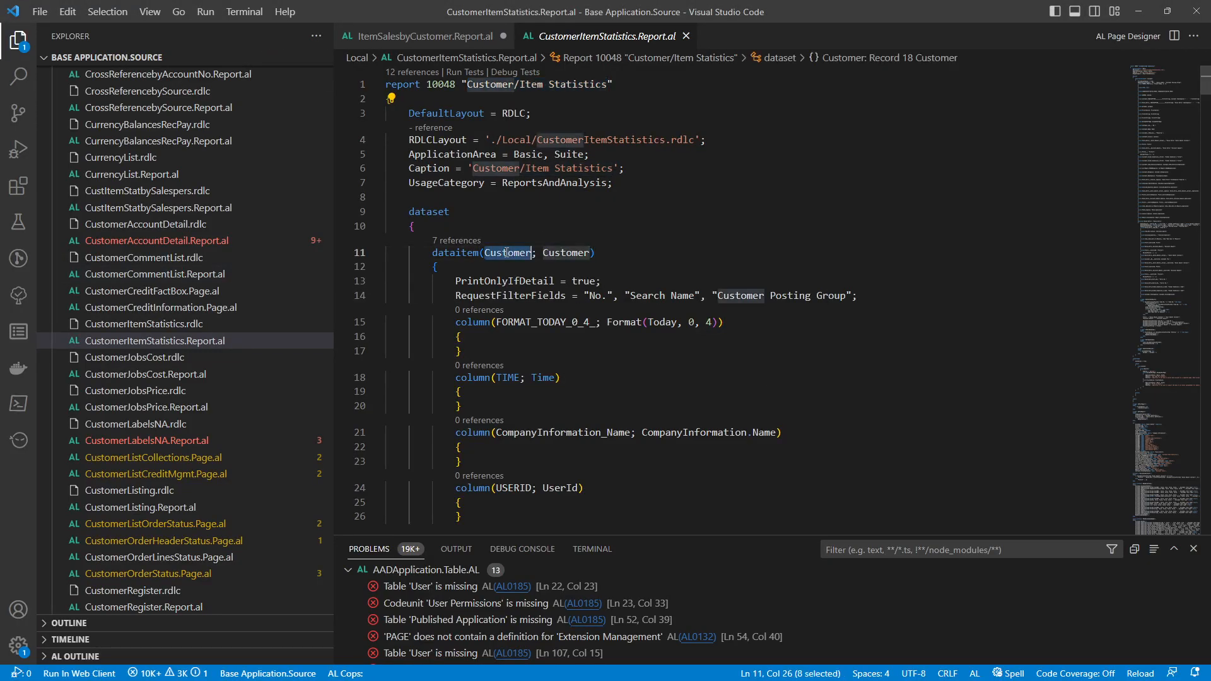
{"action": "left_click", "coordinate": [437, 252]}
{"action": "left_click_drag", "start_coordinate": [435, 253], "coordinate": [487, 252]}
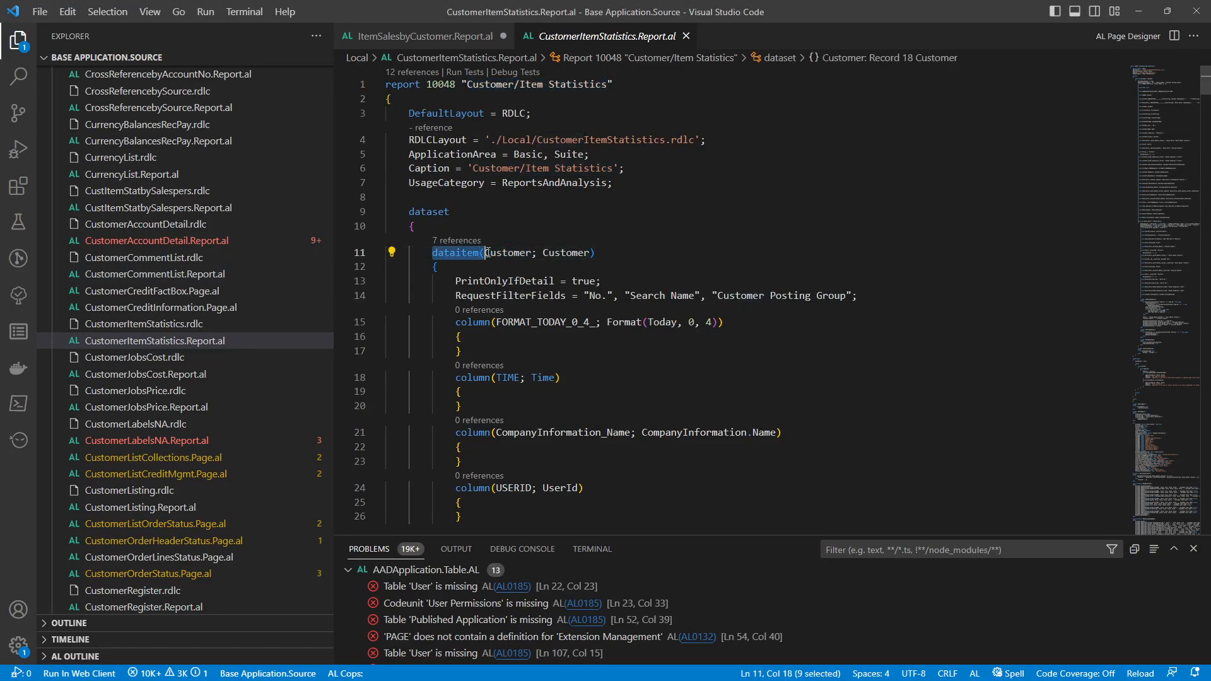
{"action": "key", "text": "ctrl+f"}
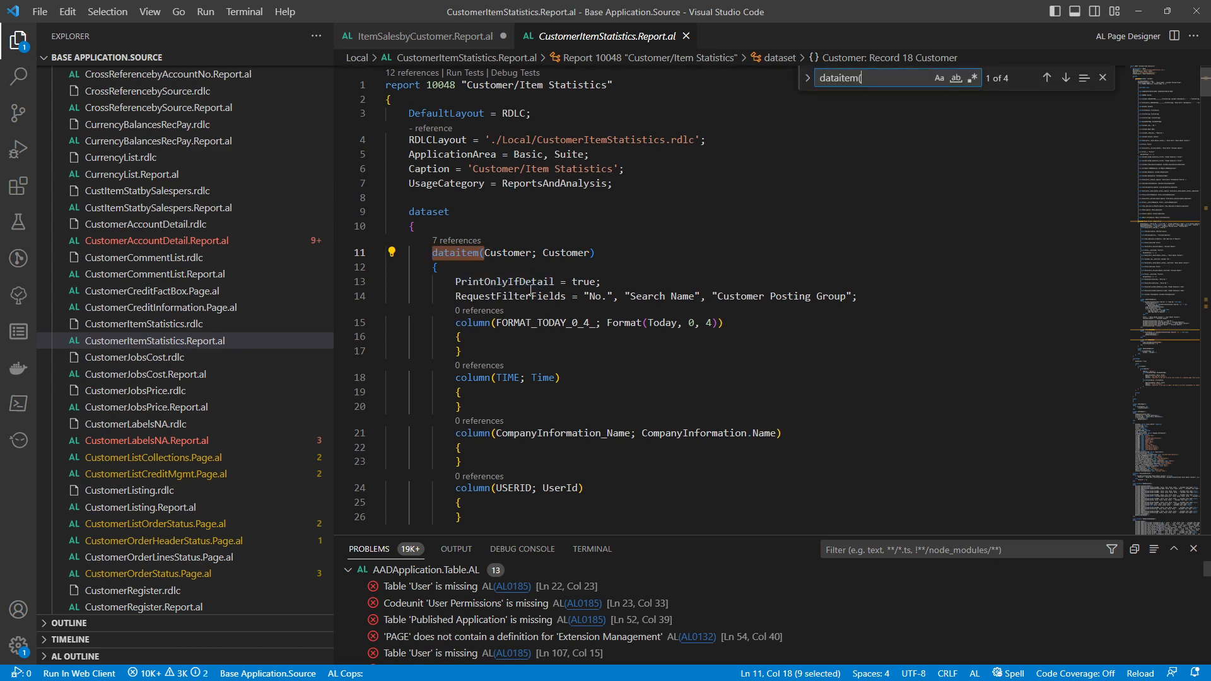
{"action": "key", "text": "Return"}
{"action": "key", "text": "Escape"}
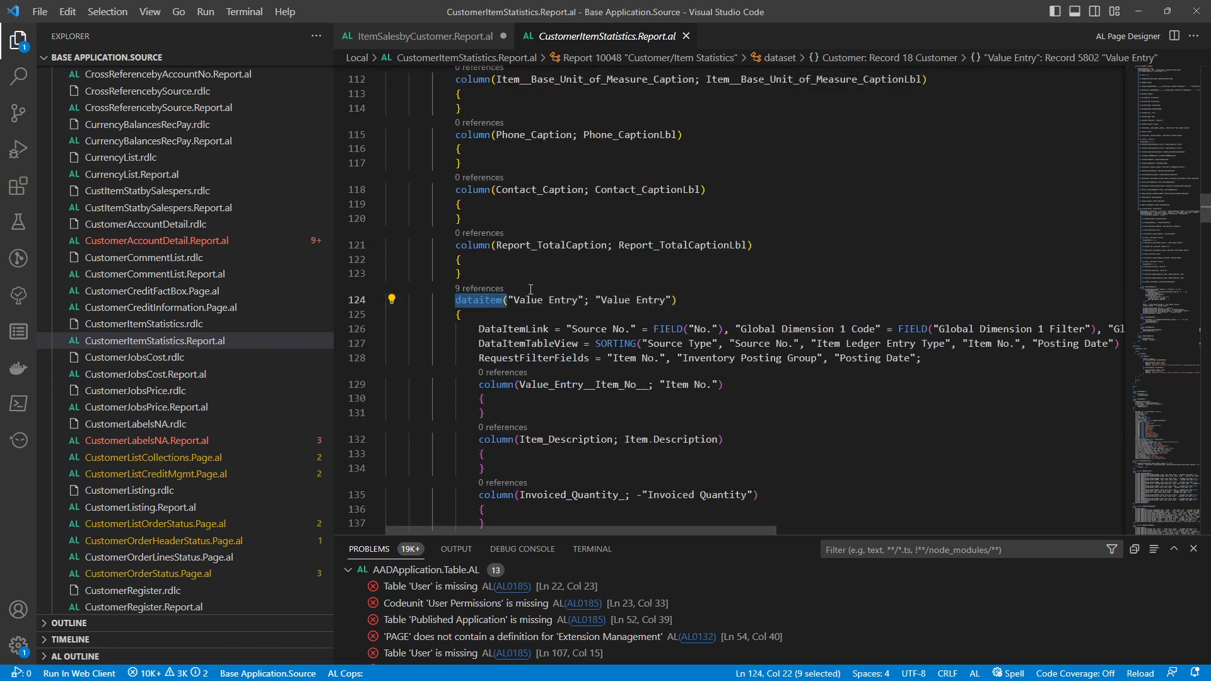
{"action": "key", "text": "ctrl+f"}
{"action": "key", "text": "Return"}
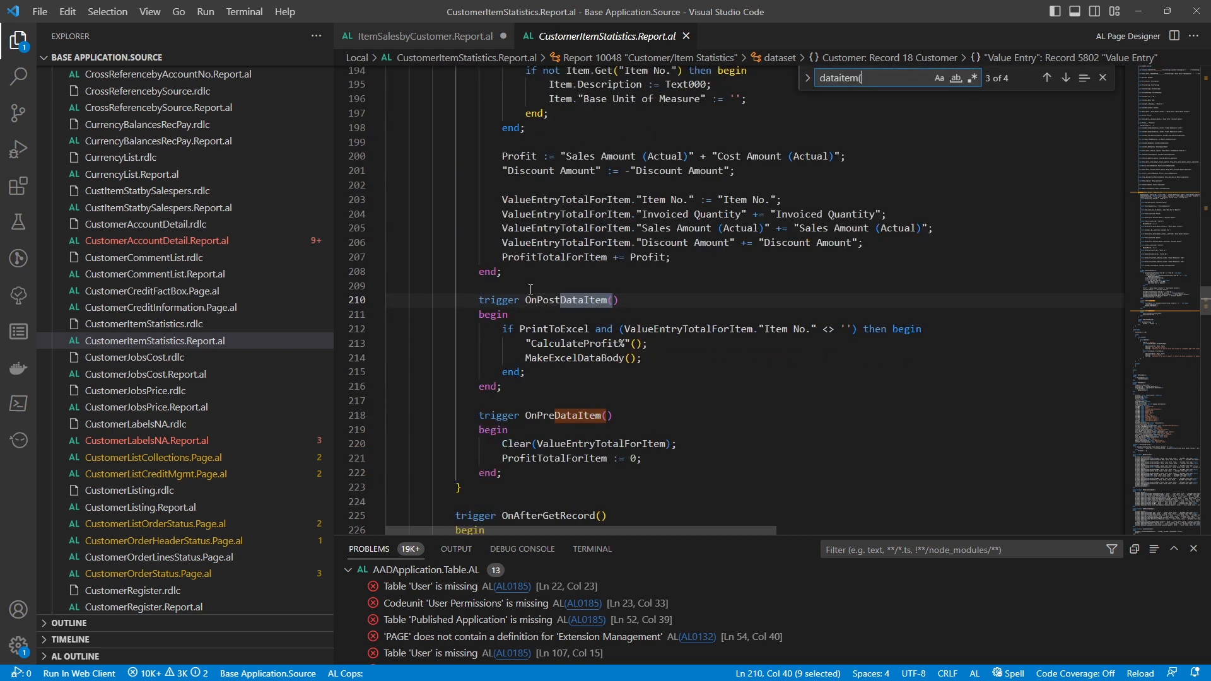
{"action": "key", "text": "Return"}
{"action": "key", "text": "Return"}
{"action": "key", "text": "Return"}
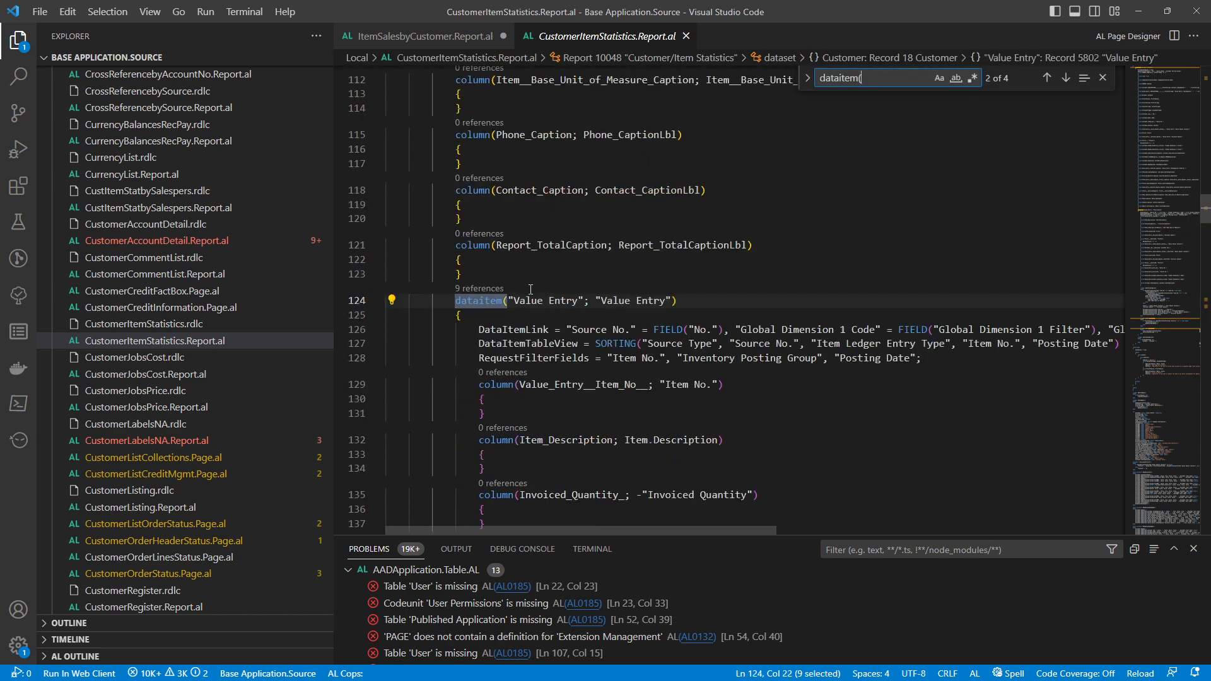
{"action": "key", "text": "Escape"}
Return to Business Central in the browser, open the Value Entries page from the home tab, and enlarge the page display
{"action": "key", "text": "alt+Tab"}
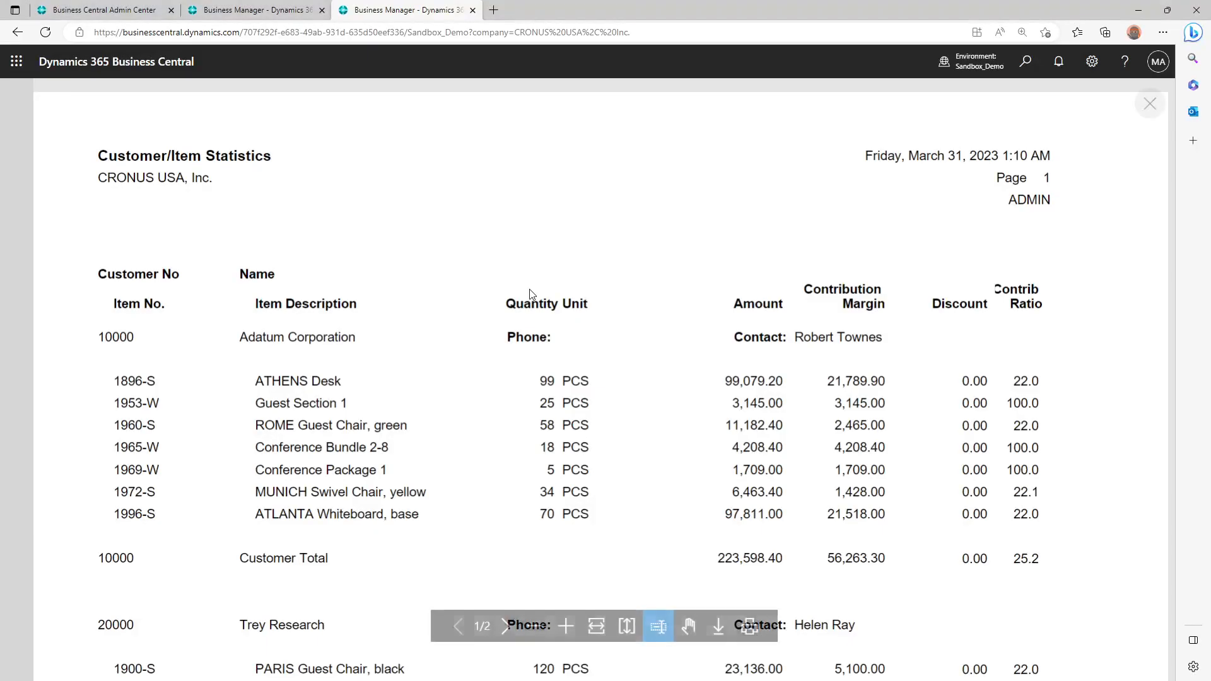
{"action": "left_click", "coordinate": [248, 8]}
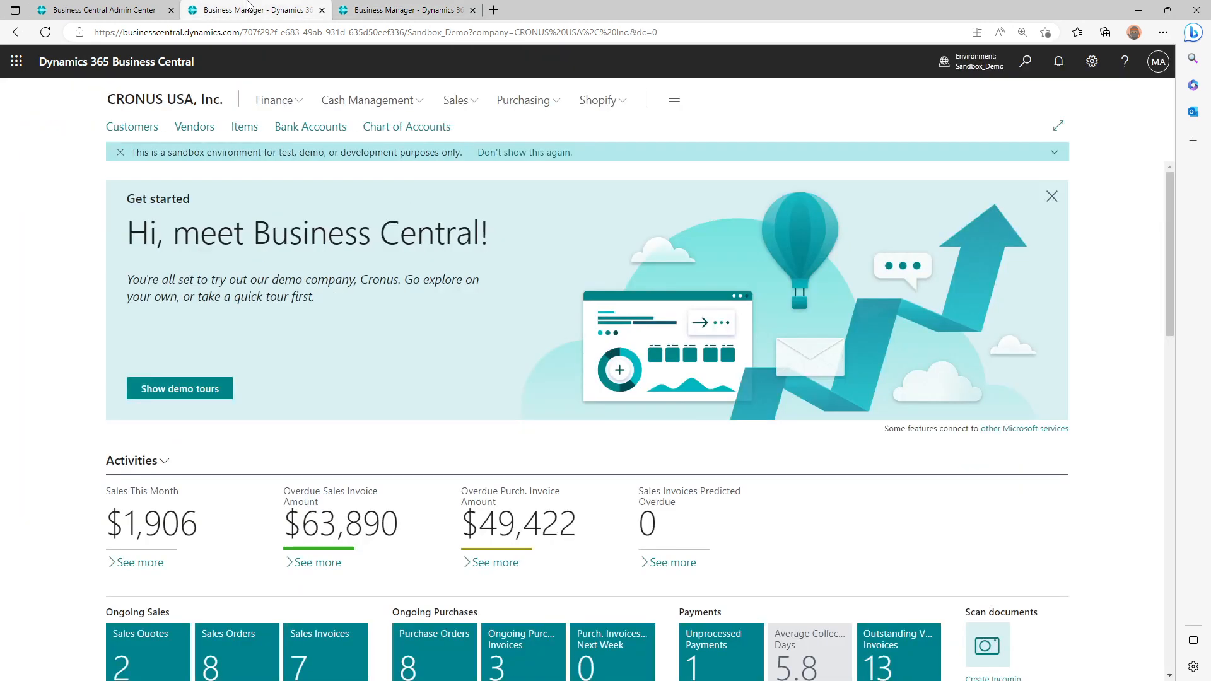
{"action": "left_click", "coordinate": [1024, 62]}
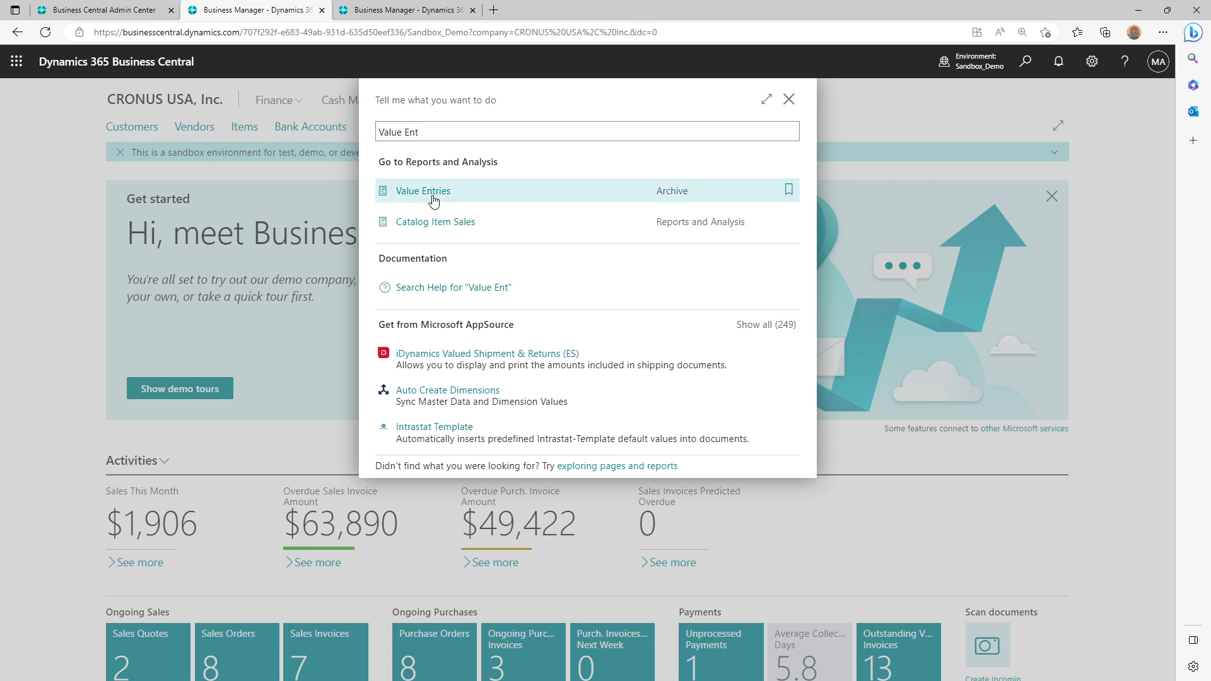
{"action": "key", "text": "Return"}
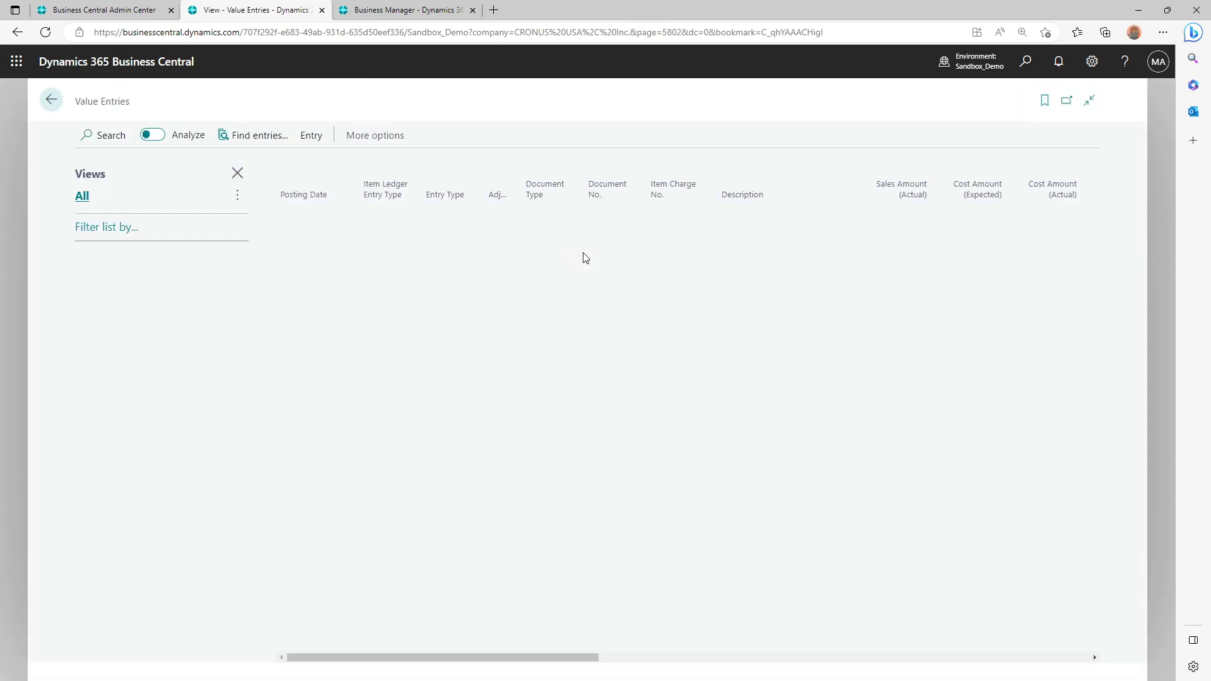
{"action": "key", "text": "ctrl+plus"}
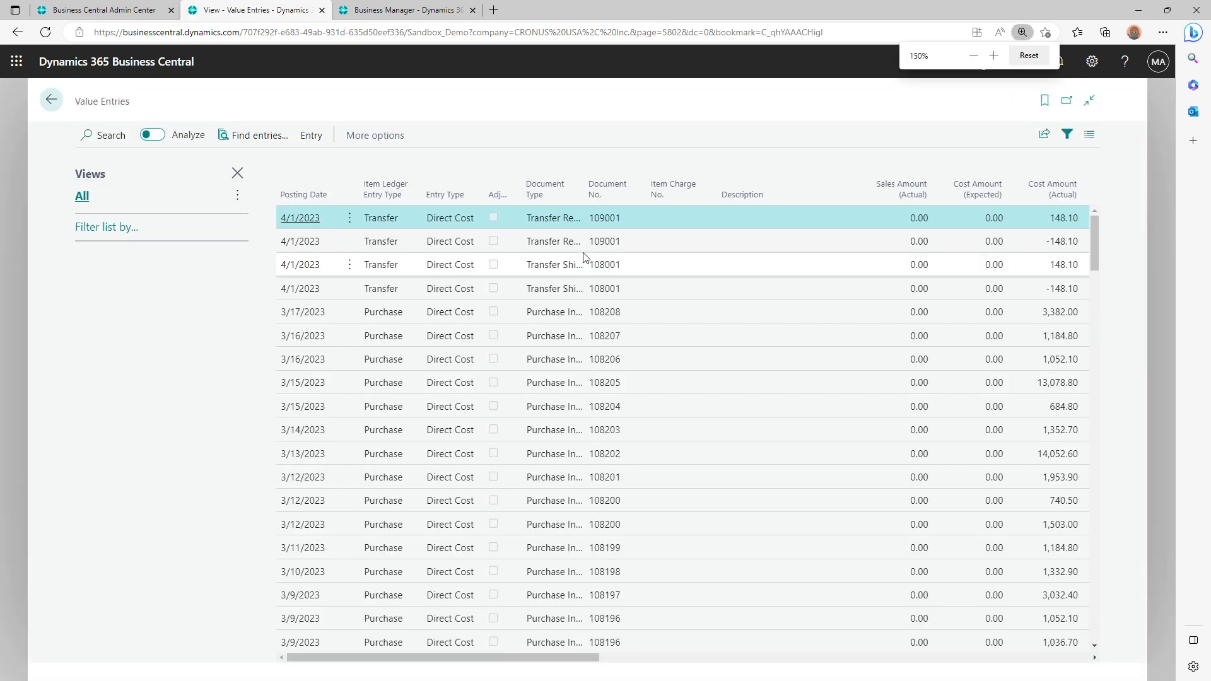
{"action": "key", "text": "ctrl+plus"}
{"action": "key", "text": "ctrl+plus"}
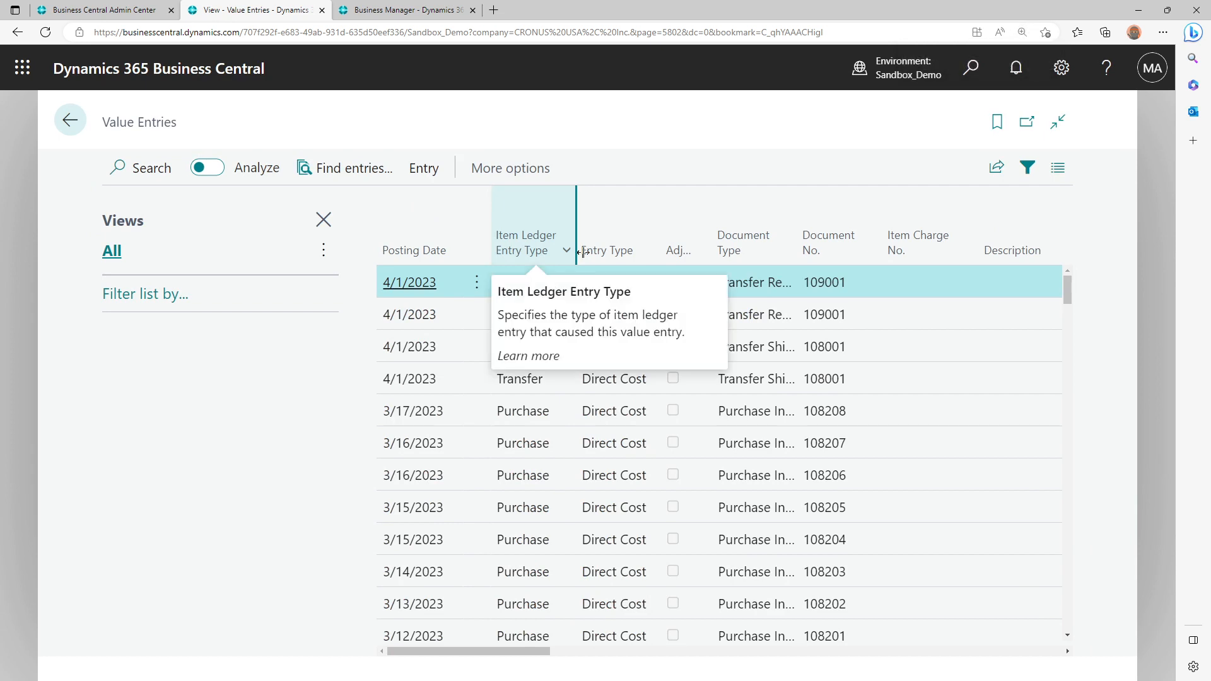
Switch to Visual Studio Code and read the WHERE conditions in the Value Entry data item's DataItemTableView
{"action": "key", "text": "alt+Tab"}
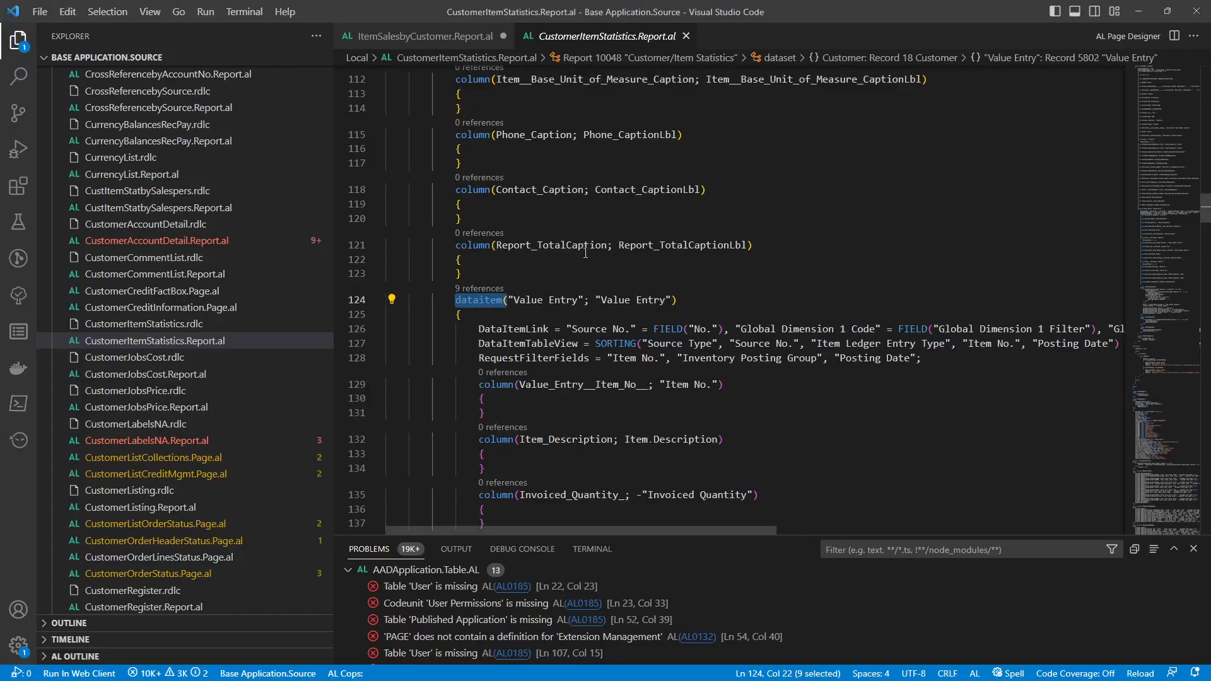
{"action": "left_click", "coordinate": [828, 344]}
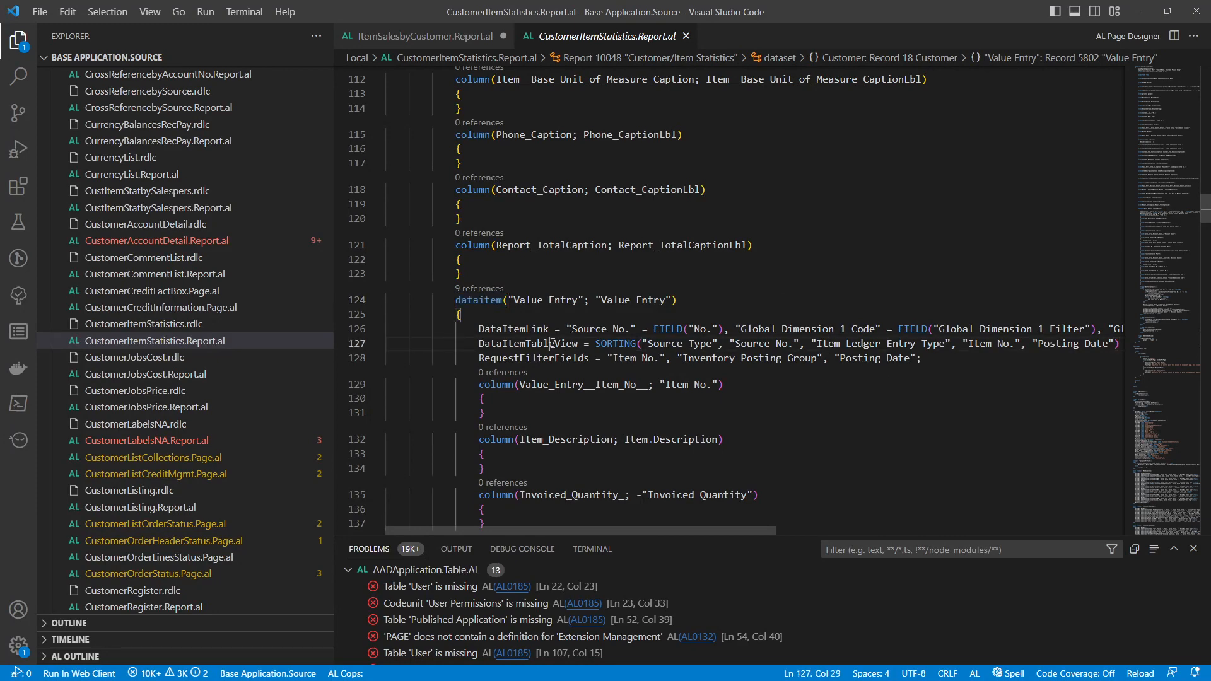
{"action": "double_click", "coordinate": [574, 344]}
{"action": "left_click_drag", "start_coordinate": [585, 532], "coordinate": [796, 536]}
{"action": "left_click_drag", "start_coordinate": [762, 344], "coordinate": [840, 345]}
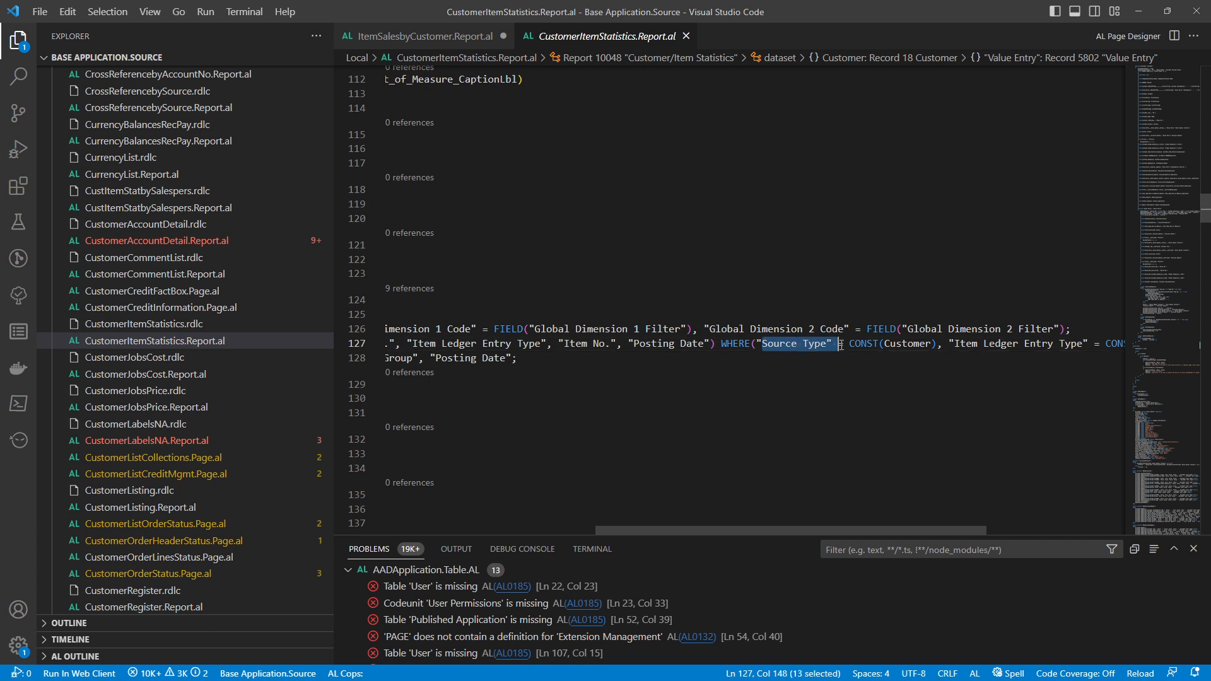
{"action": "left_click_drag", "start_coordinate": [954, 528], "coordinate": [1096, 527]}
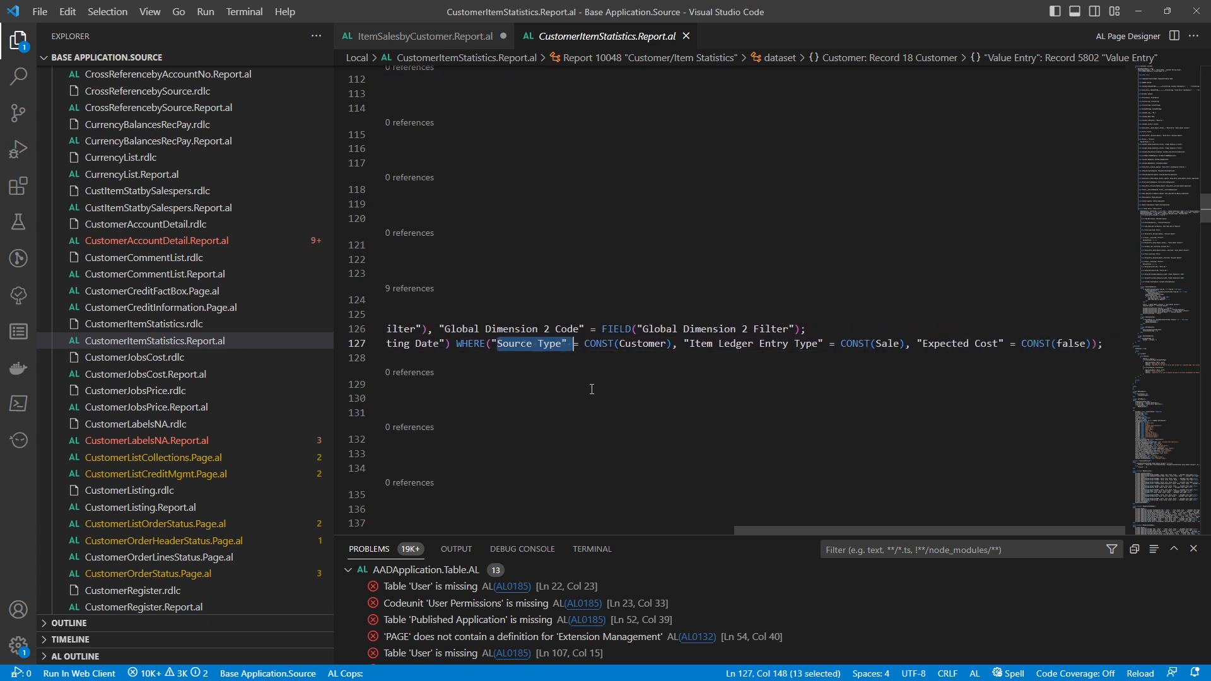
Switch to Business Central in the browser and filter the Value Entries list to Source Type Customer
{"action": "key", "text": "alt+Tab"}
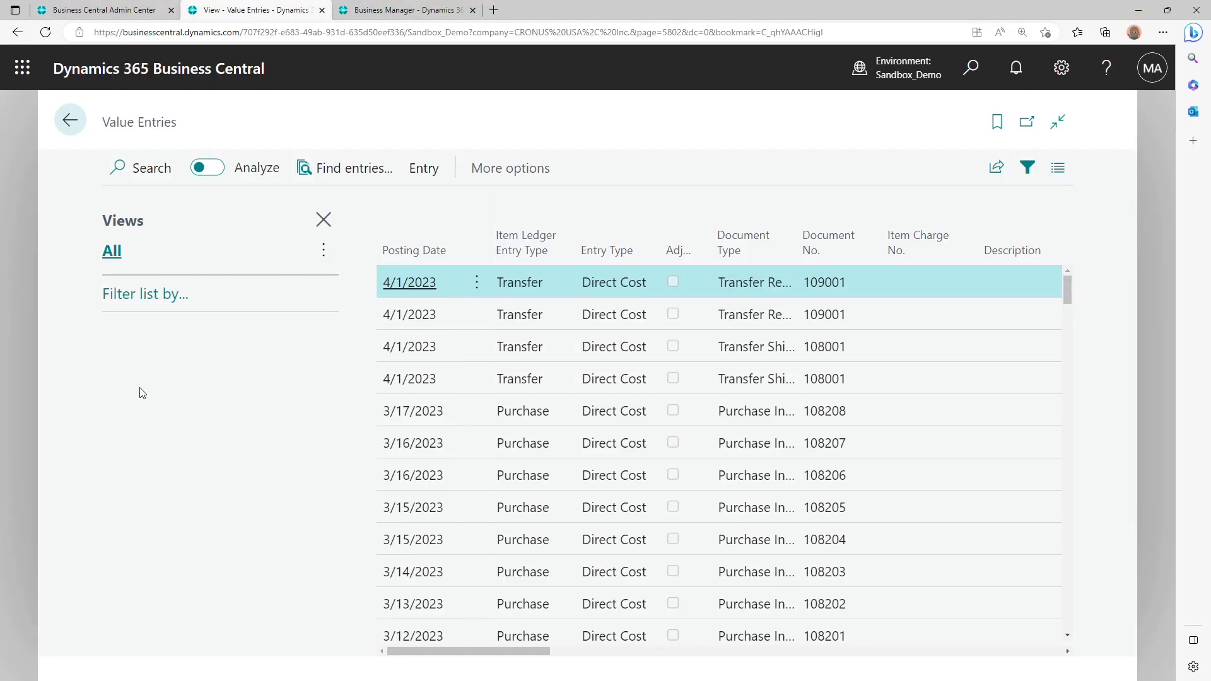
{"action": "left_click", "coordinate": [157, 310]}
{"action": "left_click", "coordinate": [151, 332]}
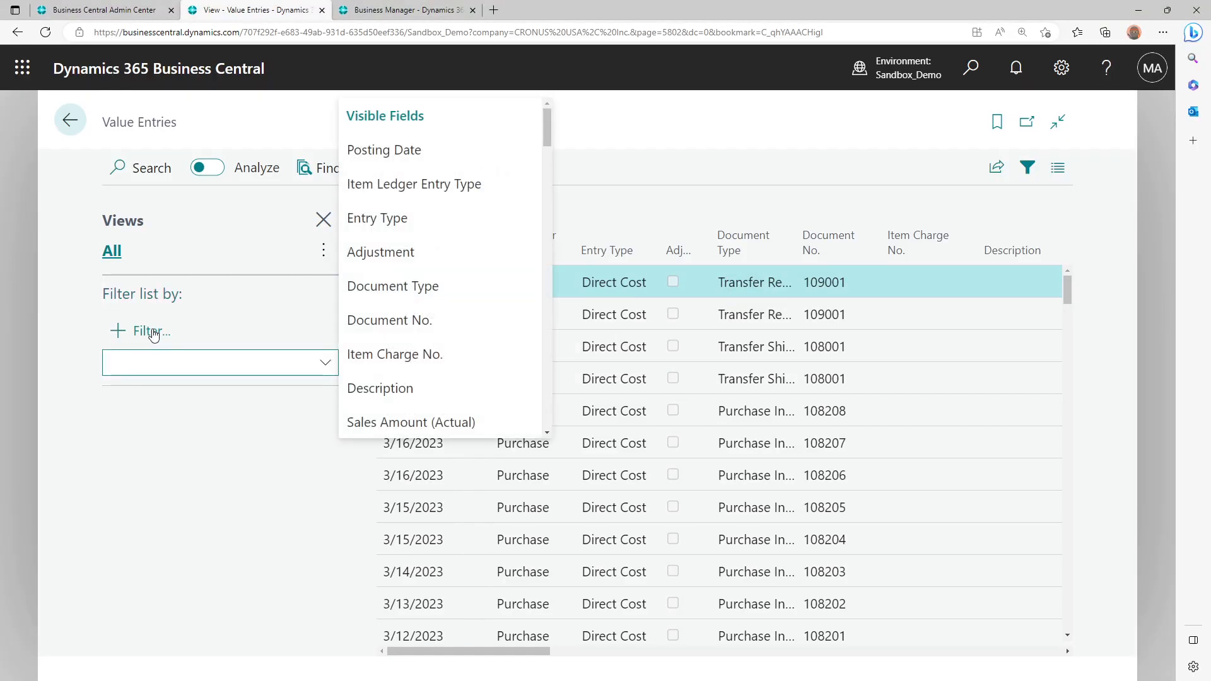
{"action": "type", "text": "Source Type"}
{"action": "key", "text": "Return"}
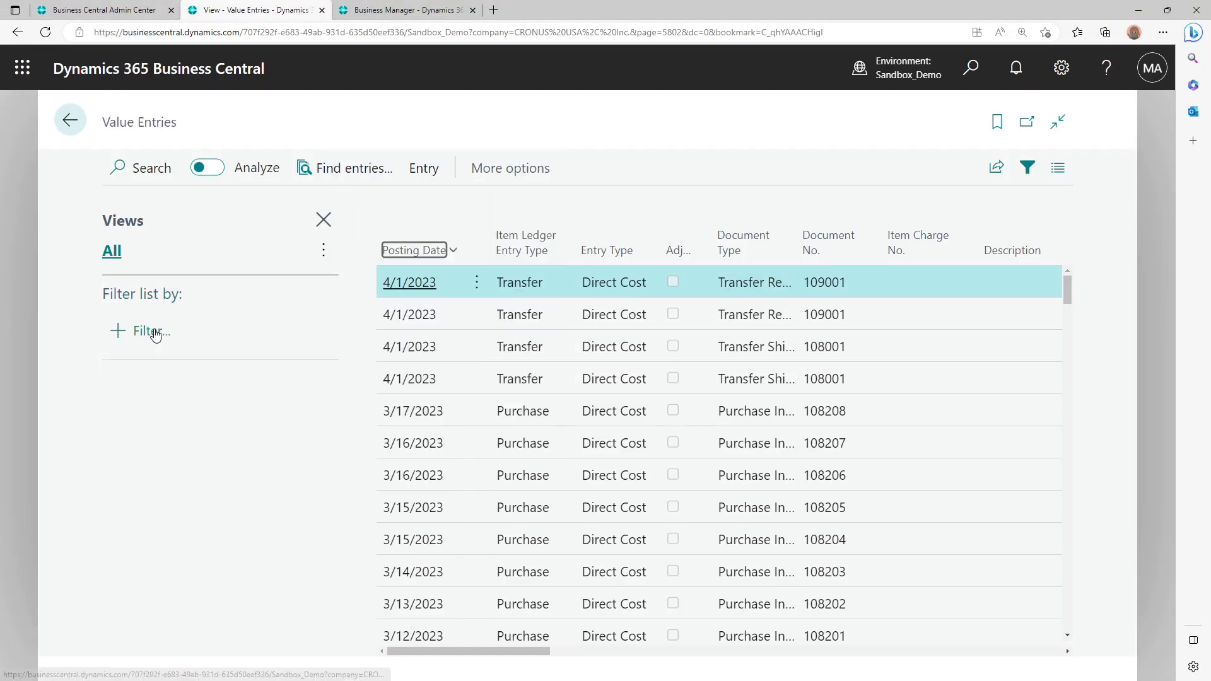
{"action": "left_click", "coordinate": [179, 351]}
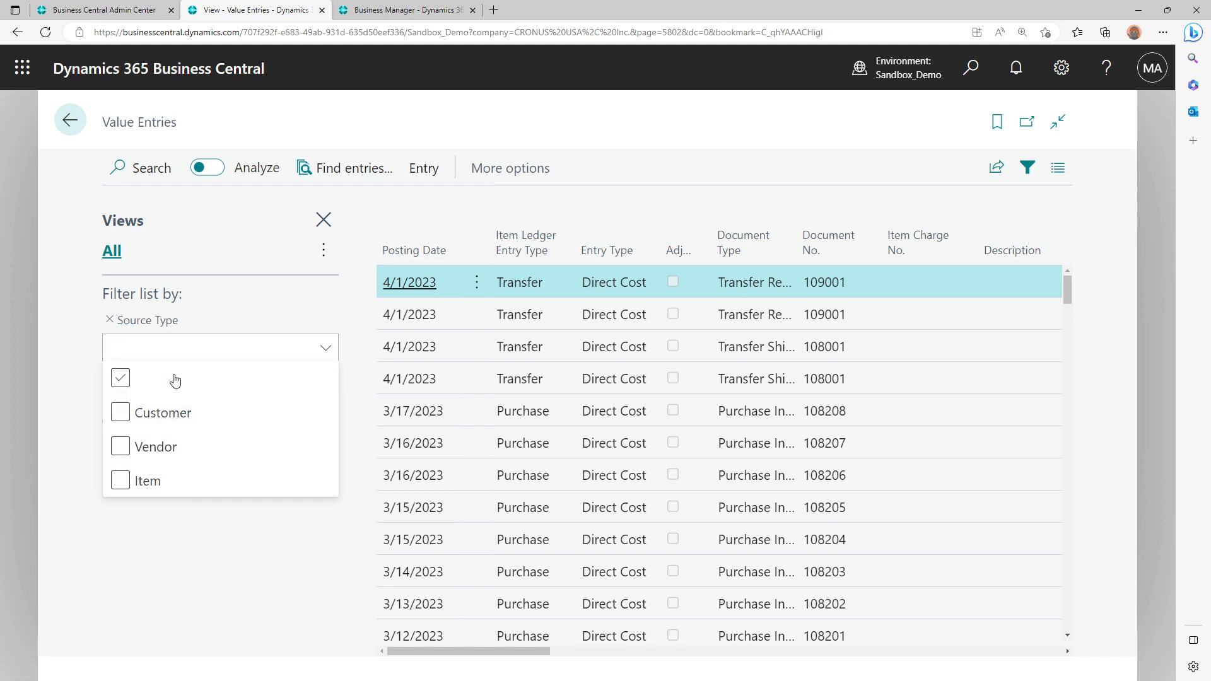
{"action": "left_click", "coordinate": [161, 413]}
{"action": "left_click", "coordinate": [65, 416]}
Filter the Value Entries to Item Ledger Entry Type Sale, copying the field name from the WHERE clause in Visual Studio Code
{"action": "left_click", "coordinate": [129, 392]}
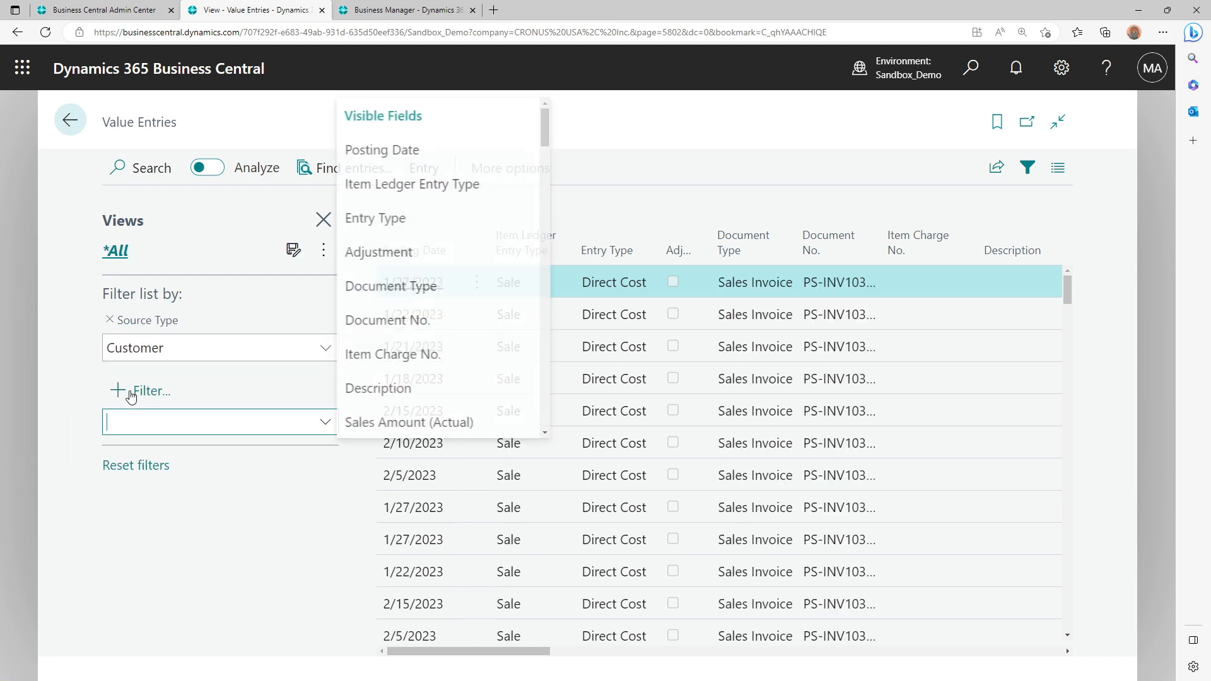
{"action": "key", "text": "alt+Tab"}
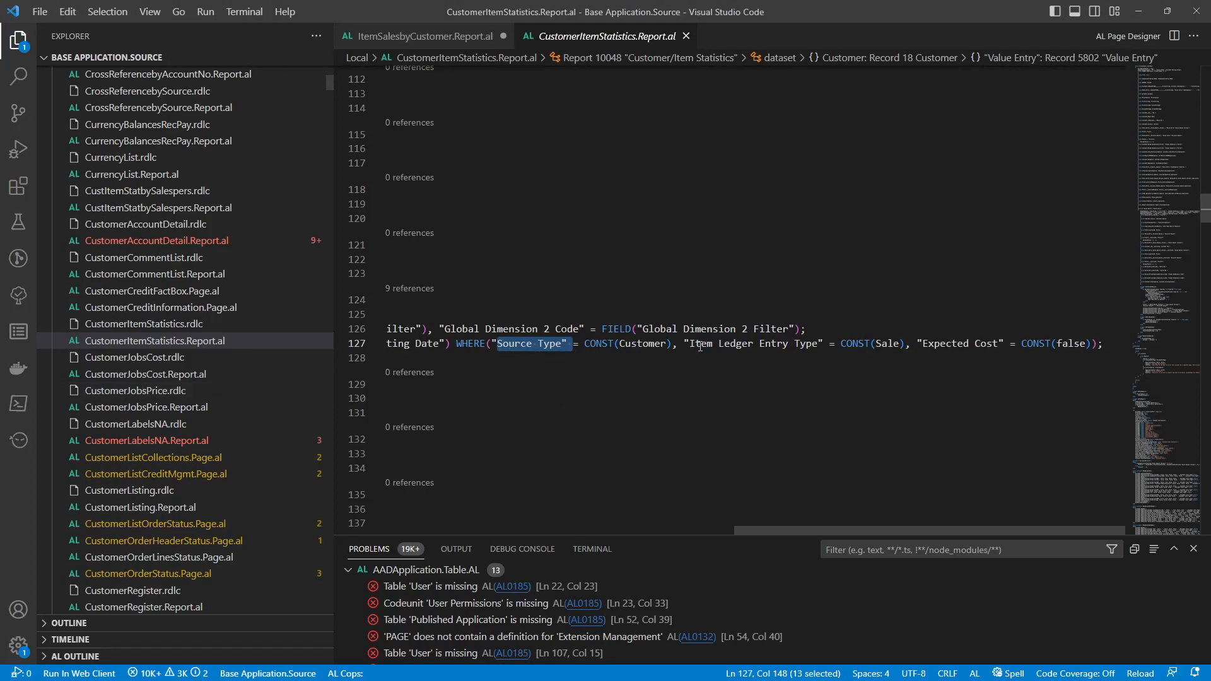
{"action": "left_click_drag", "start_coordinate": [690, 343], "coordinate": [817, 344]}
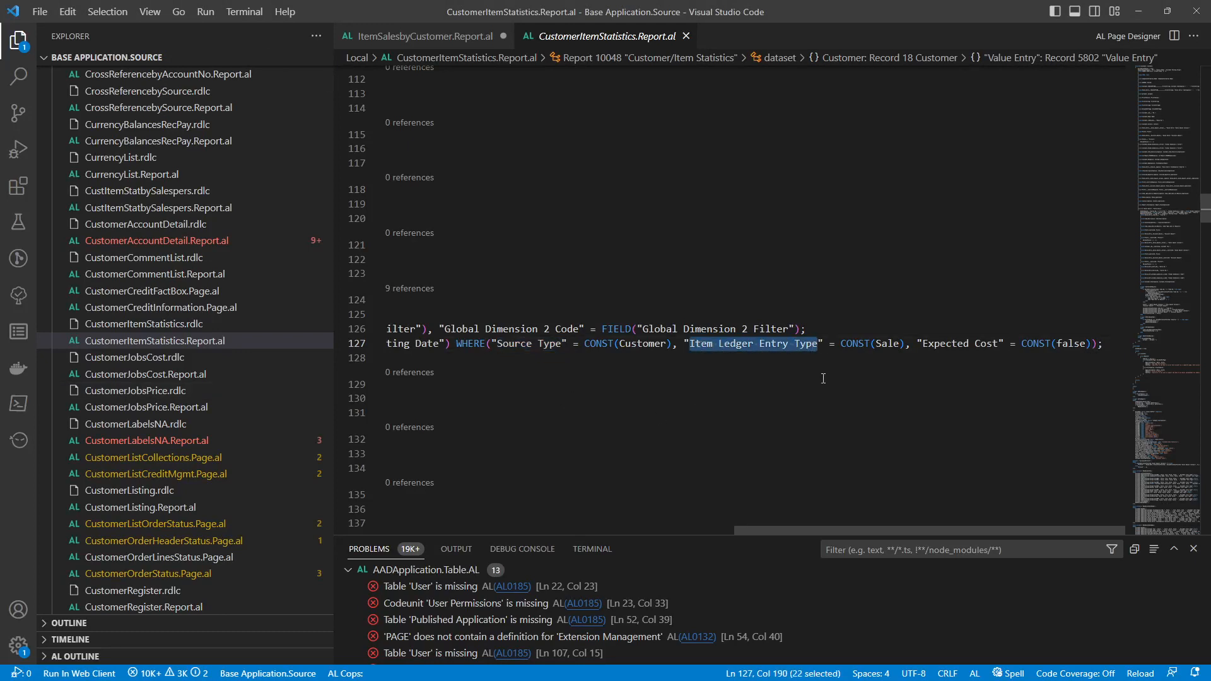
{"action": "key", "text": "ctrl+c"}
{"action": "key", "text": "alt+Tab"}
{"action": "key", "text": "ctrl+v"}
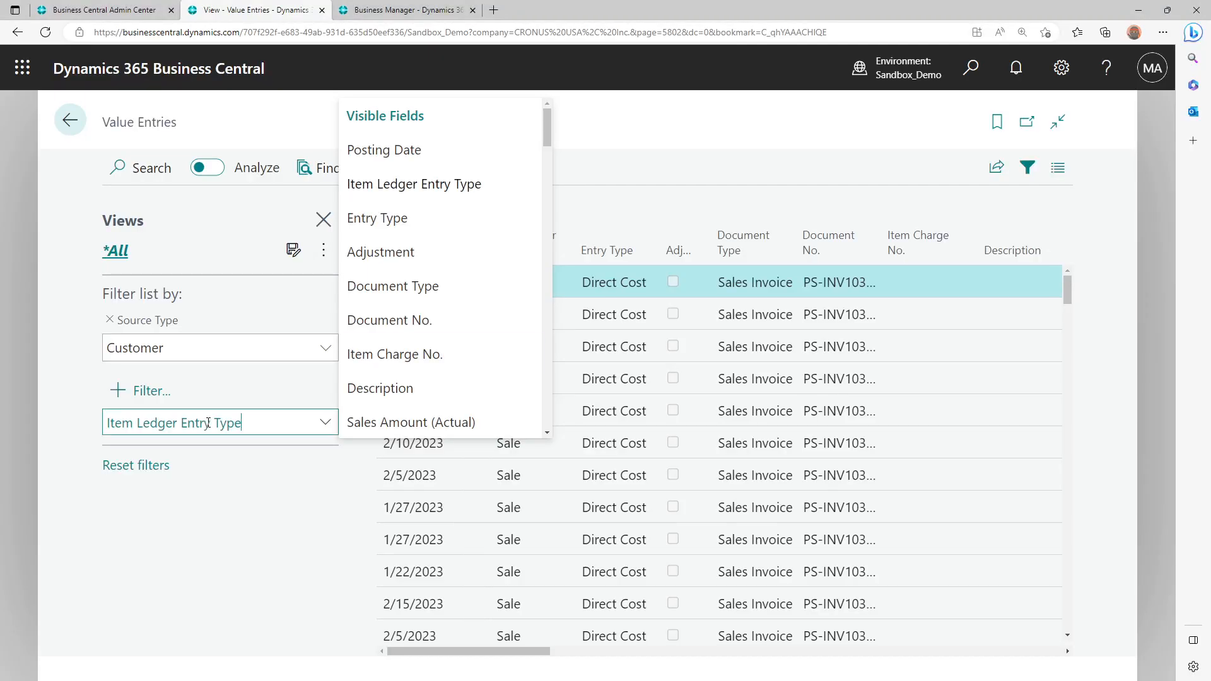
{"action": "left_click", "coordinate": [203, 464]}
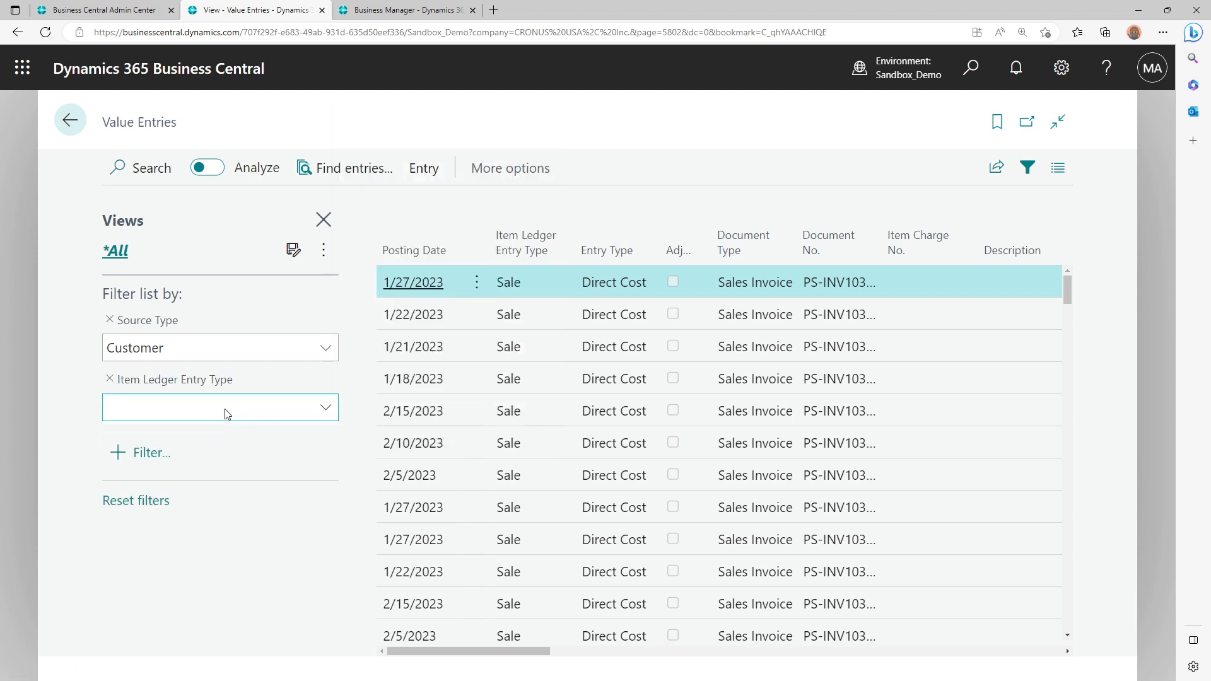
{"action": "left_click", "coordinate": [227, 414]}
{"action": "left_click", "coordinate": [357, 386]}
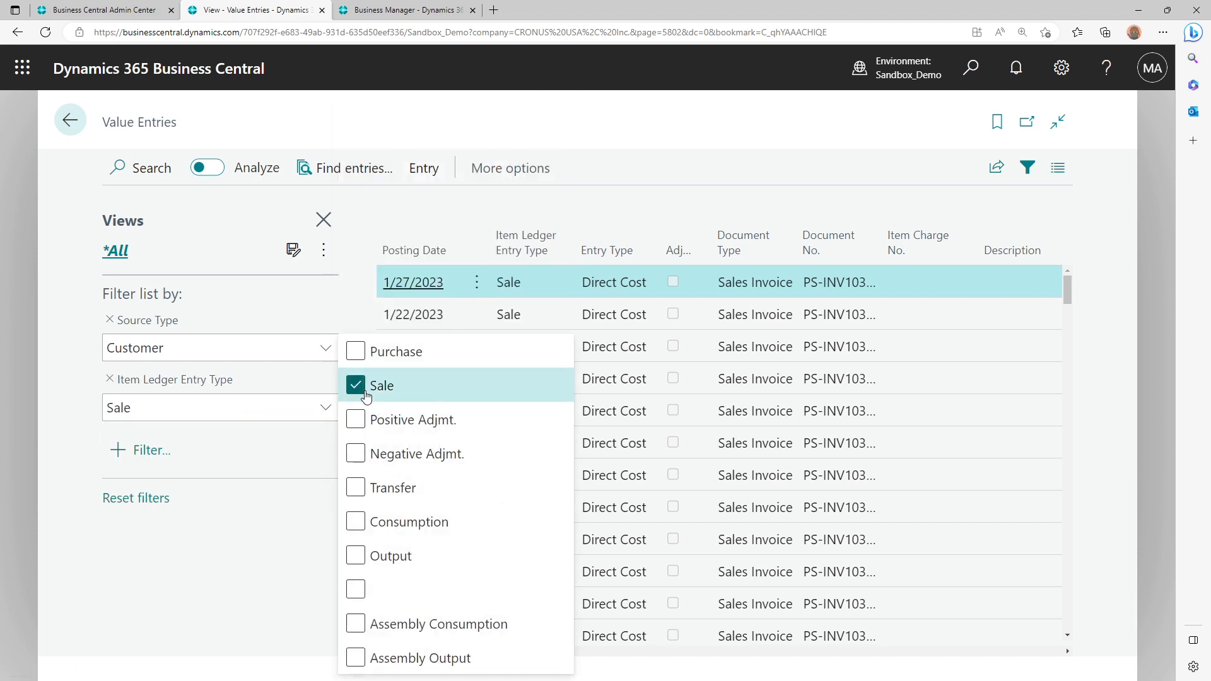
{"action": "left_click", "coordinate": [128, 448]}
{"action": "left_click", "coordinate": [322, 543]}
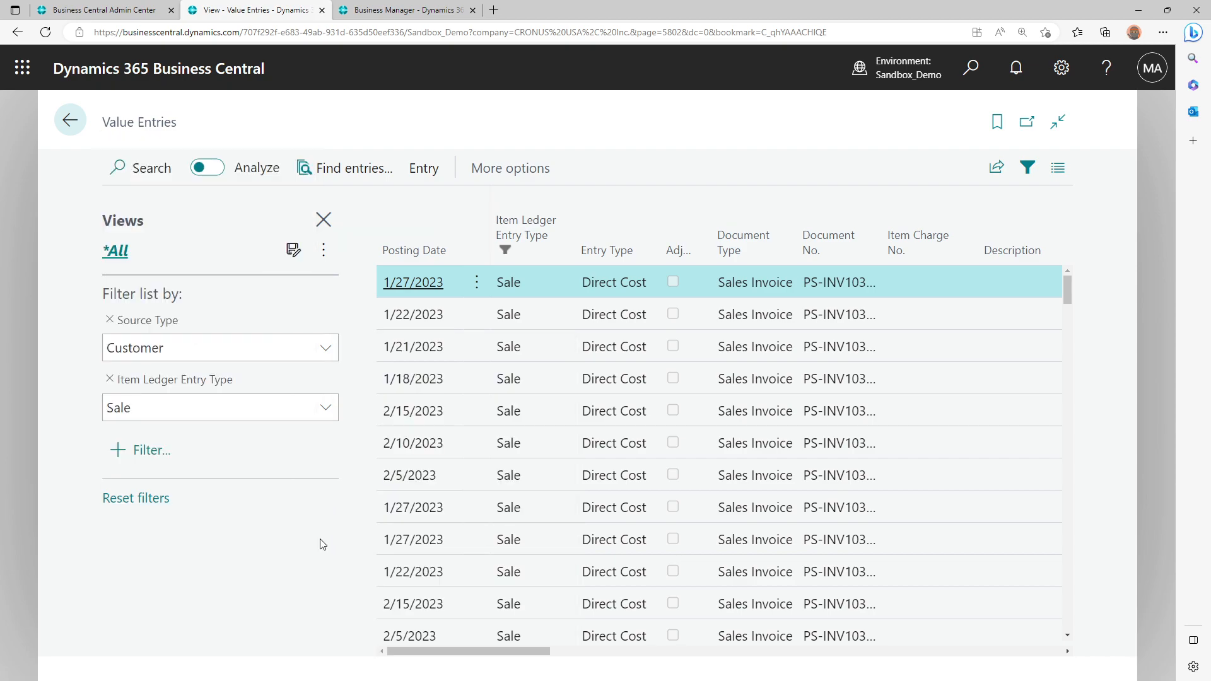
Copy the Expected Cost field name from the AL source in Visual Studio Code and filter the Value Entries by it with value No
{"action": "key", "text": "alt+Tab"}
{"action": "left_click_drag", "start_coordinate": [923, 344], "coordinate": [1000, 343]}
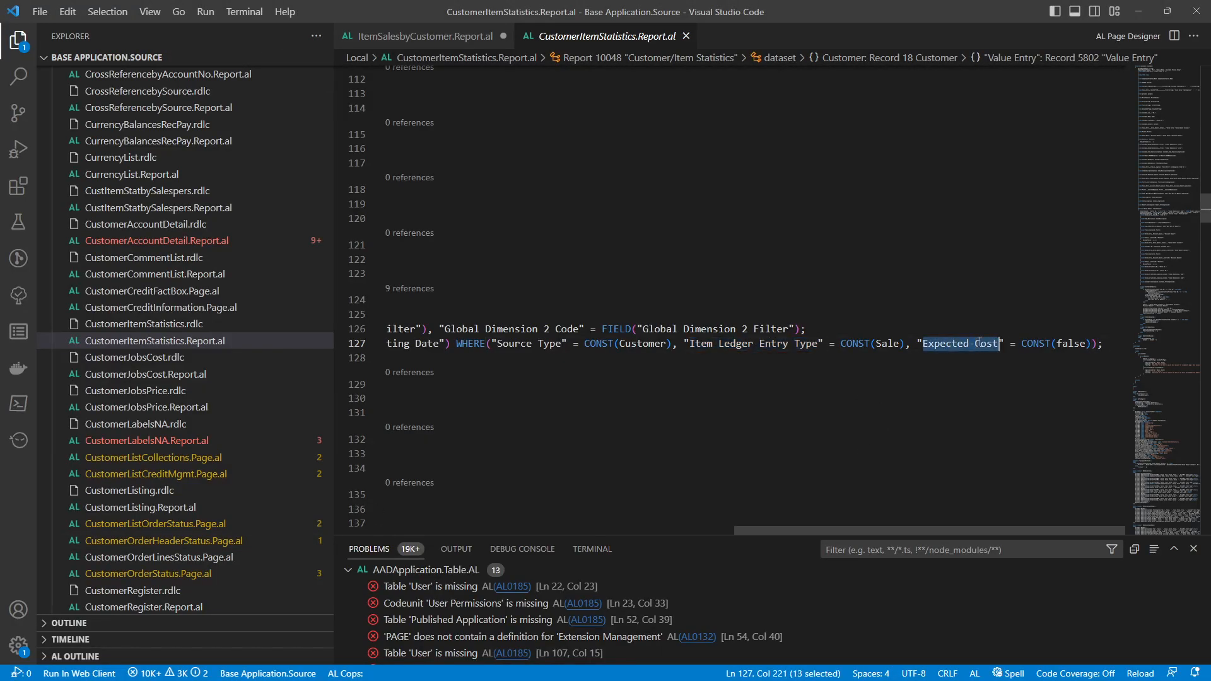
{"action": "key", "text": "alt+Tab"}
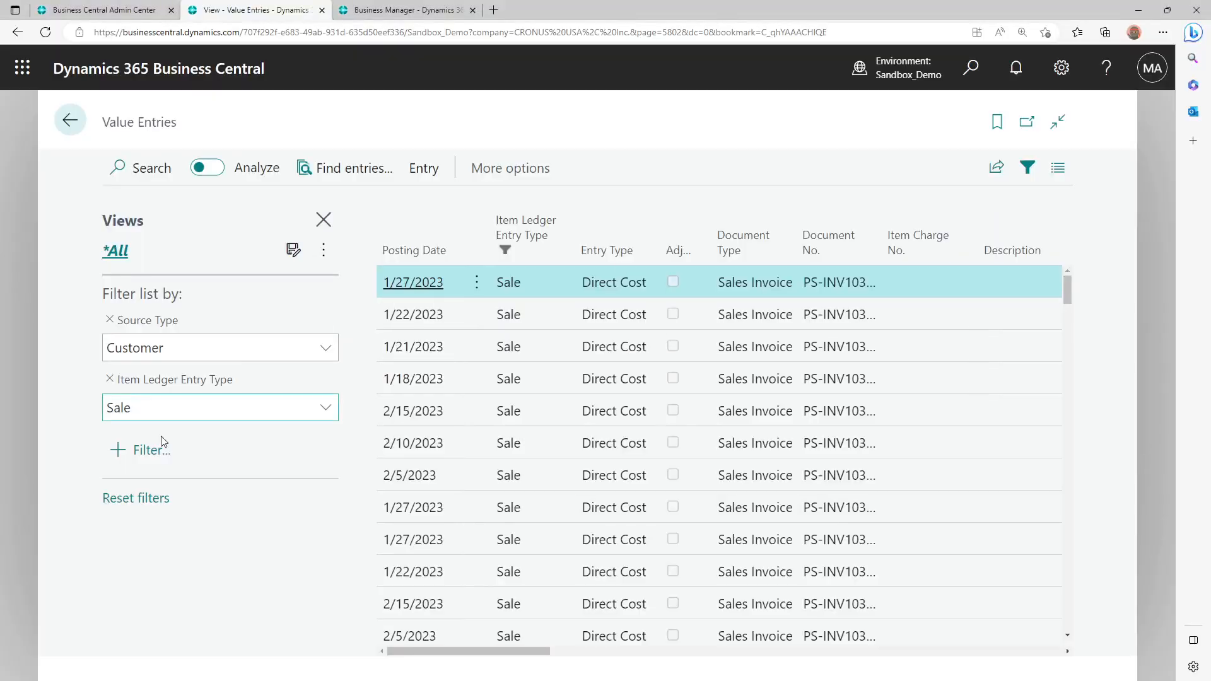
{"action": "left_click", "coordinate": [162, 448]}
{"action": "key", "text": "ctrl+v"}
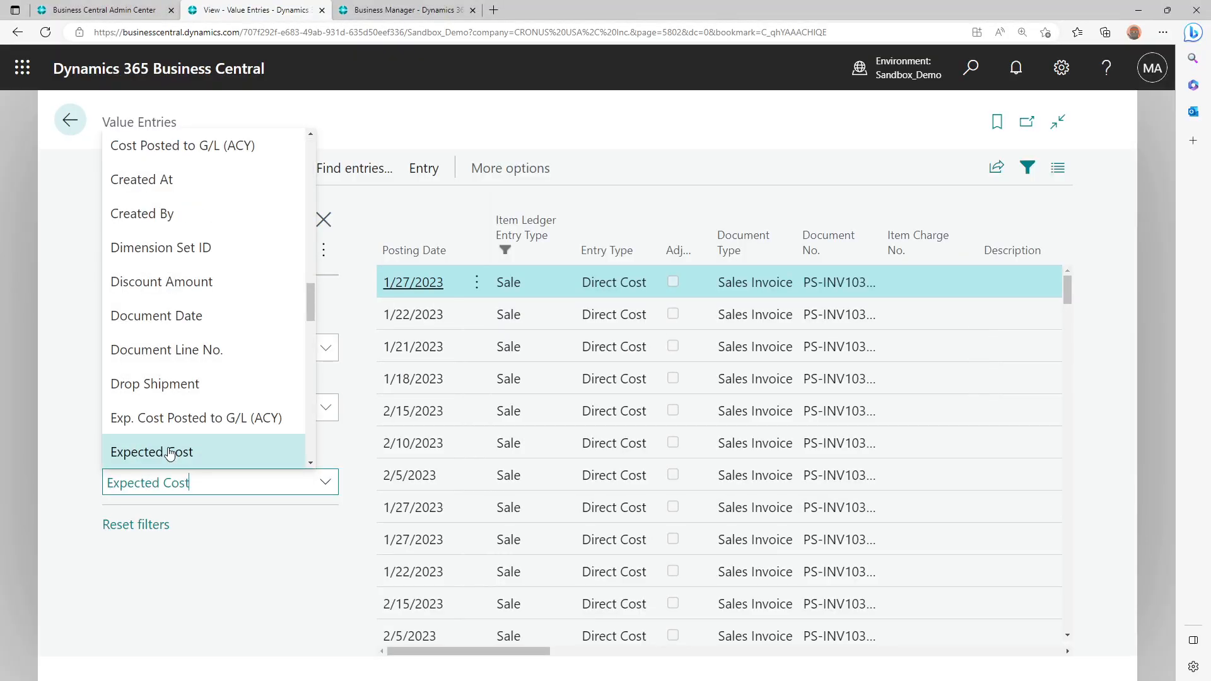
{"action": "left_click", "coordinate": [203, 456]}
{"action": "left_click", "coordinate": [169, 476]}
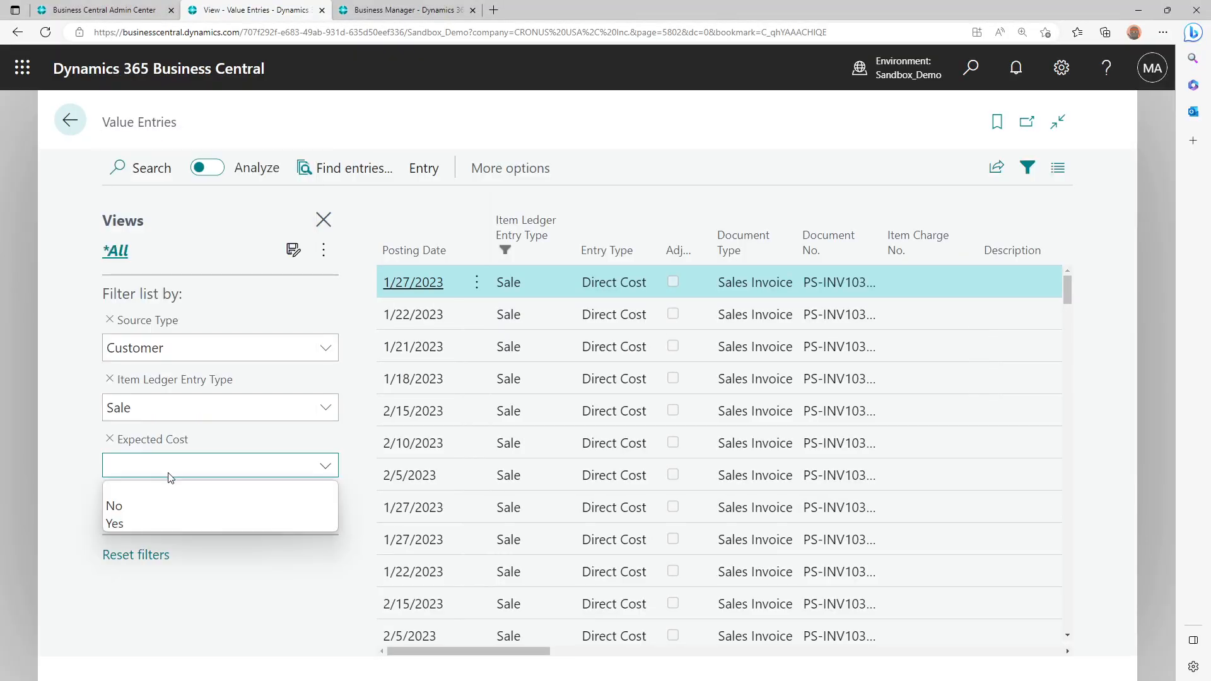
{"action": "left_click", "coordinate": [154, 506]}
Copy the name CustomerItemStatistics from the RDLCLayout line in Visual Studio Code and save the filtered Value Entries view under it
{"action": "key", "text": "alt+Tab"}
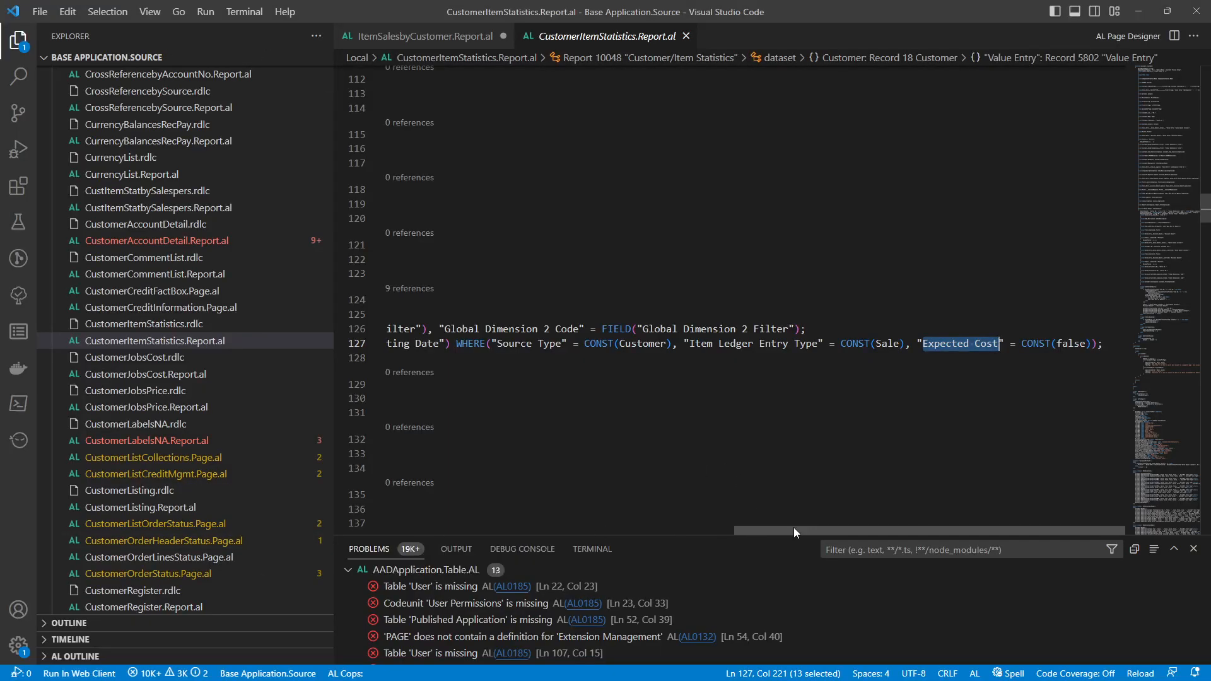
{"action": "left_click_drag", "start_coordinate": [793, 528], "coordinate": [446, 527]}
{"action": "scroll", "coordinate": [647, 282], "scroll_direction": "up", "scroll_amount": 9}
{"action": "scroll", "coordinate": [646, 282], "scroll_direction": "up", "scroll_amount": 20}
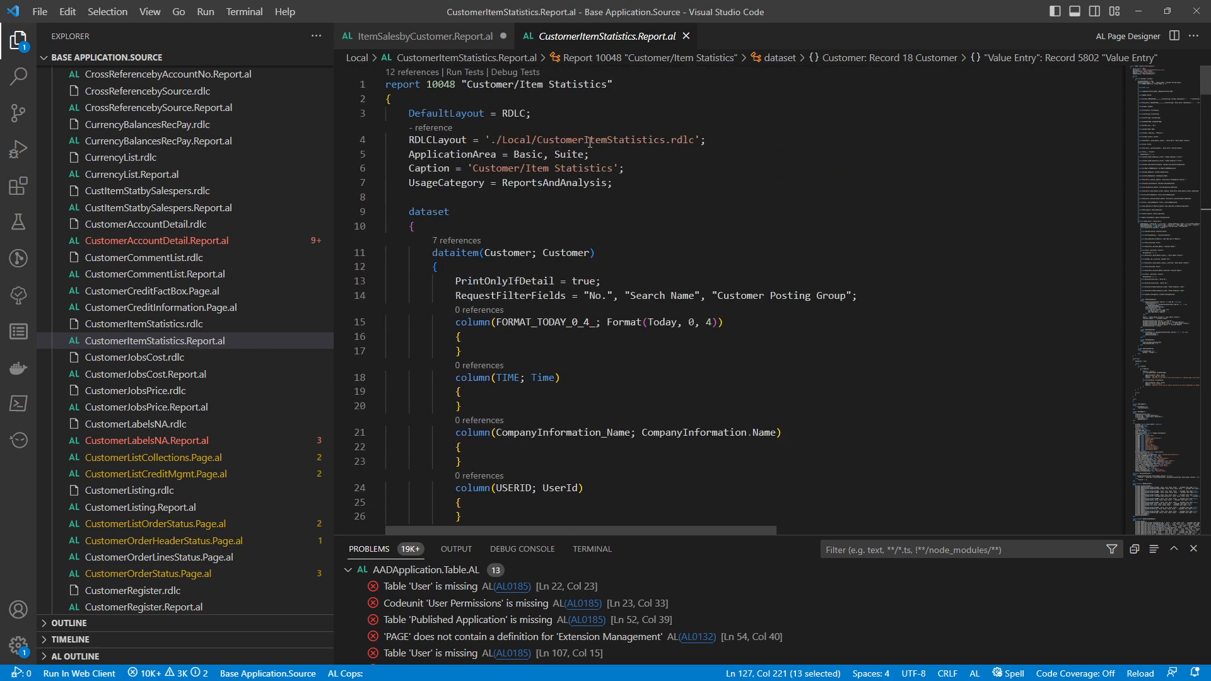
{"action": "double_click", "coordinate": [590, 142]}
{"action": "key", "text": "ctrl+c"}
{"action": "key", "text": "alt+Tab"}
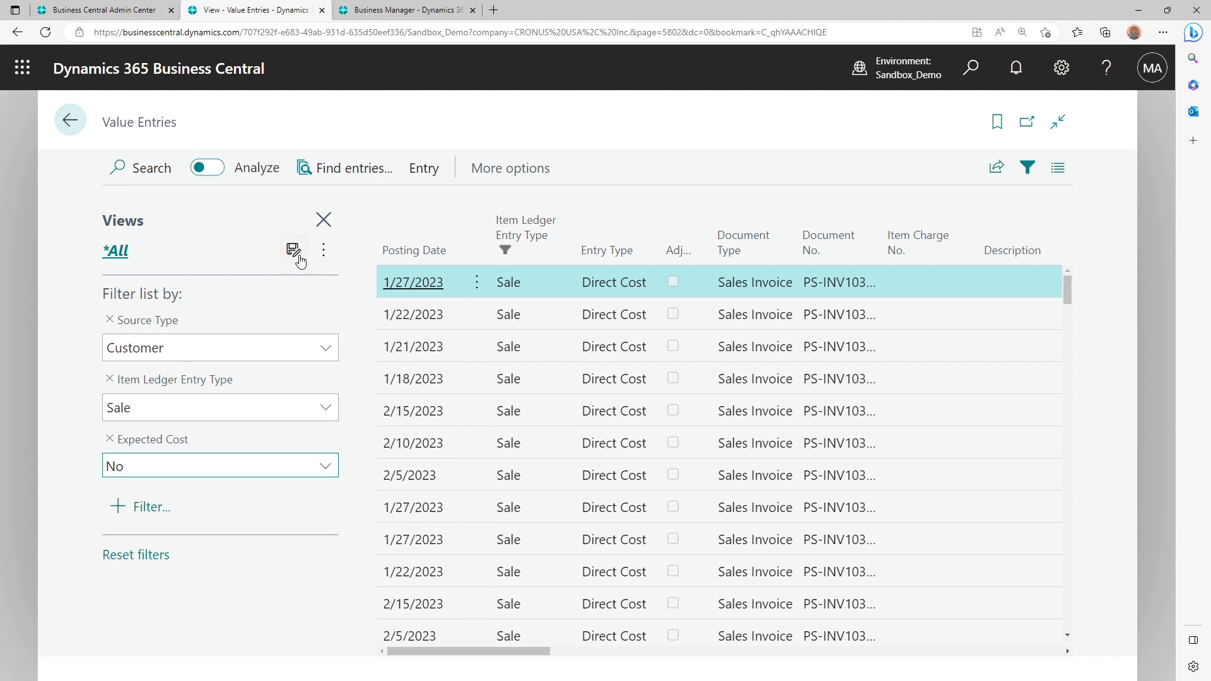
{"action": "left_click", "coordinate": [296, 252]}
{"action": "key", "text": "ctrl+v"}
{"action": "key", "text": "Return"}
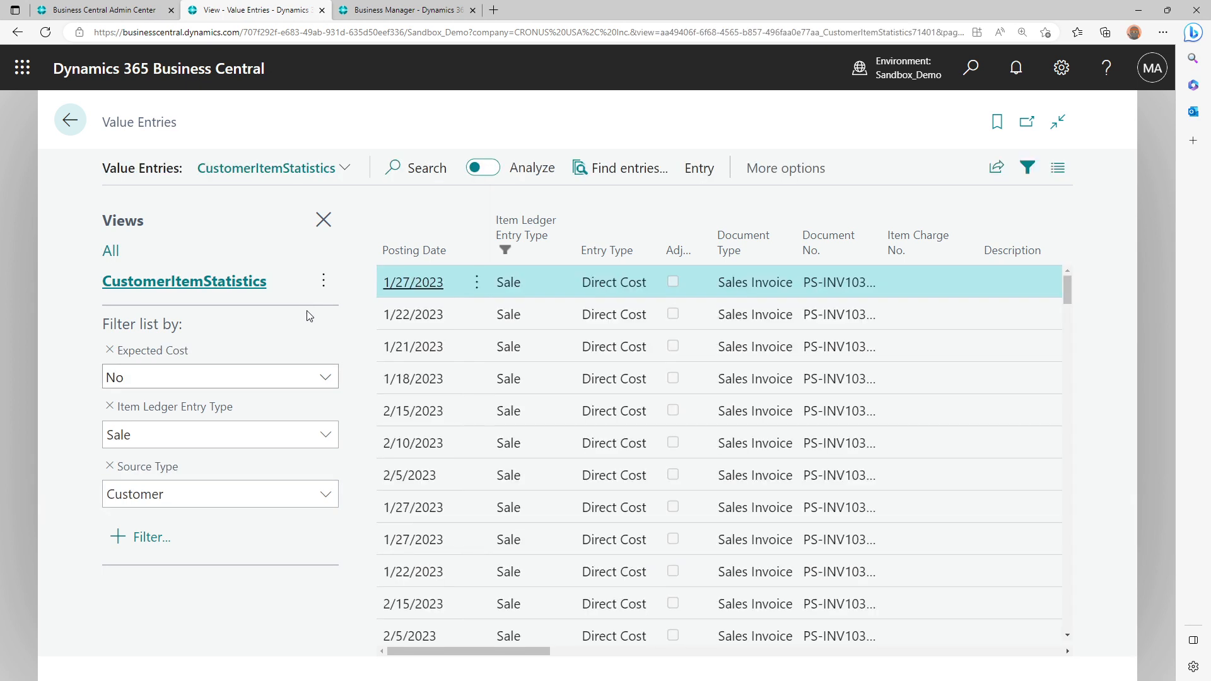
Turn on Analysis mode for the CustomerItemStatistics view, reduce the page zoom to 125%, and deselect all columns
{"action": "left_click", "coordinate": [491, 168]}
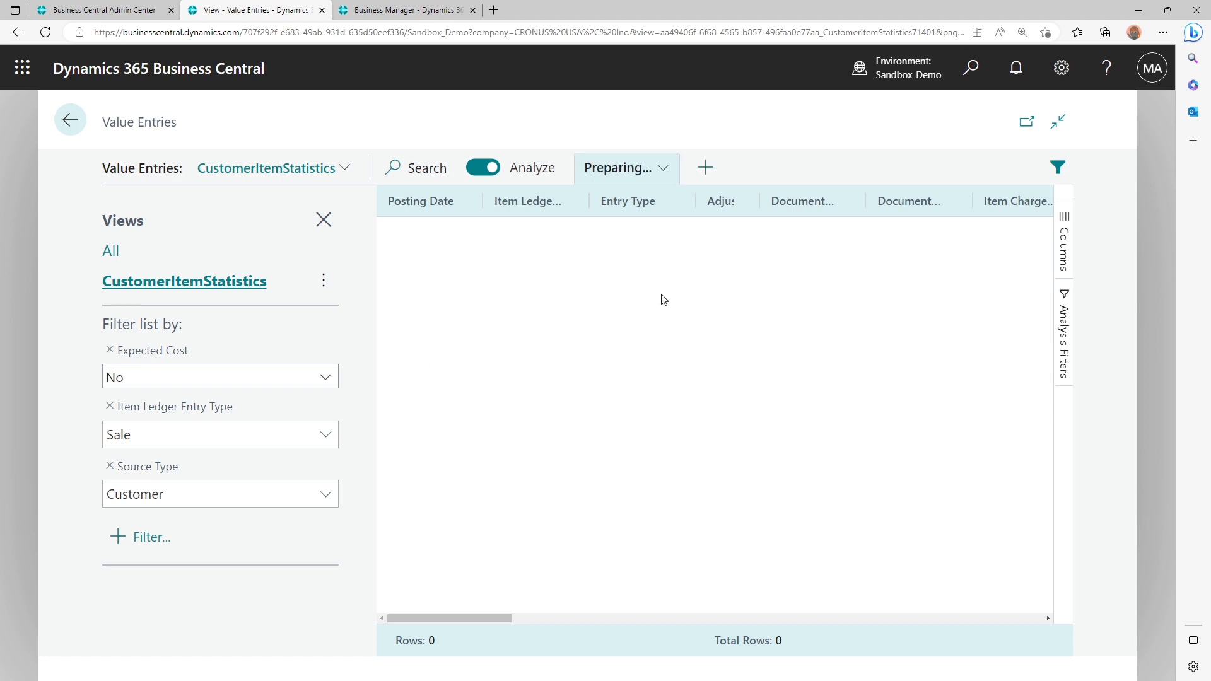
{"action": "key", "text": "ctrl+minus"}
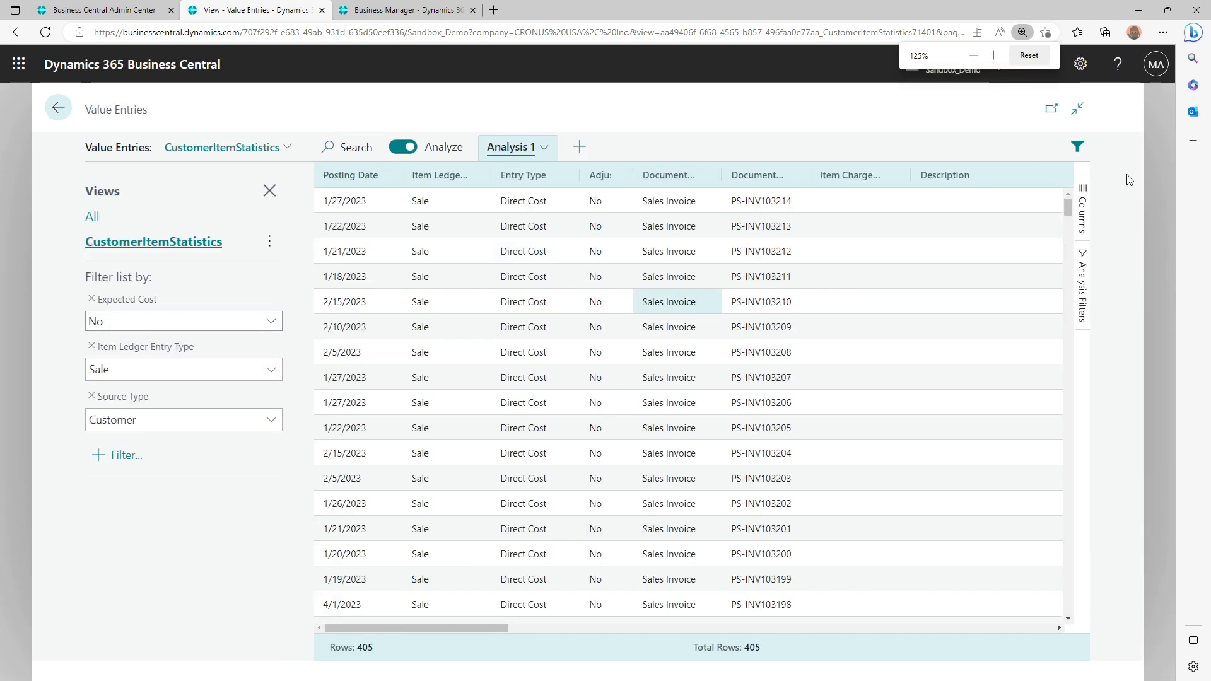
{"action": "left_click", "coordinate": [1084, 213]}
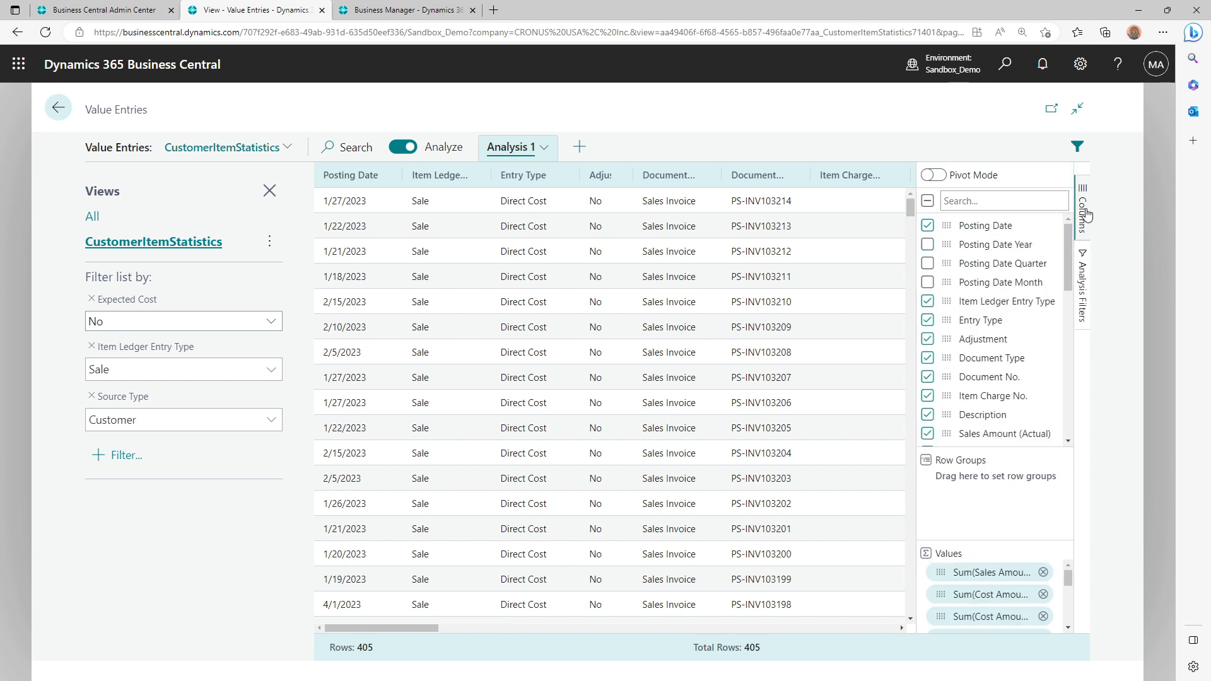
{"action": "left_click", "coordinate": [928, 201]}
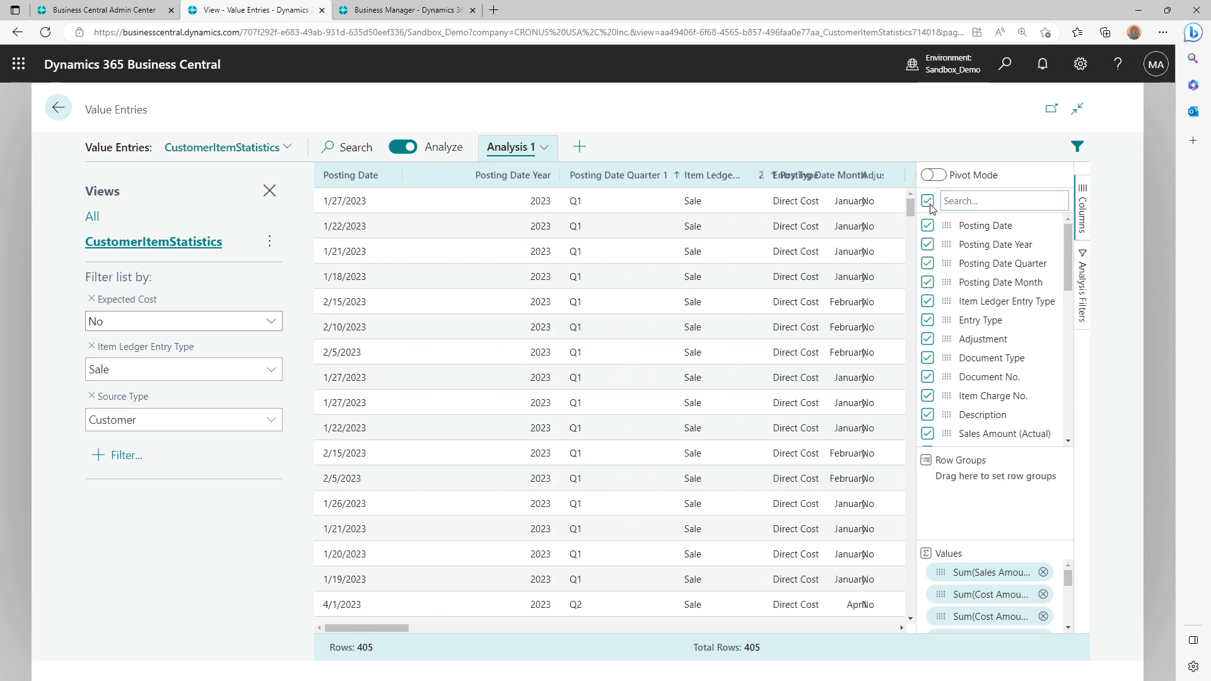
{"action": "left_click", "coordinate": [927, 201]}
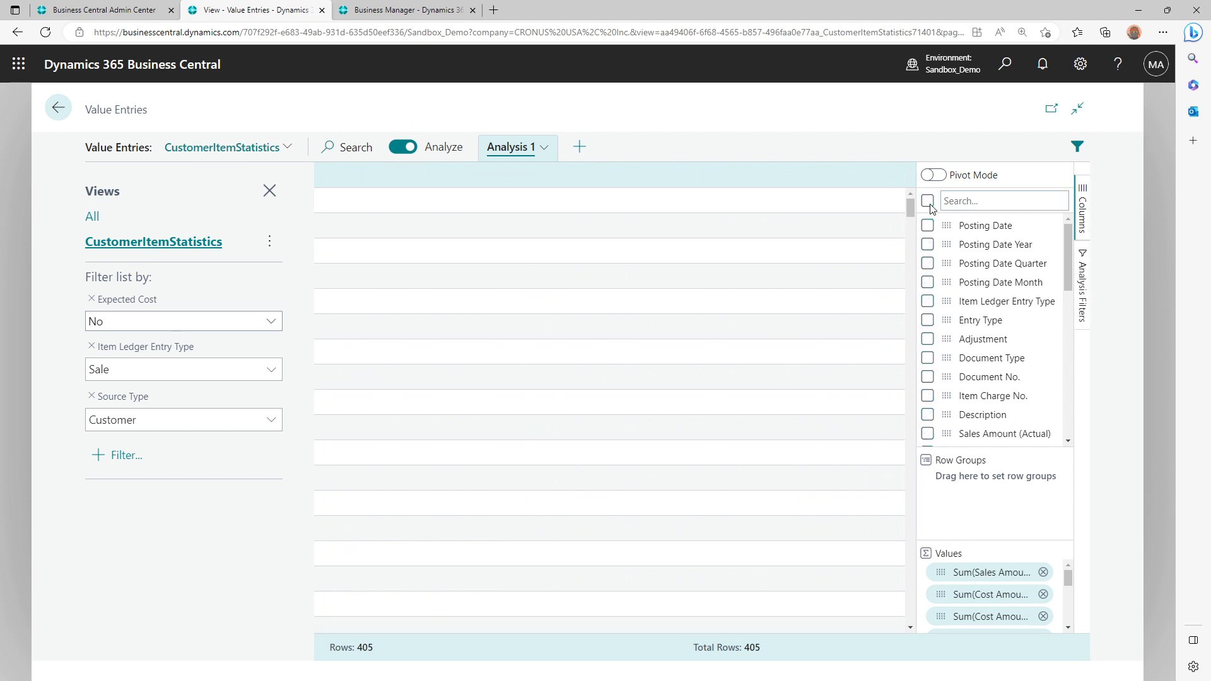
Remove all the default aggregated fields from the analysis values
{"action": "left_click", "coordinate": [1043, 572]}
{"action": "left_click", "coordinate": [1043, 572]}
{"action": "left_click", "coordinate": [1043, 572]}
{"action": "left_click", "coordinate": [1045, 573]}
{"action": "left_click", "coordinate": [1044, 572]}
{"action": "left_click", "coordinate": [1045, 573]}
{"action": "left_click", "coordinate": [1044, 572]}
{"action": "left_click", "coordinate": [1044, 573]}
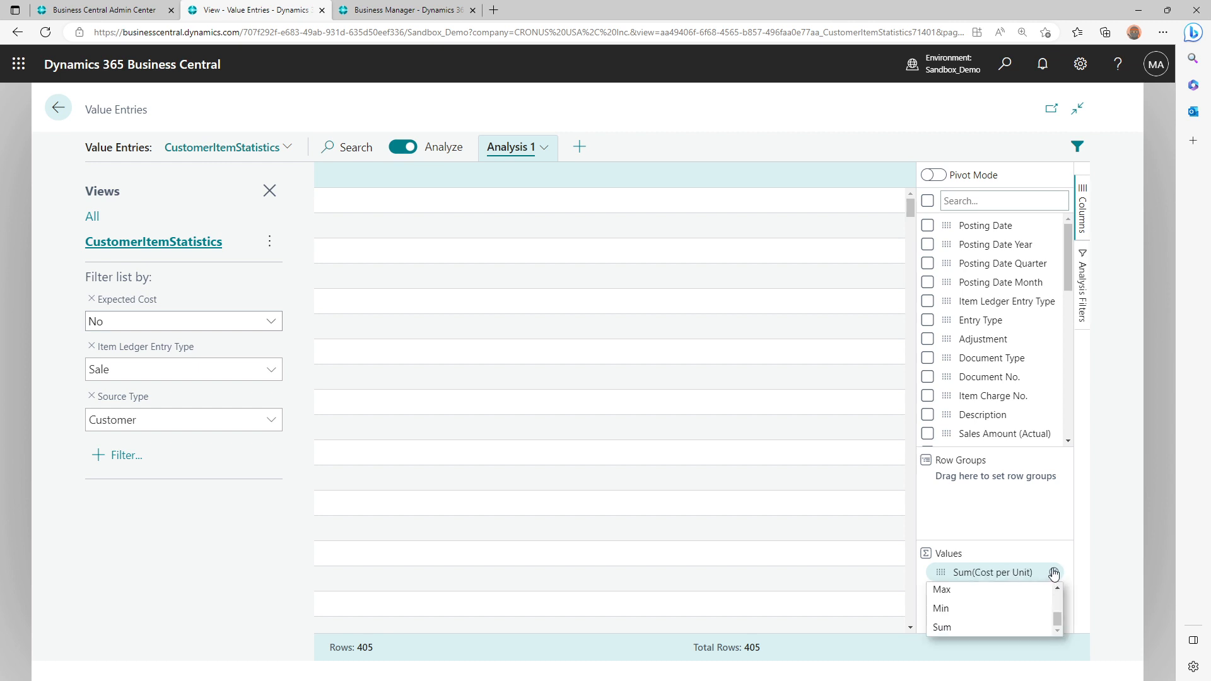
{"action": "left_click", "coordinate": [1054, 572]}
{"action": "left_click", "coordinate": [1055, 572]}
{"action": "left_click", "coordinate": [1054, 572]}
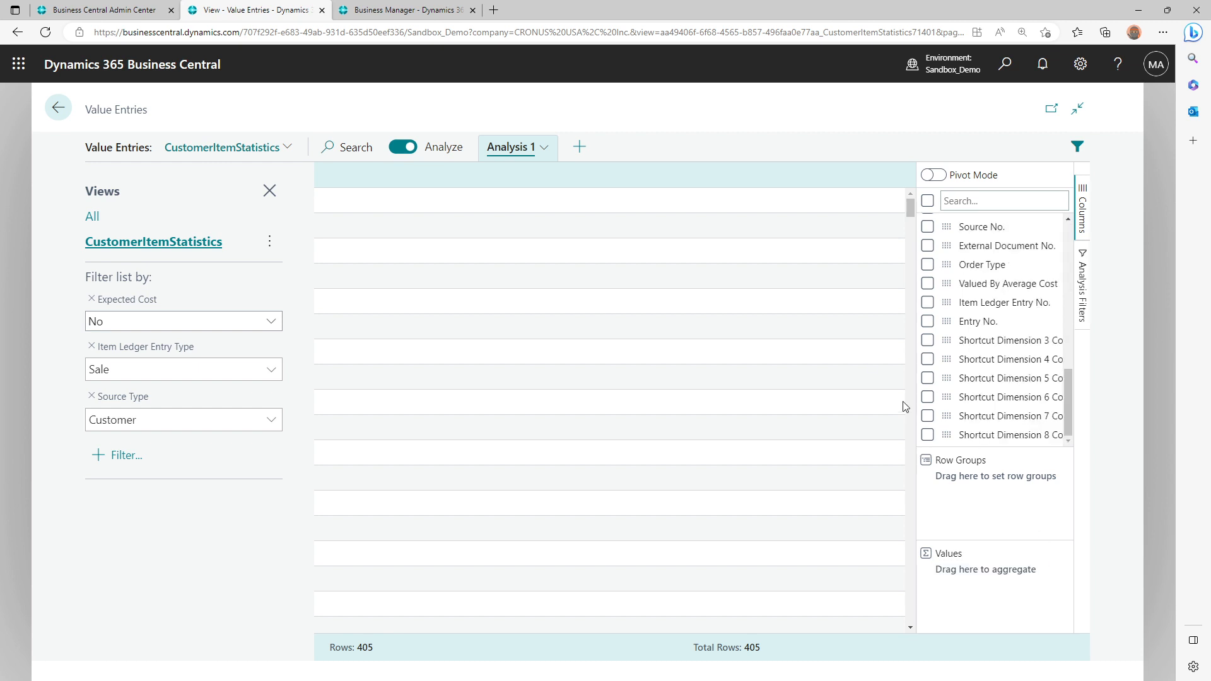
With the Customer/Item Statistics preview as reference, hide the filter pane and show the Source No. column sorted ascending
{"action": "left_click", "coordinate": [381, 7]}
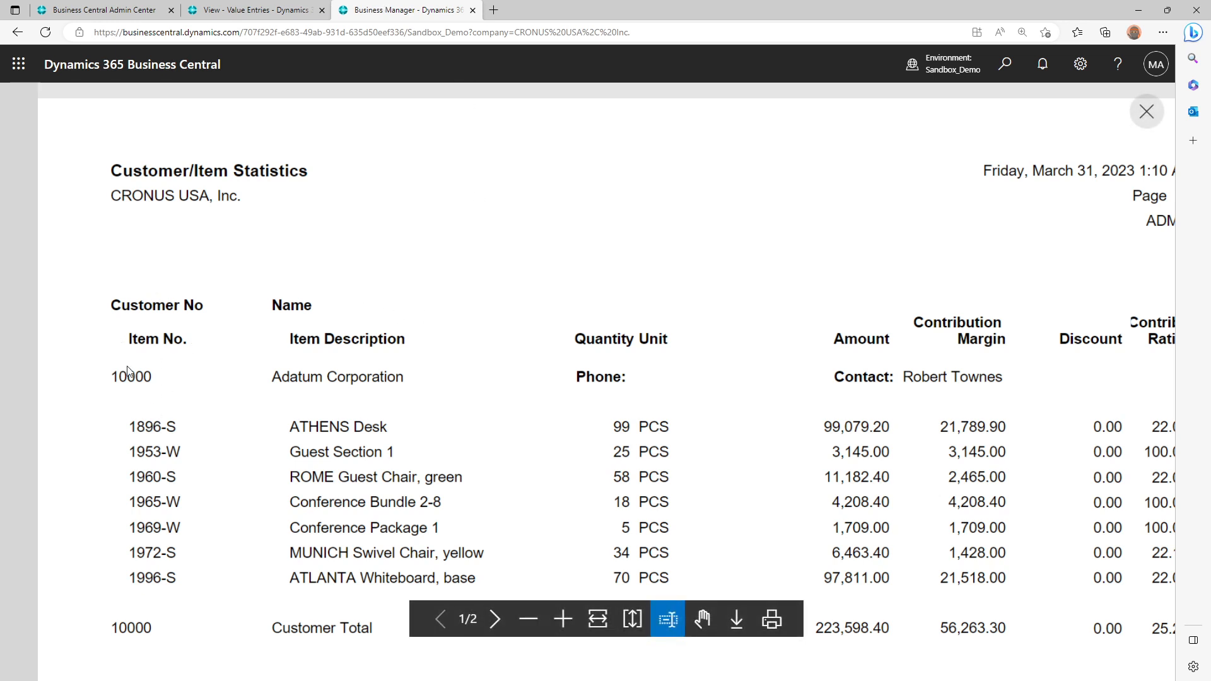
{"action": "left_click", "coordinate": [277, 8]}
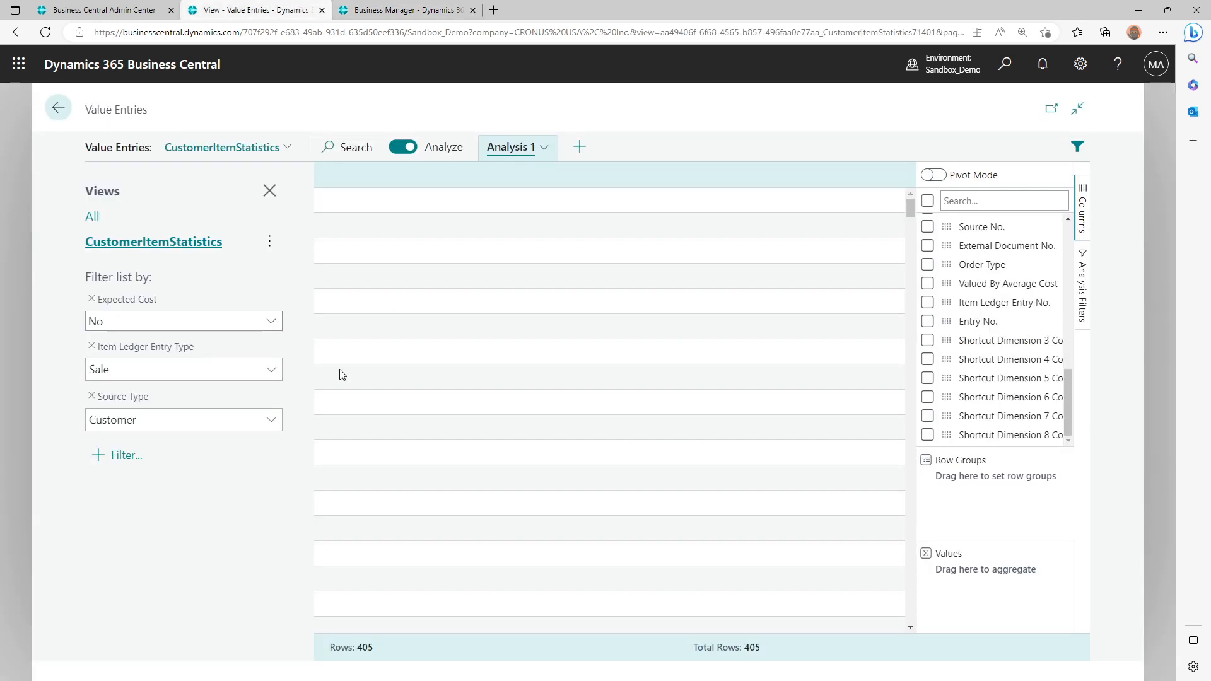
{"action": "left_click", "coordinate": [270, 190]}
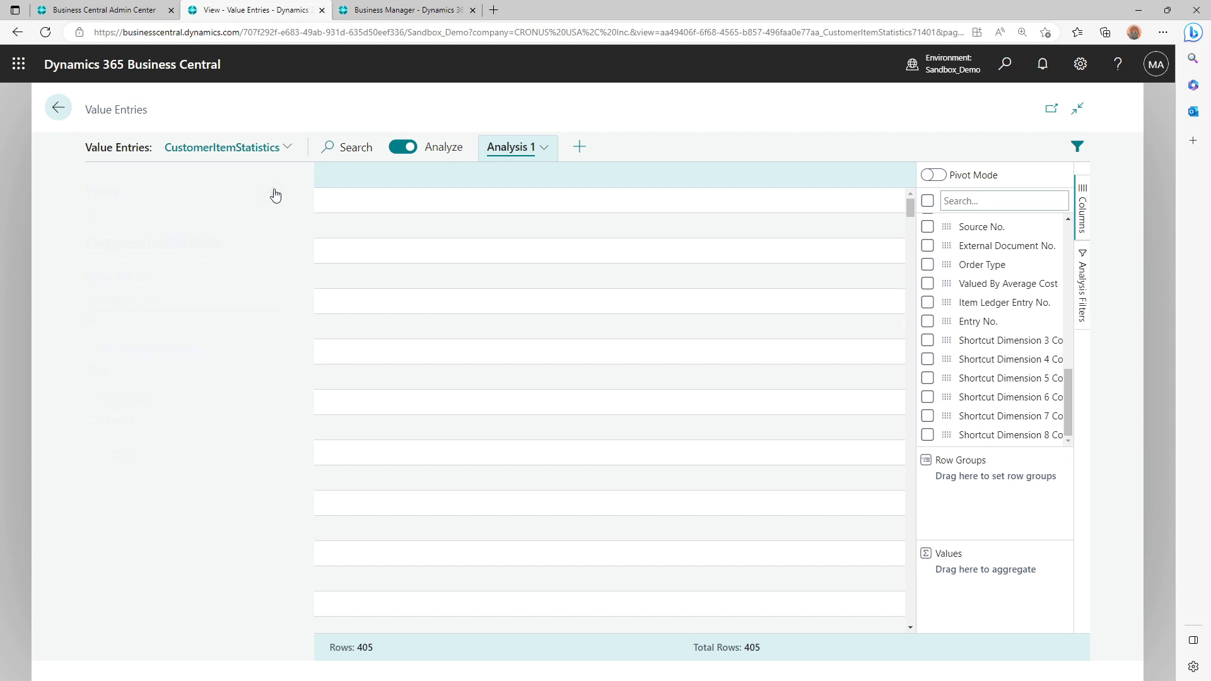
{"action": "scroll", "coordinate": [1010, 334], "scroll_direction": "up", "scroll_amount": 2}
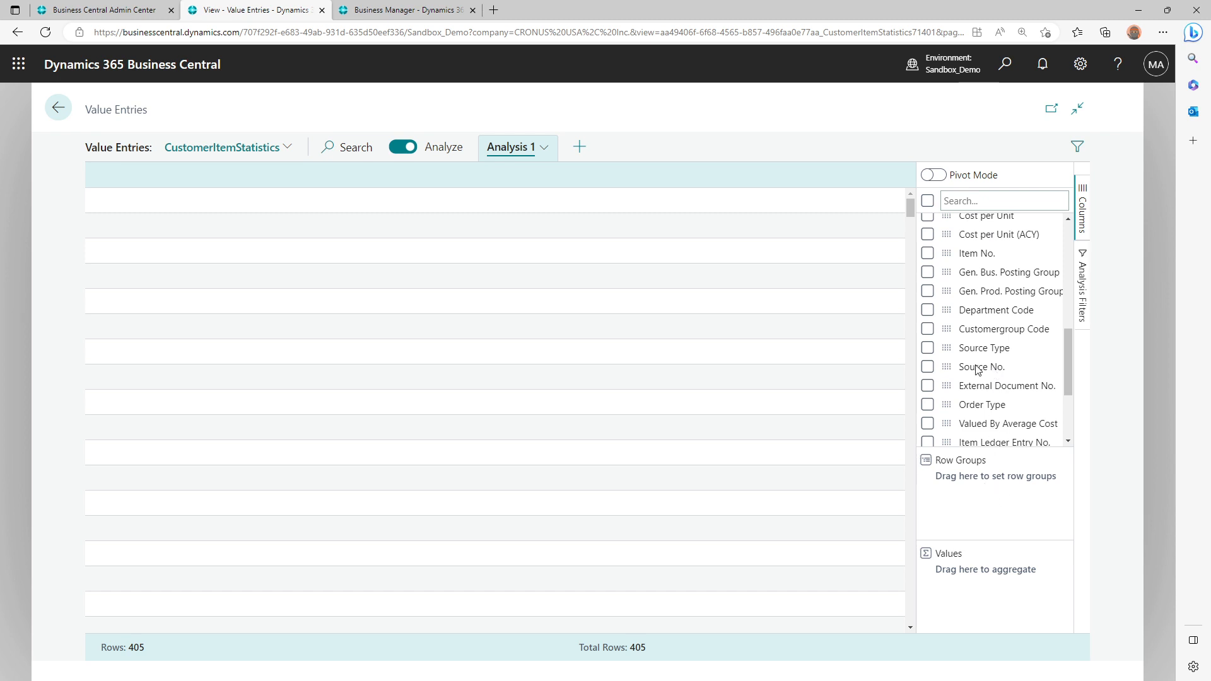
{"action": "left_click", "coordinate": [928, 367]}
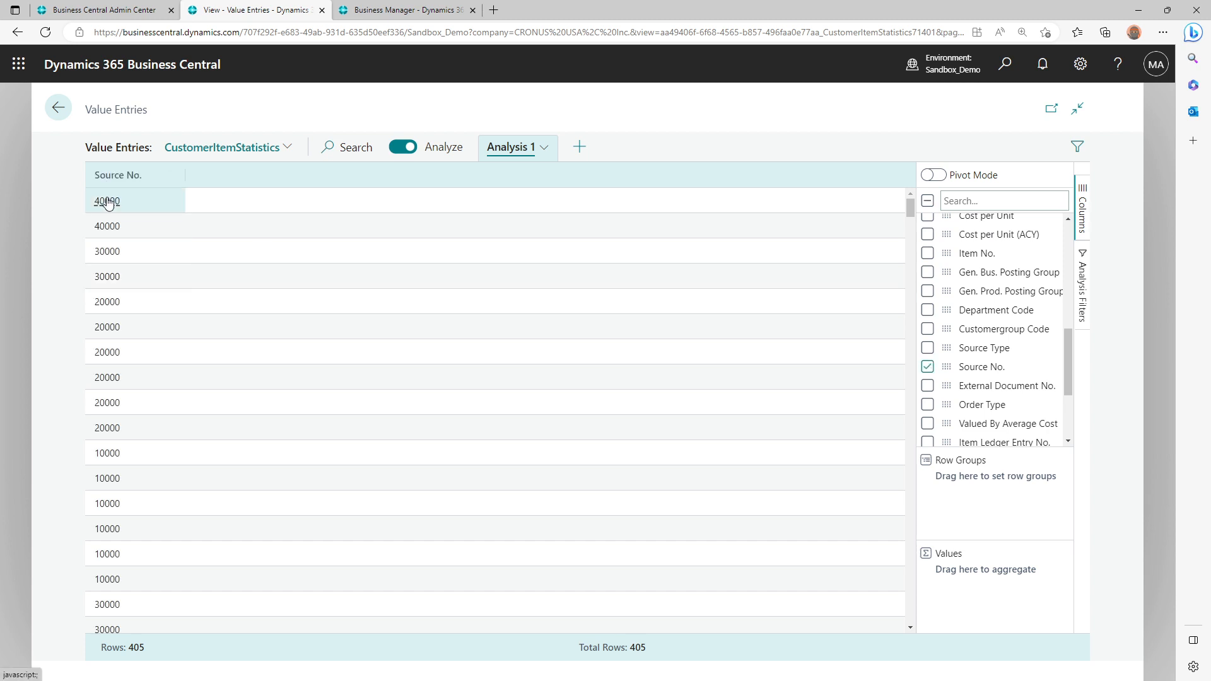
{"action": "left_click", "coordinate": [112, 176]}
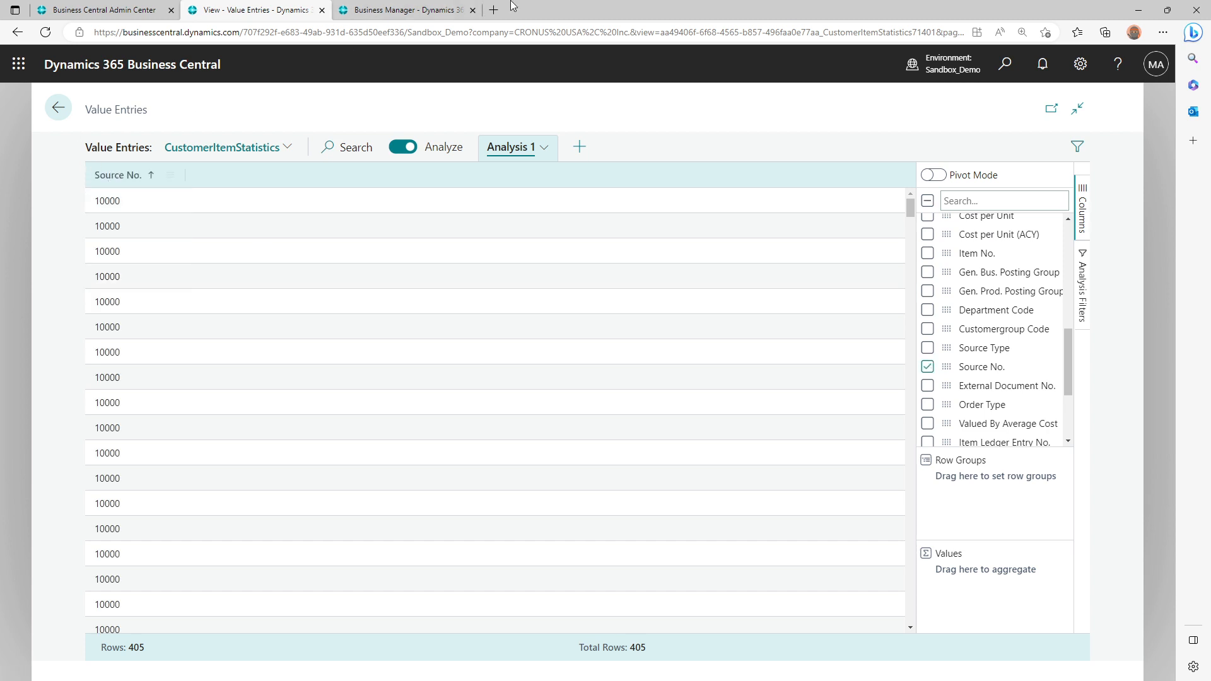
Check the Customer/Item Statistics preview, look through the available Value Entries columns, and try showing the Item No. column
{"action": "left_click", "coordinate": [416, 9]}
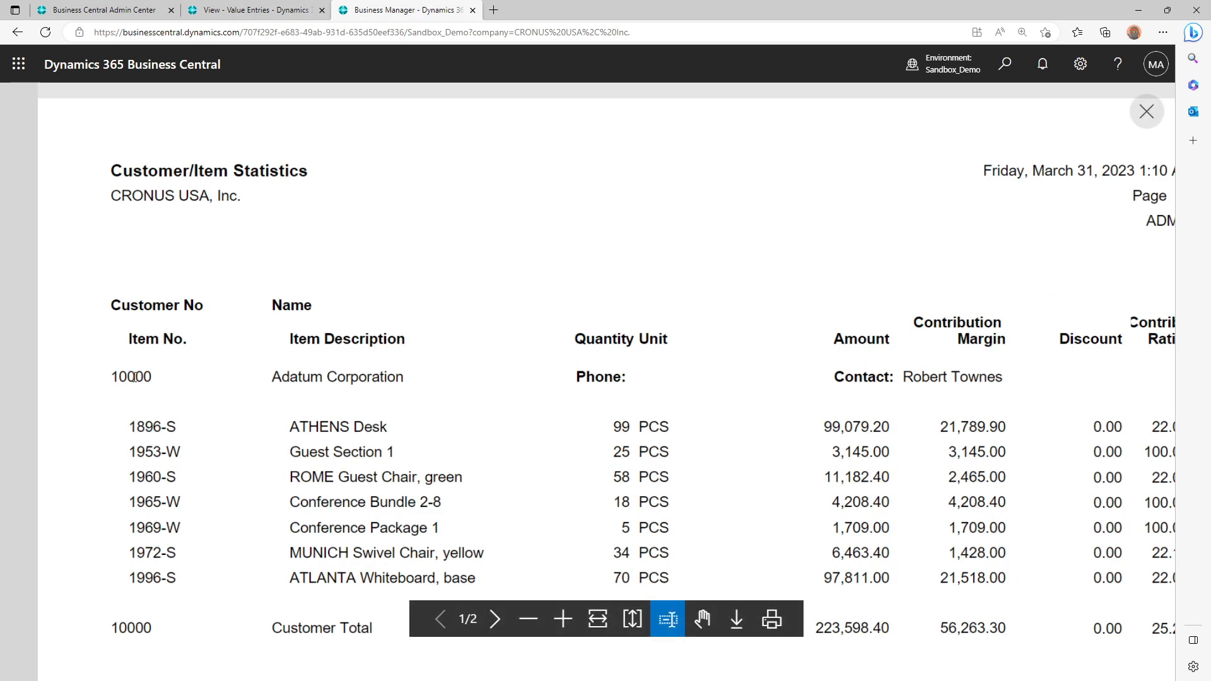
{"action": "left_click", "coordinate": [299, 9]}
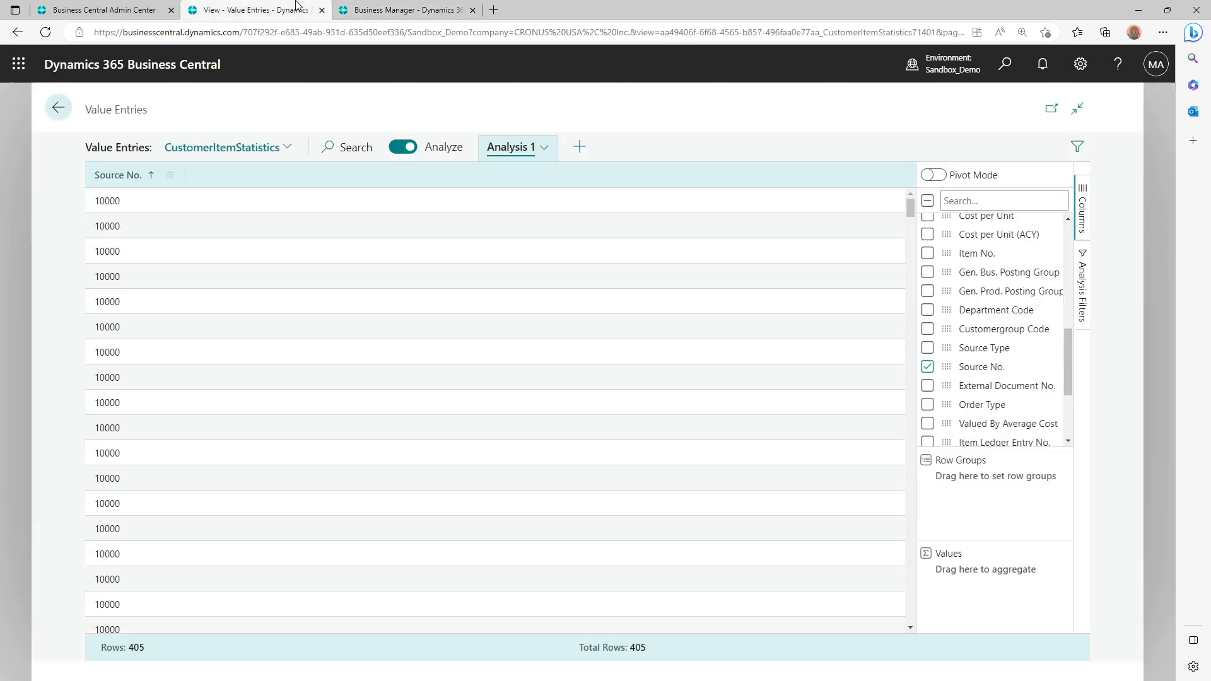
{"action": "scroll", "coordinate": [1017, 389], "scroll_direction": "up", "scroll_amount": 3}
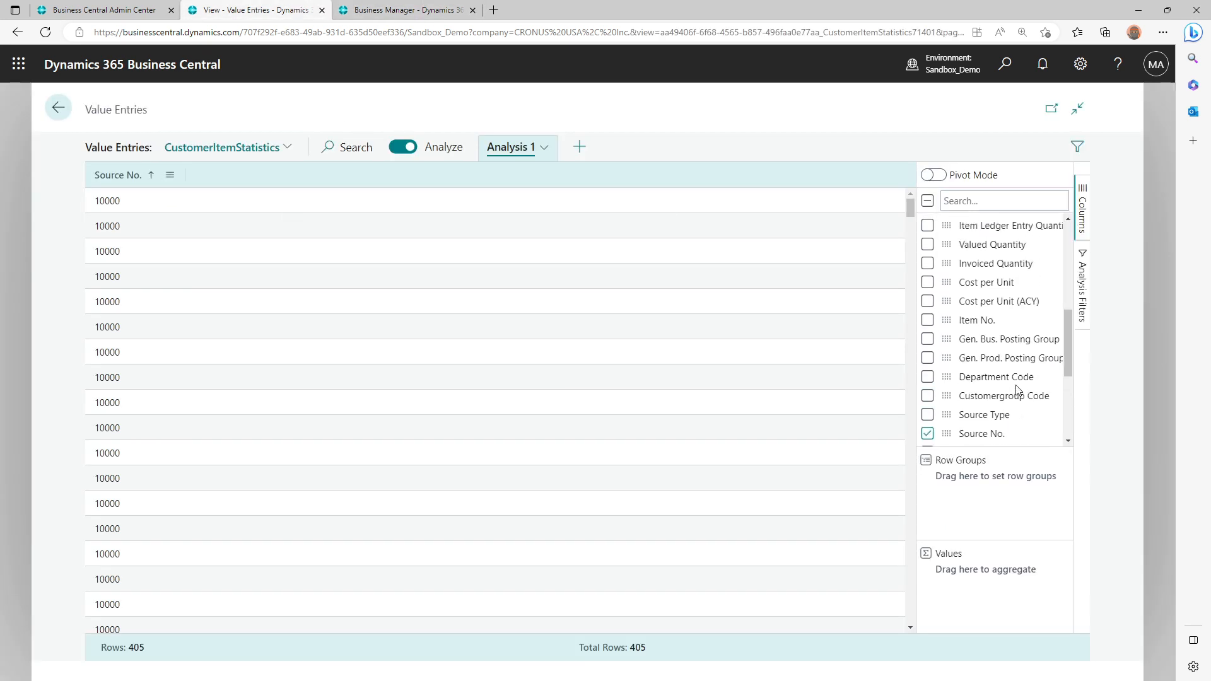
{"action": "scroll", "coordinate": [1019, 390], "scroll_direction": "up", "scroll_amount": 3}
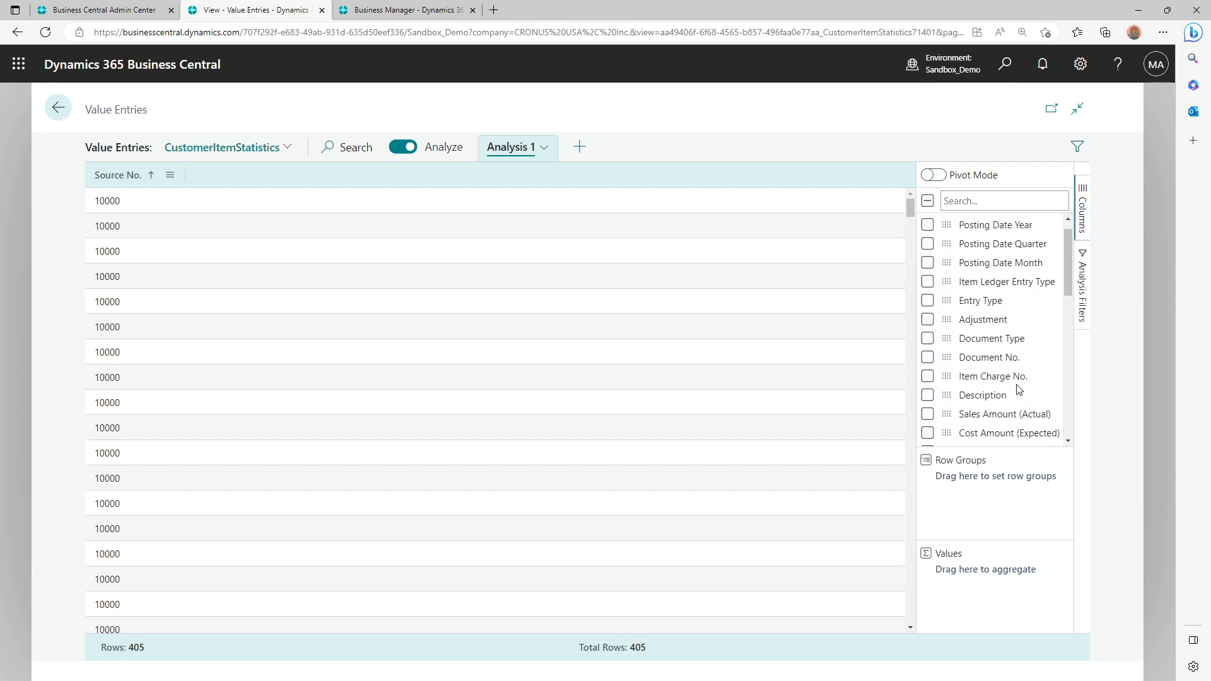
{"action": "scroll", "coordinate": [1019, 389], "scroll_direction": "up", "scroll_amount": 1}
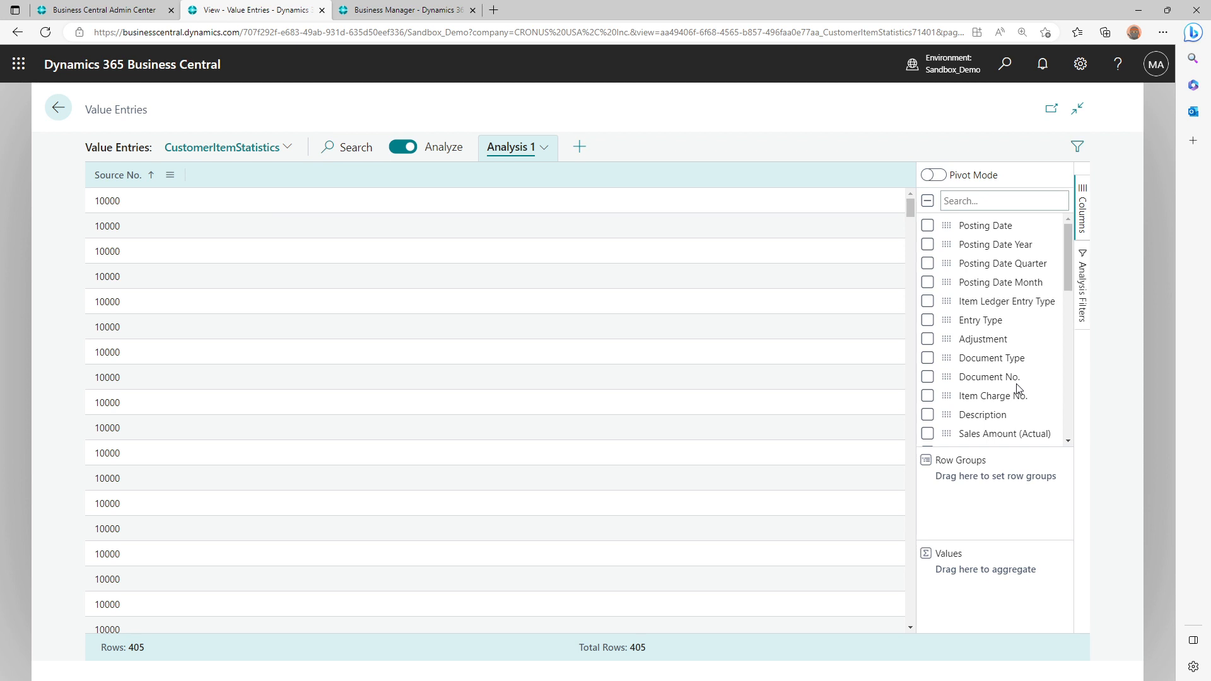
{"action": "scroll", "coordinate": [1018, 389], "scroll_direction": "down", "scroll_amount": 3}
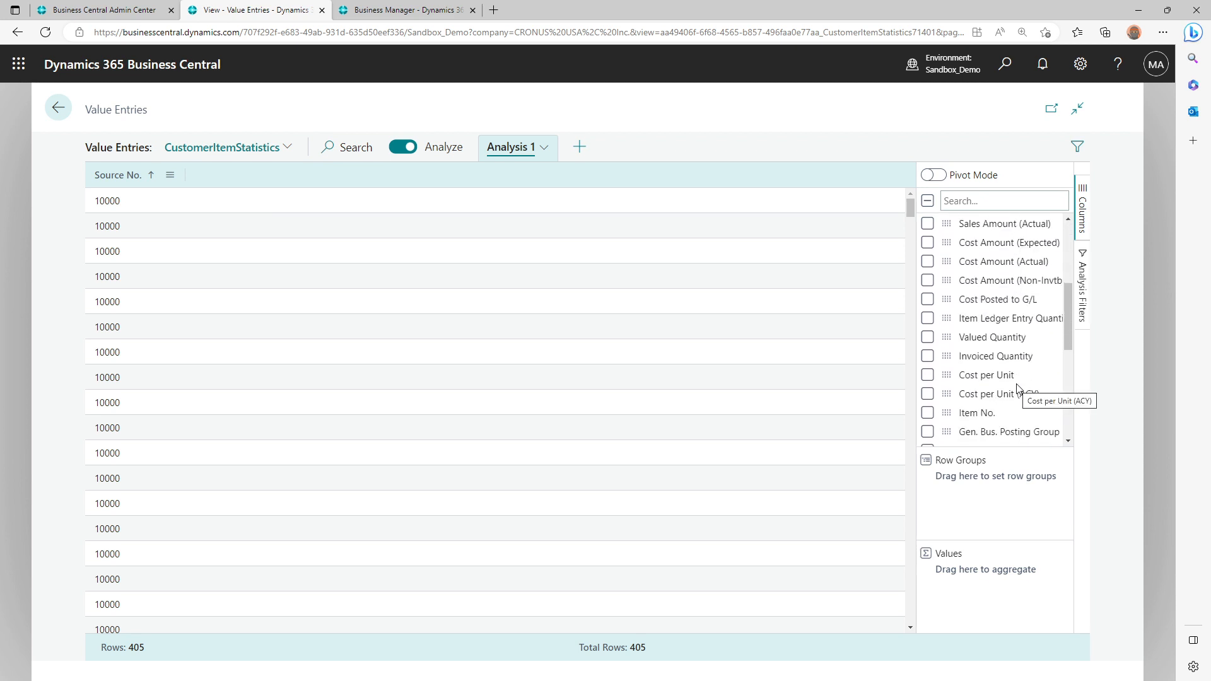
{"action": "scroll", "coordinate": [1016, 389], "scroll_direction": "down", "scroll_amount": 1}
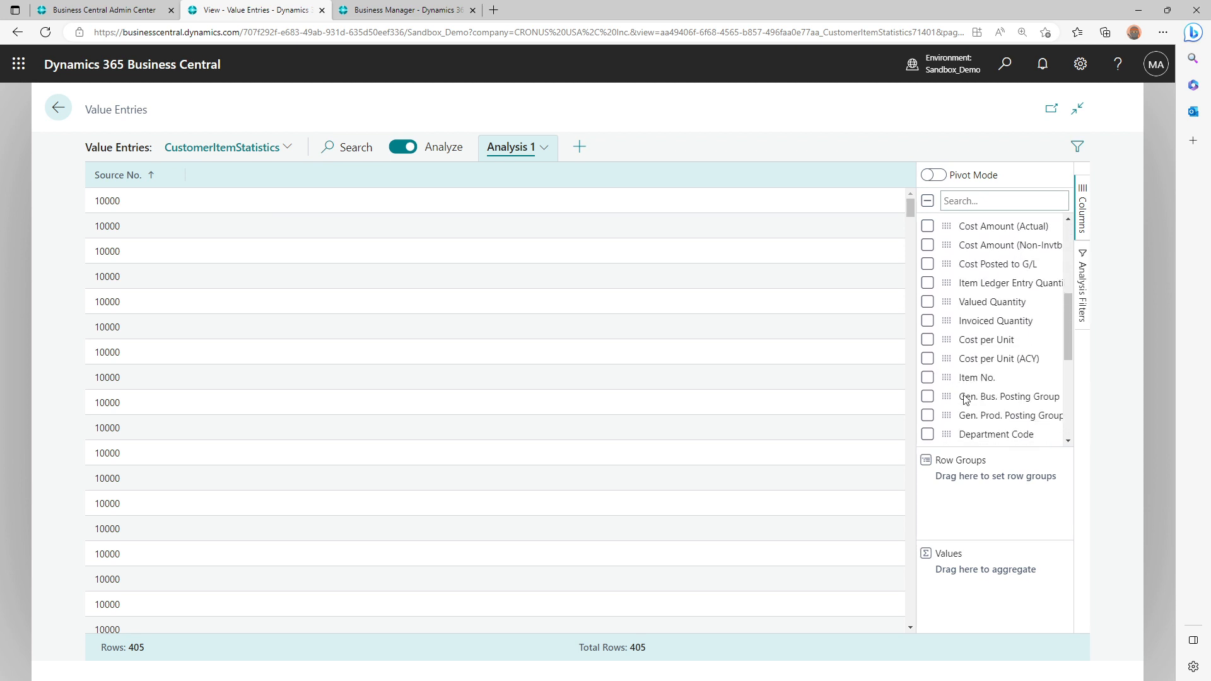
{"action": "left_click", "coordinate": [928, 378]}
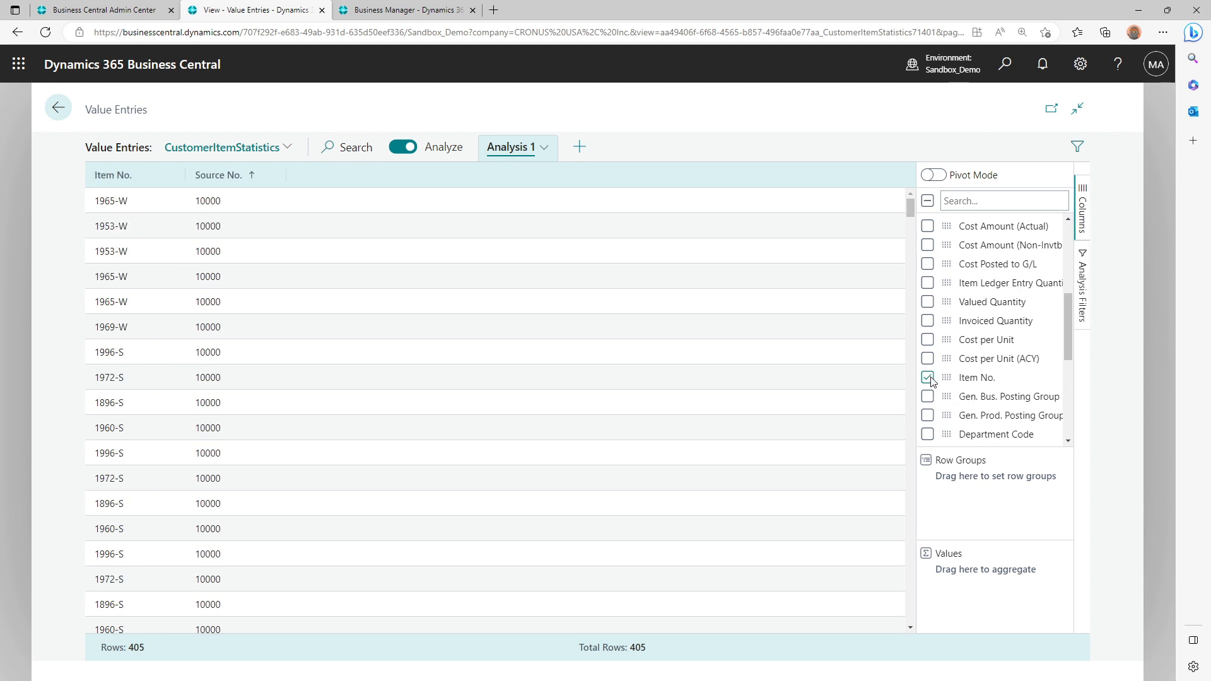
{"action": "left_click", "coordinate": [927, 378]}
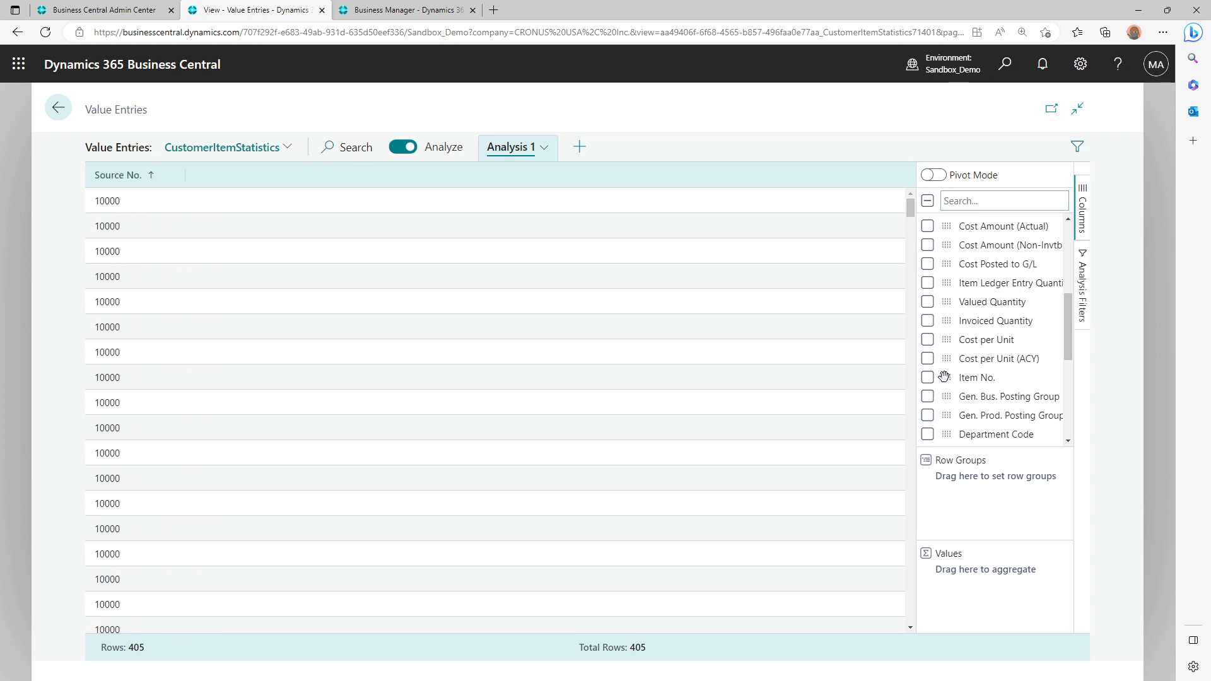
Group the analysis rows by Source No. and, beneath it, by Item No
{"action": "scroll", "coordinate": [946, 376], "scroll_direction": "down", "scroll_amount": 2}
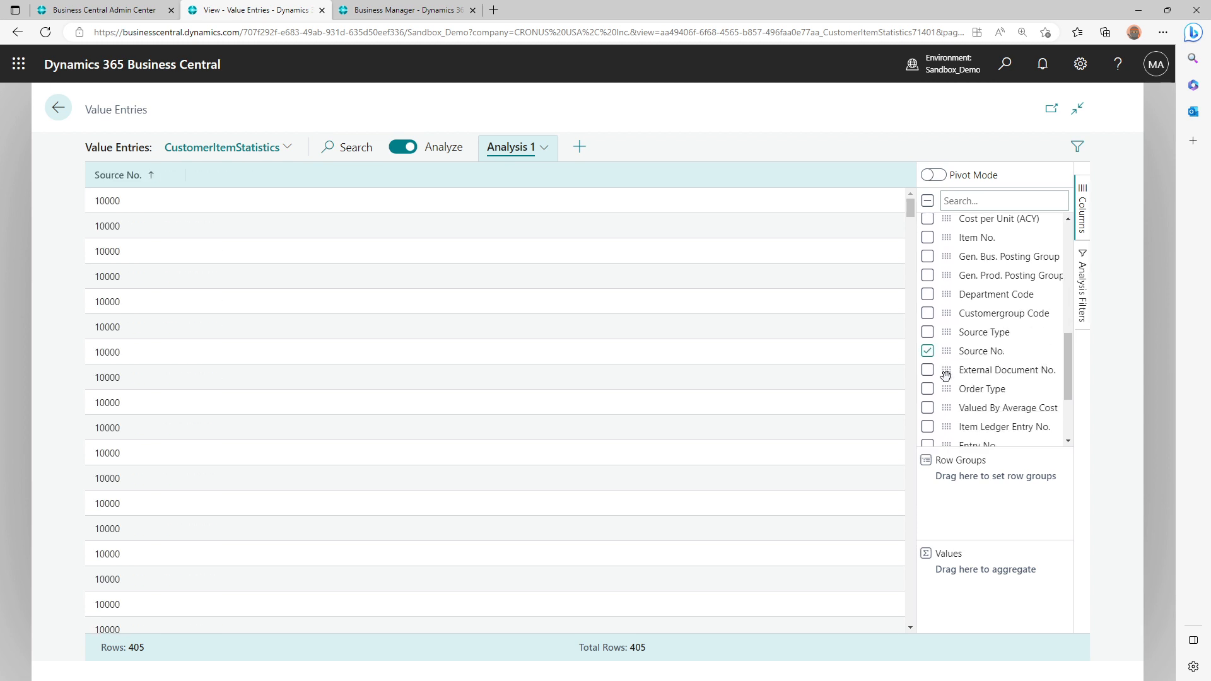
{"action": "left_click_drag", "start_coordinate": [946, 350], "coordinate": [968, 480]}
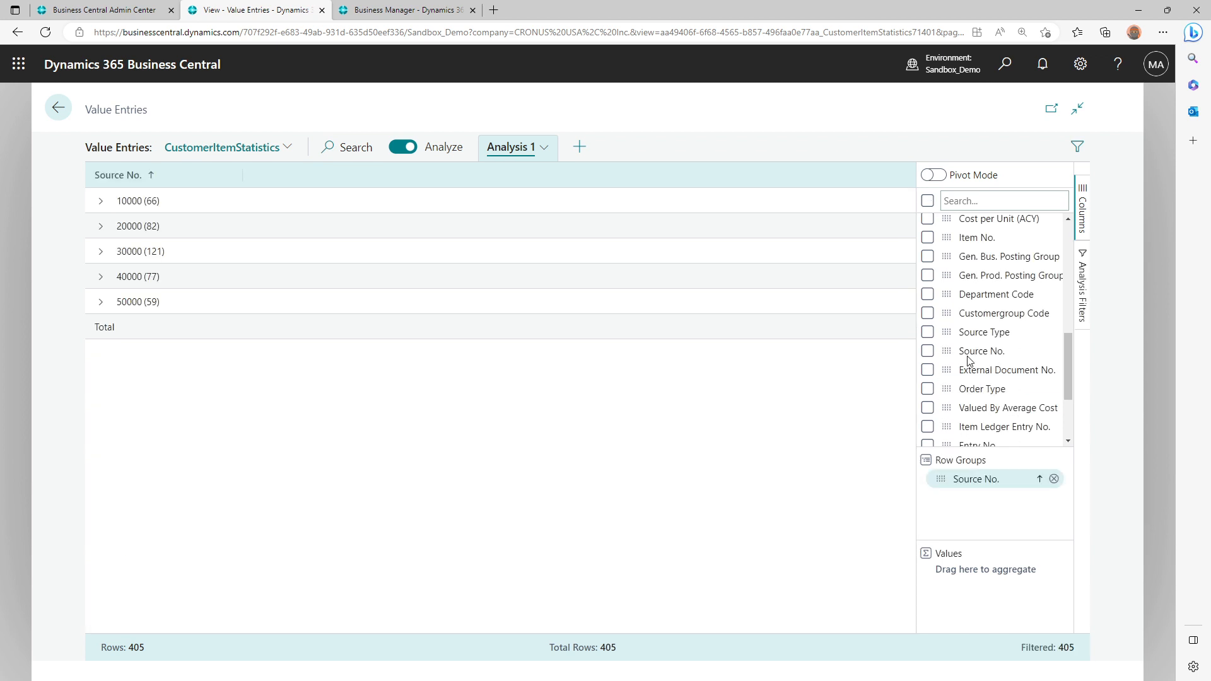
{"action": "scroll", "coordinate": [962, 346], "scroll_direction": "up", "scroll_amount": 2}
{"action": "left_click_drag", "start_coordinate": [946, 343], "coordinate": [981, 503]}
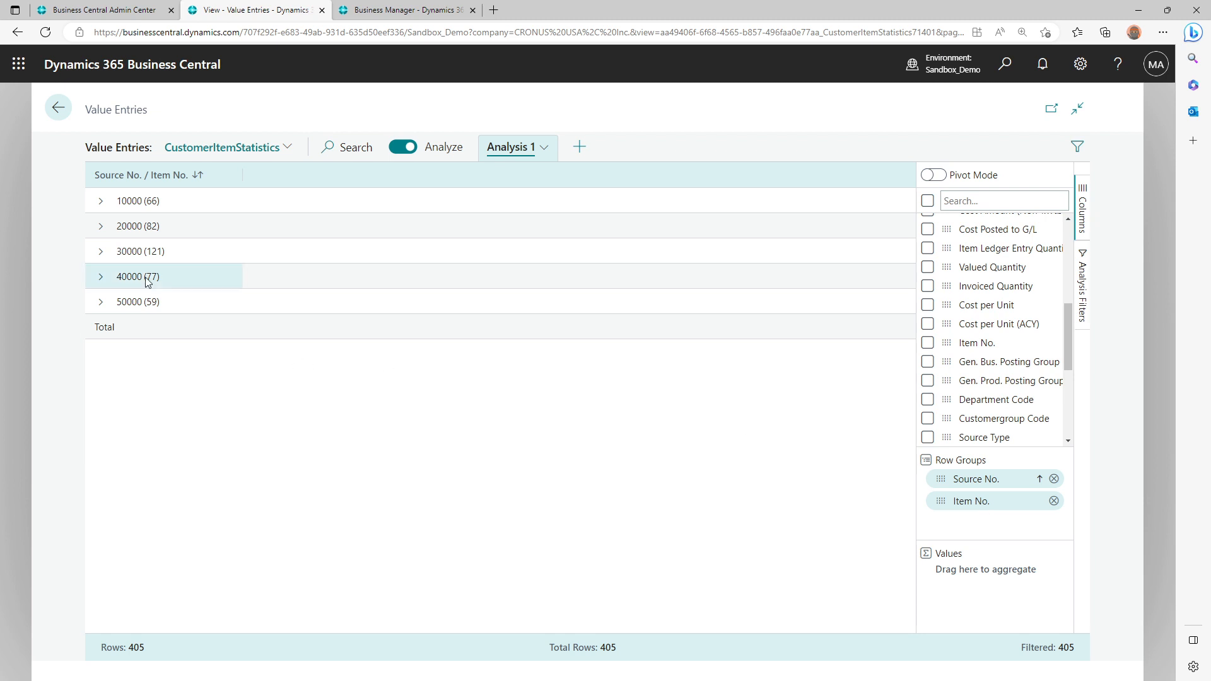
Expand the 10000 group and compare its items with the Customer/Item Statistics preview
{"action": "left_click", "coordinate": [101, 203]}
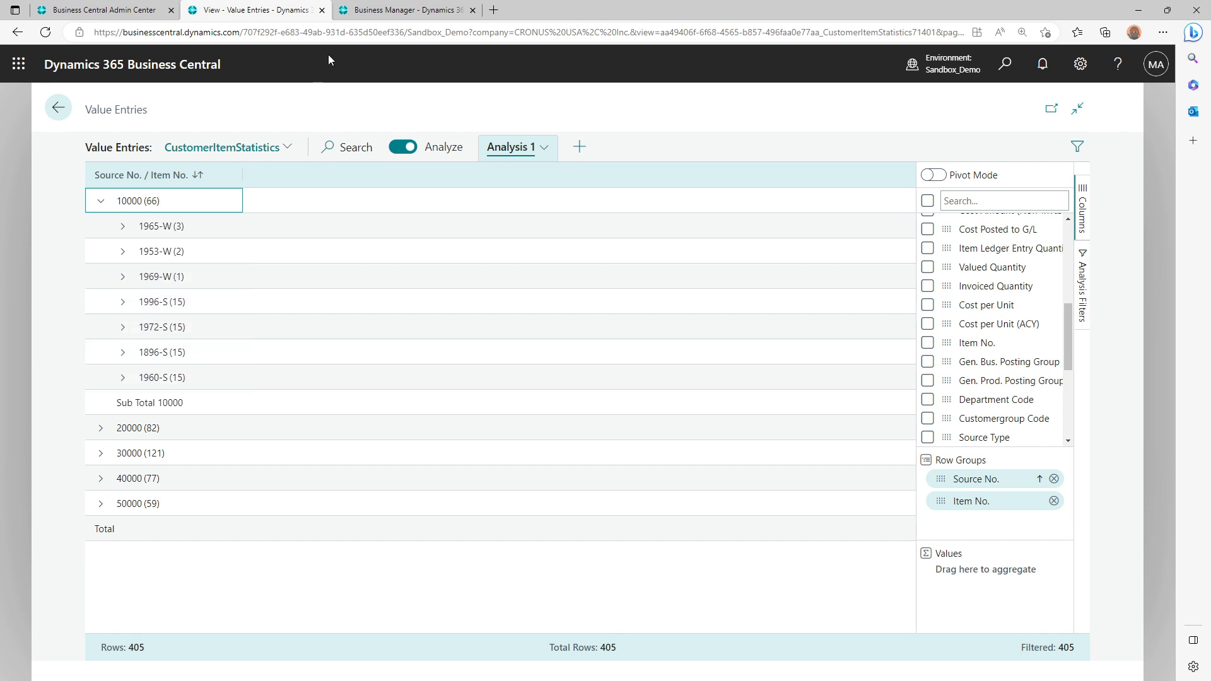
{"action": "left_click", "coordinate": [383, 11]}
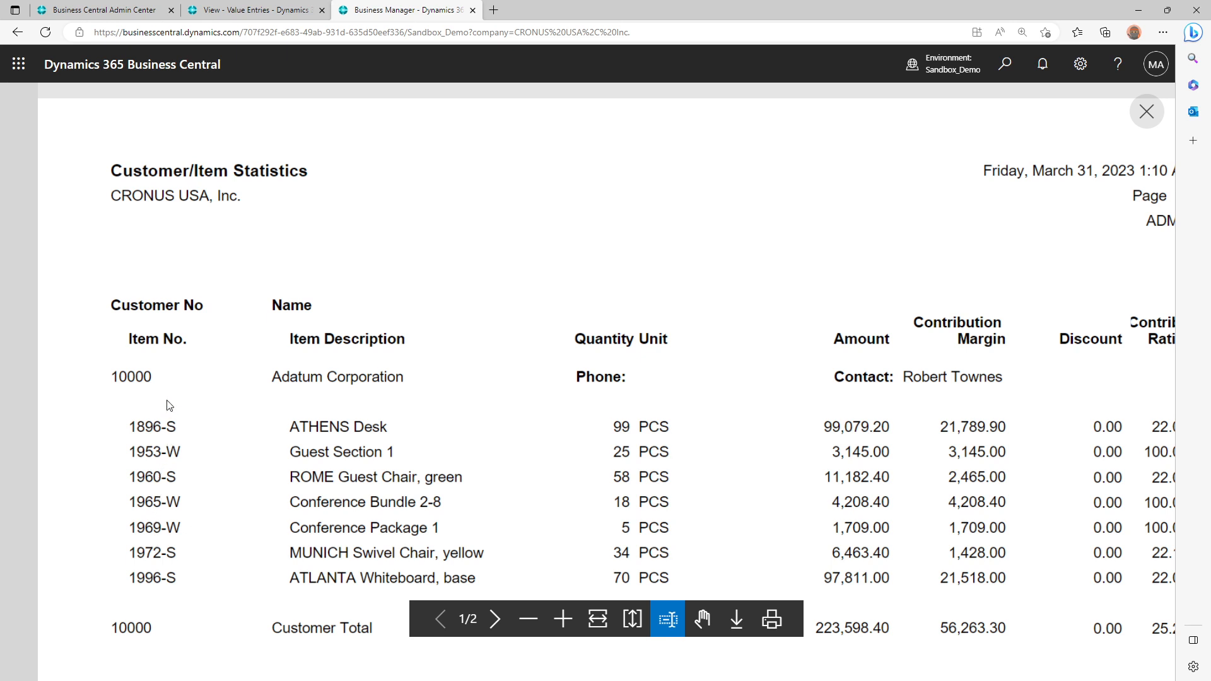
{"action": "left_click", "coordinate": [260, 9]}
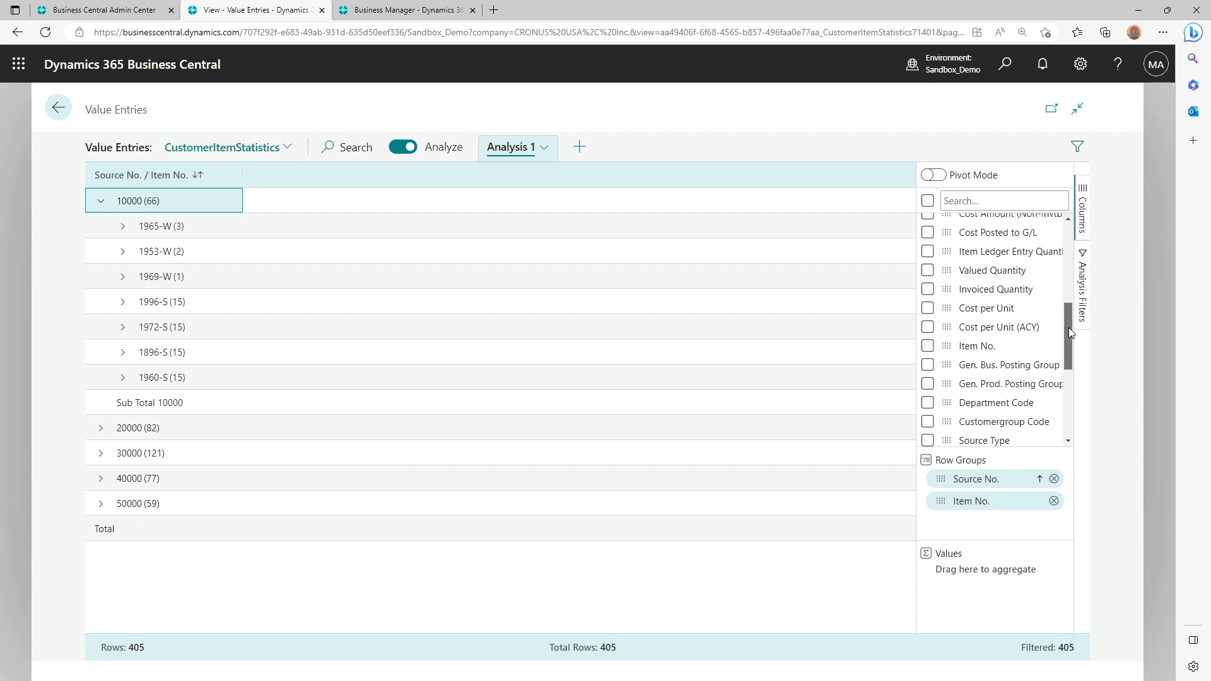
Try adding the Description column, check it within item 1965-W, and remove the column again
{"action": "left_click_drag", "start_coordinate": [1069, 328], "coordinate": [1071, 233]}
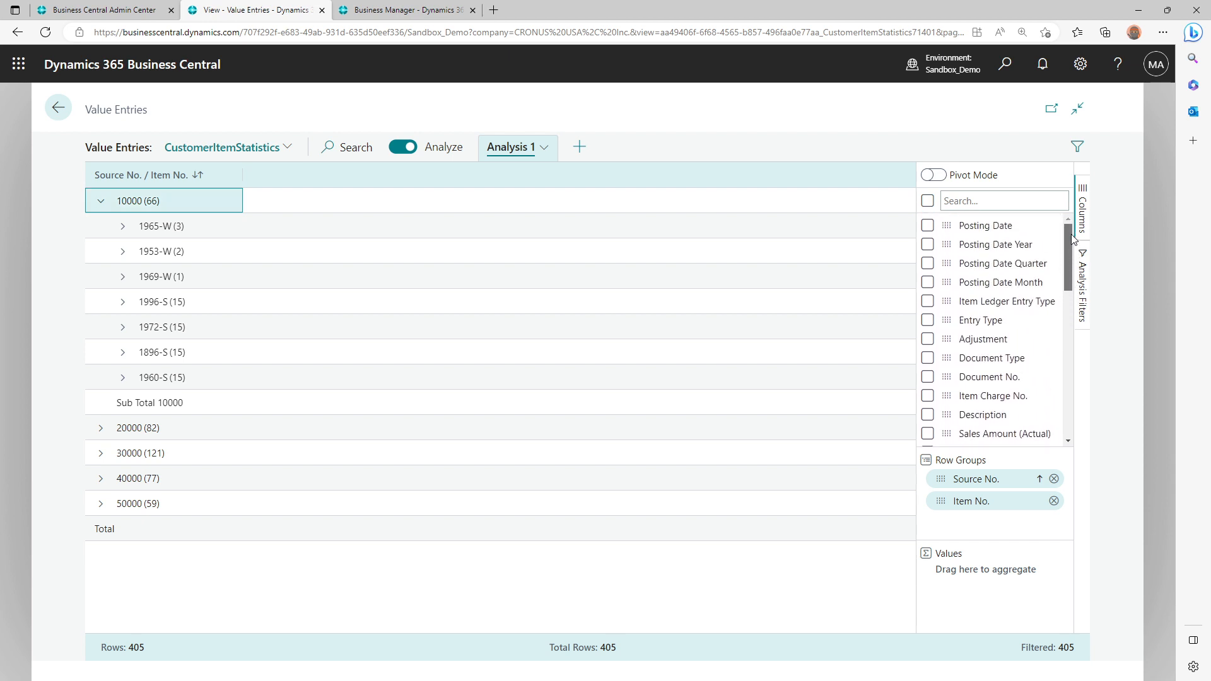
{"action": "scroll", "coordinate": [1069, 256], "scroll_direction": "down", "scroll_amount": 1}
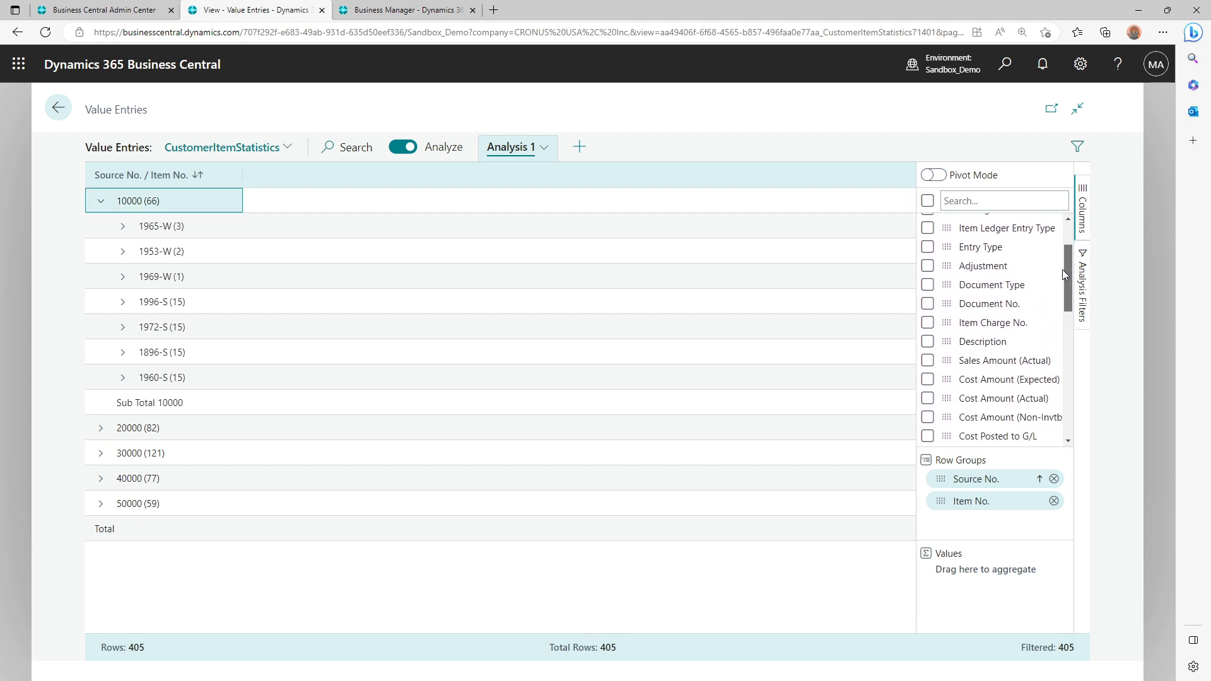
{"action": "left_click", "coordinate": [927, 342]}
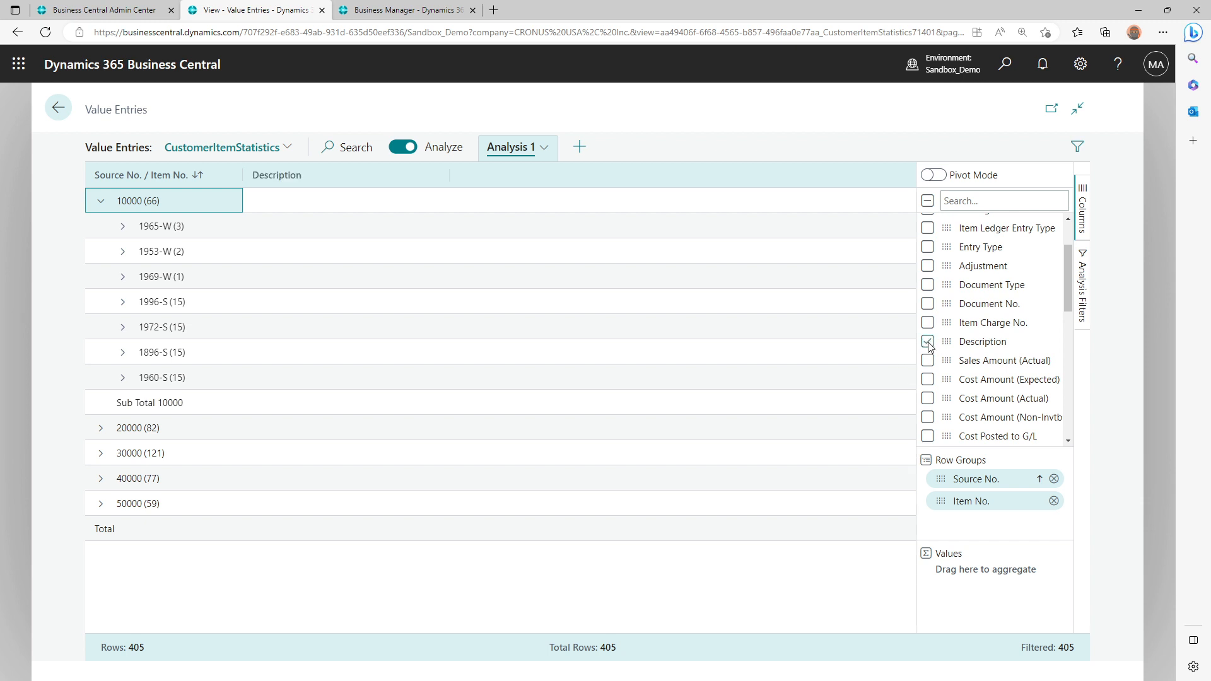
{"action": "left_click", "coordinate": [123, 227]}
{"action": "left_click", "coordinate": [123, 228]}
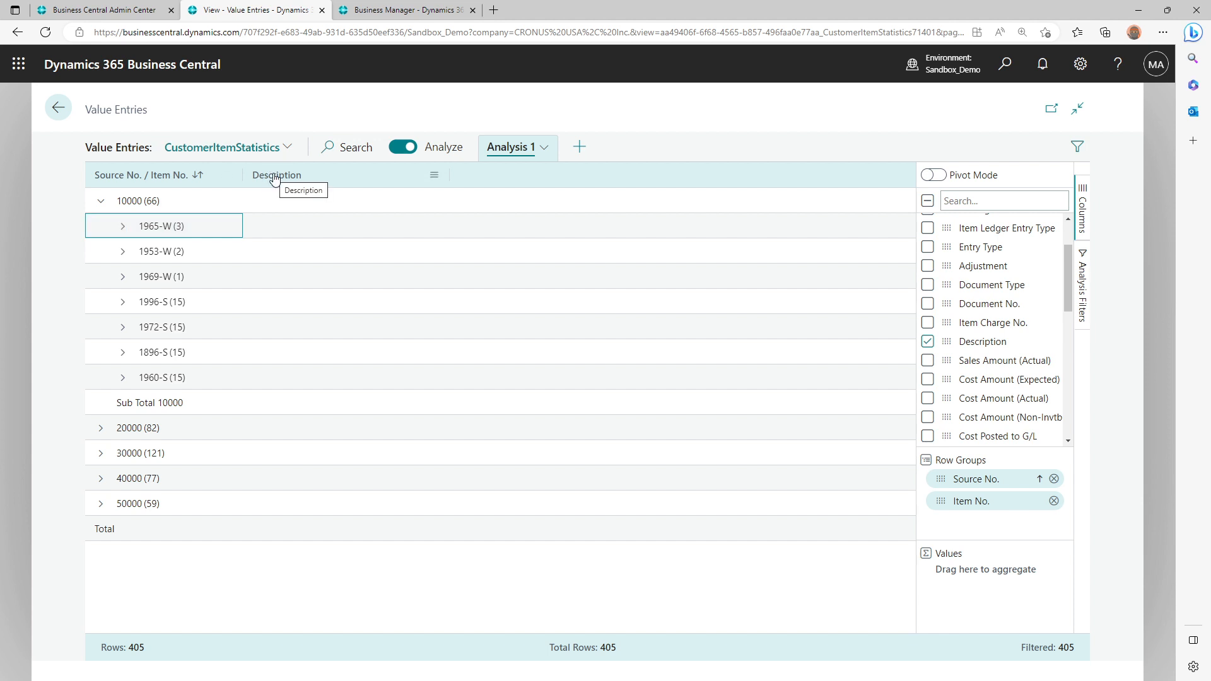
{"action": "left_click", "coordinate": [927, 341]}
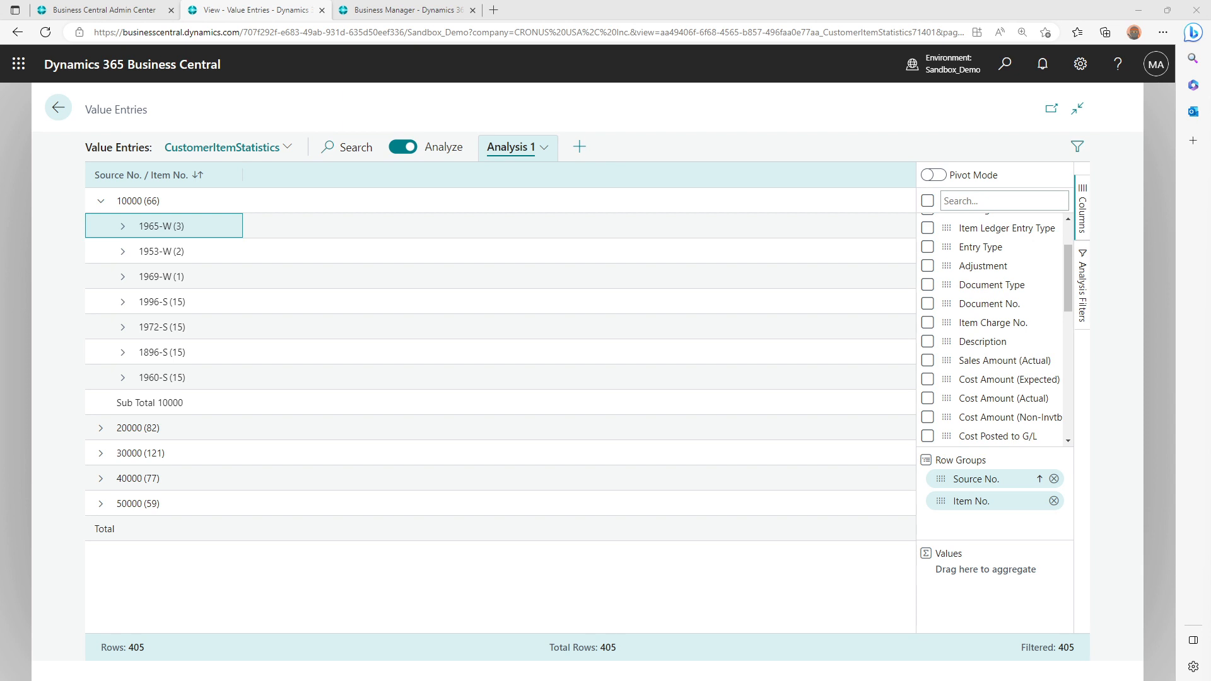
Switch to Visual Studio Code, open CustomerItemStatistics.rdlc externally in Report Builder, and zoom the layout to 150%
{"action": "key", "text": "alt+Tab"}
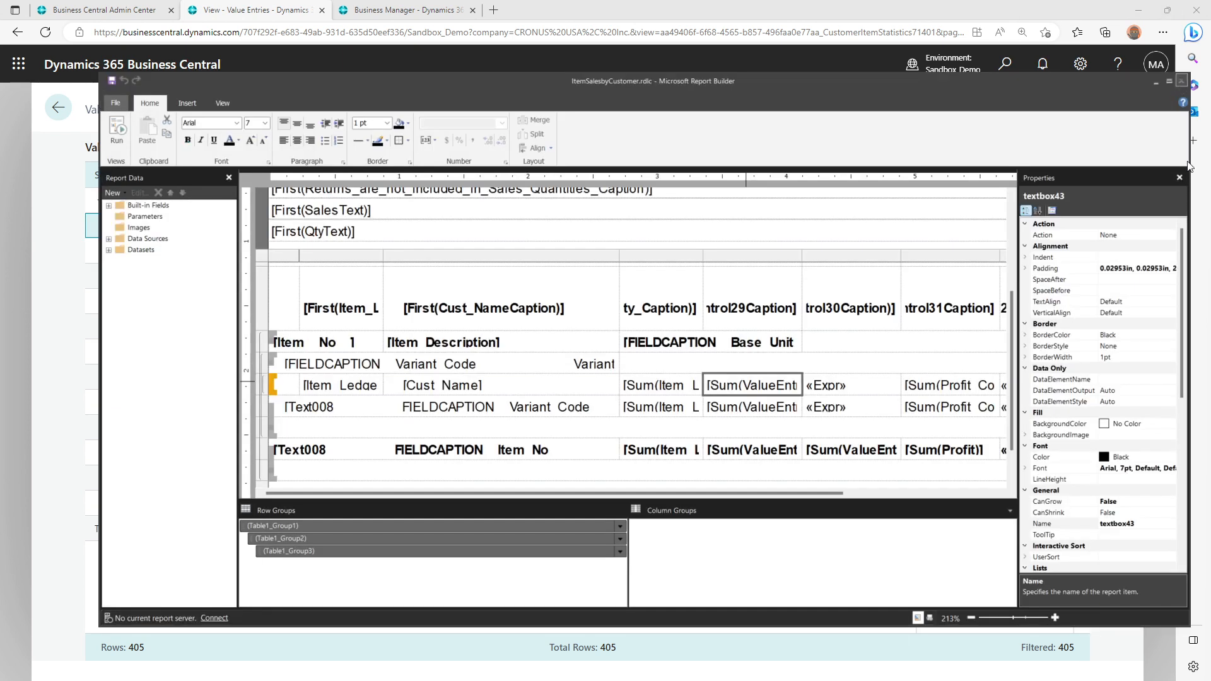
{"action": "key", "text": "alt+Tab"}
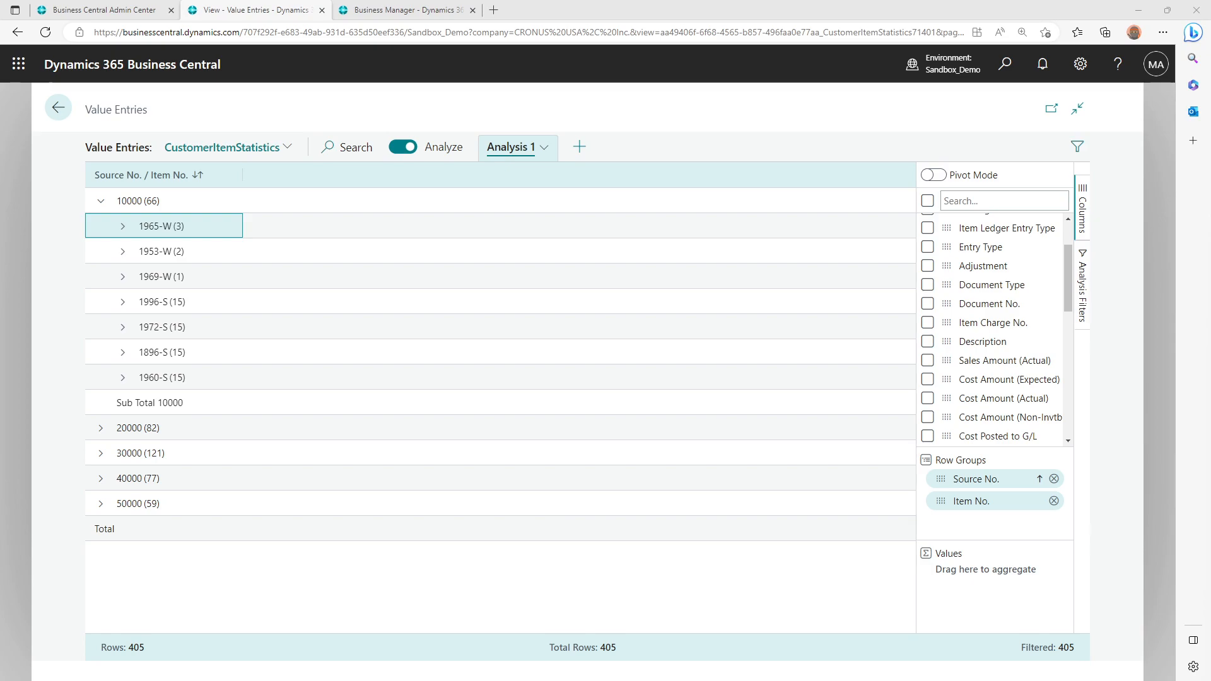
{"action": "key", "text": "alt+Tab"}
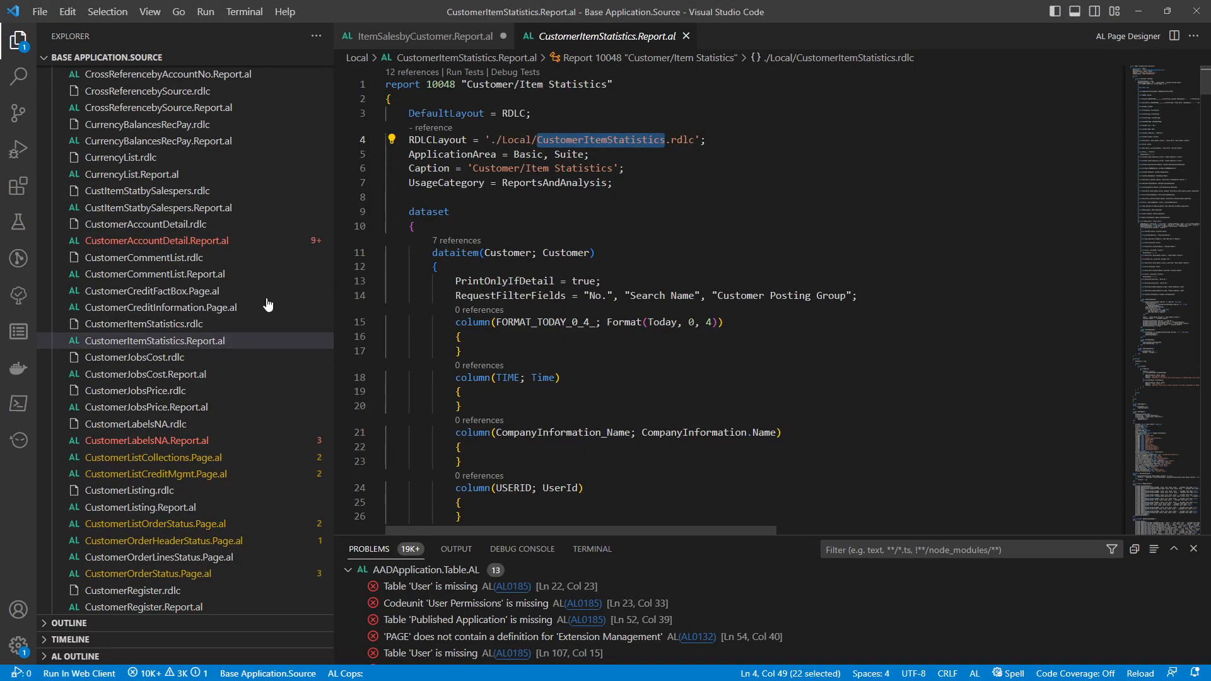
{"action": "right_click", "coordinate": [173, 320]}
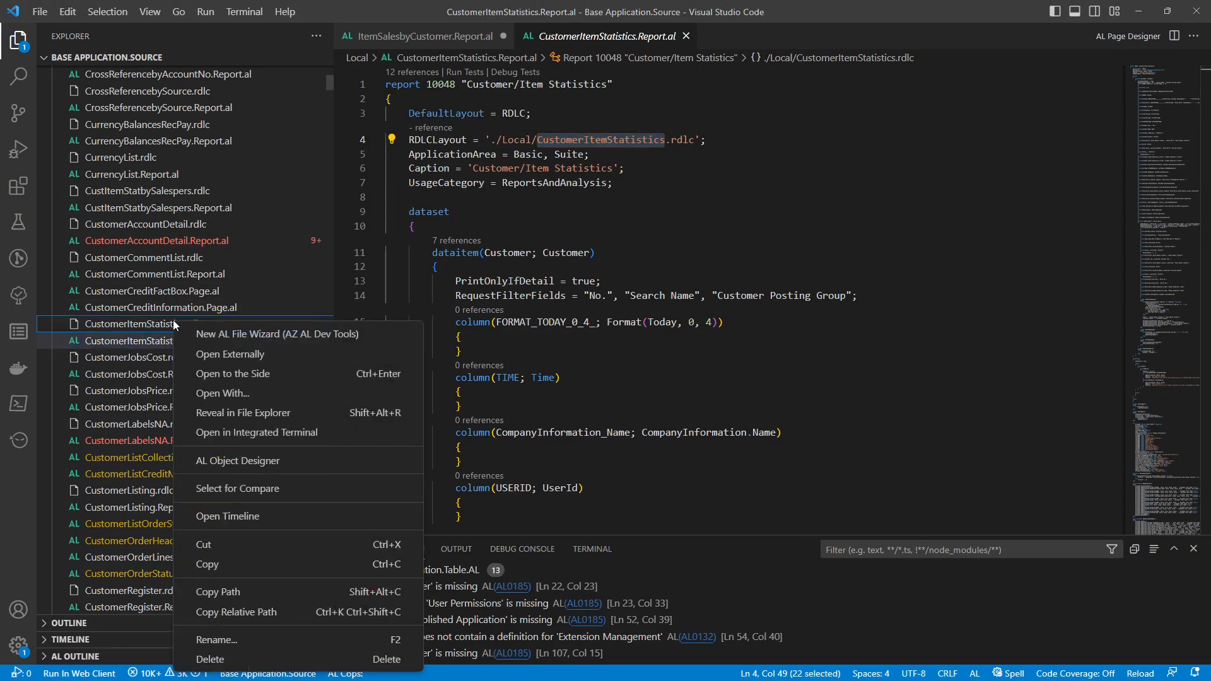
{"action": "left_click", "coordinate": [238, 354]}
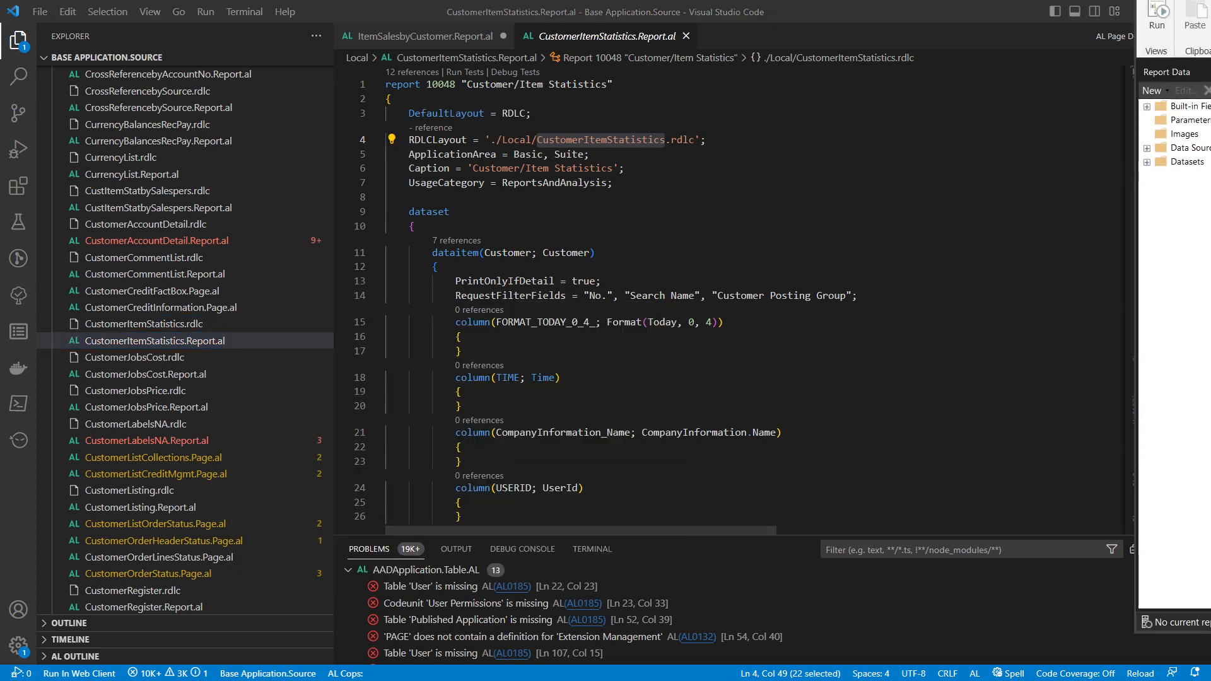
{"action": "left_click_drag", "start_coordinate": [1210, 3], "coordinate": [765, 118]}
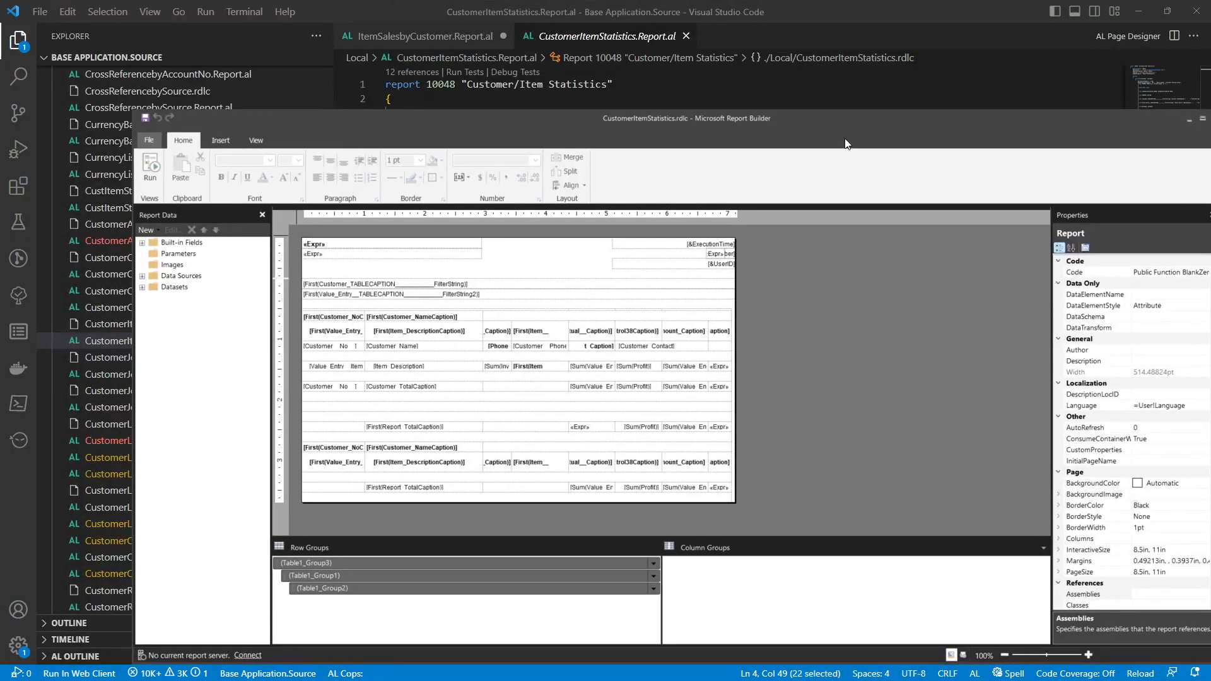
{"action": "left_click", "coordinate": [1088, 654]}
{"action": "left_click", "coordinate": [1088, 655]}
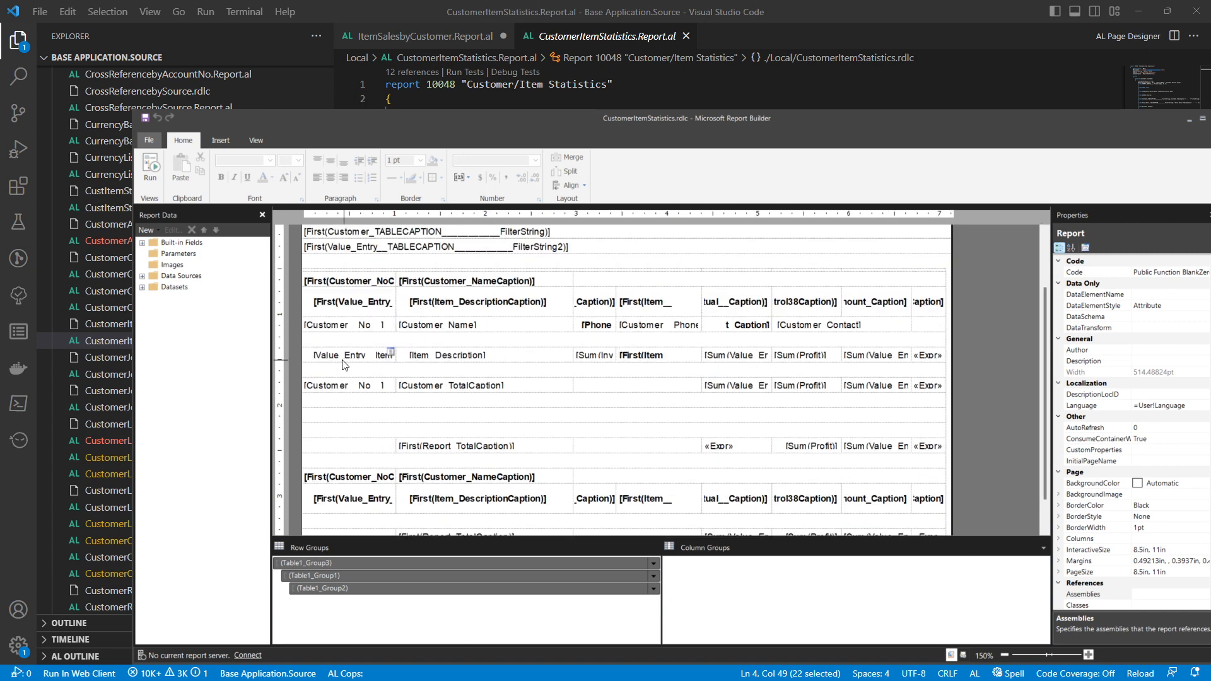
Inspect the expression behind the quantity text box in the item row, leaving it unmodified
{"action": "right_click", "coordinate": [596, 353]}
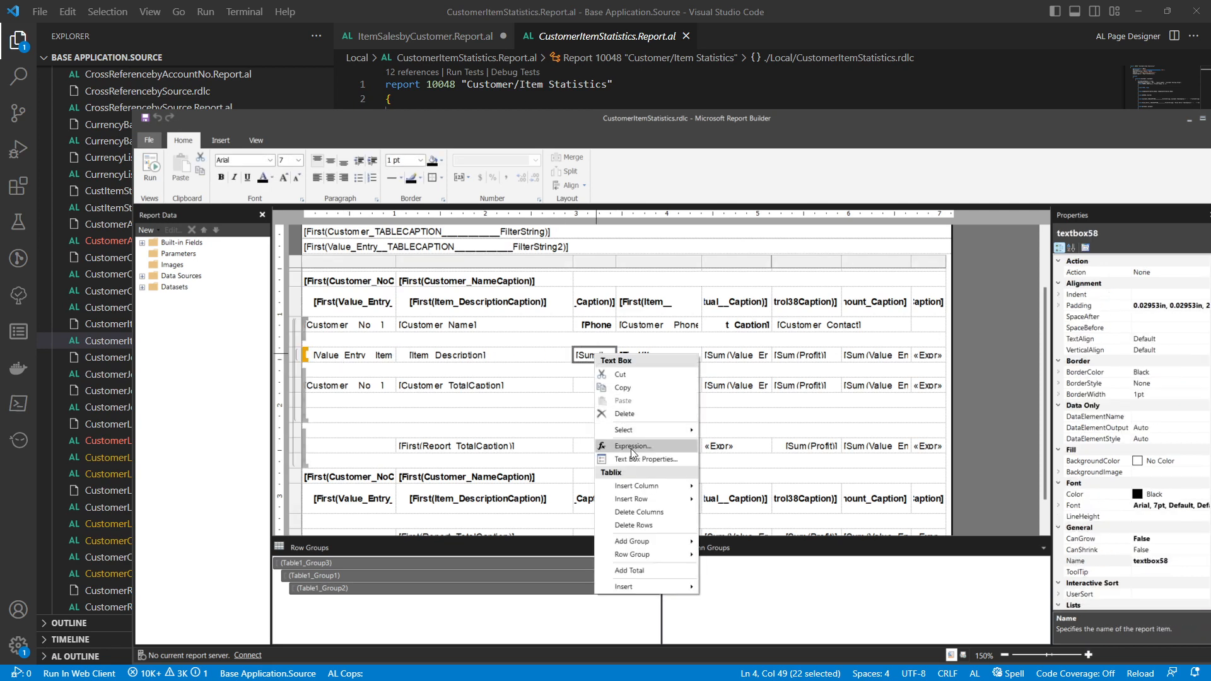
{"action": "left_click", "coordinate": [630, 448]}
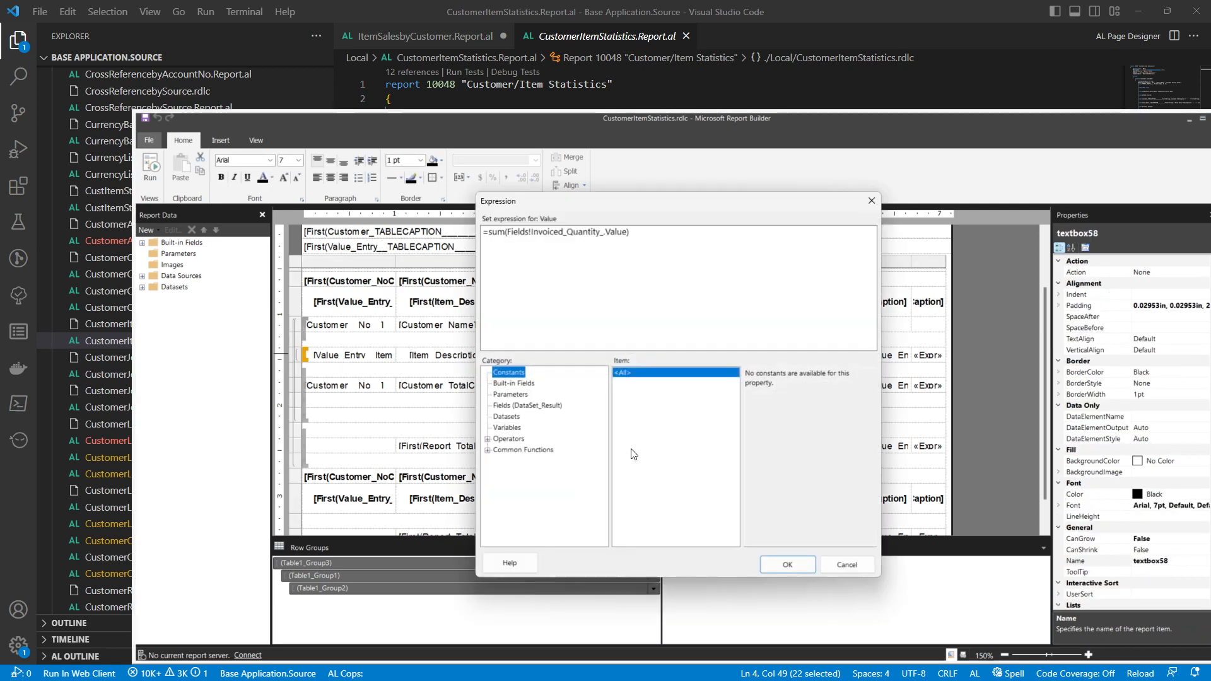
{"action": "double_click", "coordinate": [551, 236]}
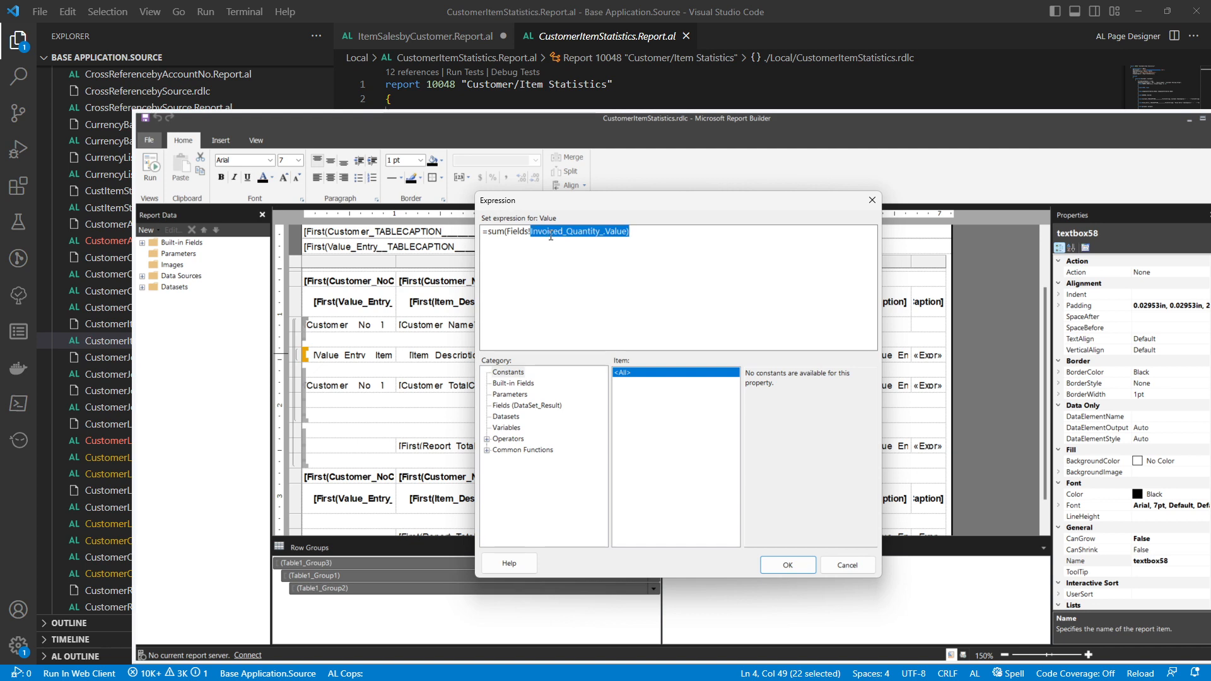
{"action": "key", "text": "Escape"}
Back in the Business Central analysis, show the Invoiced Quantity column and add it to the aggregated values
{"action": "key", "text": "alt+Tab"}
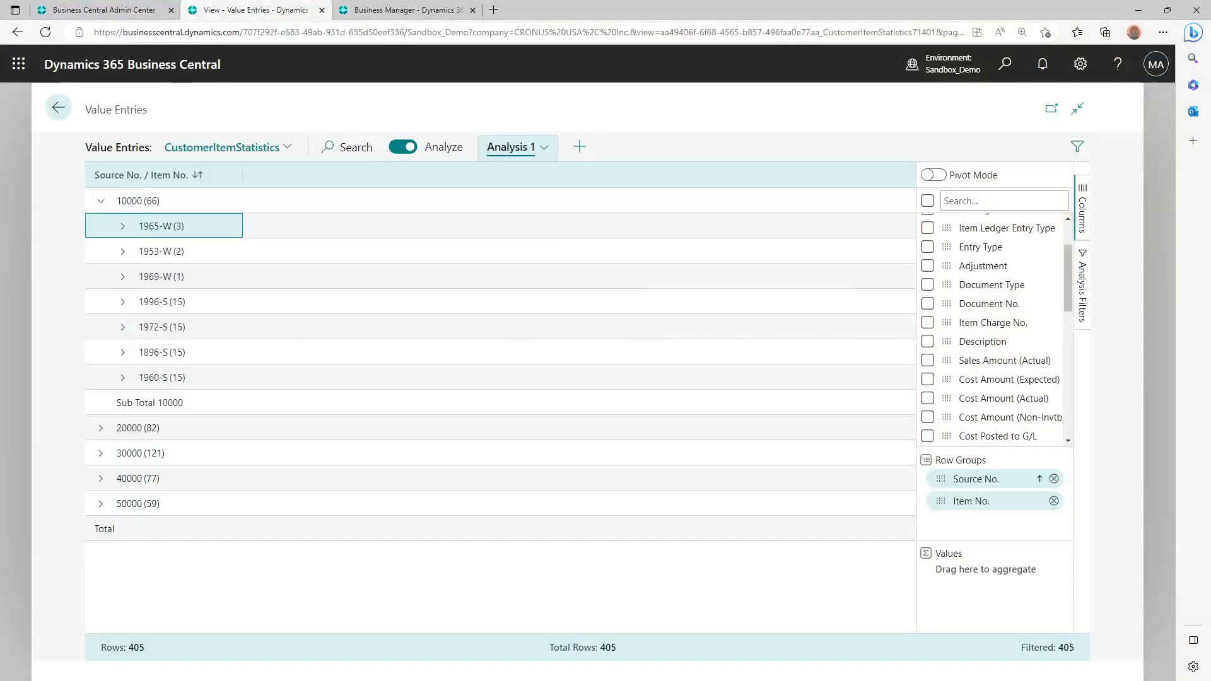
{"action": "scroll", "coordinate": [1011, 395], "scroll_direction": "down", "scroll_amount": 3}
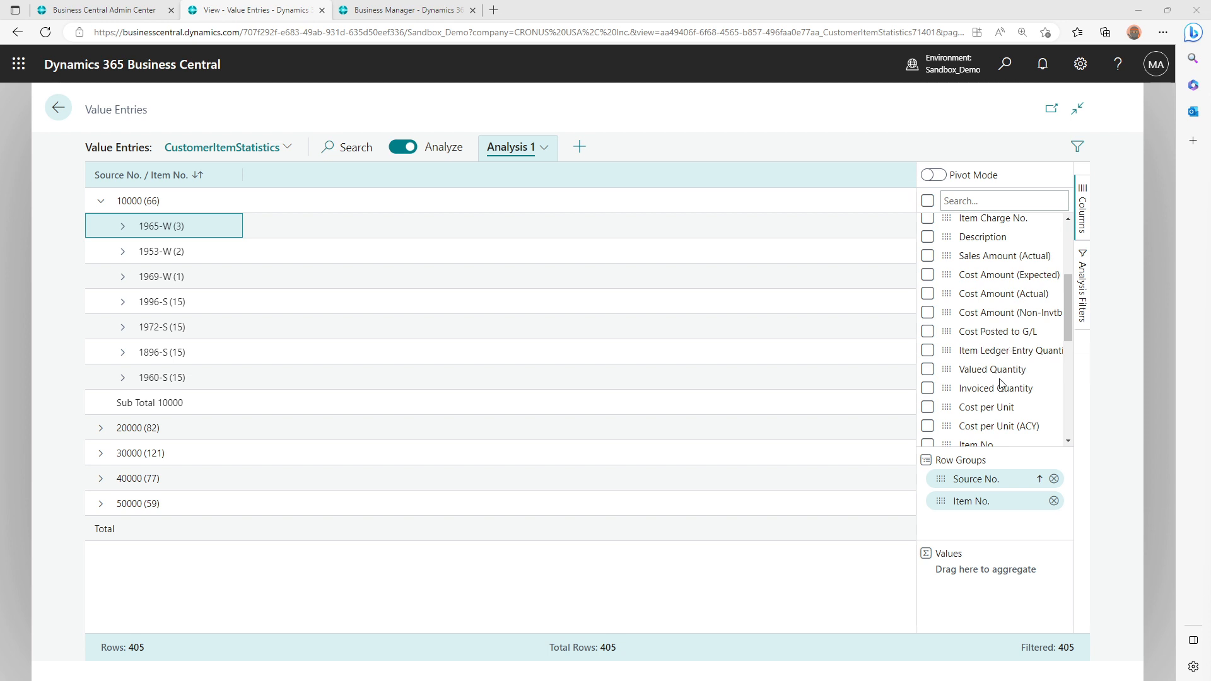
{"action": "mouse_move", "coordinate": [1065, 325]}
{"action": "left_mouse_down"}
{"action": "mouse_move", "coordinate": [1062, 418]}
{"action": "mouse_move", "coordinate": [1064, 338]}
{"action": "left_mouse_up"}
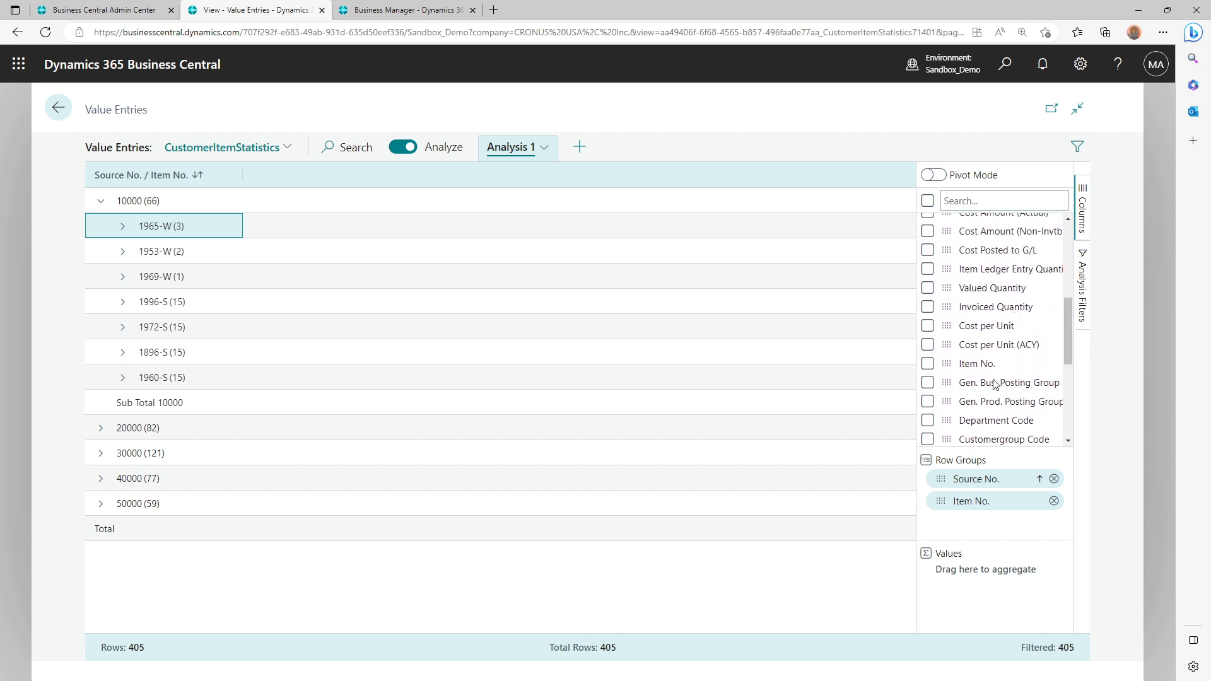
{"action": "left_click", "coordinate": [927, 308]}
{"action": "left_click_drag", "start_coordinate": [951, 306], "coordinate": [969, 569]}
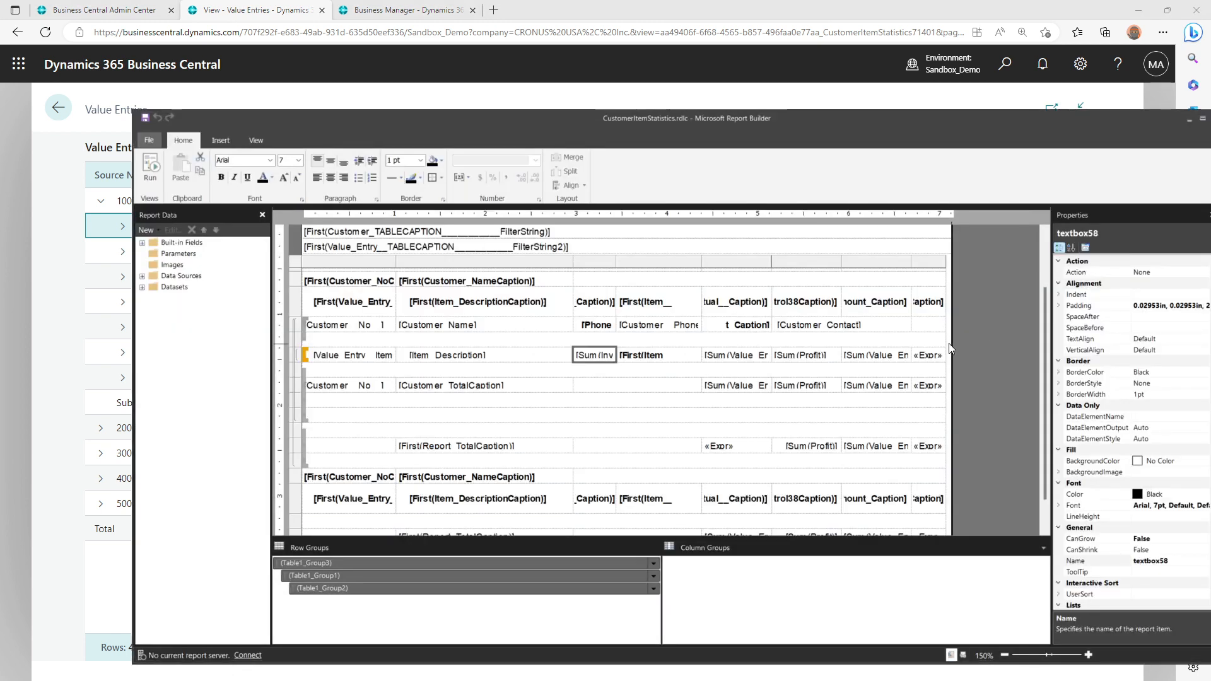
Inspect the expressions behind the unit of measure and sales amount text boxes in the item row, leaving both unmodified
{"action": "right_click", "coordinate": [670, 357]}
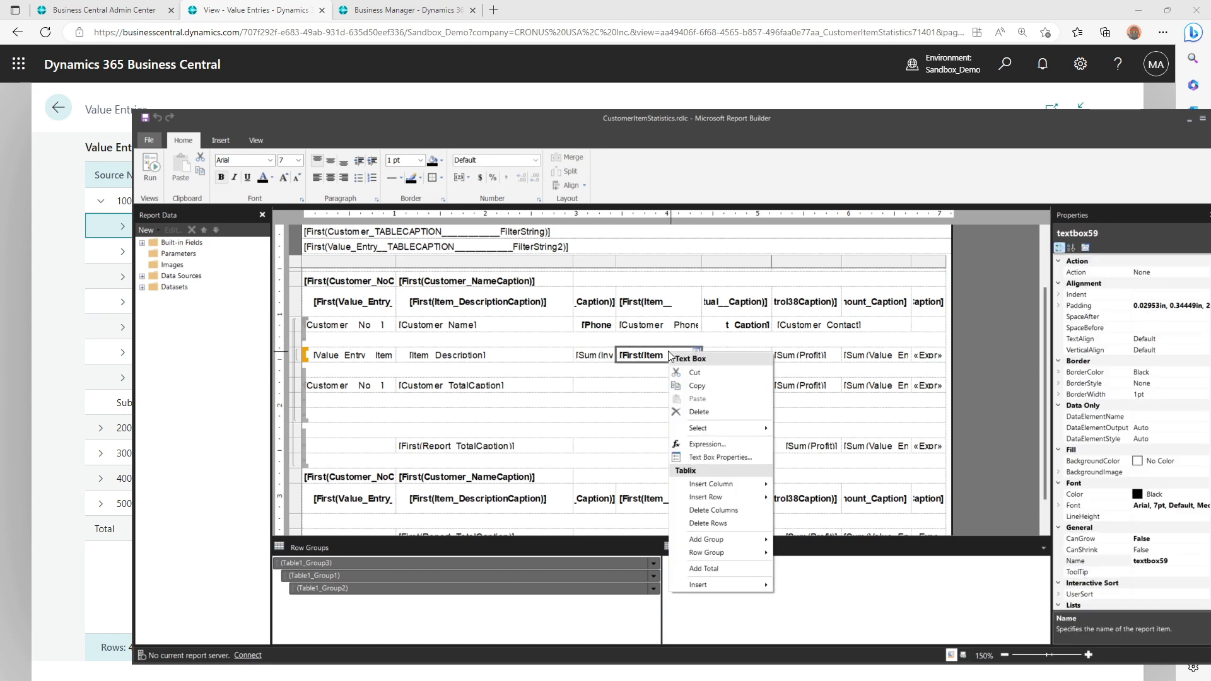
{"action": "left_click", "coordinate": [702, 442]}
{"action": "key", "text": "Escape"}
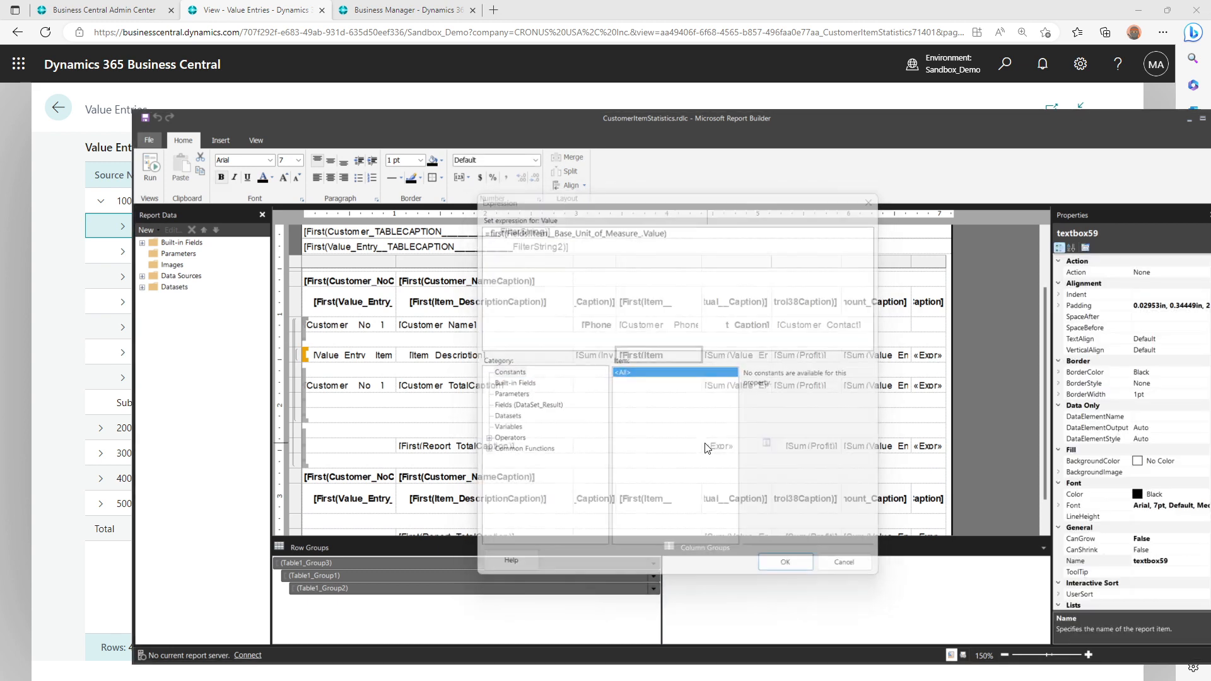
{"action": "right_click", "coordinate": [746, 355]}
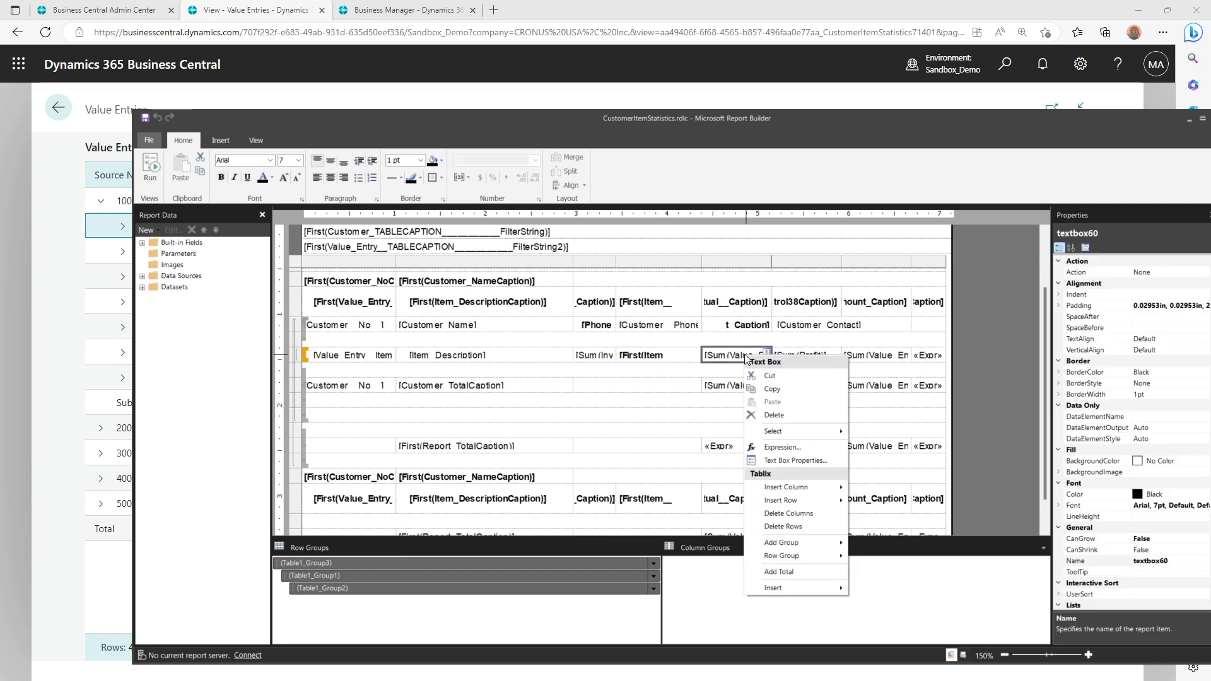
{"action": "left_click", "coordinate": [772, 442]}
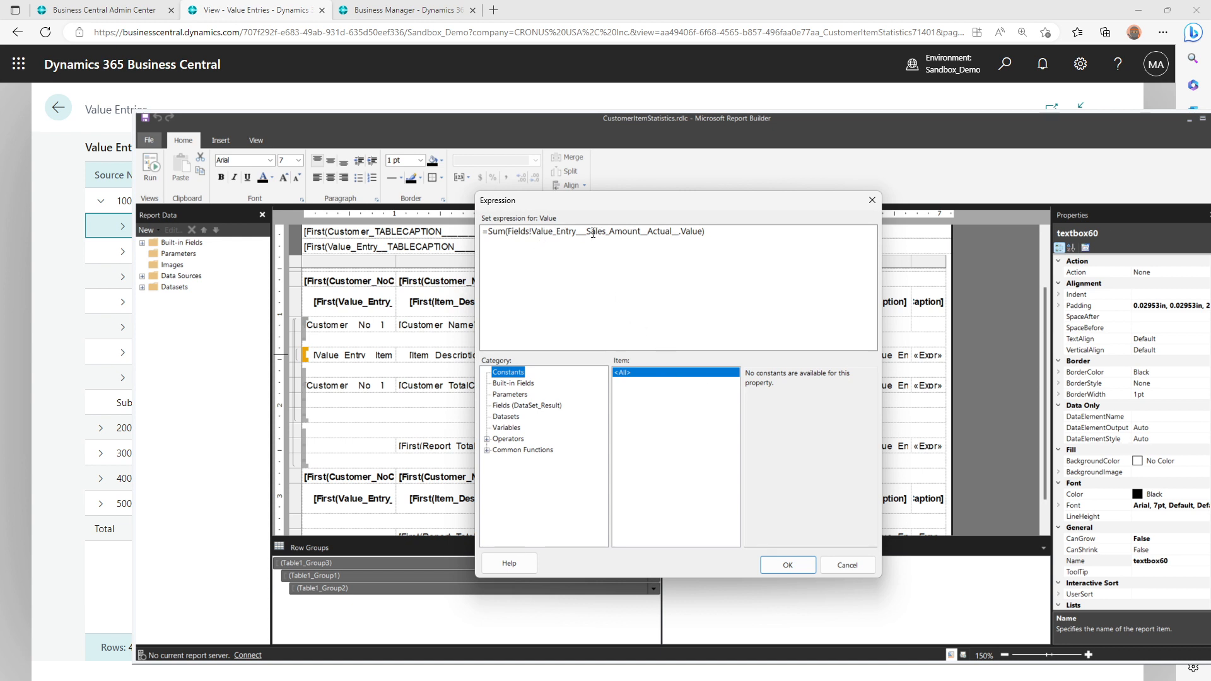
{"action": "left_click_drag", "start_coordinate": [587, 233], "coordinate": [678, 233]}
{"action": "key", "text": "Escape"}
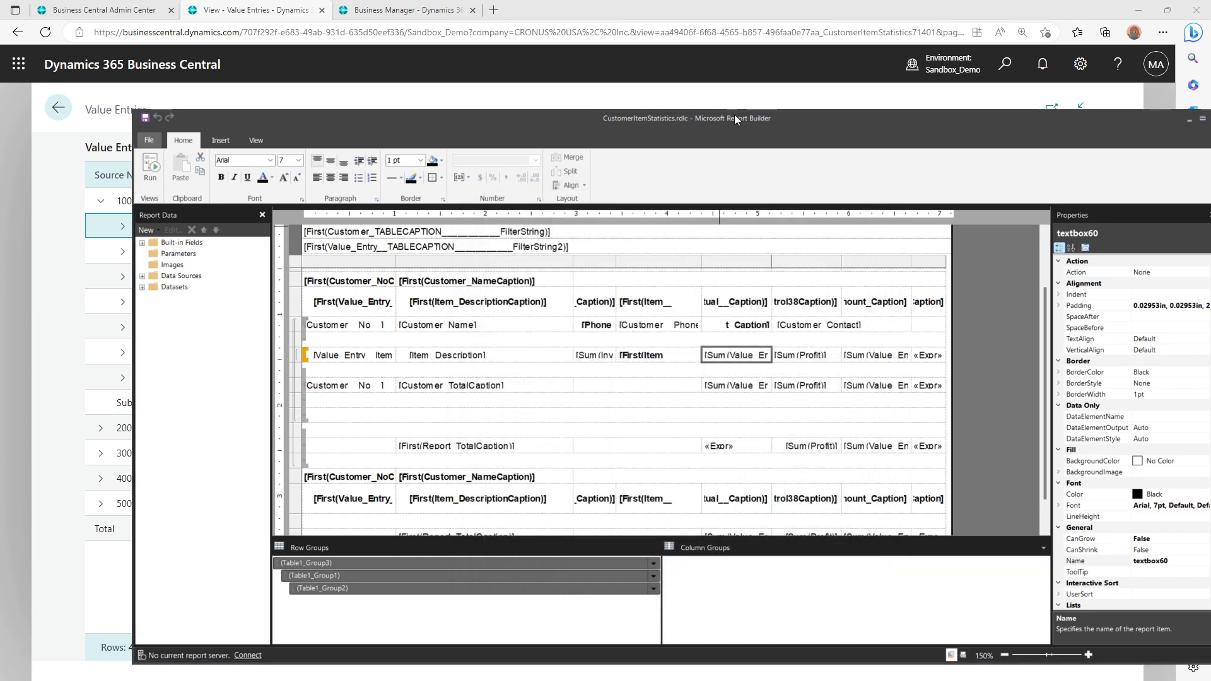
Move Report Builder aside, show the Sales Amount (Actual) column in the Value Entries analysis, and add it to the aggregated values
{"action": "left_click_drag", "start_coordinate": [734, 115], "coordinate": [1210, 453]}
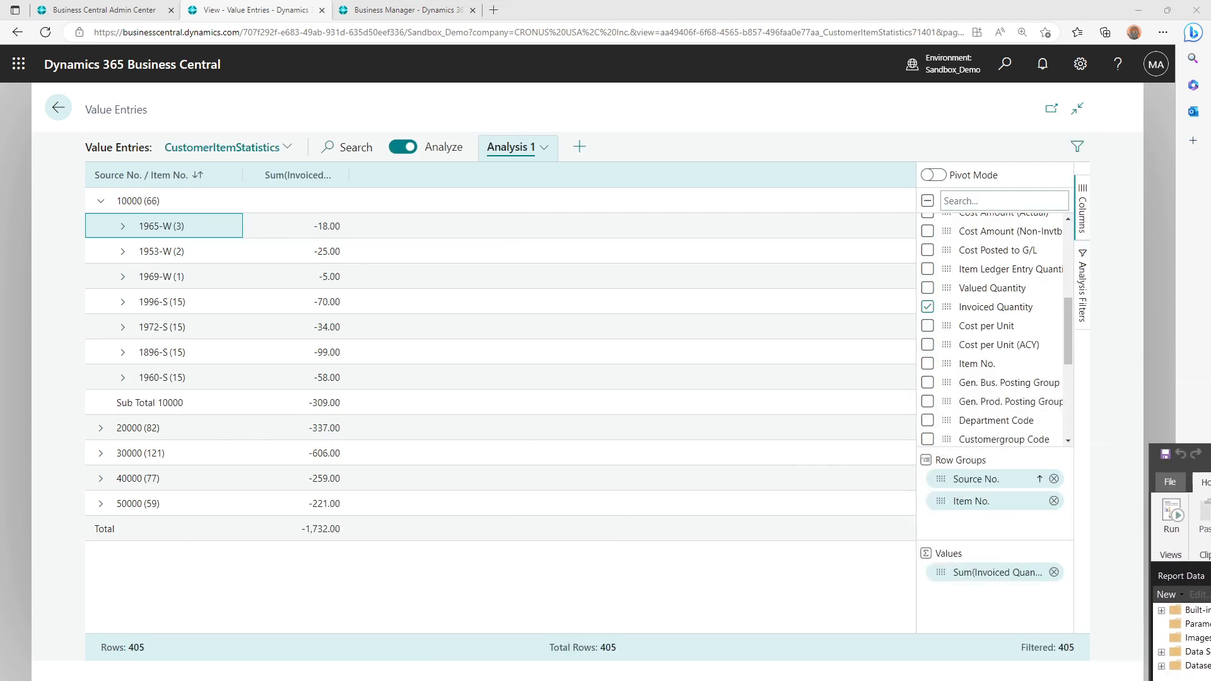
{"action": "left_click", "coordinate": [1065, 320]}
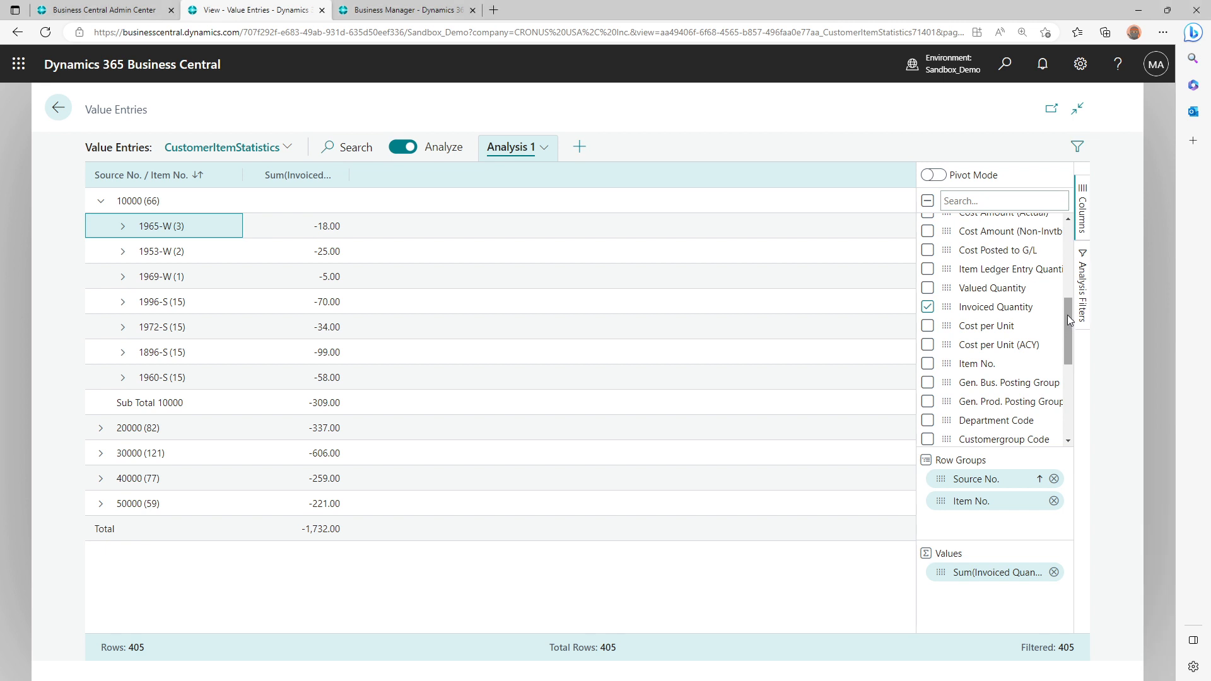
{"action": "left_click_drag", "start_coordinate": [1068, 315], "coordinate": [1068, 278]}
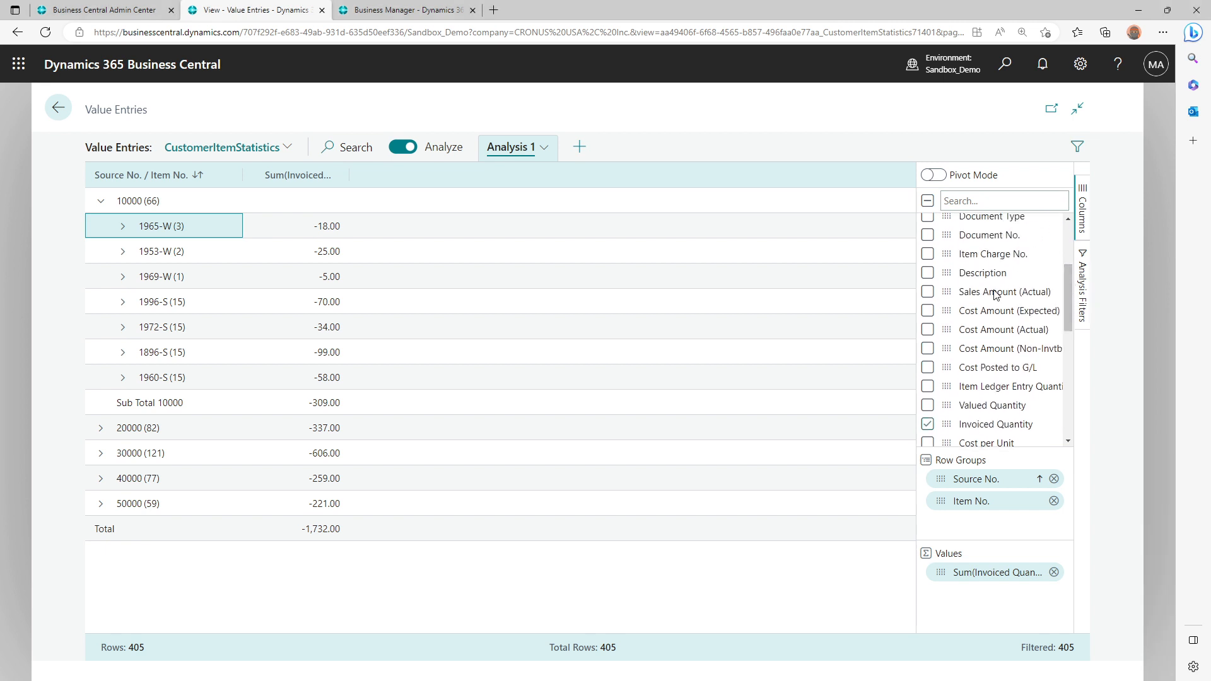
{"action": "left_click", "coordinate": [927, 293]}
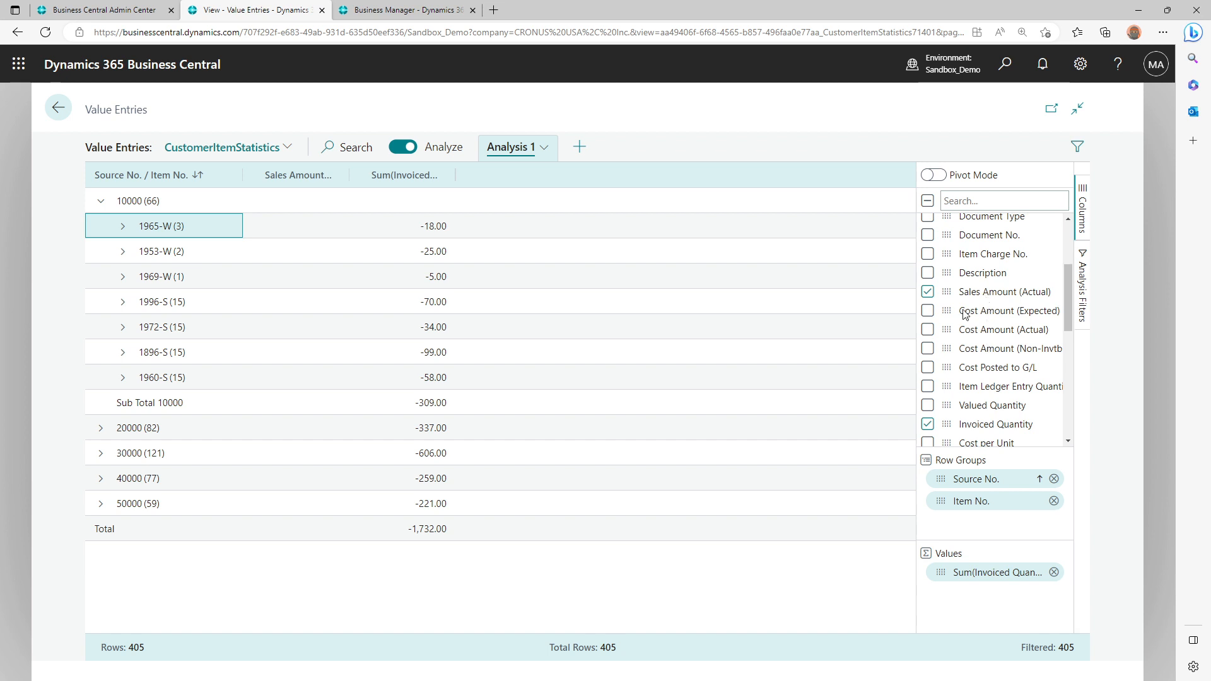
{"action": "left_click_drag", "start_coordinate": [945, 292], "coordinate": [961, 596]}
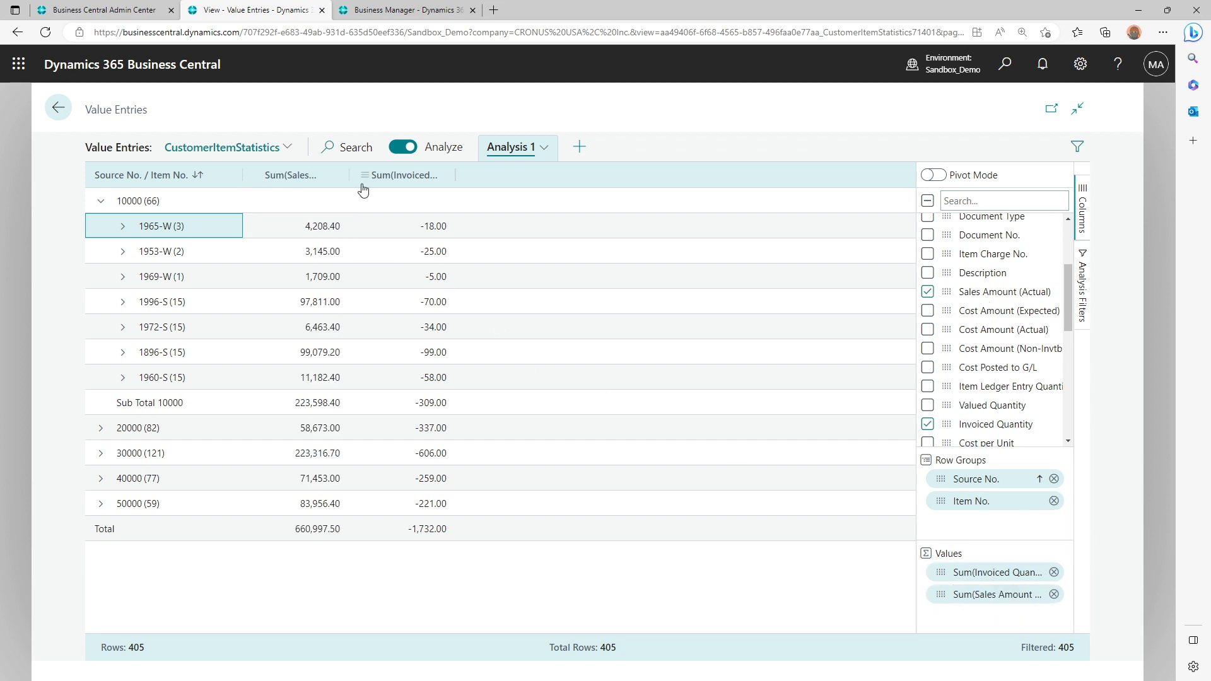
Autosize all columns of the analysis to fit their headers
{"action": "right_click", "coordinate": [328, 178]}
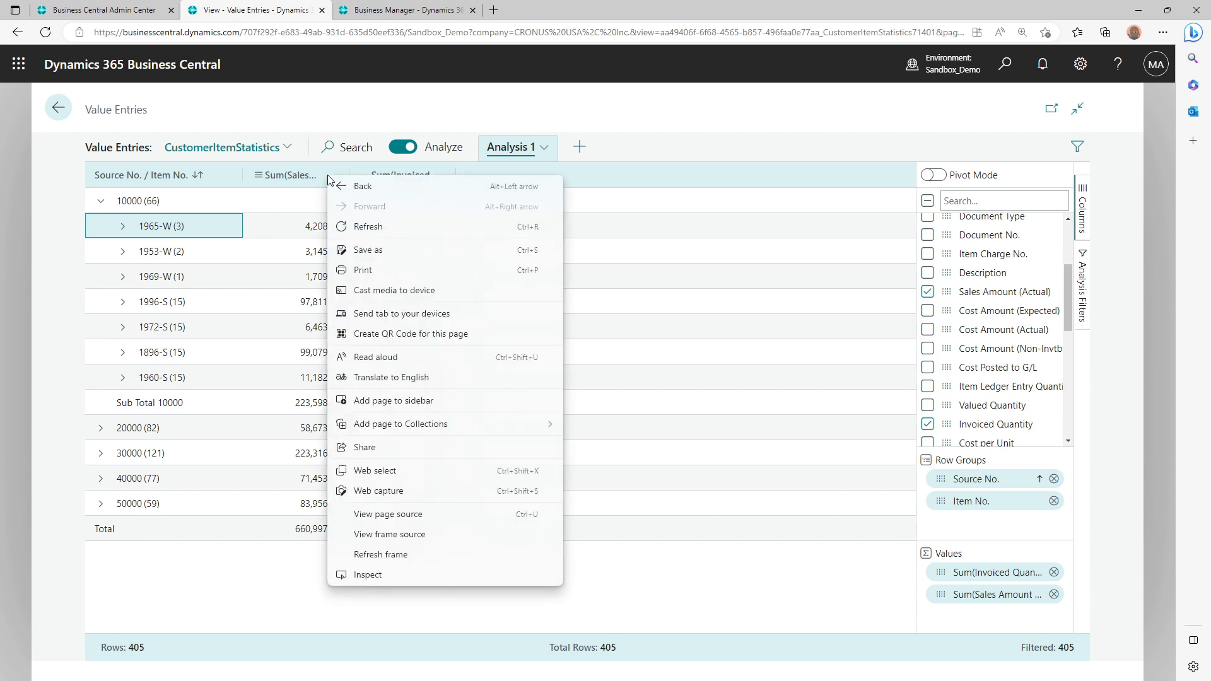
{"action": "left_click", "coordinate": [256, 178]}
{"action": "left_click", "coordinate": [262, 179]}
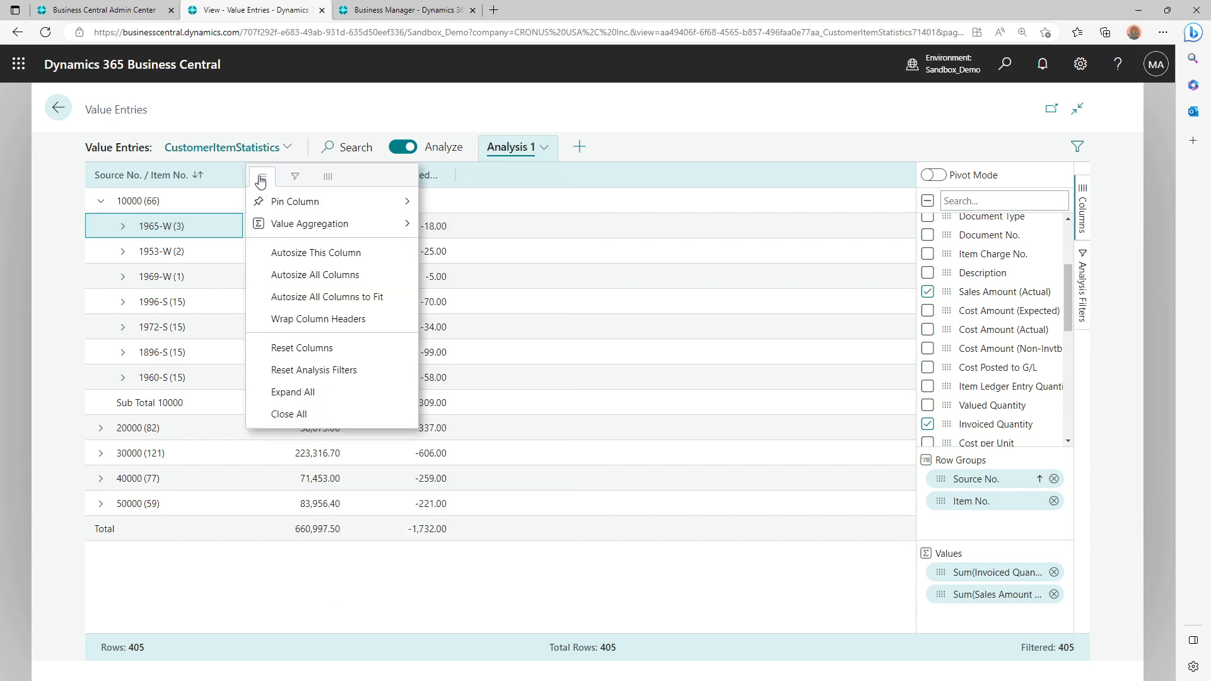
{"action": "left_click", "coordinate": [352, 278]}
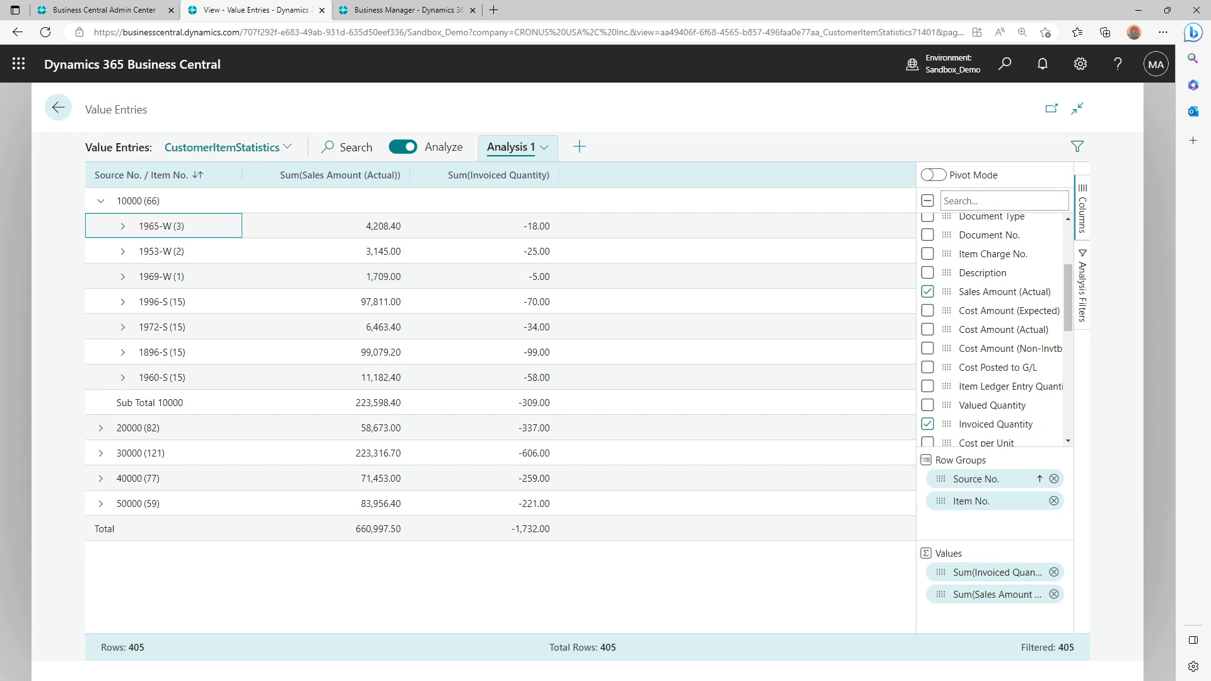
Check the item order in the Customer/Item Statistics report preview and sort the analysis ascending by Source No. / Item No
{"action": "left_click", "coordinate": [414, 6]}
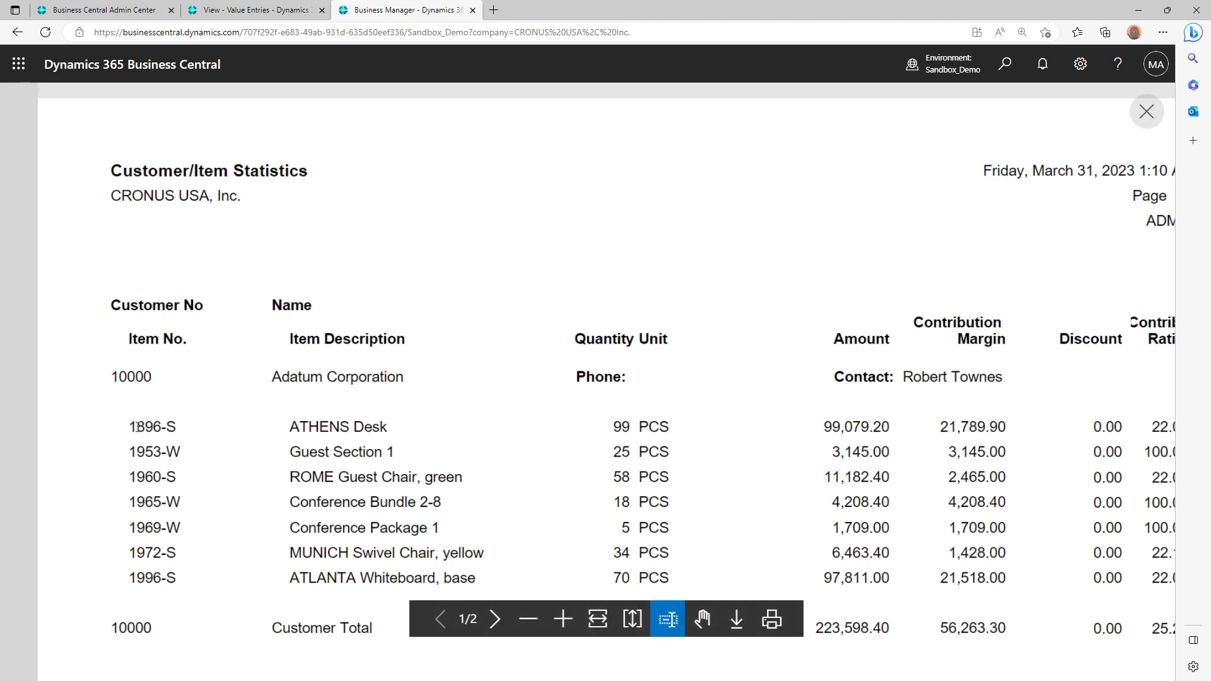
{"action": "left_click_drag", "start_coordinate": [138, 427], "coordinate": [174, 429]}
{"action": "left_click", "coordinate": [259, 8]}
{"action": "left_click", "coordinate": [160, 229]}
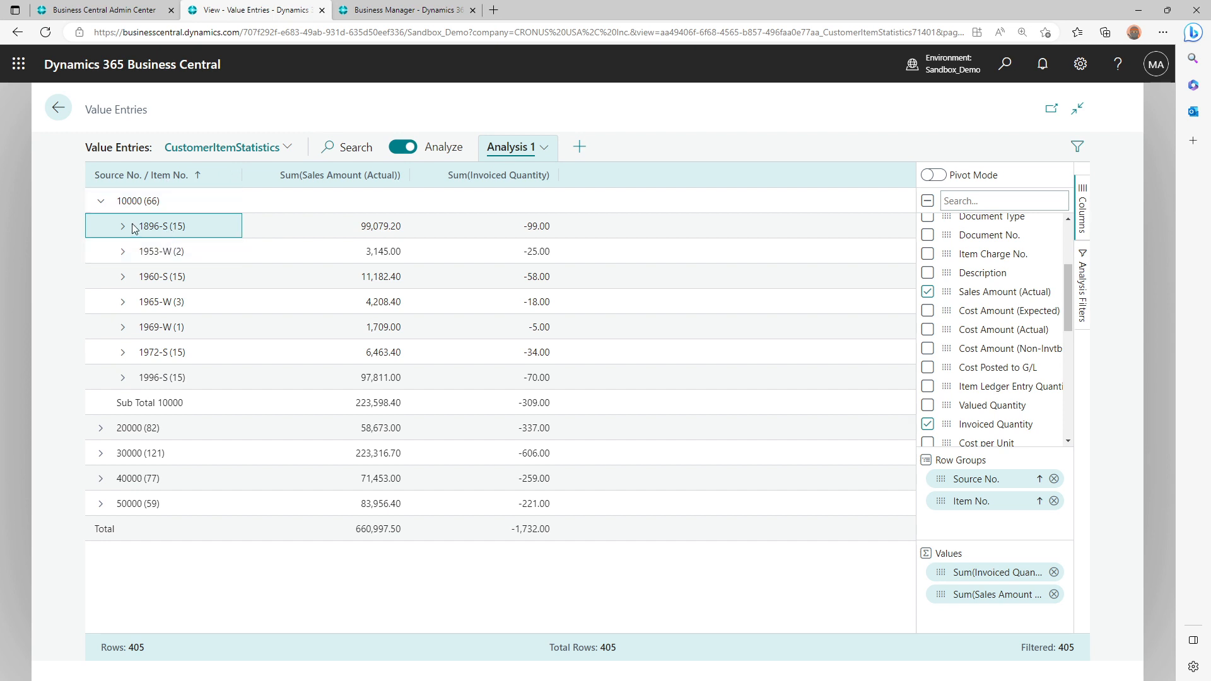
Compare the quantity of item 1896-S in the report preview with the invoiced quantity in the analysis
{"action": "left_click", "coordinate": [365, 7]}
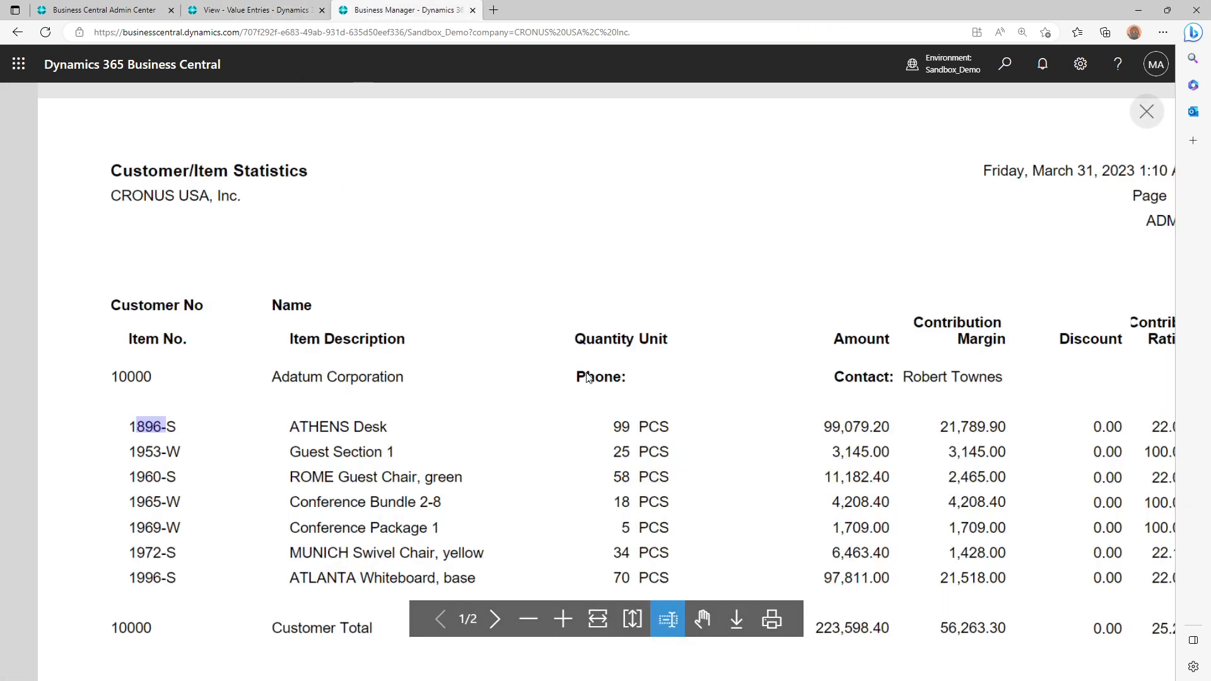
{"action": "double_click", "coordinate": [623, 429]}
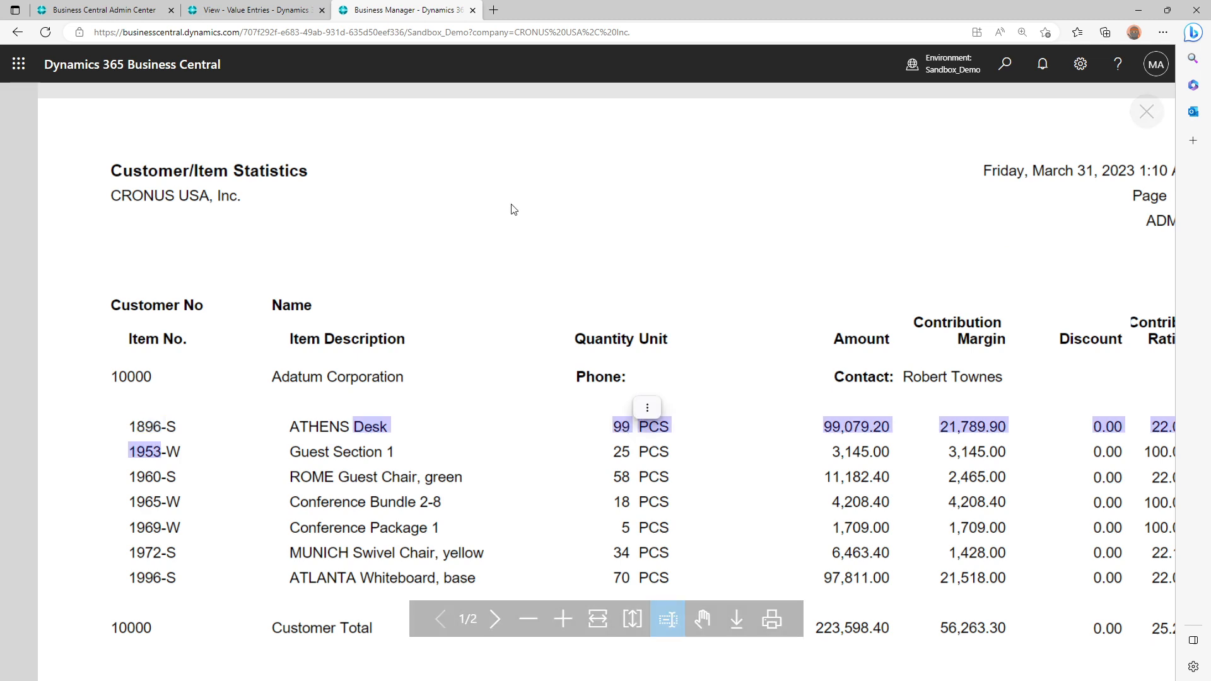
{"action": "left_click", "coordinate": [252, 9]}
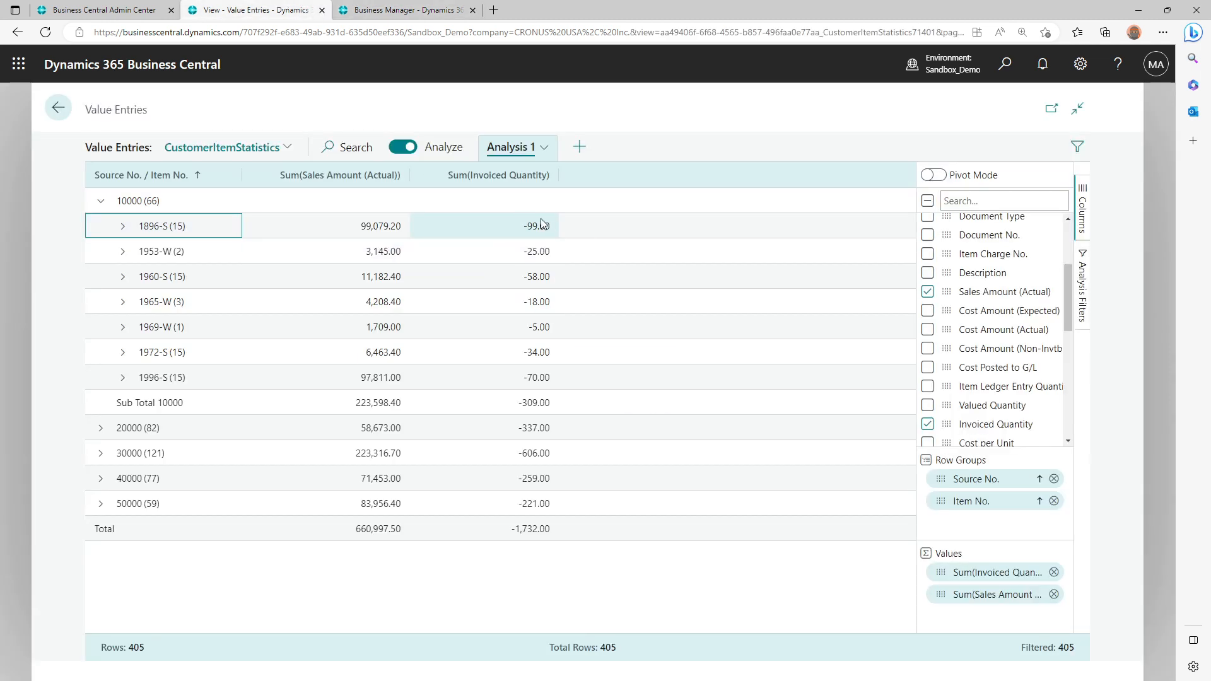
Try pinning the Sum(Invoiced Quantity) column with Pin Left, and unpin it again
{"action": "left_click", "coordinate": [426, 178]}
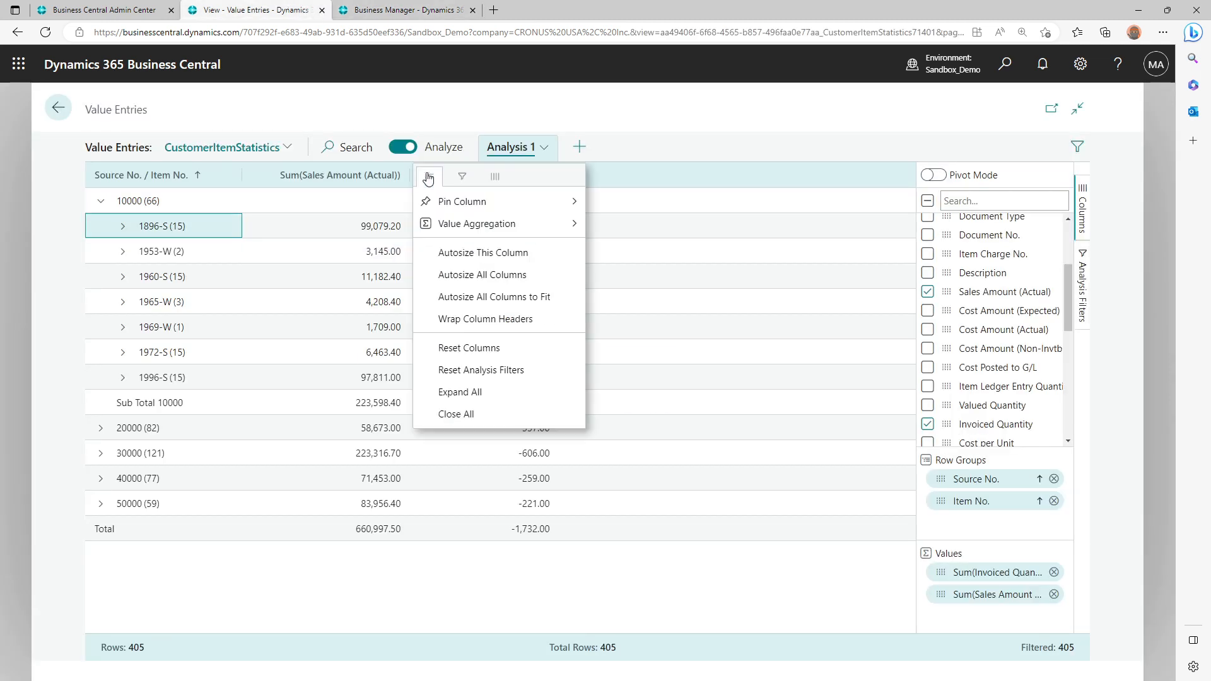
{"action": "mouse_move", "coordinate": [458, 203]}
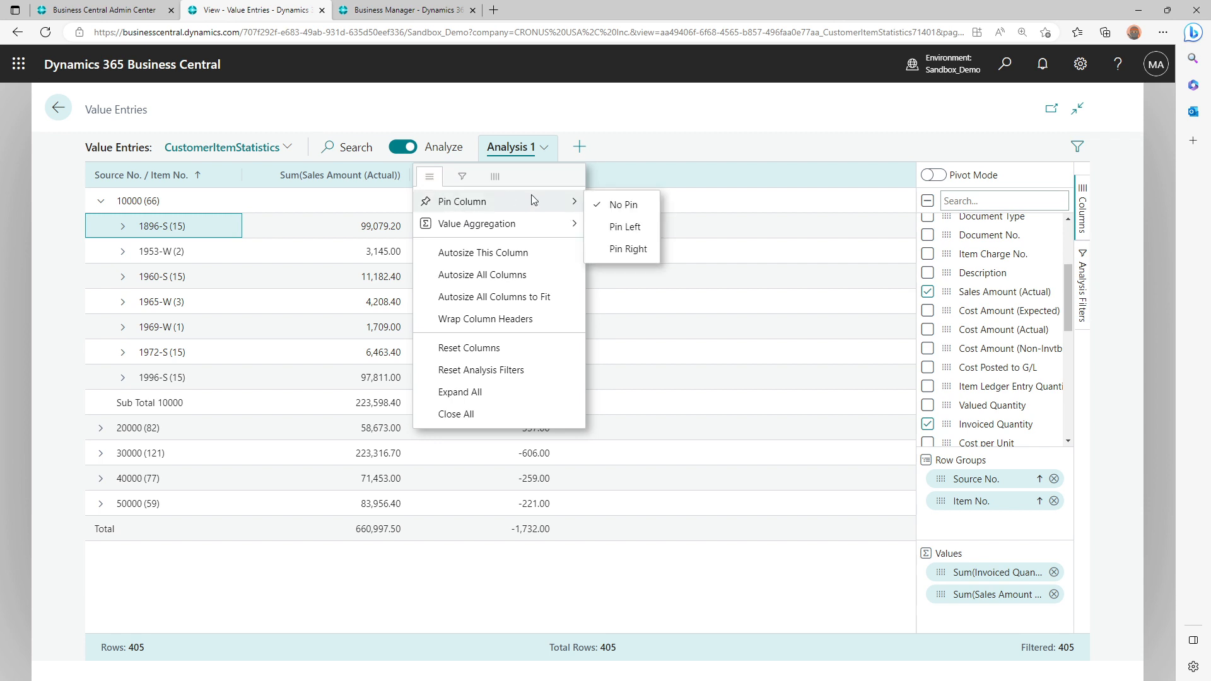
{"action": "left_click", "coordinate": [629, 227]}
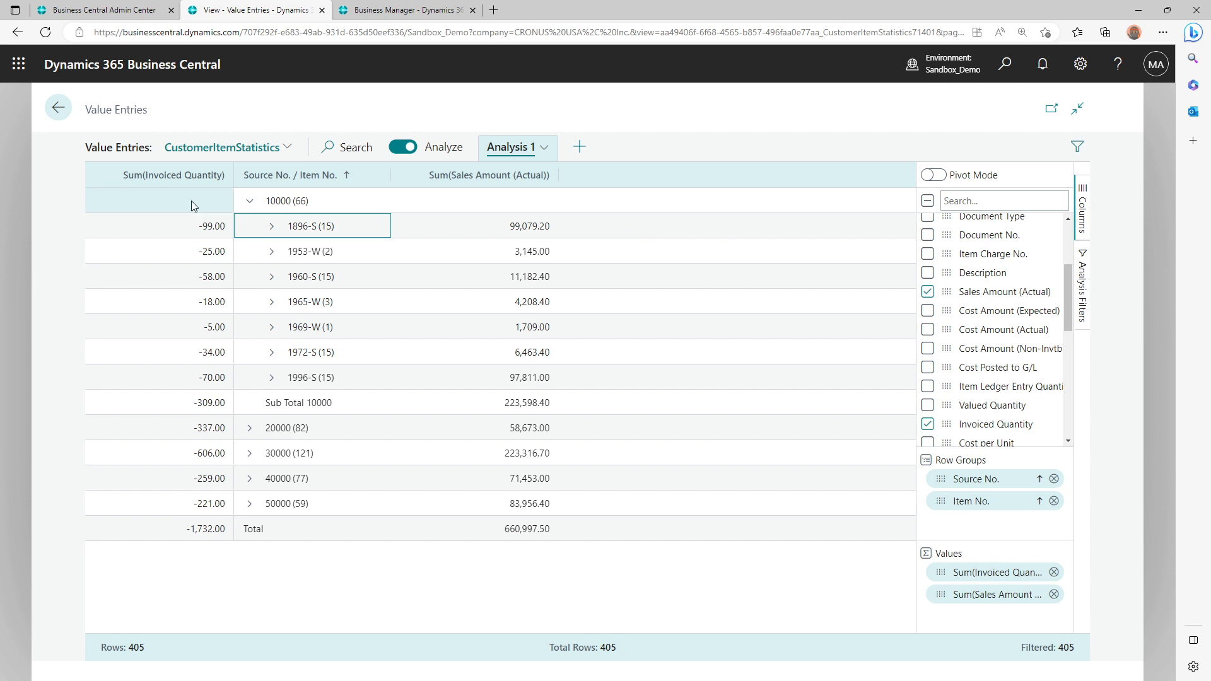
{"action": "right_click", "coordinate": [100, 178]}
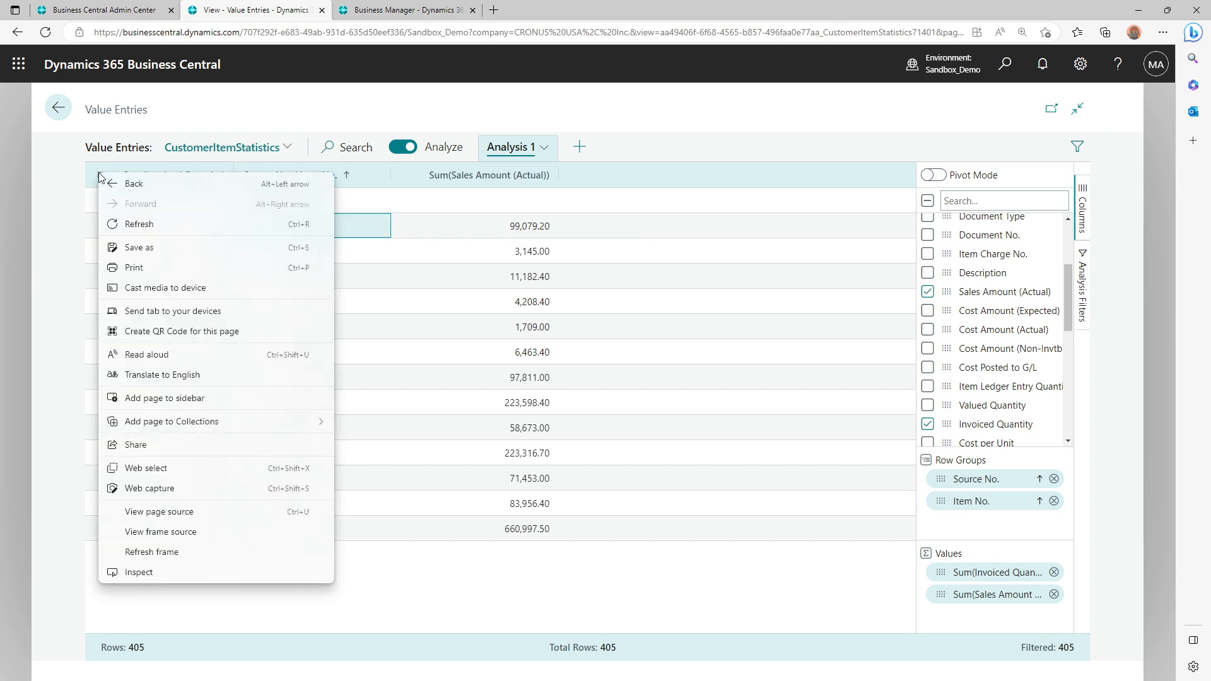
{"action": "left_click", "coordinate": [98, 178]}
{"action": "left_click", "coordinate": [100, 178]}
{"action": "mouse_move", "coordinate": [158, 210]}
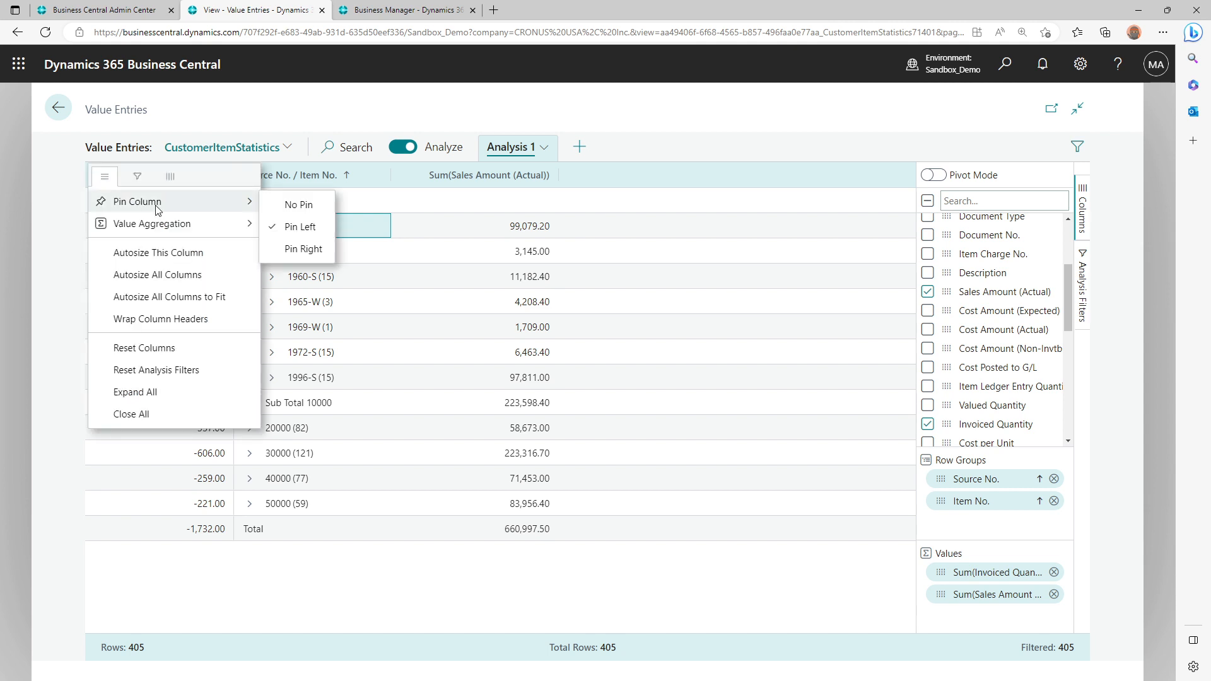
{"action": "left_click", "coordinate": [301, 206]}
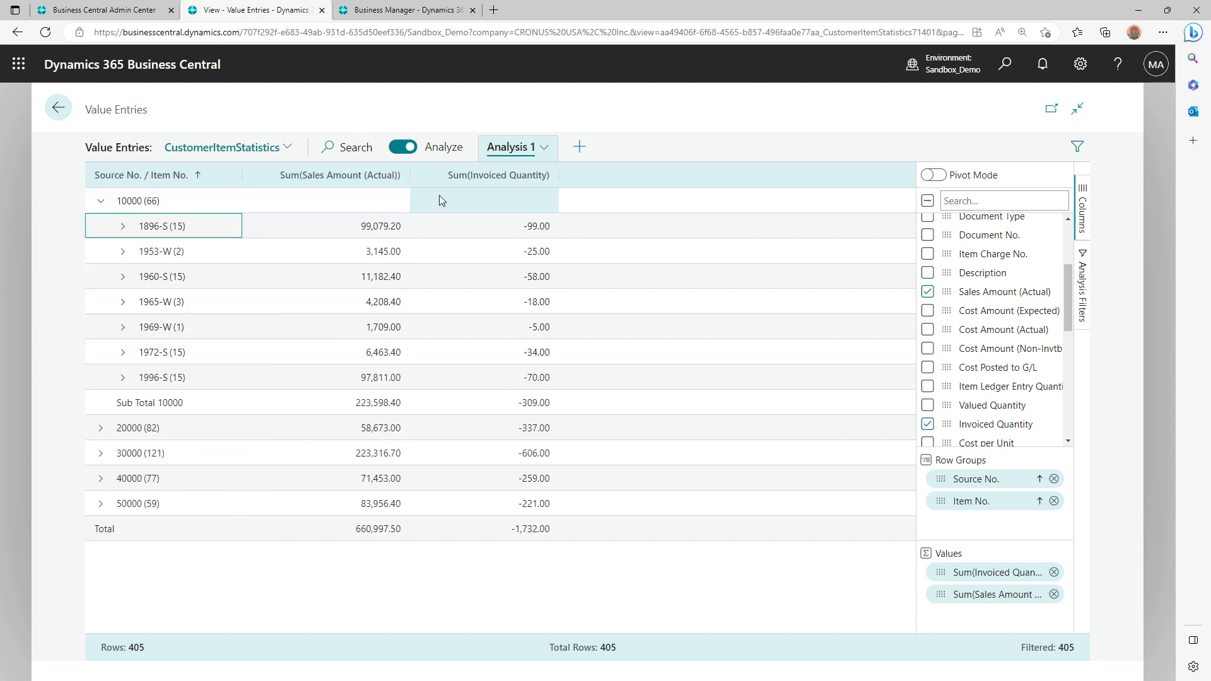
Move the Sum(Invoiced Quantity) column ahead of the Sum(Sales Amount (Actual)) column
{"action": "left_click_drag", "start_coordinate": [498, 177], "coordinate": [316, 180]}
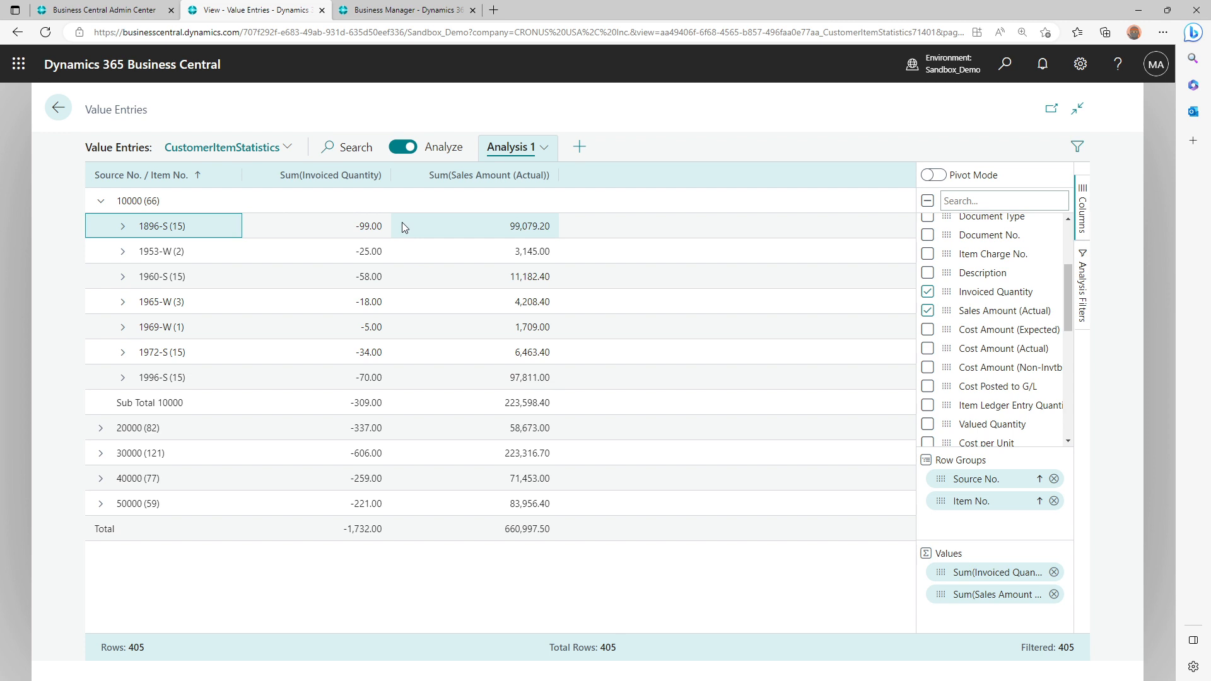
Compare the item amounts and the total for customer 10000 in the report preview with the sales amounts in the analysis
{"action": "left_click", "coordinate": [421, 4]}
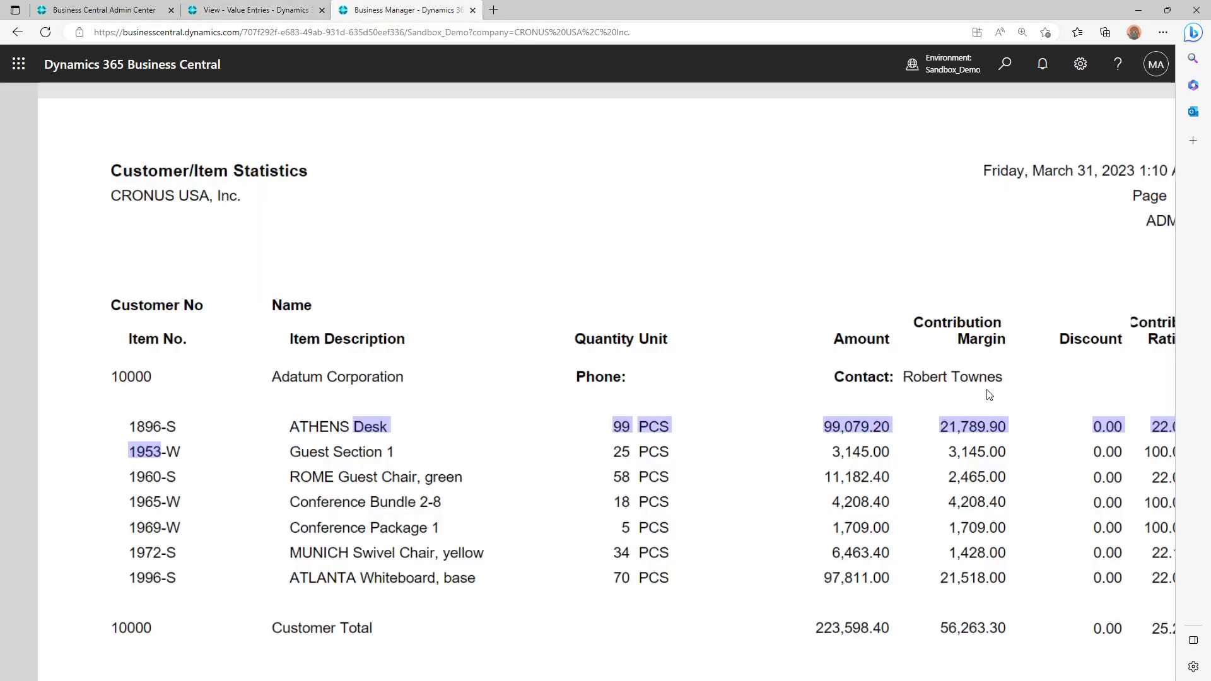
{"action": "left_click", "coordinate": [868, 351]}
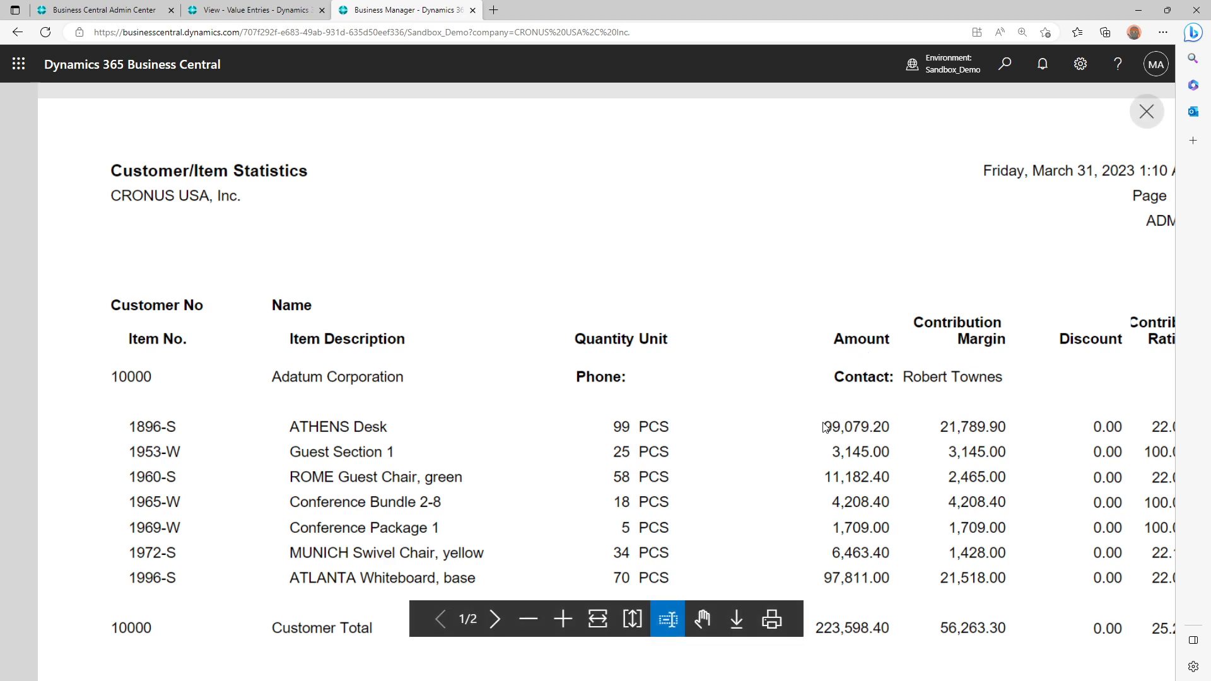
{"action": "left_click", "coordinate": [296, 9]}
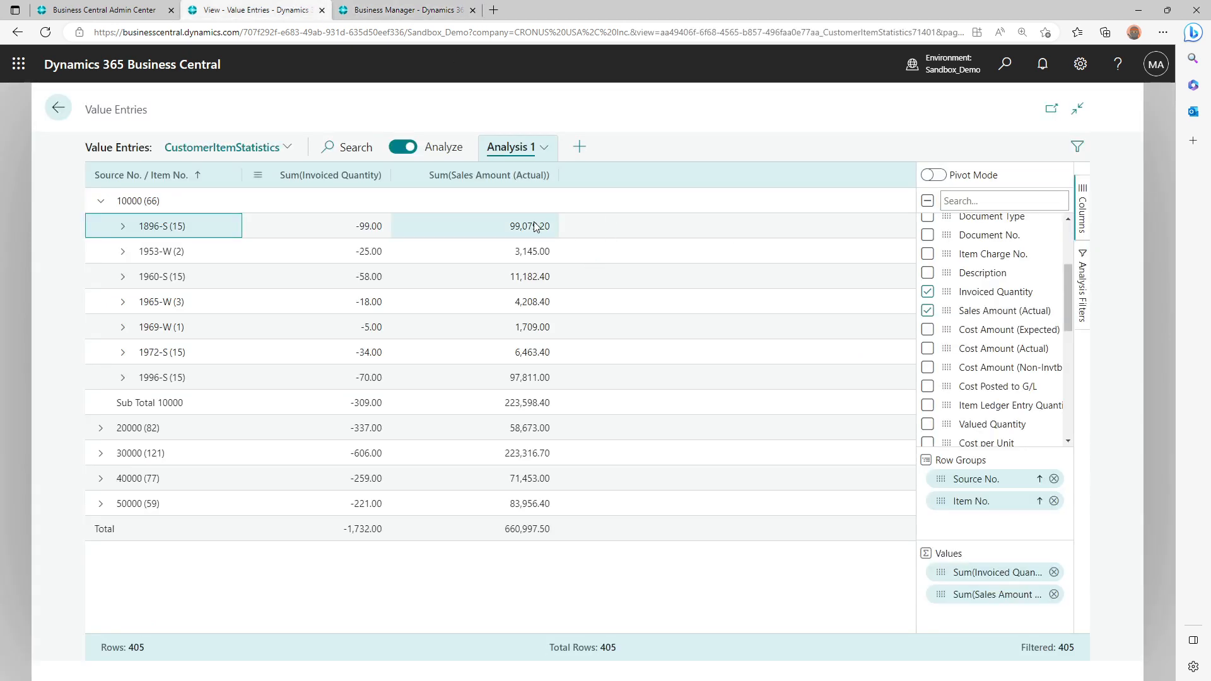
{"action": "left_click", "coordinate": [403, 10]}
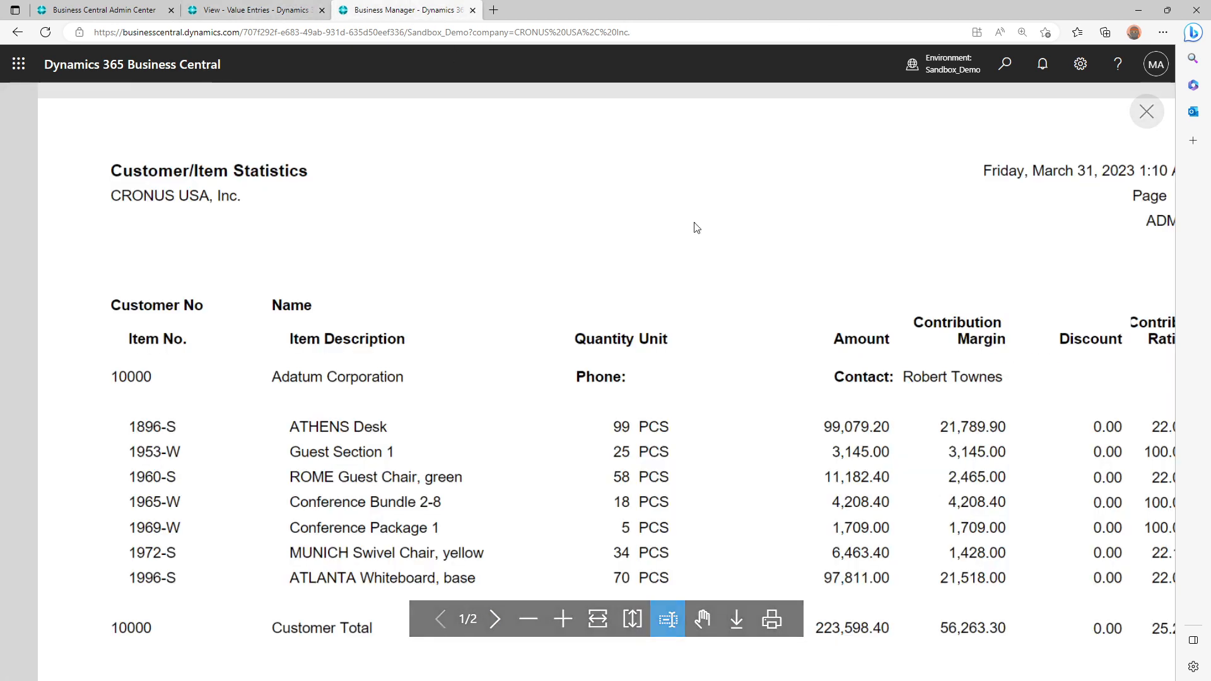
{"action": "scroll", "coordinate": [865, 599], "scroll_direction": "down", "scroll_amount": 3}
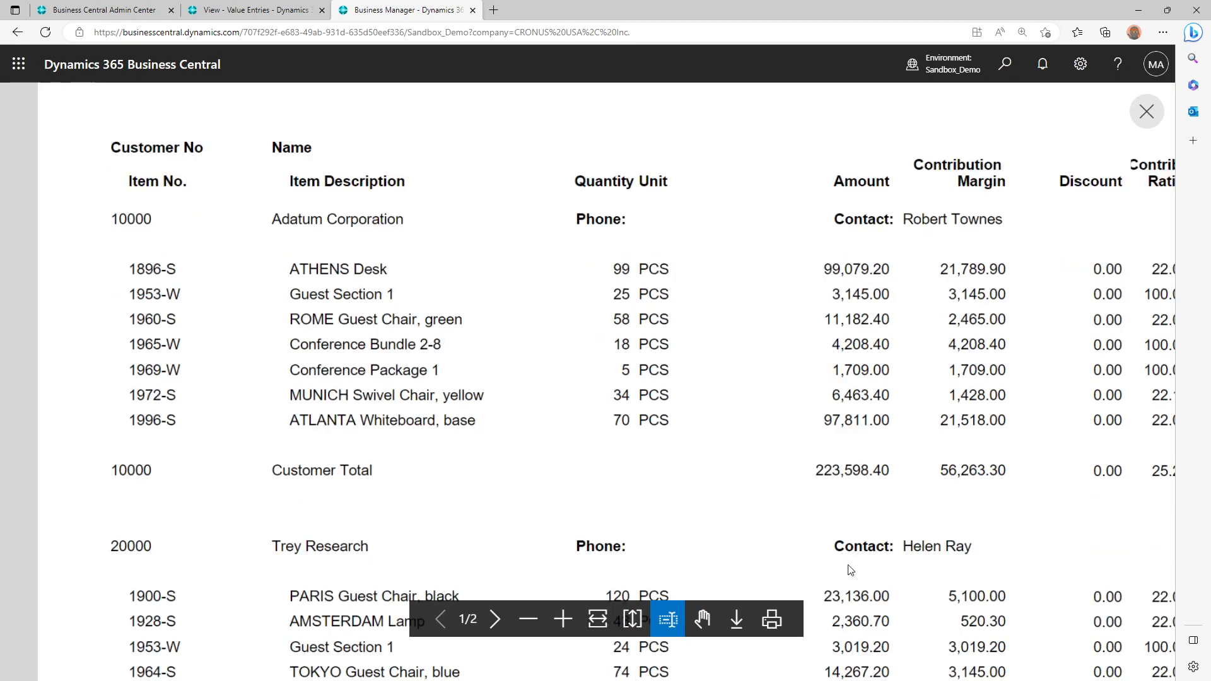
{"action": "left_click_drag", "start_coordinate": [125, 468], "coordinate": [230, 479]}
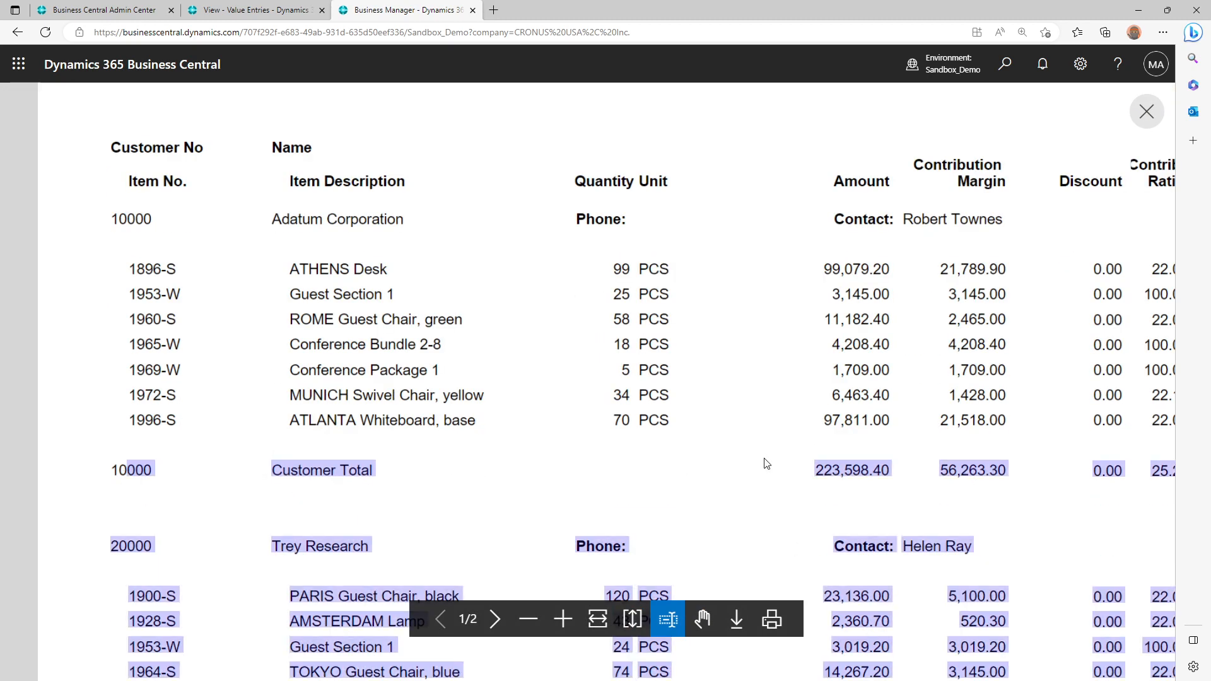
{"action": "left_click_drag", "start_coordinate": [823, 469], "coordinate": [891, 457]}
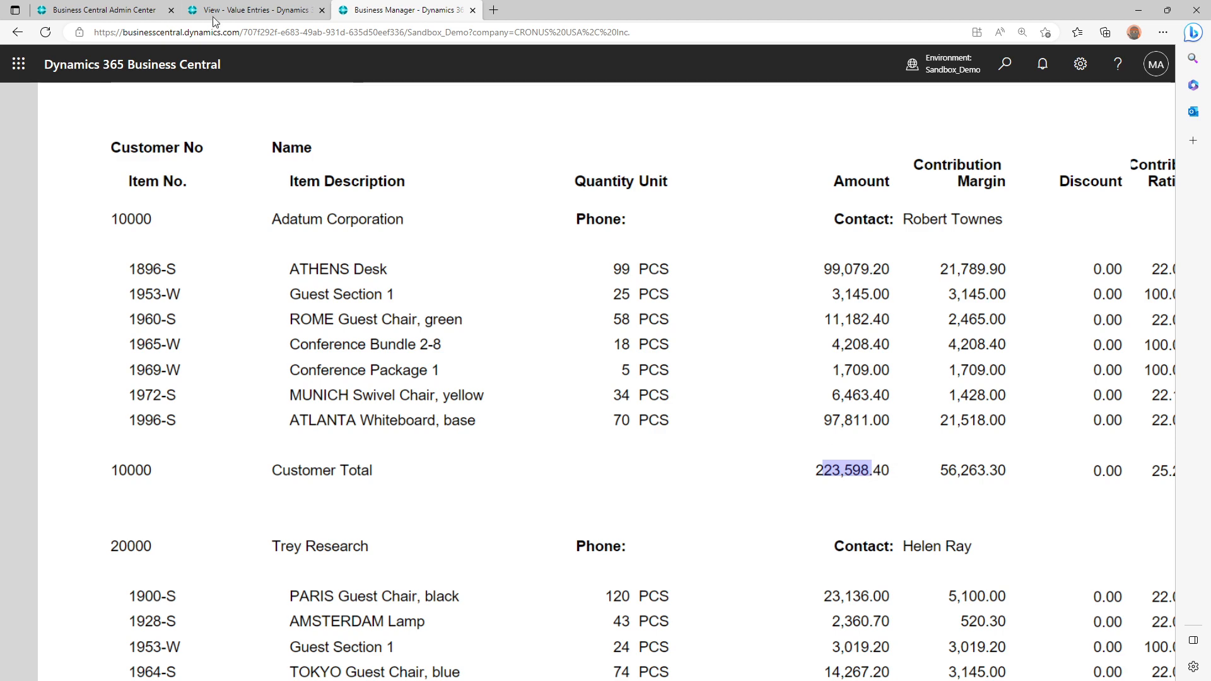
{"action": "left_click", "coordinate": [252, 9]}
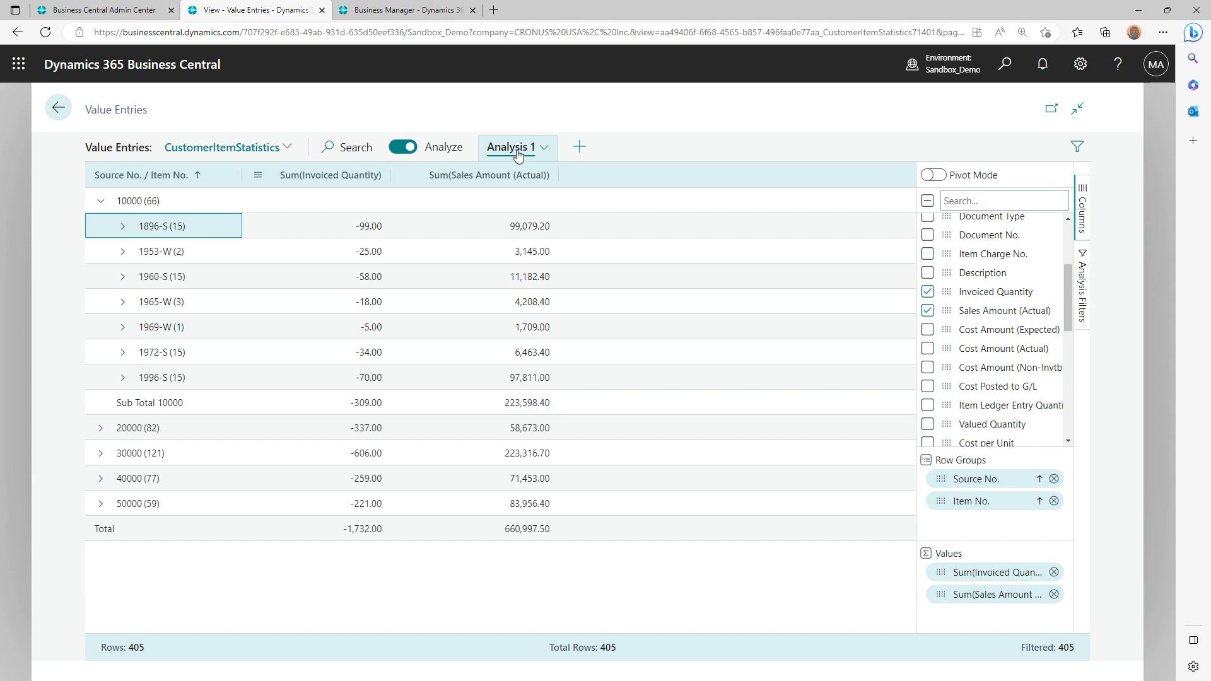
Rename the Analysis 1 analysis as Customer Item Stats
{"action": "left_click", "coordinate": [543, 148]}
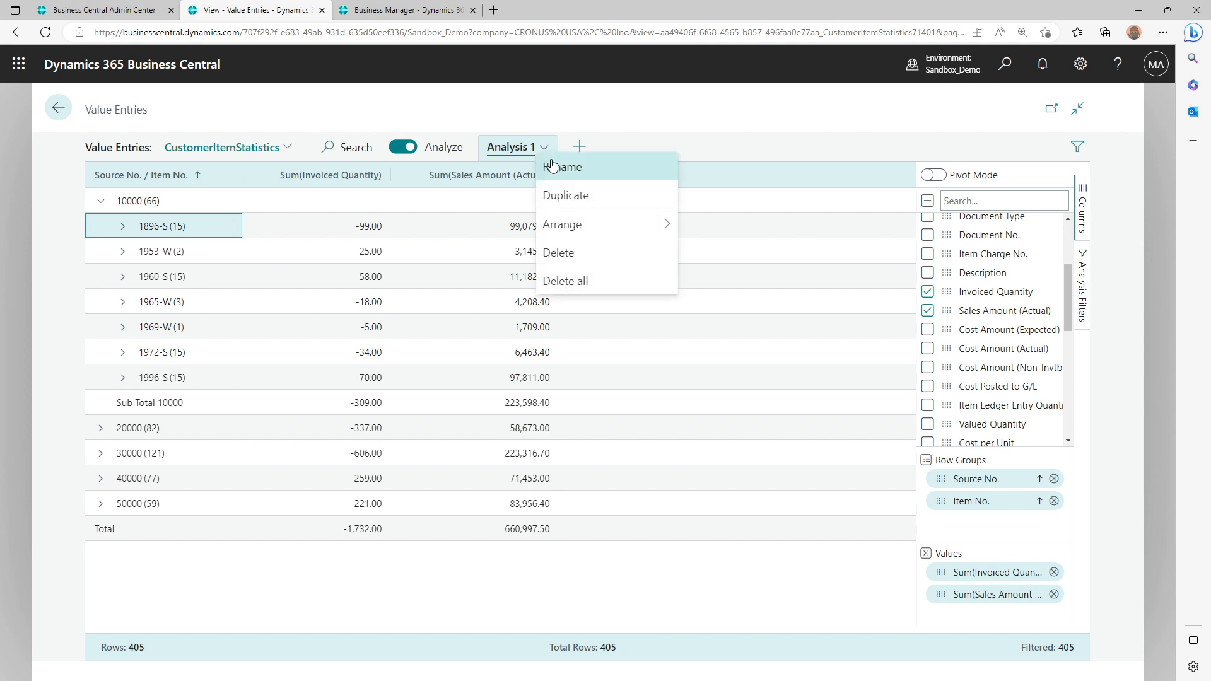
{"action": "left_click", "coordinate": [552, 166]}
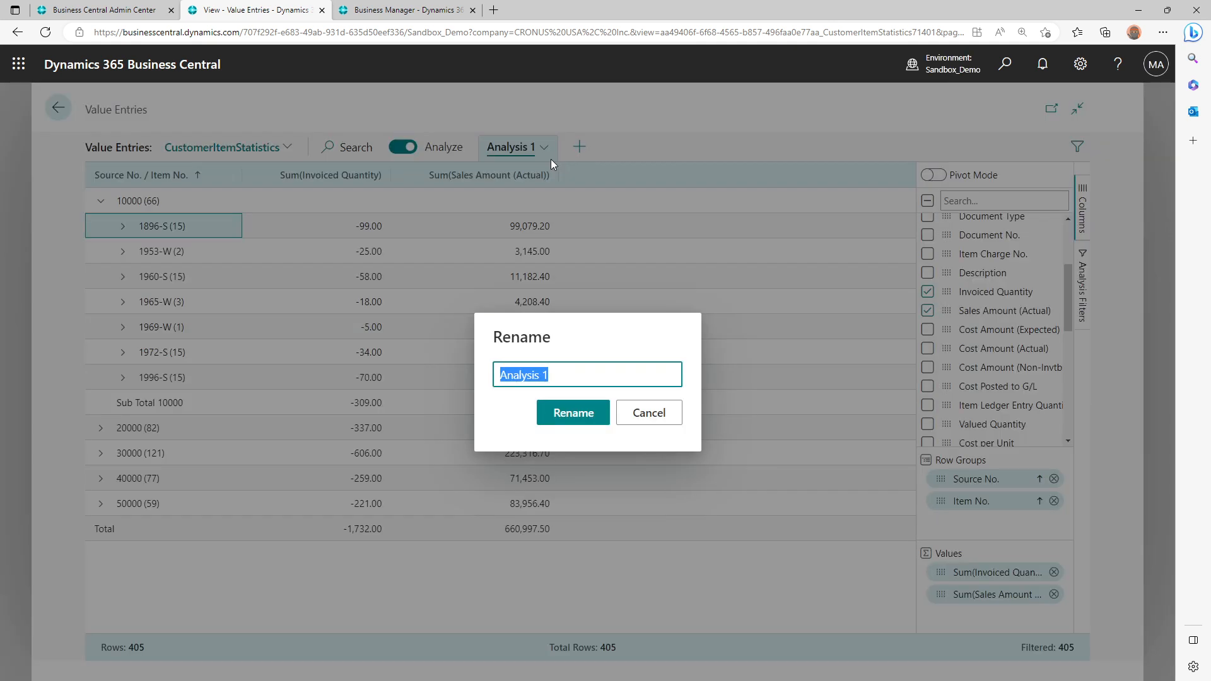
{"action": "type", "text": "Customer Item Stats"}
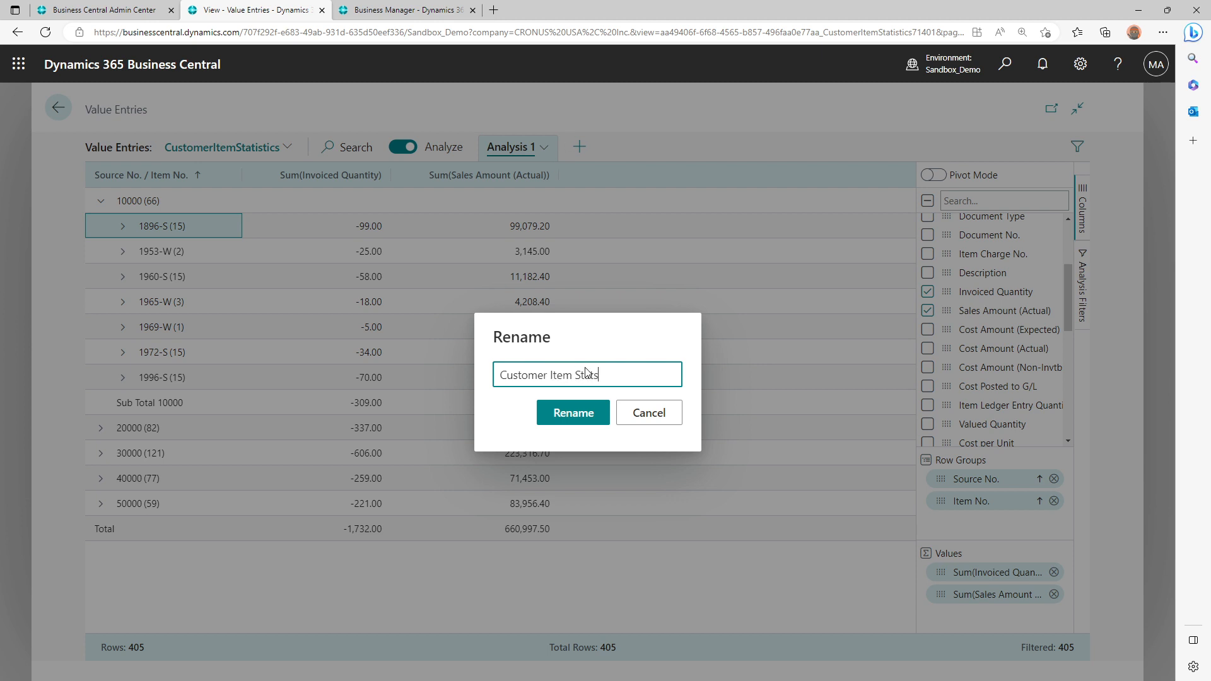
{"action": "left_click", "coordinate": [570, 414]}
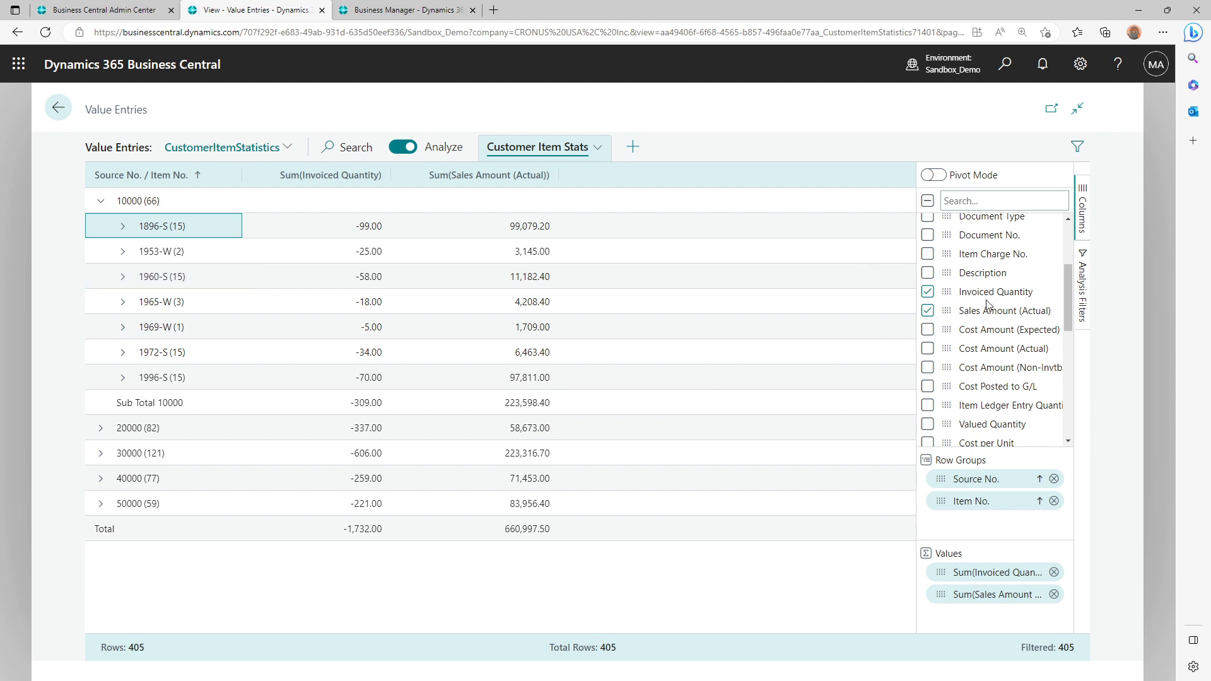
Turn on Pivot Mode for the analysis and set Posting Date Quarter as the column label
{"action": "scroll", "coordinate": [988, 304], "scroll_direction": "up", "scroll_amount": 3}
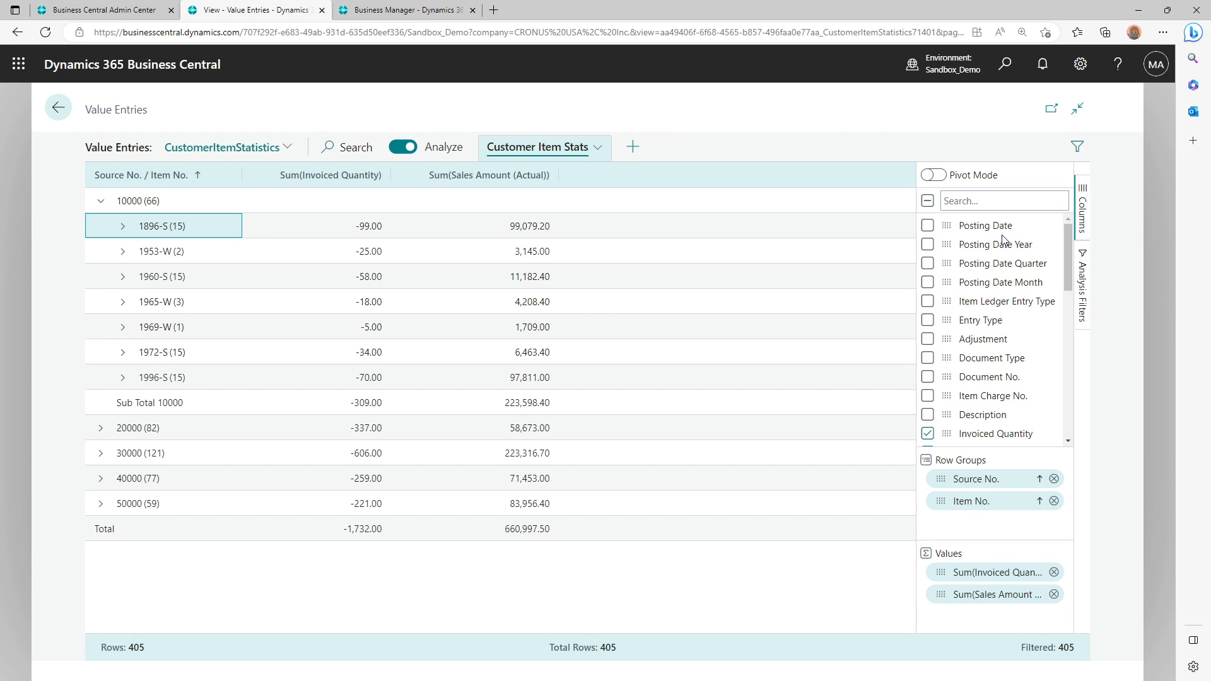
{"action": "mouse_move", "coordinate": [946, 263]}
{"action": "left_mouse_down"}
{"action": "mouse_move", "coordinate": [998, 279]}
{"action": "mouse_move", "coordinate": [954, 278]}
{"action": "left_mouse_up"}
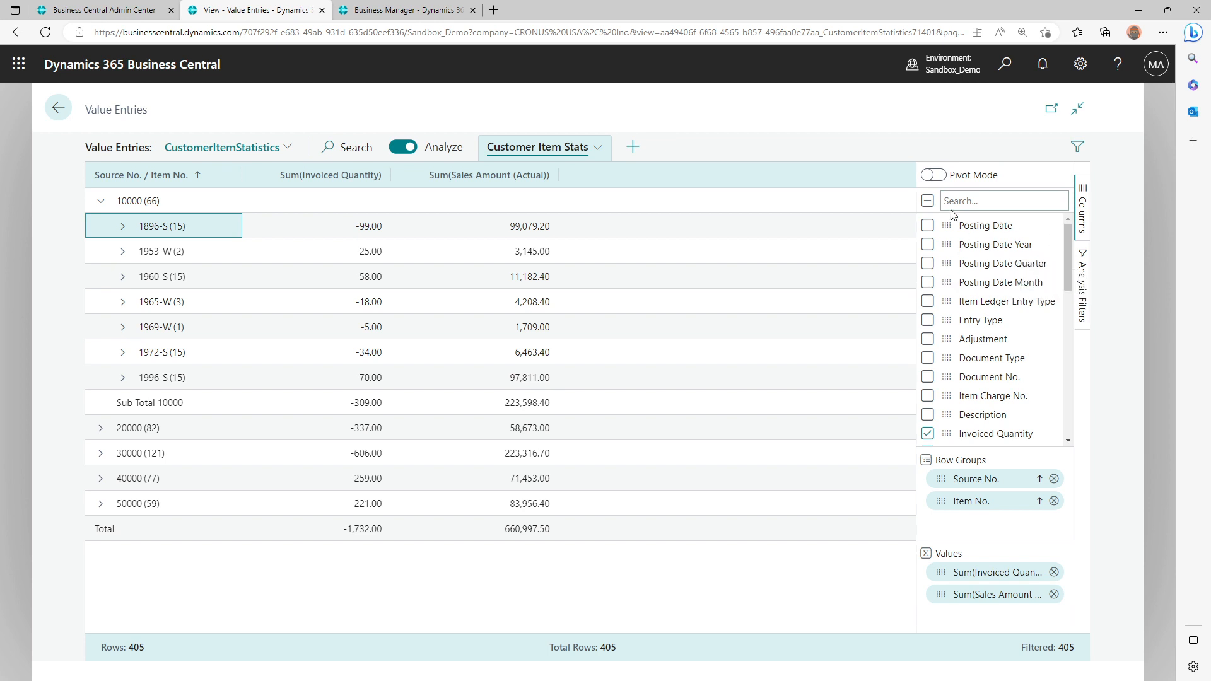
{"action": "left_click", "coordinate": [946, 175]}
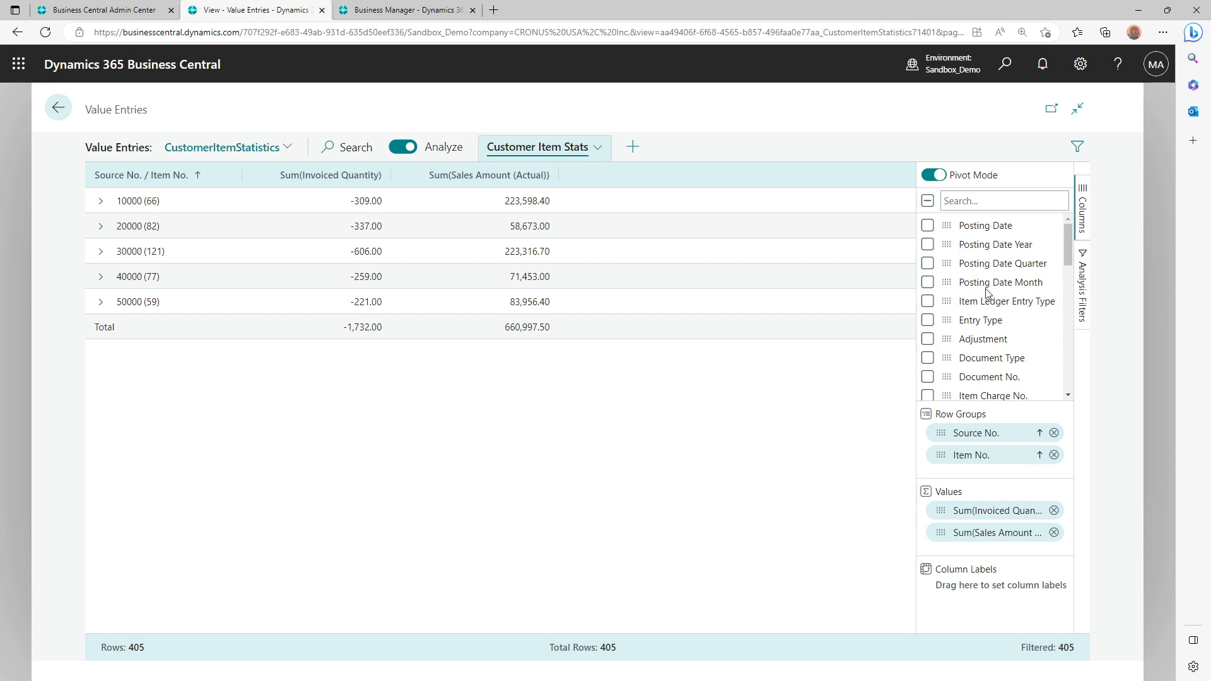
{"action": "left_click_drag", "start_coordinate": [944, 265], "coordinate": [988, 593]}
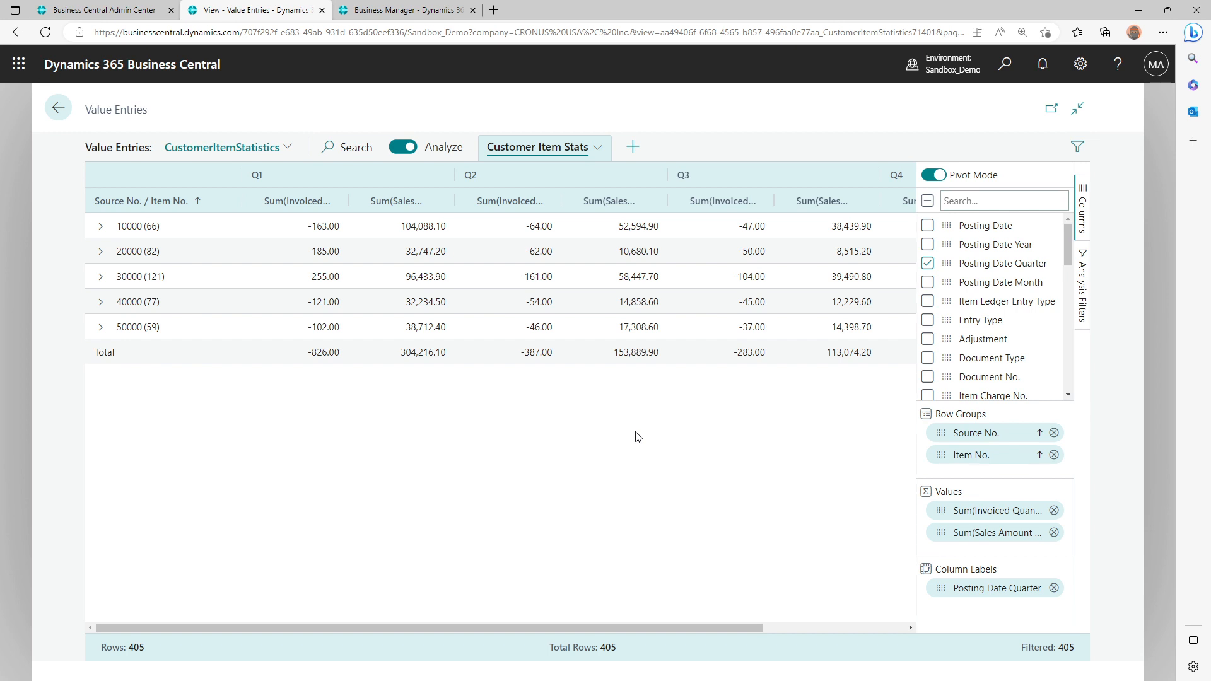
{"action": "left_click_drag", "start_coordinate": [629, 628], "coordinate": [280, 614]}
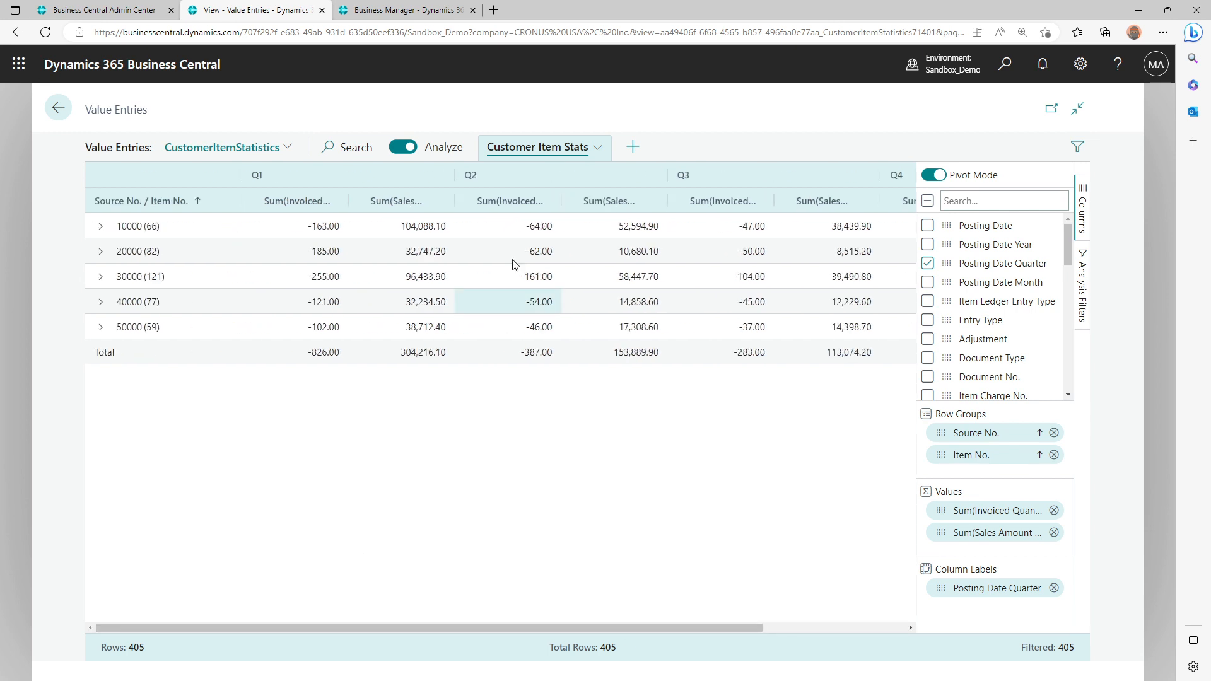
Review the pinning options for the Q2 Invoiced Quantity column and the aggregation functions available for the Invoiced Quantity value
{"action": "left_click", "coordinate": [469, 204]}
{"action": "mouse_move", "coordinate": [502, 225]}
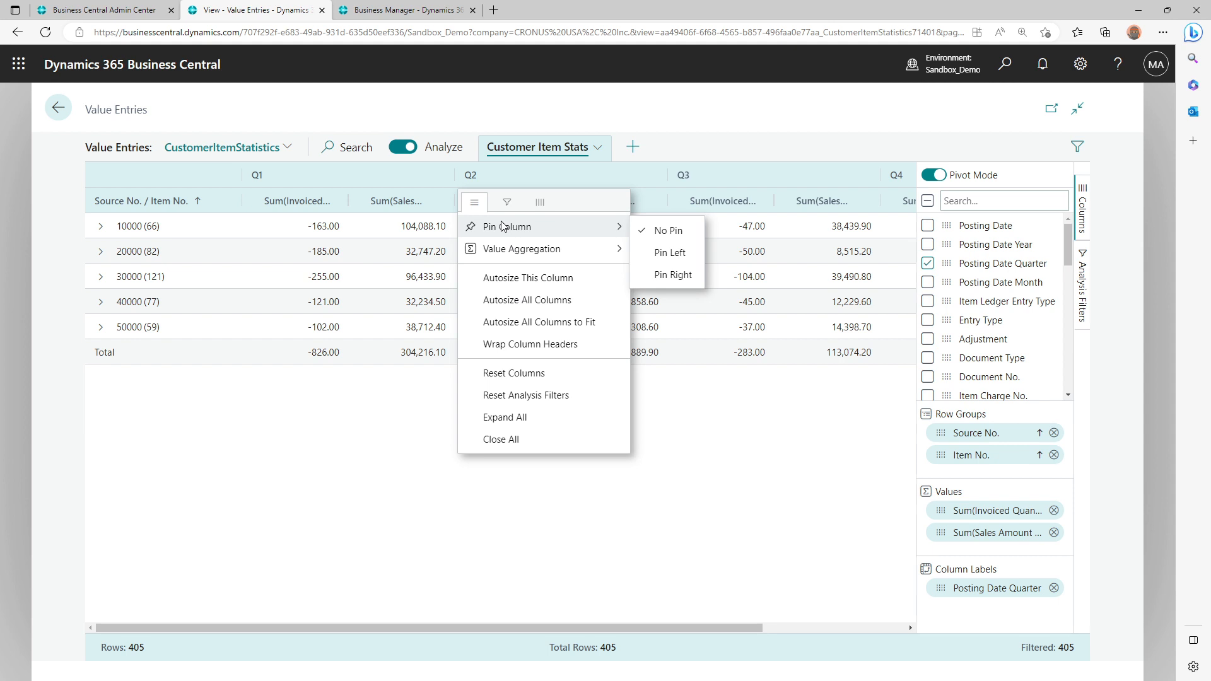
{"action": "mouse_move", "coordinate": [564, 254]}
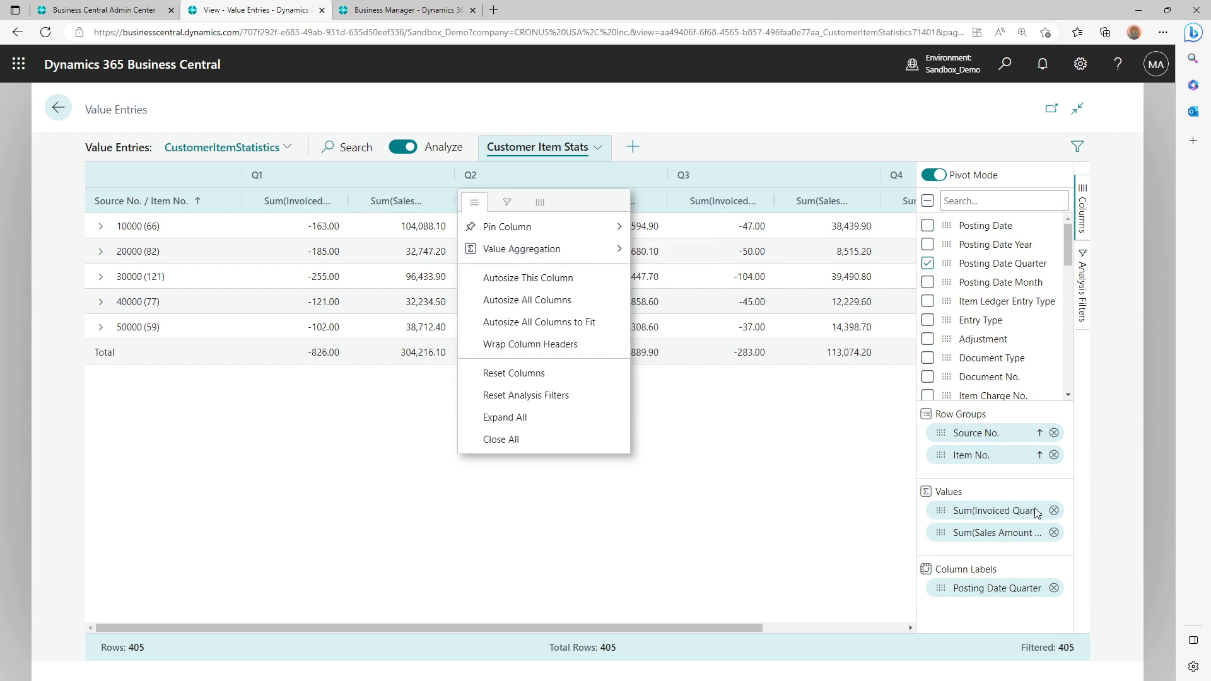
{"action": "left_click", "coordinate": [940, 510]}
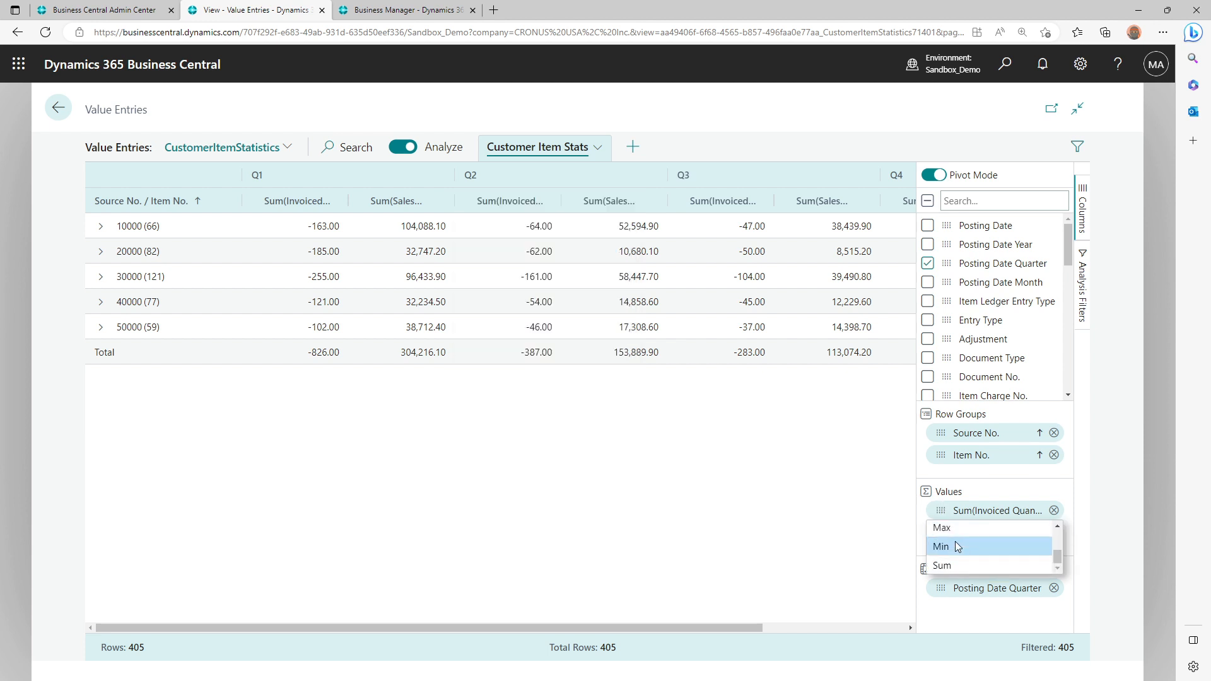
{"action": "scroll", "coordinate": [953, 556], "scroll_direction": "up", "scroll_amount": 2}
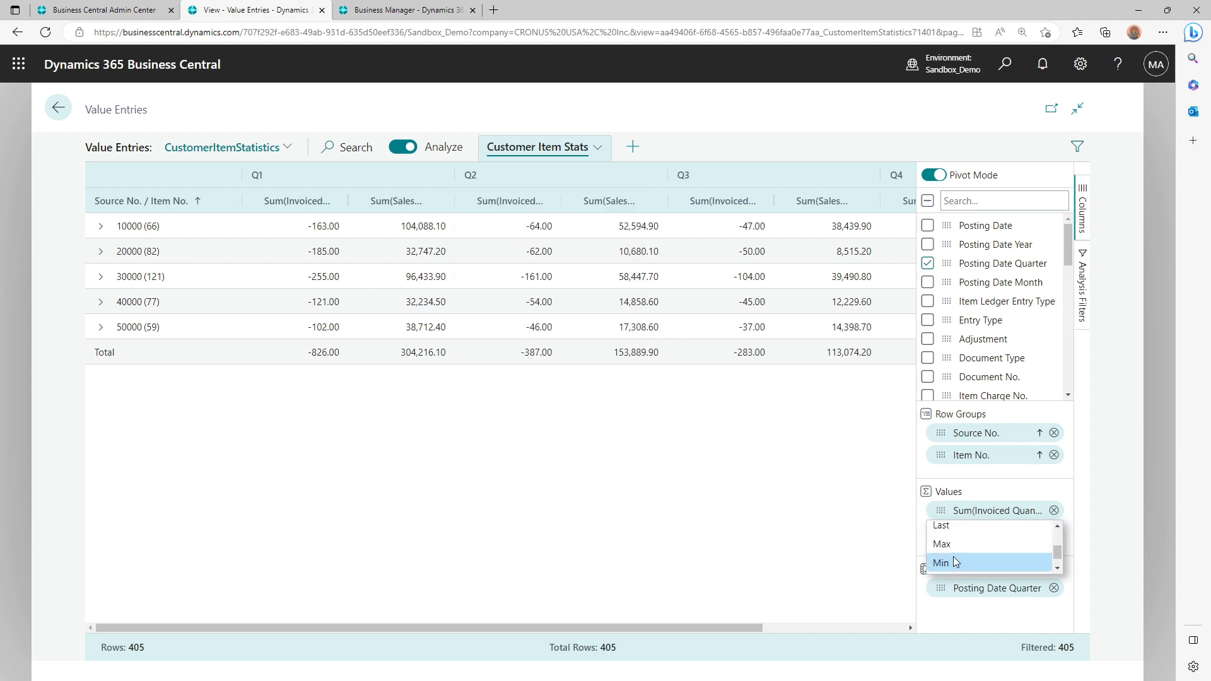
{"action": "scroll", "coordinate": [953, 558], "scroll_direction": "up", "scroll_amount": 3}
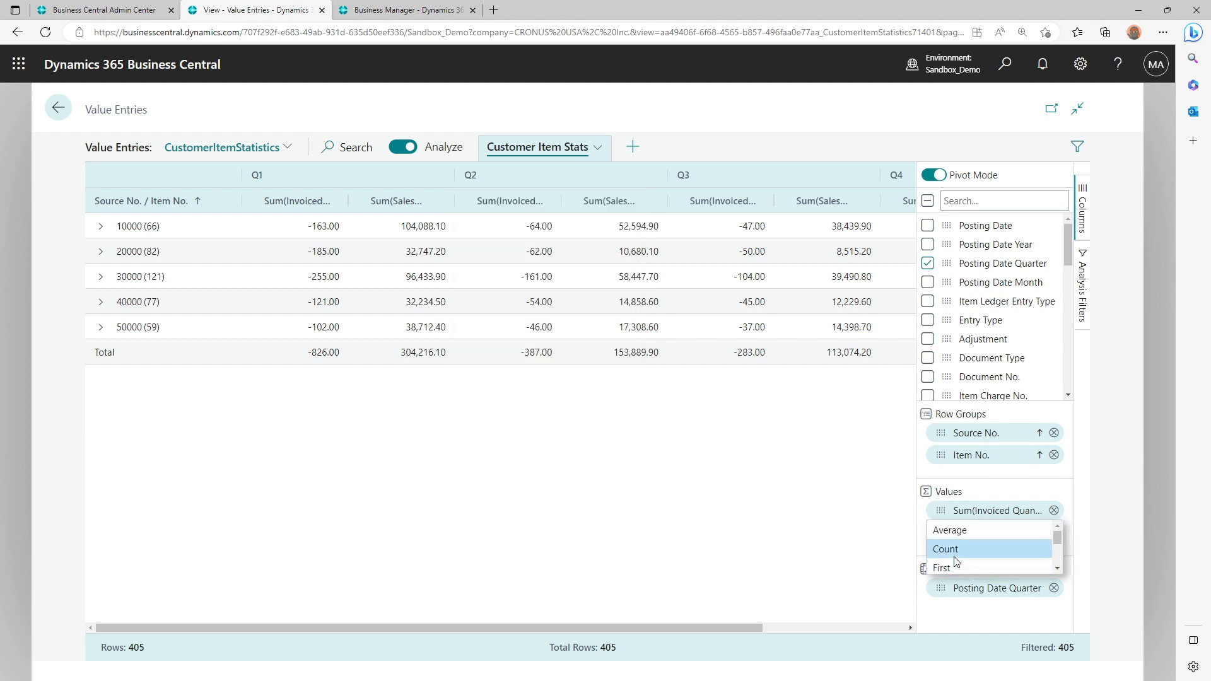
{"action": "left_click", "coordinate": [836, 531]}
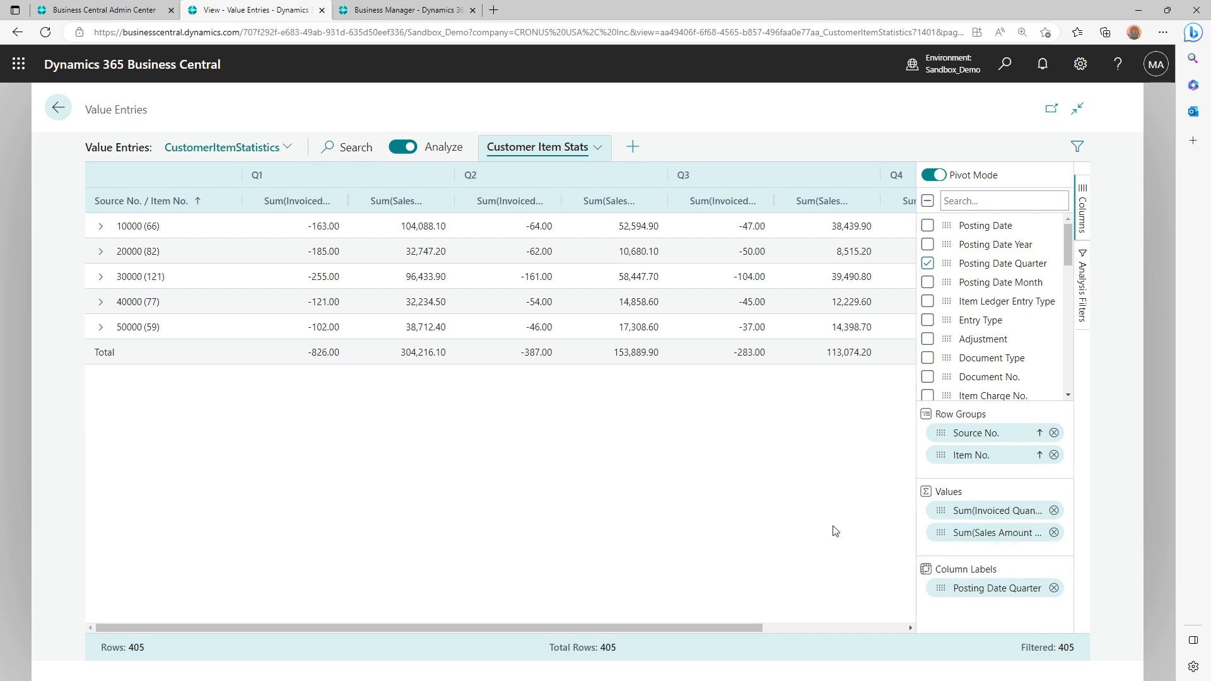
Autosize all columns of the pivoted analysis and turn on Wrap Column Headers
{"action": "left_click", "coordinate": [262, 203]}
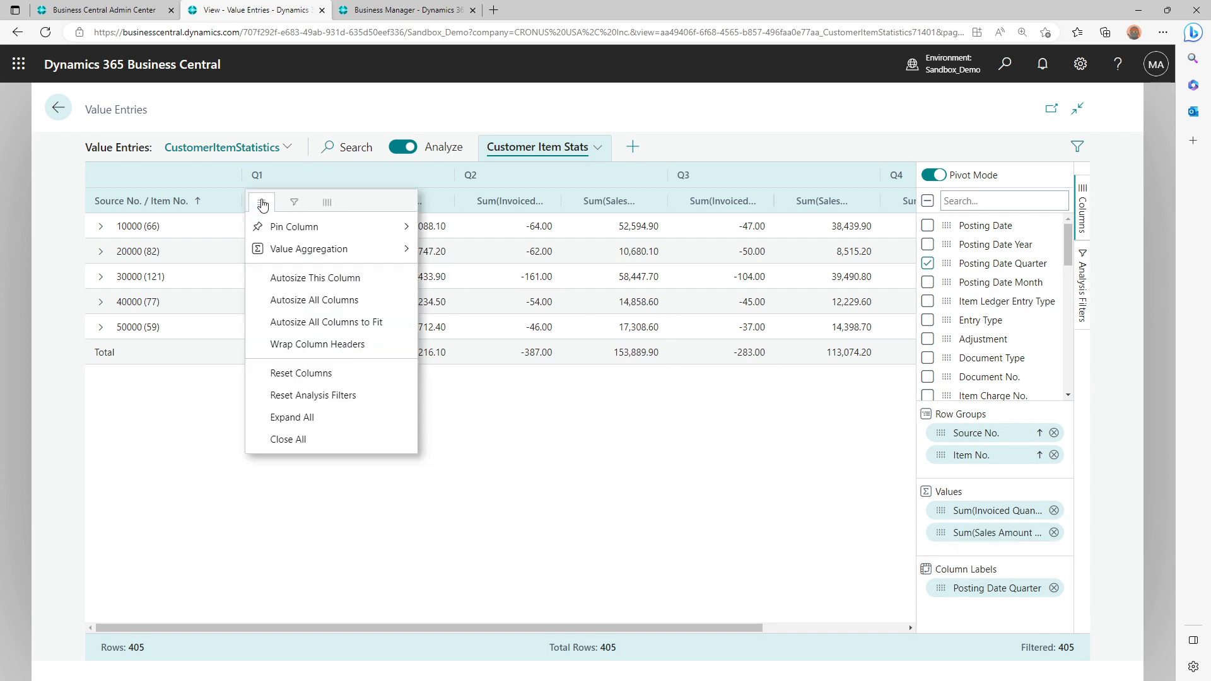
{"action": "left_click", "coordinate": [330, 299]}
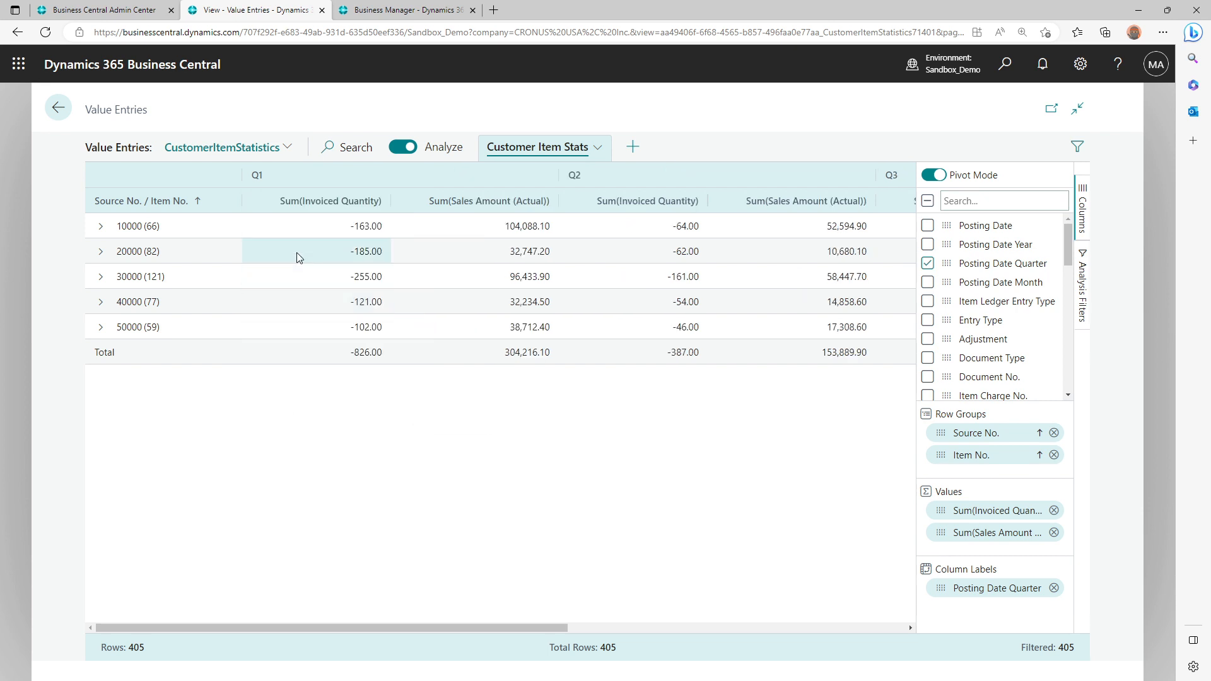
{"action": "left_click", "coordinate": [251, 202]}
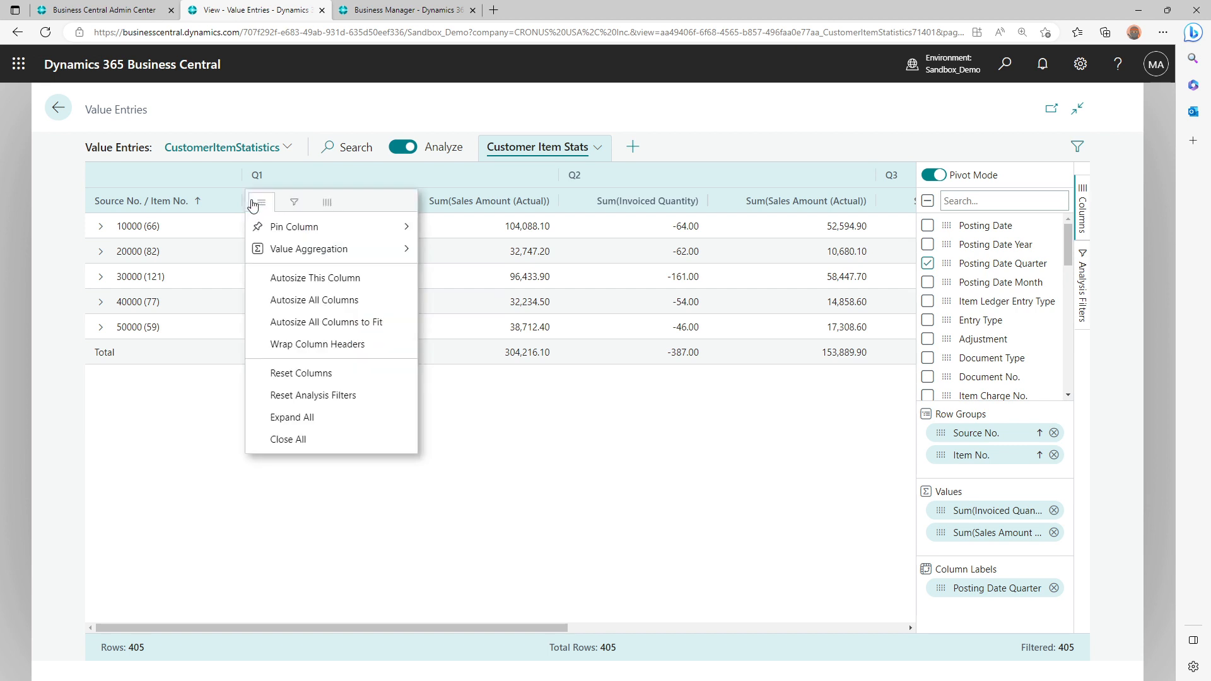
{"action": "left_click", "coordinate": [342, 347]}
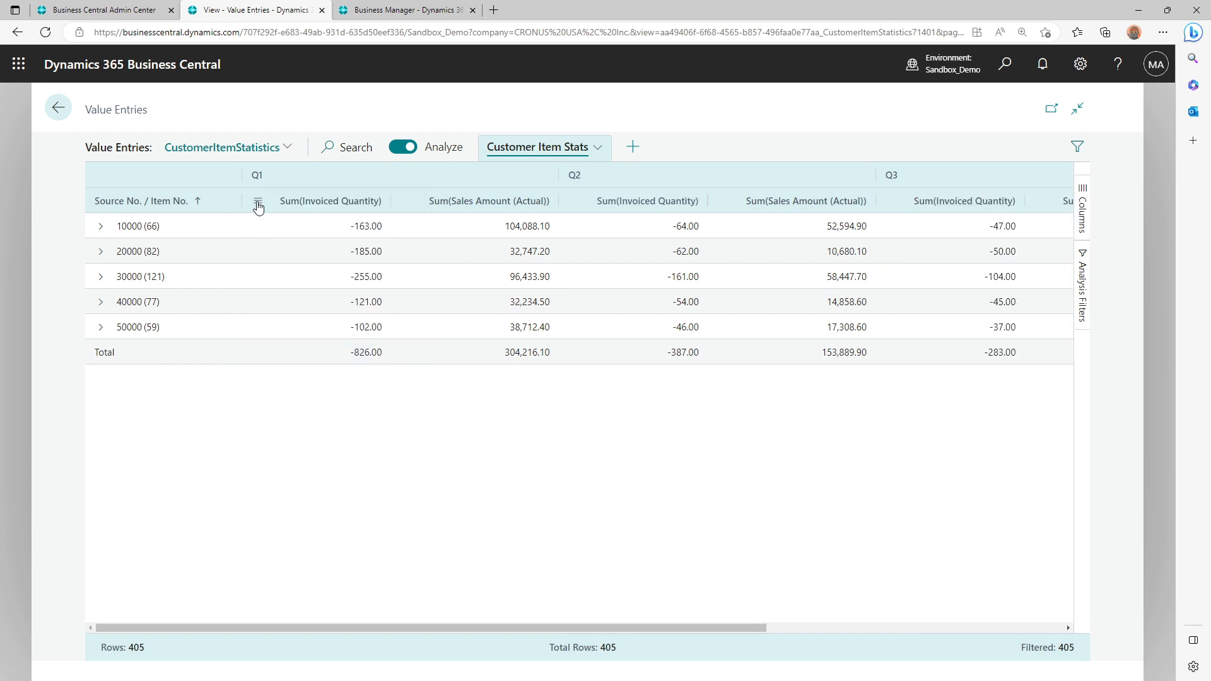
Expand all row groups, and review the field and filter options of the Q1 Sum(Invoiced Quantity) column
{"action": "left_click", "coordinate": [259, 203]}
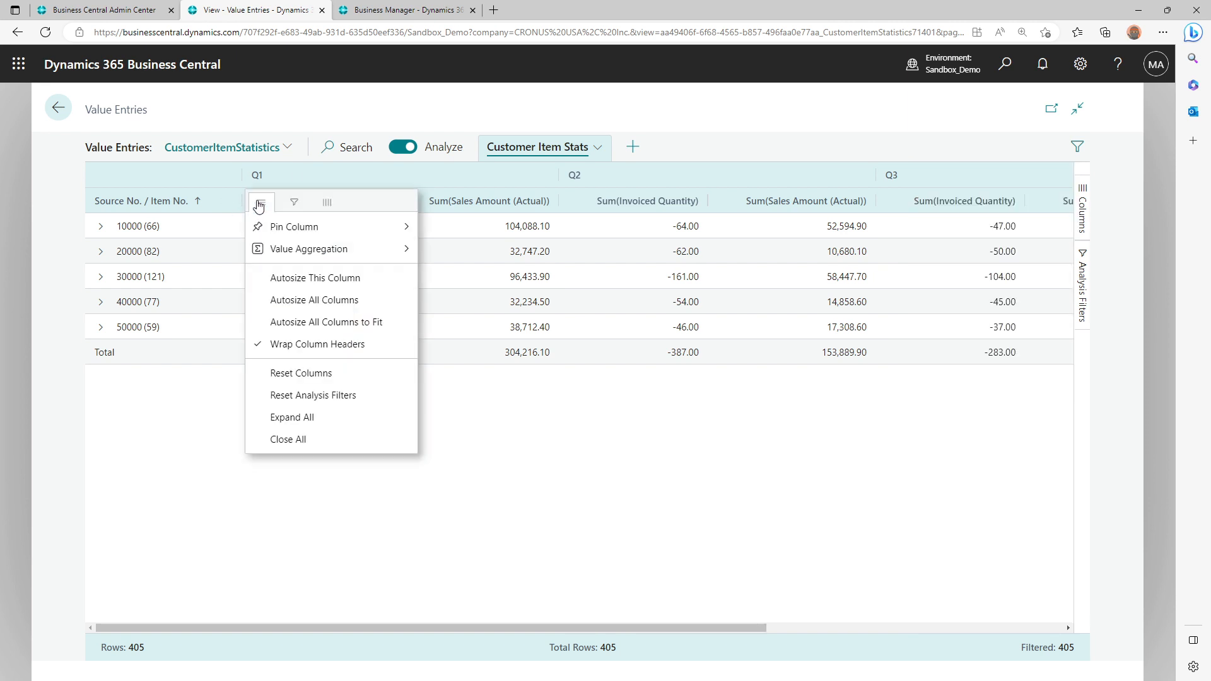
{"action": "left_click", "coordinate": [318, 419]}
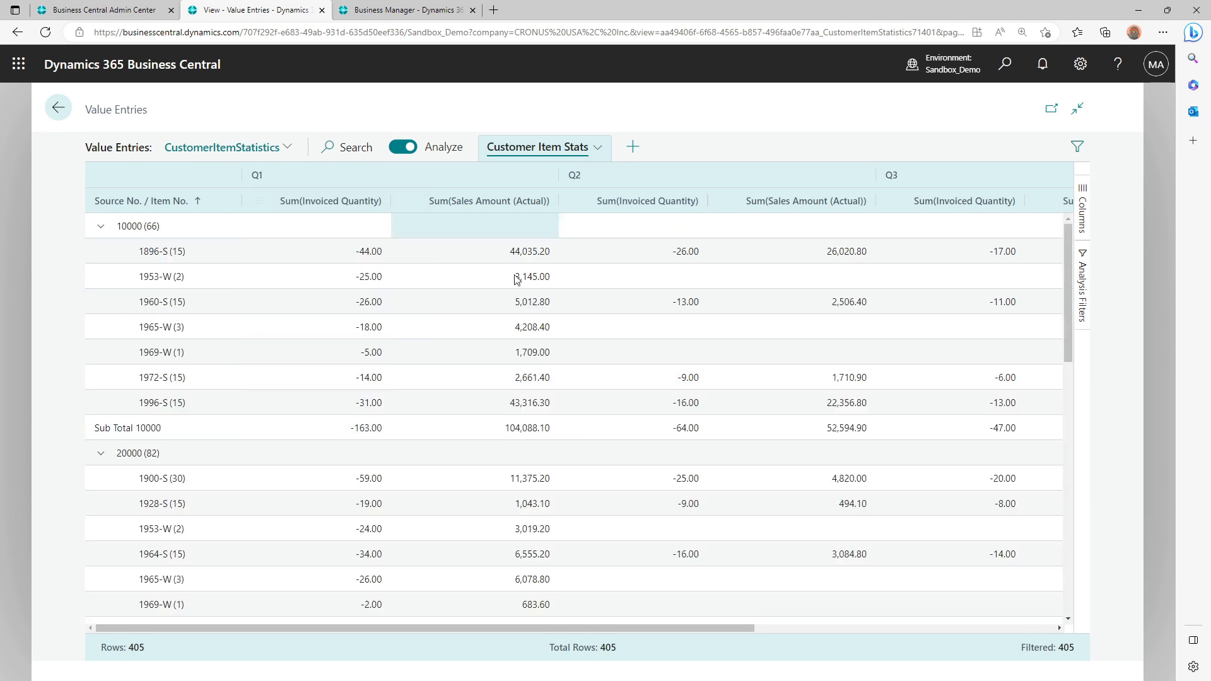
{"action": "left_click", "coordinate": [265, 204]}
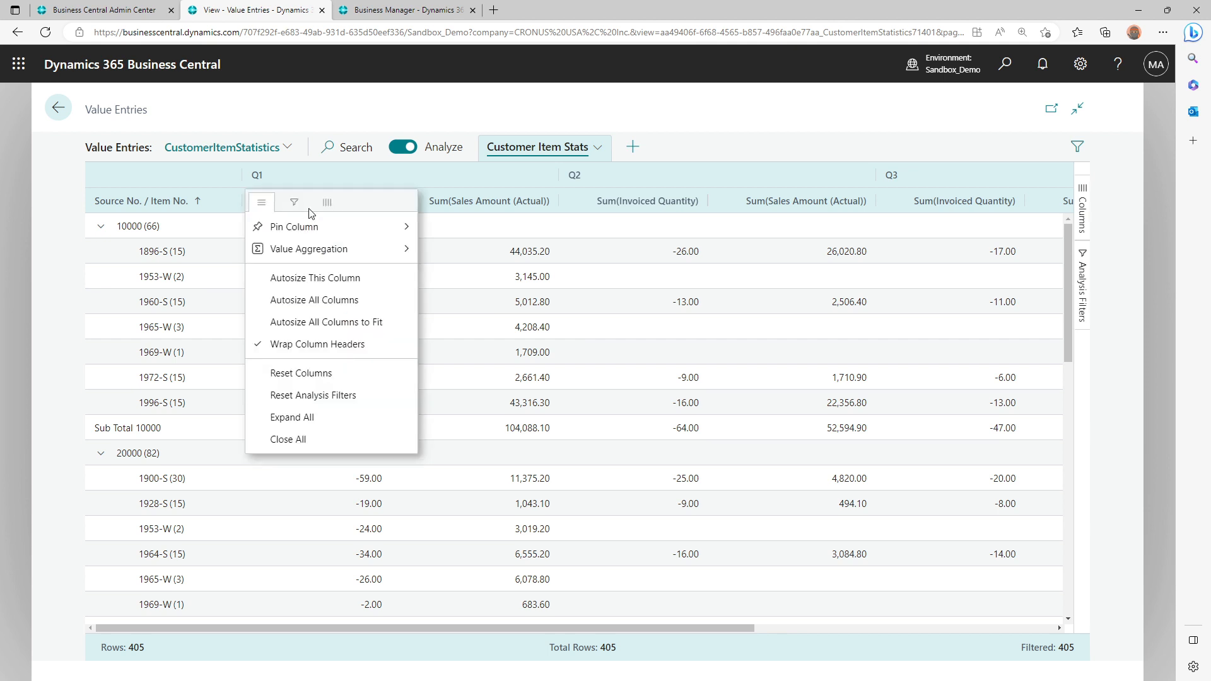
{"action": "left_click", "coordinate": [327, 203]}
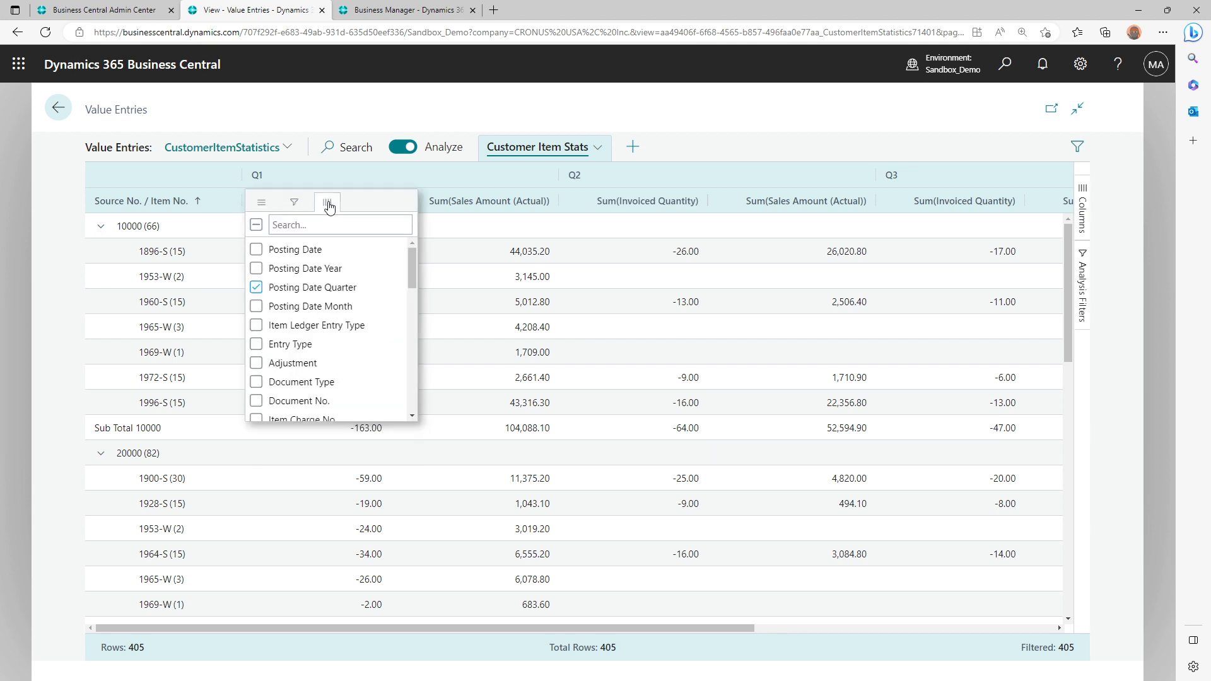
{"action": "left_click", "coordinate": [294, 202]}
{"action": "left_click", "coordinate": [265, 204]}
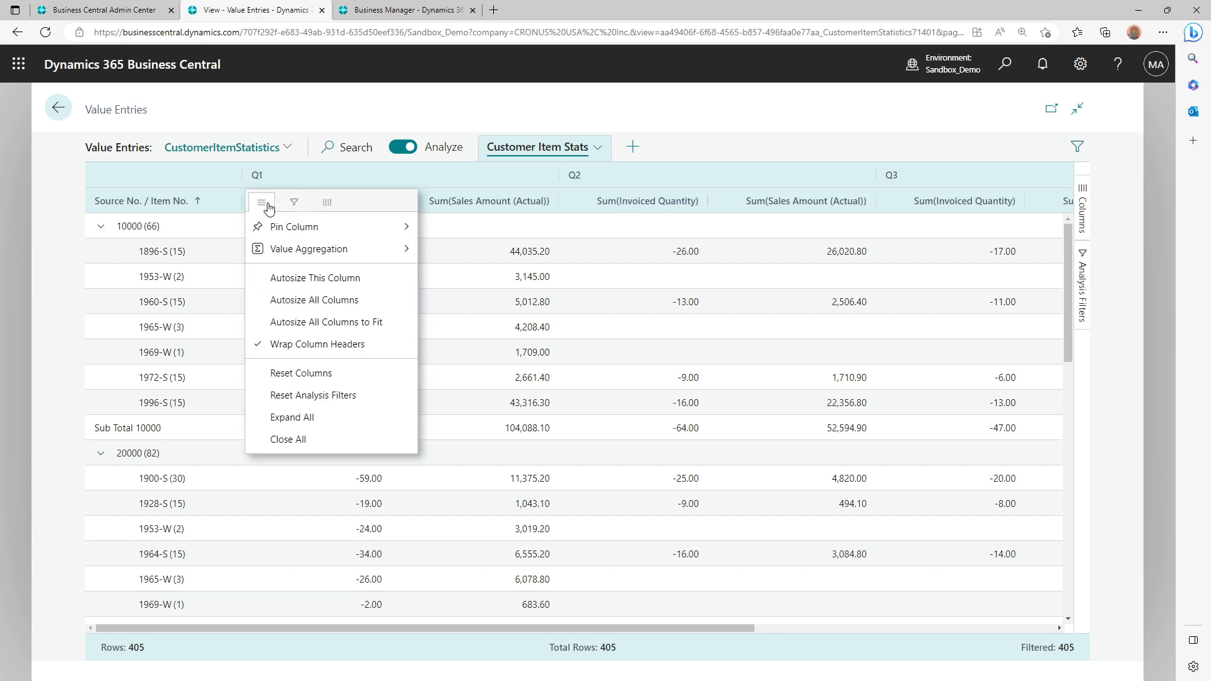
{"action": "left_click", "coordinate": [266, 205]}
Sort the analysis by Q1 Sum(Invoiced Quantity) in ascending order and look at the report preview for comparison
{"action": "left_click", "coordinate": [346, 208]}
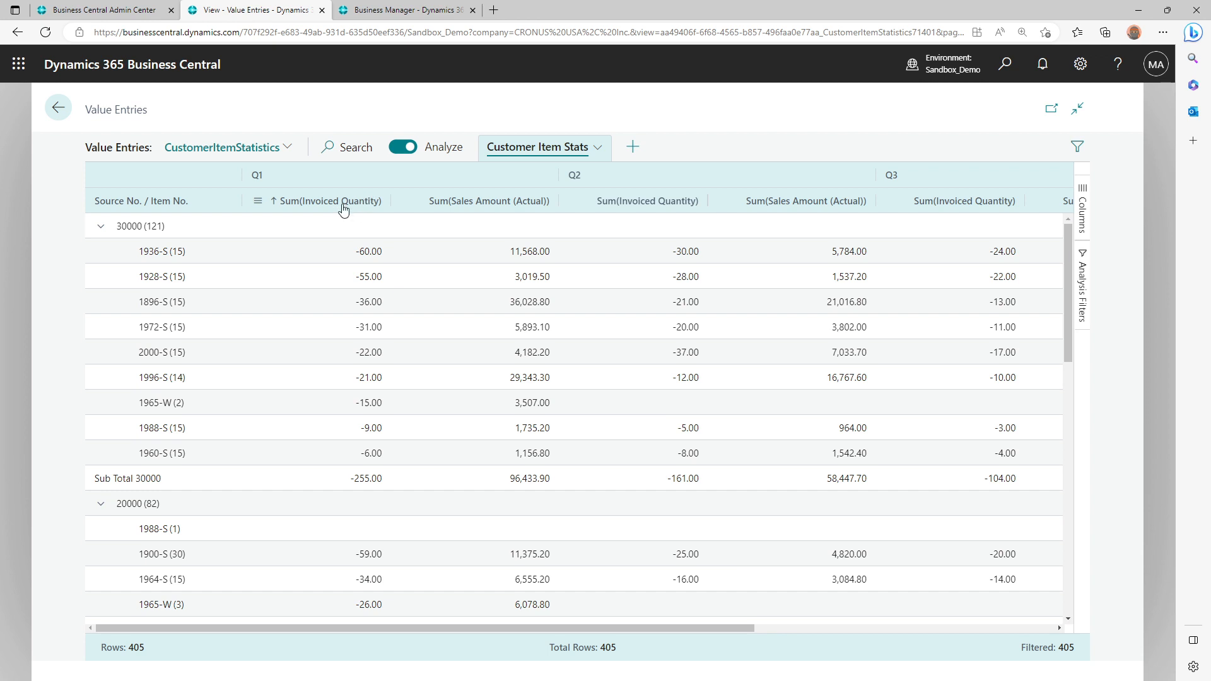
{"action": "left_click", "coordinate": [416, 6]}
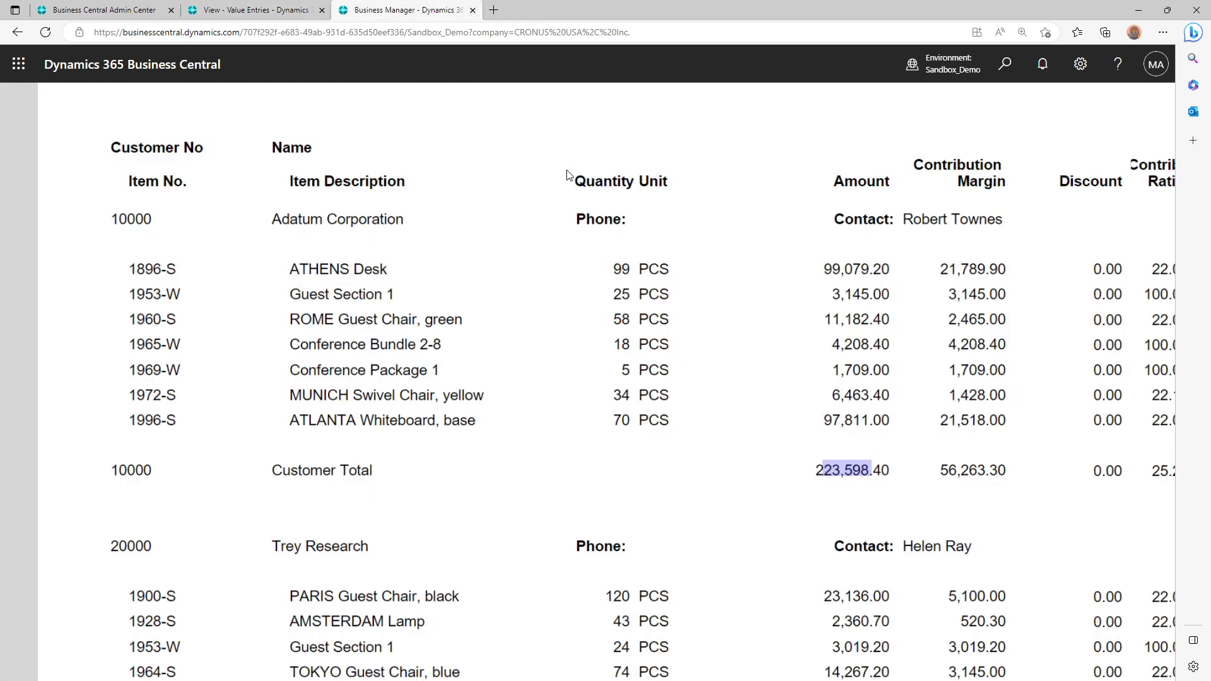
{"action": "left_click", "coordinate": [308, 6]}
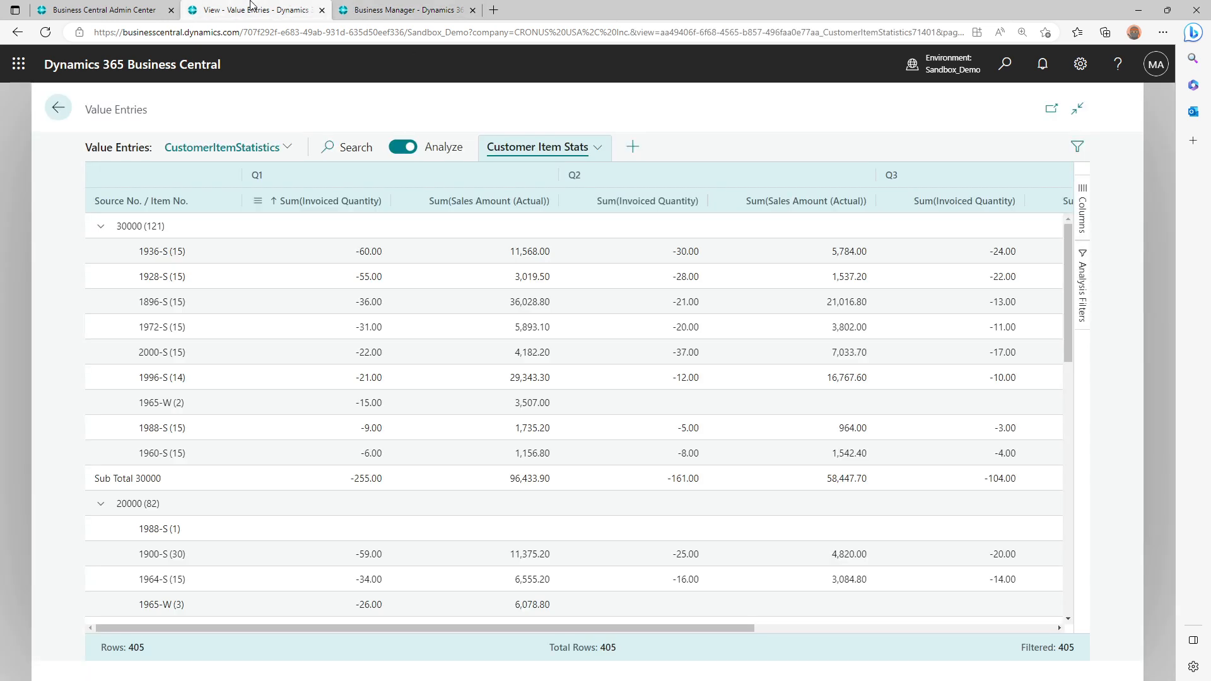
Sort the rows by Source No. / Item No. and try its different sort directions
{"action": "left_click", "coordinate": [140, 202]}
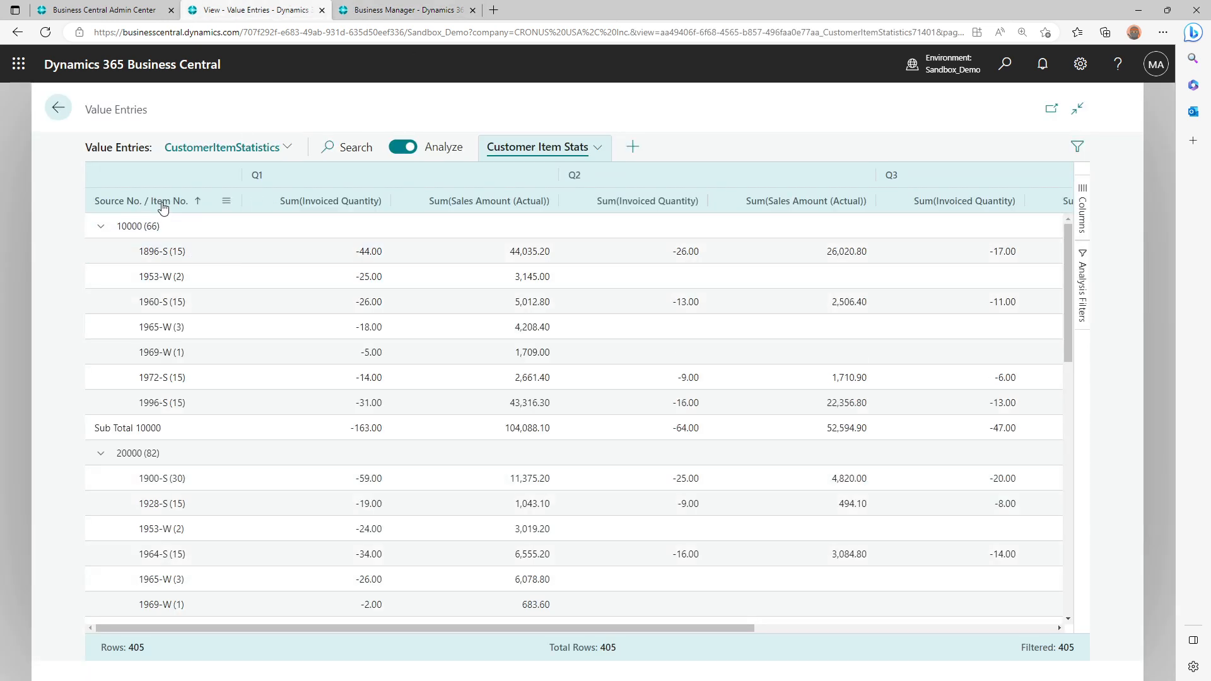
{"action": "left_click", "coordinate": [140, 202]}
{"action": "left_click", "coordinate": [140, 202]}
{"action": "left_click", "coordinate": [140, 203]}
Sort the analysis by Q1 Sum(Invoiced Quantity), trying descending order and finishing with ascending order
{"action": "left_click", "coordinate": [353, 210]}
{"action": "left_click", "coordinate": [353, 211]}
{"action": "right_click", "coordinate": [354, 206]}
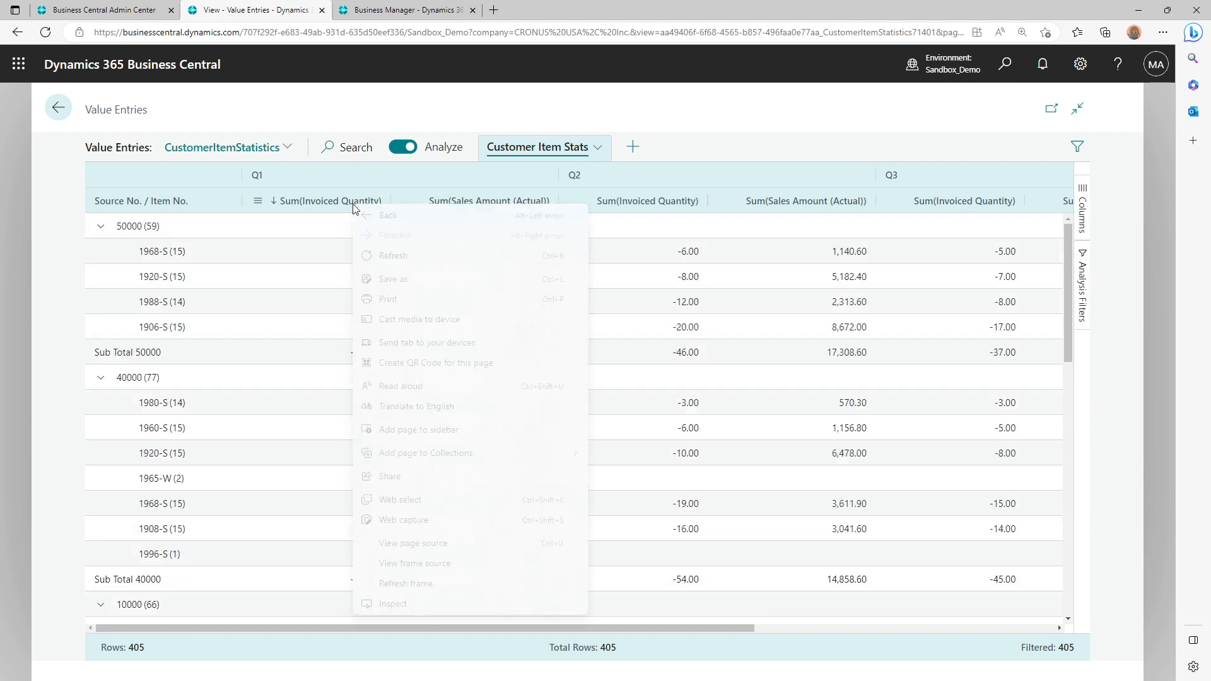
{"action": "left_click", "coordinate": [338, 204]}
{"action": "left_click", "coordinate": [339, 205]}
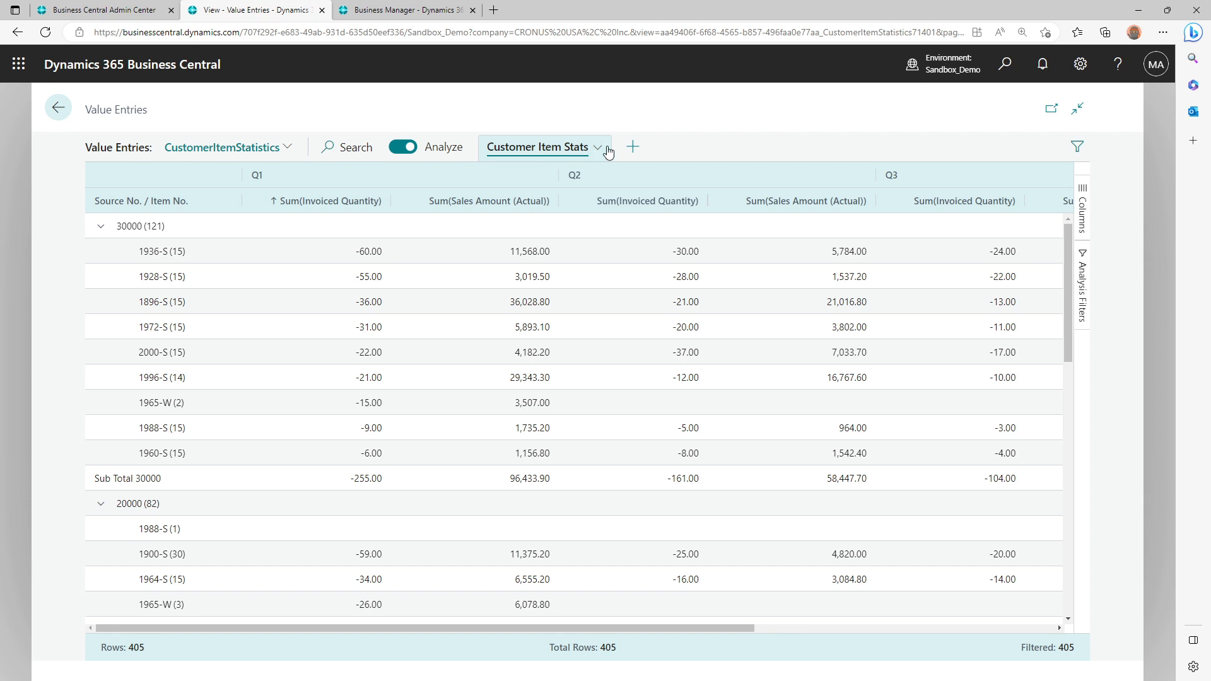
{"action": "left_click", "coordinate": [545, 148]}
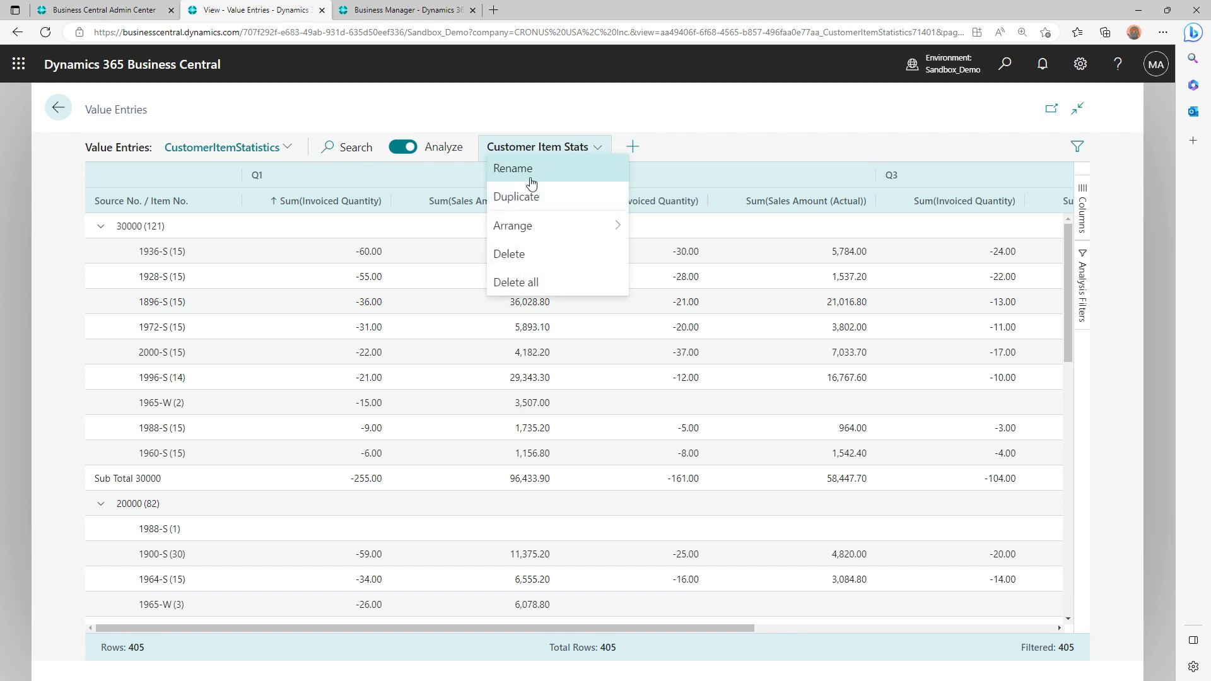
{"action": "left_click", "coordinate": [534, 171]}
{"action": "left_click", "coordinate": [649, 412]}
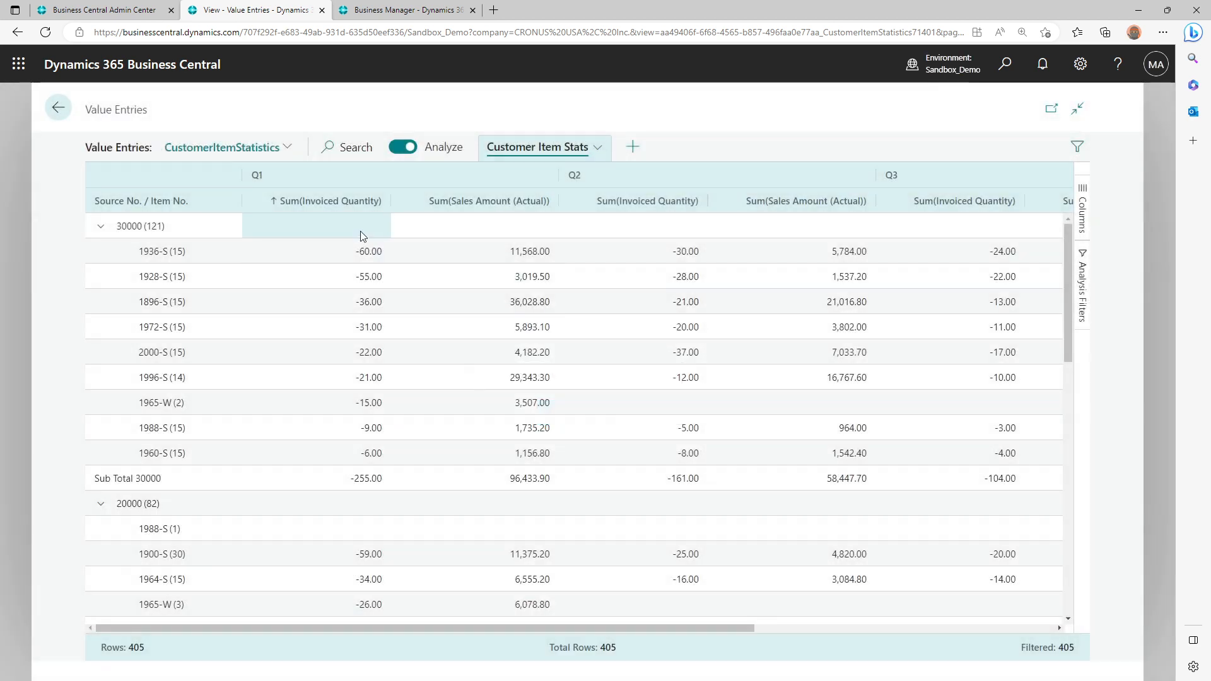
Review the column options of Q1 Sum(Invoiced Quantity) and the Arrange options of the Customer Item Stats analysis
{"action": "right_click", "coordinate": [336, 205]}
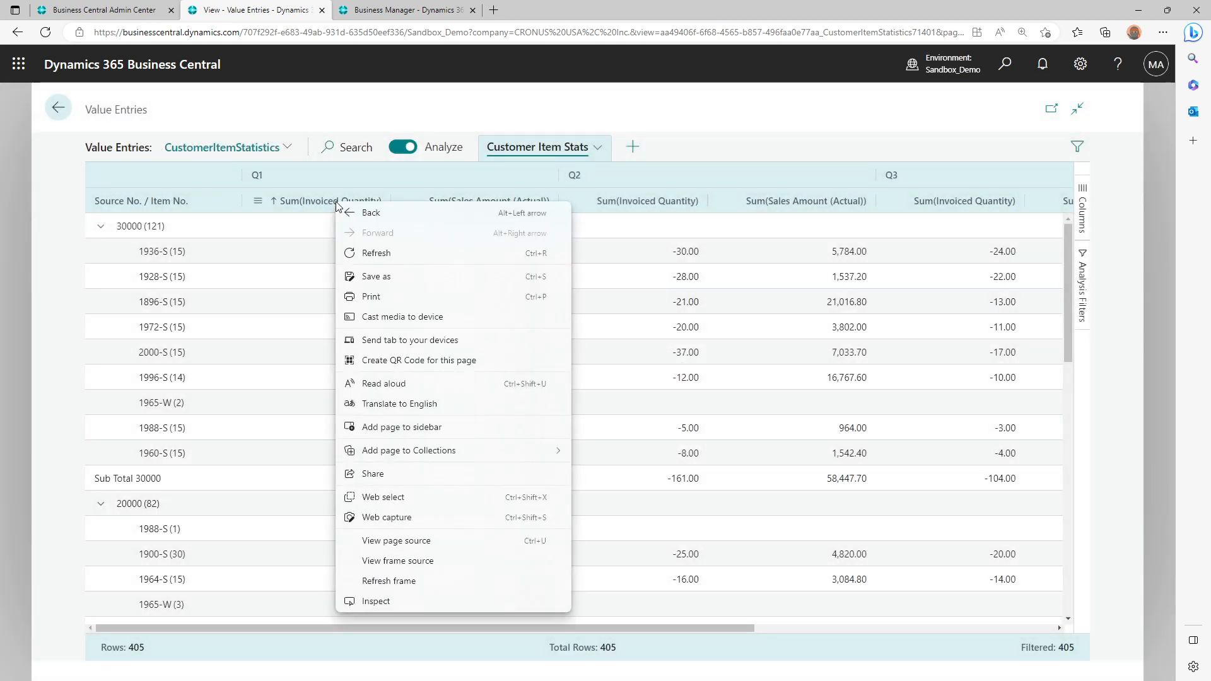
{"action": "left_click", "coordinate": [258, 205]}
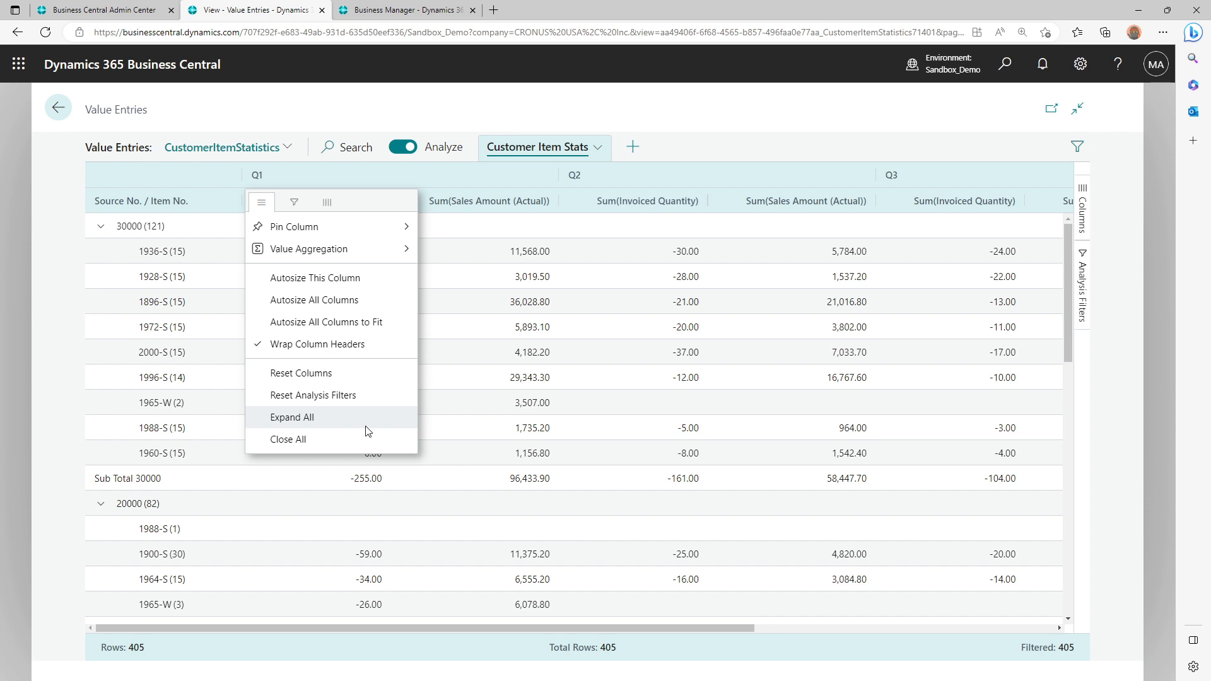
{"action": "left_click", "coordinate": [596, 147]}
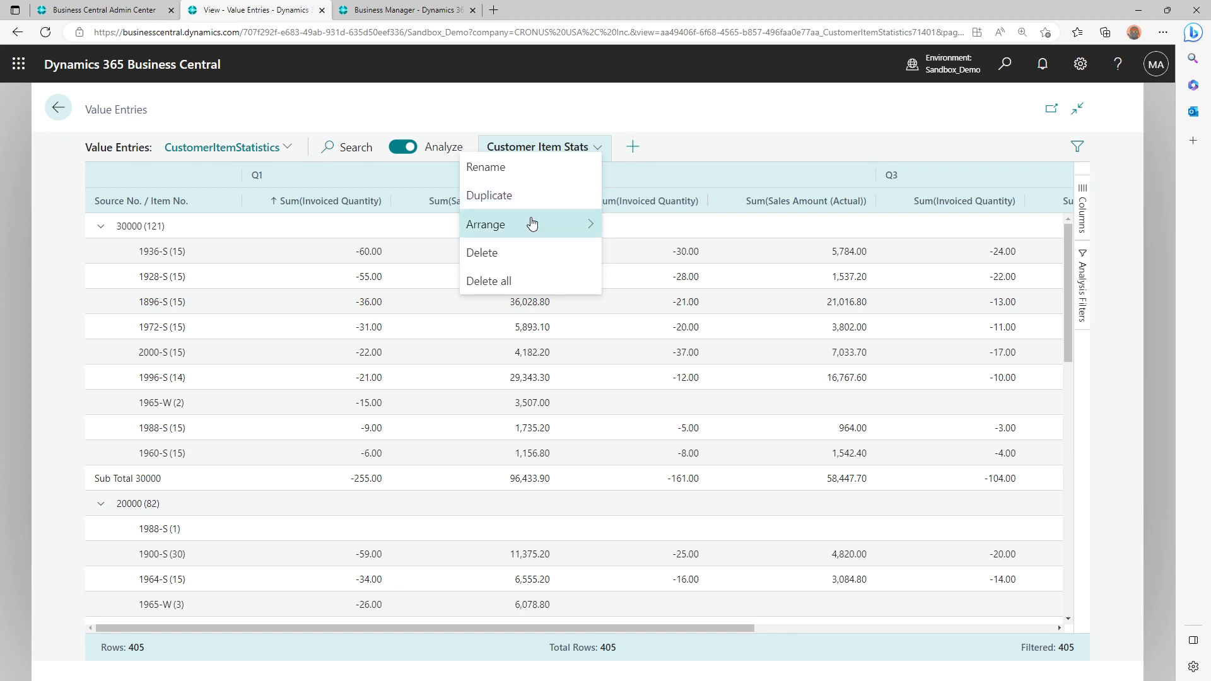
{"action": "mouse_move", "coordinate": [533, 224]}
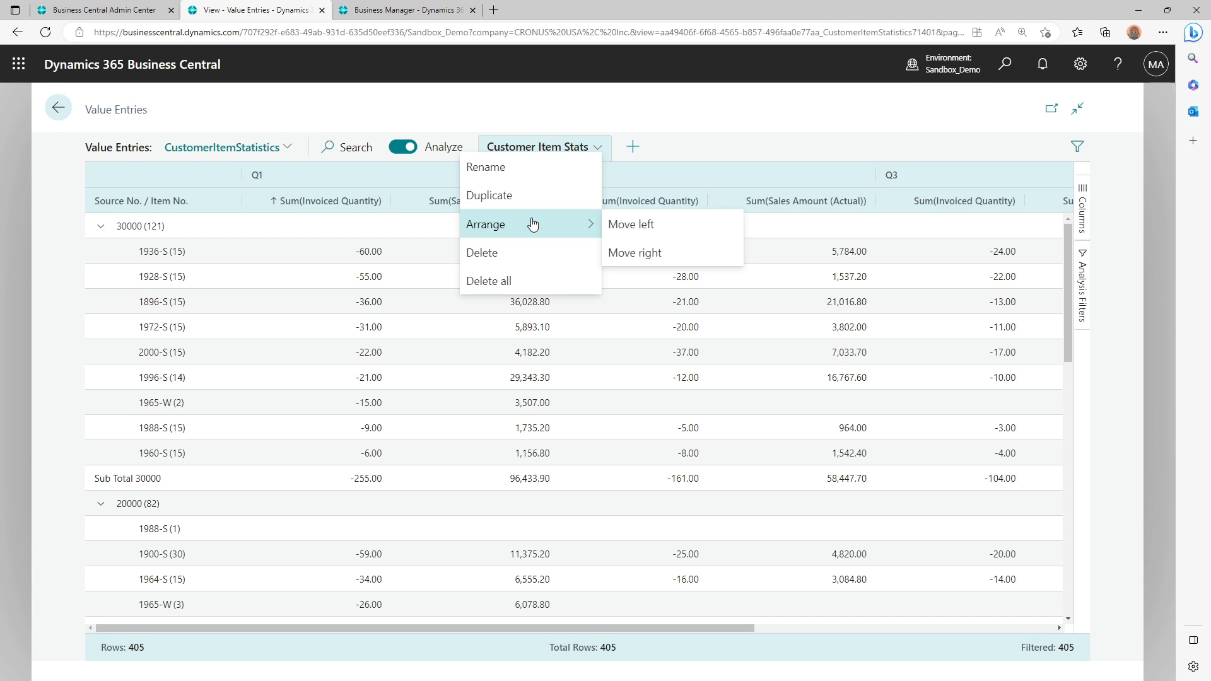
Review the Posting Date Quarter values available in the analysis filters of Customer Item Stats
{"action": "left_click", "coordinate": [797, 153]}
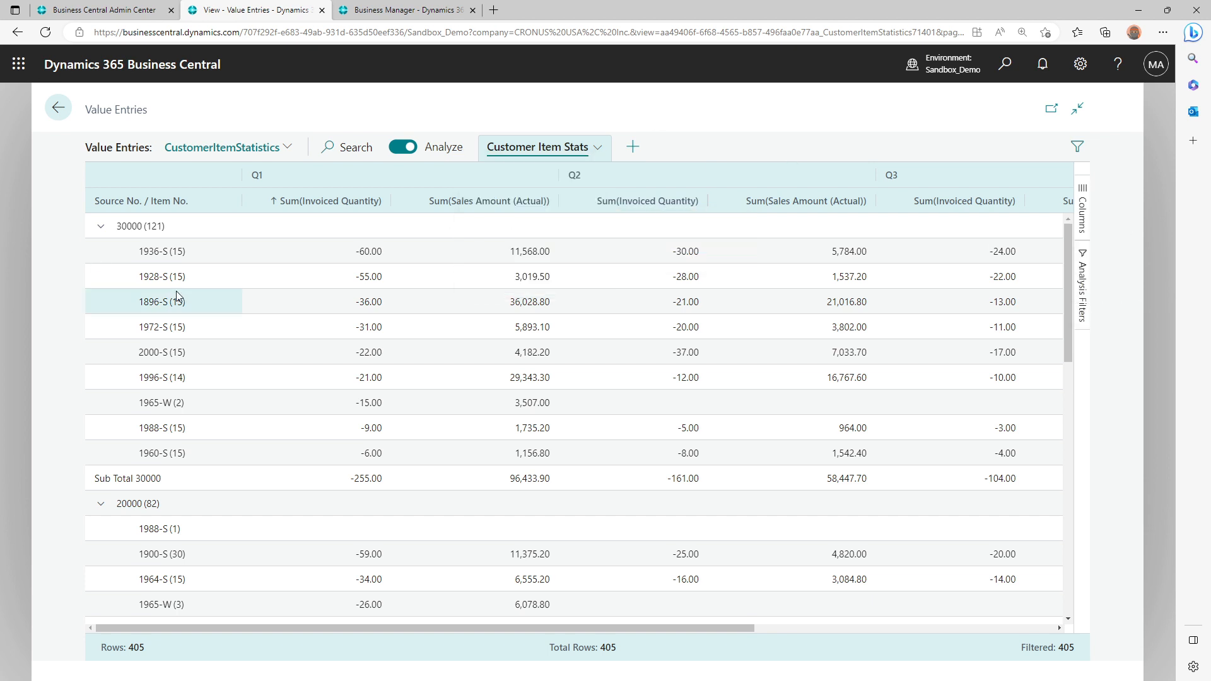
{"action": "left_click", "coordinate": [1088, 275]}
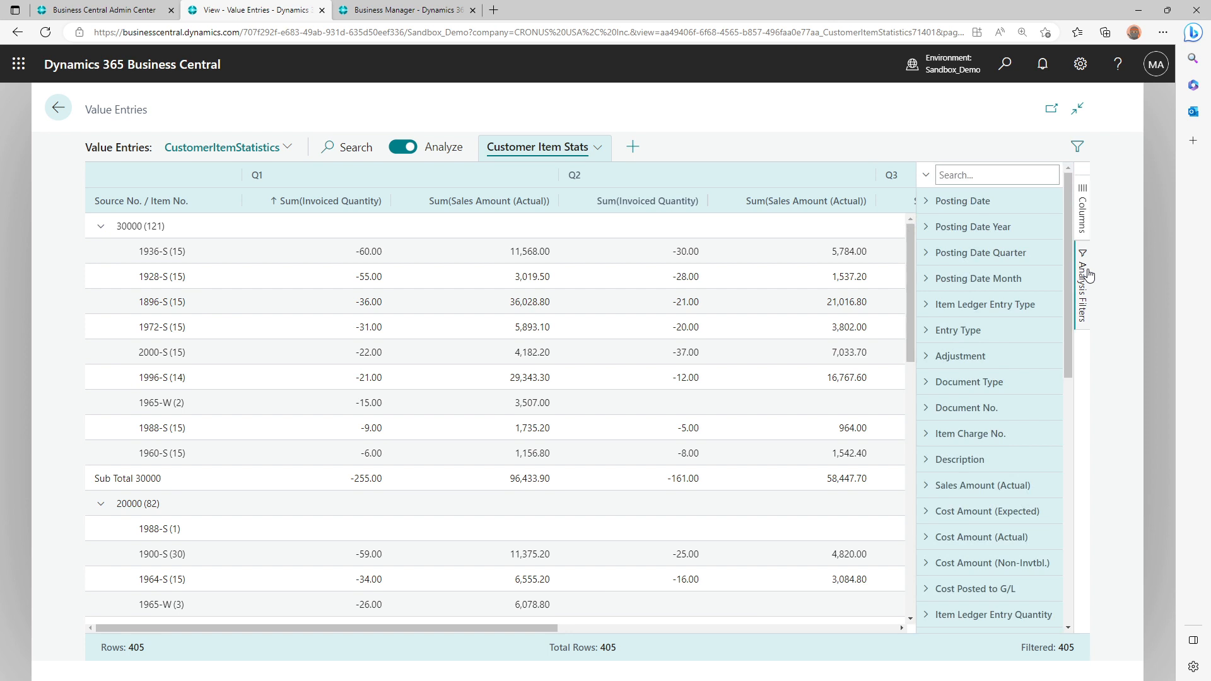
{"action": "left_click", "coordinate": [1008, 252]}
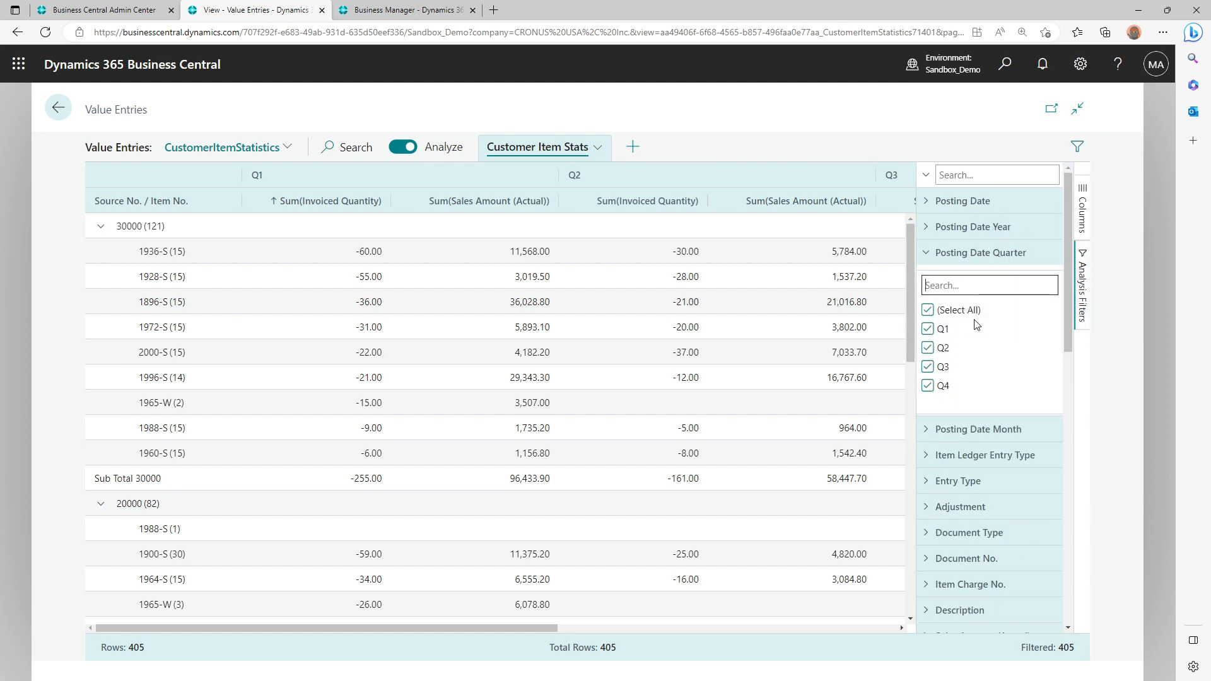
{"action": "left_click", "coordinate": [1083, 200]}
{"action": "left_click", "coordinate": [1083, 208]}
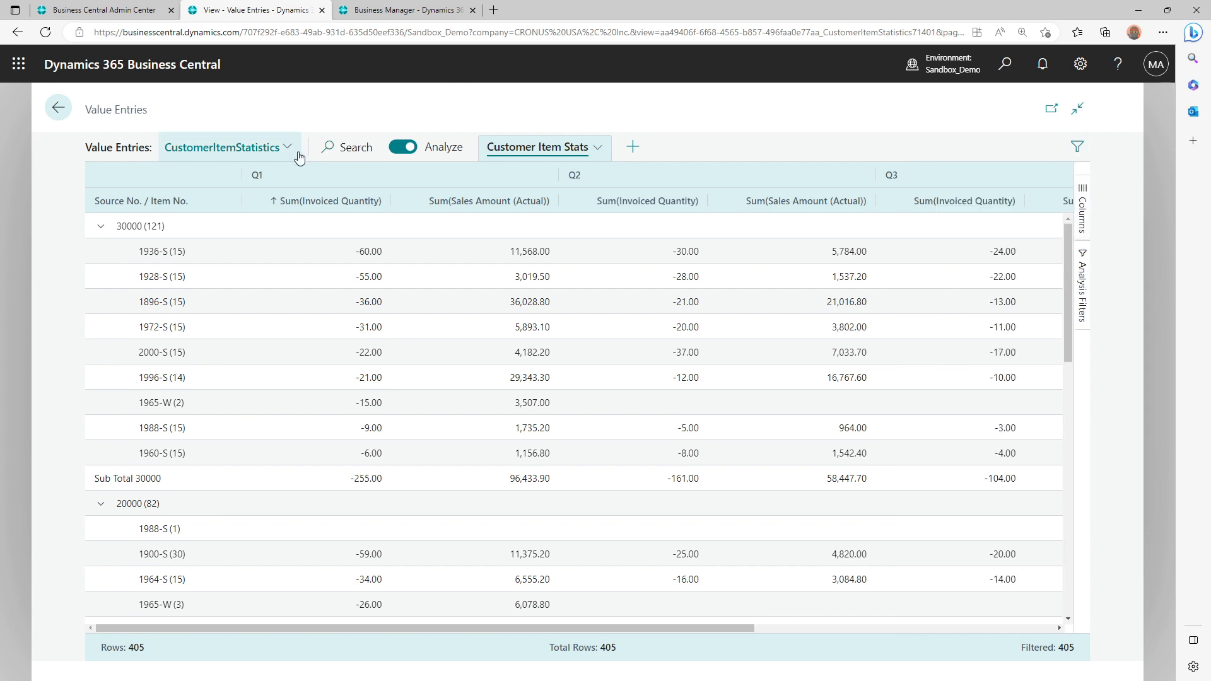
Duplicate the Customer Item Stats analysis and rename the copy to "Customer Item Stats - Q2"
{"action": "left_click", "coordinate": [597, 149]}
{"action": "left_click", "coordinate": [540, 197]}
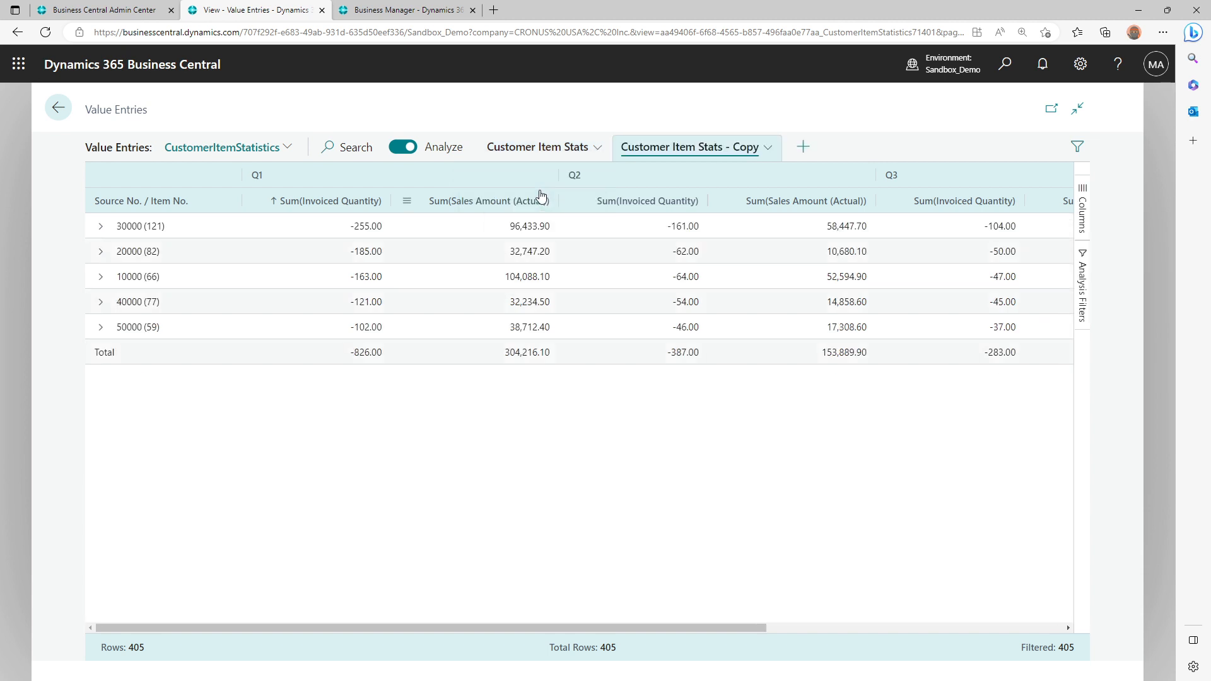
{"action": "left_click", "coordinate": [766, 149]}
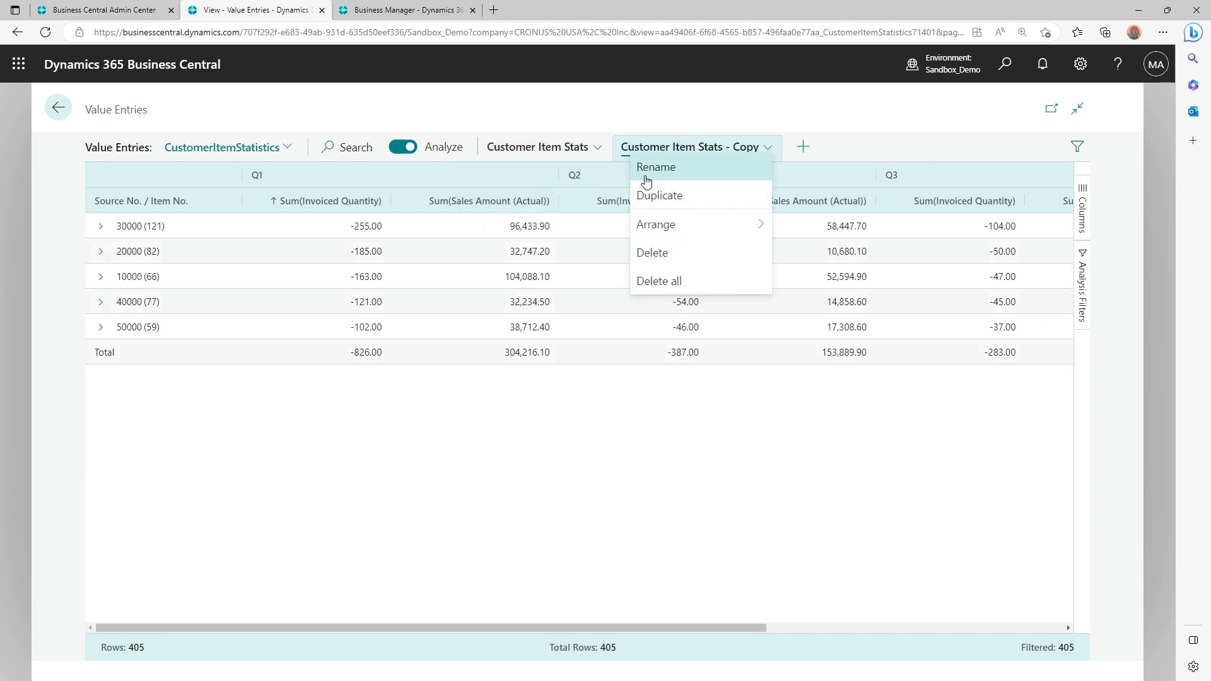
{"action": "left_click", "coordinate": [672, 168]}
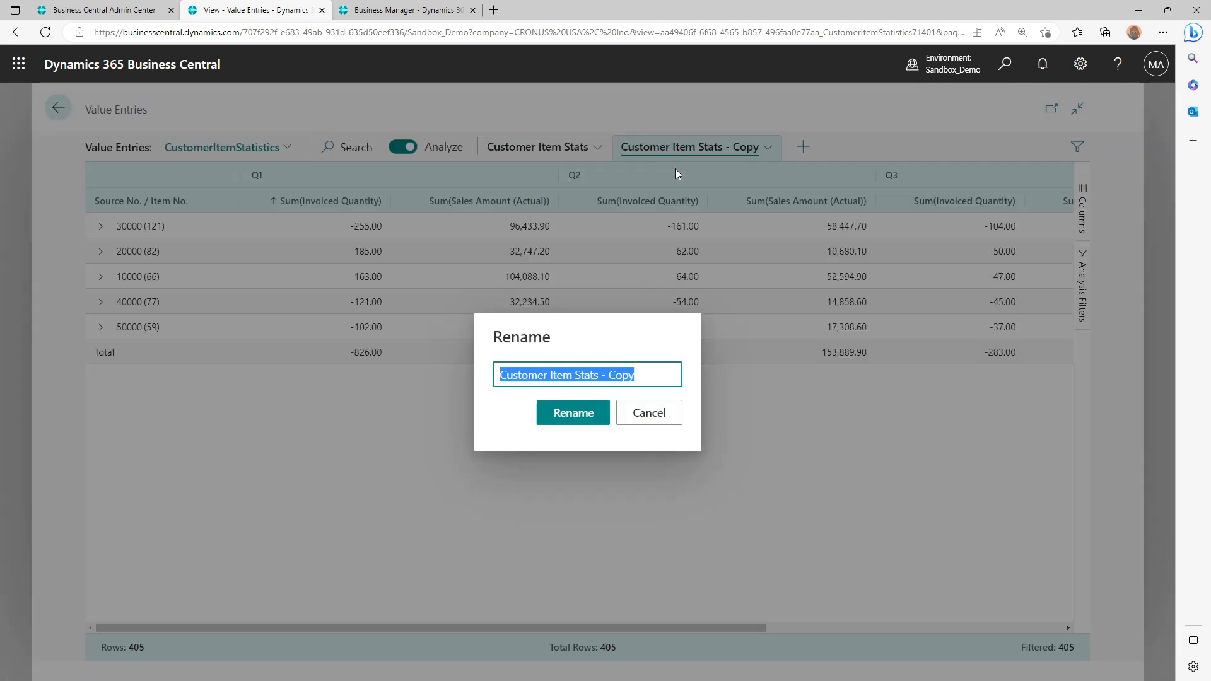
{"action": "double_click", "coordinate": [621, 376]}
{"action": "type", "text": "Q"}
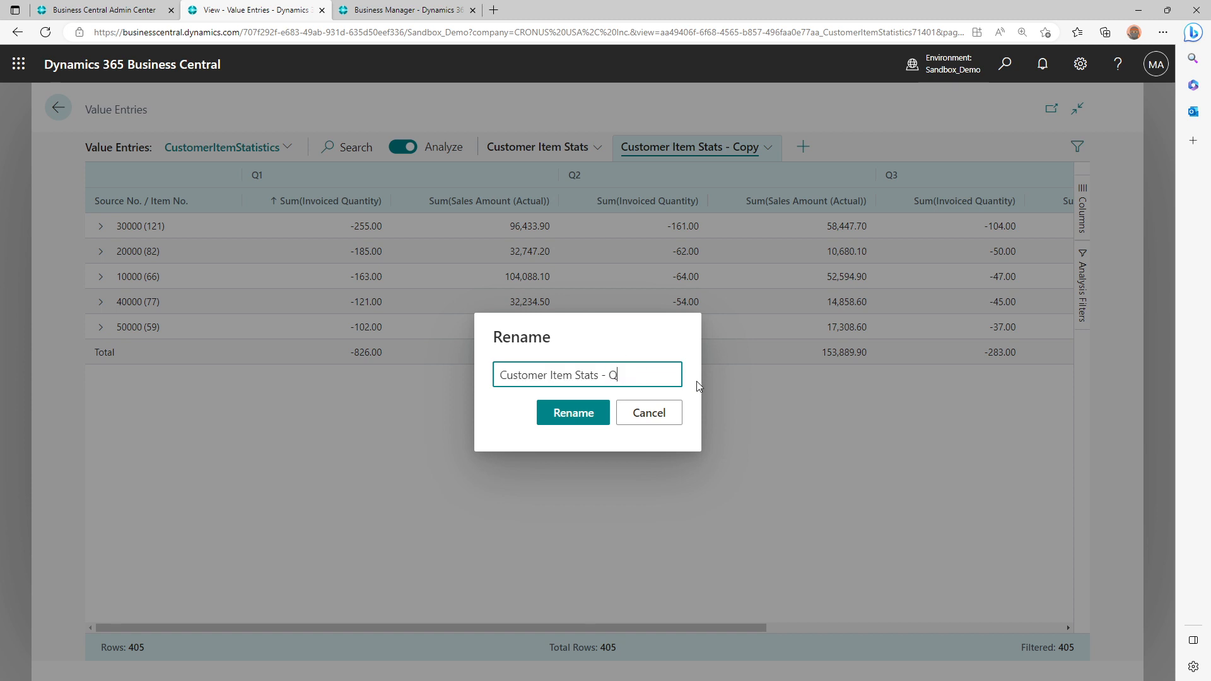
{"action": "type", "text": "2"}
{"action": "left_click", "coordinate": [586, 413]}
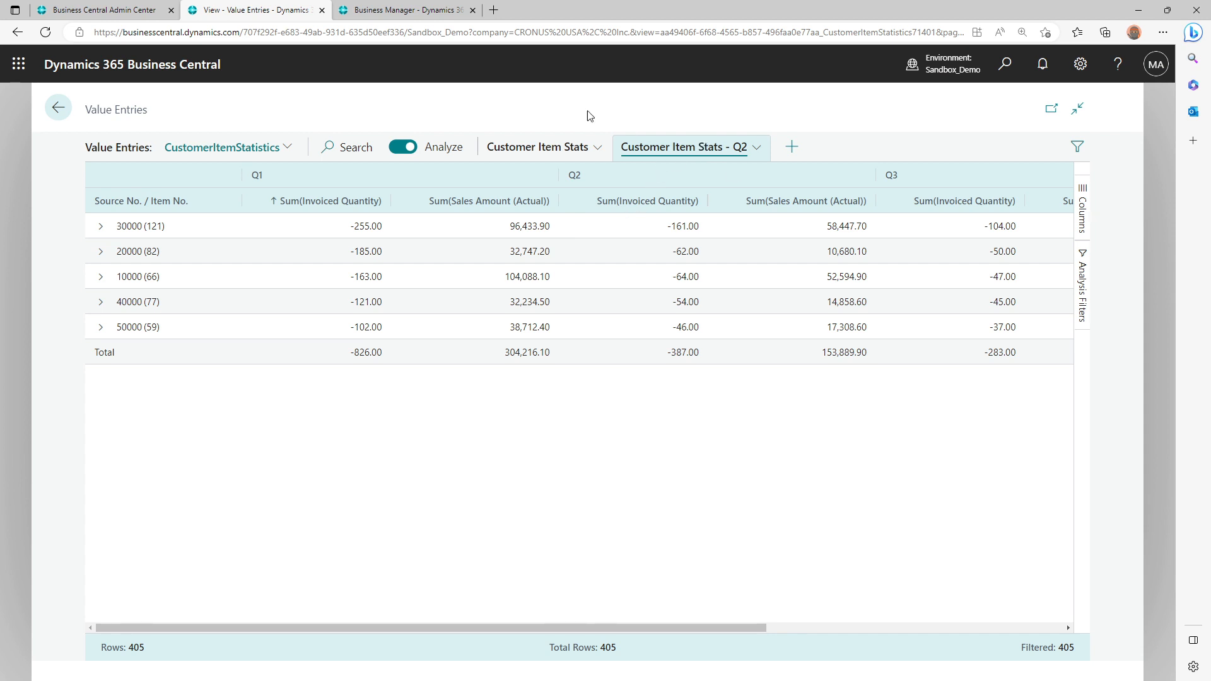
Filter the Customer Item Stats - Q2 analysis so that only Posting Date Quarter Q2 is included
{"action": "left_click", "coordinate": [561, 159]}
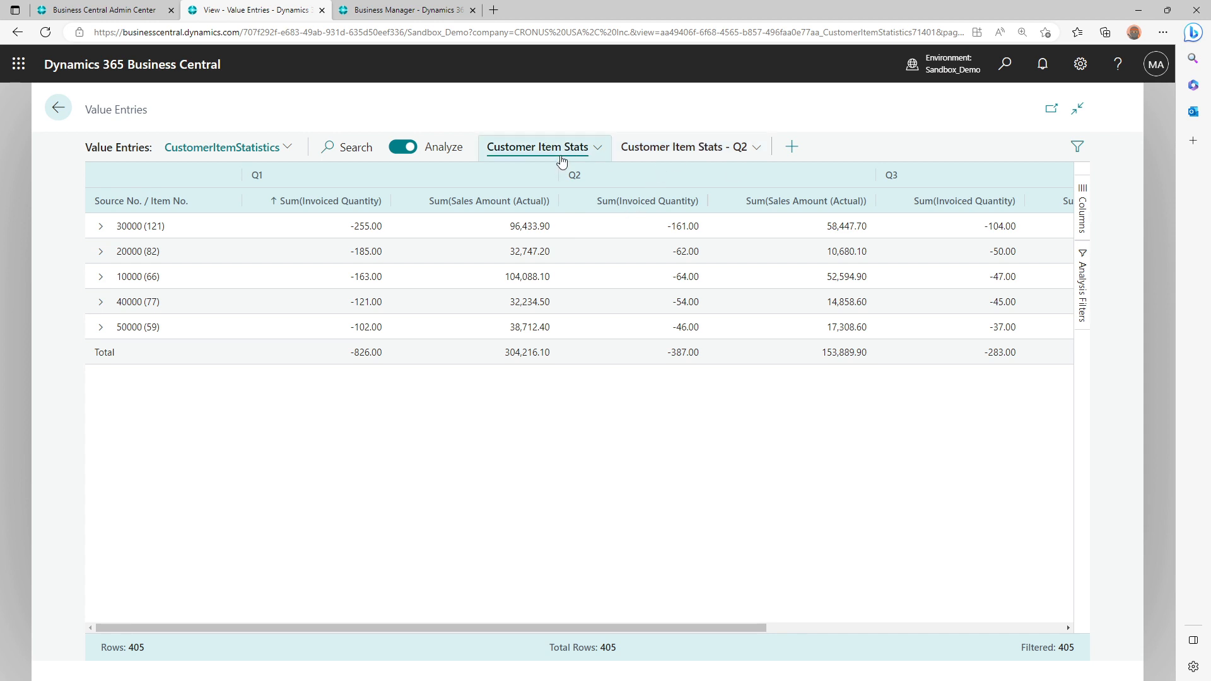
{"action": "left_click", "coordinate": [737, 148]}
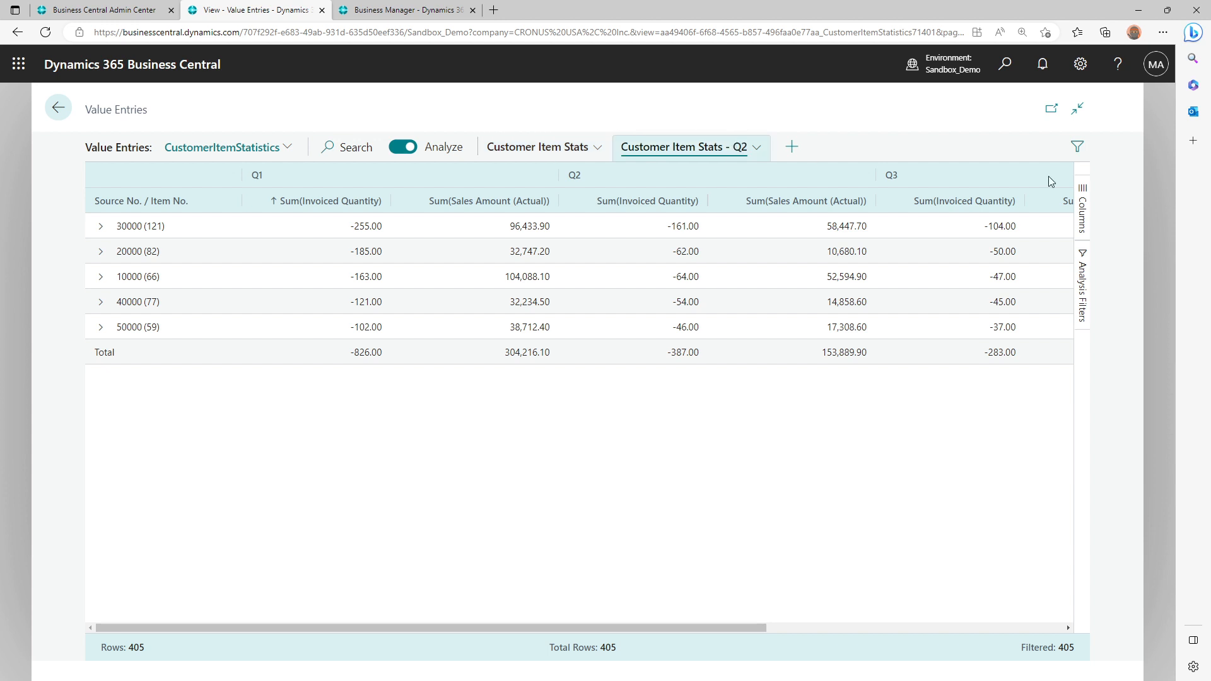
{"action": "left_click", "coordinate": [1082, 294]}
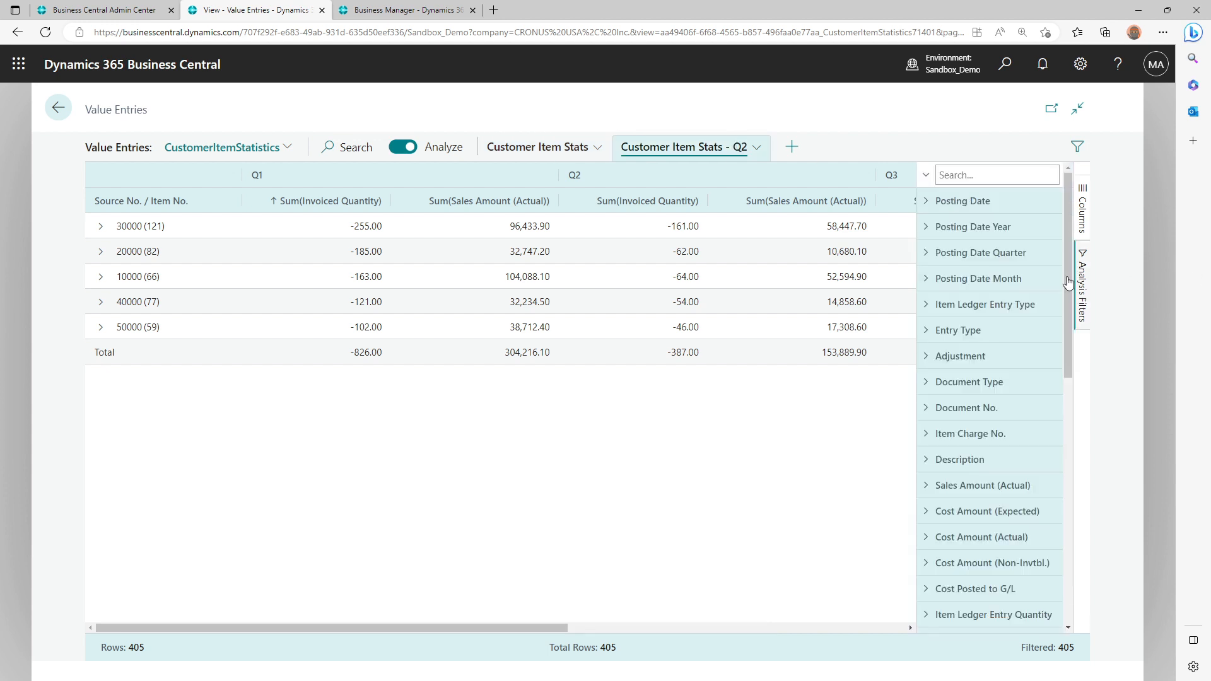
{"action": "left_click", "coordinate": [1002, 253]}
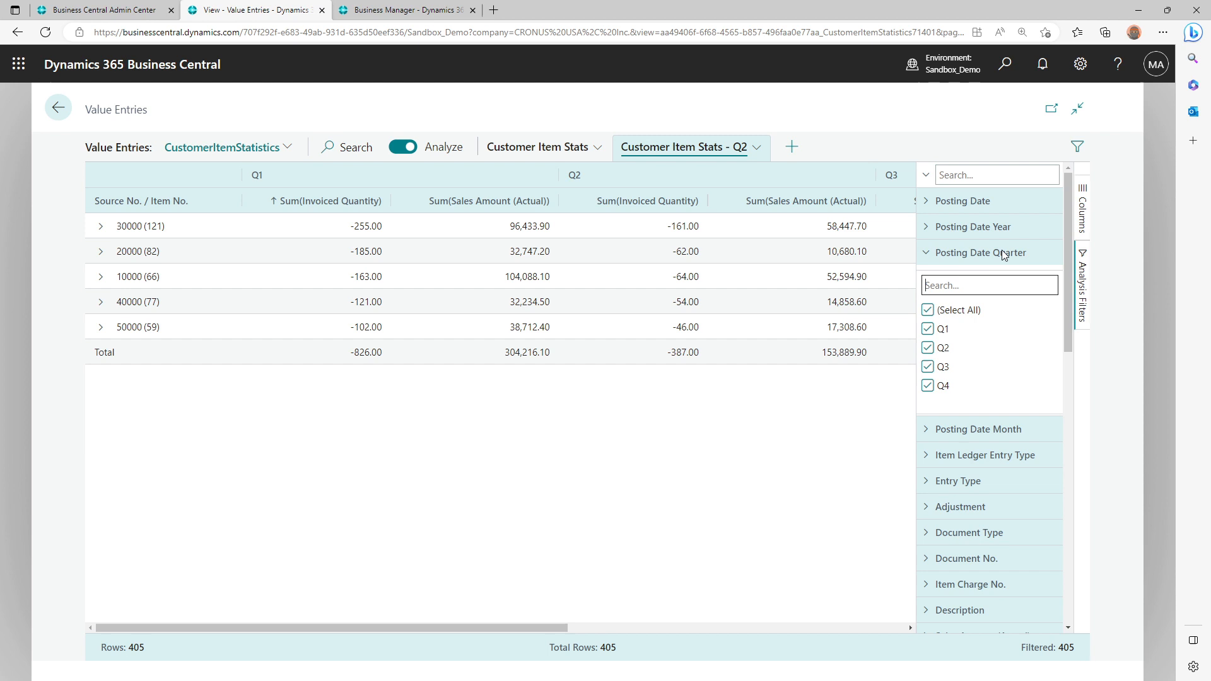
{"action": "left_click", "coordinate": [928, 309]}
{"action": "left_click", "coordinate": [928, 348]}
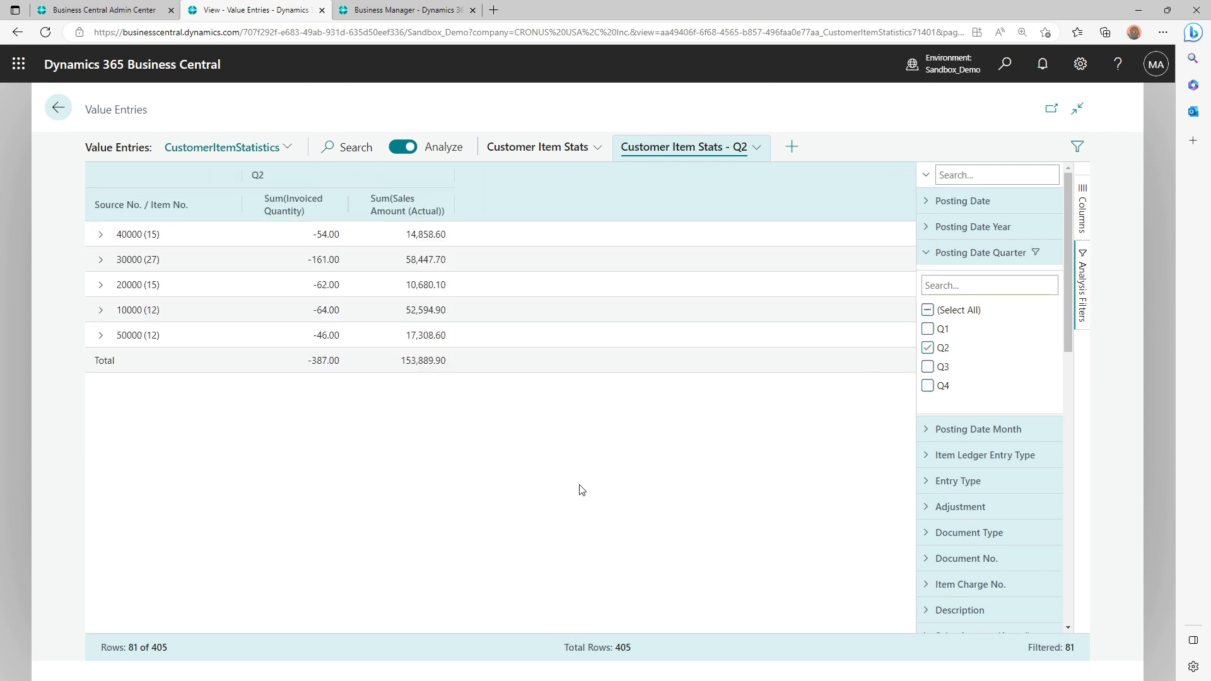
{"action": "left_click", "coordinate": [1091, 287]}
{"action": "left_click", "coordinate": [1087, 280]}
{"action": "left_click", "coordinate": [1086, 287]}
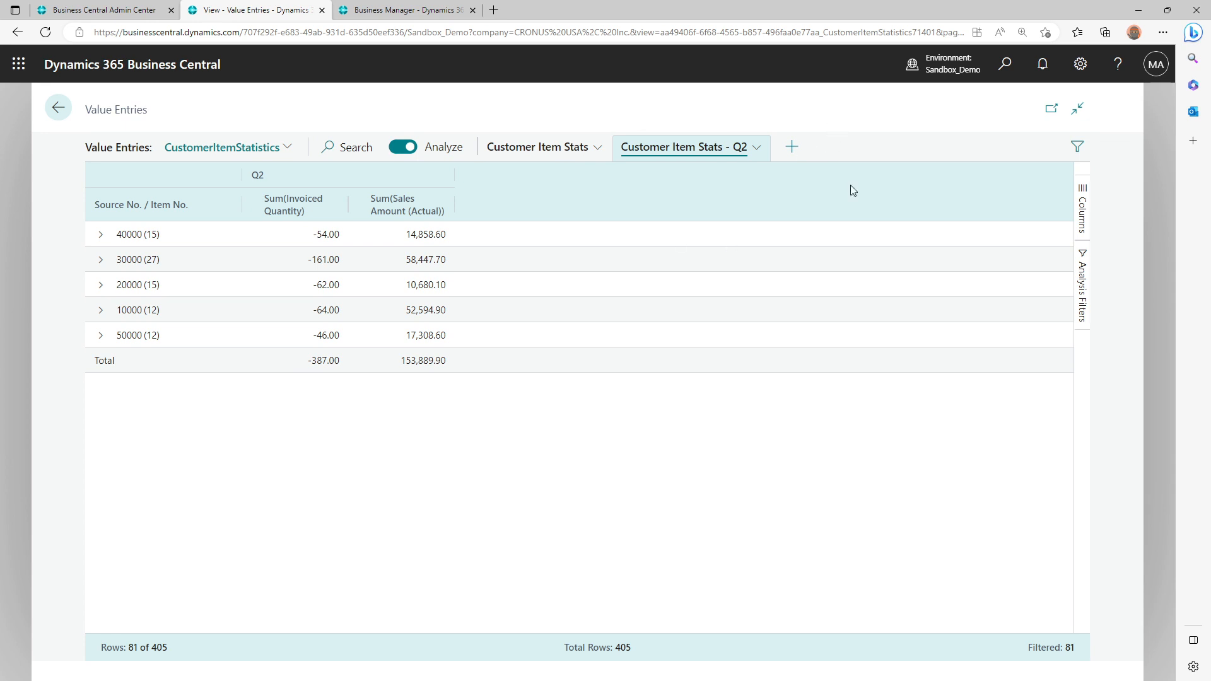
Check the Posting Date Quarter filter of the original Customer Item Stats analysis
{"action": "left_click", "coordinate": [546, 157]}
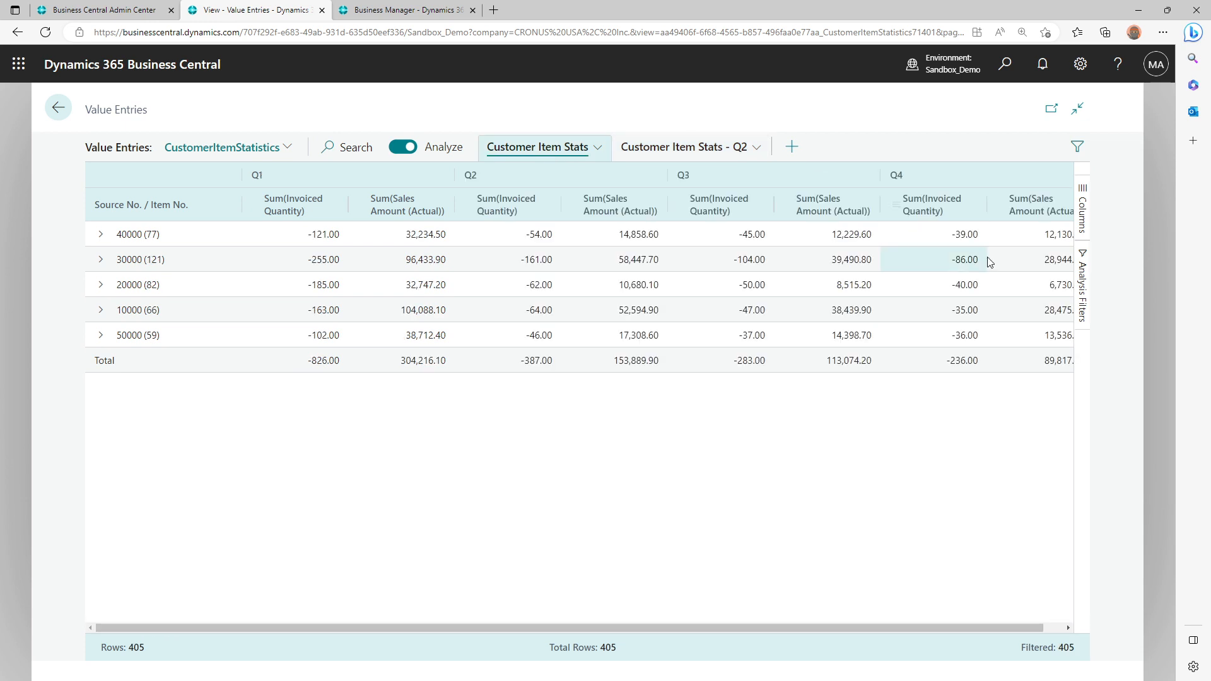
{"action": "left_click", "coordinate": [1084, 273]}
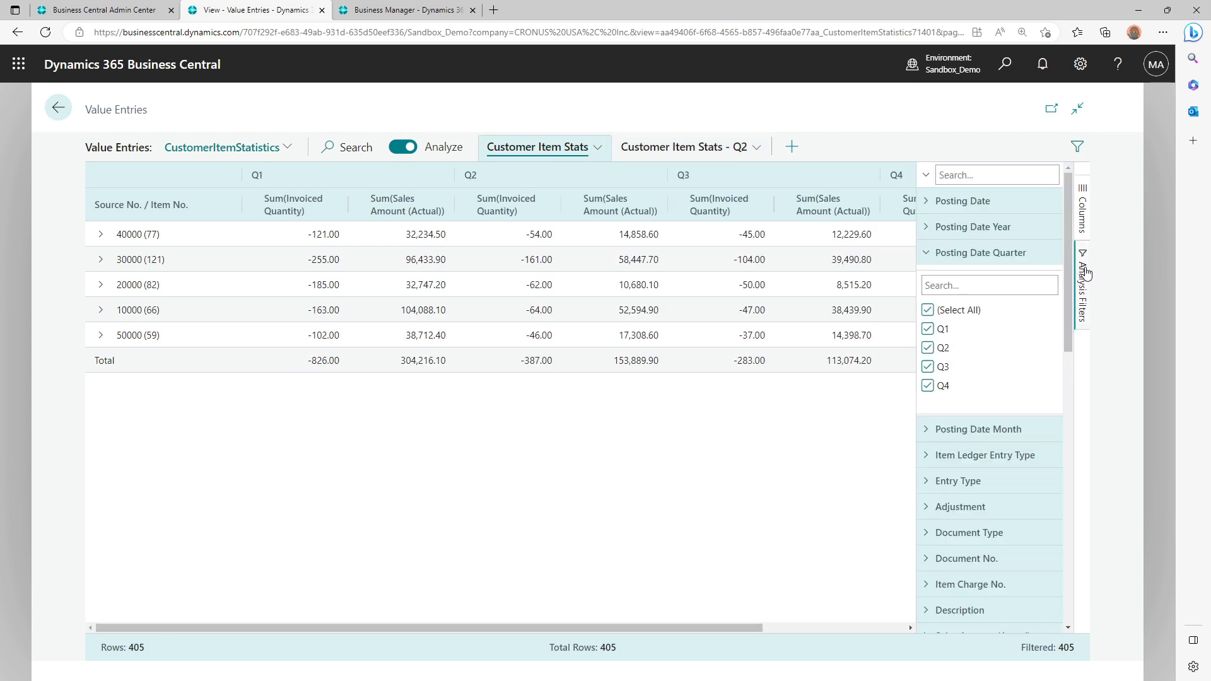
{"action": "left_click", "coordinate": [1084, 272]}
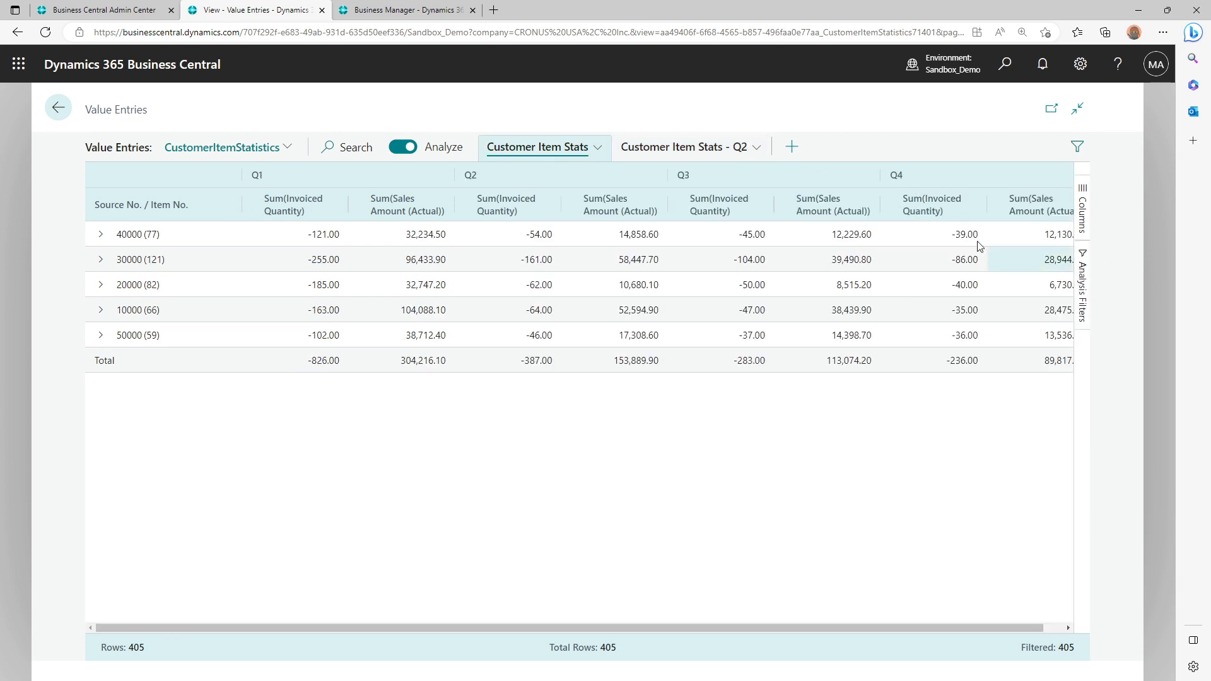
Duplicate the Customer Item Stats - Q2 analysis and rename the copy to "Customer Item Stats - Q3"
{"action": "left_click", "coordinate": [710, 149]}
{"action": "left_click", "coordinate": [756, 147]}
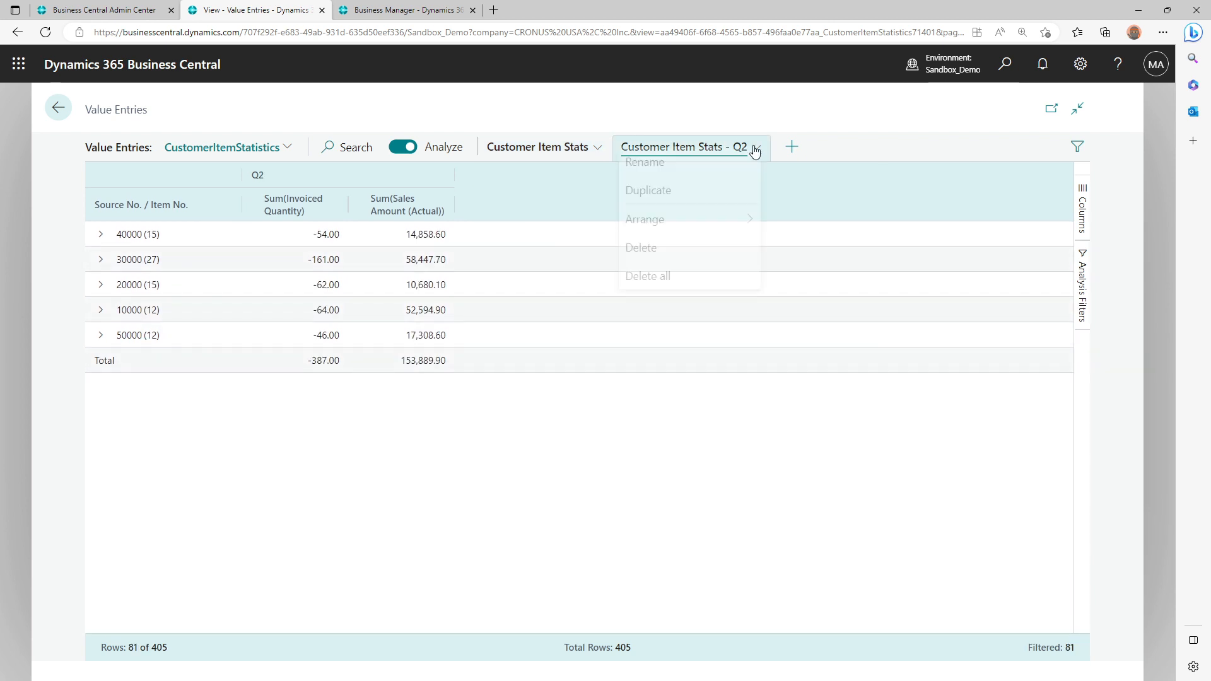
{"action": "left_click", "coordinate": [713, 192]}
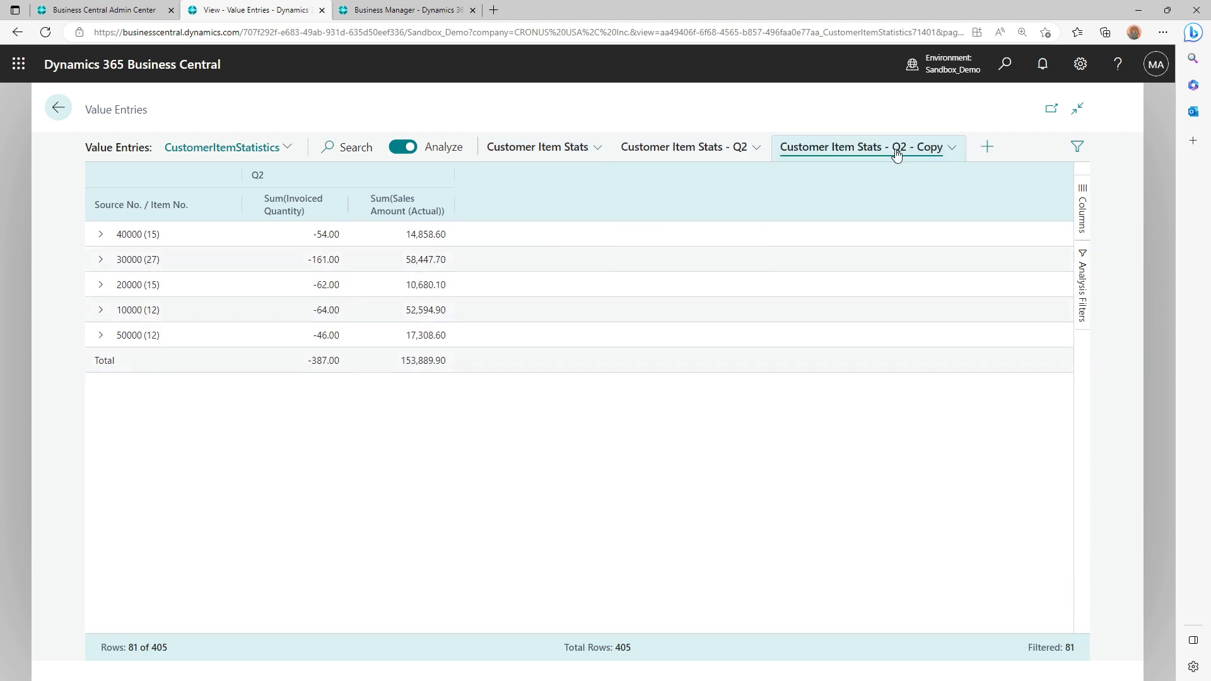
{"action": "left_click", "coordinate": [917, 154]}
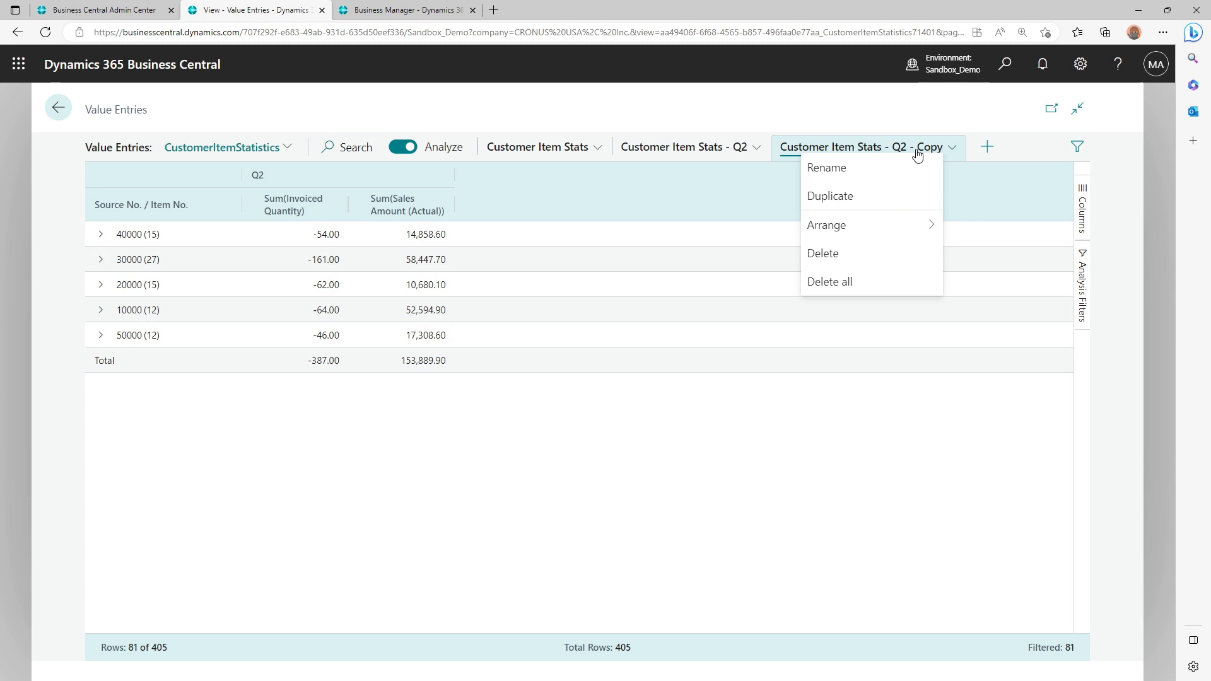
{"action": "left_click", "coordinate": [821, 164]}
{"action": "left_click_drag", "start_coordinate": [617, 377], "coordinate": [708, 381]}
{"action": "type", "text": "3"}
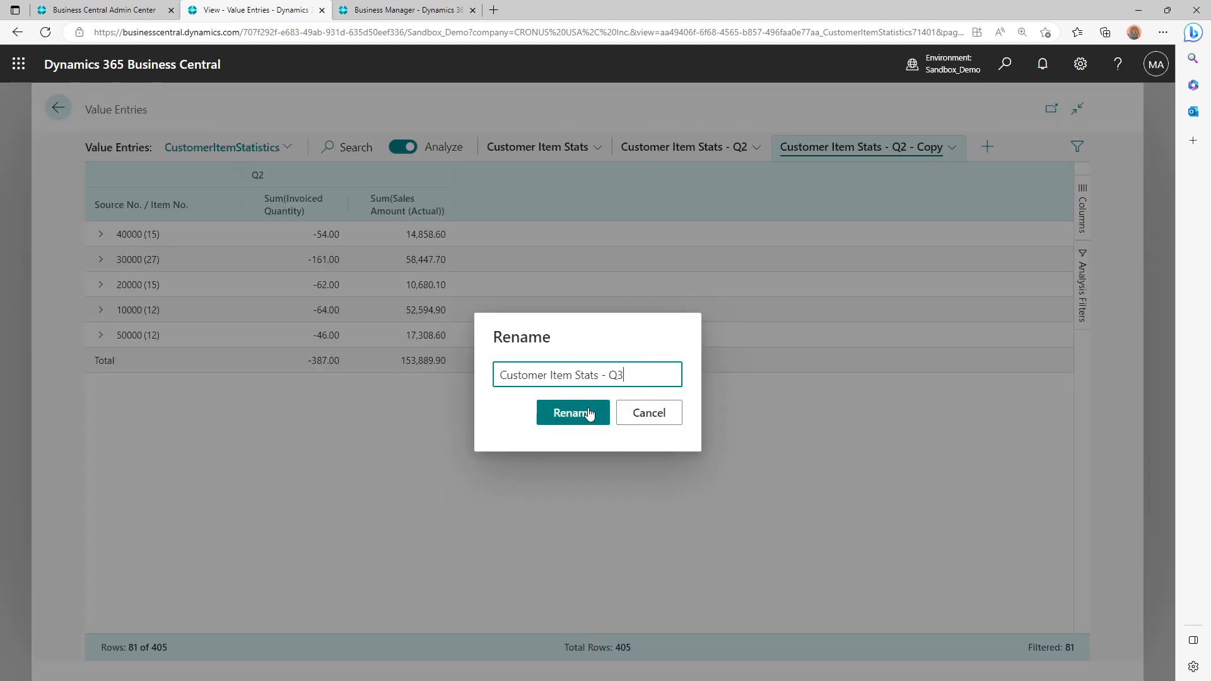
{"action": "left_click", "coordinate": [587, 412]}
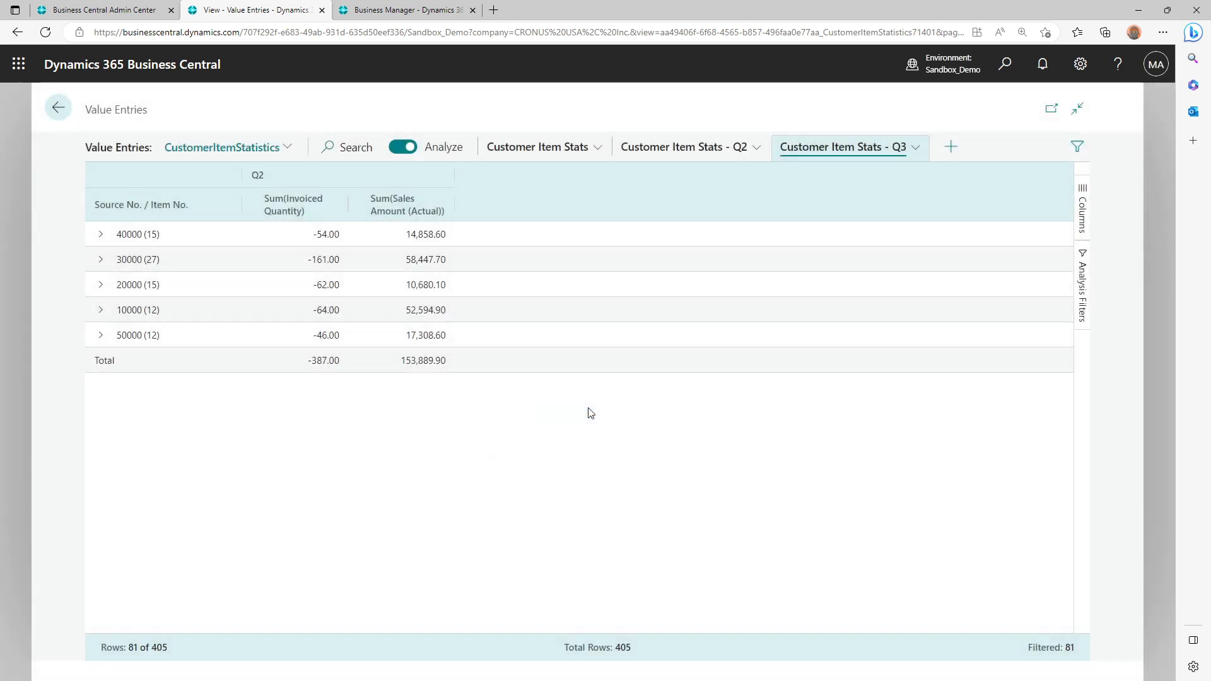
Change the Posting Date Quarter filter of Customer Item Stats - Q3 from Q2 to Q3 only
{"action": "left_click", "coordinate": [1081, 281]}
{"action": "left_click", "coordinate": [925, 253]}
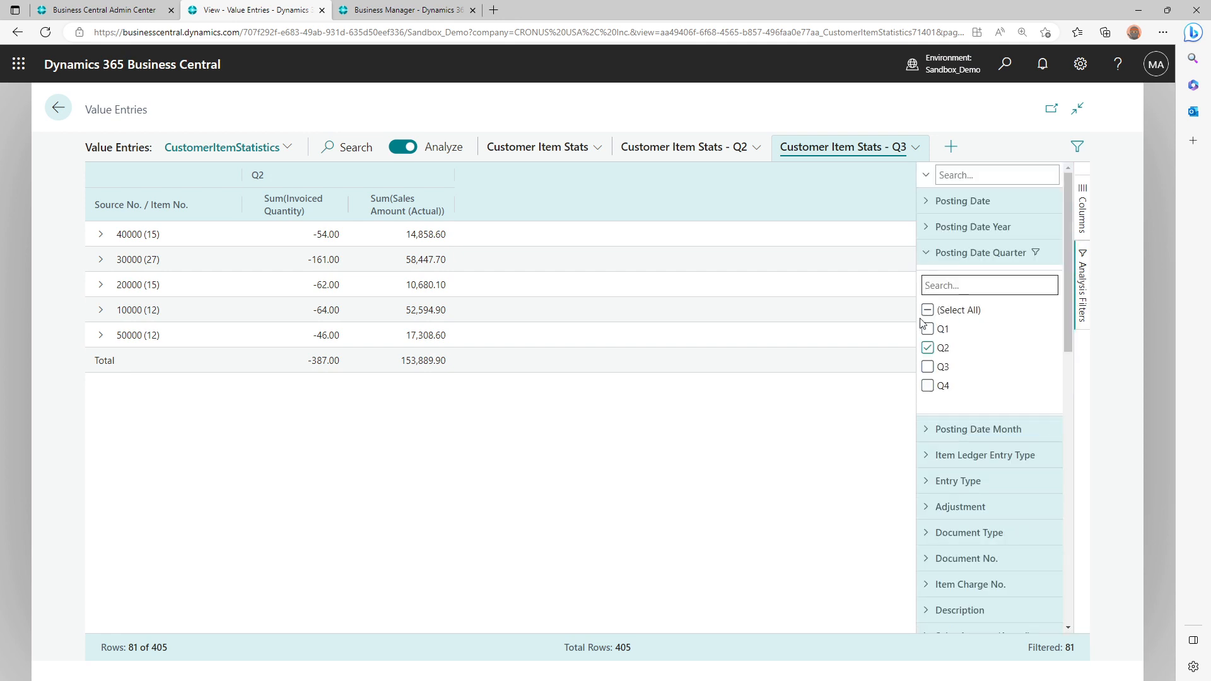
{"action": "left_click", "coordinate": [927, 349]}
{"action": "left_click", "coordinate": [927, 366]}
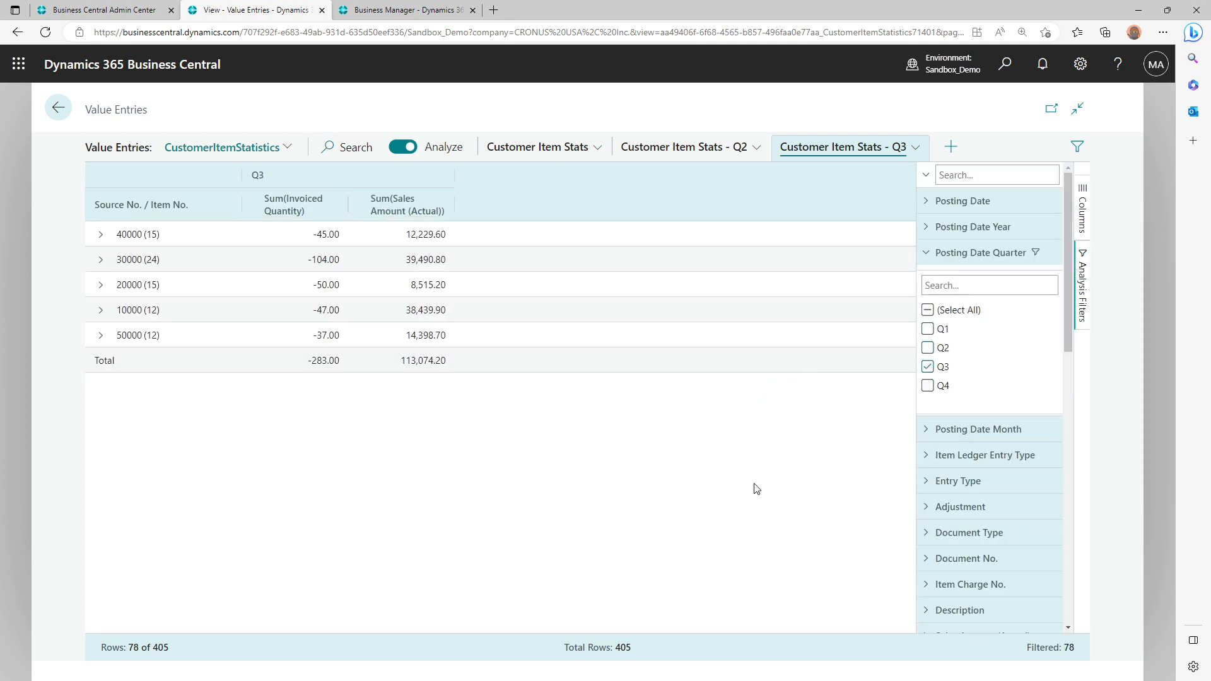
{"action": "left_click", "coordinate": [940, 252]}
Try excluding Rounding in the Entry Type filter of the Q3 analysis, then include it again
{"action": "scroll", "coordinate": [991, 448], "scroll_direction": "down", "scroll_amount": 3}
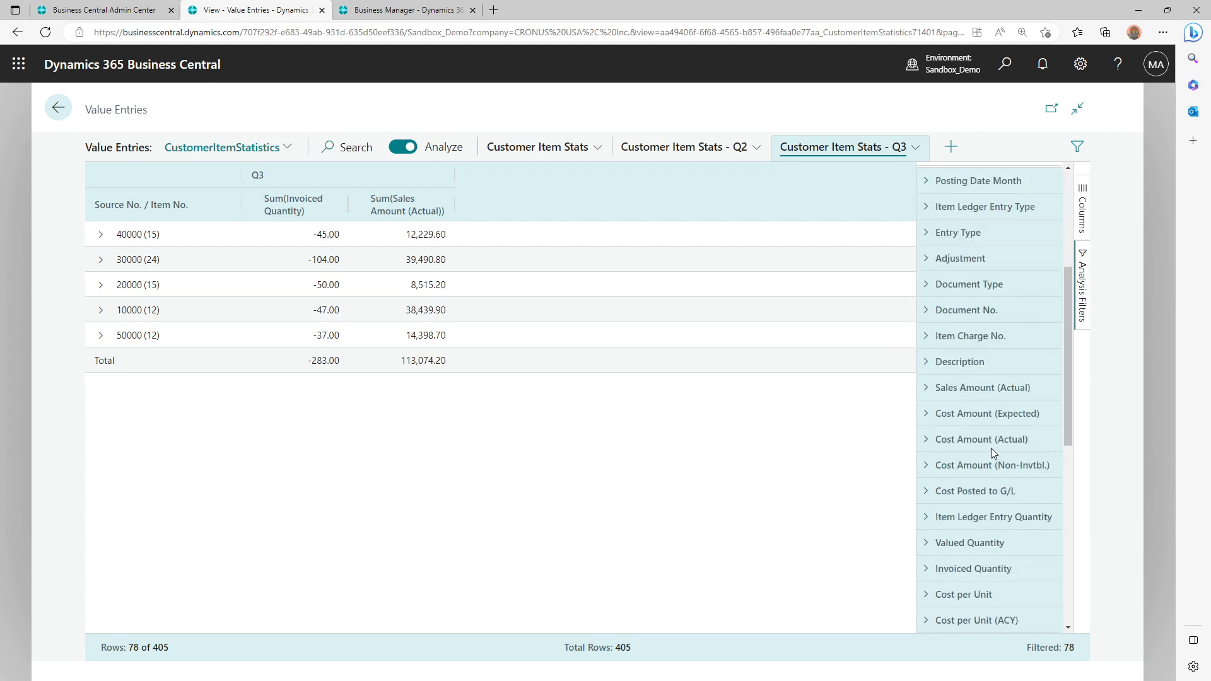
{"action": "left_click", "coordinate": [925, 200]}
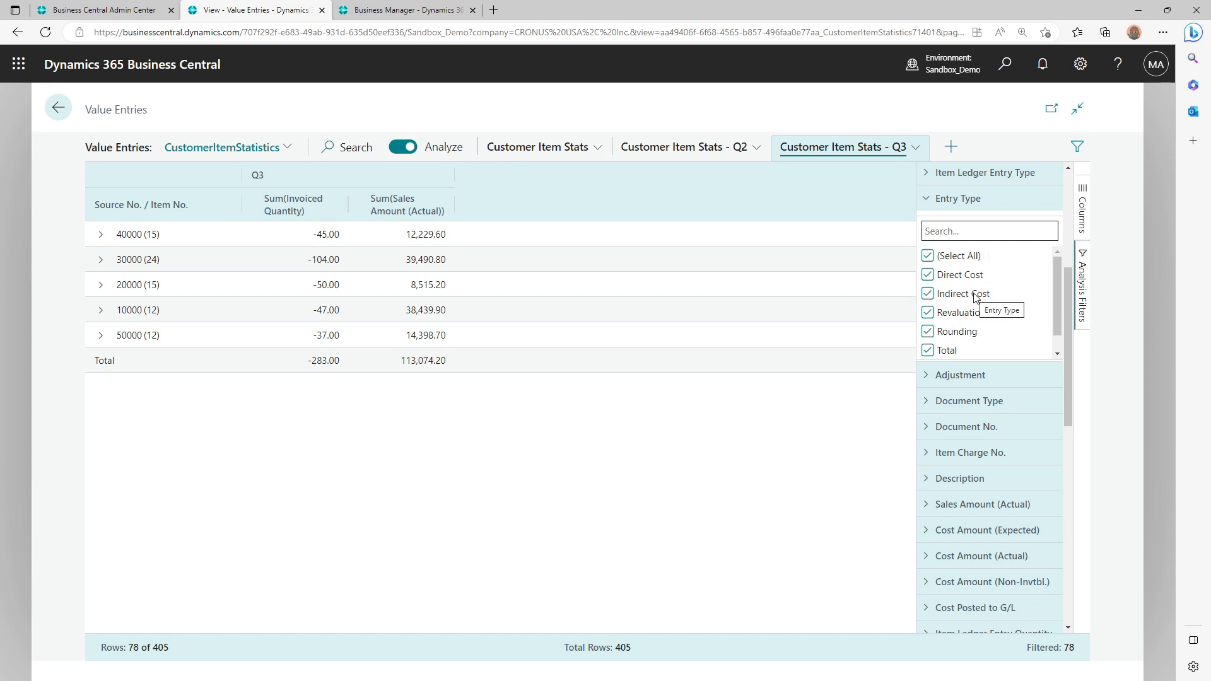
{"action": "left_click", "coordinate": [930, 332]}
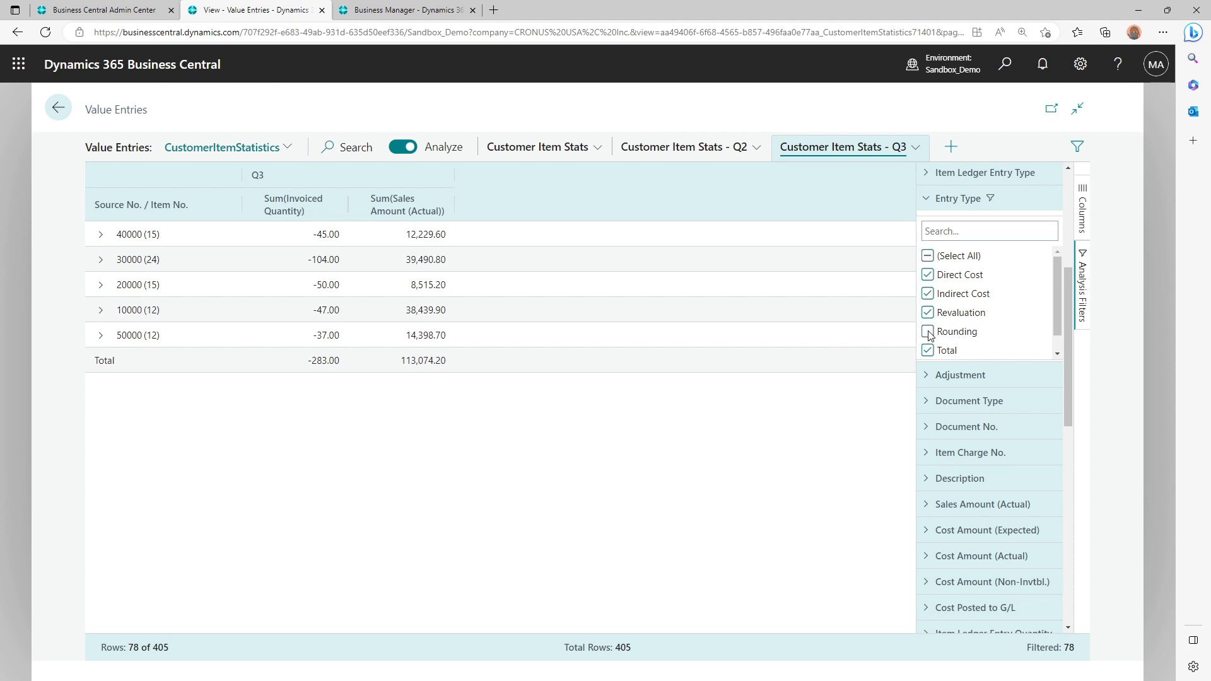
{"action": "left_click", "coordinate": [928, 331]}
Examine the filter options for Shortcut Dimension 3 Code, Entry No. and Item Ledger Entry No
{"action": "scroll", "coordinate": [942, 434], "scroll_direction": "down", "scroll_amount": 3}
{"action": "scroll", "coordinate": [944, 435], "scroll_direction": "down", "scroll_amount": 5}
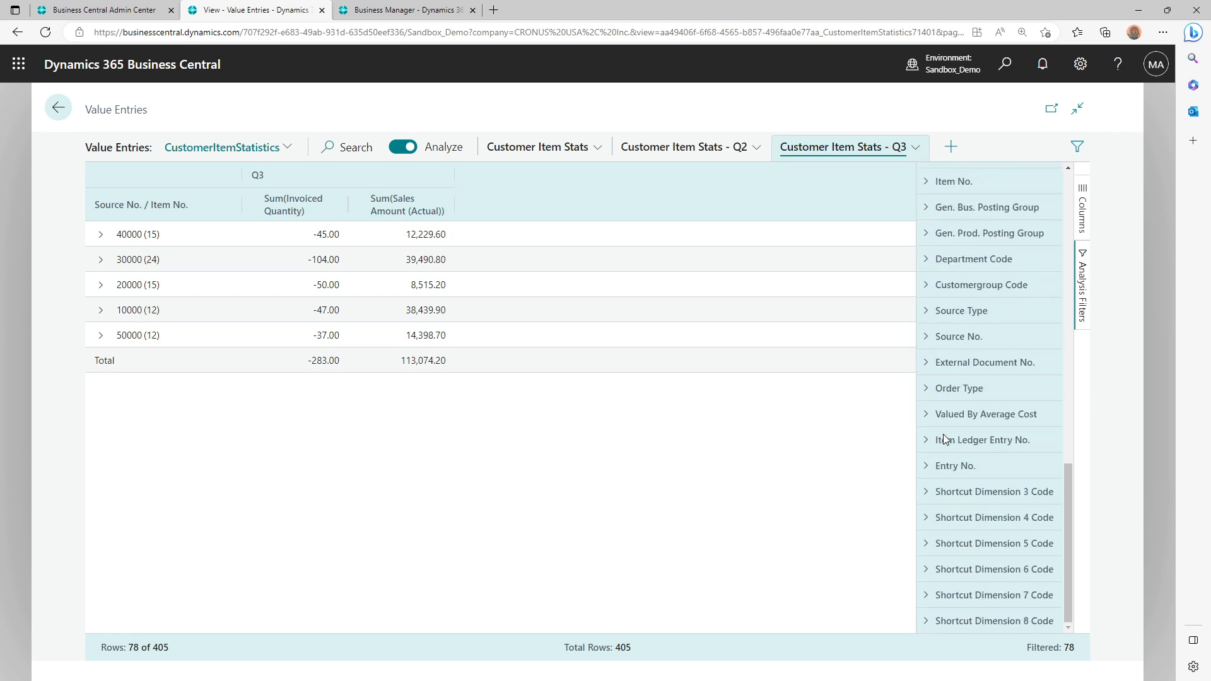
{"action": "left_click", "coordinate": [964, 485]}
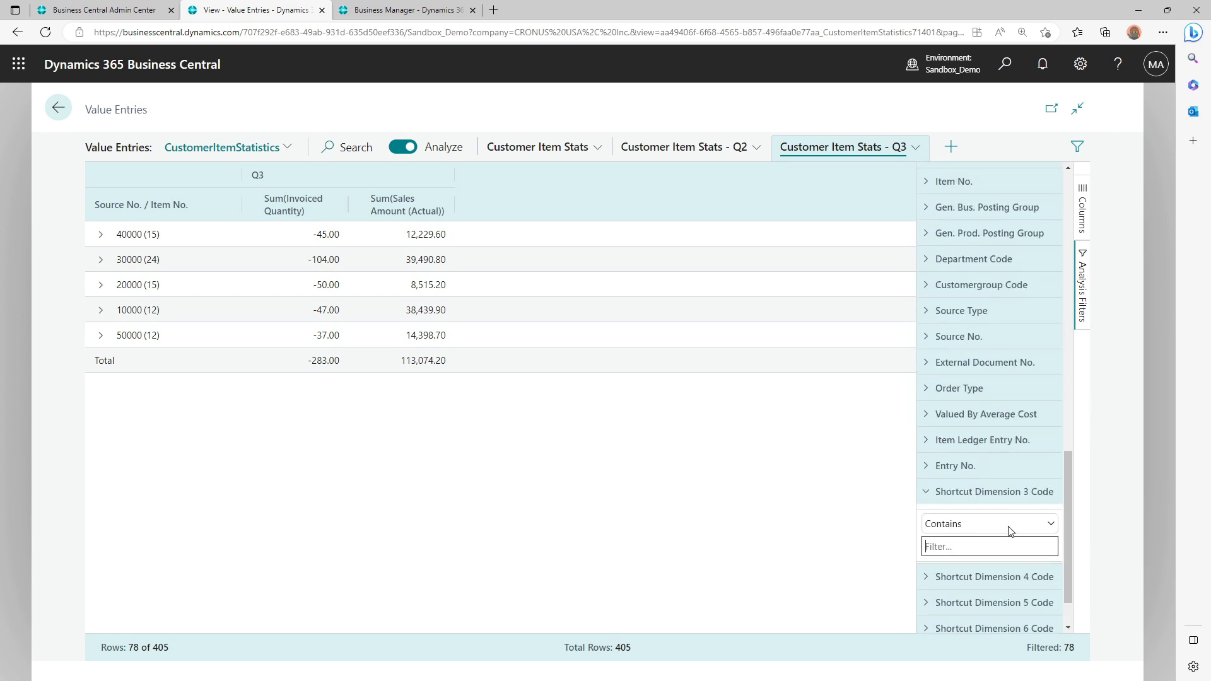
{"action": "left_click", "coordinate": [1010, 529]}
{"action": "left_click", "coordinate": [1012, 519]}
{"action": "left_click", "coordinate": [958, 467]}
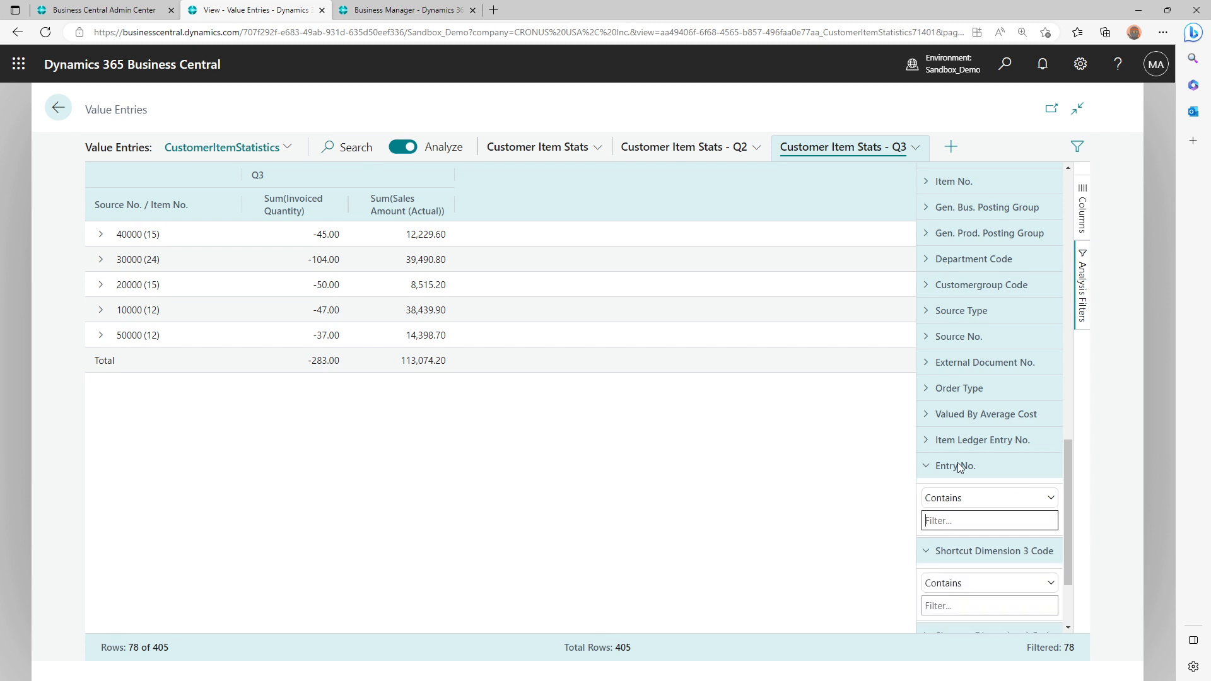
{"action": "left_click", "coordinate": [976, 438]}
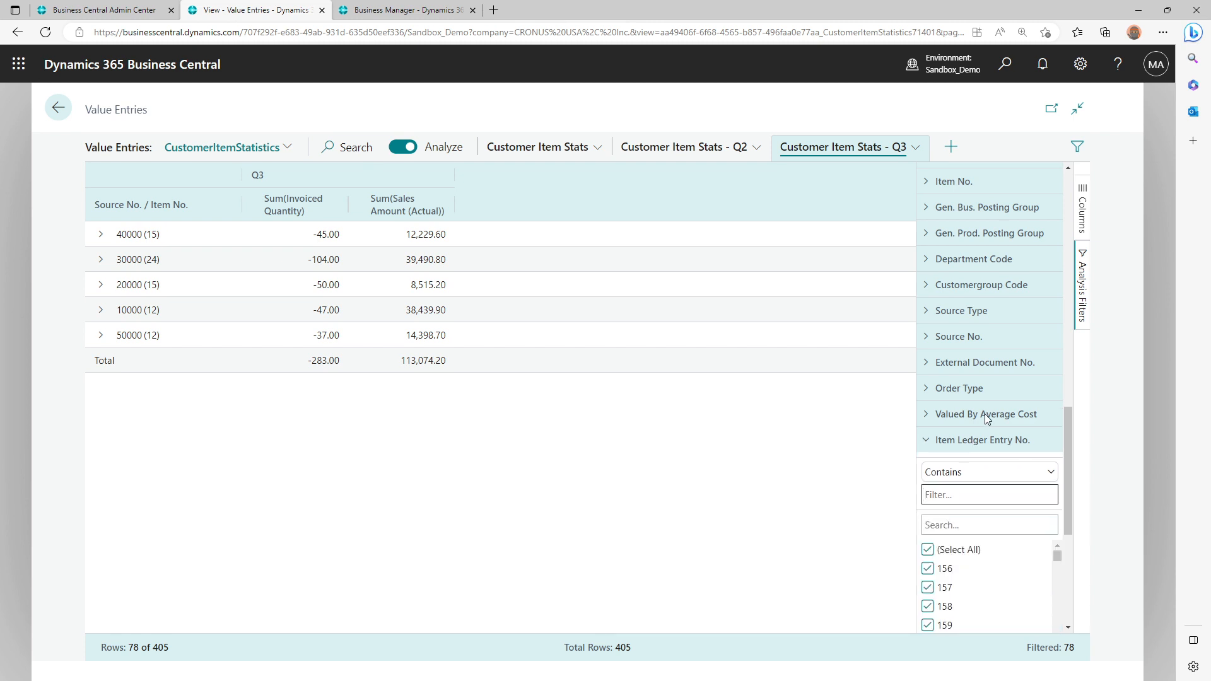
Examine the filter options for Valued By Average Cost, Order Type, Source Type and Document Type
{"action": "left_click", "coordinate": [985, 414]}
{"action": "left_click", "coordinate": [977, 390]}
{"action": "scroll", "coordinate": [977, 388], "scroll_direction": "up", "scroll_amount": 1}
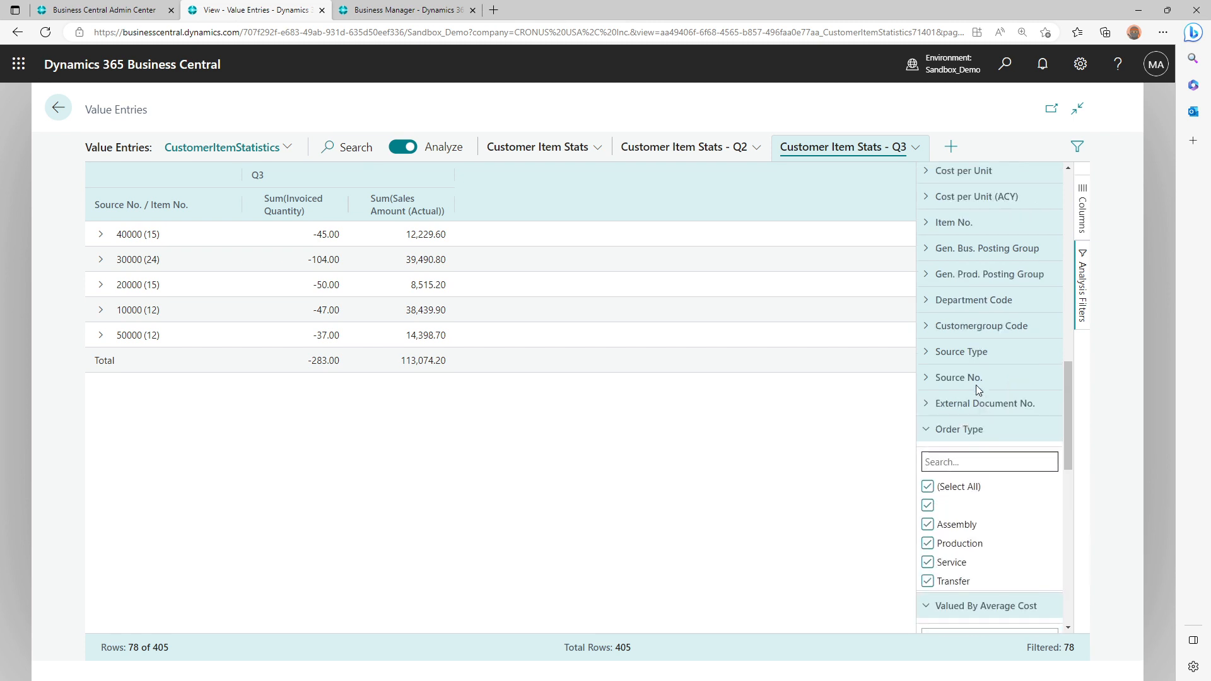
{"action": "left_click", "coordinate": [976, 385]}
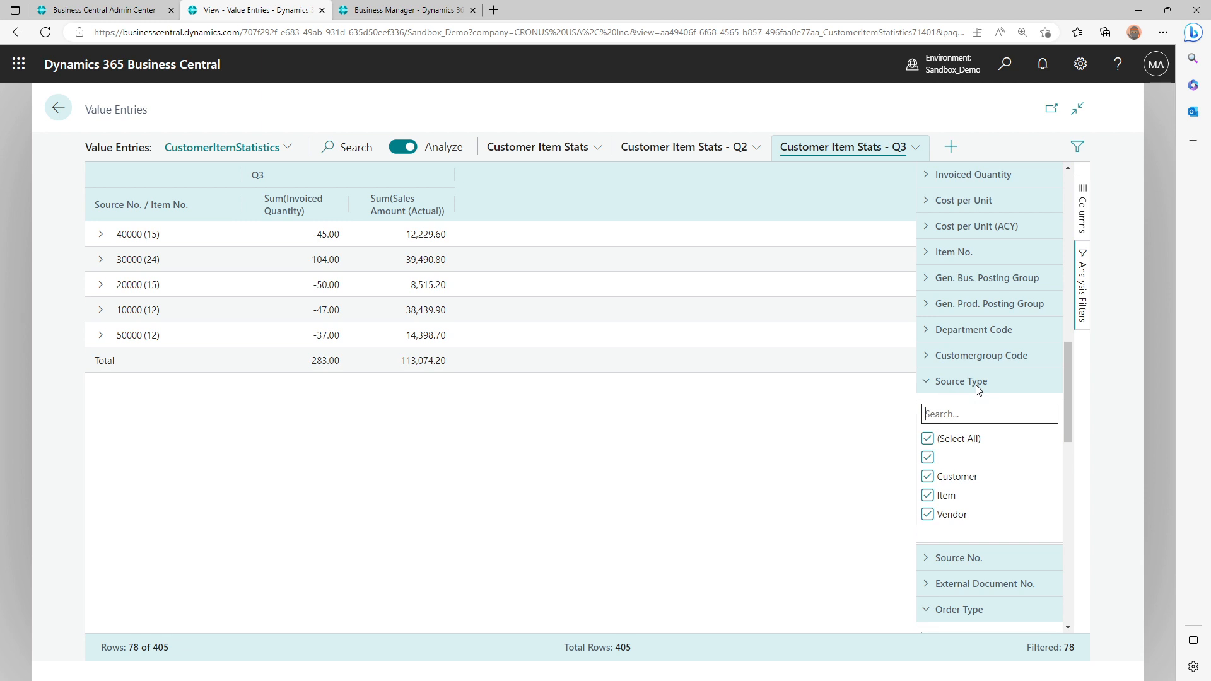
{"action": "scroll", "coordinate": [978, 390], "scroll_direction": "up", "scroll_amount": 6}
{"action": "scroll", "coordinate": [975, 385], "scroll_direction": "up", "scroll_amount": 2}
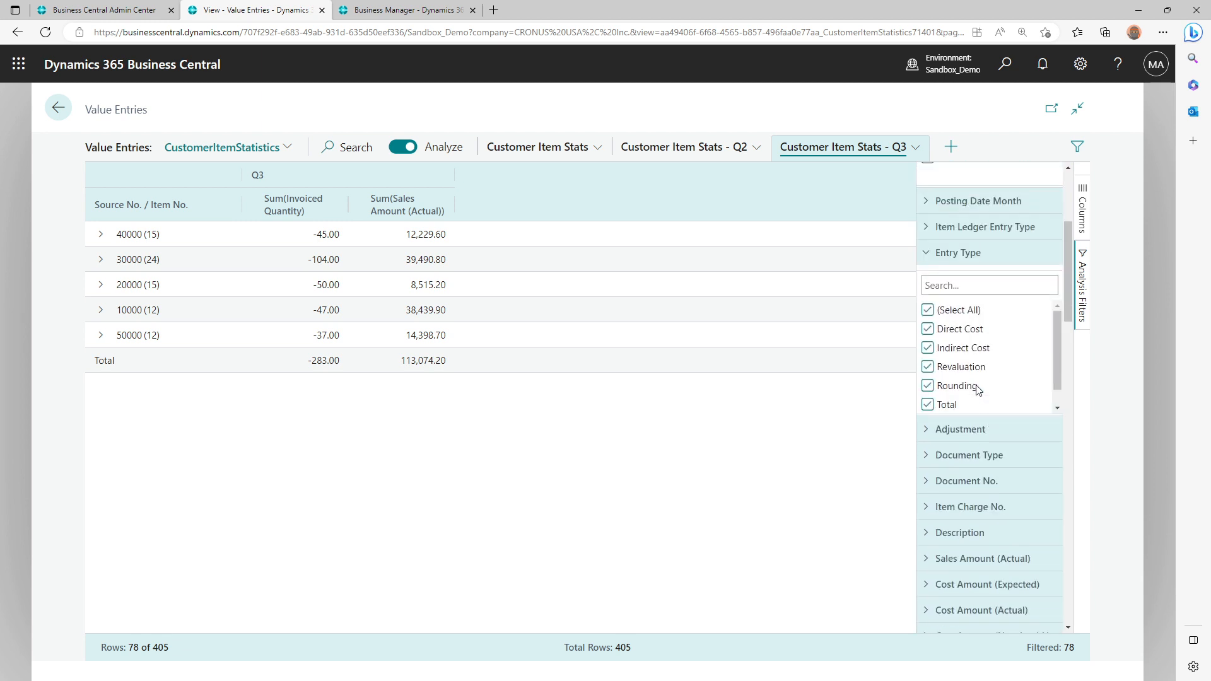
{"action": "left_click", "coordinate": [964, 450]}
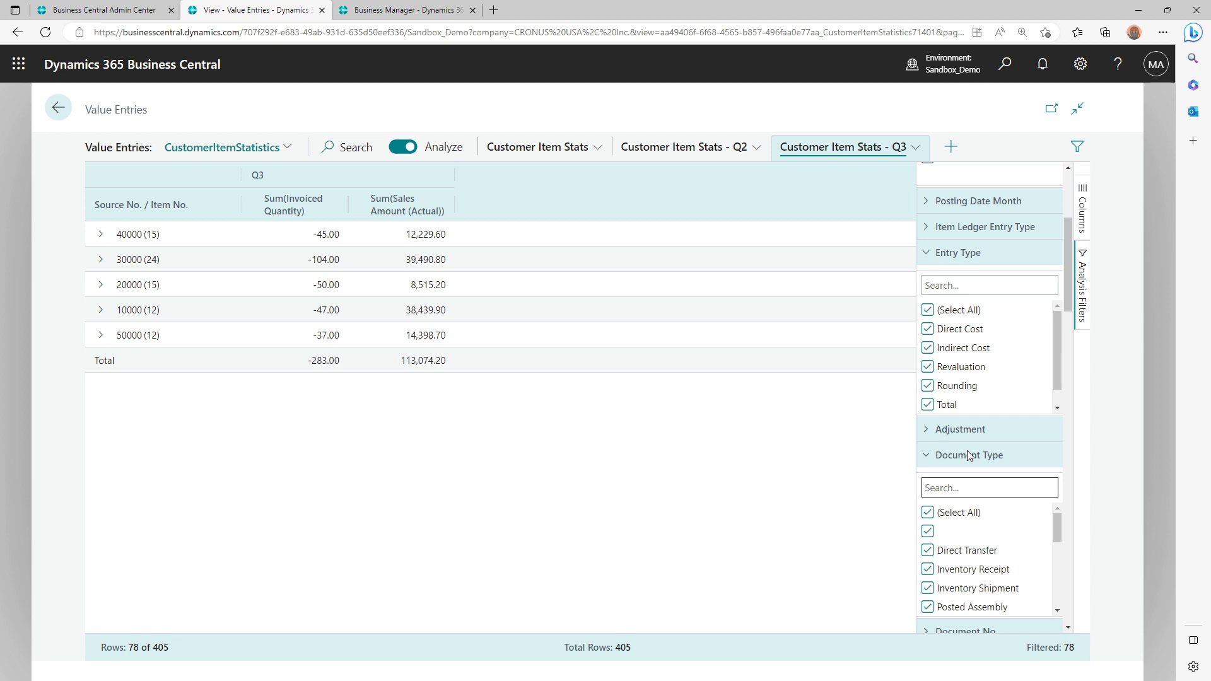
Show the Customer Item Stats - Q2 analysis briefly, return to Customer Item Stats and collapse the analysis filters
{"action": "left_click", "coordinate": [704, 151]}
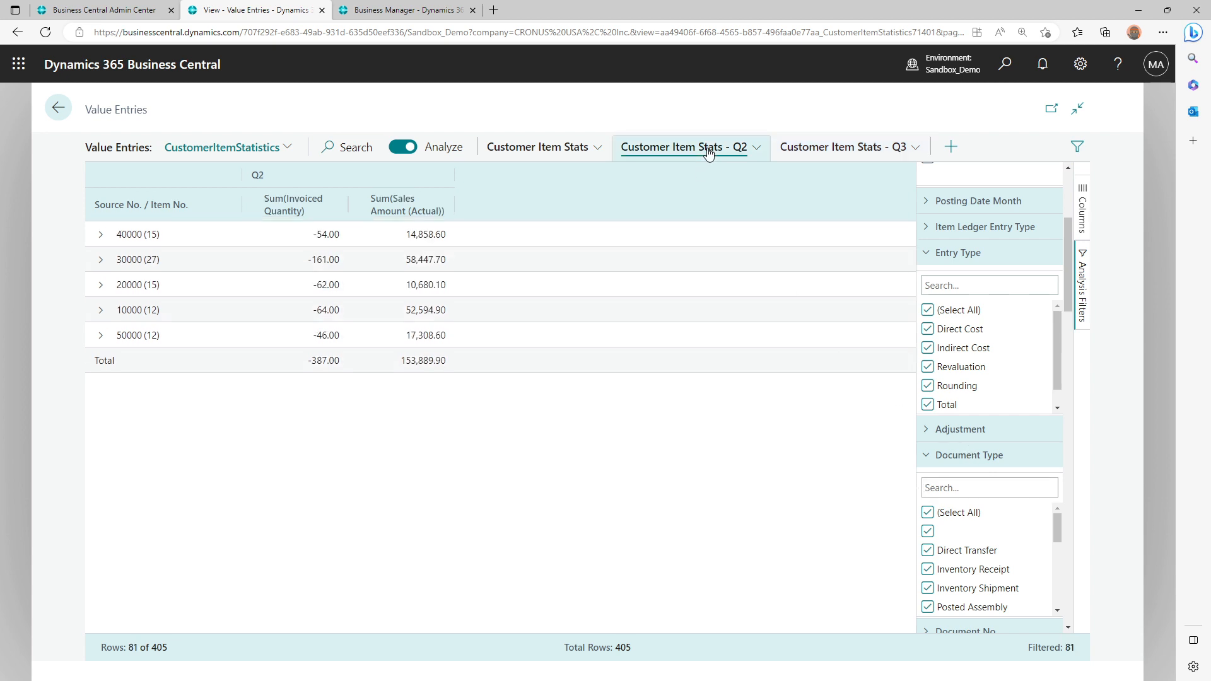
{"action": "left_click", "coordinate": [559, 153]}
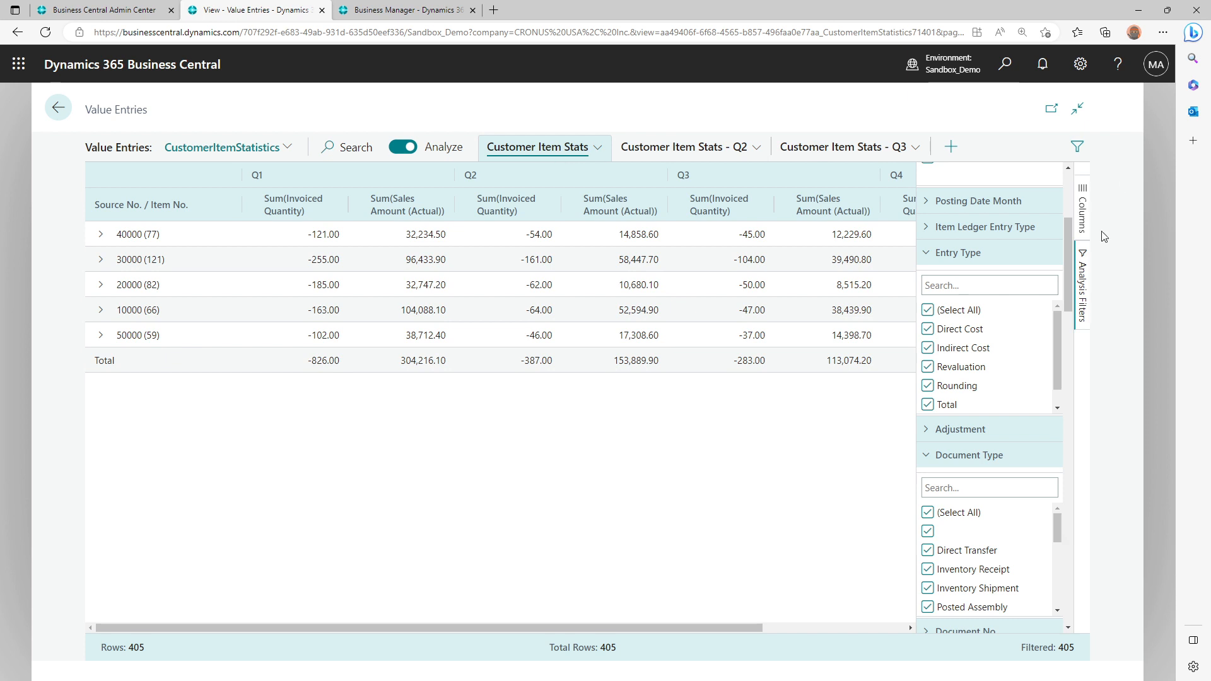
{"action": "left_click", "coordinate": [1090, 262]}
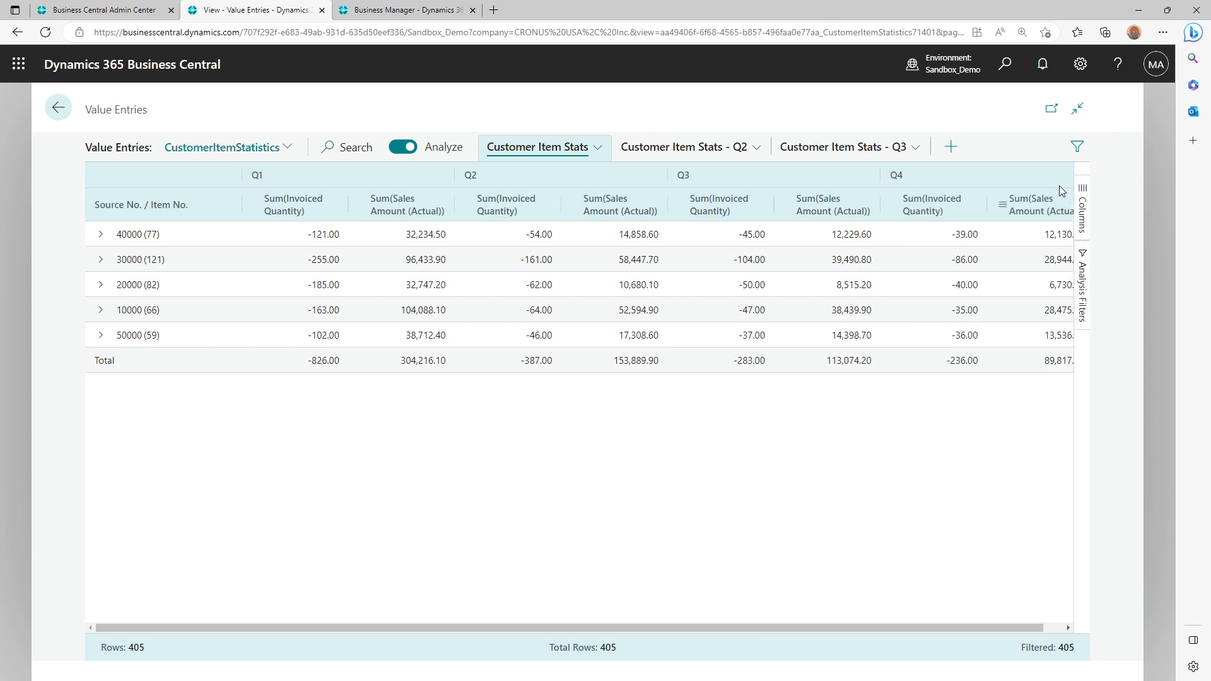
Examine the copy and export options for customer 20000's Q2 sales amount in Customer Item Stats
{"action": "left_click", "coordinate": [617, 292]}
{"action": "right_click", "coordinate": [616, 292]}
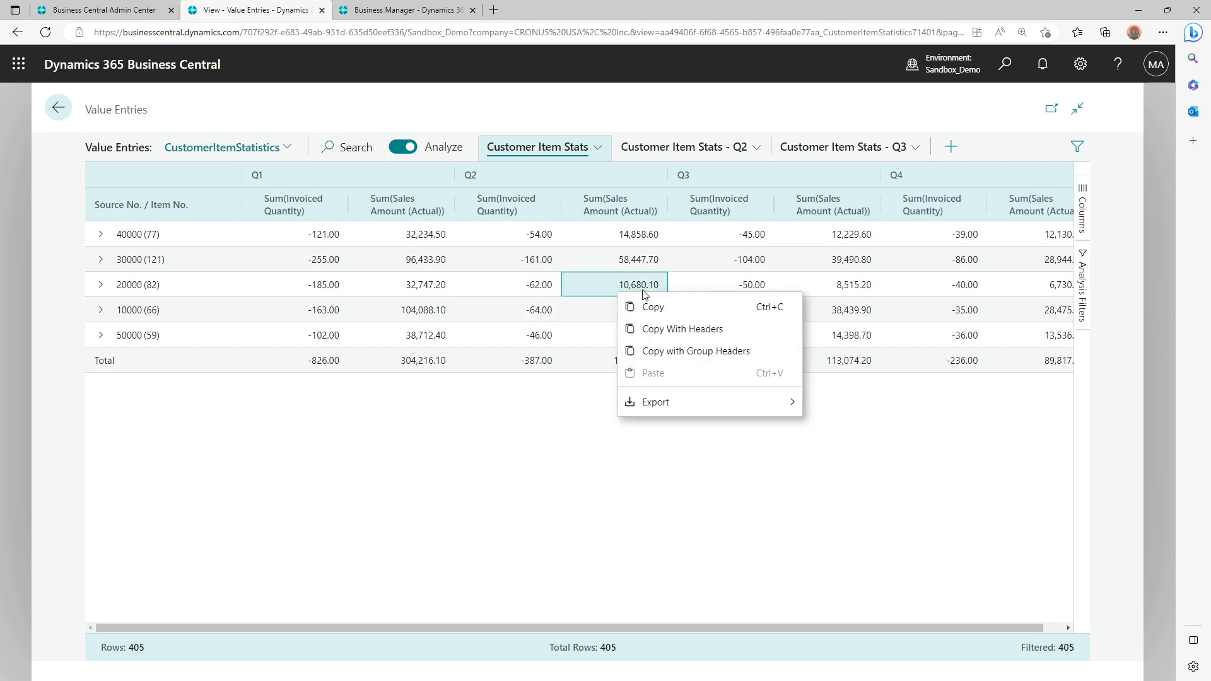
{"action": "mouse_move", "coordinate": [746, 407]}
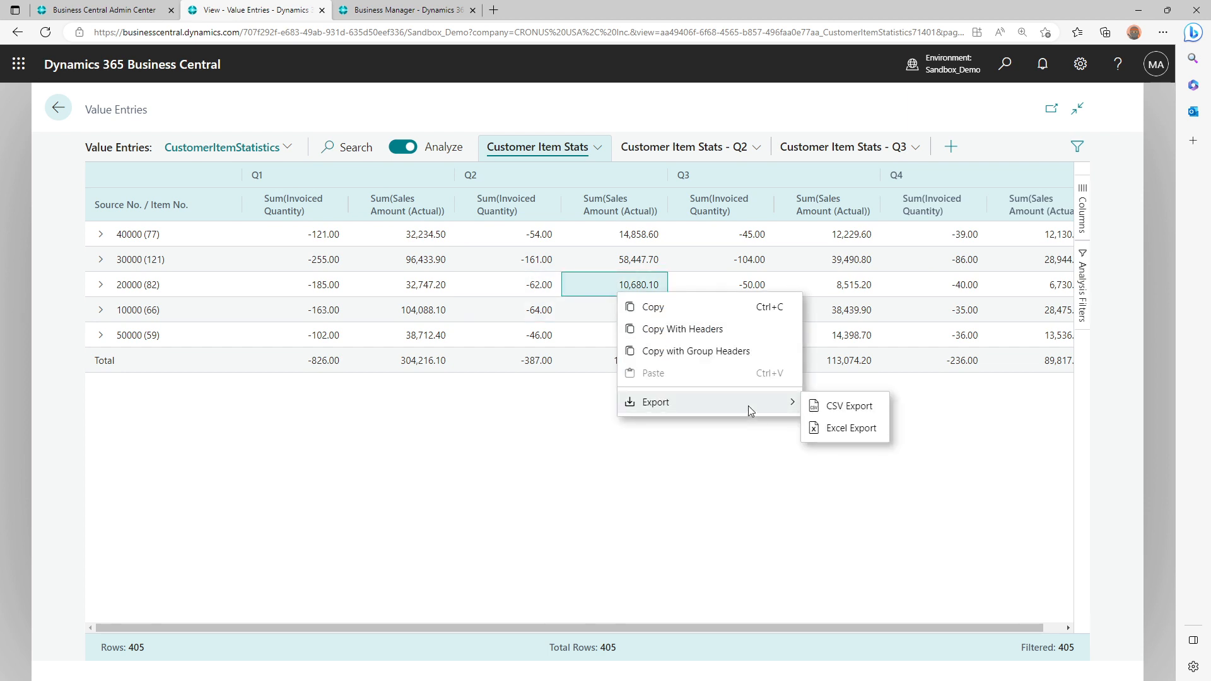
{"action": "left_click", "coordinate": [453, 431]}
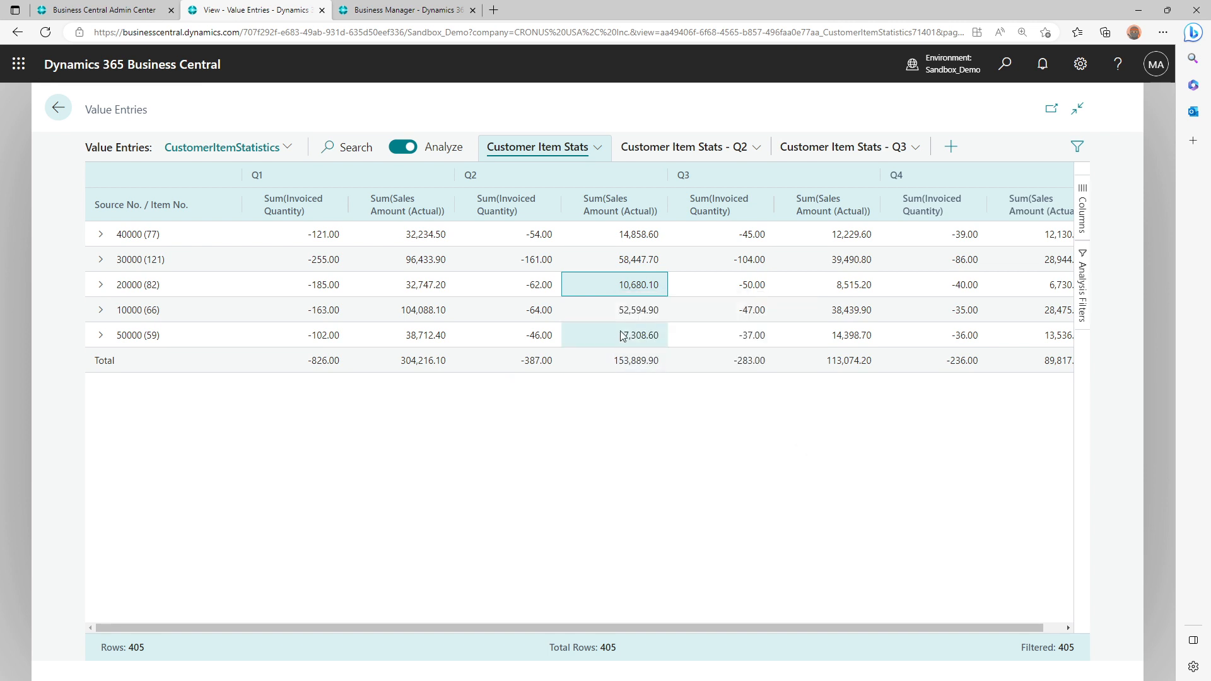
Copy the Q1 and Q2 figures of customers 30000, 20000 and 10000 with headers
{"action": "left_click", "coordinate": [638, 263], "text": "shift"}
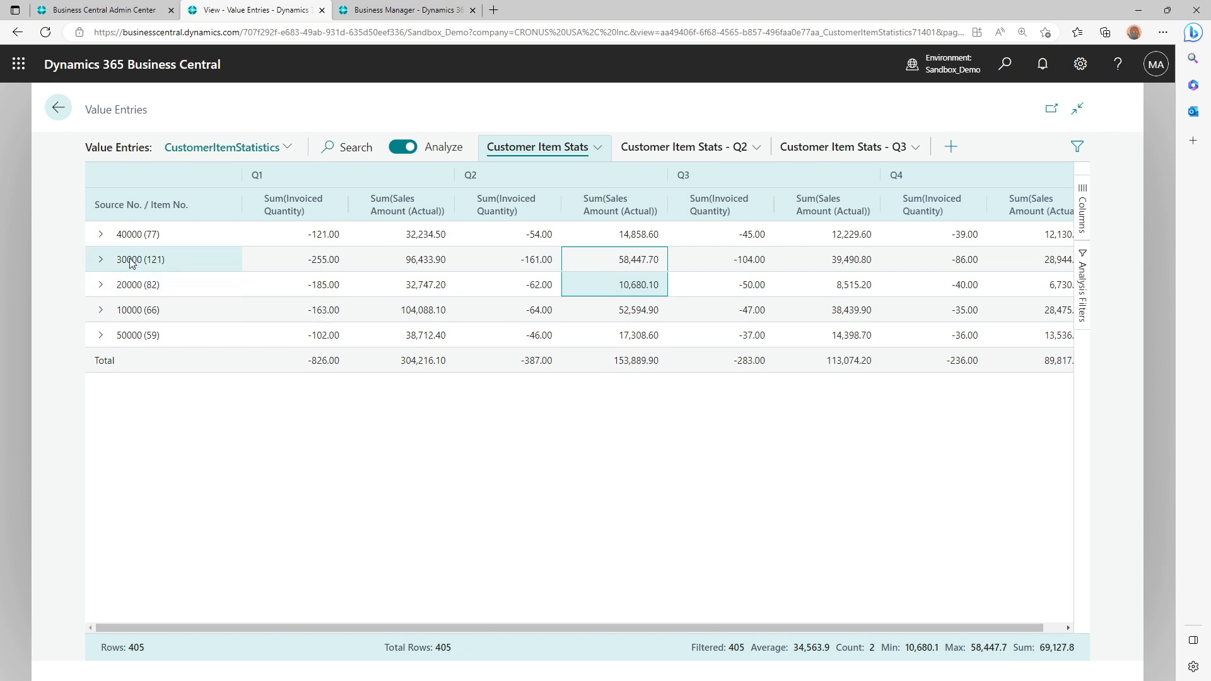
{"action": "left_click_drag", "start_coordinate": [135, 268], "coordinate": [629, 324]}
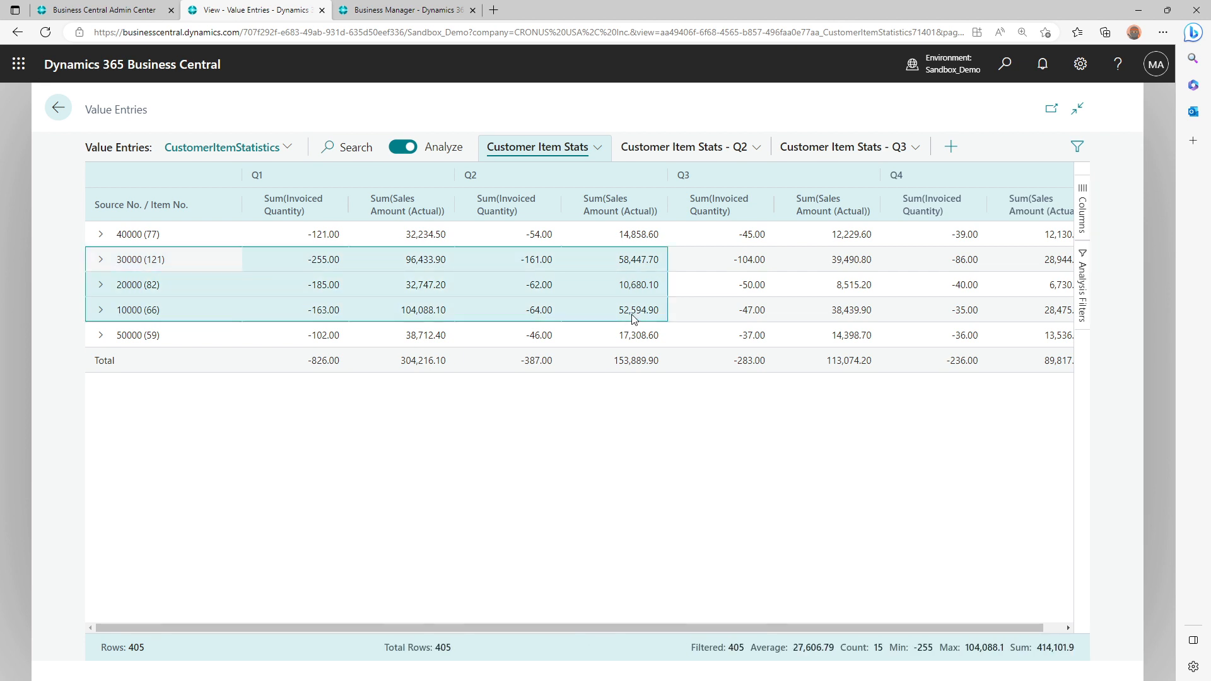
{"action": "right_click", "coordinate": [630, 315]}
{"action": "left_click", "coordinate": [678, 357]}
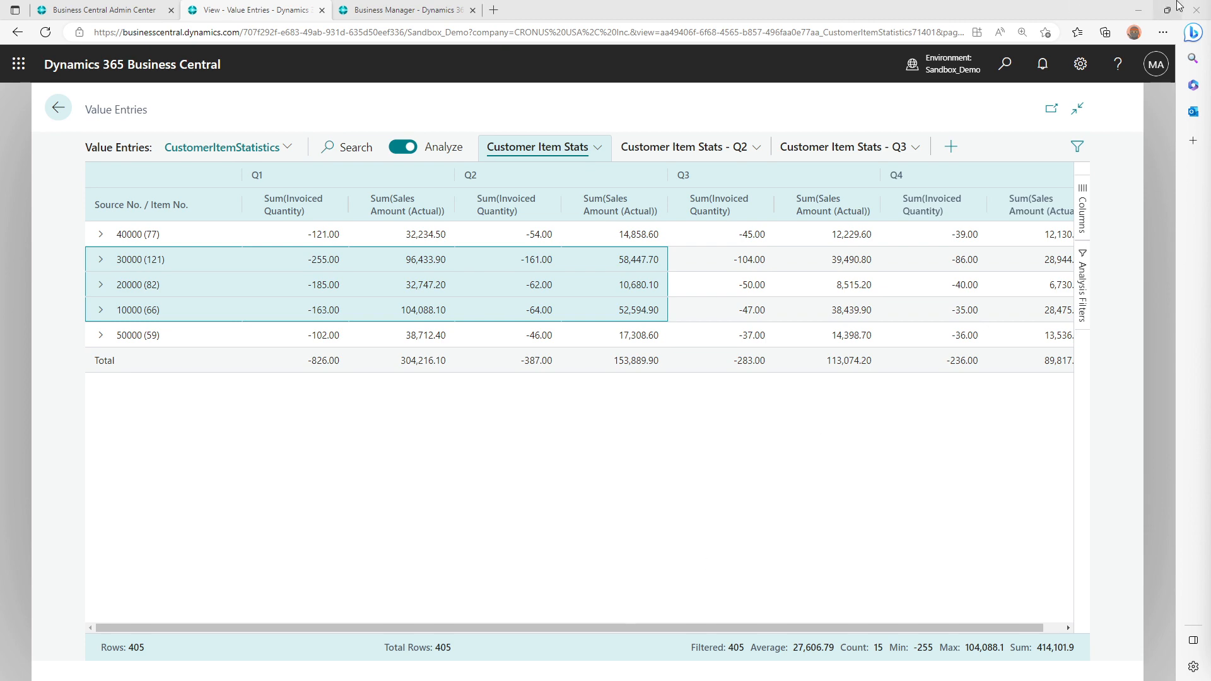
Switch to the microsoft/BCTech AnalyzeData page on GitHub, enlarge it and find the table of Data Analysis usage scenarios
{"action": "left_click", "coordinate": [1137, 19]}
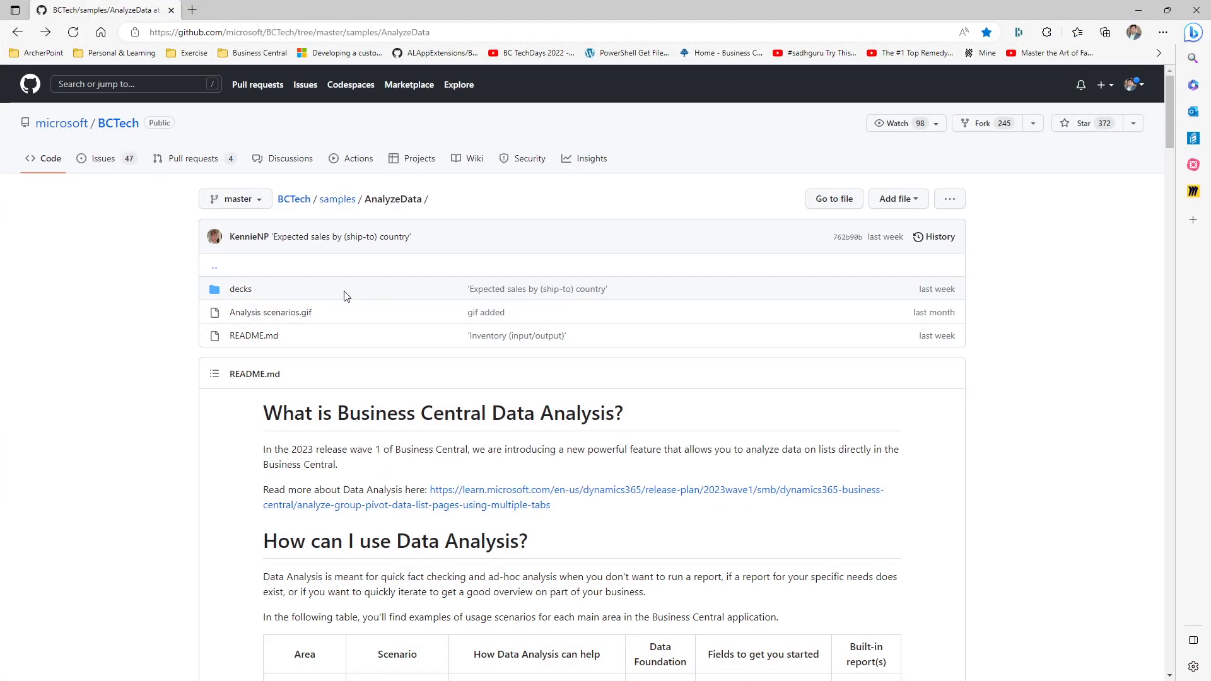
{"action": "key", "text": "ctrl+plus"}
{"action": "key", "text": "ctrl+plus"}
{"action": "key", "text": "ctrl+plus"}
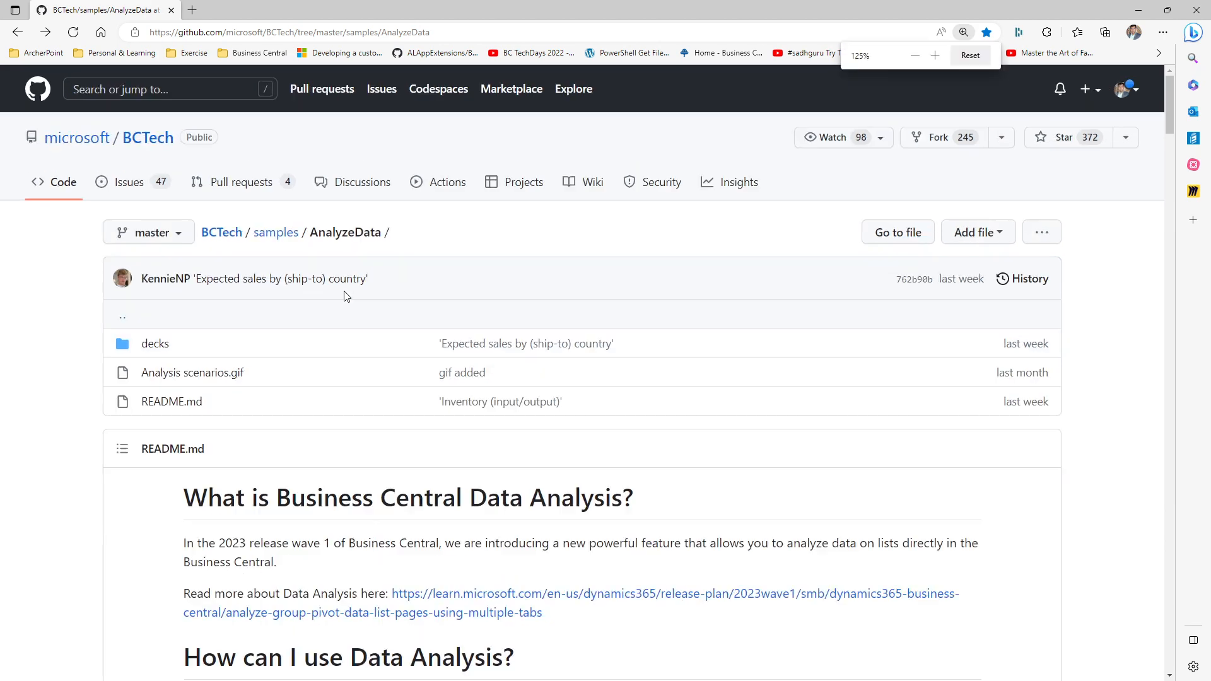
{"action": "scroll", "coordinate": [346, 296], "scroll_direction": "down", "scroll_amount": 8}
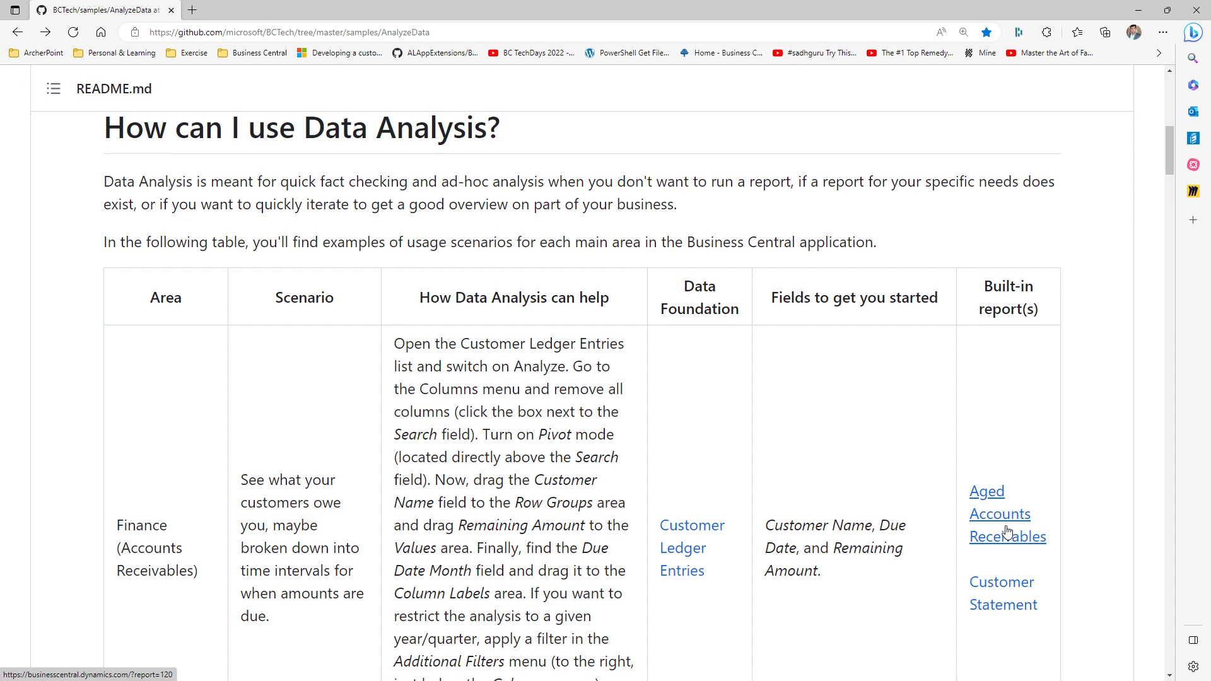
Read the Accounts Receivables scenario's instructions, data foundation and built-in reports in the usage table
{"action": "scroll", "coordinate": [693, 491], "scroll_direction": "down", "scroll_amount": 3}
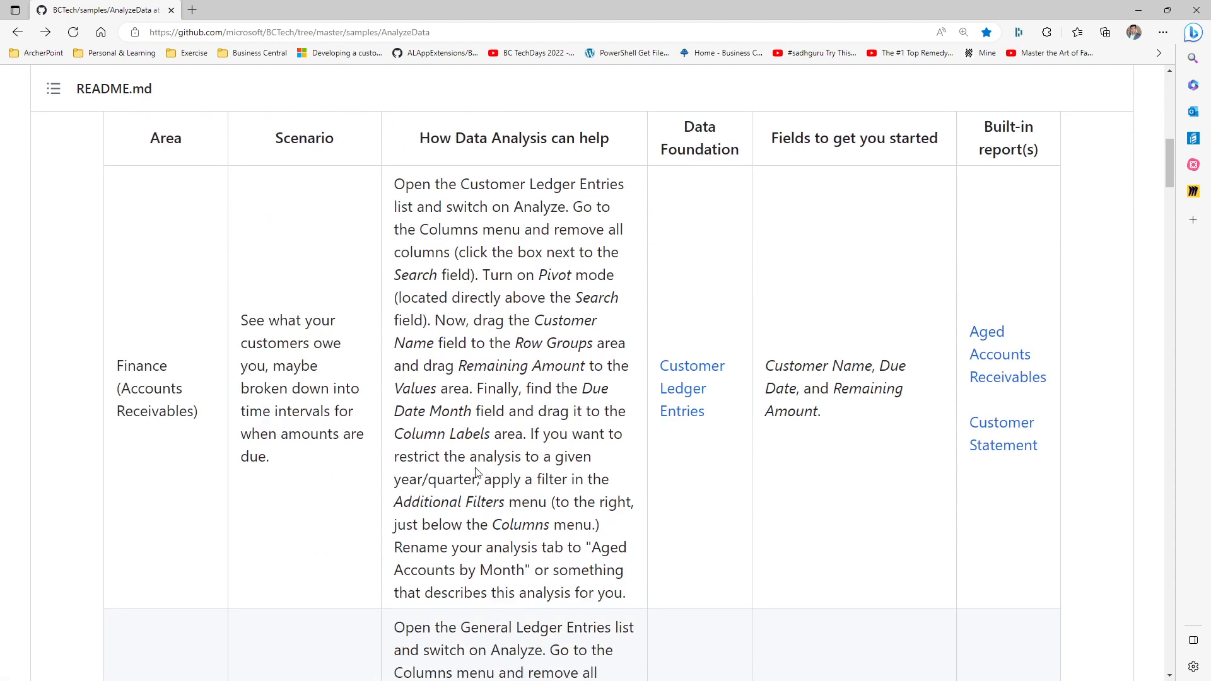
{"action": "scroll", "coordinate": [476, 470], "scroll_direction": "up", "scroll_amount": 2}
{"action": "scroll", "coordinate": [476, 468], "scroll_direction": "down", "scroll_amount": 1}
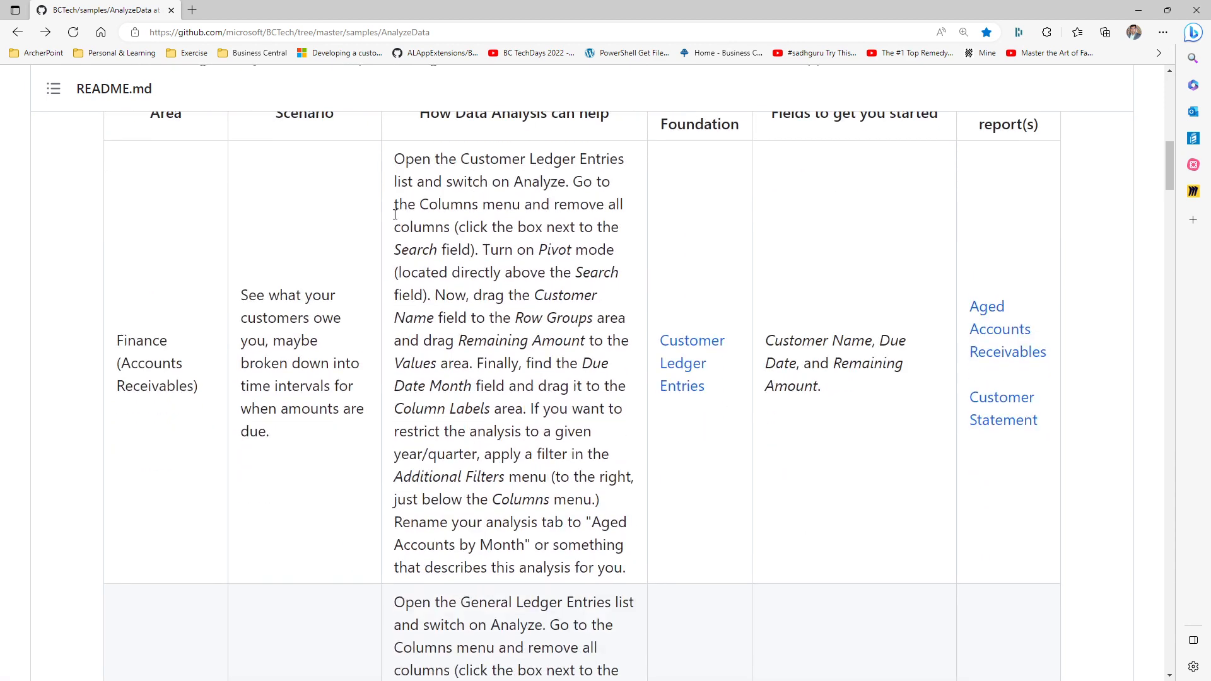
{"action": "left_click_drag", "start_coordinate": [400, 155], "coordinate": [634, 563]}
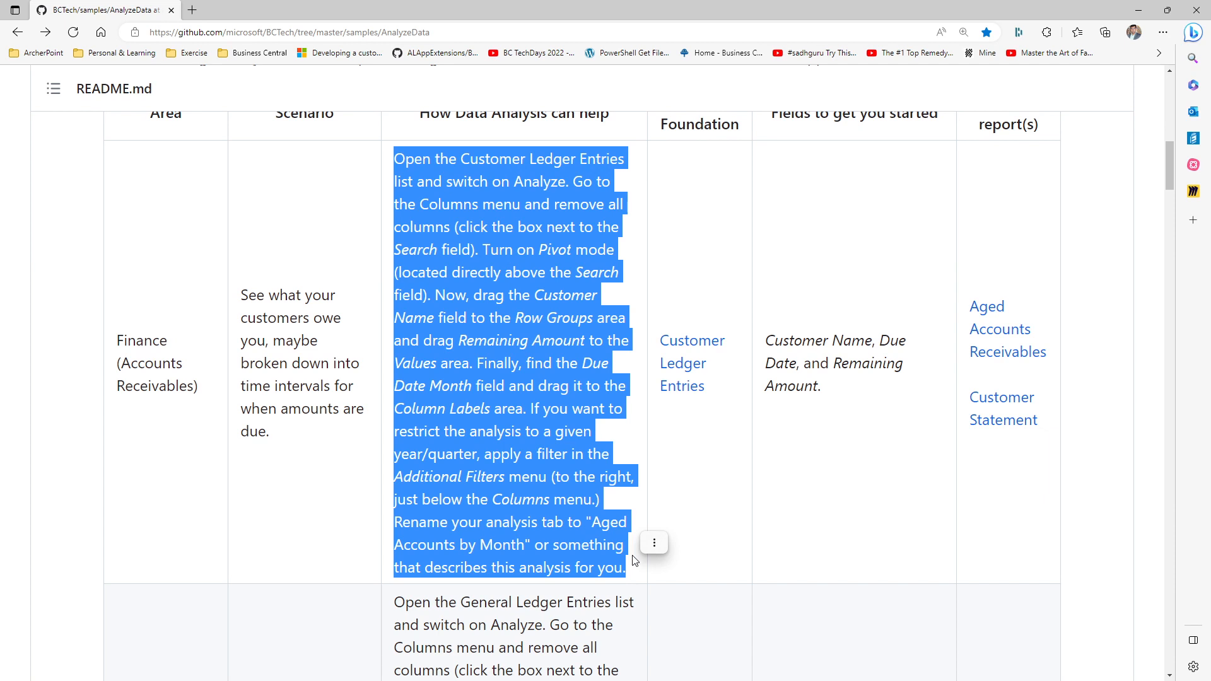
{"action": "double_click", "coordinate": [700, 122]}
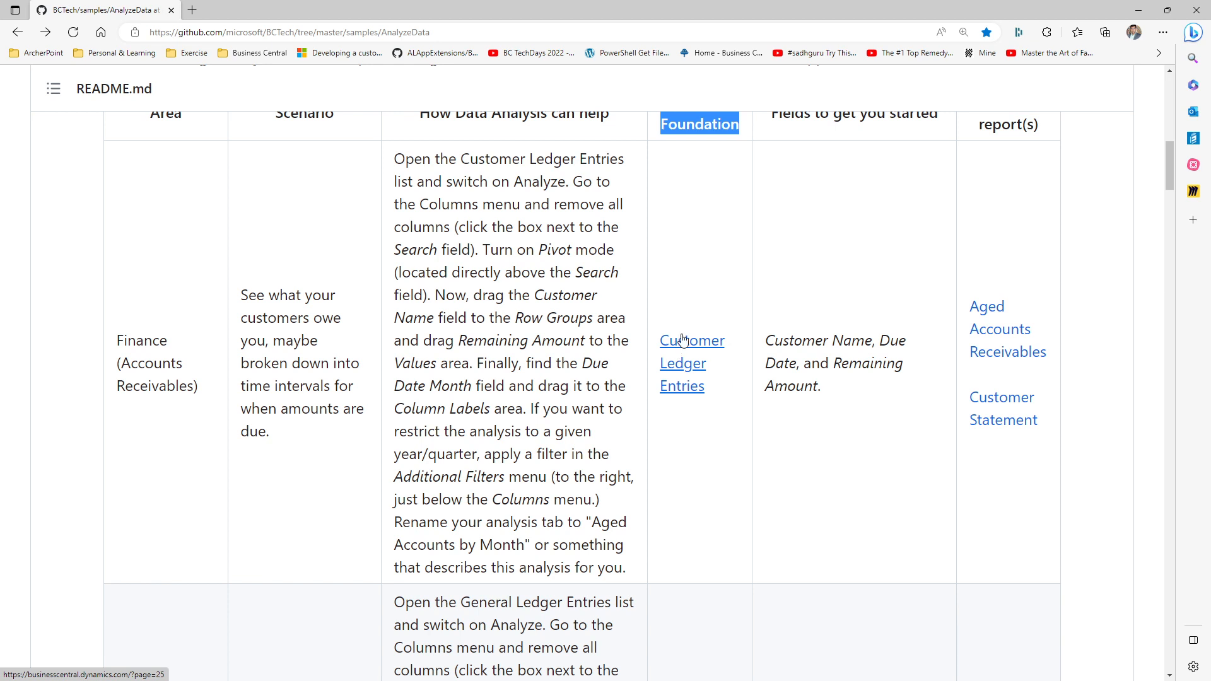
{"action": "left_click_drag", "start_coordinate": [395, 158], "coordinate": [668, 509]}
{"action": "double_click", "coordinate": [1028, 328]}
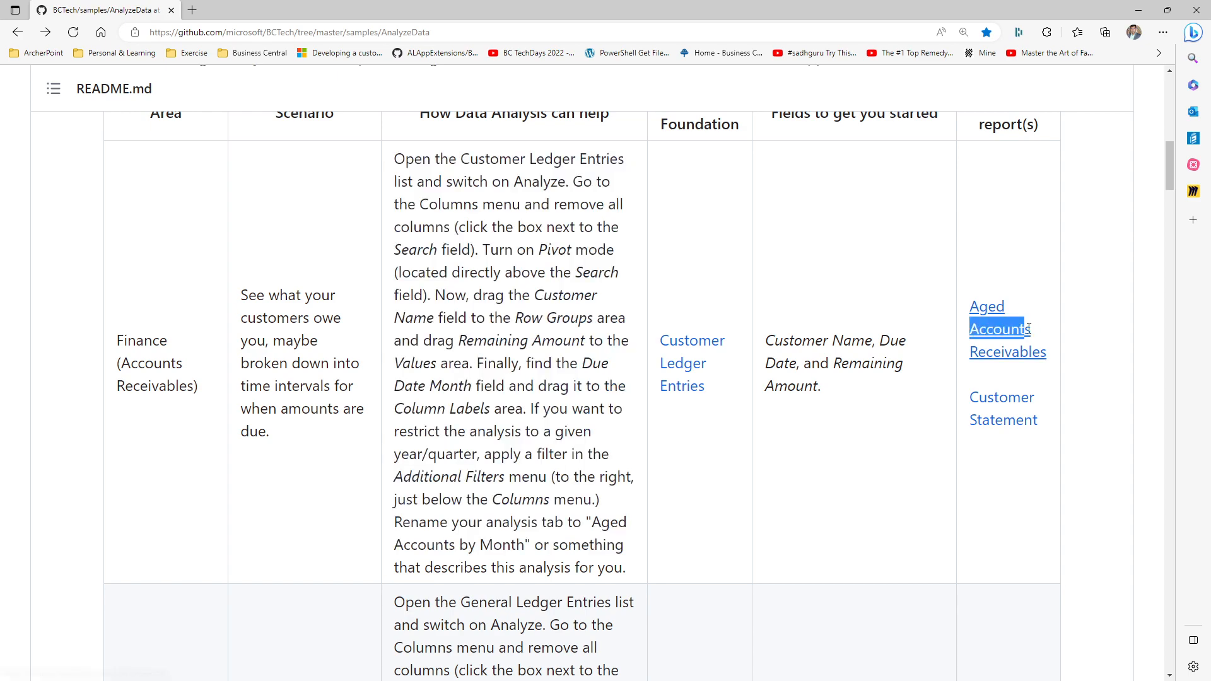
{"action": "left_click_drag", "start_coordinate": [1028, 328], "coordinate": [1024, 449]}
Examine the built-in reports listed for the remaining finance, sales and accounts payable scenarios
{"action": "scroll", "coordinate": [1030, 347], "scroll_direction": "down", "scroll_amount": 8}
{"action": "scroll", "coordinate": [1018, 381], "scroll_direction": "down", "scroll_amount": 7}
{"action": "scroll", "coordinate": [1019, 381], "scroll_direction": "down", "scroll_amount": 2}
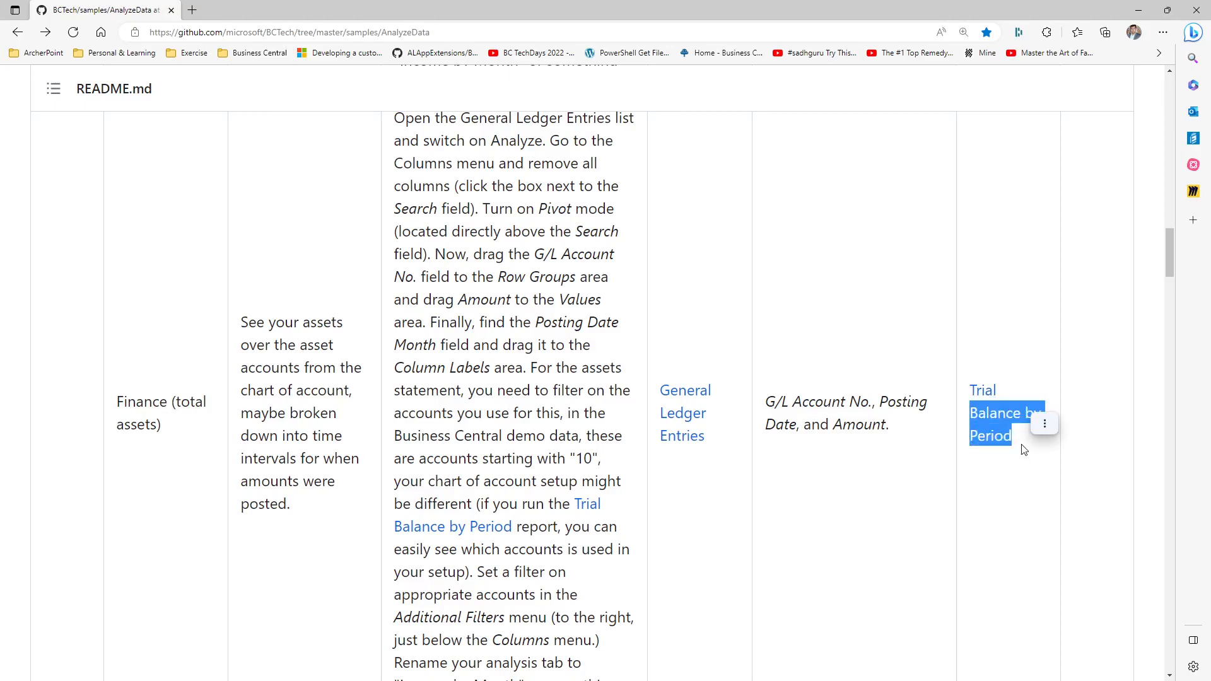
{"action": "scroll", "coordinate": [1021, 442], "scroll_direction": "down", "scroll_amount": 12}
{"action": "left_click_drag", "start_coordinate": [1014, 158], "coordinate": [1022, 227]}
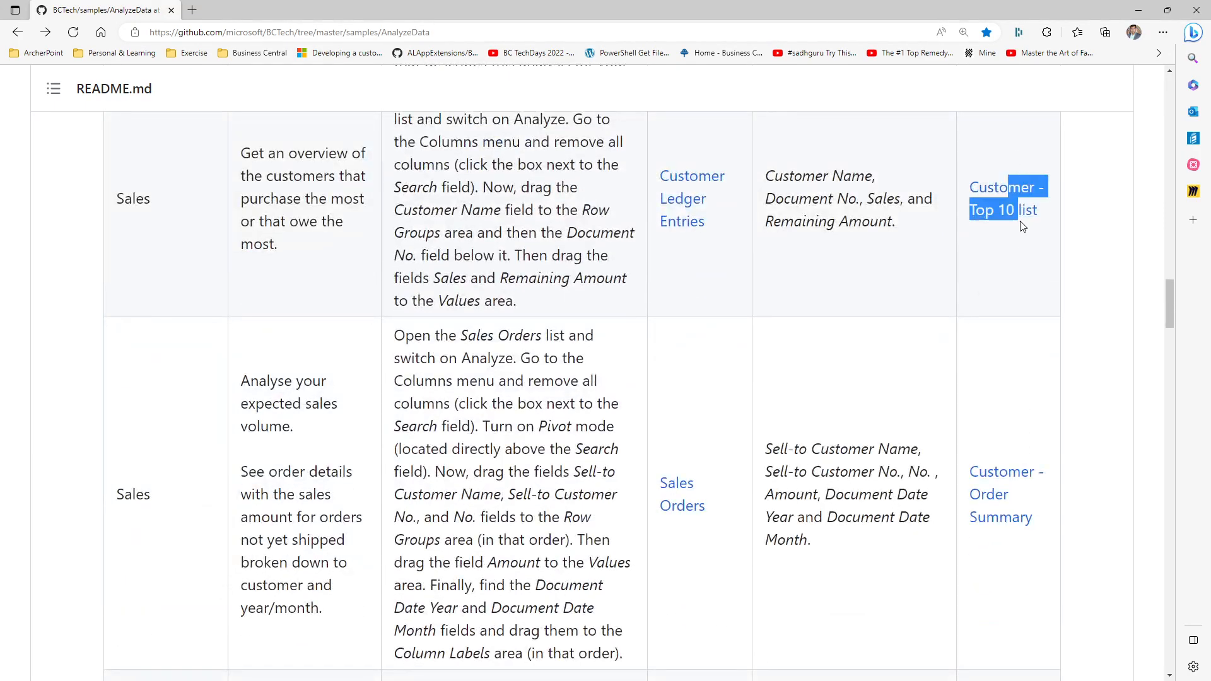
{"action": "left_click_drag", "start_coordinate": [1020, 429], "coordinate": [1030, 581]}
{"action": "scroll", "coordinate": [1037, 571], "scroll_direction": "down", "scroll_amount": 6}
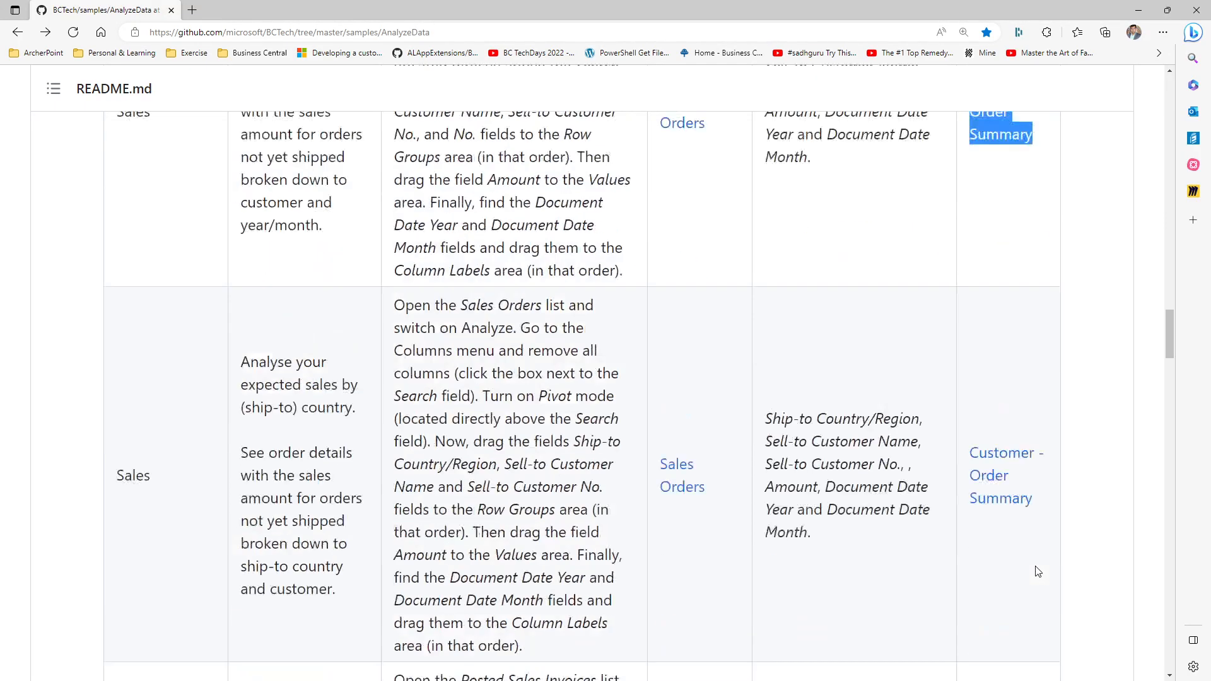
{"action": "scroll", "coordinate": [1011, 351], "scroll_direction": "down", "scroll_amount": 8}
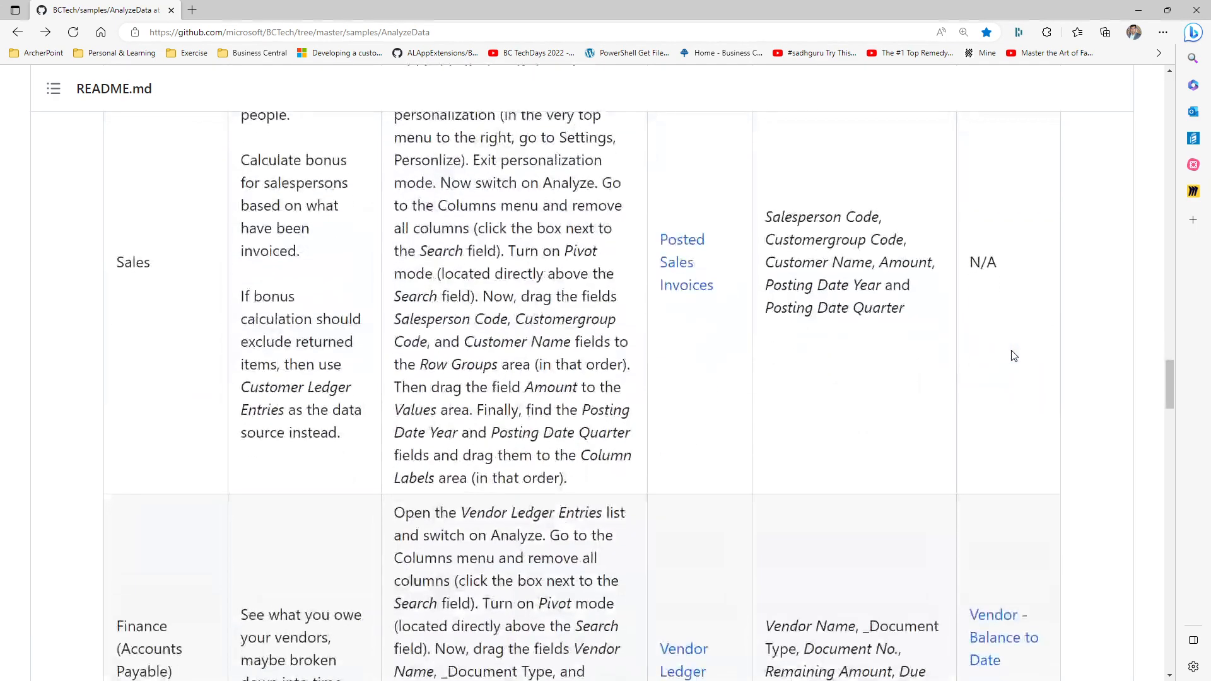
{"action": "scroll", "coordinate": [1013, 355], "scroll_direction": "down", "scroll_amount": 6}
{"action": "left_click_drag", "start_coordinate": [1006, 216], "coordinate": [1040, 357]}
Read the sales scenario for finding top sales people and calculating salesperson bonuses from Posted Sales Invoices
{"action": "scroll", "coordinate": [643, 253], "scroll_direction": "up", "scroll_amount": 3}
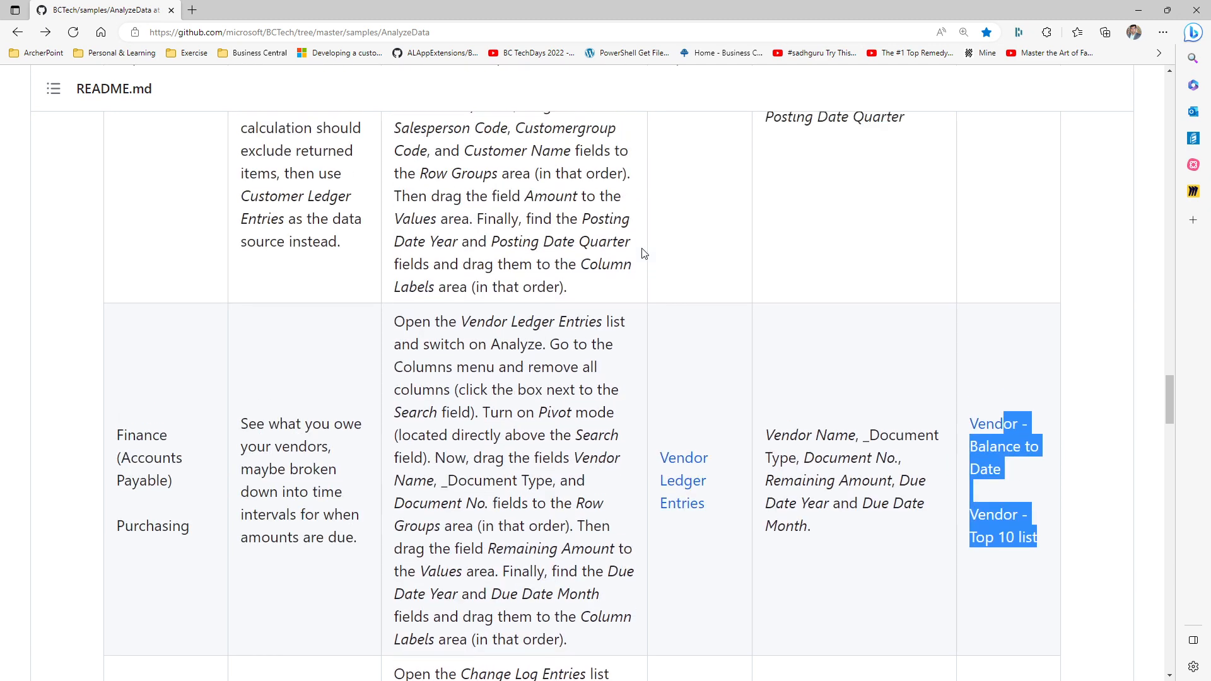
{"action": "scroll", "coordinate": [644, 253], "scroll_direction": "up", "scroll_amount": 5}
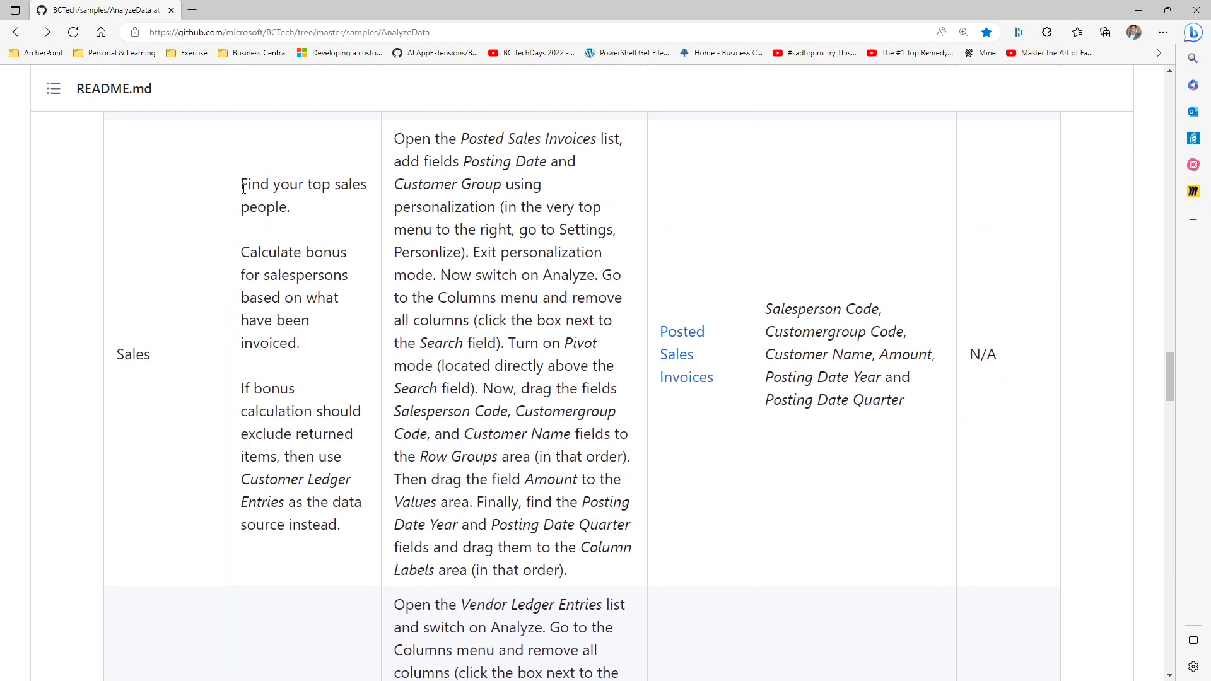
{"action": "left_click_drag", "start_coordinate": [243, 188], "coordinate": [358, 503]}
{"action": "left_click_drag", "start_coordinate": [528, 252], "coordinate": [567, 433]}
Read the compliance scenarios for change log entries and the license overview by user
{"action": "scroll", "coordinate": [579, 362], "scroll_direction": "down", "scroll_amount": 10}
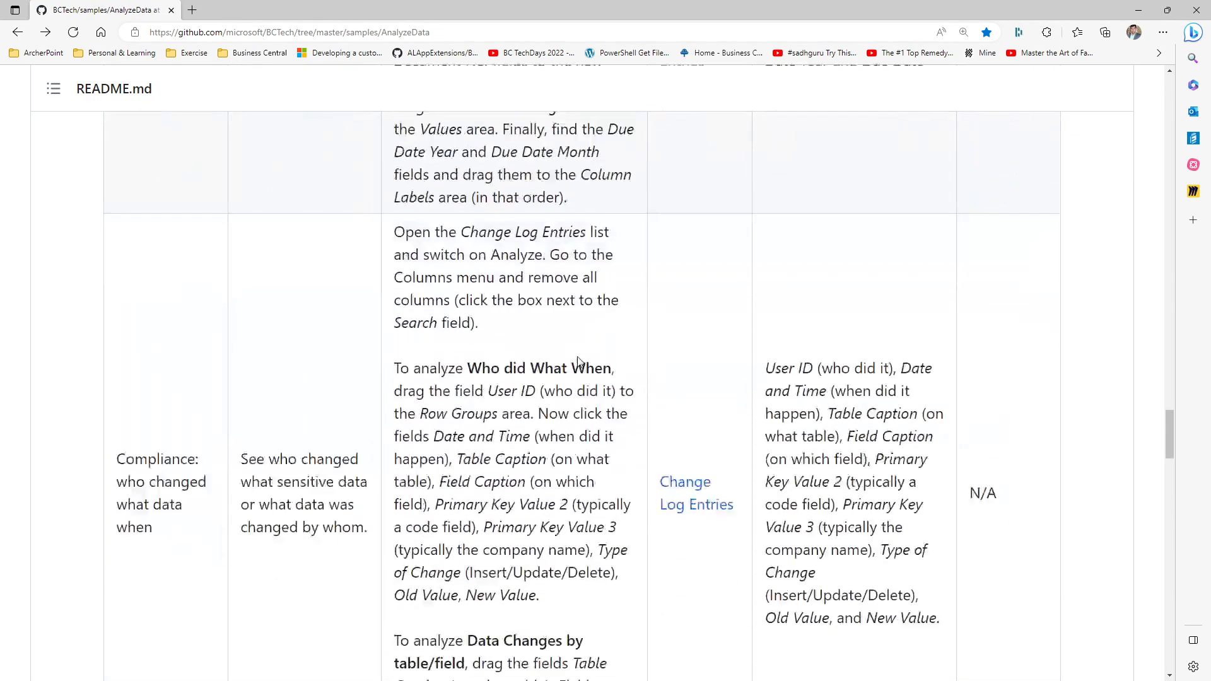
{"action": "scroll", "coordinate": [578, 362], "scroll_direction": "down", "scroll_amount": 2}
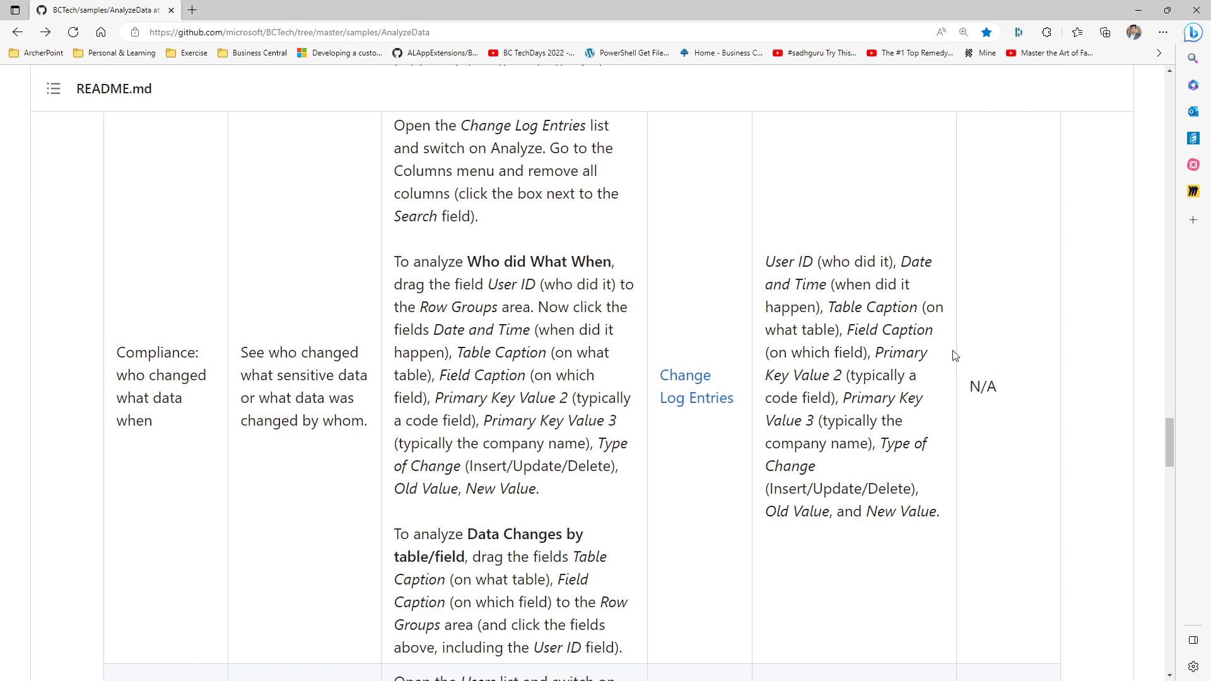
{"action": "scroll", "coordinate": [327, 493], "scroll_direction": "up", "scroll_amount": 3}
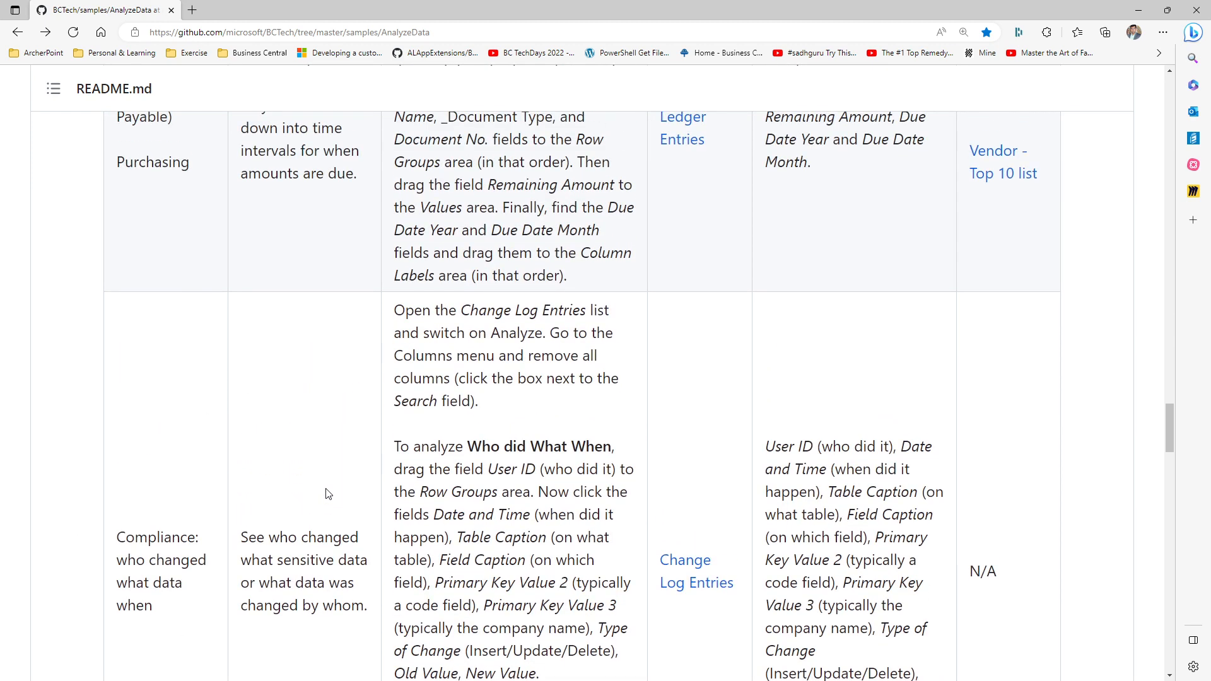
{"action": "scroll", "coordinate": [328, 493], "scroll_direction": "down", "scroll_amount": 9}
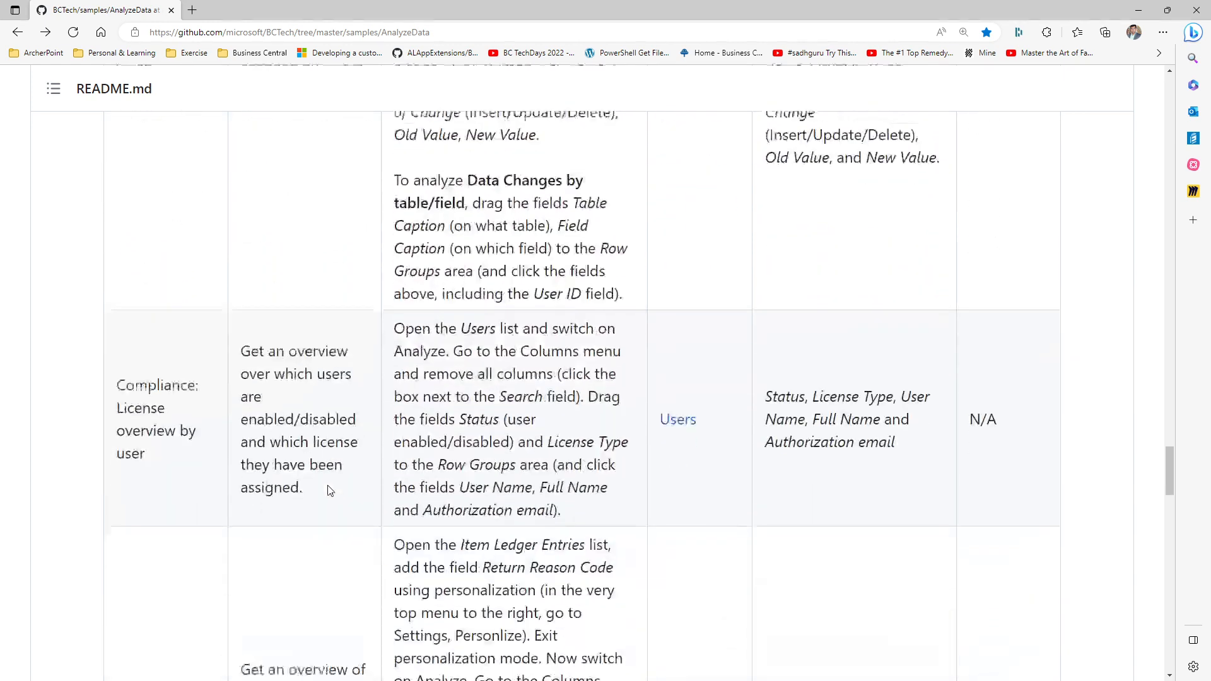
{"action": "scroll", "coordinate": [327, 491], "scroll_direction": "down", "scroll_amount": 2}
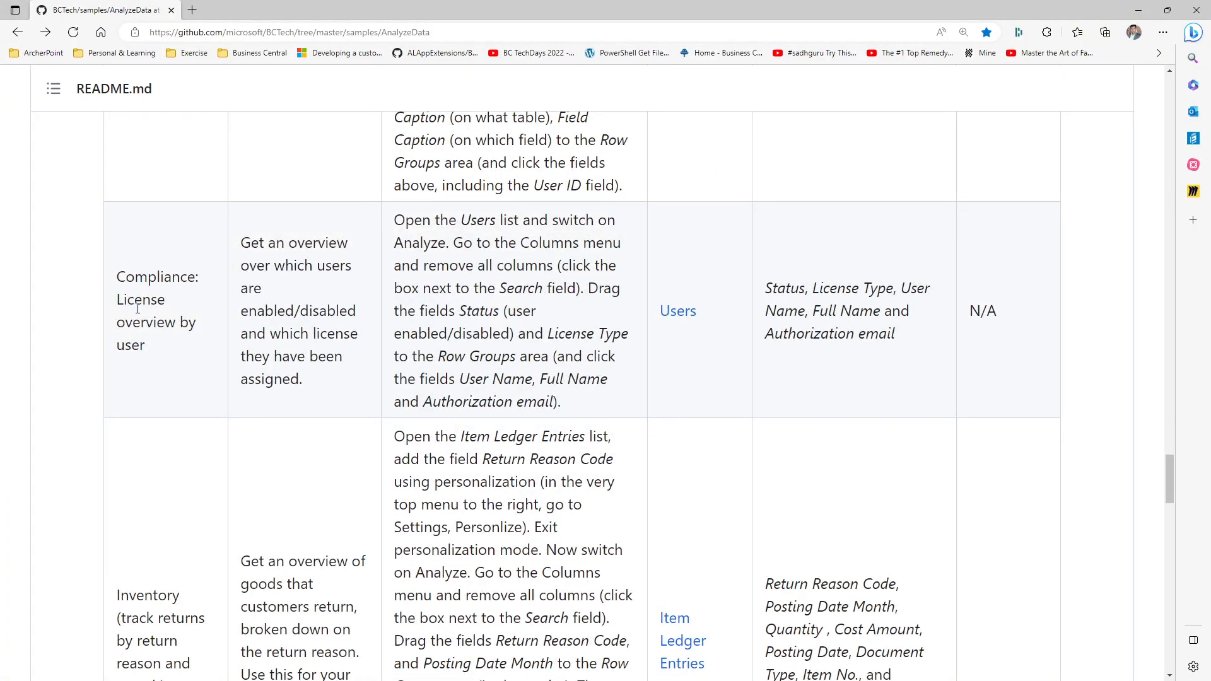
{"action": "left_click_drag", "start_coordinate": [459, 220], "coordinate": [581, 398]}
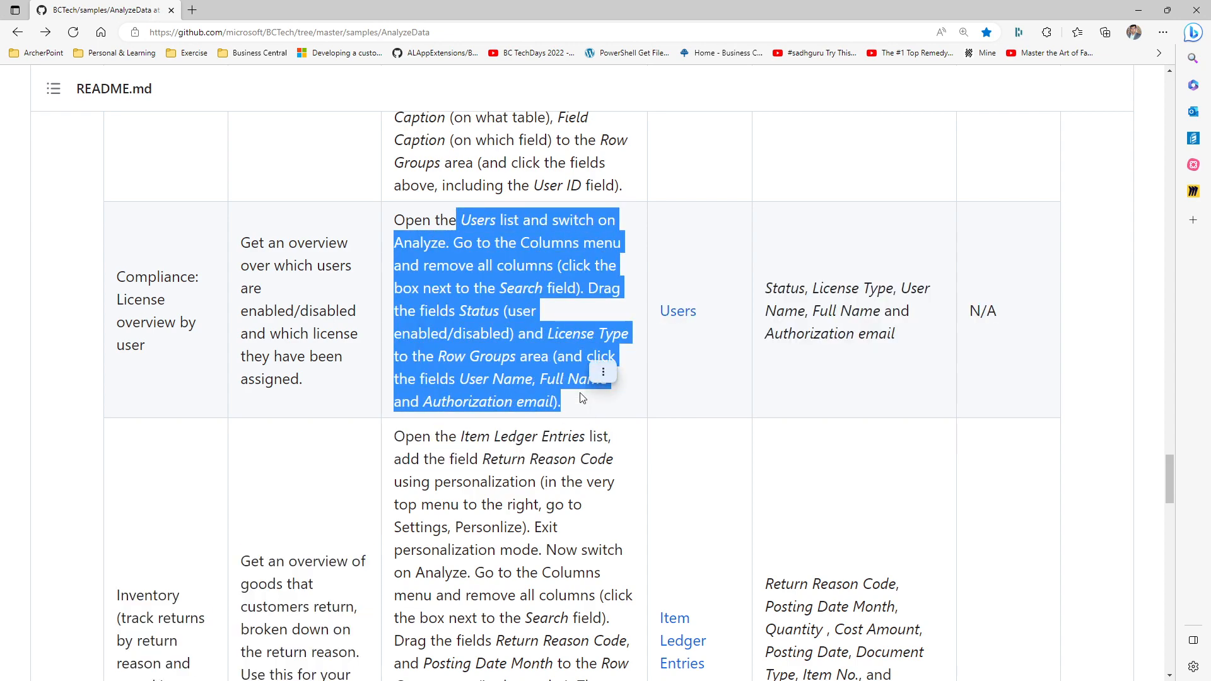
Skim the rest of the README, including the inventory scenarios and PowerPoint presentations, and return to its introduction
{"action": "scroll", "coordinate": [580, 398], "scroll_direction": "down", "scroll_amount": 15}
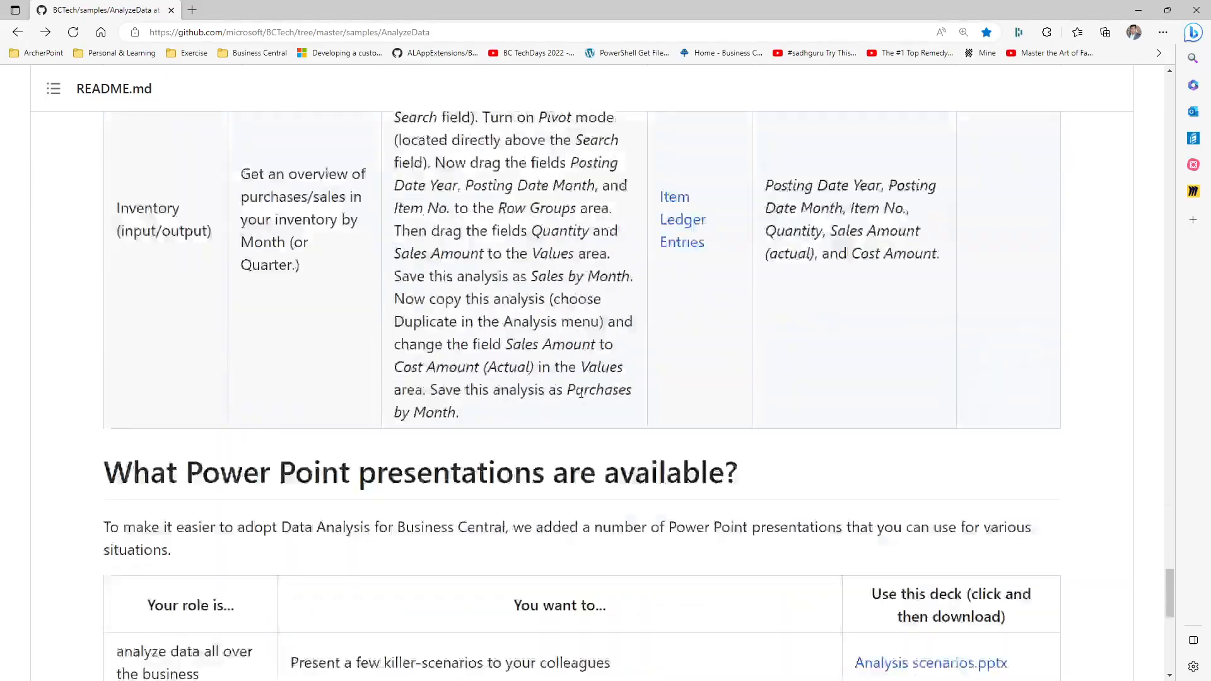
{"action": "scroll", "coordinate": [581, 393], "scroll_direction": "down", "scroll_amount": 3}
{"action": "scroll", "coordinate": [581, 394], "scroll_direction": "up", "scroll_amount": 15}
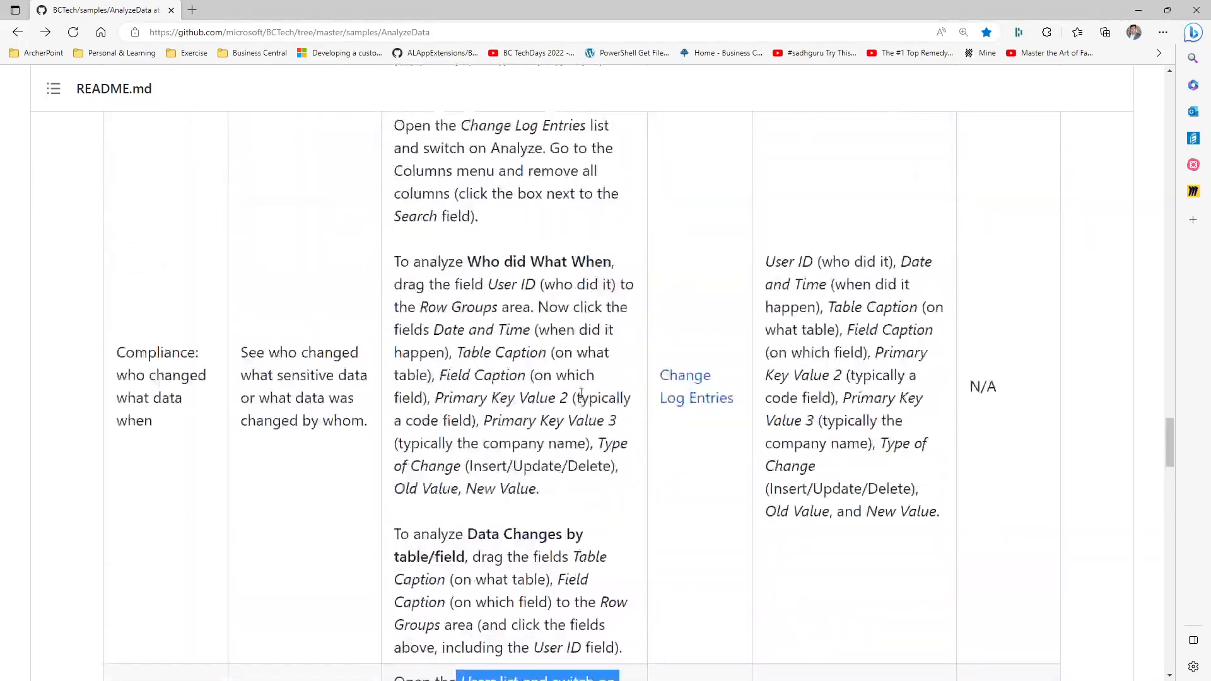
{"action": "scroll", "coordinate": [581, 394], "scroll_direction": "up", "scroll_amount": 20}
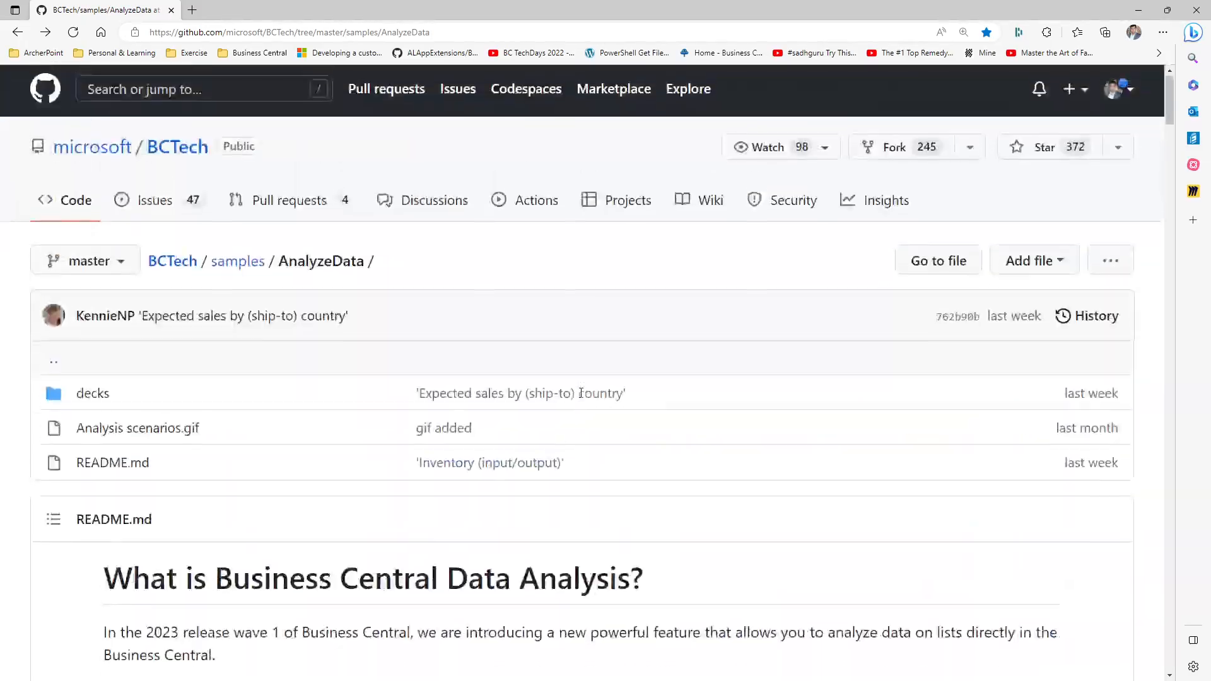
{"action": "scroll", "coordinate": [580, 394], "scroll_direction": "down", "scroll_amount": 6}
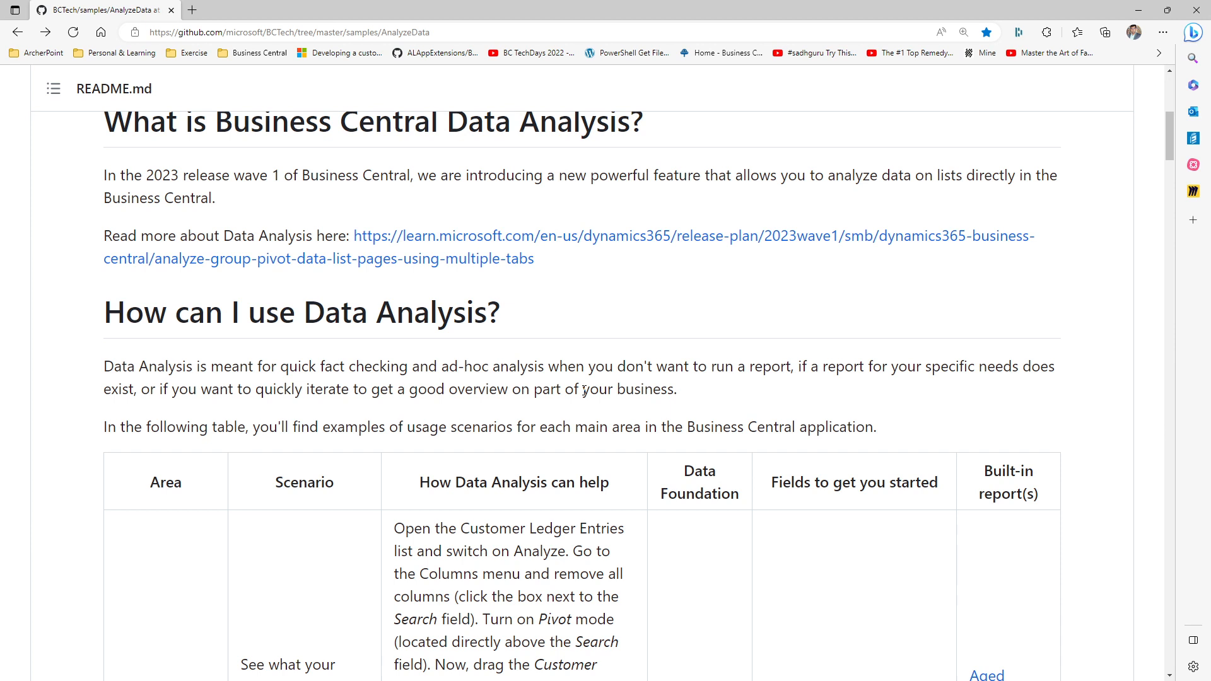
Switch back to Business Central and turn off Analysis mode for the Value Entries list
{"action": "left_click", "coordinate": [1138, 10]}
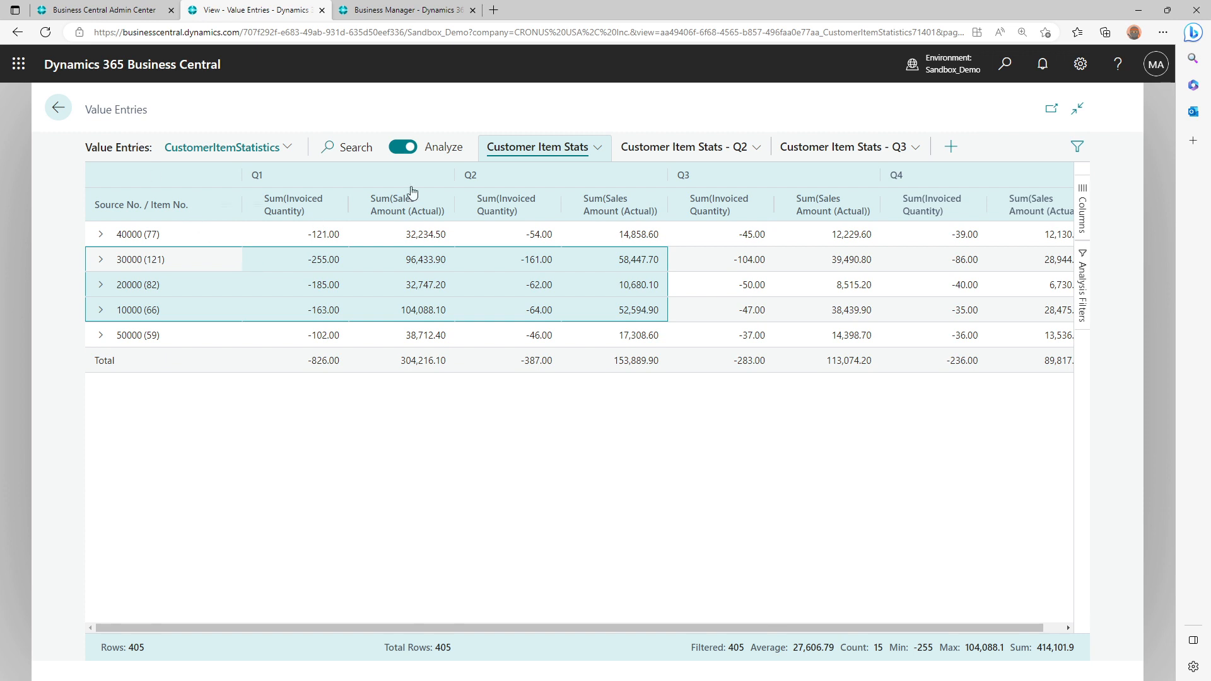
{"action": "left_click", "coordinate": [403, 148]}
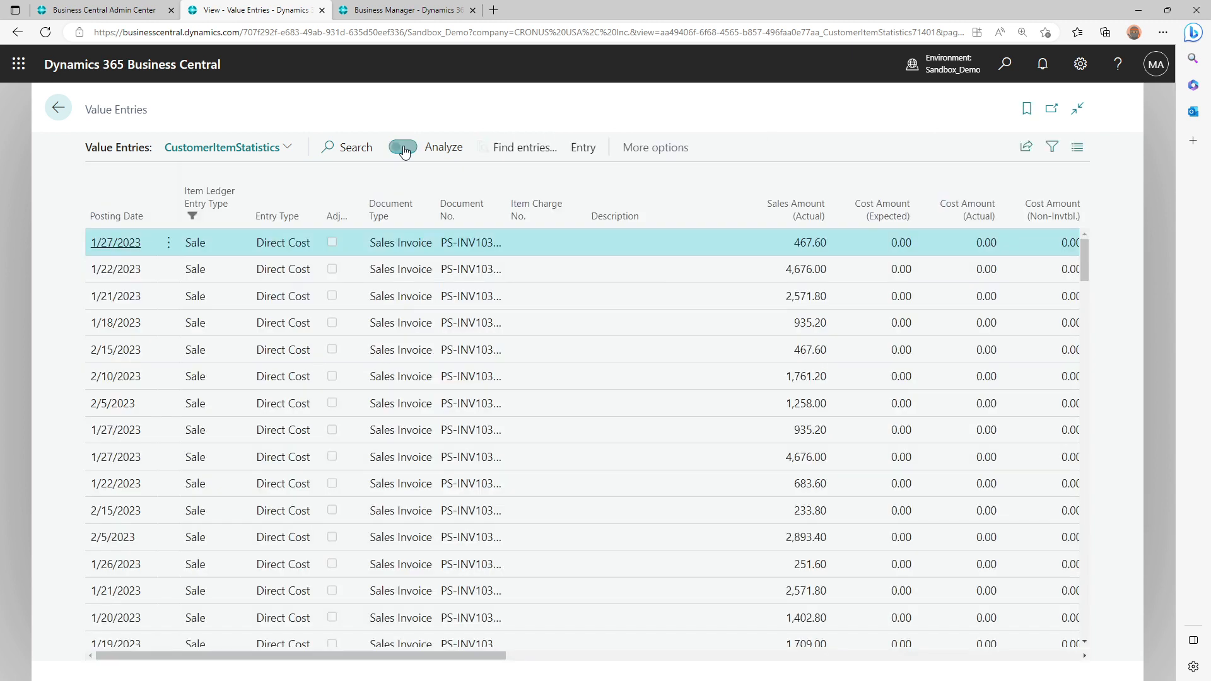